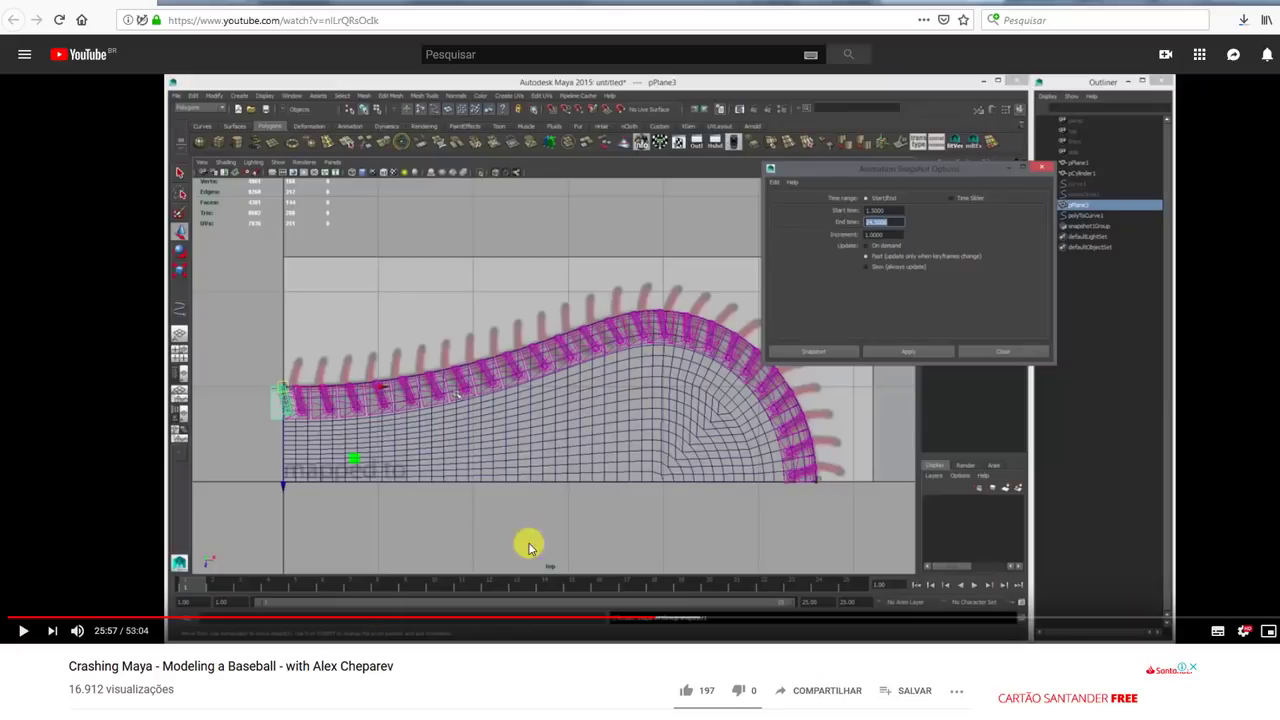
Bring up the 'Crashing Maya - Modeling a Baseball' YouTube tutorial in the browser
{"action": "scroll", "coordinate": [694, 486], "scroll_direction": "down", "scroll_amount": 3}
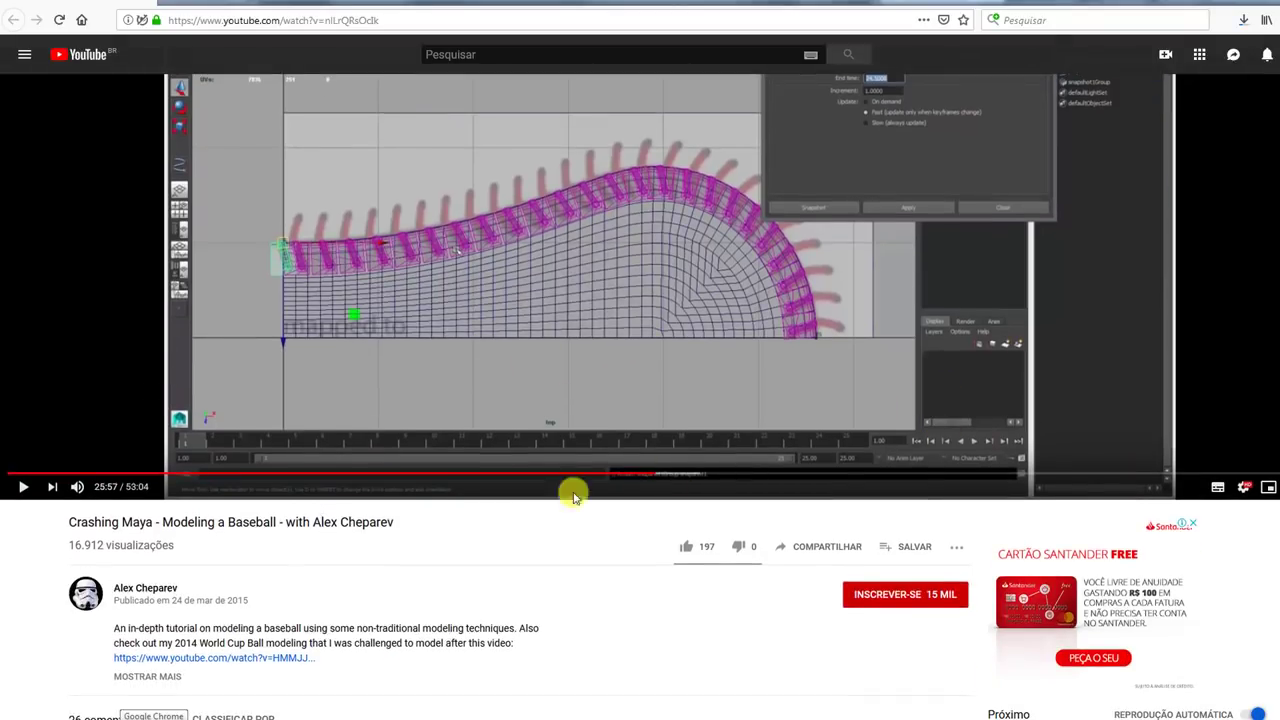
Highlight the presenter's name in the video title, scroll back up, and return to the baseball in 3ds Max
{"action": "left_click_drag", "start_coordinate": [394, 522], "coordinate": [288, 522]}
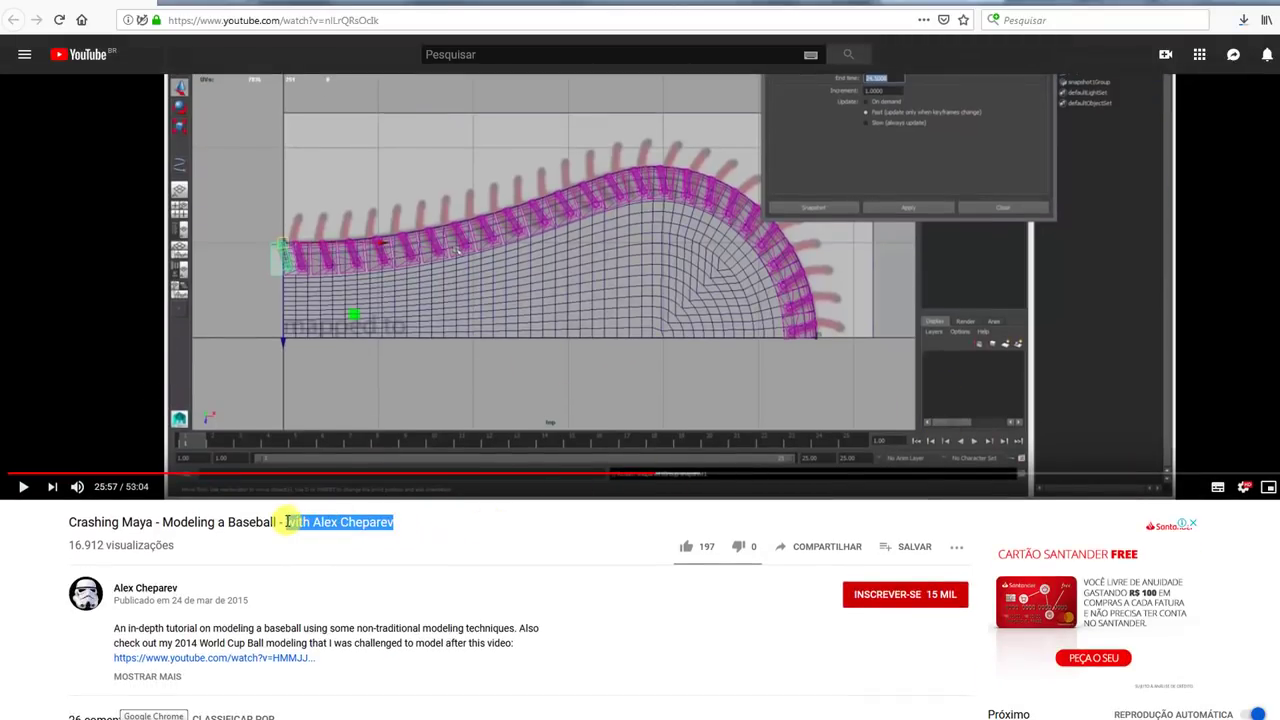
{"action": "scroll", "coordinate": [334, 524], "scroll_direction": "up", "scroll_amount": 3}
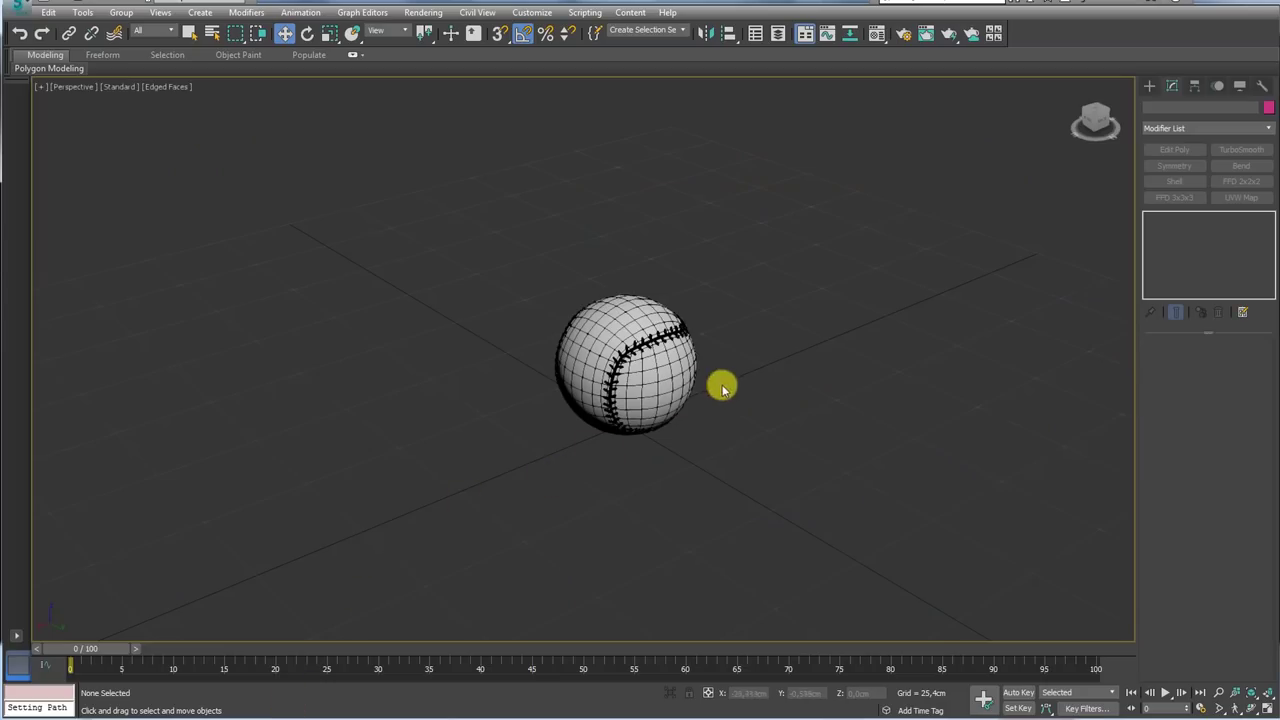
{"action": "middle_click_drag", "start_coordinate": [720, 384], "coordinate": [615, 378], "text": "alt"}
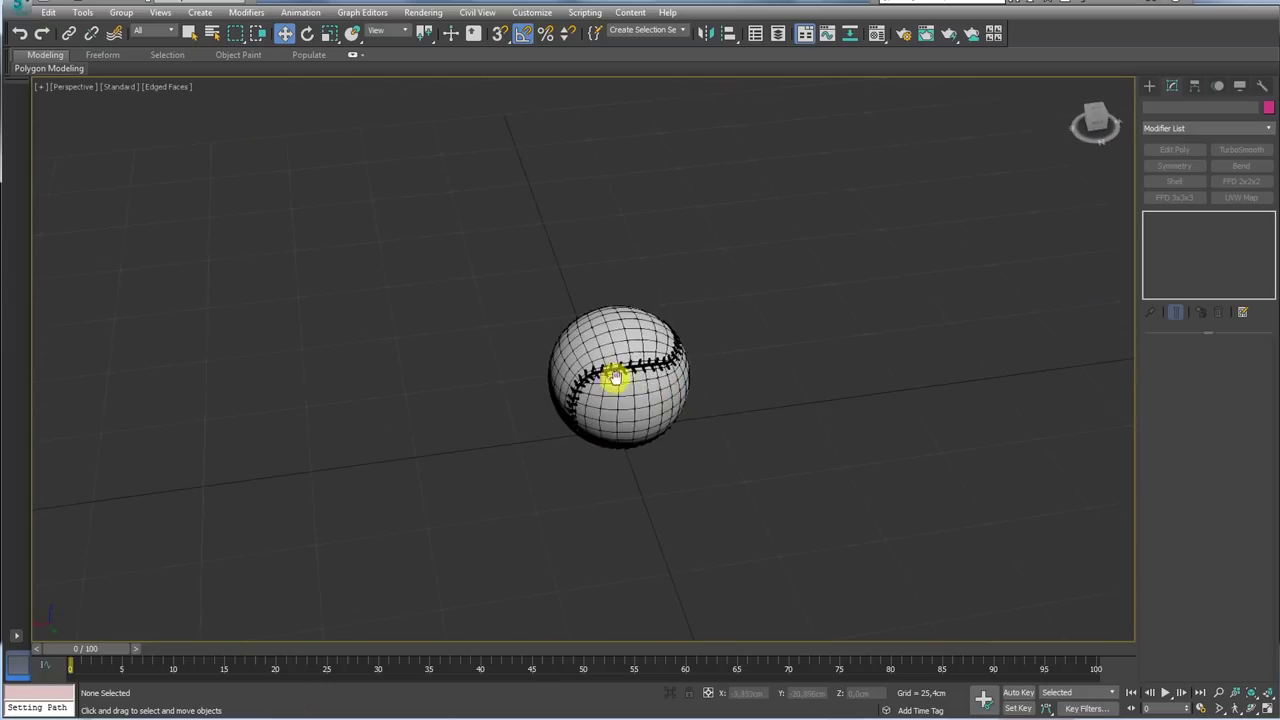
Sketch annotation strokes along the baseball's seam path and outline, then clear them
{"action": "scroll", "coordinate": [615, 378], "scroll_direction": "up", "scroll_amount": 3}
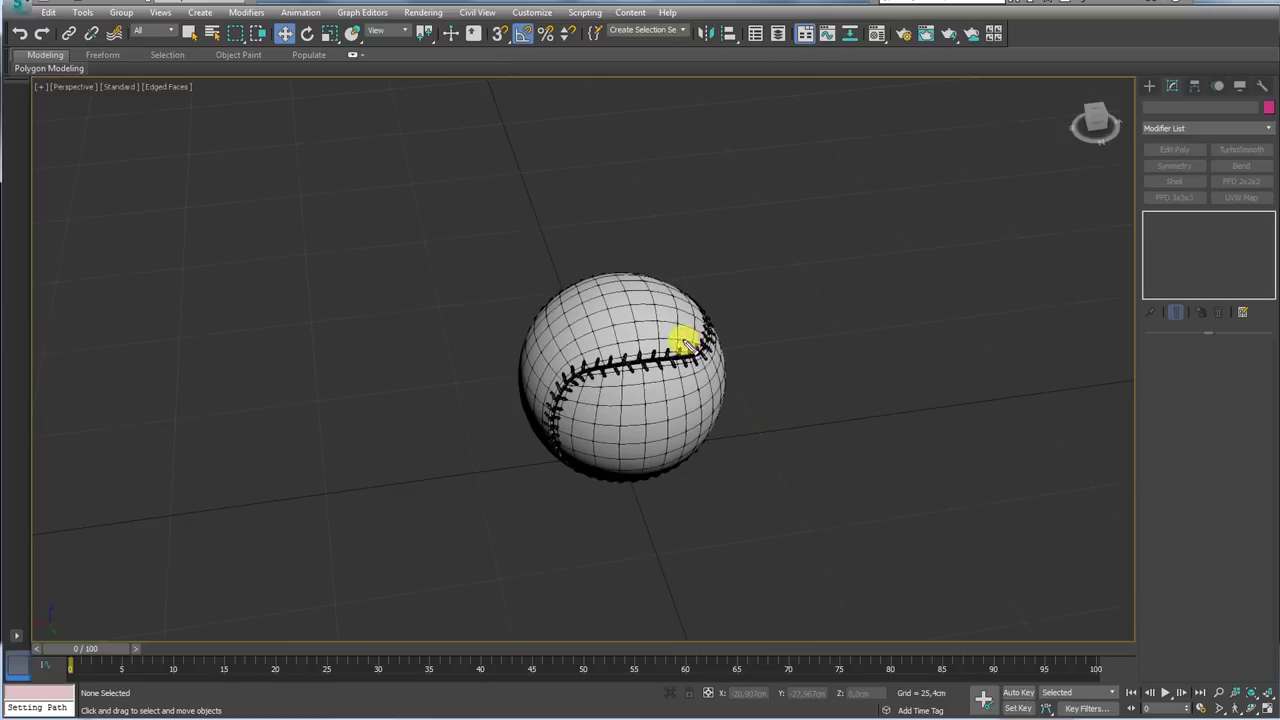
{"action": "mouse_move", "coordinate": [685, 345]}
{"action": "left_mouse_down"}
{"action": "mouse_move", "coordinate": [580, 349]}
{"action": "mouse_move", "coordinate": [543, 380]}
{"action": "mouse_move", "coordinate": [538, 432]}
{"action": "left_mouse_up"}
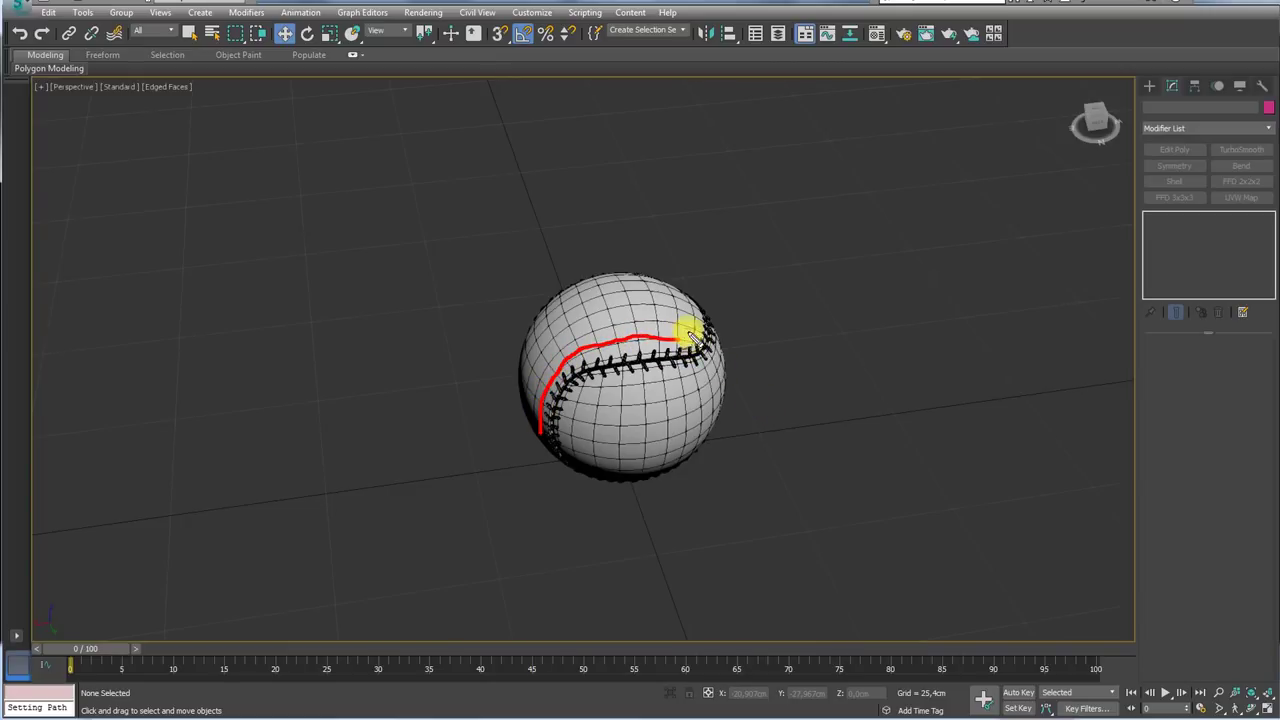
{"action": "mouse_move", "coordinate": [703, 335]}
{"action": "left_mouse_down"}
{"action": "mouse_move", "coordinate": [600, 343]}
{"action": "mouse_move", "coordinate": [536, 368]}
{"action": "left_mouse_up"}
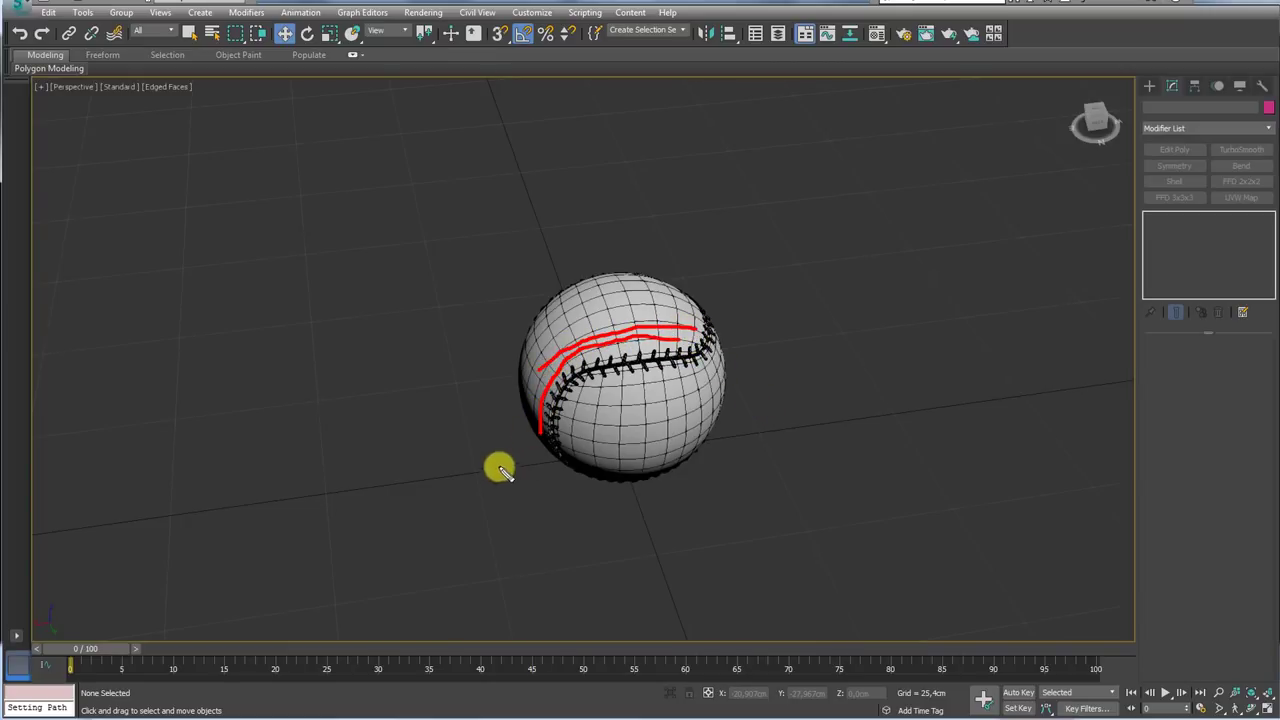
{"action": "left_click_drag", "start_coordinate": [600, 284], "coordinate": [697, 443]}
{"action": "key", "text": "Escape"}
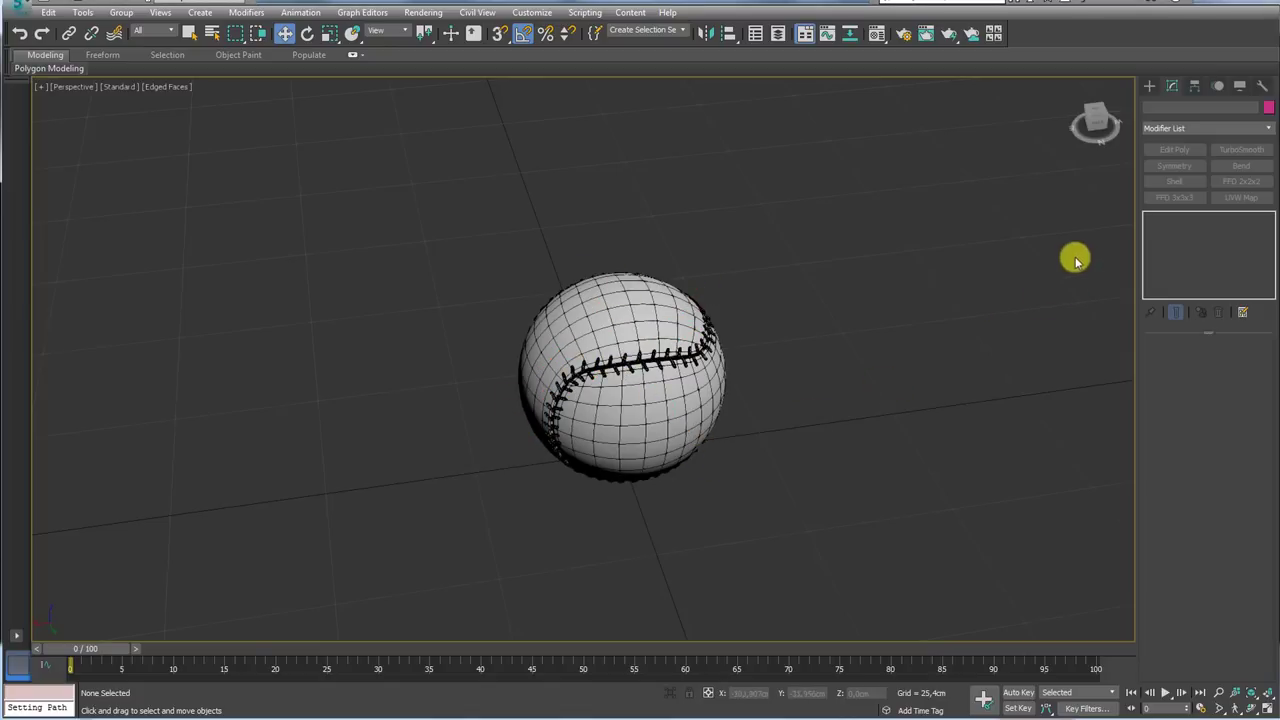
{"action": "mouse_move", "coordinate": [718, 395]}
{"action": "left_mouse_down"}
{"action": "mouse_move", "coordinate": [720, 354]}
{"action": "mouse_move", "coordinate": [570, 280]}
{"action": "mouse_move", "coordinate": [529, 420]}
{"action": "mouse_move", "coordinate": [723, 409]}
{"action": "left_mouse_up"}
{"action": "key", "text": "Escape"}
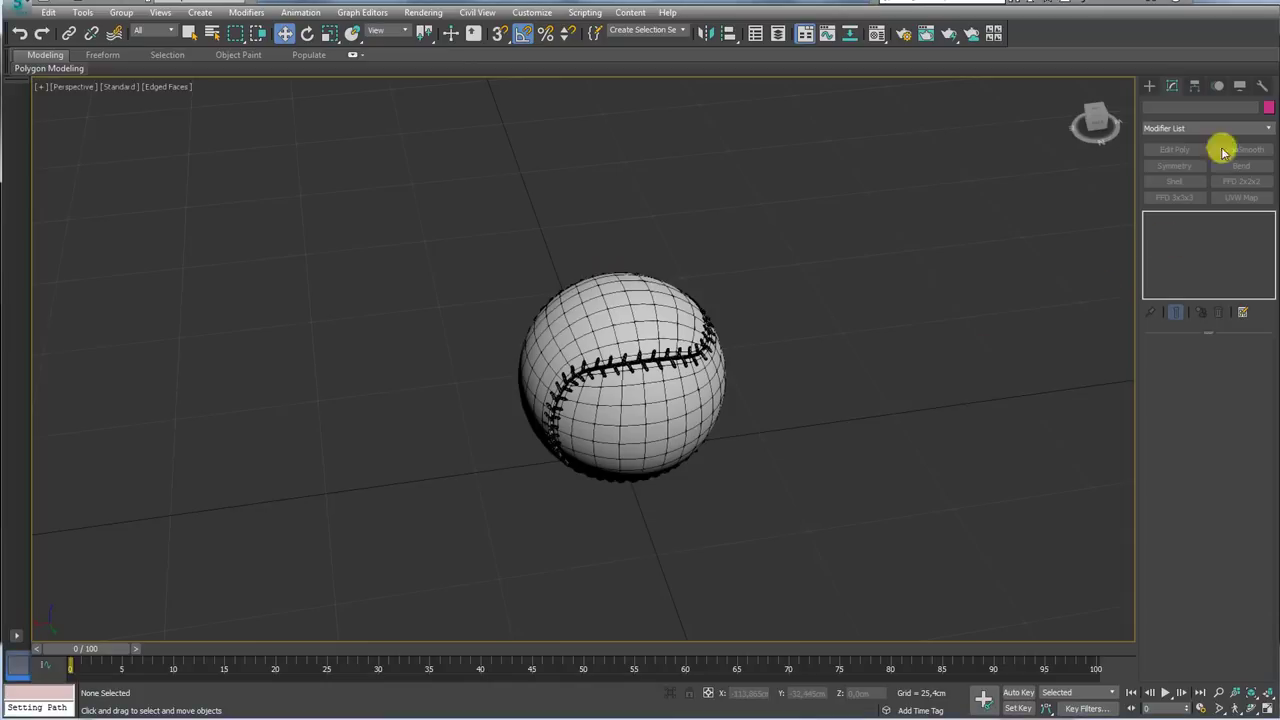
Draw a test sphere right of the baseball with Base To Pivot enabled
{"action": "left_click", "coordinate": [1149, 86]}
{"action": "left_click", "coordinate": [1178, 186]}
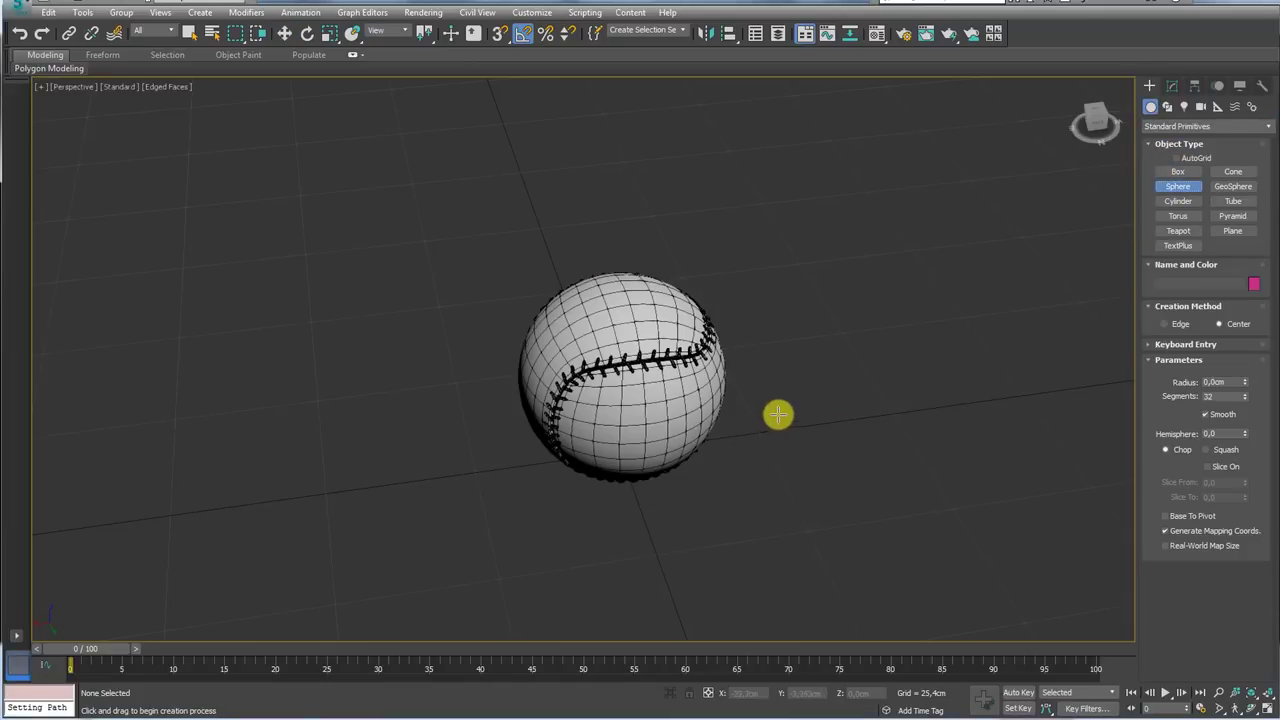
{"action": "mouse_move", "coordinate": [779, 415]}
{"action": "left_mouse_down"}
{"action": "mouse_move", "coordinate": [846, 438]}
{"action": "mouse_move", "coordinate": [831, 416]}
{"action": "left_mouse_up"}
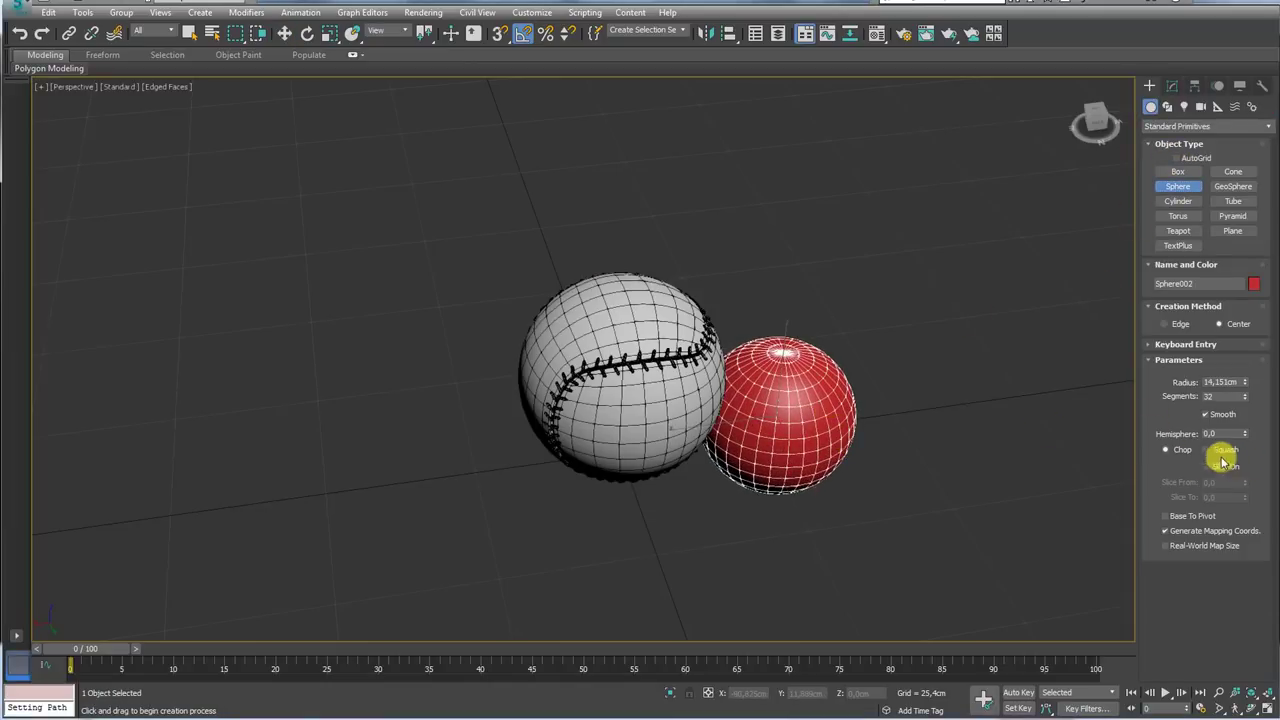
{"action": "left_click", "coordinate": [1197, 517]}
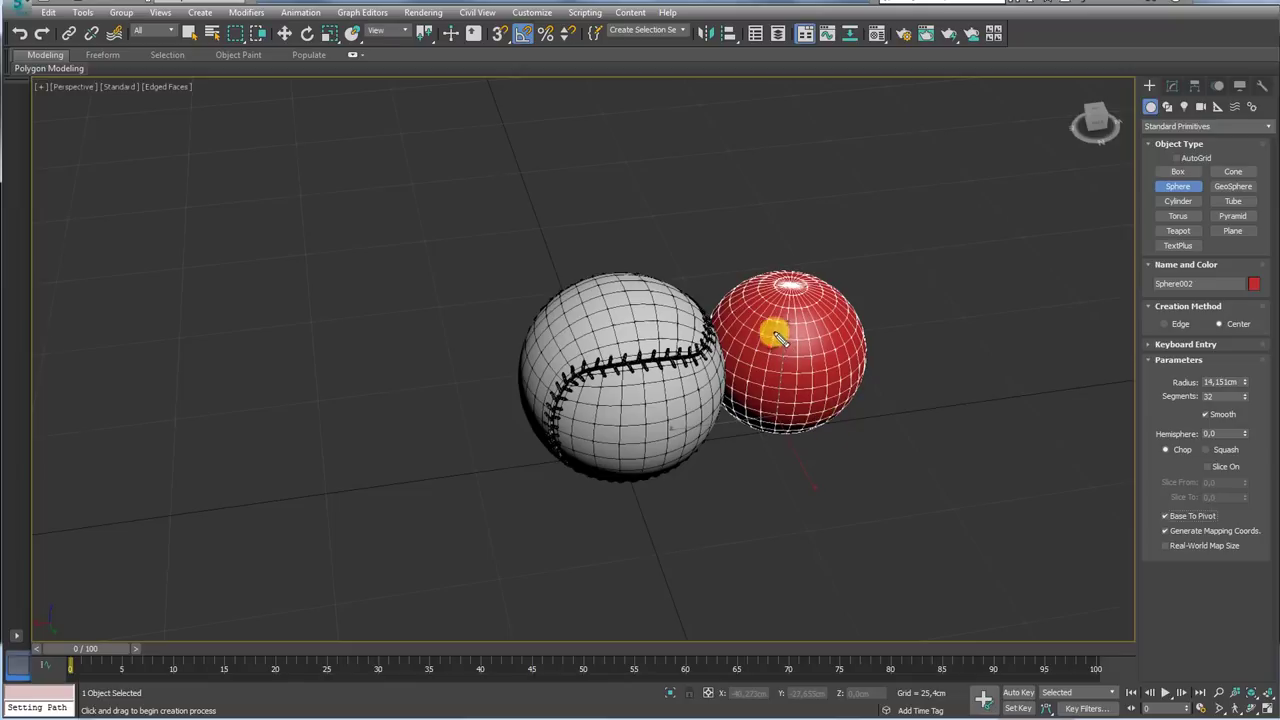
{"action": "mouse_move", "coordinate": [771, 340]}
{"action": "left_mouse_down"}
{"action": "mouse_move", "coordinate": [795, 281]}
{"action": "mouse_move", "coordinate": [728, 329]}
{"action": "left_mouse_up"}
{"action": "left_click_drag", "start_coordinate": [793, 283], "coordinate": [728, 300]}
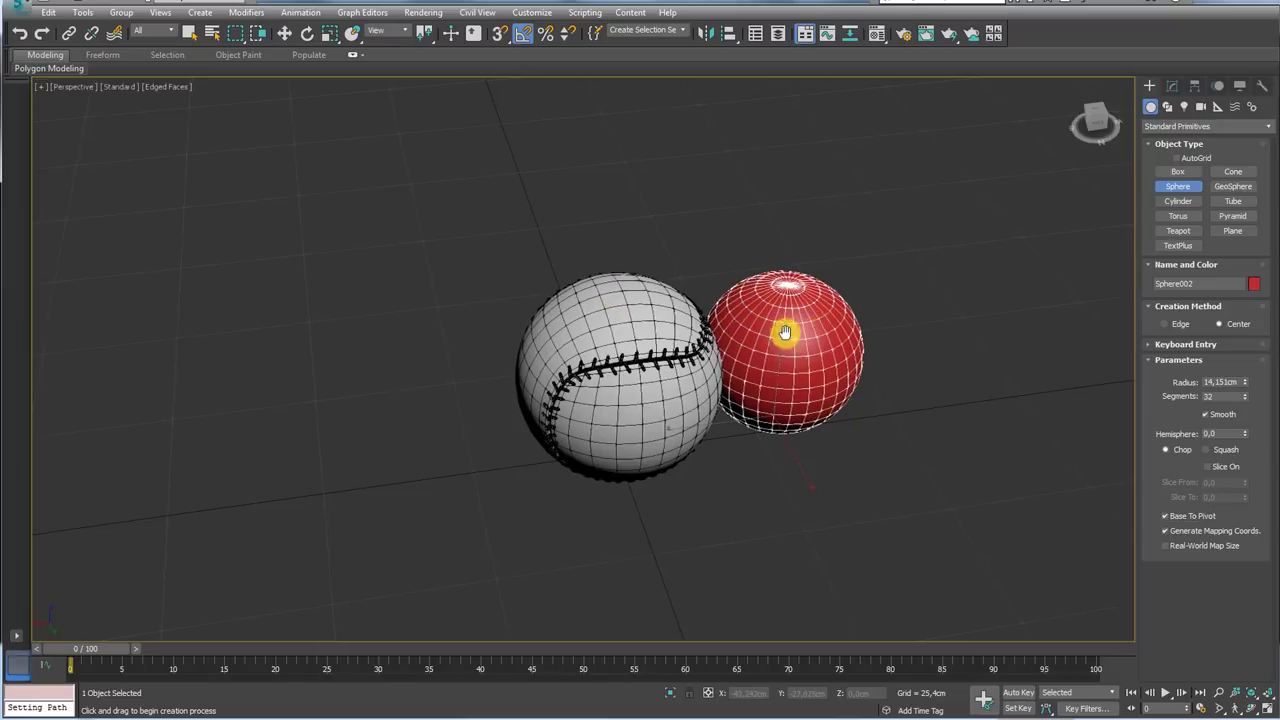
Delete the red test sphere again
{"action": "mouse_move", "coordinate": [790, 310]}
{"action": "middle_mouse_down"}
{"action": "mouse_move", "coordinate": [547, 350]}
{"action": "mouse_move", "coordinate": [586, 366]}
{"action": "middle_mouse_up"}
{"action": "key", "text": "w"}
{"action": "key", "text": "Delete"}
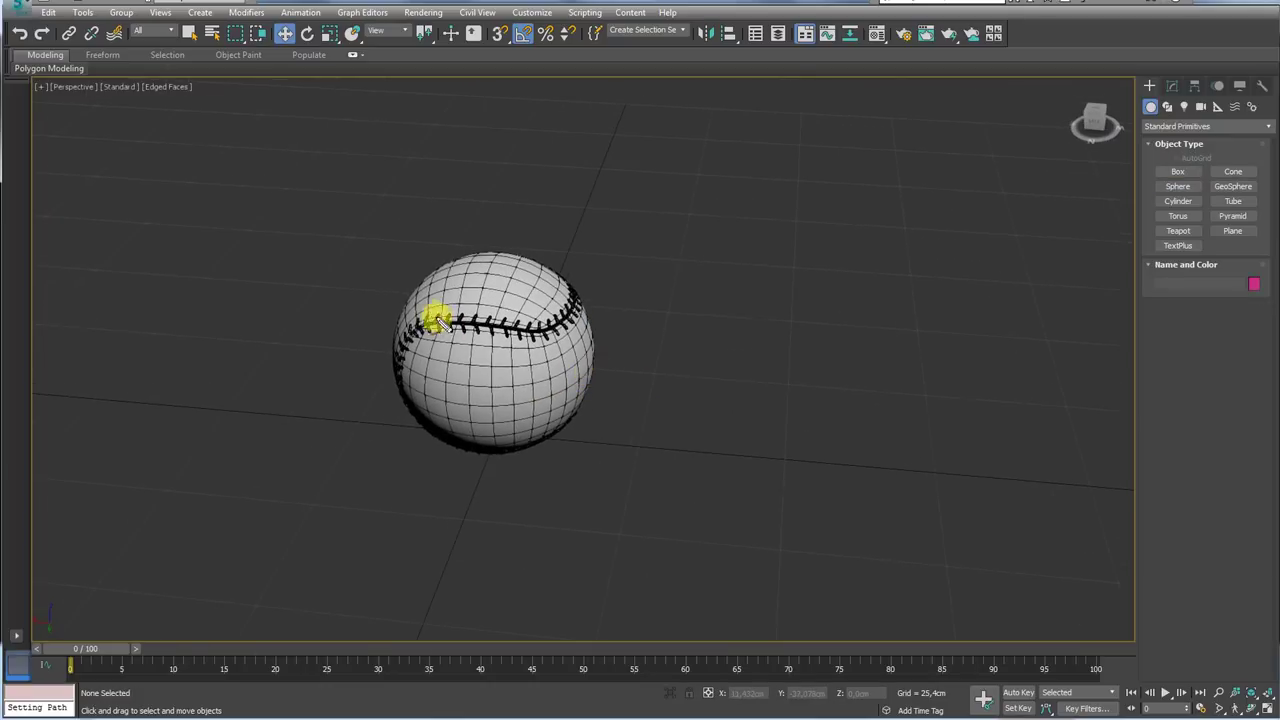
Mark a vertical guide line on the ball's left, clear it, and choose Box creation
{"action": "mouse_move", "coordinate": [417, 316]}
{"action": "left_mouse_down"}
{"action": "mouse_move", "coordinate": [447, 312]}
{"action": "mouse_move", "coordinate": [542, 408]}
{"action": "left_mouse_up"}
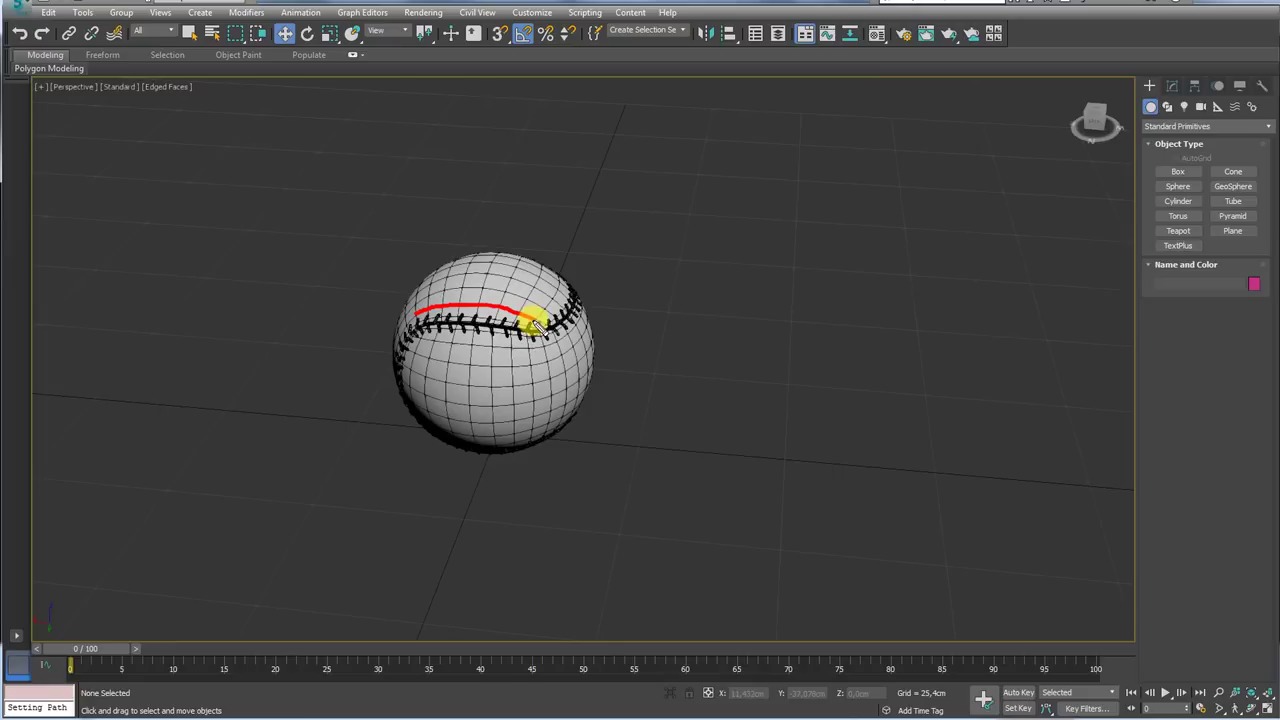
{"action": "left_click_drag", "start_coordinate": [408, 390], "coordinate": [421, 278]}
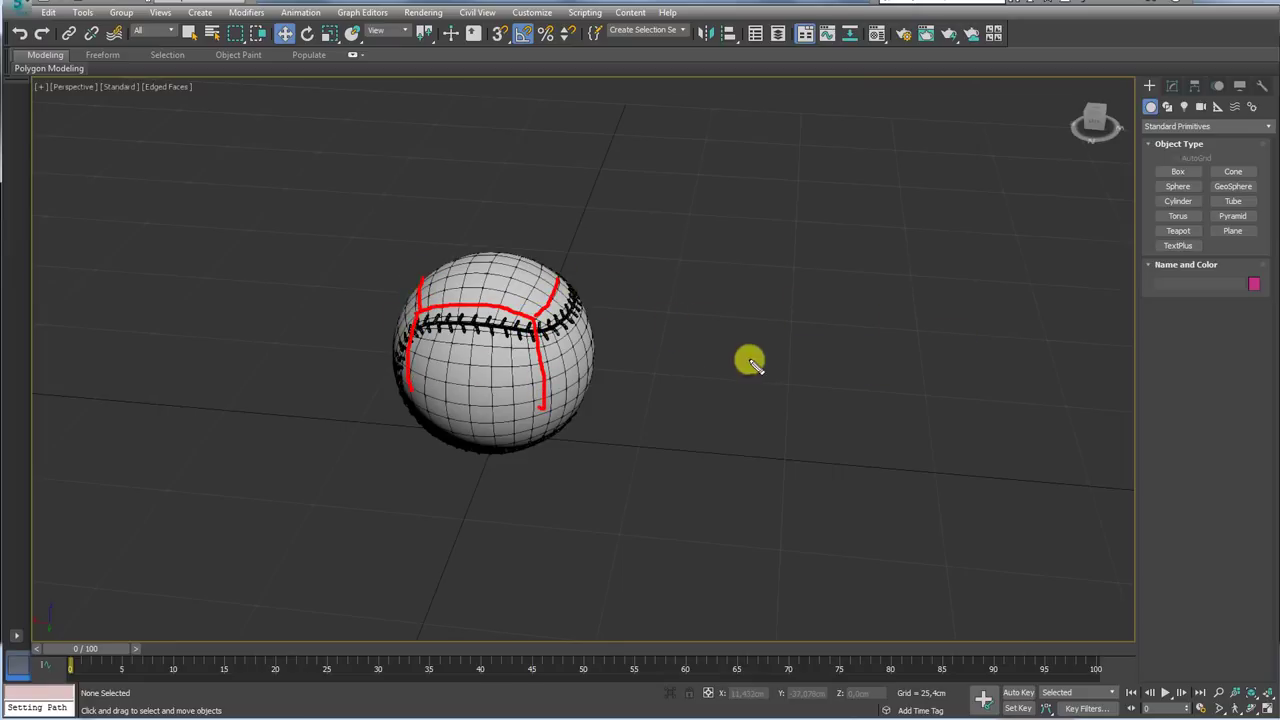
{"action": "key", "text": "Escape"}
{"action": "left_click", "coordinate": [1180, 172]}
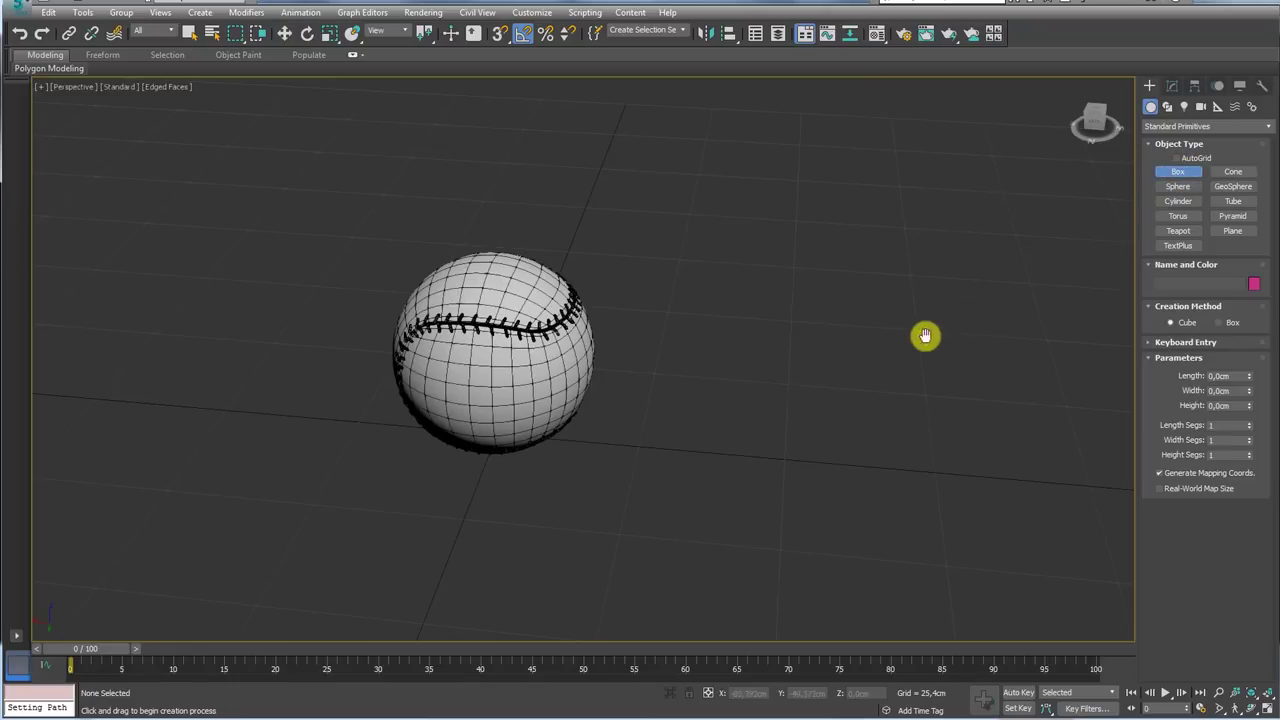
Draw a cube right of the baseball using the Cube creation method
{"action": "middle_click_drag", "start_coordinate": [923, 337], "coordinate": [822, 338]}
{"action": "left_click", "coordinate": [1171, 322]}
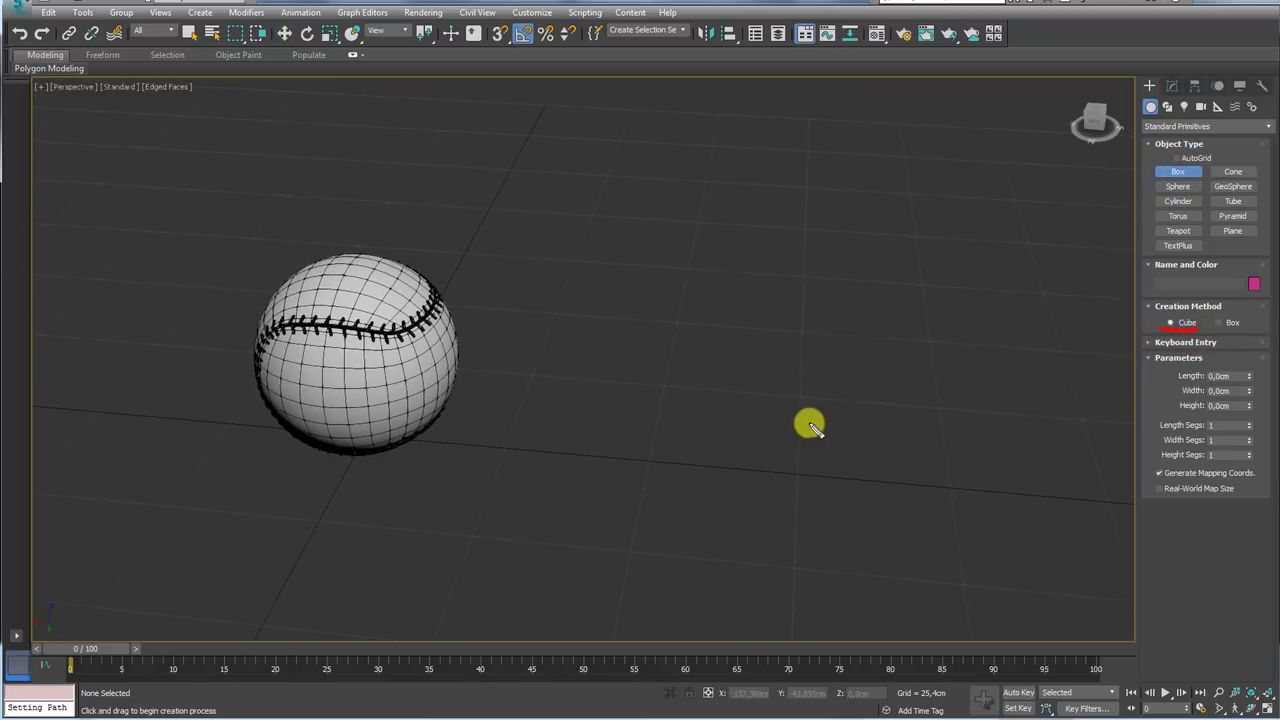
{"action": "left_click_drag", "start_coordinate": [706, 403], "coordinate": [749, 437]}
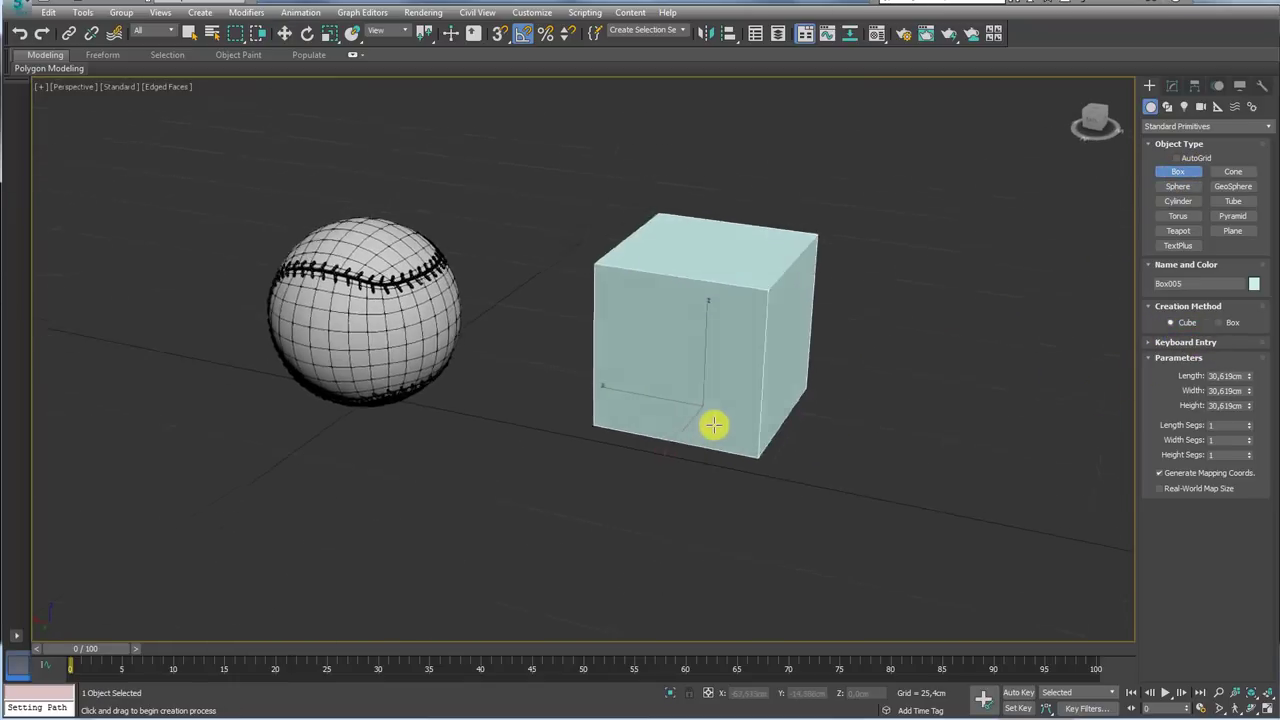
Center the cube's pivot on the object using Affect Pivot Only
{"action": "left_click", "coordinate": [1194, 86]}
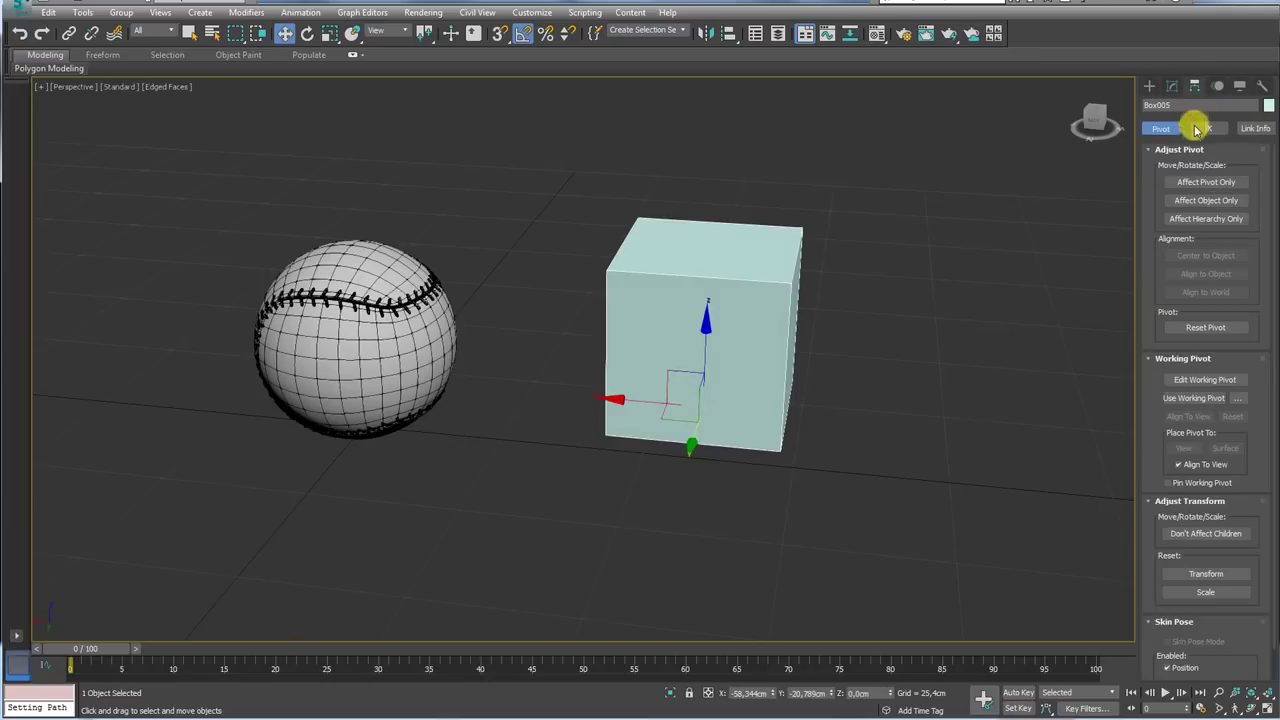
{"action": "left_click", "coordinate": [1206, 182]}
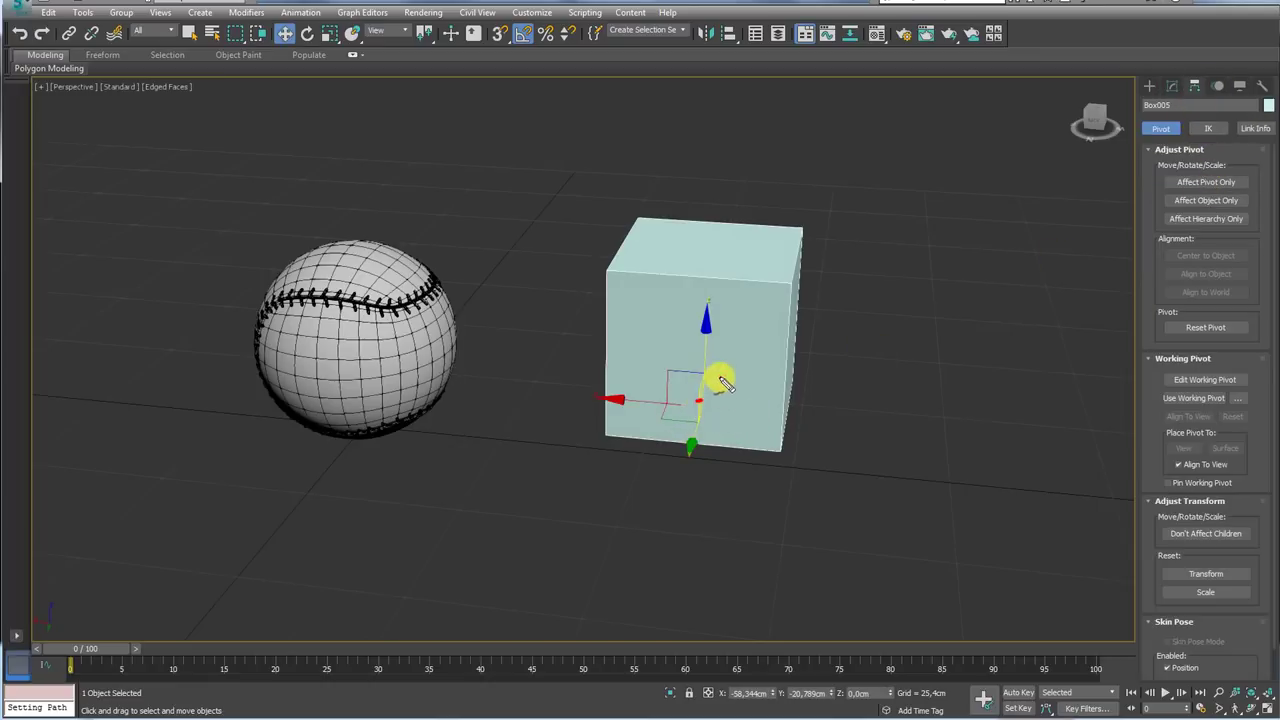
{"action": "left_click", "coordinate": [1205, 183]}
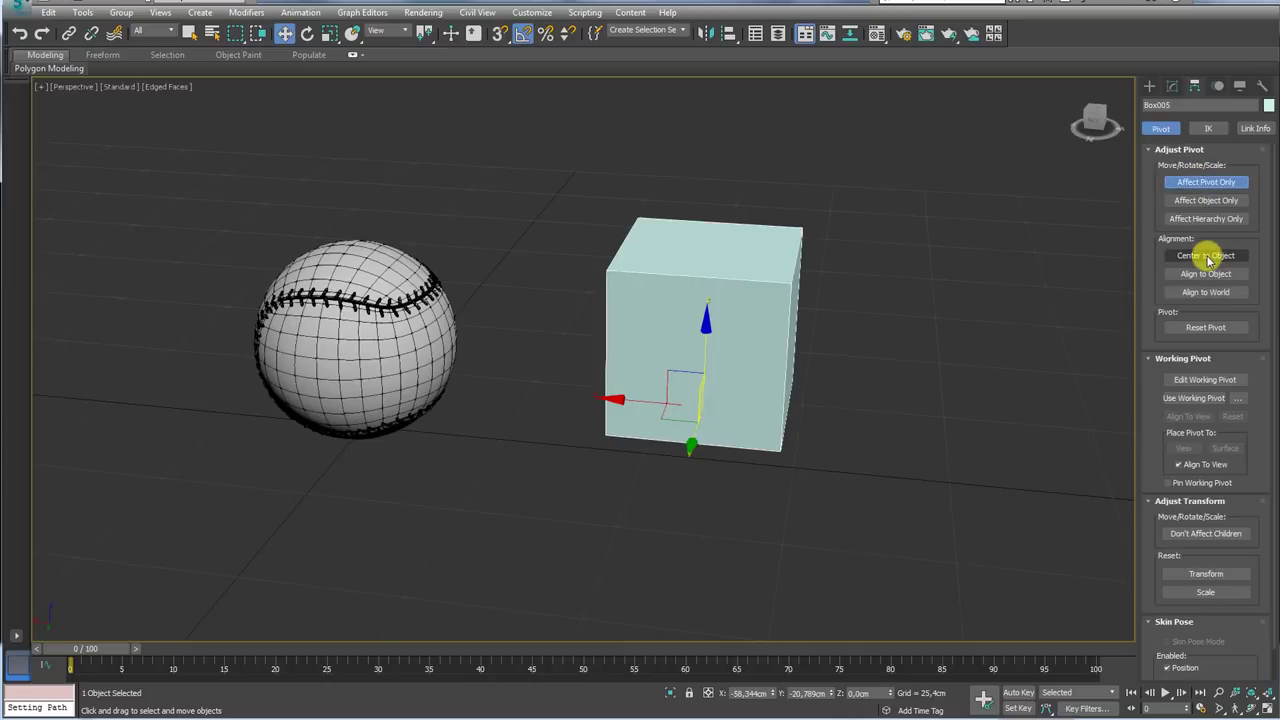
{"action": "left_click", "coordinate": [1205, 255]}
Add a TurboSmooth modifier to round the cube
{"action": "left_click", "coordinate": [1175, 182]}
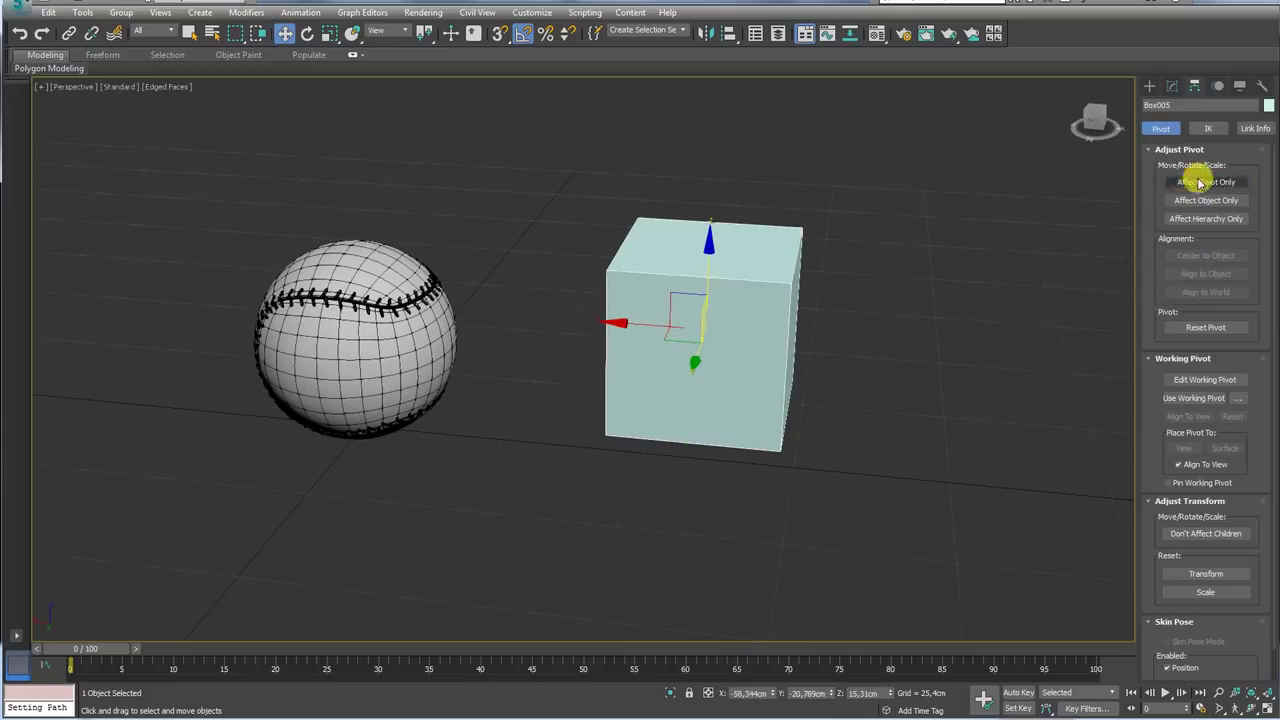
{"action": "left_click", "coordinate": [1172, 86]}
{"action": "mouse_move", "coordinate": [817, 363]}
{"action": "middle_mouse_down", "text": "alt"}
{"action": "mouse_move", "coordinate": [783, 370]}
{"action": "mouse_move", "coordinate": [829, 374]}
{"action": "mouse_move", "coordinate": [817, 314]}
{"action": "middle_mouse_up", "text": "alt"}
{"action": "left_click", "coordinate": [1241, 149]}
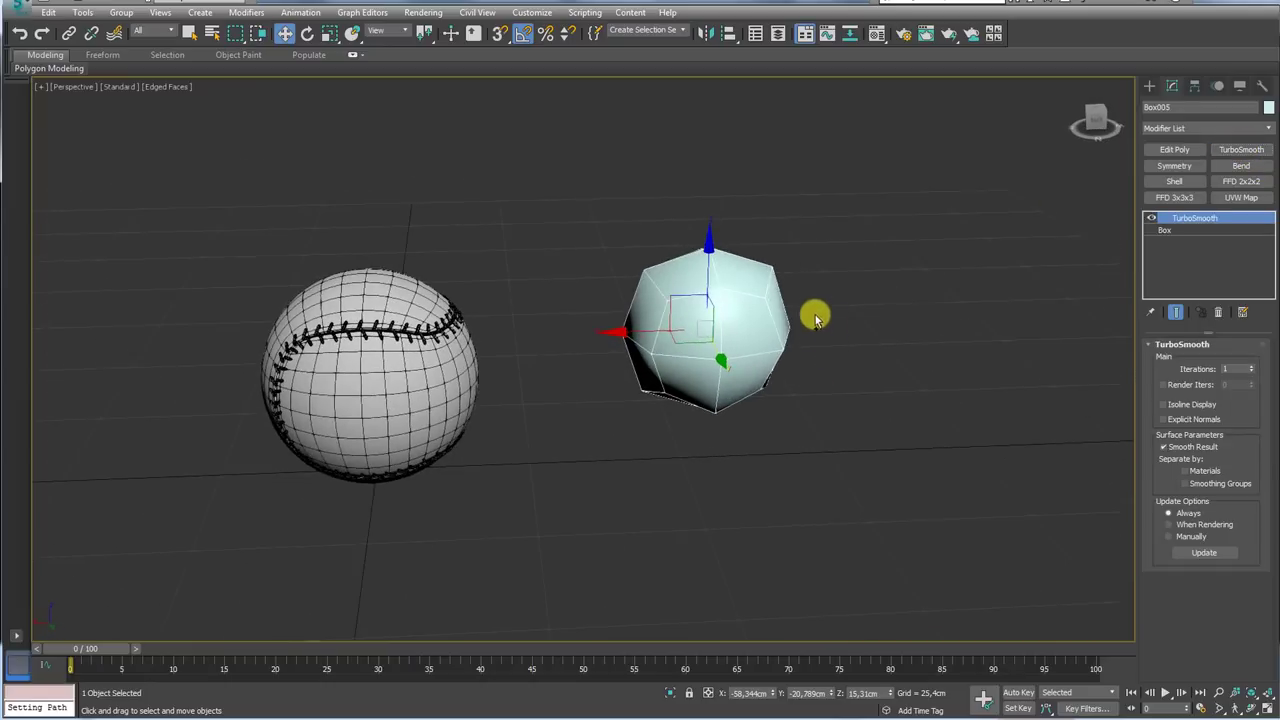
Raise TurboSmooth iterations to 2 and convert the smoothed cube to Editable Poly
{"action": "mouse_move", "coordinate": [817, 314]}
{"action": "left_mouse_down"}
{"action": "mouse_move", "coordinate": [706, 251]}
{"action": "mouse_move", "coordinate": [805, 333]}
{"action": "left_mouse_up"}
{"action": "key", "text": "Escape"}
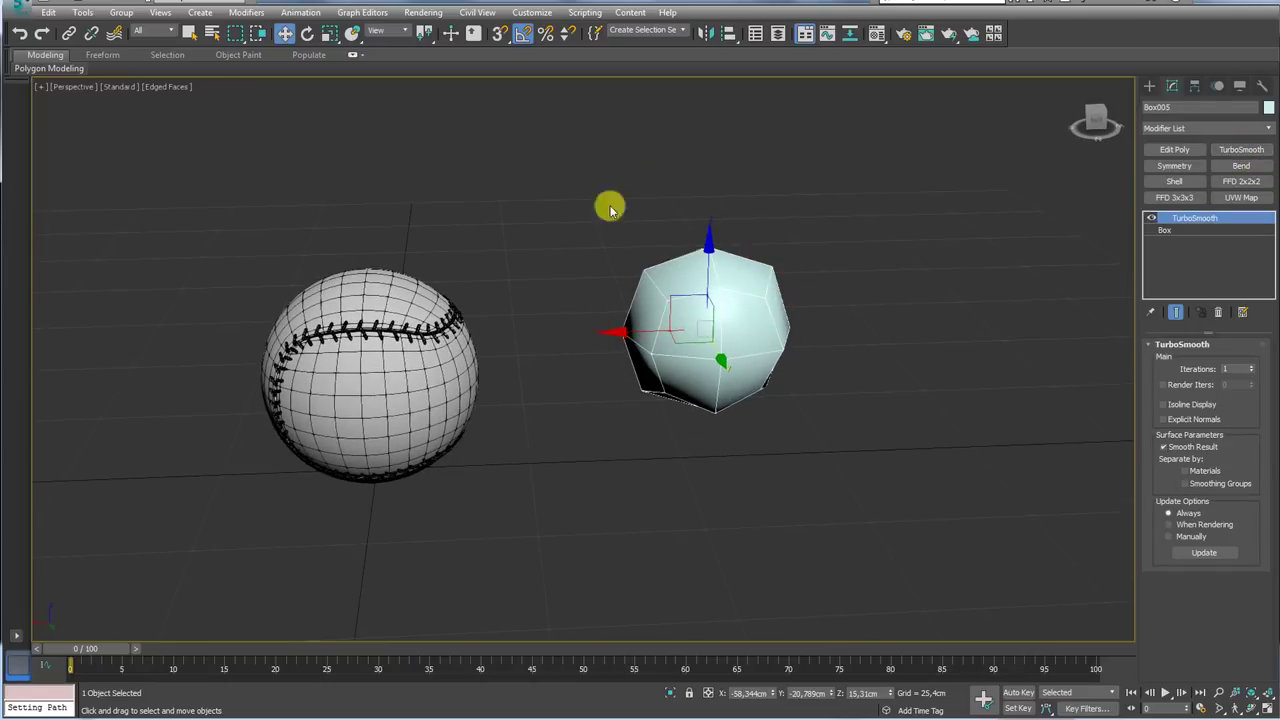
{"action": "left_click", "coordinate": [1251, 367]}
{"action": "mouse_move", "coordinate": [903, 366]}
{"action": "middle_mouse_down", "text": "alt"}
{"action": "mouse_move", "coordinate": [849, 360]}
{"action": "mouse_move", "coordinate": [889, 346]}
{"action": "middle_mouse_up", "text": "alt"}
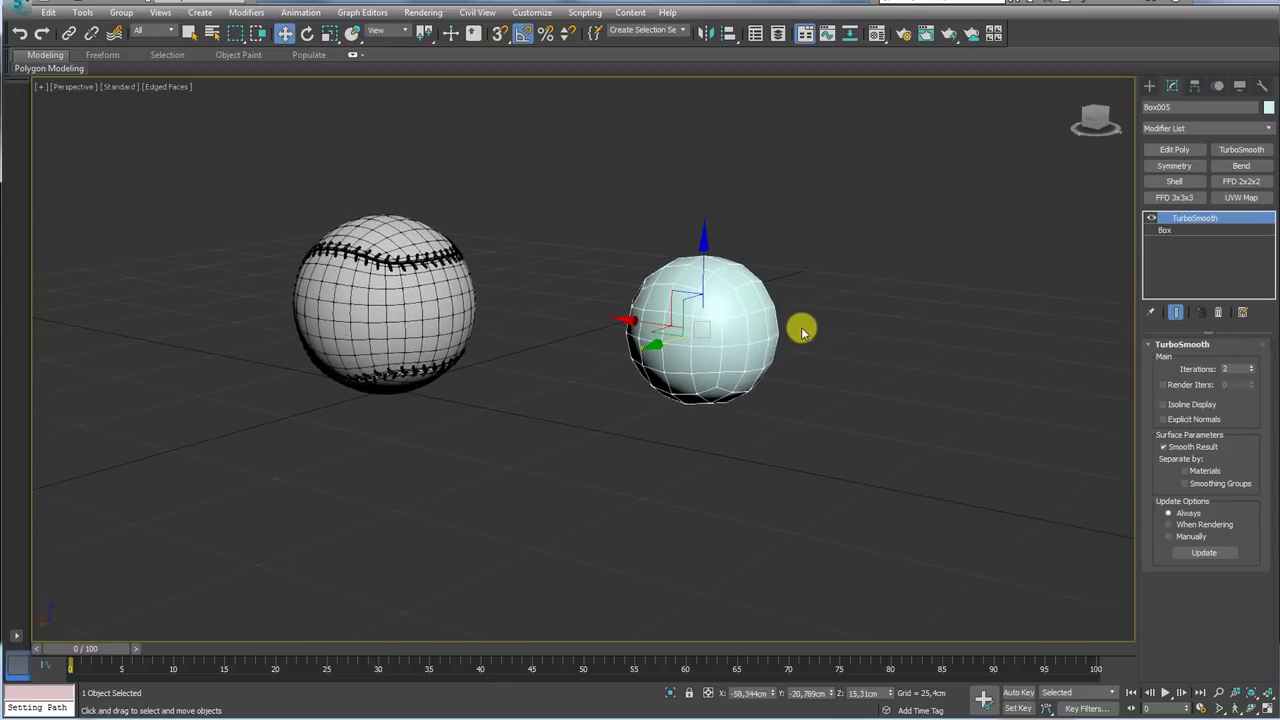
{"action": "mouse_move", "coordinate": [801, 330]}
{"action": "middle_mouse_down", "text": "alt"}
{"action": "mouse_move", "coordinate": [751, 329]}
{"action": "mouse_move", "coordinate": [686, 297]}
{"action": "middle_mouse_up", "text": "alt"}
{"action": "right_click", "coordinate": [684, 295]}
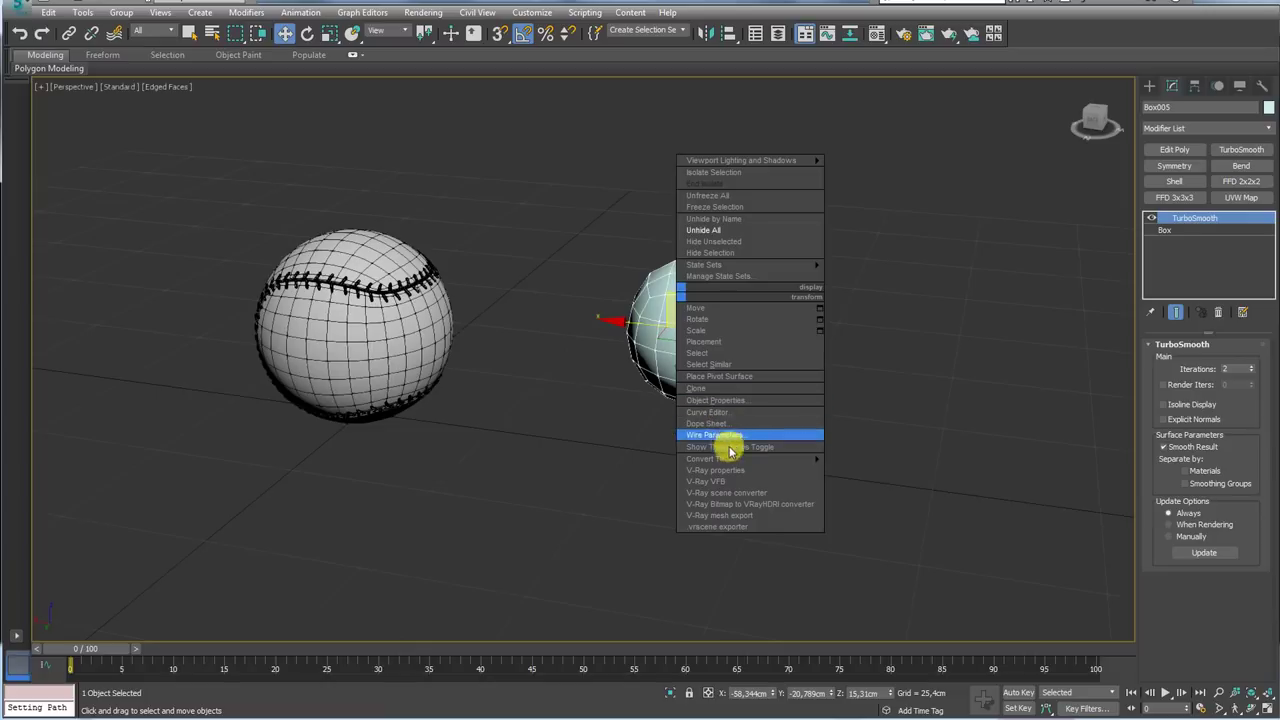
{"action": "left_click", "coordinate": [871, 466]}
Zoom in on the small faceted sphere and centre it, leaving the baseball out of view
{"action": "middle_click_drag", "start_coordinate": [826, 437], "coordinate": [727, 390]}
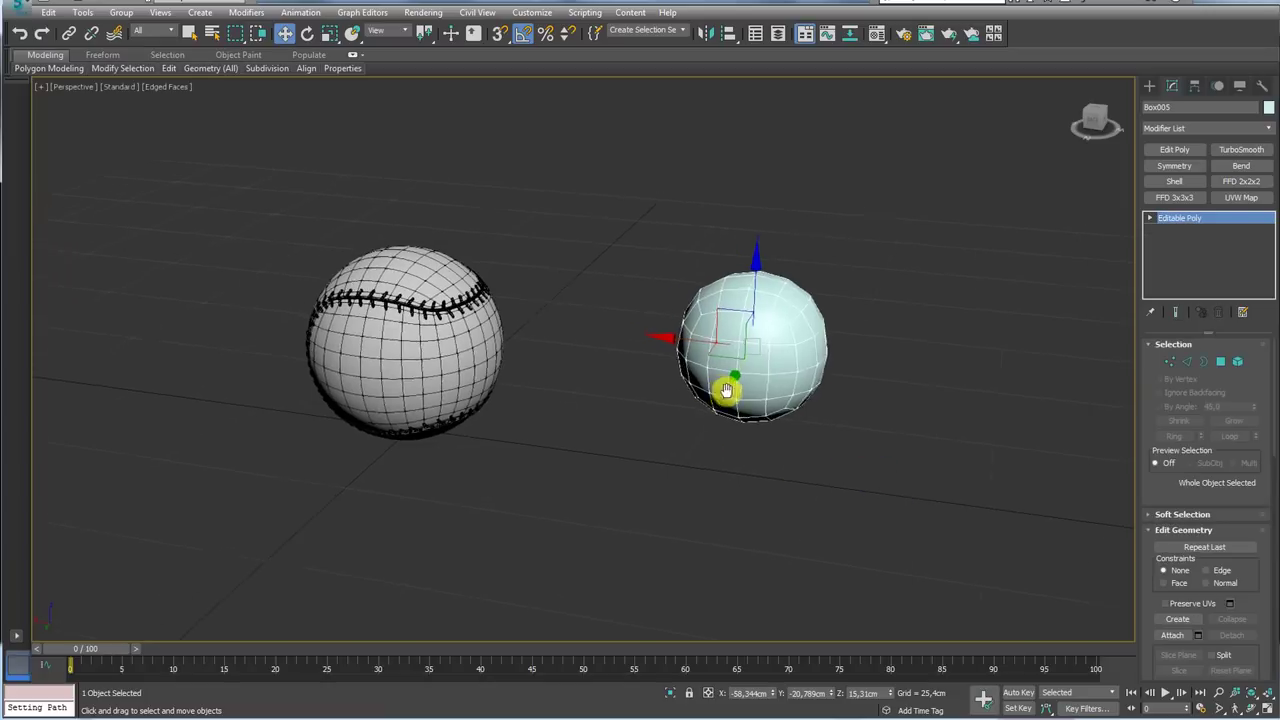
{"action": "scroll", "coordinate": [727, 390], "scroll_direction": "up", "scroll_amount": 3}
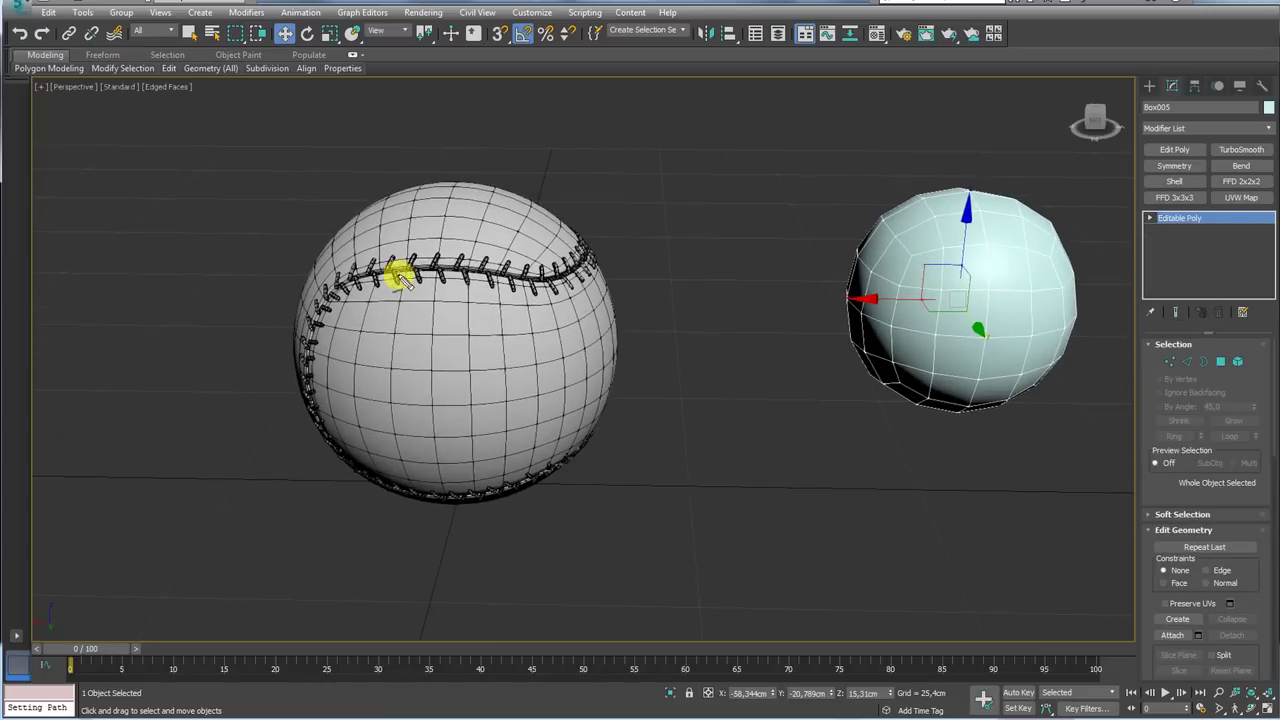
{"action": "mouse_move", "coordinate": [580, 270]}
{"action": "left_mouse_down"}
{"action": "mouse_move", "coordinate": [415, 489]}
{"action": "mouse_move", "coordinate": [595, 452]}
{"action": "left_mouse_up"}
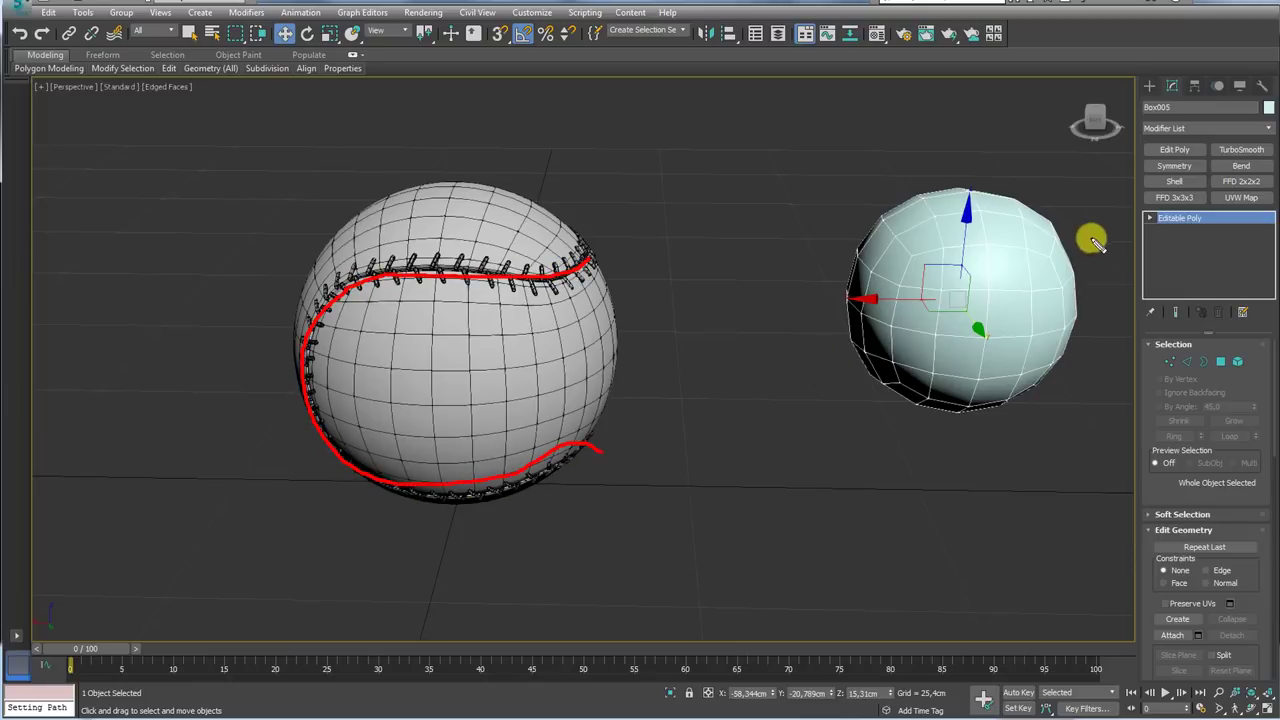
{"action": "mouse_move", "coordinate": [940, 268]}
{"action": "left_mouse_down"}
{"action": "mouse_move", "coordinate": [869, 320]}
{"action": "mouse_move", "coordinate": [1120, 366]}
{"action": "left_mouse_up"}
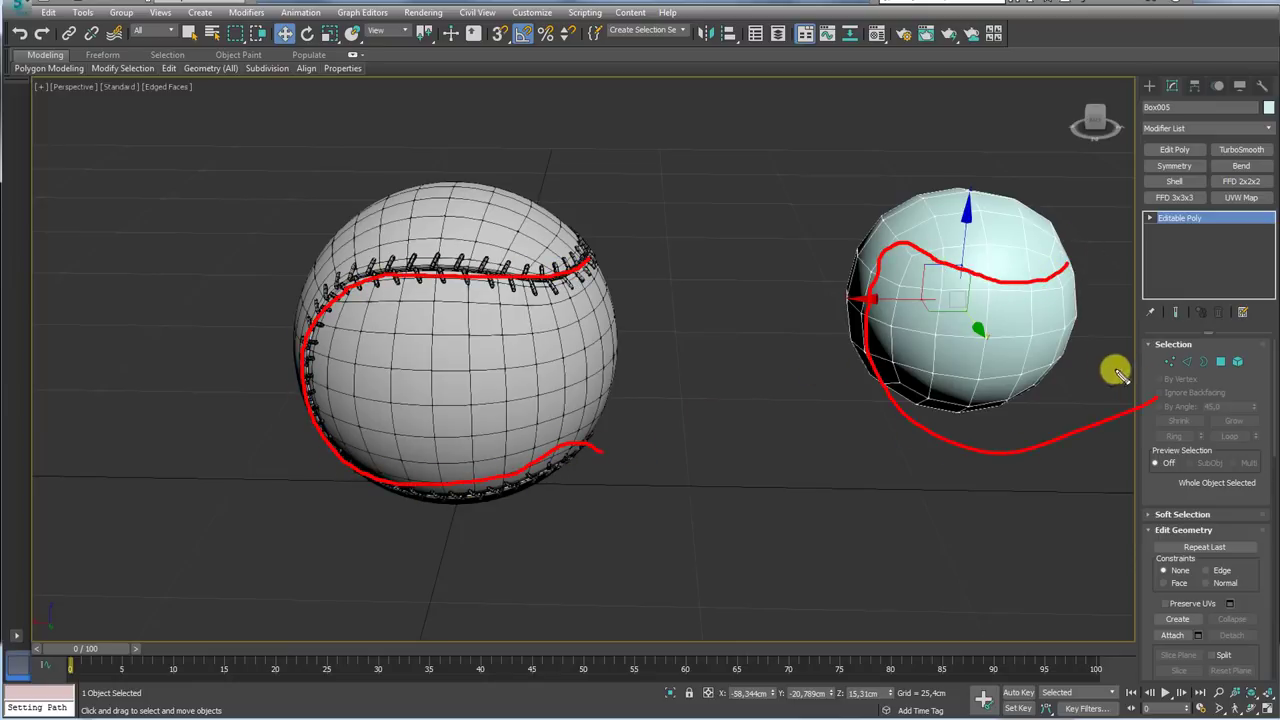
{"action": "key", "text": "Escape"}
{"action": "scroll", "coordinate": [914, 380], "scroll_direction": "up", "scroll_amount": 2}
{"action": "scroll", "coordinate": [740, 323], "scroll_direction": "up", "scroll_amount": 3}
{"action": "scroll", "coordinate": [740, 323], "scroll_direction": "up", "scroll_amount": 2}
{"action": "mouse_move", "coordinate": [743, 334]}
{"action": "middle_mouse_down"}
{"action": "mouse_move", "coordinate": [617, 314]}
{"action": "mouse_move", "coordinate": [597, 337]}
{"action": "middle_mouse_up"}
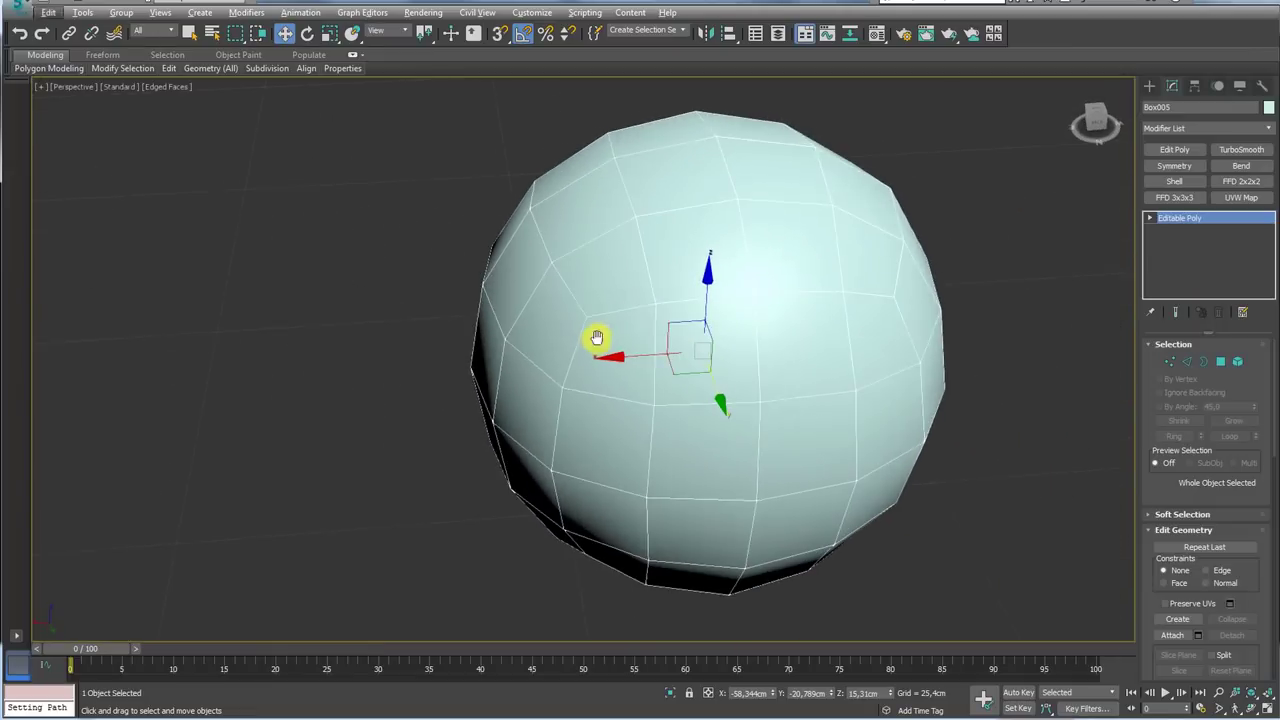
Set the sphere's object colour to blue
{"action": "left_click", "coordinate": [1268, 107]}
{"action": "left_click", "coordinate": [830, 278]}
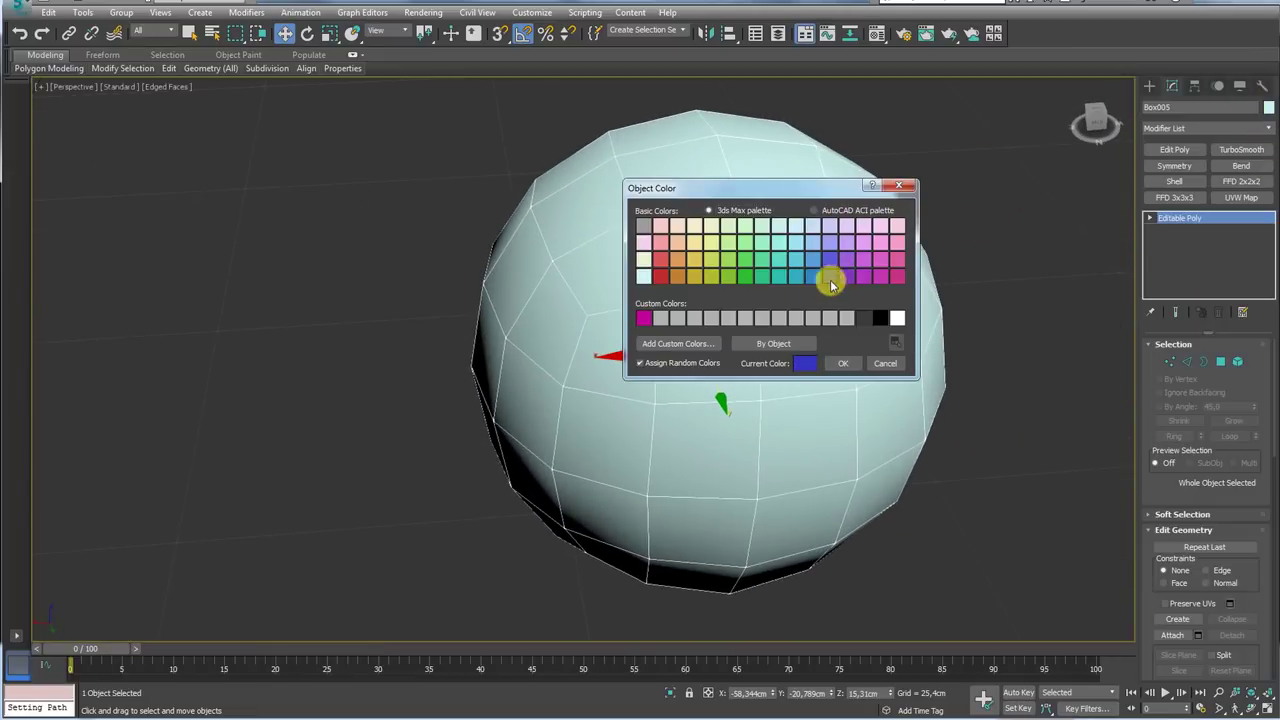
{"action": "left_click", "coordinate": [843, 364]}
{"action": "scroll", "coordinate": [766, 309], "scroll_direction": "down", "scroll_amount": 2}
{"action": "scroll", "coordinate": [814, 314], "scroll_direction": "down", "scroll_amount": 2}
{"action": "scroll", "coordinate": [743, 360], "scroll_direction": "down", "scroll_amount": 2}
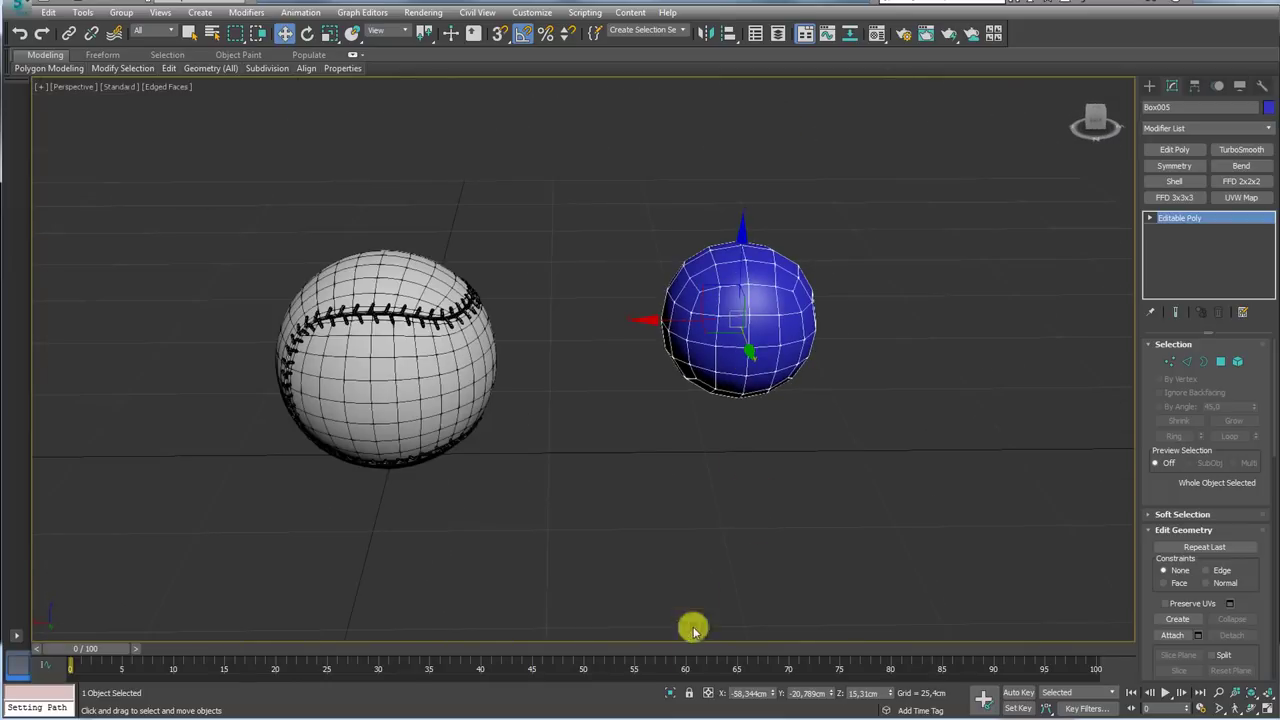
{"action": "scroll", "coordinate": [794, 423], "scroll_direction": "down", "scroll_amount": 1}
{"action": "scroll", "coordinate": [760, 405], "scroll_direction": "down", "scroll_amount": 3}
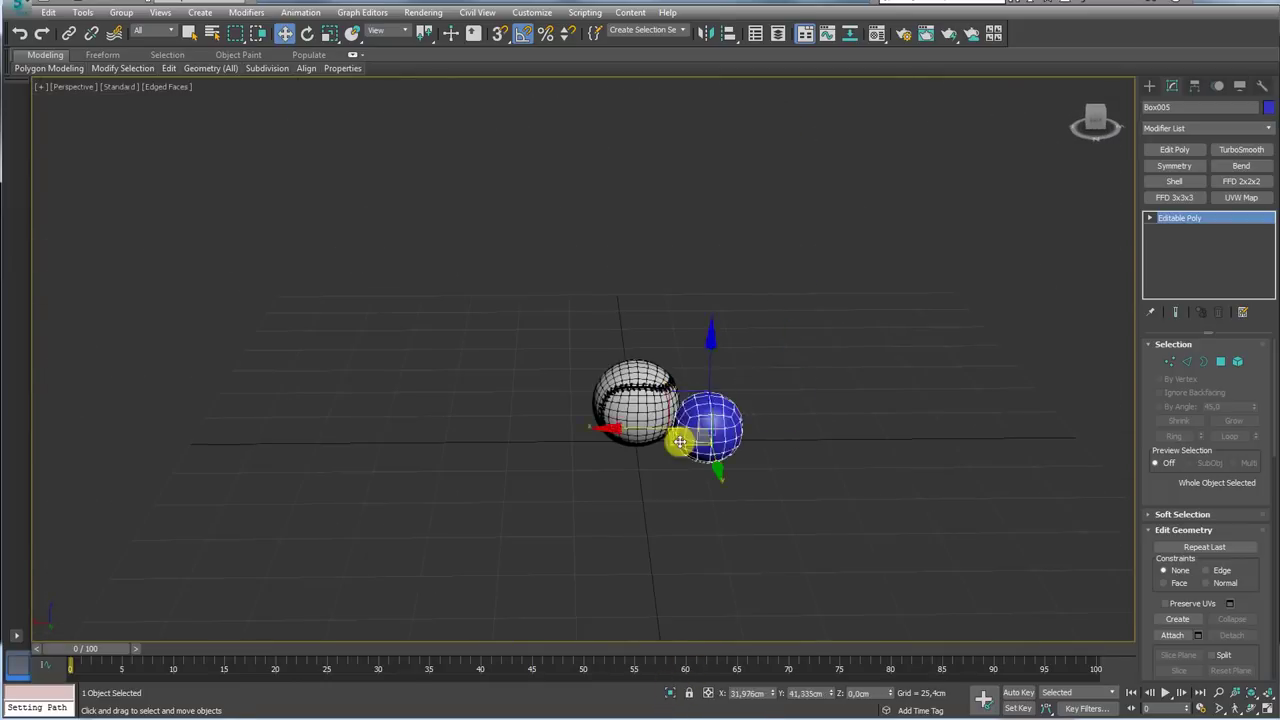
Move the blue sphere, frame it with Z, and orbit to a new angle
{"action": "left_click_drag", "start_coordinate": [679, 441], "coordinate": [661, 604]}
{"action": "key", "text": "z"}
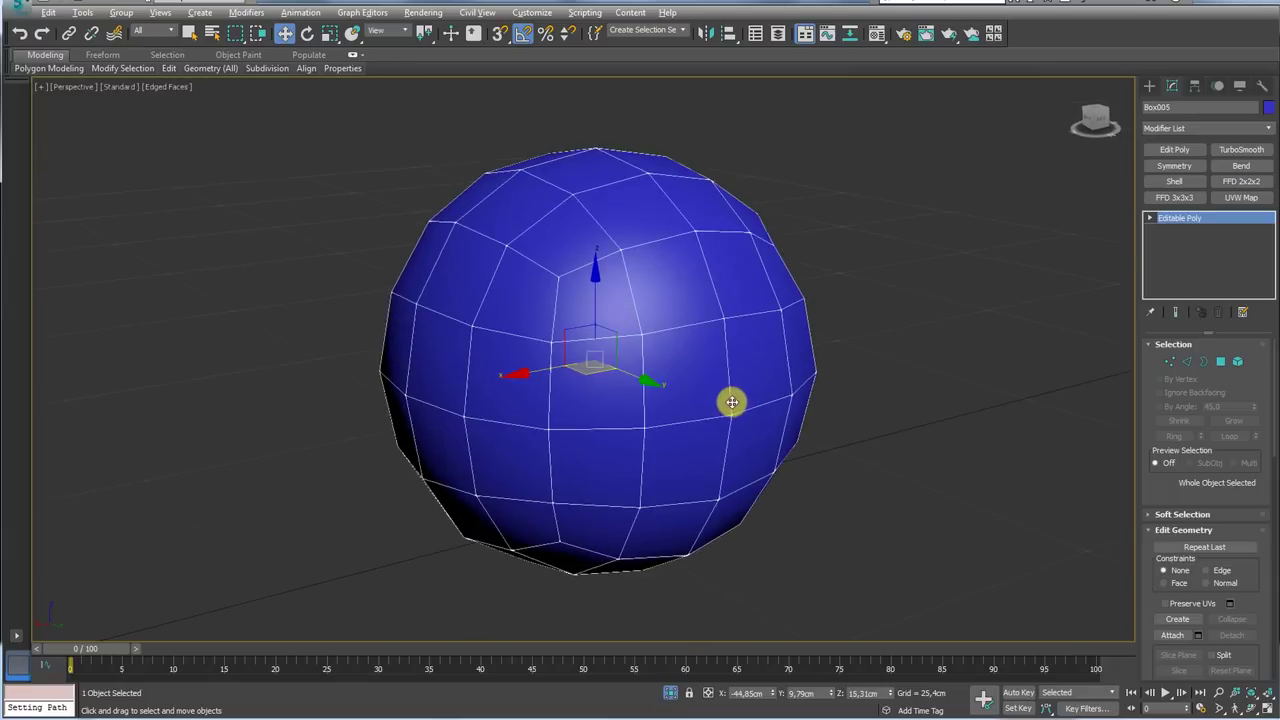
{"action": "scroll", "coordinate": [707, 408], "scroll_direction": "down", "scroll_amount": 2}
{"action": "middle_click_drag", "start_coordinate": [734, 414], "coordinate": [703, 423], "text": "alt"}
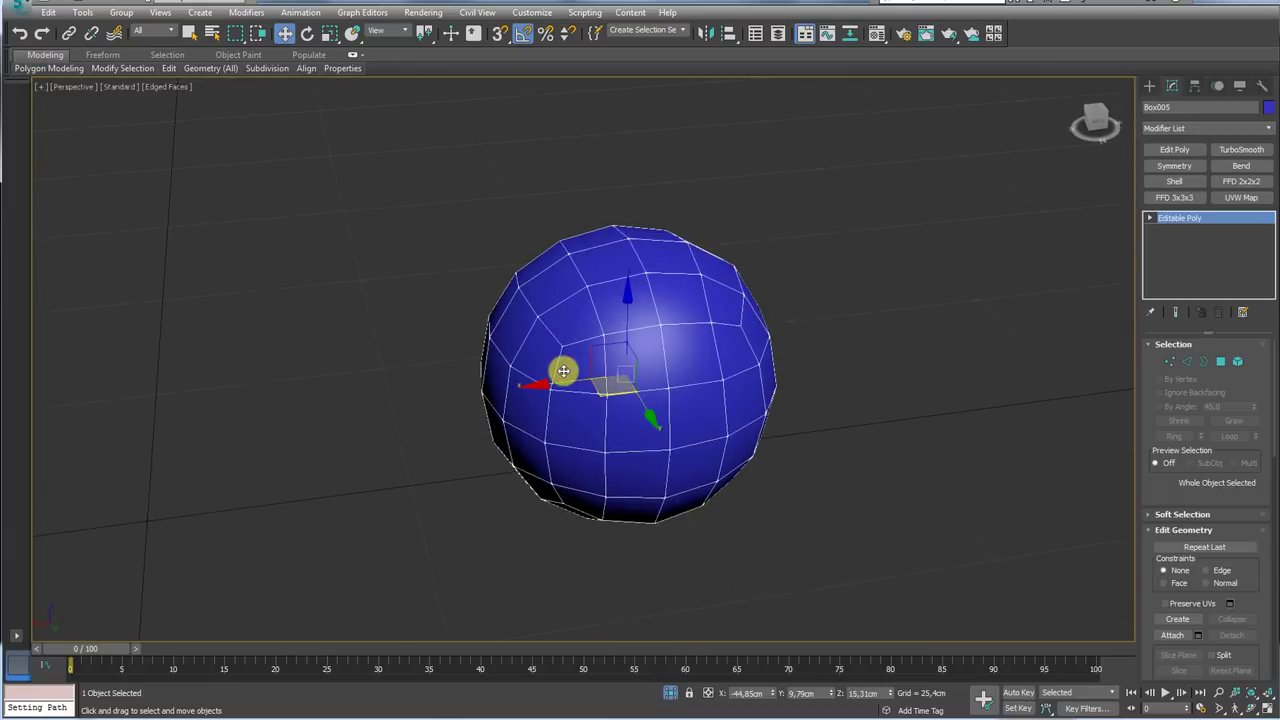
{"action": "mouse_move", "coordinate": [591, 369]}
{"action": "middle_mouse_down", "text": "alt"}
{"action": "mouse_move", "coordinate": [603, 371]}
{"action": "mouse_move", "coordinate": [581, 371]}
{"action": "middle_mouse_up", "text": "alt"}
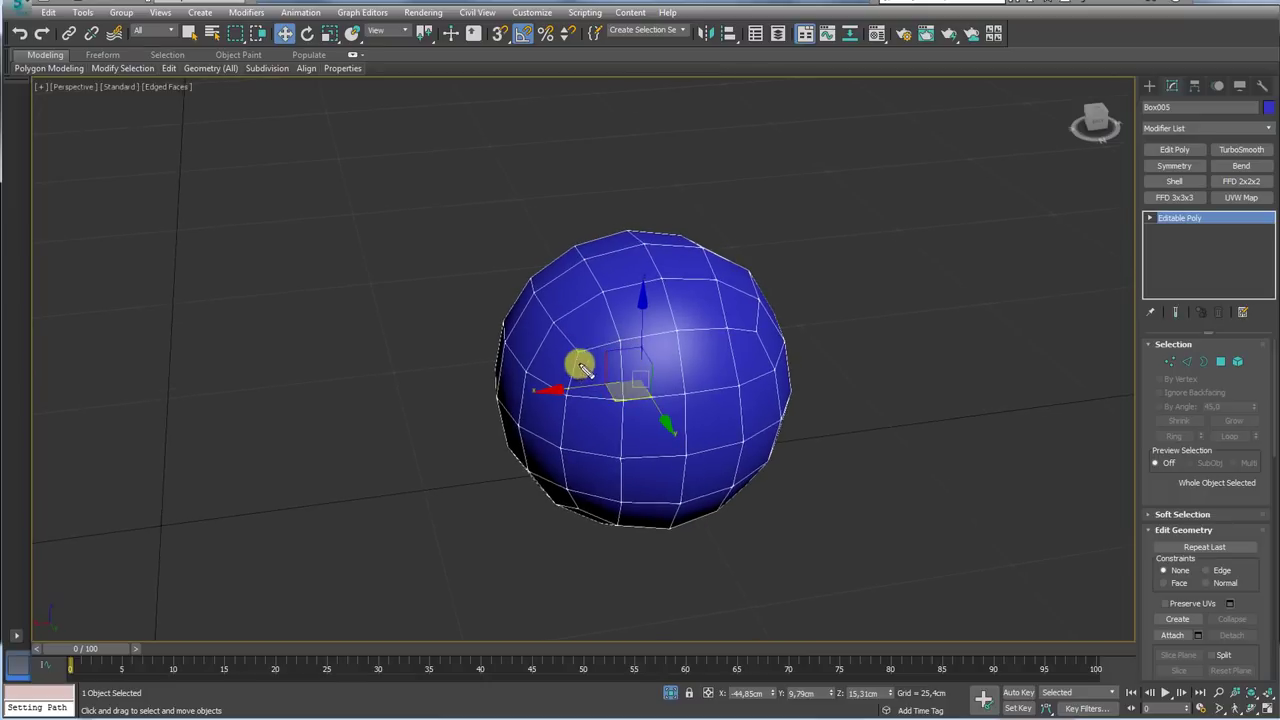
{"action": "scroll", "coordinate": [680, 358], "scroll_direction": "up", "scroll_amount": 1}
{"action": "scroll", "coordinate": [664, 364], "scroll_direction": "up", "scroll_amount": 2}
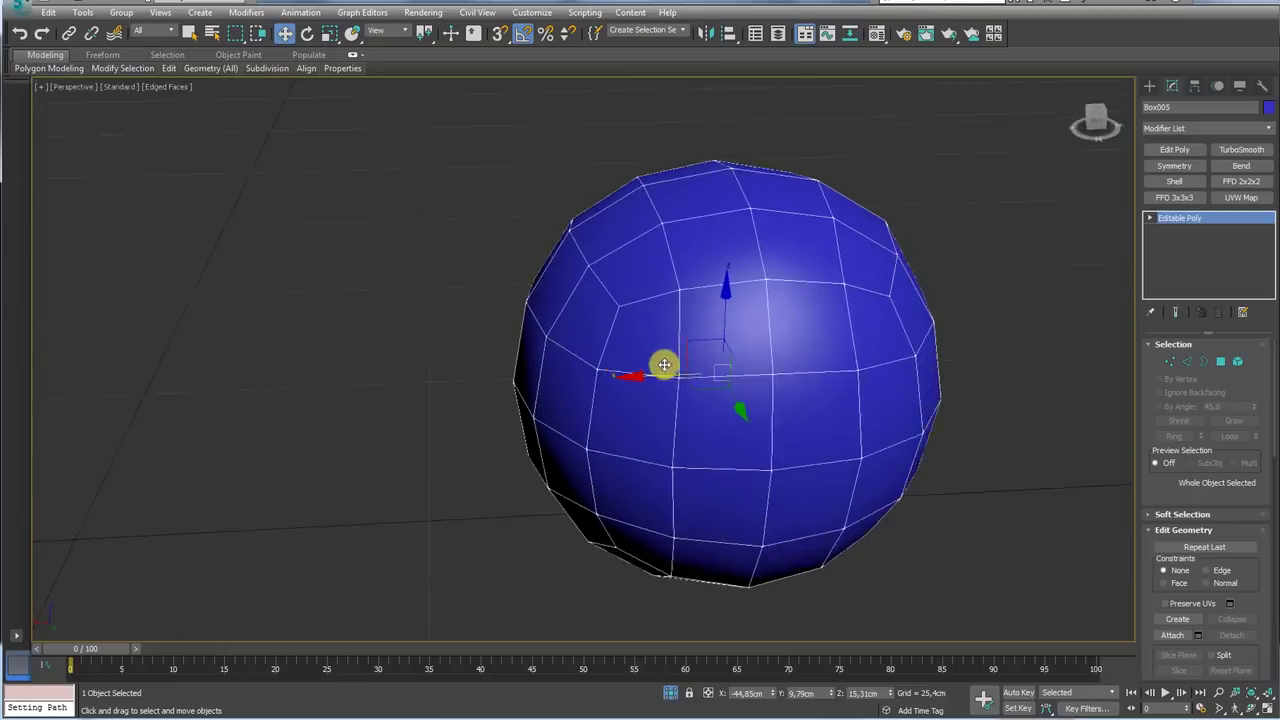
{"action": "middle_click_drag", "start_coordinate": [664, 364], "coordinate": [607, 266], "text": "alt"}
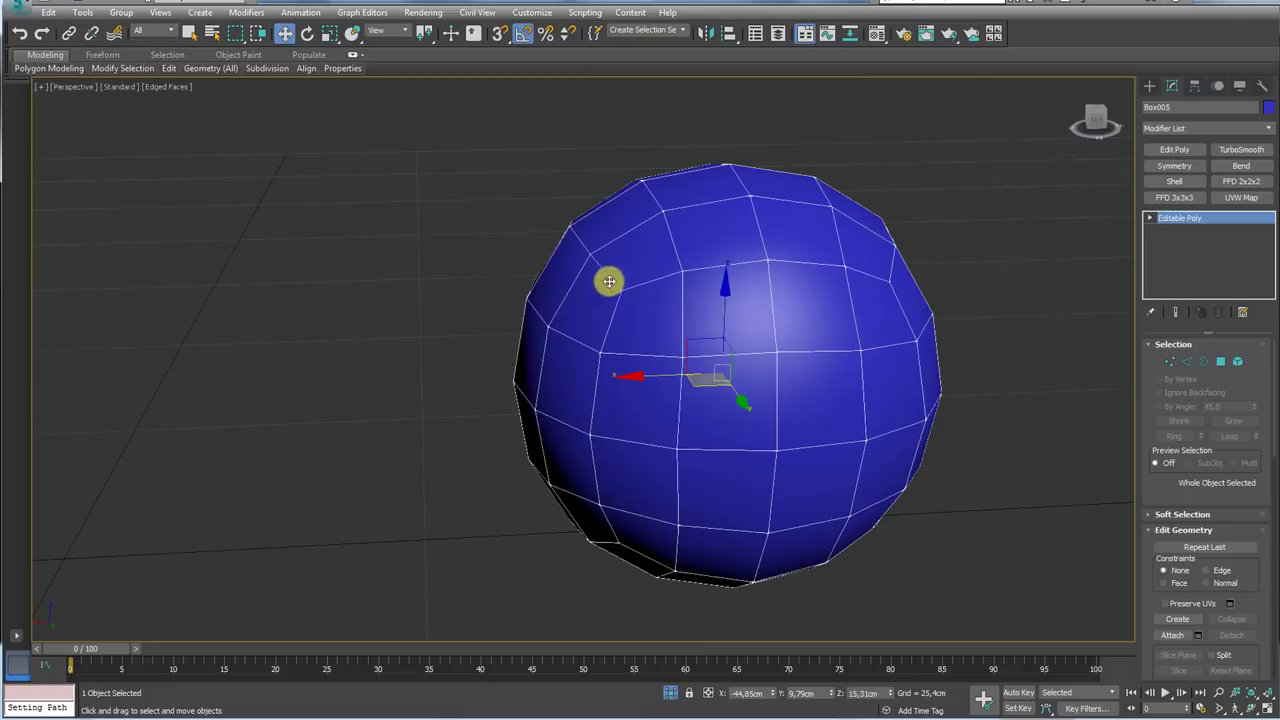
{"action": "middle_click_drag", "start_coordinate": [540, 191], "coordinate": [586, 246], "text": "alt"}
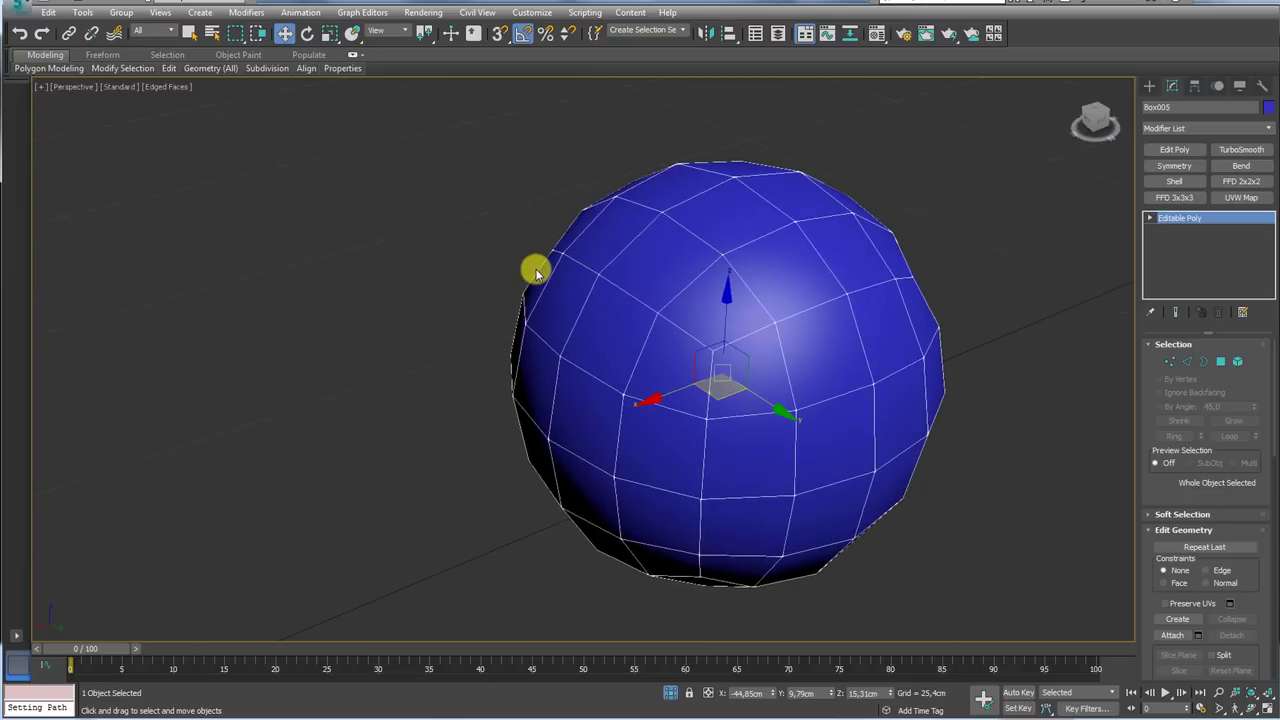
{"action": "left_click_drag", "start_coordinate": [557, 300], "coordinate": [763, 337]}
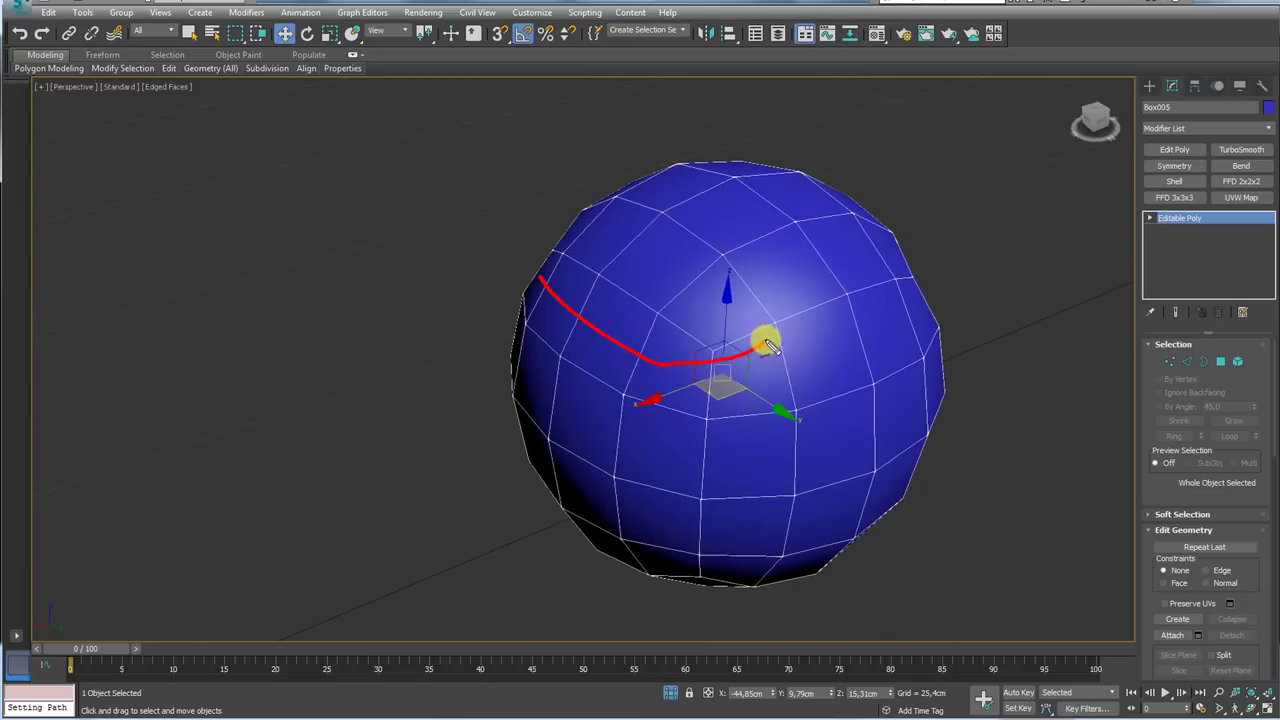
Enter Vertex mode and select three vertices on the sphere
{"action": "key", "text": "2"}
{"action": "left_click", "coordinate": [1169, 362]}
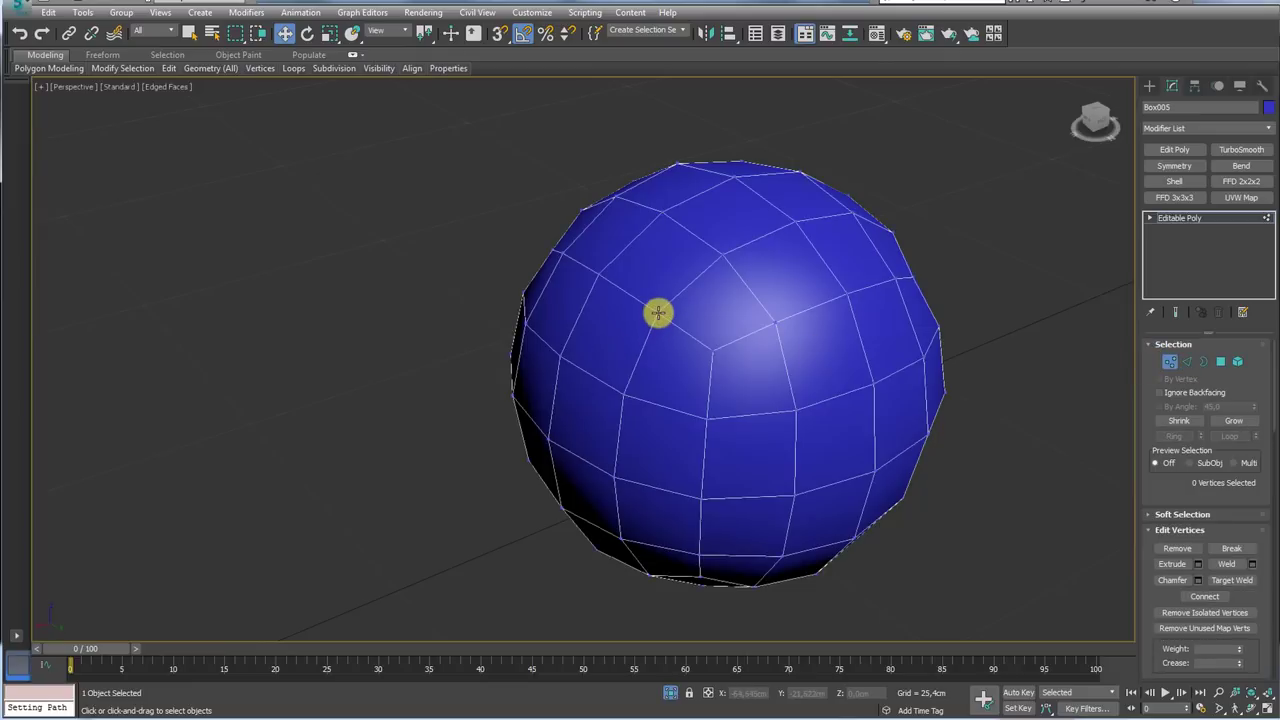
{"action": "left_click", "coordinate": [657, 313]}
{"action": "left_click", "coordinate": [598, 274], "text": "ctrl"}
{"action": "left_click", "coordinate": [559, 255], "text": "ctrl"}
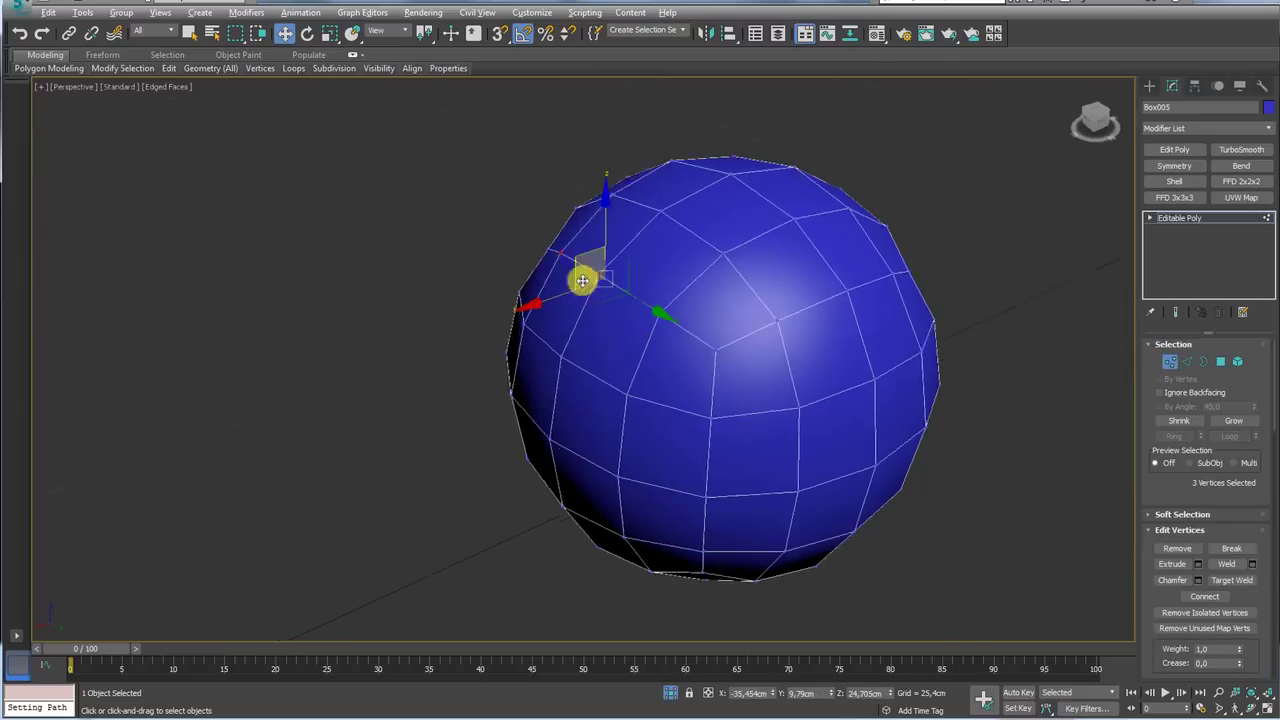
{"action": "middle_click_drag", "start_coordinate": [583, 277], "coordinate": [548, 285], "text": "alt"}
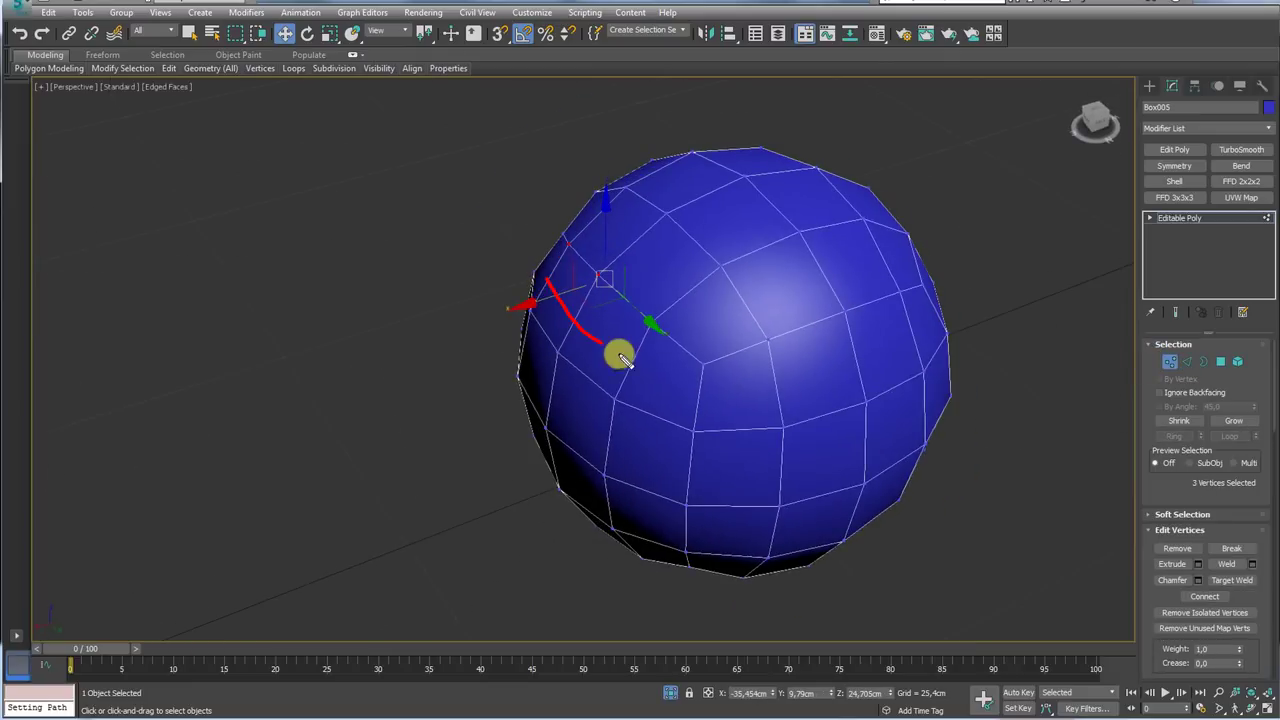
{"action": "left_click_drag", "start_coordinate": [1180, 506], "coordinate": [1176, 274]}
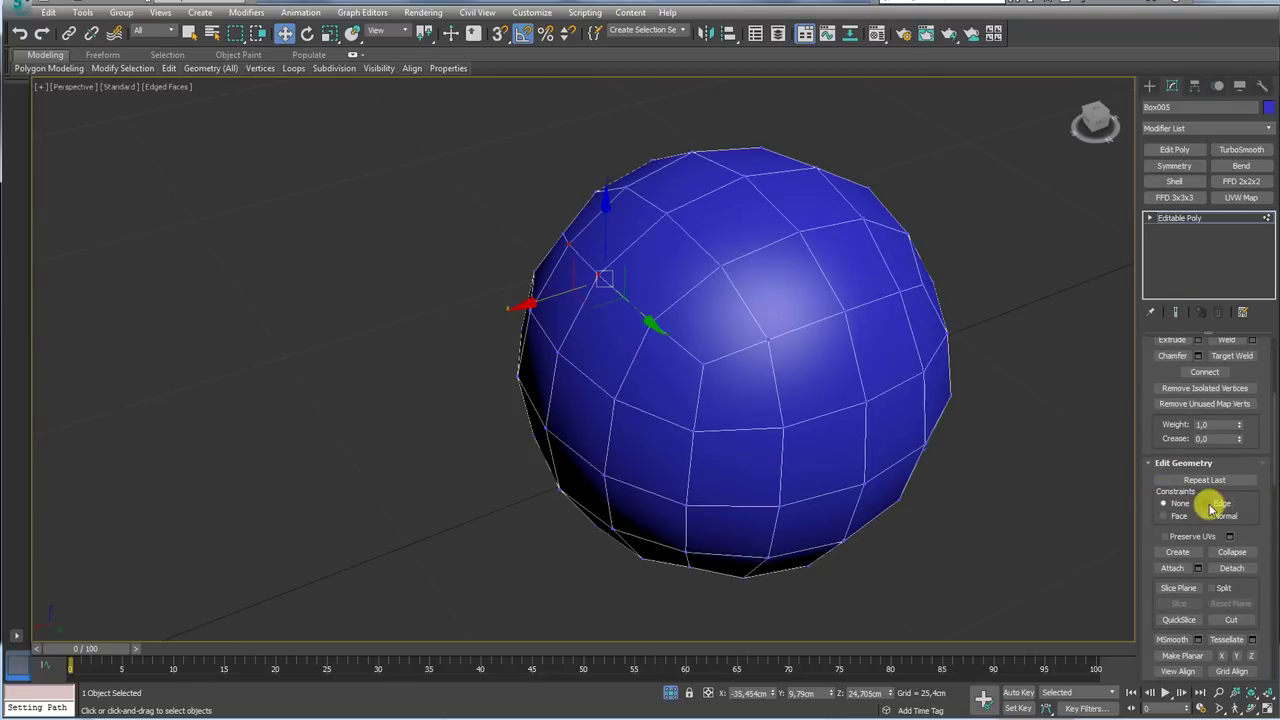
{"action": "scroll", "coordinate": [600, 315], "scroll_direction": "up", "scroll_amount": 3}
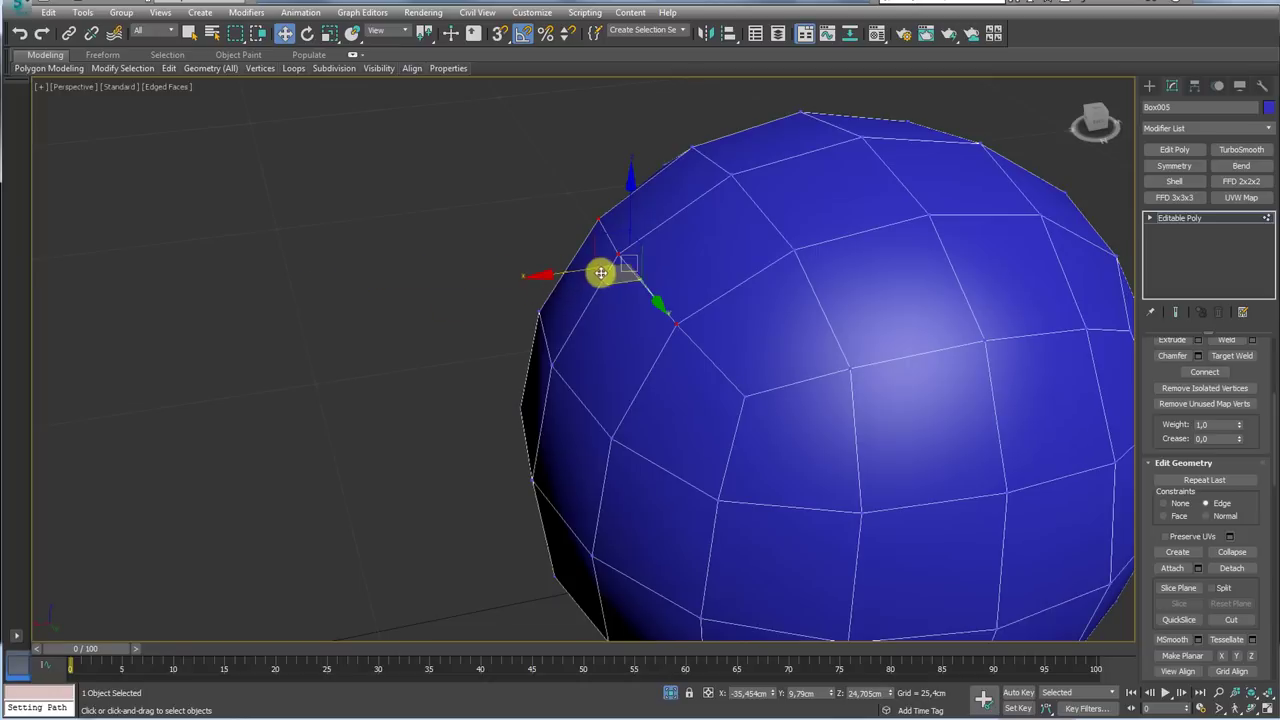
{"action": "left_click_drag", "start_coordinate": [618, 260], "coordinate": [560, 343]}
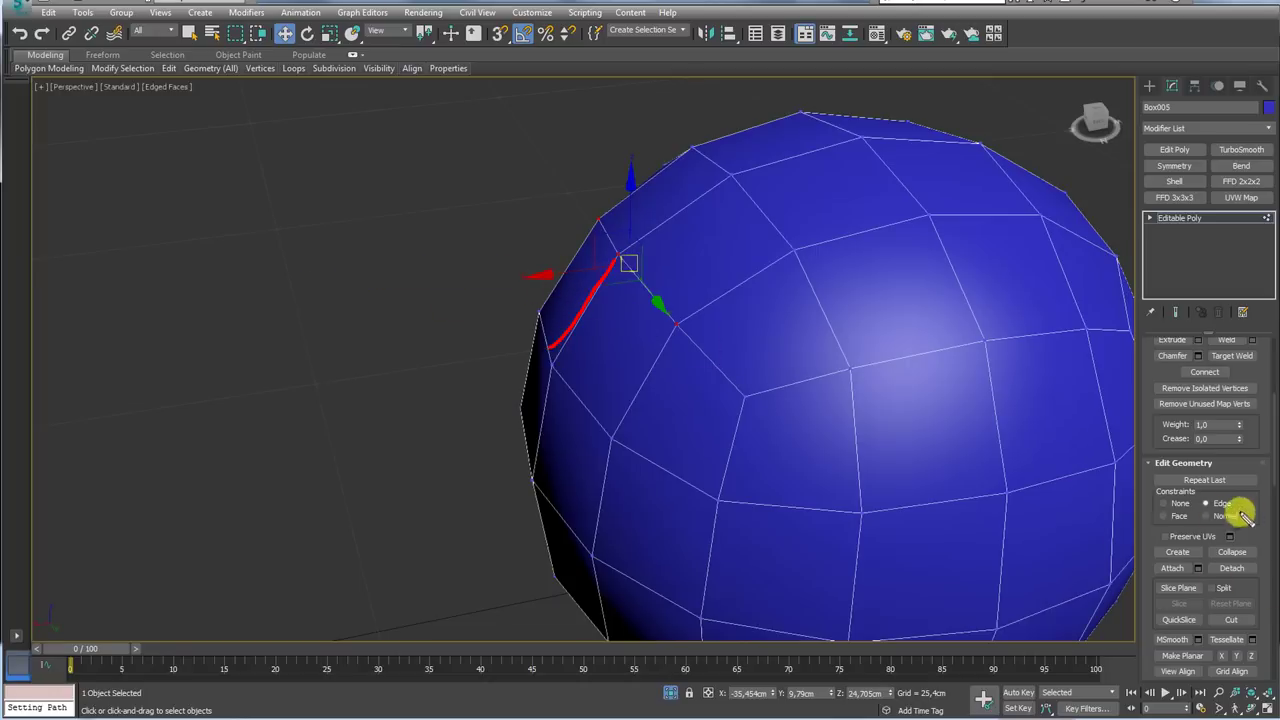
Turn on Edge constraint and slide the selected vertices and the top vertex along their edges
{"action": "left_click", "coordinate": [1205, 504]}
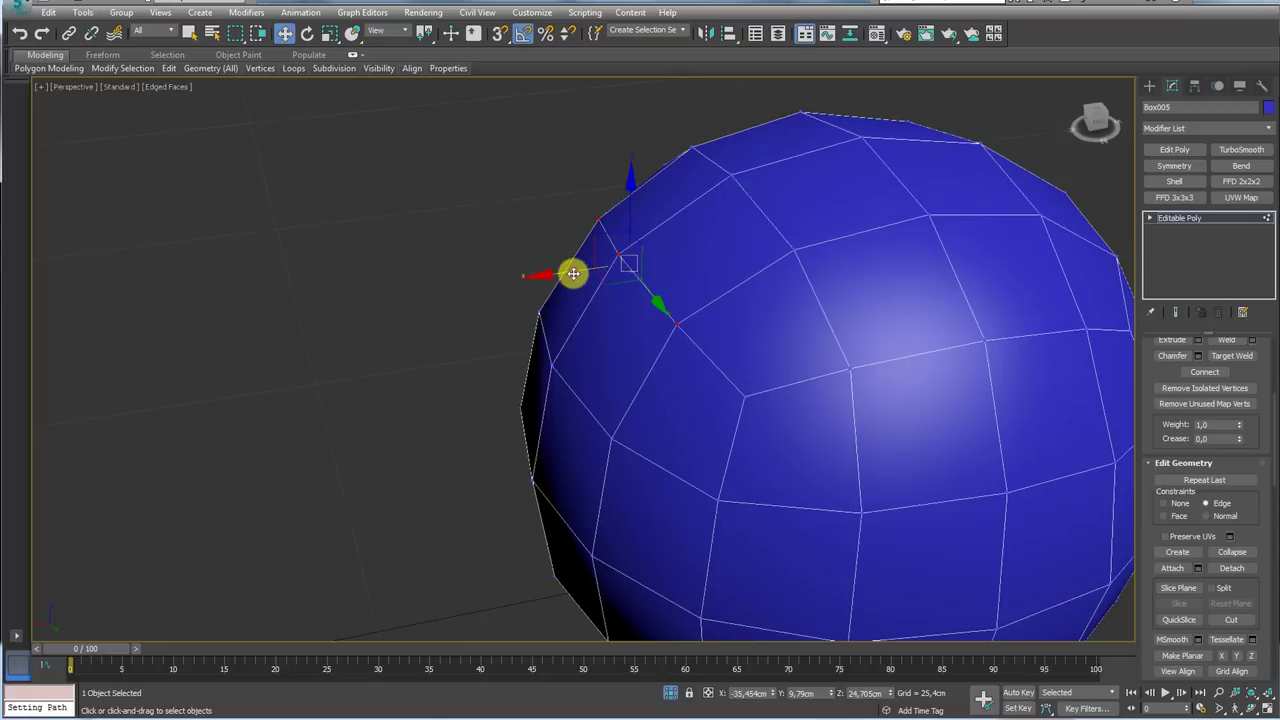
{"action": "mouse_move", "coordinate": [573, 273]}
{"action": "left_mouse_down"}
{"action": "mouse_move", "coordinate": [557, 282]}
{"action": "mouse_move", "coordinate": [600, 286]}
{"action": "mouse_move", "coordinate": [591, 306]}
{"action": "mouse_move", "coordinate": [543, 289]}
{"action": "mouse_move", "coordinate": [528, 299]}
{"action": "mouse_move", "coordinate": [735, 199]}
{"action": "left_mouse_up"}
{"action": "left_click", "coordinate": [691, 148]}
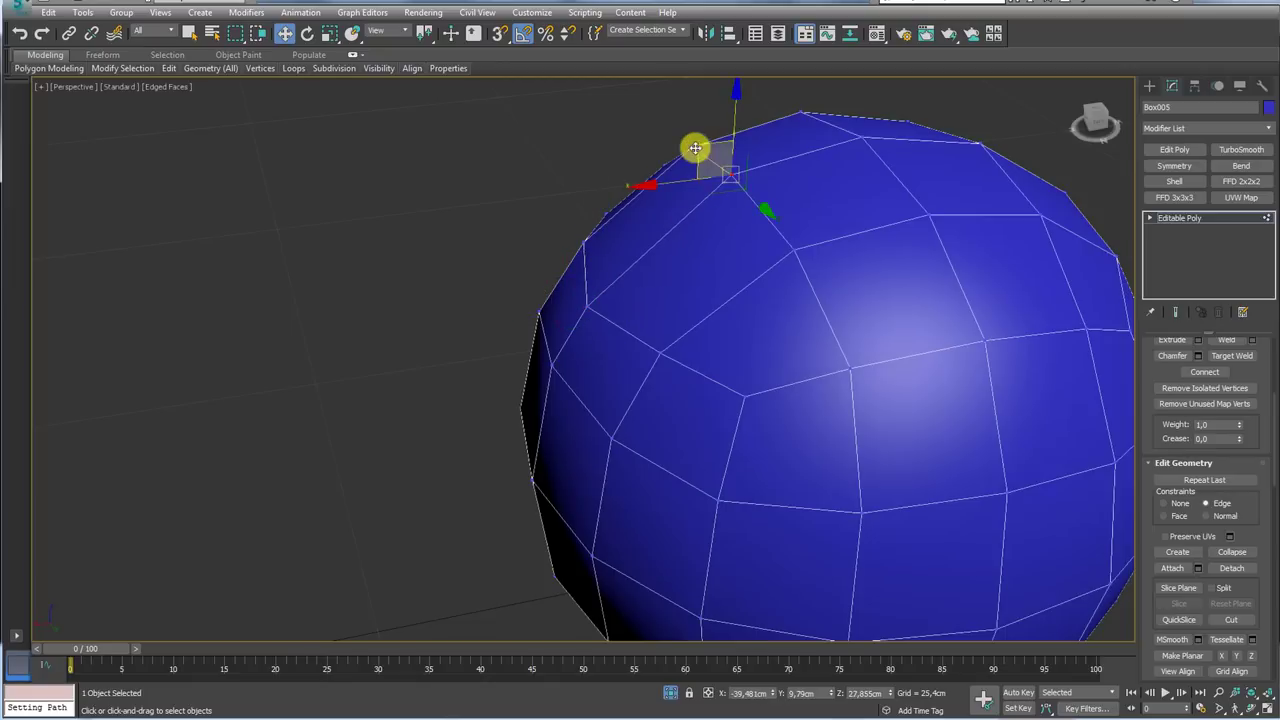
{"action": "mouse_move", "coordinate": [686, 208]}
{"action": "left_mouse_down"}
{"action": "mouse_move", "coordinate": [651, 209]}
{"action": "mouse_move", "coordinate": [680, 210]}
{"action": "left_mouse_up"}
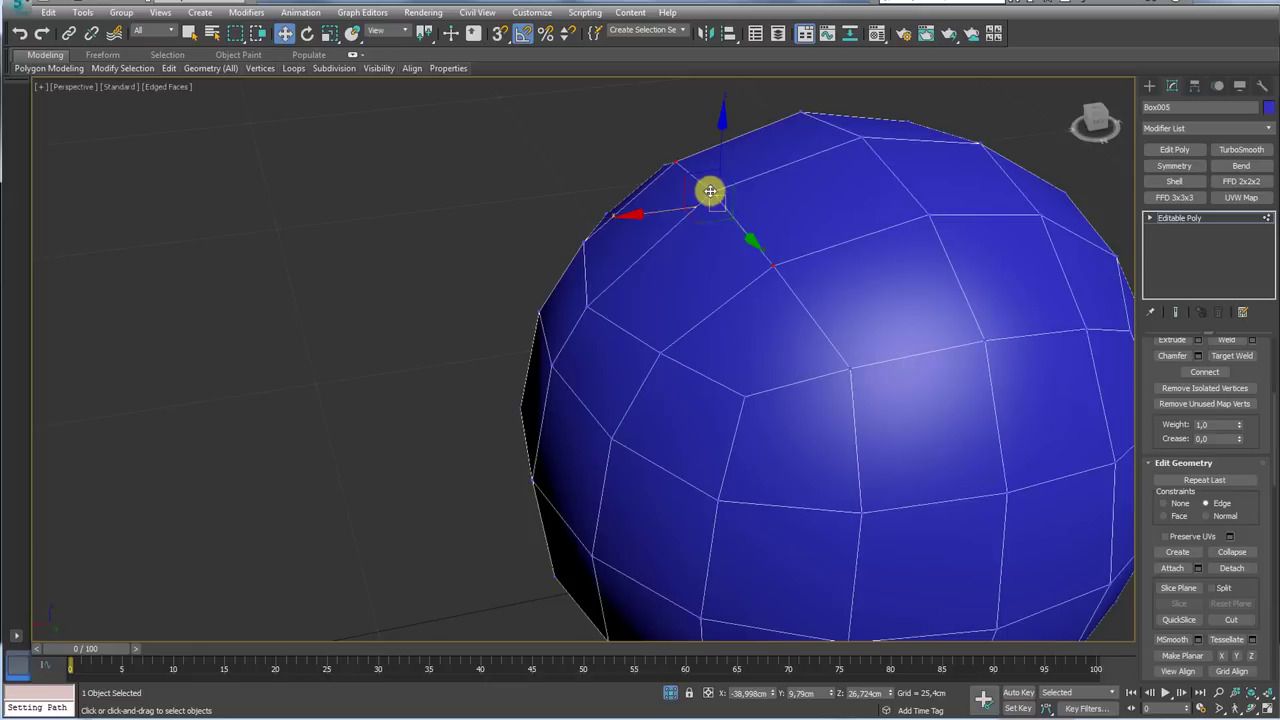
Select two vertices on the sphere's front and nudge them slightly
{"action": "scroll", "coordinate": [763, 257], "scroll_direction": "down", "scroll_amount": 4}
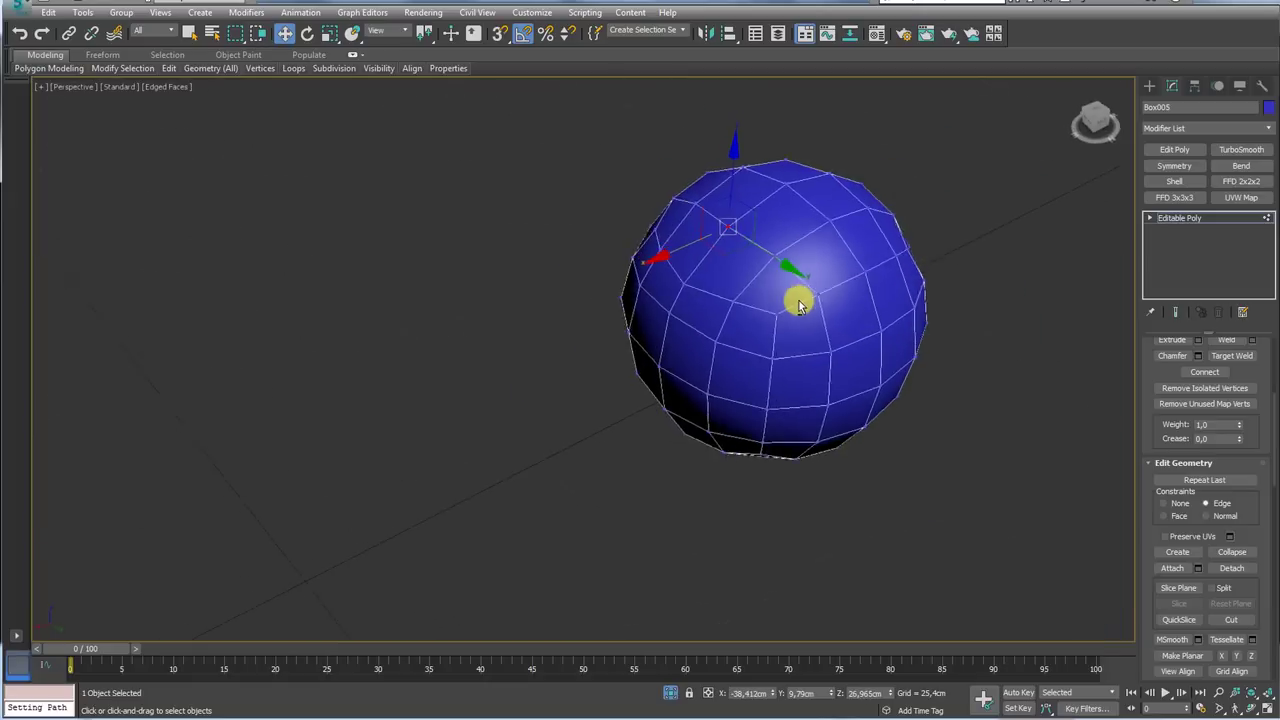
{"action": "middle_click_drag", "start_coordinate": [800, 305], "coordinate": [889, 277], "text": "alt"}
{"action": "mouse_move", "coordinate": [868, 283]}
{"action": "left_mouse_down"}
{"action": "mouse_move", "coordinate": [689, 286]}
{"action": "mouse_move", "coordinate": [676, 190]}
{"action": "left_mouse_up"}
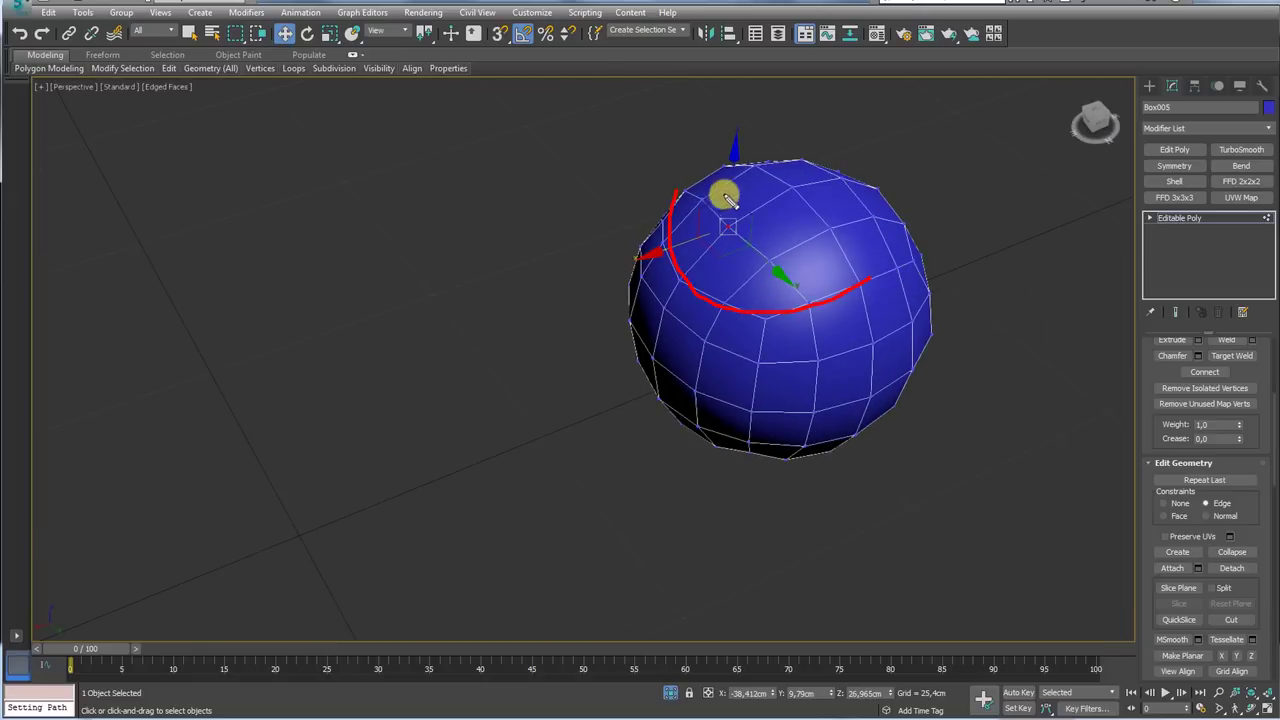
{"action": "middle_click_drag", "start_coordinate": [871, 277], "coordinate": [715, 313], "text": "alt"}
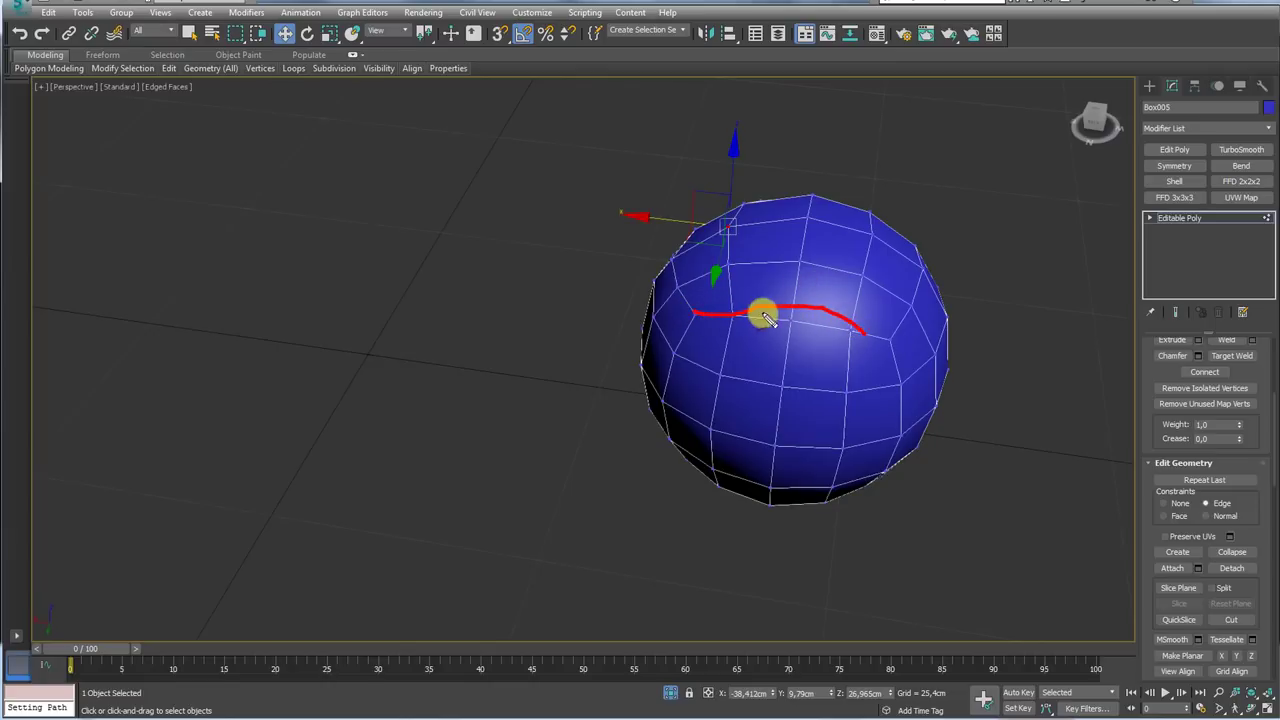
{"action": "mouse_move", "coordinate": [693, 316]}
{"action": "left_mouse_down"}
{"action": "mouse_move", "coordinate": [862, 328]}
{"action": "mouse_move", "coordinate": [881, 346]}
{"action": "left_mouse_up"}
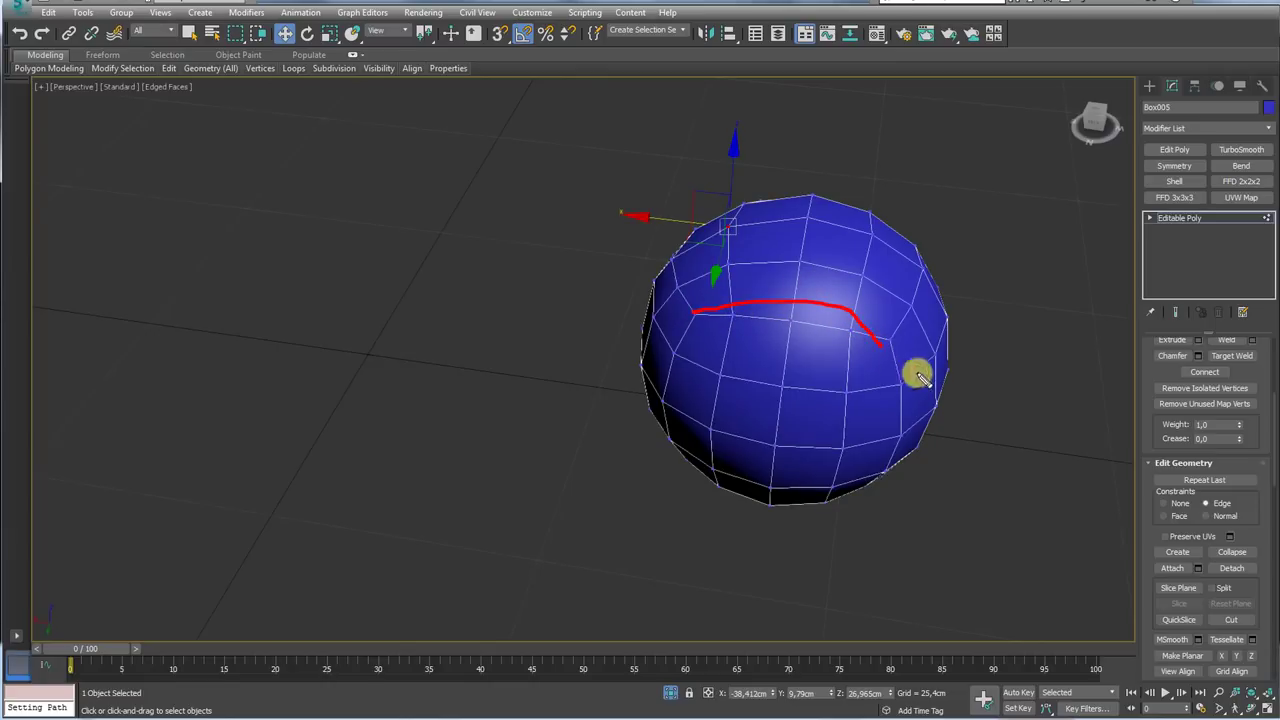
{"action": "scroll", "coordinate": [848, 337], "scroll_direction": "up", "scroll_amount": 1}
{"action": "scroll", "coordinate": [850, 340], "scroll_direction": "up", "scroll_amount": 2}
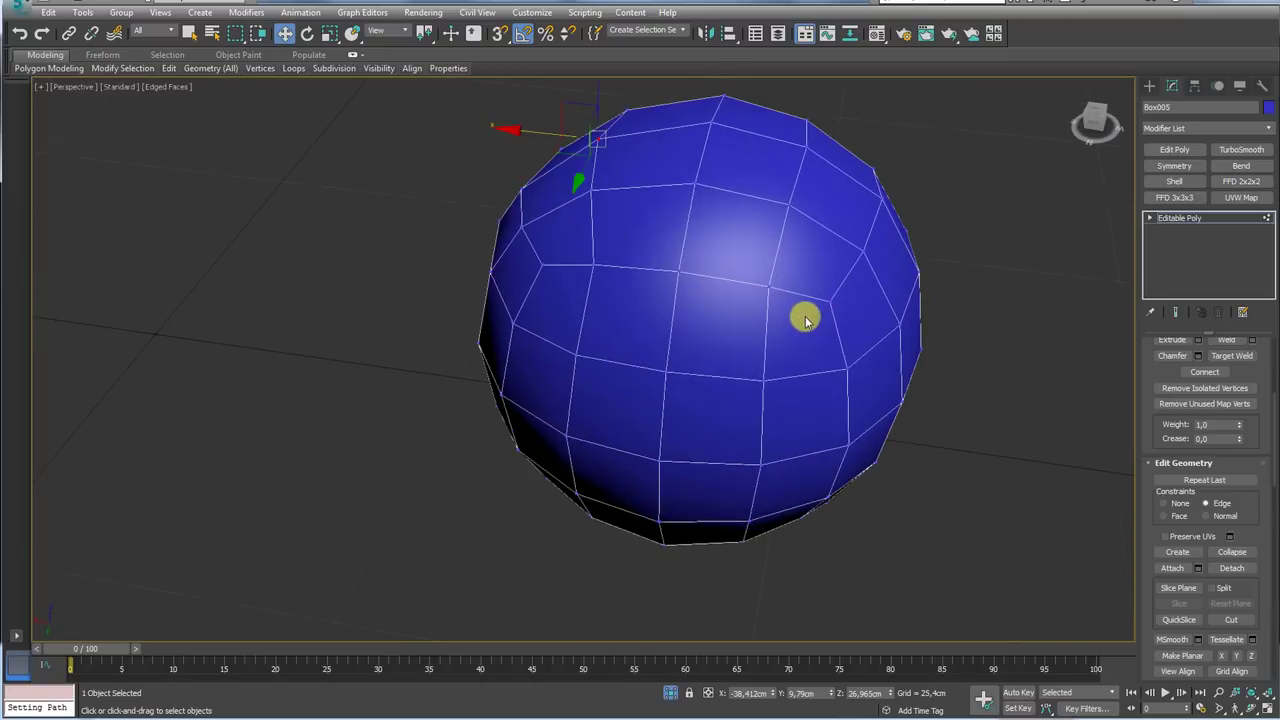
{"action": "scroll", "coordinate": [806, 317], "scroll_direction": "up", "scroll_amount": 2}
{"action": "left_click", "coordinate": [772, 365]}
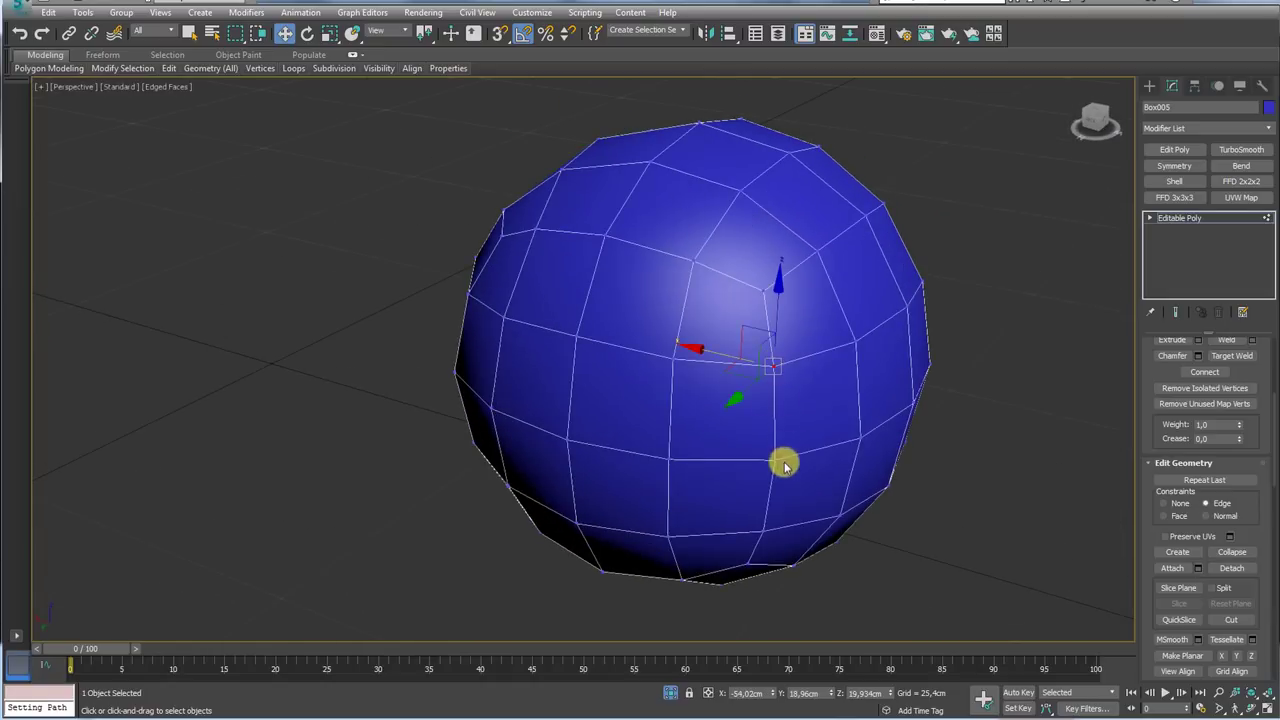
{"action": "left_click", "coordinate": [775, 458], "text": "ctrl"}
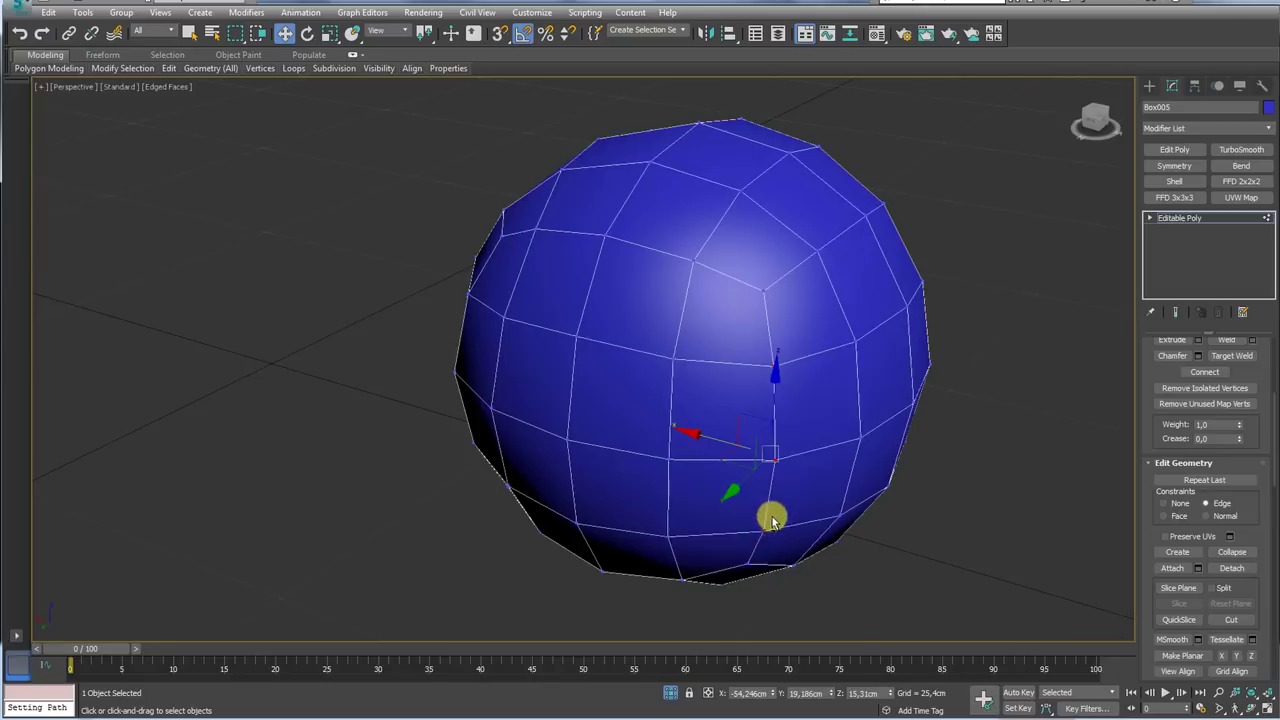
{"action": "mouse_move", "coordinate": [770, 514]}
{"action": "middle_mouse_down", "text": "alt"}
{"action": "mouse_move", "coordinate": [735, 490]}
{"action": "mouse_move", "coordinate": [766, 477]}
{"action": "middle_mouse_up", "text": "alt"}
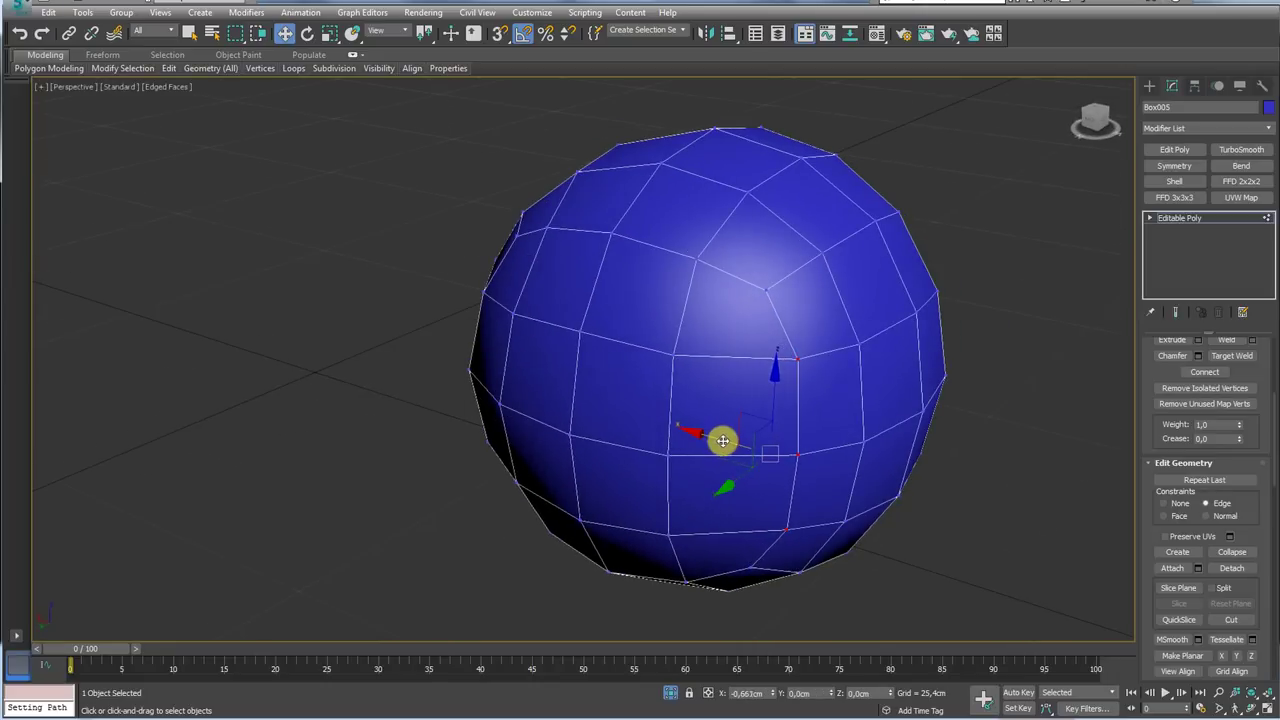
{"action": "mouse_move", "coordinate": [718, 438]}
{"action": "left_mouse_down"}
{"action": "mouse_move", "coordinate": [807, 466]}
{"action": "mouse_move", "coordinate": [713, 397]}
{"action": "left_mouse_up"}
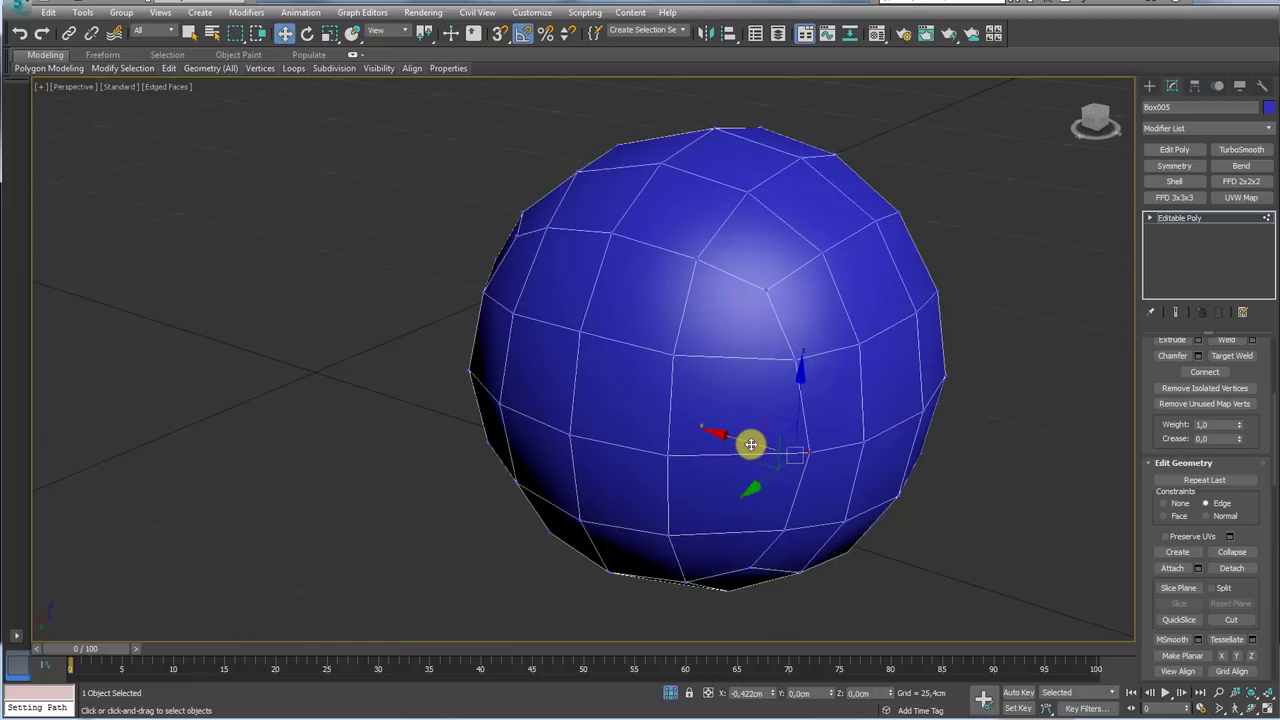
Push a vertex column slightly outward, then select its top and bottom vertices
{"action": "left_click", "coordinate": [671, 357]}
{"action": "left_click", "coordinate": [668, 455], "text": "ctrl"}
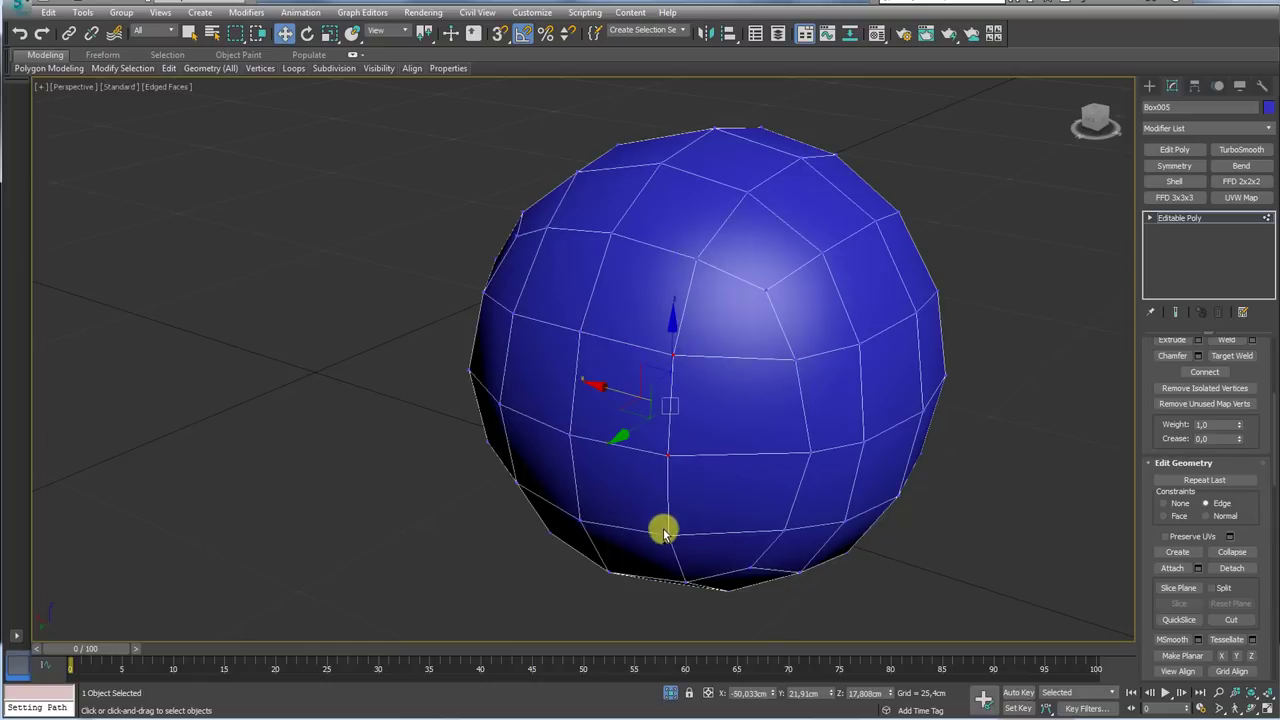
{"action": "left_click", "coordinate": [668, 535], "text": "ctrl"}
{"action": "left_click_drag", "start_coordinate": [617, 437], "coordinate": [647, 446]}
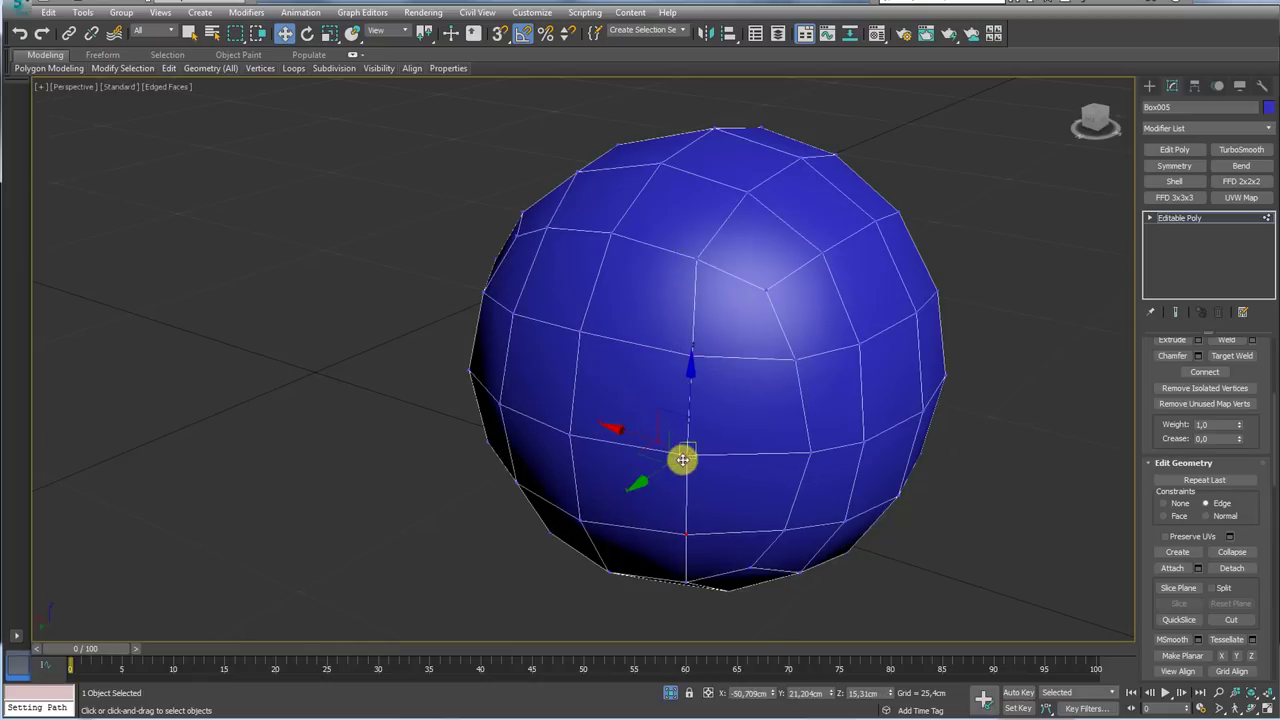
{"action": "middle_click_drag", "start_coordinate": [647, 446], "coordinate": [690, 457], "text": "alt"}
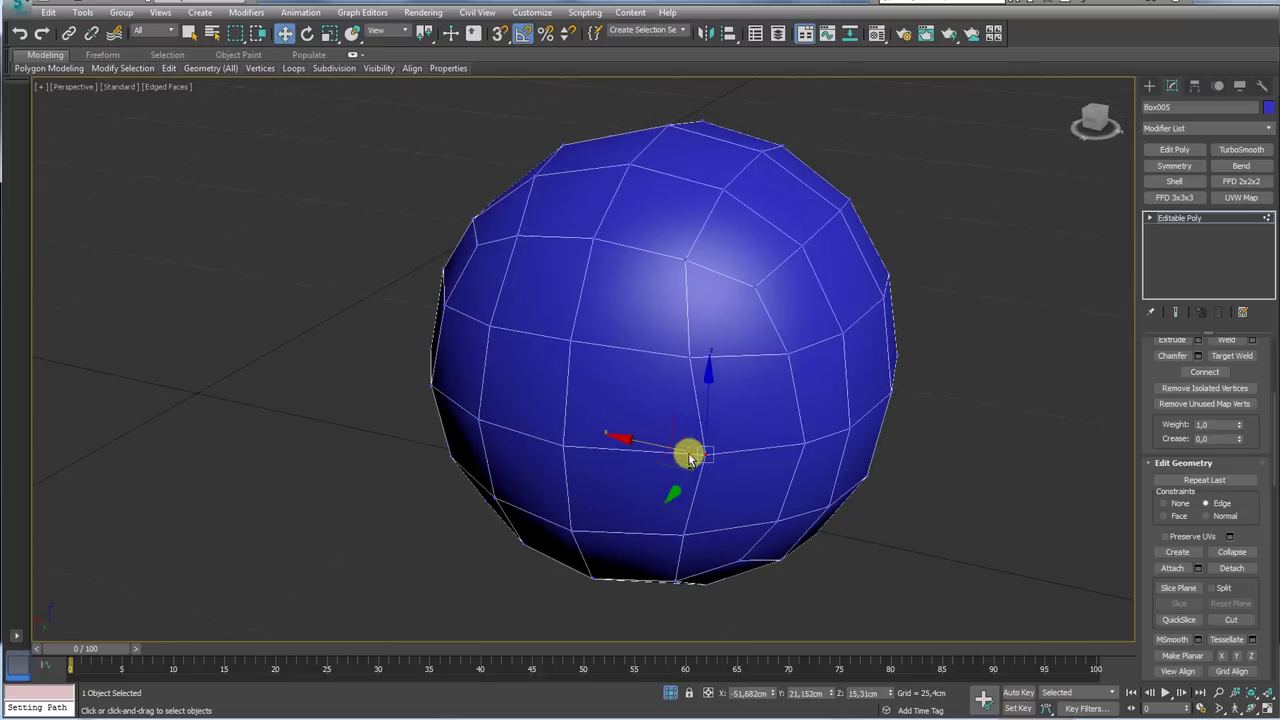
{"action": "left_click", "coordinate": [688, 355]}
{"action": "left_click", "coordinate": [682, 535], "text": "ctrl"}
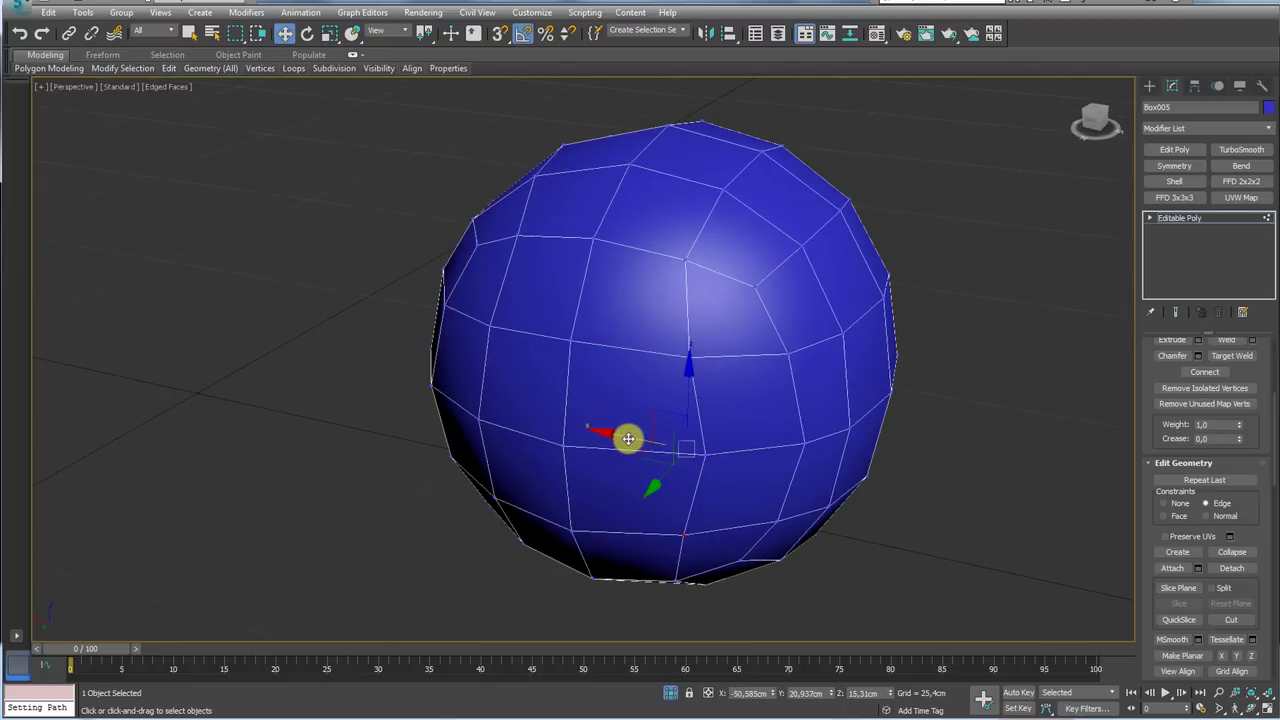
{"action": "scroll", "coordinate": [737, 434], "scroll_direction": "down", "scroll_amount": 5}
{"action": "mouse_move", "coordinate": [737, 434]}
{"action": "middle_mouse_down", "text": "alt"}
{"action": "mouse_move", "coordinate": [820, 434]}
{"action": "mouse_move", "coordinate": [600, 373]}
{"action": "mouse_move", "coordinate": [705, 386]}
{"action": "mouse_move", "coordinate": [808, 369]}
{"action": "mouse_move", "coordinate": [811, 414]}
{"action": "mouse_move", "coordinate": [1036, 421]}
{"action": "mouse_move", "coordinate": [1110, 400]}
{"action": "middle_mouse_up", "text": "alt"}
In Polygon mode, delete the sphere's top and bottom polygons
{"action": "left_click", "coordinate": [1150, 218]}
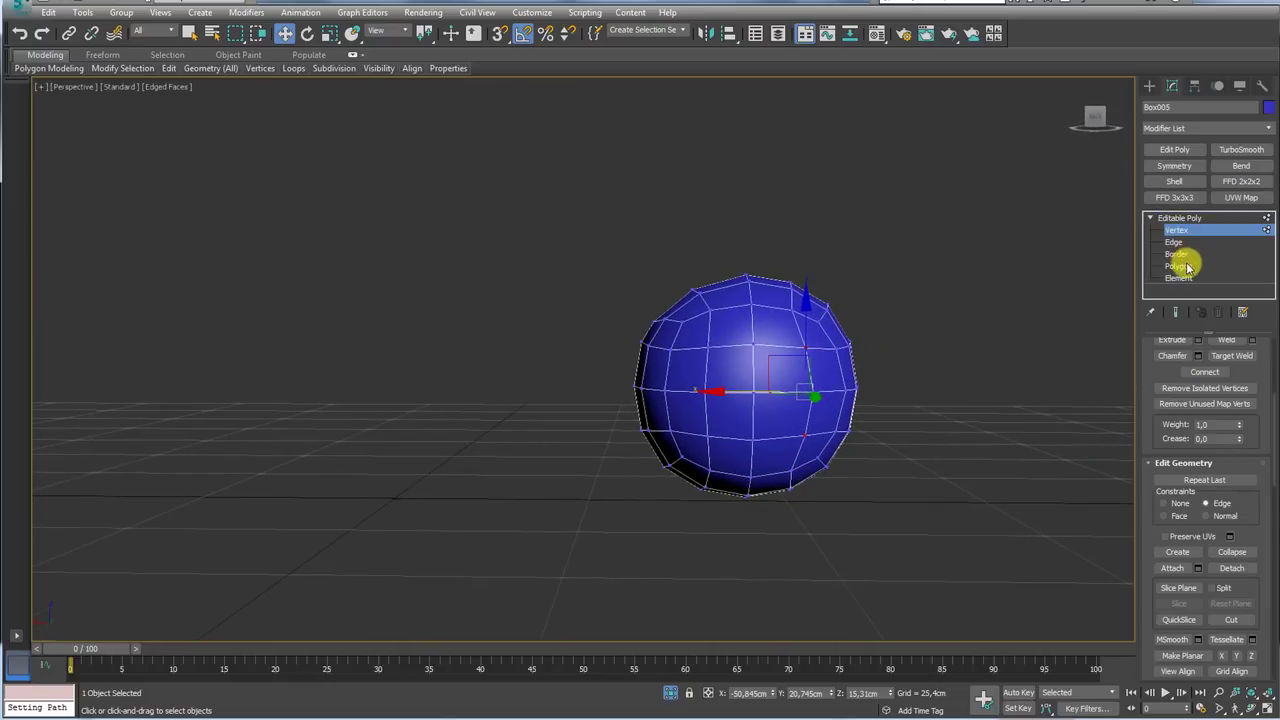
{"action": "left_click", "coordinate": [1178, 266]}
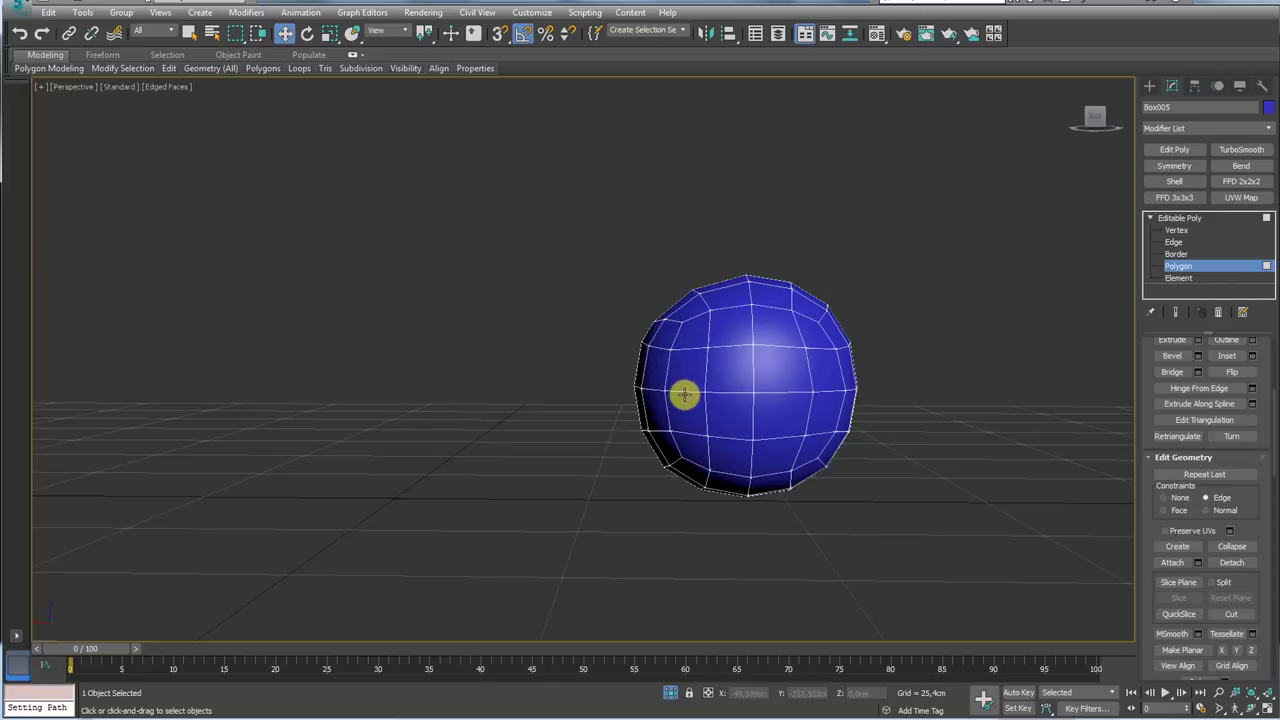
{"action": "key", "text": "f"}
{"action": "key", "text": "z"}
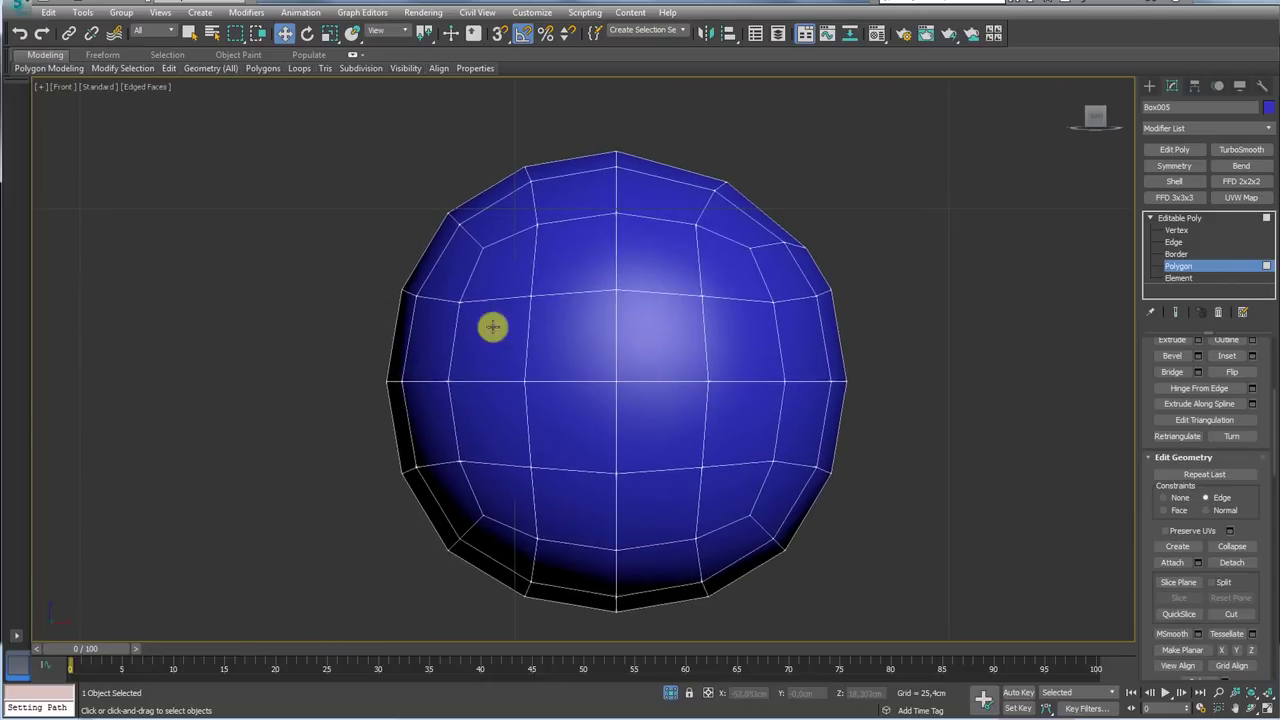
{"action": "middle_click_drag", "start_coordinate": [491, 326], "coordinate": [709, 334], "text": "alt"}
{"action": "scroll", "coordinate": [863, 340], "scroll_direction": "down", "scroll_amount": 2}
{"action": "mouse_move", "coordinate": [863, 340]}
{"action": "middle_mouse_down", "text": "alt"}
{"action": "mouse_move", "coordinate": [725, 386]}
{"action": "mouse_move", "coordinate": [760, 380]}
{"action": "mouse_move", "coordinate": [640, 363]}
{"action": "mouse_move", "coordinate": [617, 334]}
{"action": "mouse_move", "coordinate": [652, 368]}
{"action": "mouse_move", "coordinate": [520, 370]}
{"action": "mouse_move", "coordinate": [623, 363]}
{"action": "mouse_move", "coordinate": [629, 429]}
{"action": "mouse_move", "coordinate": [613, 478]}
{"action": "mouse_move", "coordinate": [625, 470]}
{"action": "middle_mouse_up", "text": "alt"}
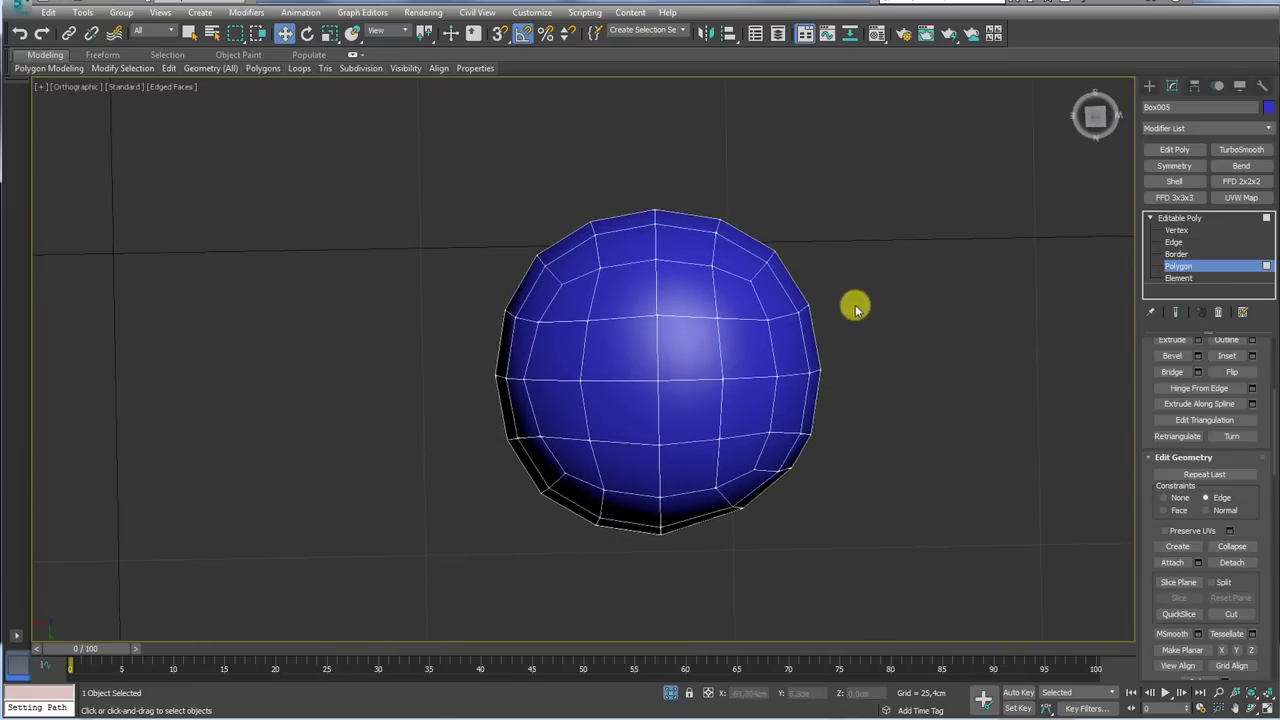
{"action": "left_click_drag", "start_coordinate": [565, 448], "coordinate": [580, 454]}
{"action": "mouse_move", "coordinate": [794, 471]}
{"action": "middle_mouse_down", "text": "alt"}
{"action": "mouse_move", "coordinate": [688, 351]}
{"action": "mouse_move", "coordinate": [688, 314]}
{"action": "middle_mouse_up", "text": "alt"}
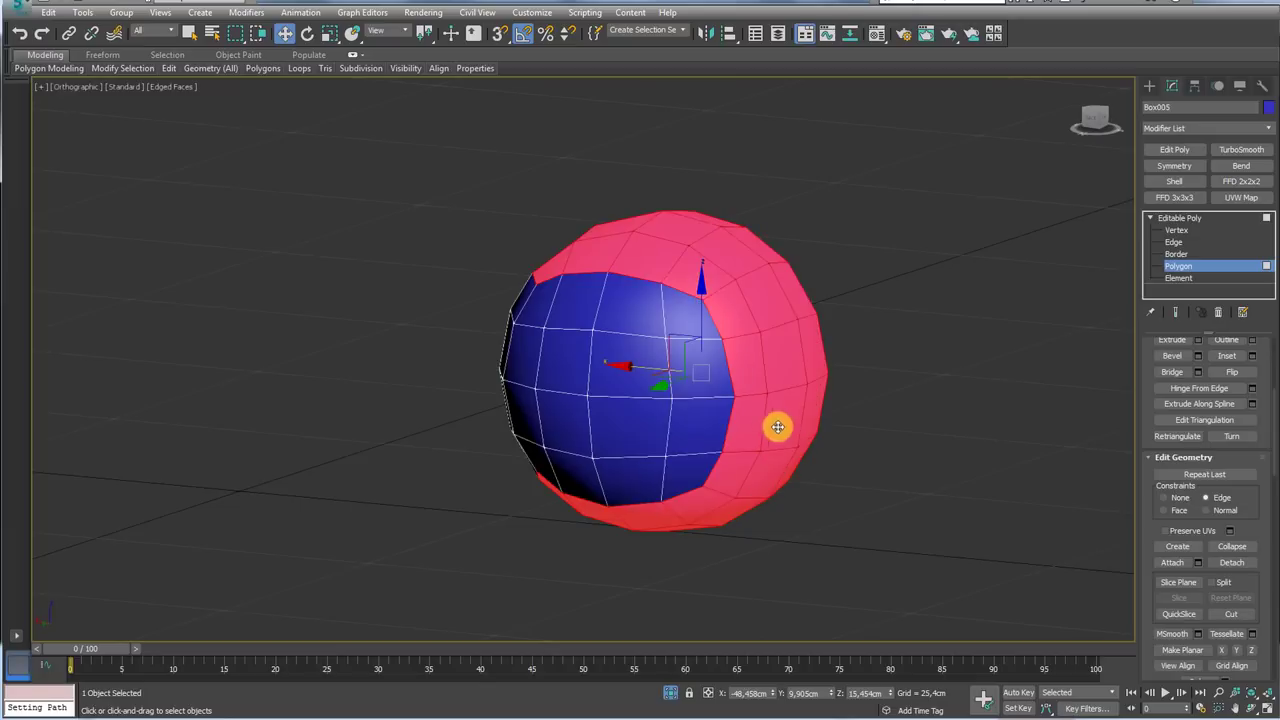
{"action": "mouse_move", "coordinate": [774, 426]}
{"action": "middle_mouse_down", "text": "alt"}
{"action": "mouse_move", "coordinate": [814, 420]}
{"action": "mouse_move", "coordinate": [802, 432]}
{"action": "middle_mouse_up", "text": "alt"}
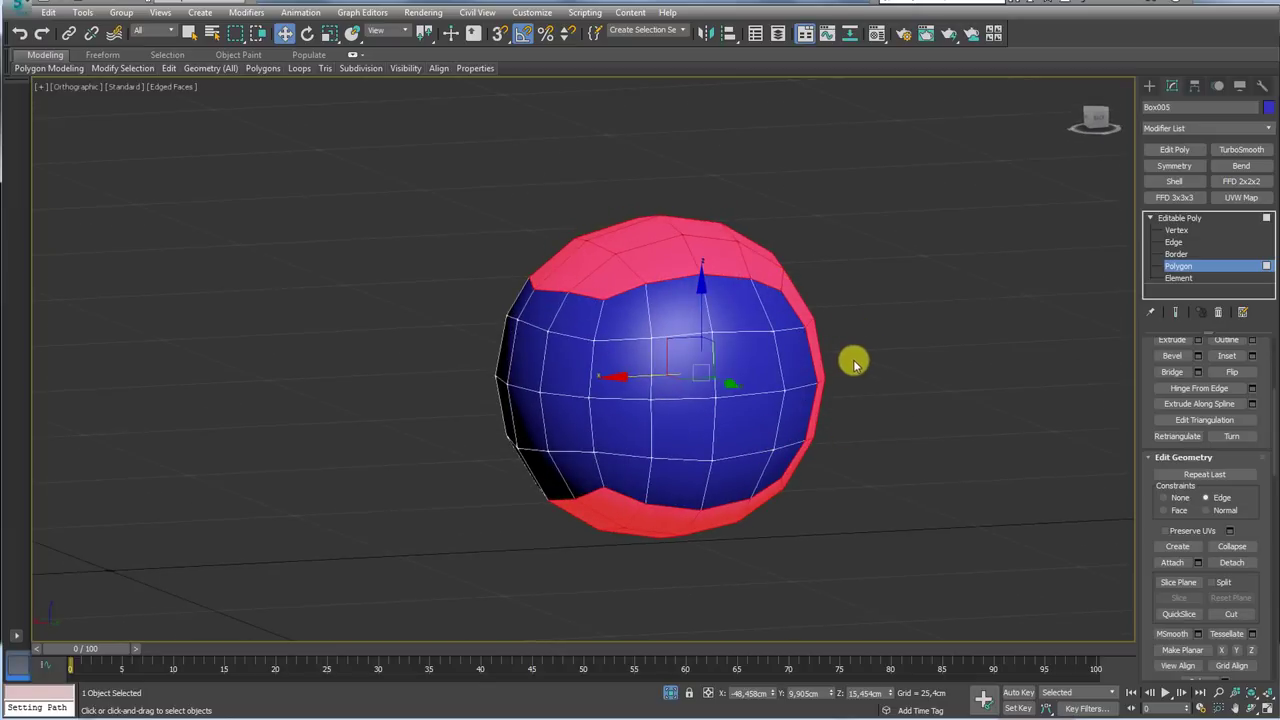
{"action": "key", "text": "Delete"}
Delete the right-side strip of polygons from the hollow shell
{"action": "middle_click_drag", "start_coordinate": [838, 413], "coordinate": [690, 438], "text": "alt"}
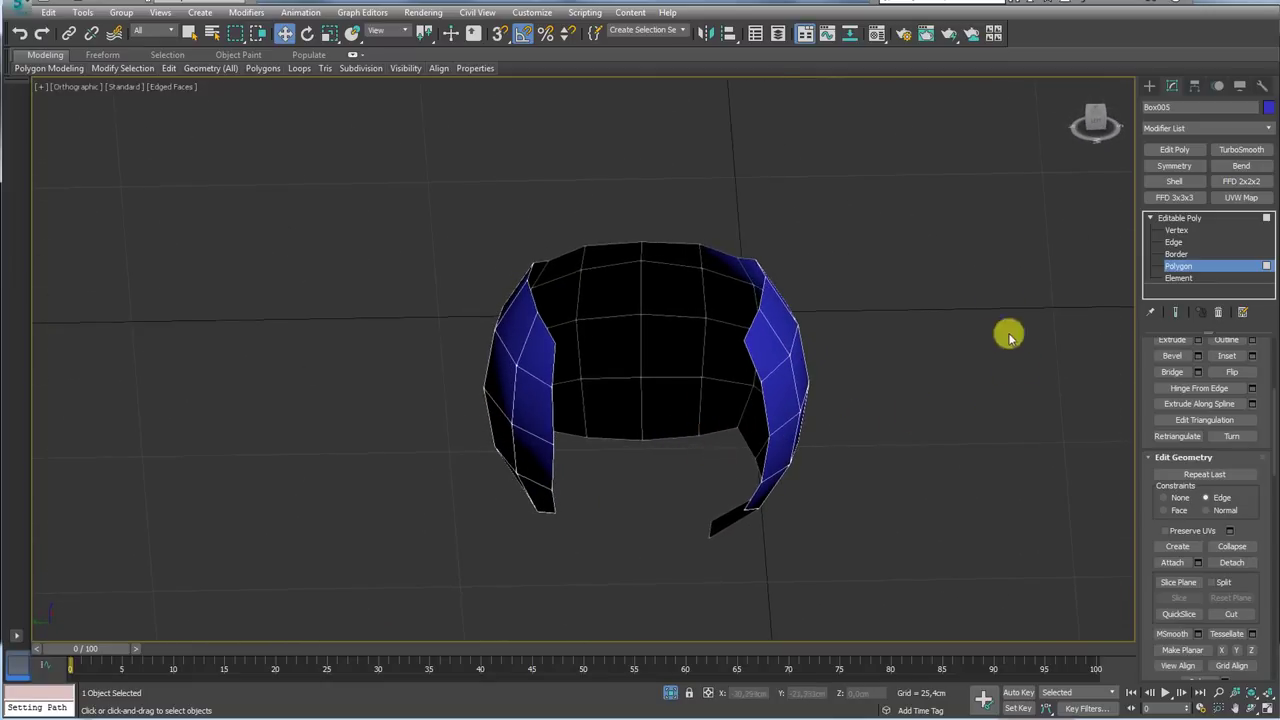
{"action": "left_click_drag", "start_coordinate": [716, 538], "coordinate": [716, 538]}
{"action": "key", "text": "Delete"}
Add a Symmetry modifier with Mirror Axis set to Y
{"action": "left_click", "coordinate": [1215, 218]}
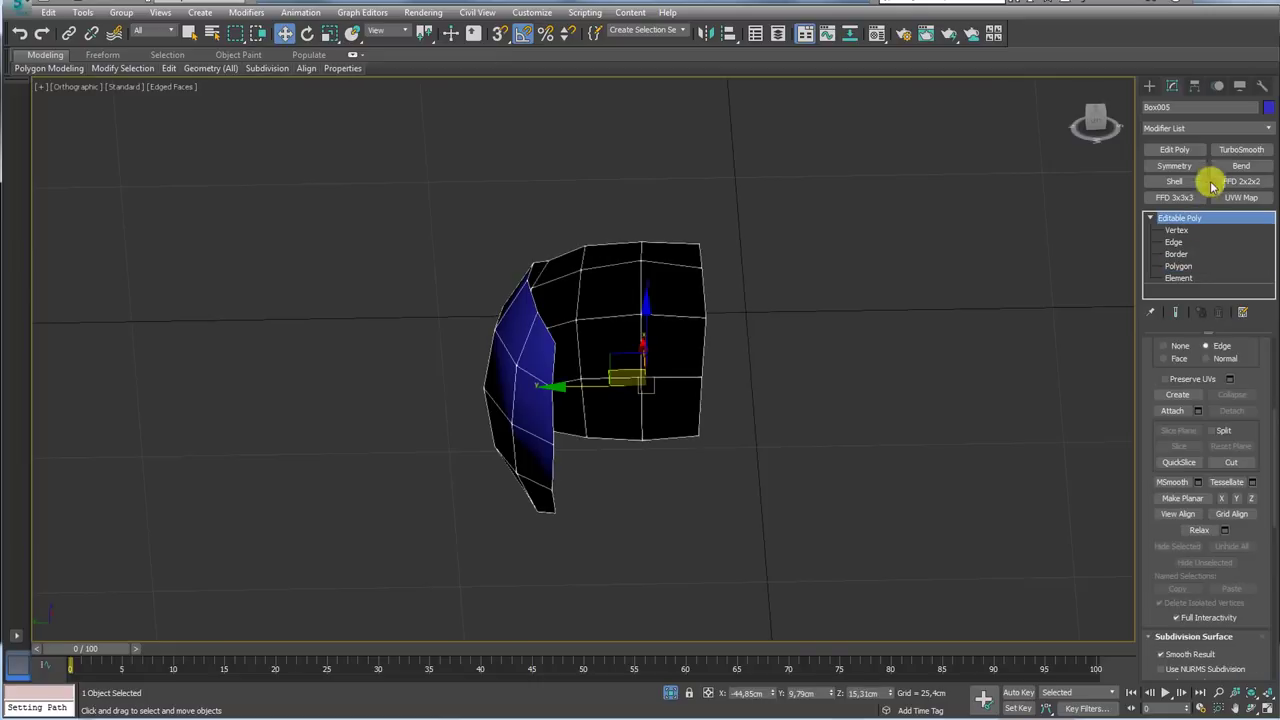
{"action": "left_click", "coordinate": [1175, 166]}
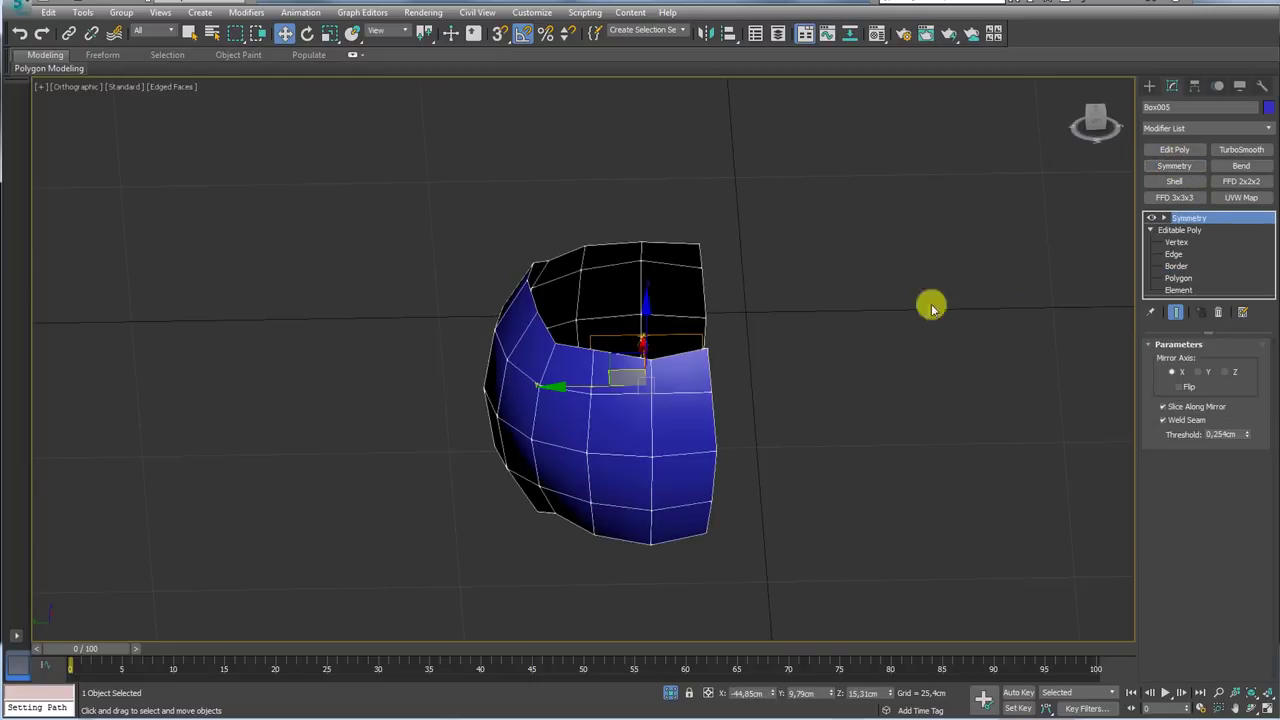
{"action": "left_click", "coordinate": [1199, 372]}
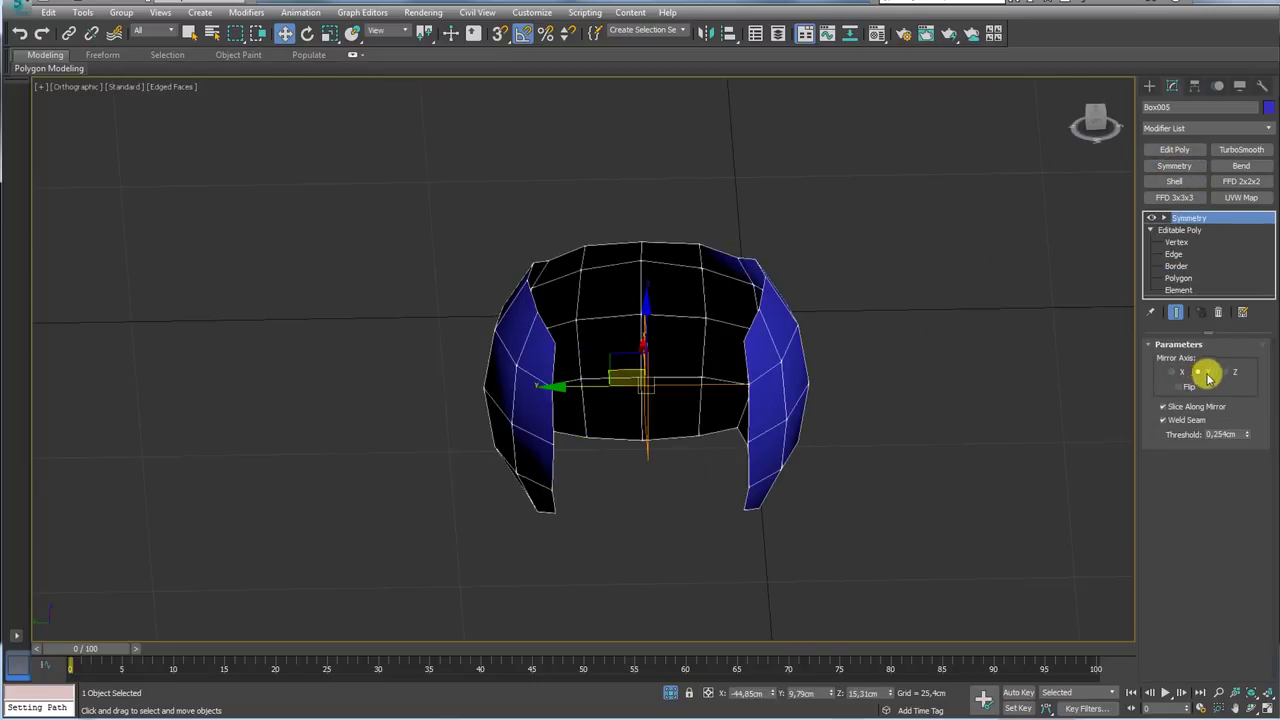
{"action": "mouse_move", "coordinate": [735, 410]}
{"action": "middle_mouse_down", "text": "alt"}
{"action": "mouse_move", "coordinate": [838, 396]}
{"action": "mouse_move", "coordinate": [812, 388]}
{"action": "middle_mouse_up", "text": "alt"}
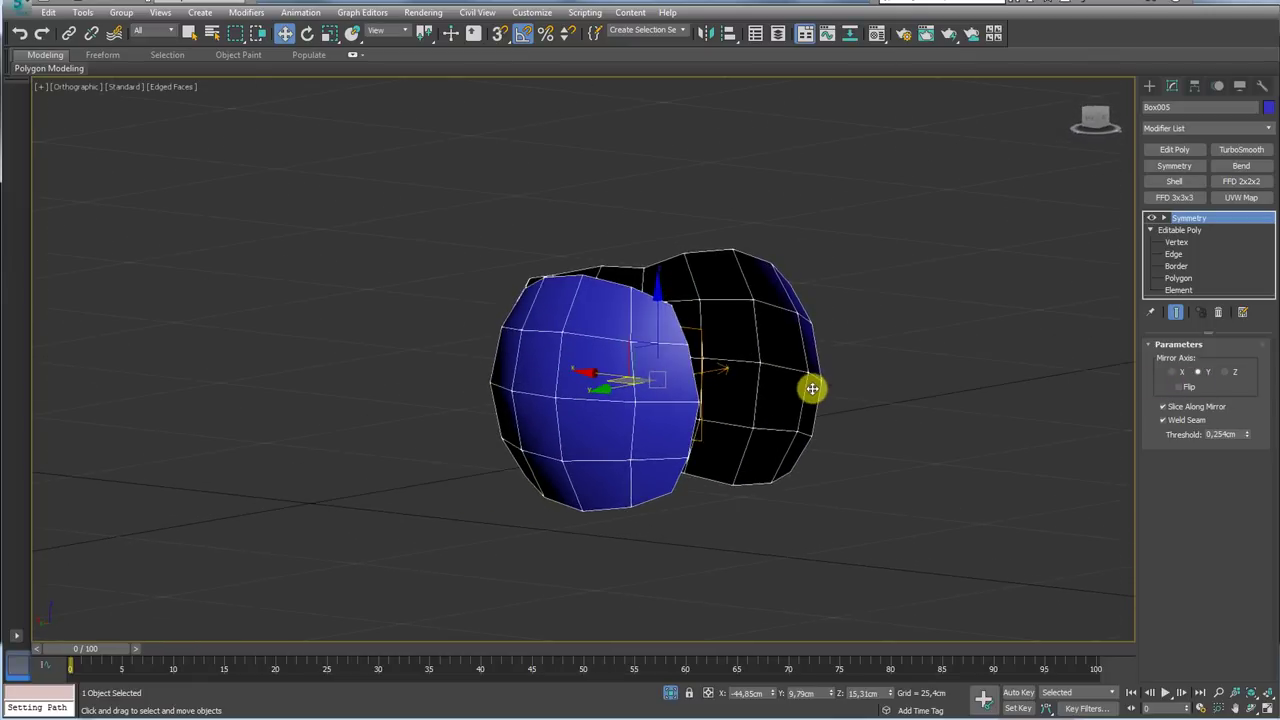
Stack an Edit Poly modifier on top of Symmetry
{"action": "left_click", "coordinate": [1150, 231]}
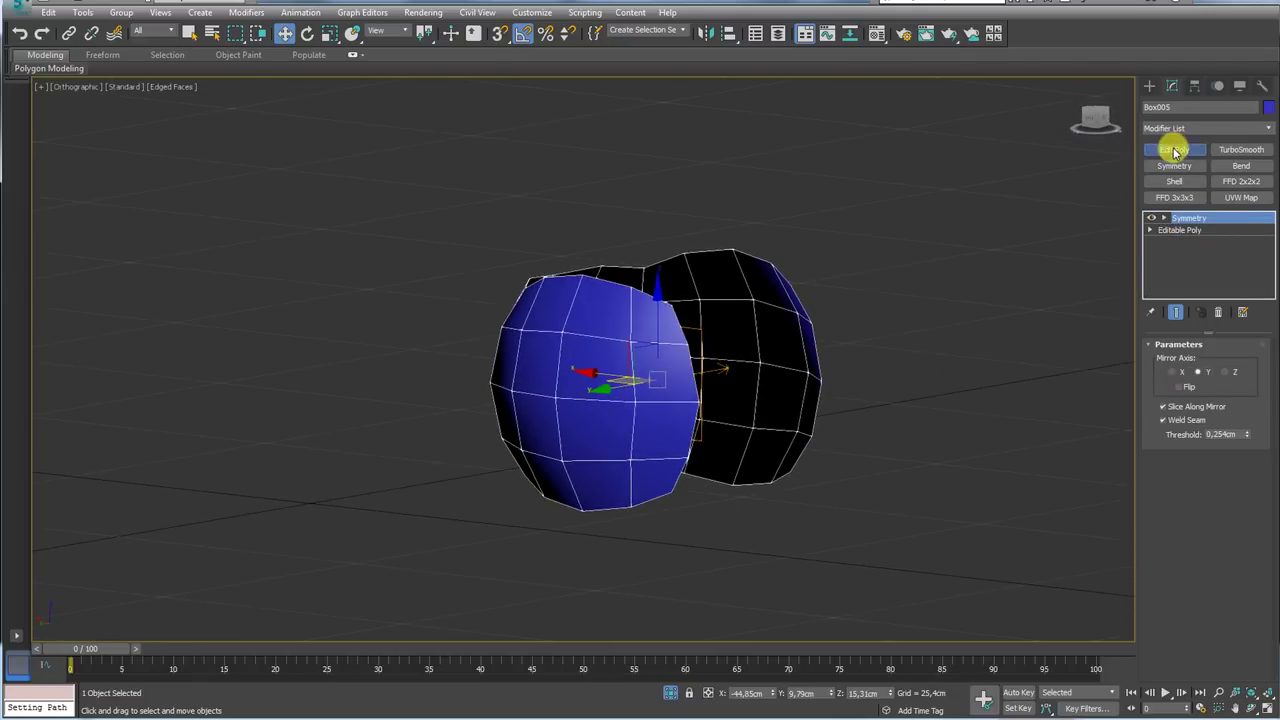
{"action": "left_click", "coordinate": [1175, 150]}
{"action": "middle_click_drag", "start_coordinate": [714, 414], "coordinate": [748, 413], "text": "alt"}
Shift-rotate a copy, Box006, into an interlocking position, then reselect Box005
{"action": "key", "text": "e"}
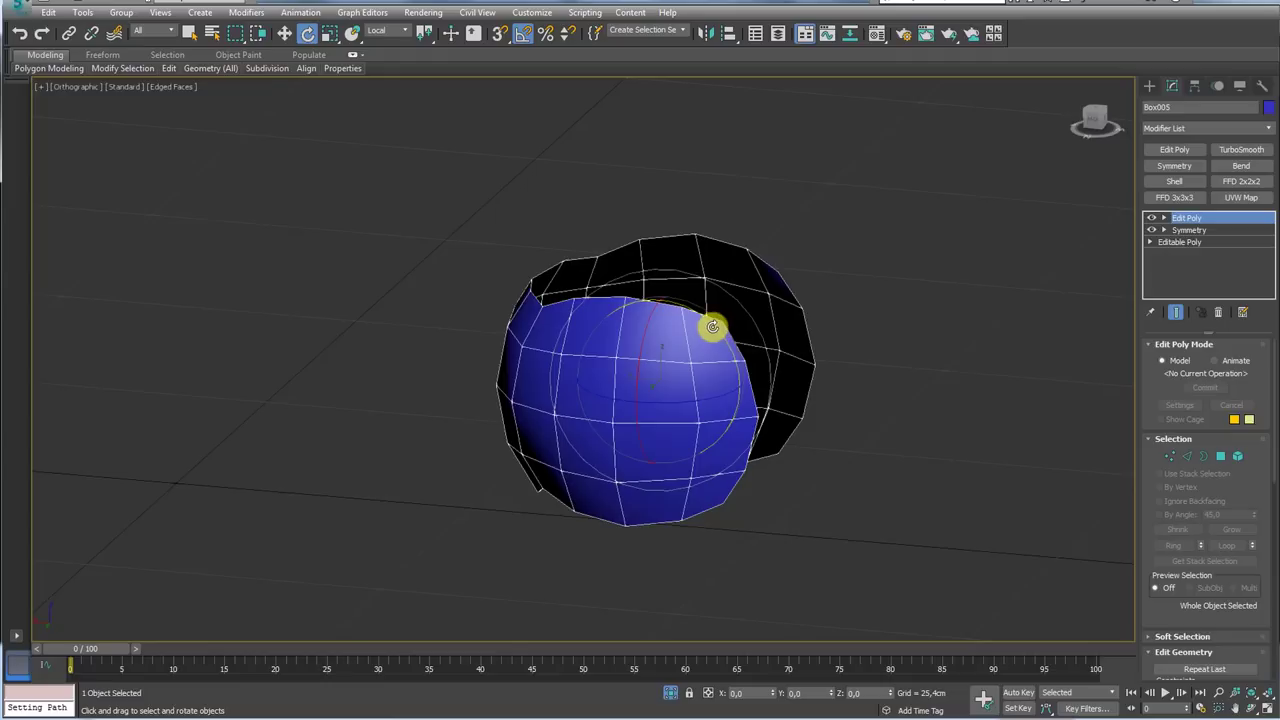
{"action": "left_click_drag", "start_coordinate": [712, 327], "coordinate": [773, 447], "text": "shift"}
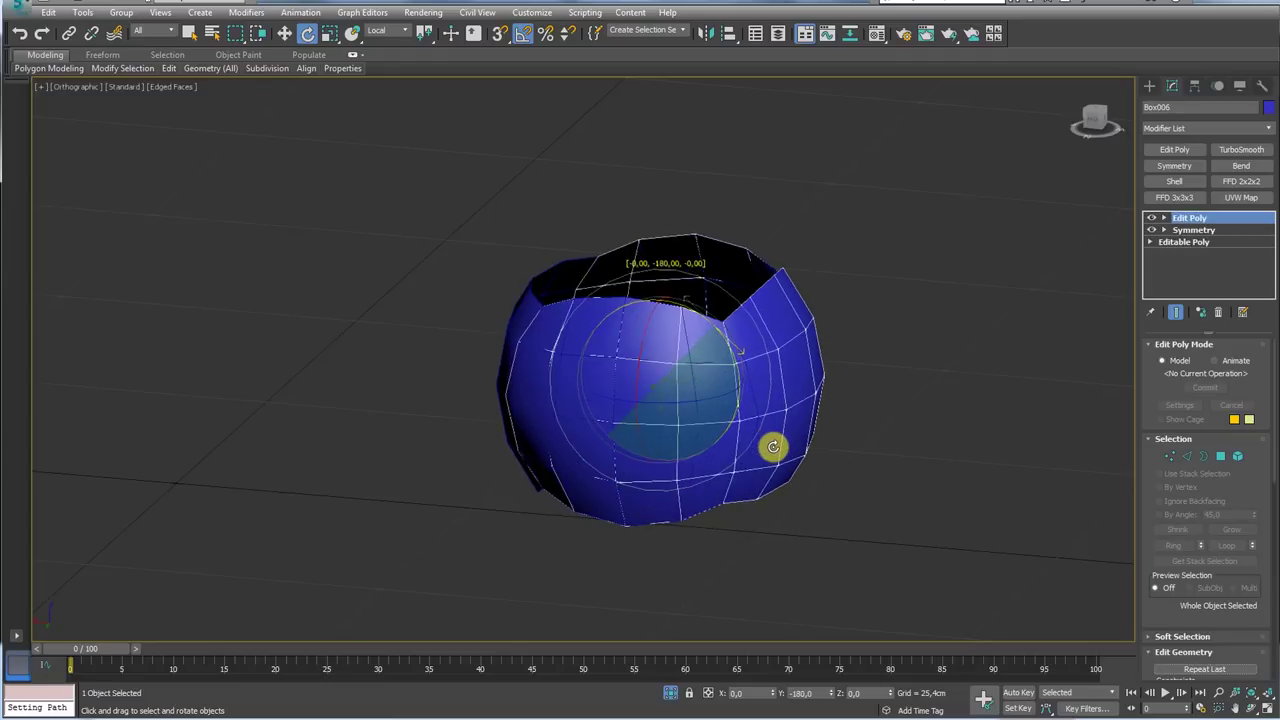
{"action": "left_click", "coordinate": [651, 420]}
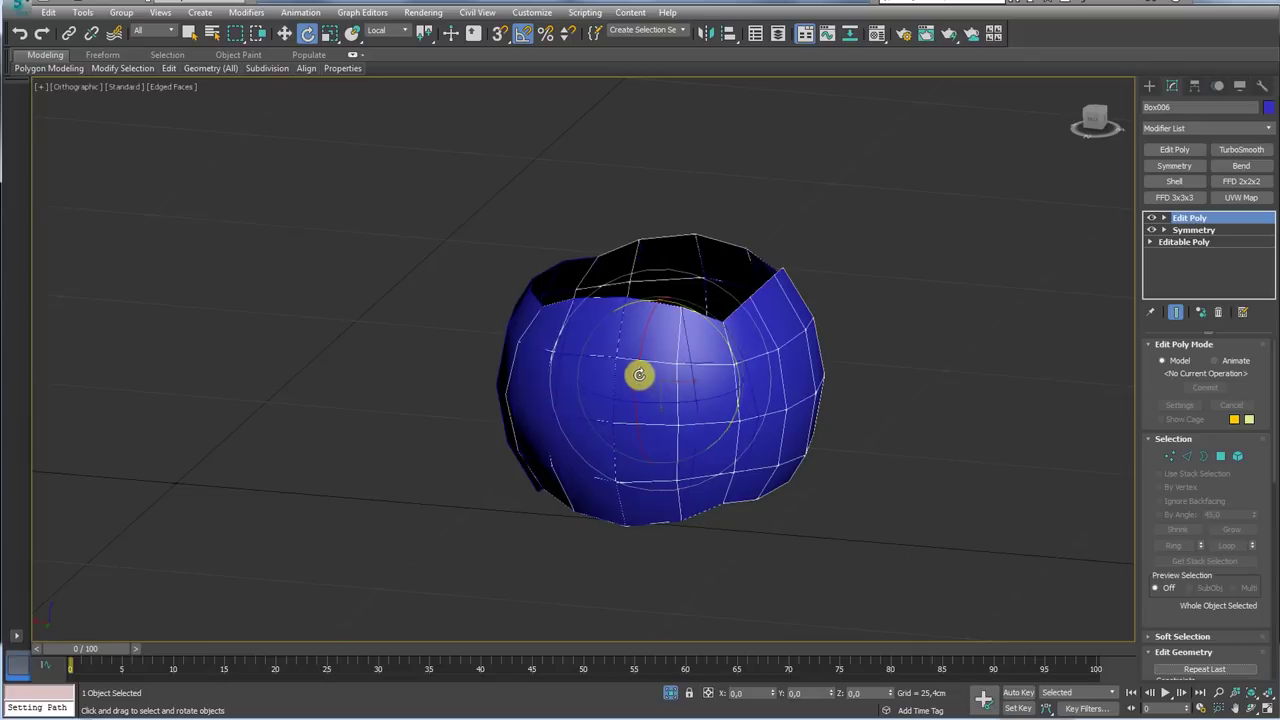
{"action": "left_click_drag", "start_coordinate": [640, 374], "coordinate": [663, 313]}
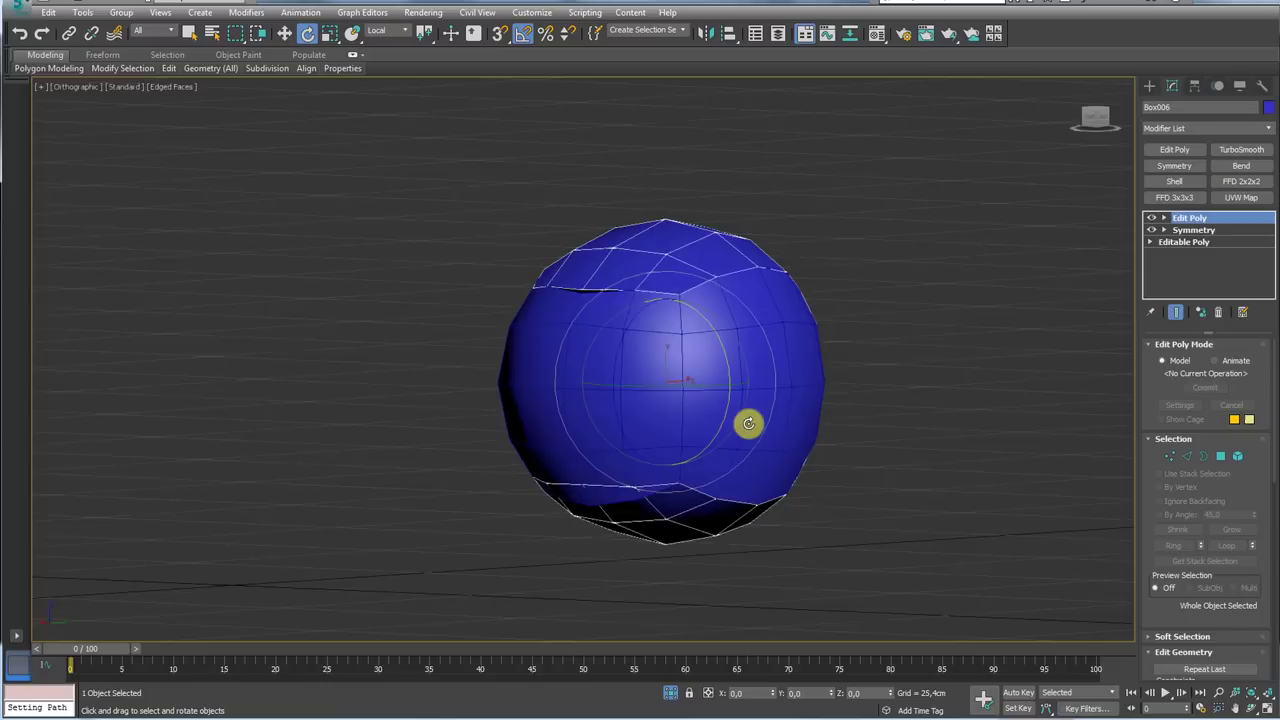
{"action": "left_click_drag", "start_coordinate": [663, 313], "coordinate": [815, 440]}
{"action": "left_click", "coordinate": [977, 452]}
{"action": "left_click", "coordinate": [766, 380]}
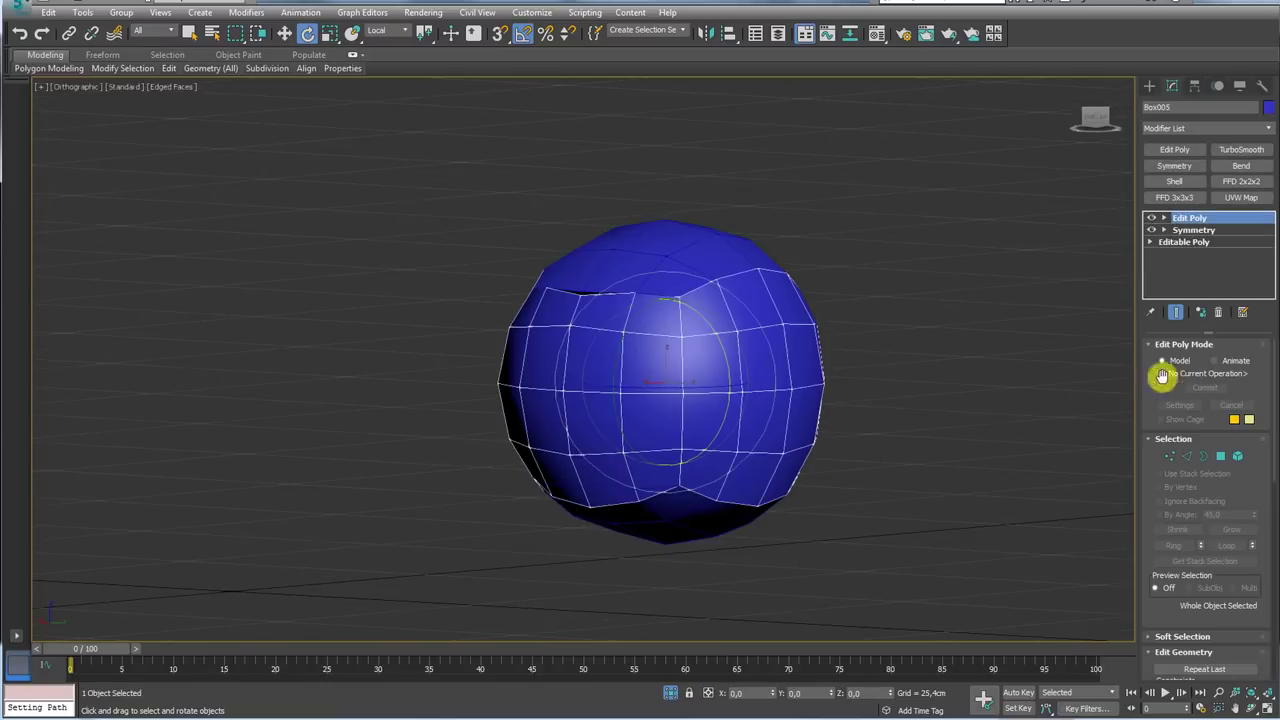
{"action": "left_click", "coordinate": [1170, 457]}
{"action": "middle_click_drag", "start_coordinate": [829, 394], "coordinate": [925, 385], "text": "alt"}
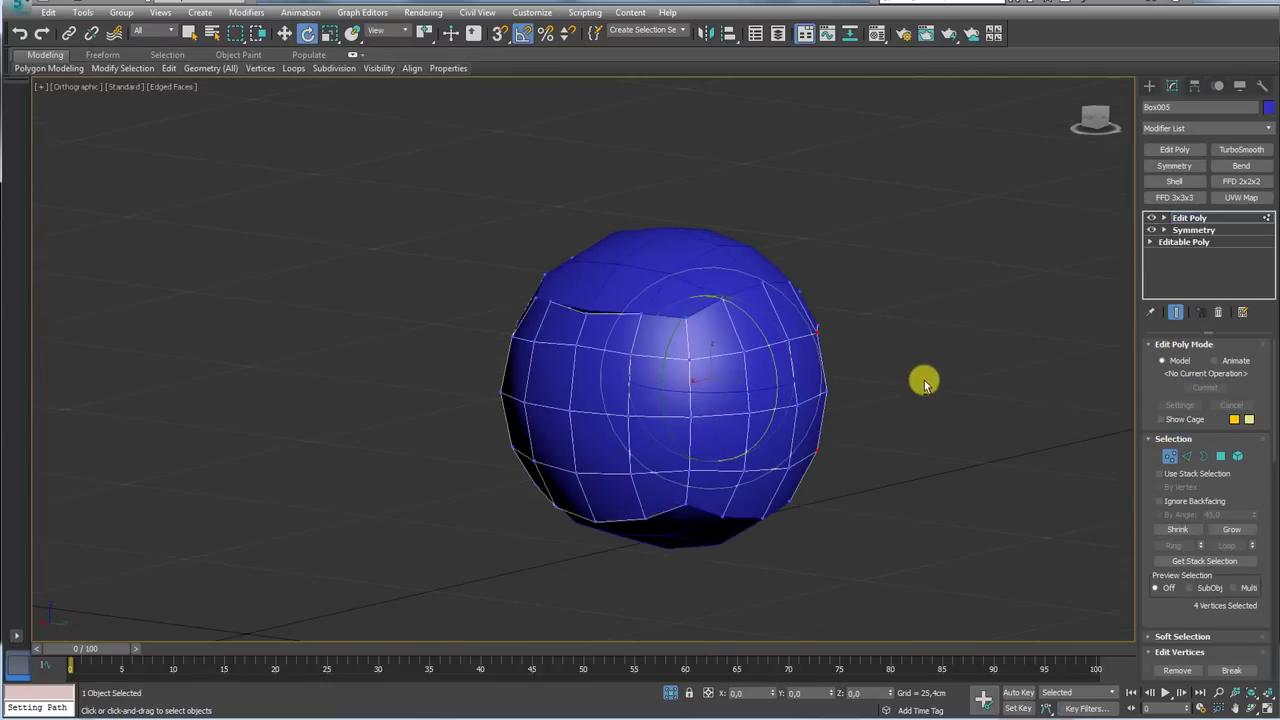
{"action": "key", "text": "w"}
{"action": "left_click_drag", "start_coordinate": [840, 405], "coordinate": [913, 477]}
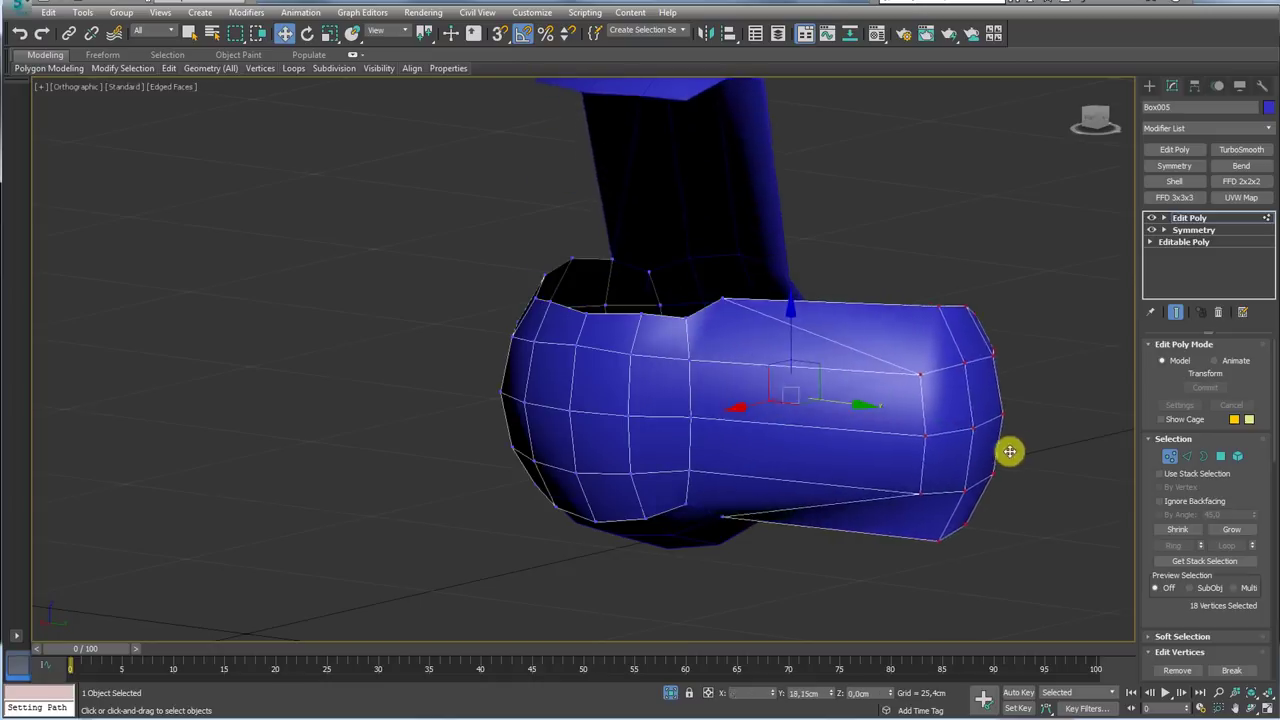
{"action": "right_click", "coordinate": [913, 477]}
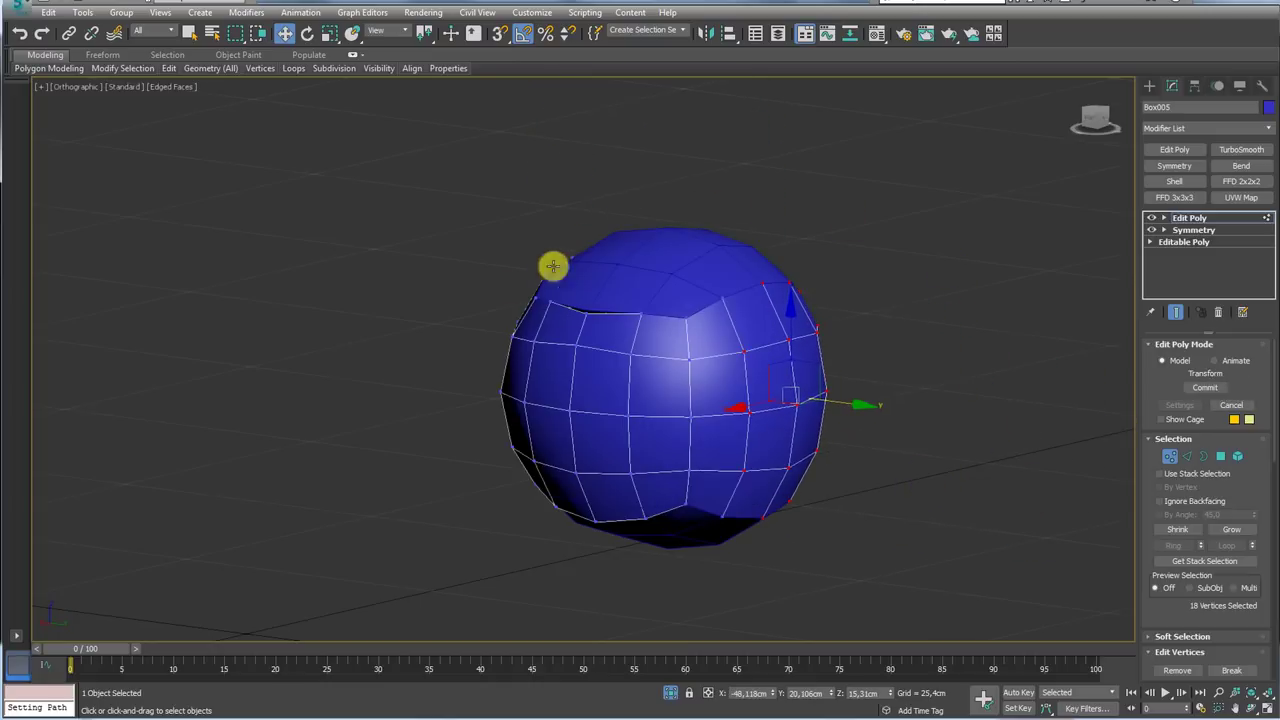
{"action": "scroll", "coordinate": [763, 371], "scroll_direction": "up", "scroll_amount": 2}
{"action": "scroll", "coordinate": [670, 318], "scroll_direction": "up", "scroll_amount": 2}
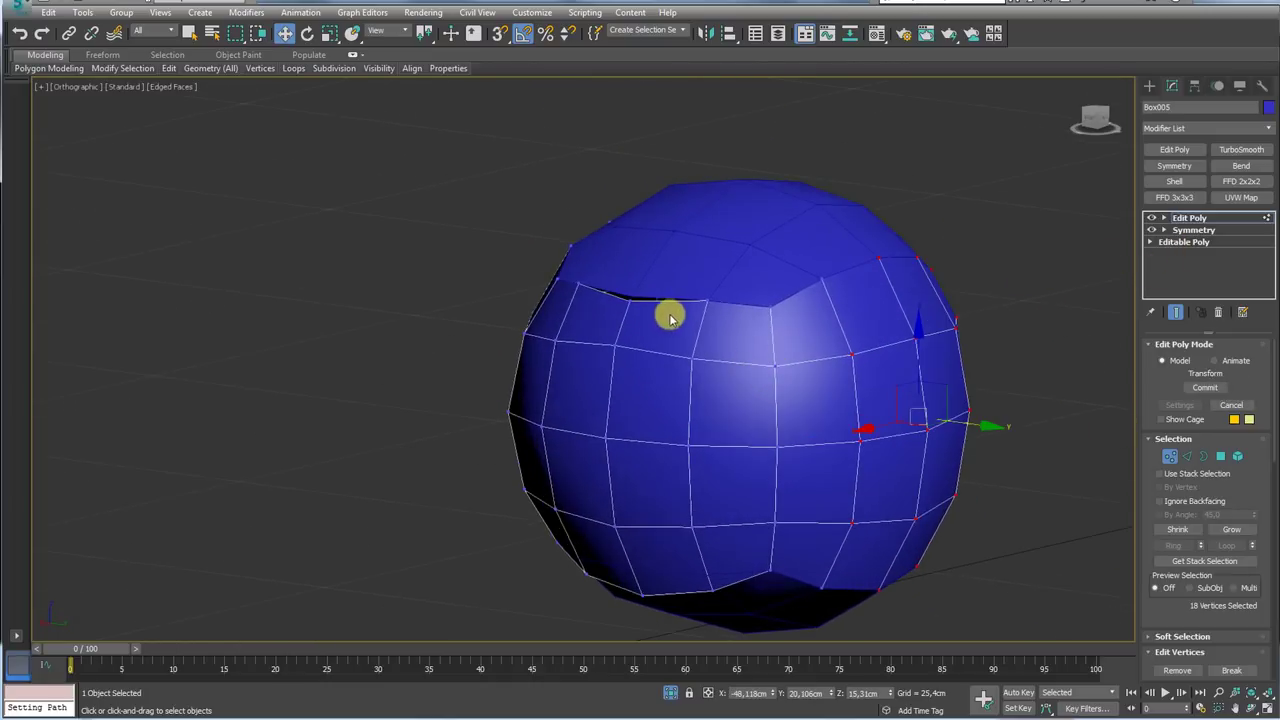
{"action": "mouse_move", "coordinate": [882, 363]}
{"action": "middle_mouse_down", "text": "alt"}
{"action": "mouse_move", "coordinate": [834, 371]}
{"action": "mouse_move", "coordinate": [975, 281]}
{"action": "middle_mouse_up", "text": "alt"}
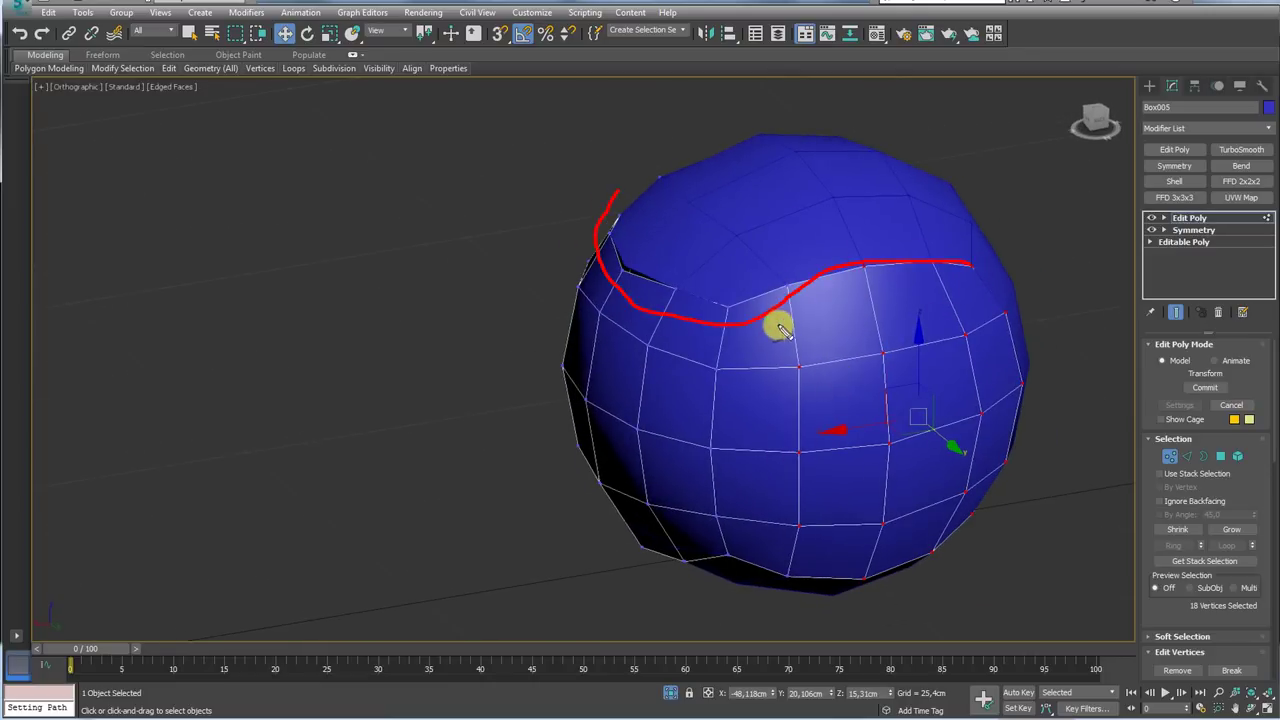
{"action": "mouse_move", "coordinate": [768, 358]}
{"action": "middle_mouse_down", "text": "alt"}
{"action": "mouse_move", "coordinate": [726, 303]}
{"action": "mouse_move", "coordinate": [814, 317]}
{"action": "mouse_move", "coordinate": [614, 471]}
{"action": "mouse_move", "coordinate": [660, 495]}
{"action": "mouse_move", "coordinate": [800, 449]}
{"action": "mouse_move", "coordinate": [817, 391]}
{"action": "mouse_move", "coordinate": [886, 360]}
{"action": "middle_mouse_up", "text": "alt"}
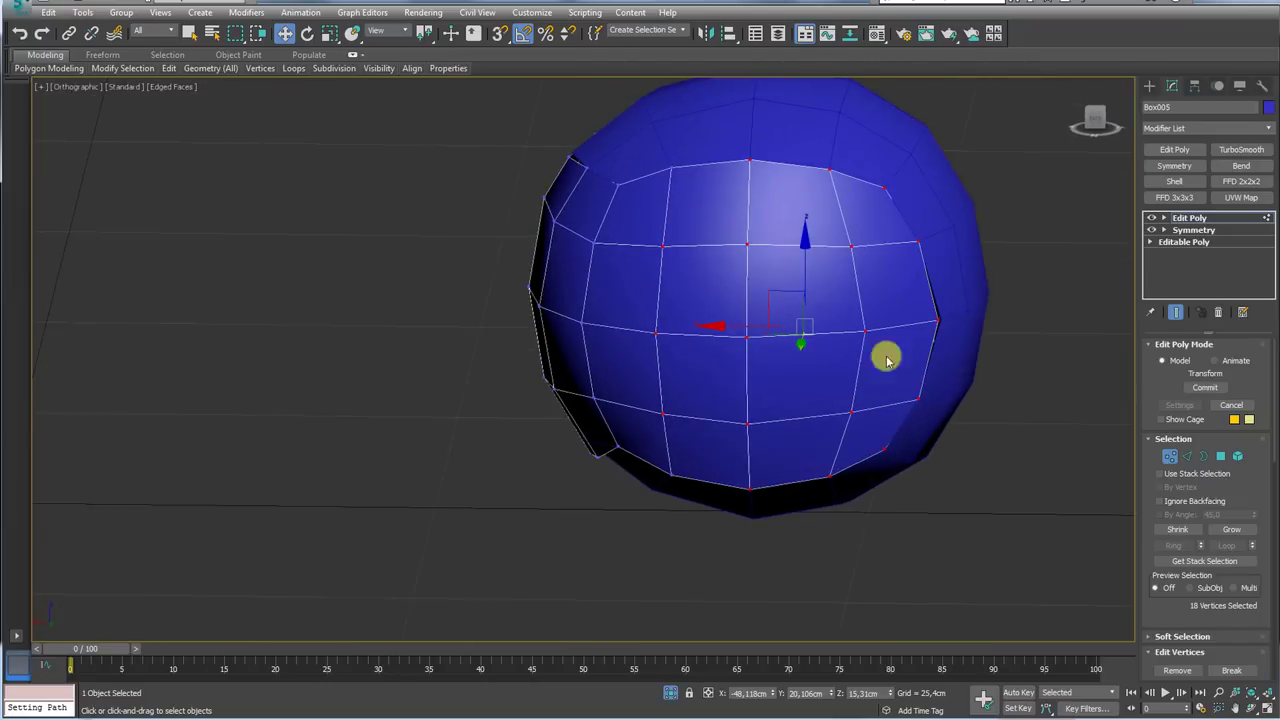
{"action": "left_click", "coordinate": [1188, 218]}
{"action": "mouse_move", "coordinate": [883, 226]}
{"action": "middle_mouse_down", "text": "alt"}
{"action": "mouse_move", "coordinate": [843, 306]}
{"action": "mouse_move", "coordinate": [654, 303]}
{"action": "mouse_move", "coordinate": [646, 286]}
{"action": "middle_mouse_up", "text": "alt"}
{"action": "scroll", "coordinate": [700, 310], "scroll_direction": "up", "scroll_amount": 5}
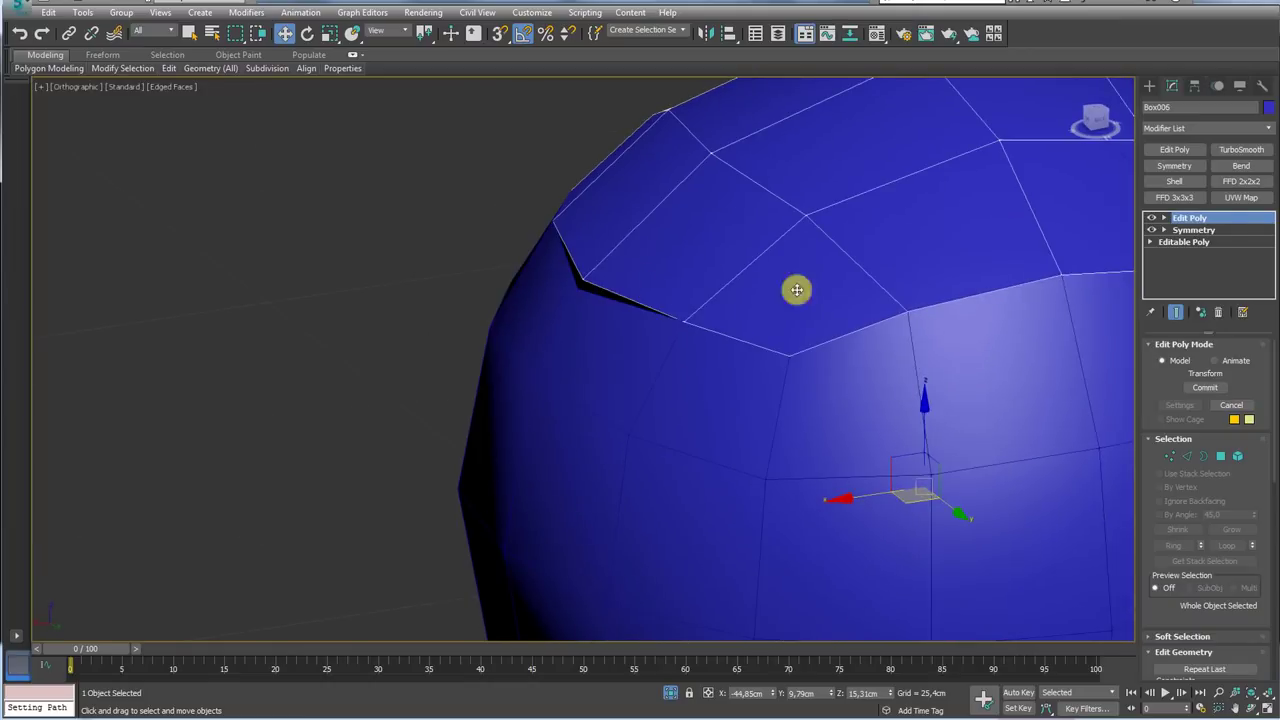
Select a stray gap vertex and enable 3D Snap set to Vertex only
{"action": "left_click", "coordinate": [1164, 218]}
{"action": "left_click", "coordinate": [1190, 230]}
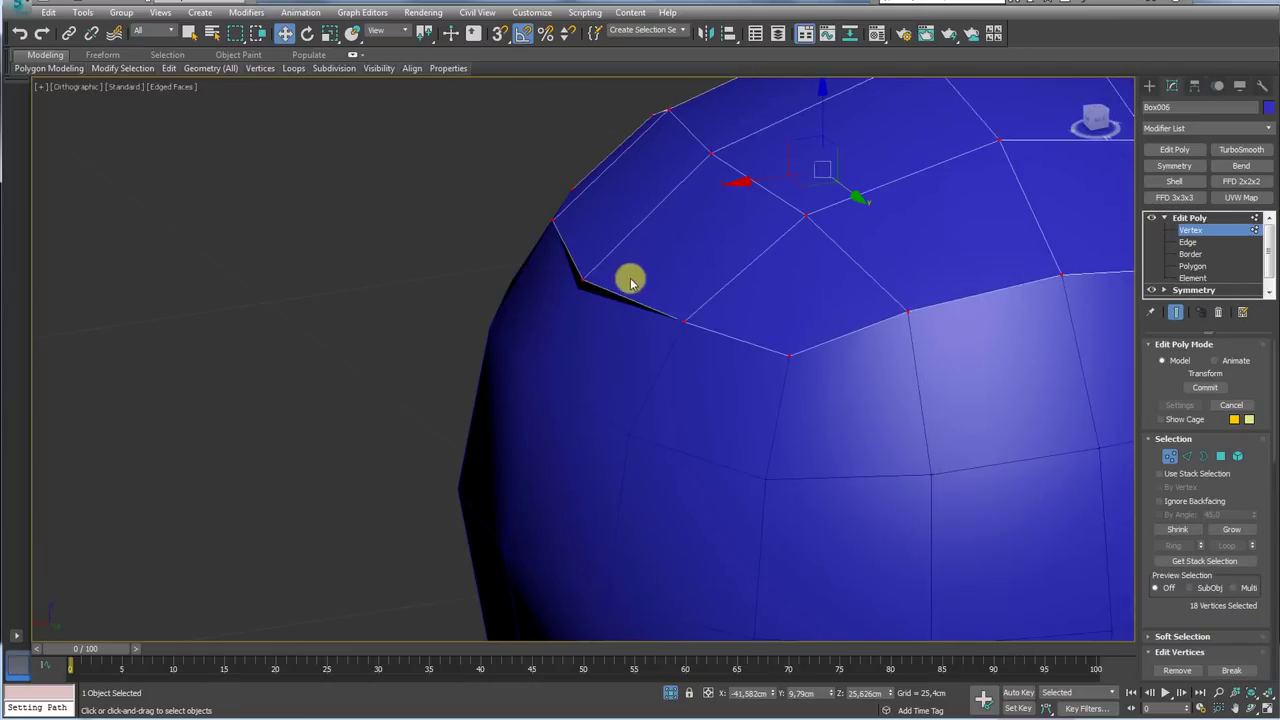
{"action": "left_click", "coordinate": [585, 282]}
{"action": "scroll", "coordinate": [590, 285], "scroll_direction": "up", "scroll_amount": 1}
{"action": "scroll", "coordinate": [605, 289], "scroll_direction": "up", "scroll_amount": 2}
{"action": "key", "text": "s"}
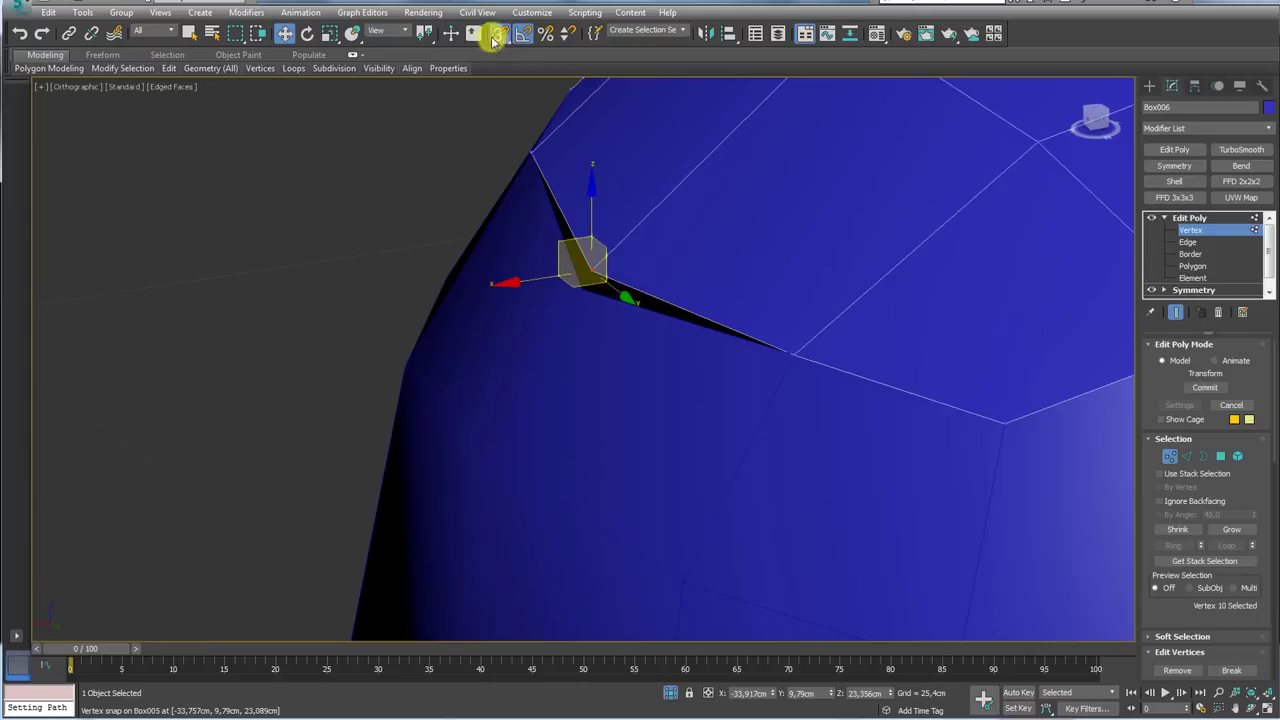
{"action": "right_click", "coordinate": [502, 34]}
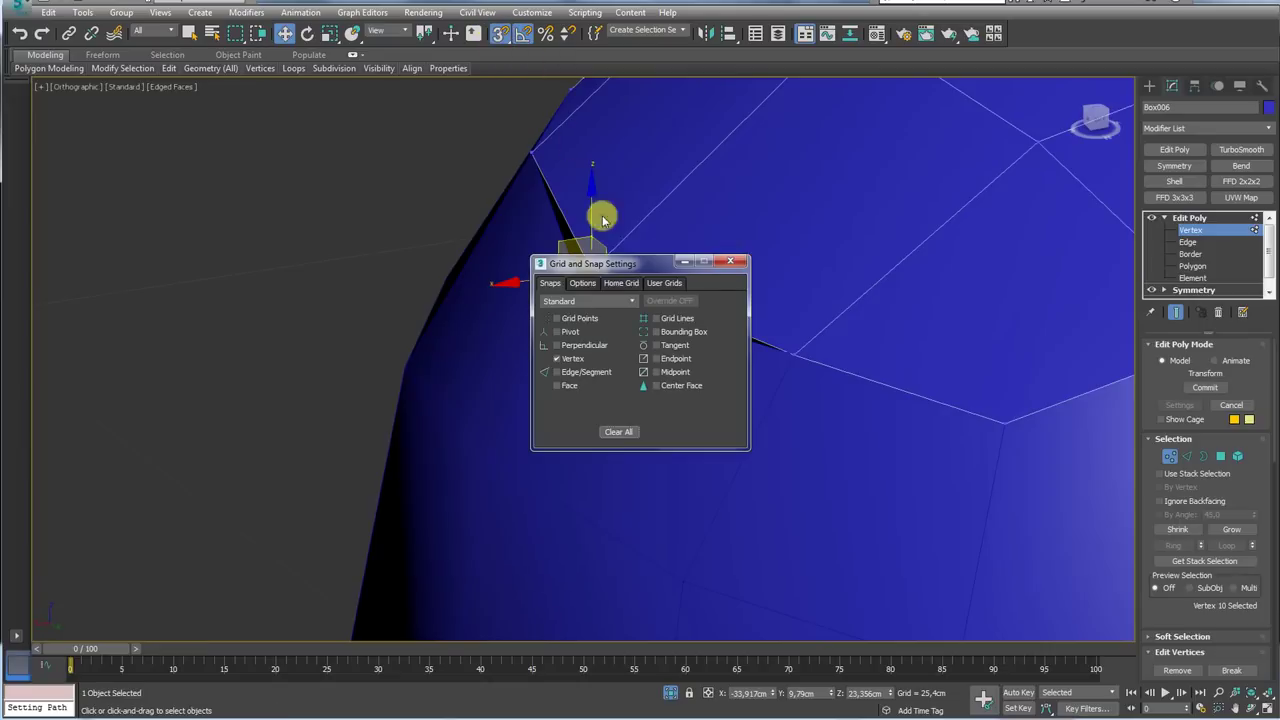
{"action": "left_click", "coordinate": [726, 265]}
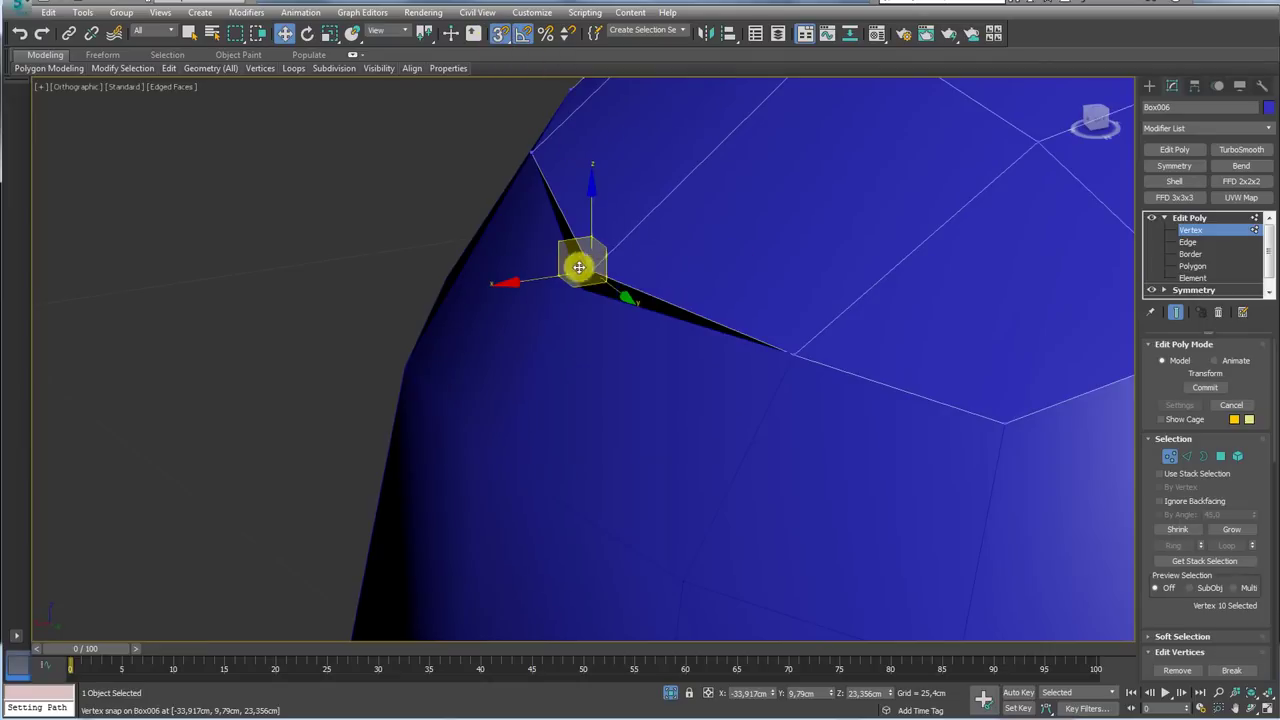
Snap the stray gap vertices onto their neighbouring vertices
{"action": "left_click_drag", "start_coordinate": [592, 271], "coordinate": [805, 353]}
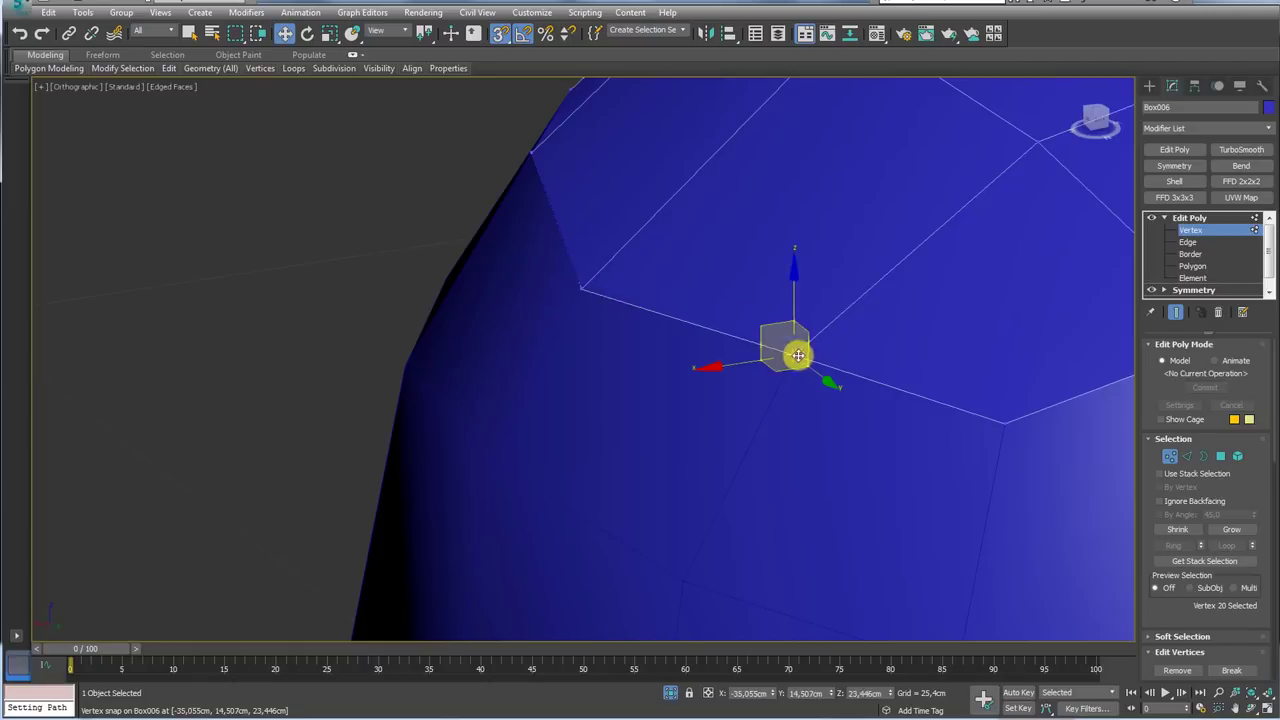
{"action": "mouse_move", "coordinate": [800, 354]}
{"action": "middle_mouse_down", "text": "alt"}
{"action": "mouse_move", "coordinate": [654, 266]}
{"action": "mouse_move", "coordinate": [574, 289]}
{"action": "middle_mouse_up", "text": "alt"}
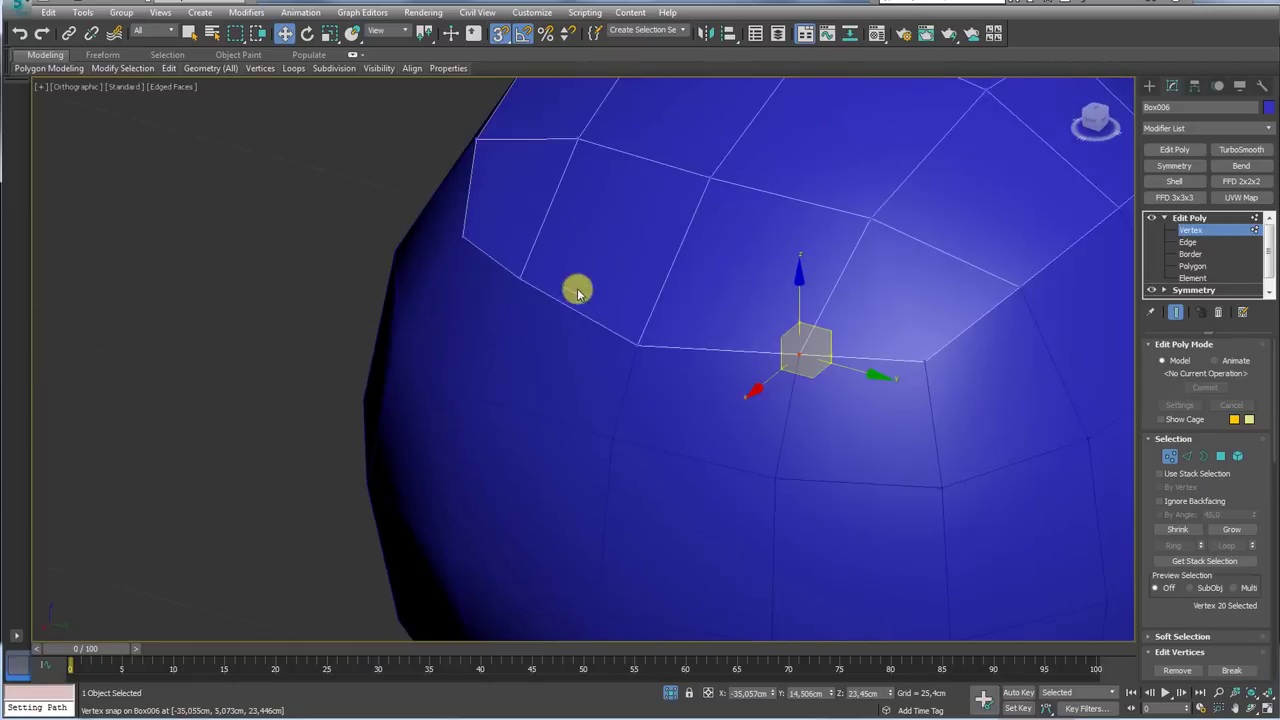
{"action": "scroll", "coordinate": [506, 250], "scroll_direction": "up", "scroll_amount": 5}
{"action": "left_click", "coordinate": [483, 244]}
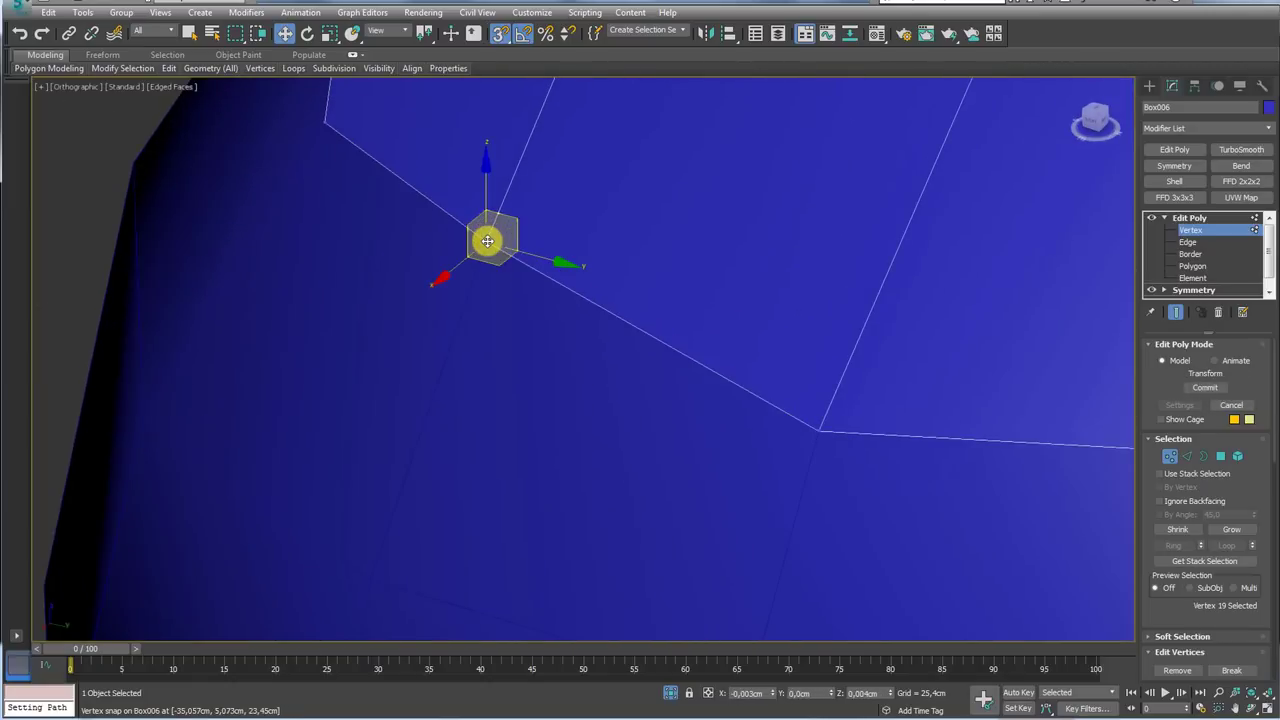
{"action": "scroll", "coordinate": [491, 243], "scroll_direction": "down", "scroll_amount": 5}
{"action": "scroll", "coordinate": [771, 320], "scroll_direction": "down", "scroll_amount": 3}
{"action": "mouse_move", "coordinate": [726, 306]}
{"action": "middle_mouse_down", "text": "alt"}
{"action": "mouse_move", "coordinate": [711, 263]}
{"action": "mouse_move", "coordinate": [791, 271]}
{"action": "mouse_move", "coordinate": [757, 251]}
{"action": "middle_mouse_up", "text": "alt"}
Exit Vertex level and marquee-select both sphere halves
{"action": "left_click", "coordinate": [1189, 218]}
{"action": "mouse_move", "coordinate": [834, 289]}
{"action": "middle_mouse_down", "text": "alt"}
{"action": "mouse_move", "coordinate": [857, 271]}
{"action": "mouse_move", "coordinate": [837, 286]}
{"action": "mouse_move", "coordinate": [878, 347]}
{"action": "middle_mouse_up", "text": "alt"}
{"action": "scroll", "coordinate": [837, 286], "scroll_direction": "down", "scroll_amount": 2}
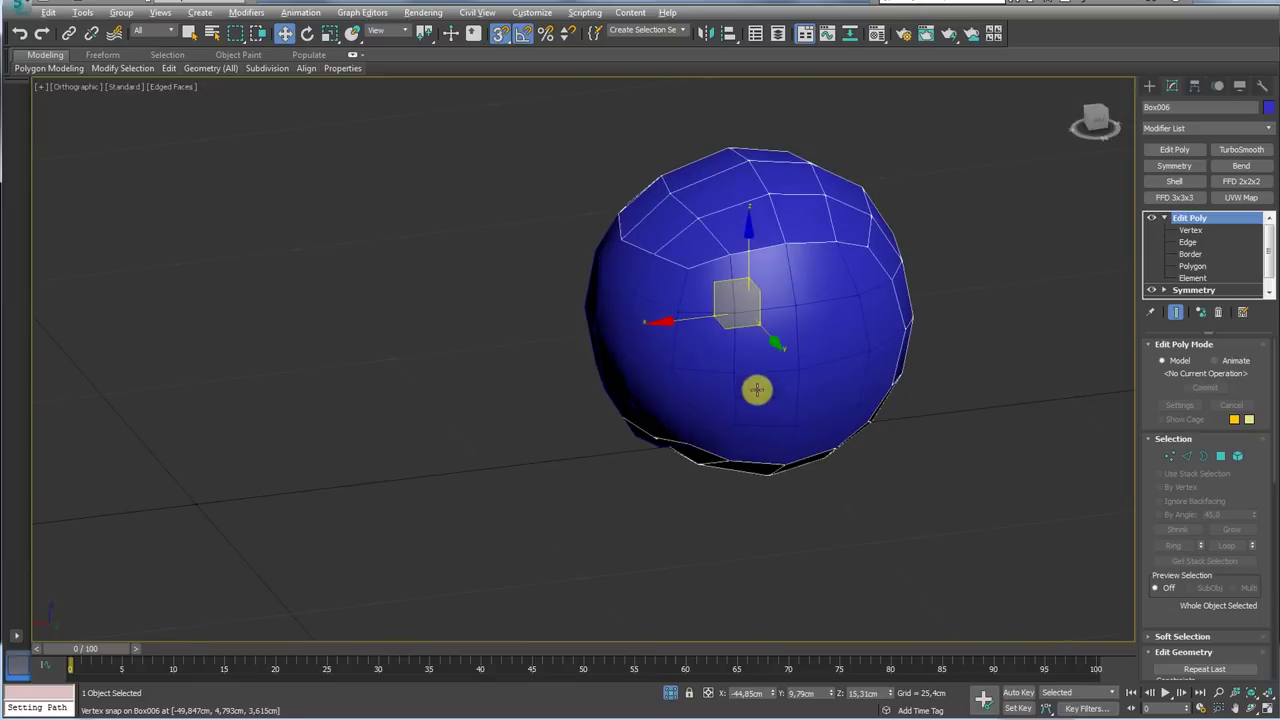
{"action": "middle_click_drag", "start_coordinate": [757, 388], "coordinate": [772, 347], "text": "alt"}
{"action": "mouse_move", "coordinate": [777, 471]}
{"action": "middle_mouse_down", "text": "alt"}
{"action": "mouse_move", "coordinate": [857, 371]}
{"action": "mouse_move", "coordinate": [1009, 303]}
{"action": "middle_mouse_up", "text": "alt"}
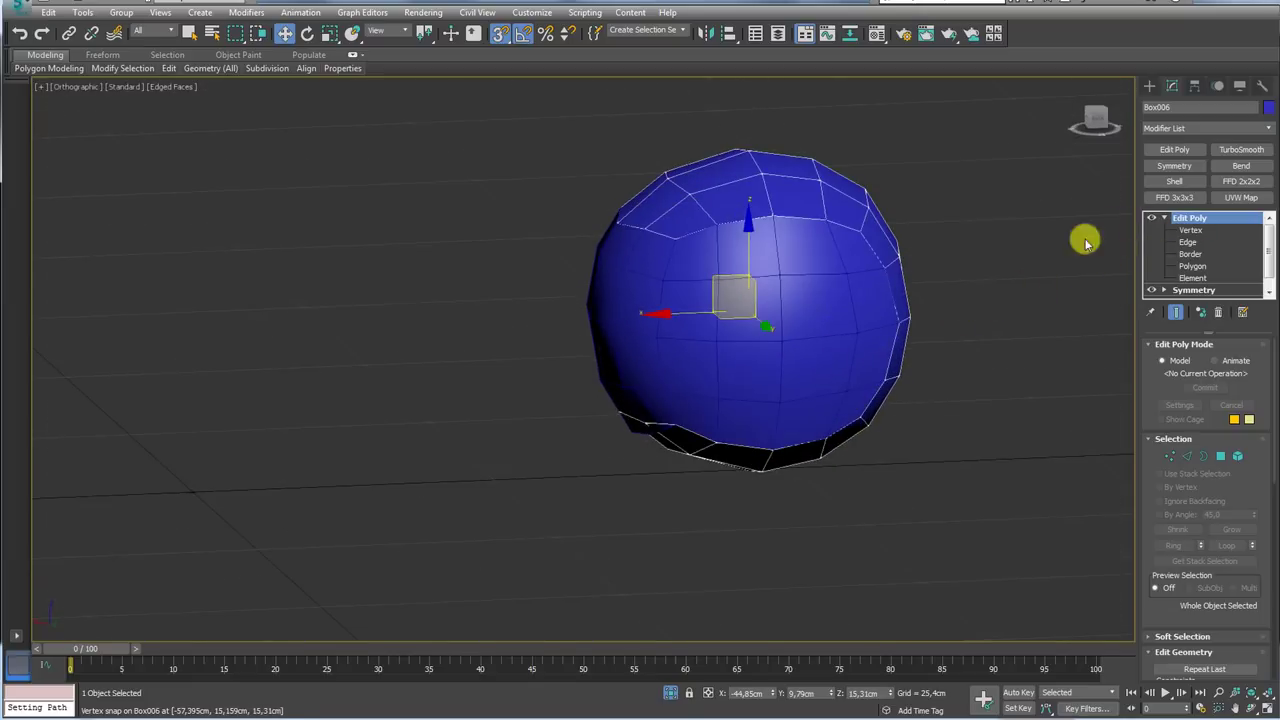
{"action": "left_click_drag", "start_coordinate": [1005, 238], "coordinate": [727, 444]}
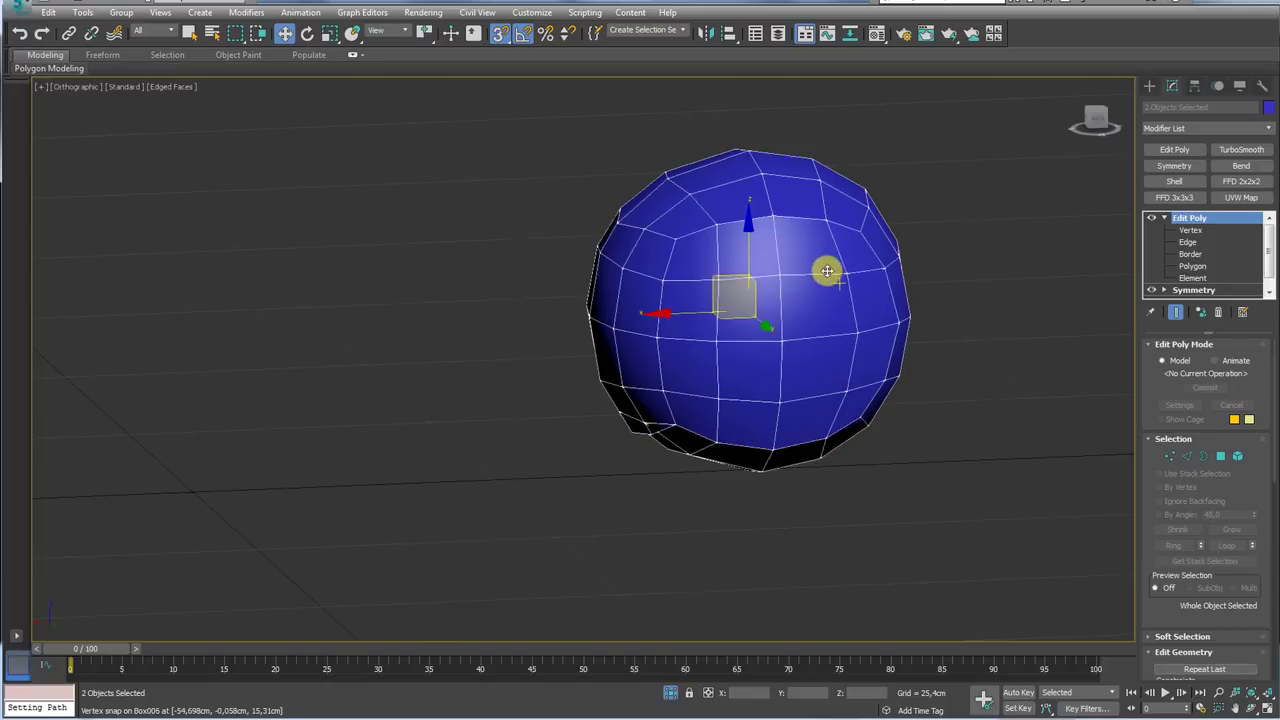
Convert the halves to Editable Poly and select the main sphere half
{"action": "right_click", "coordinate": [819, 277]}
{"action": "mouse_move", "coordinate": [845, 439]}
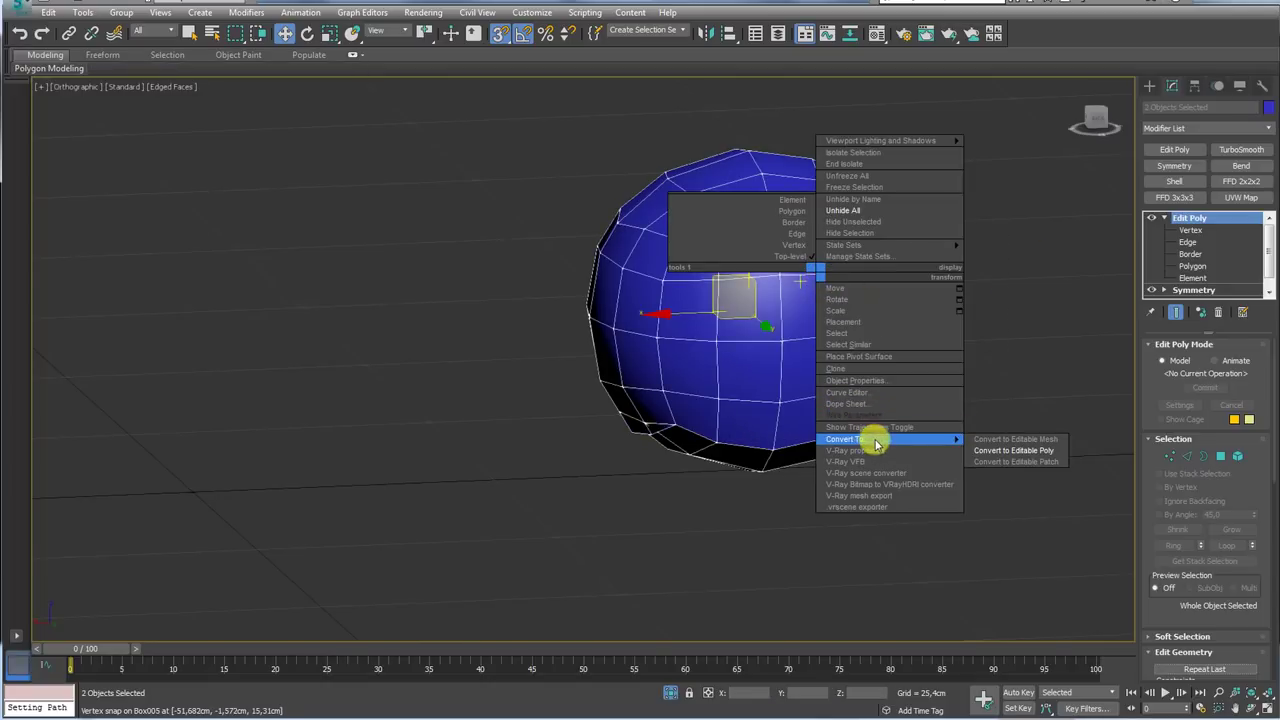
{"action": "left_click", "coordinate": [1027, 455]}
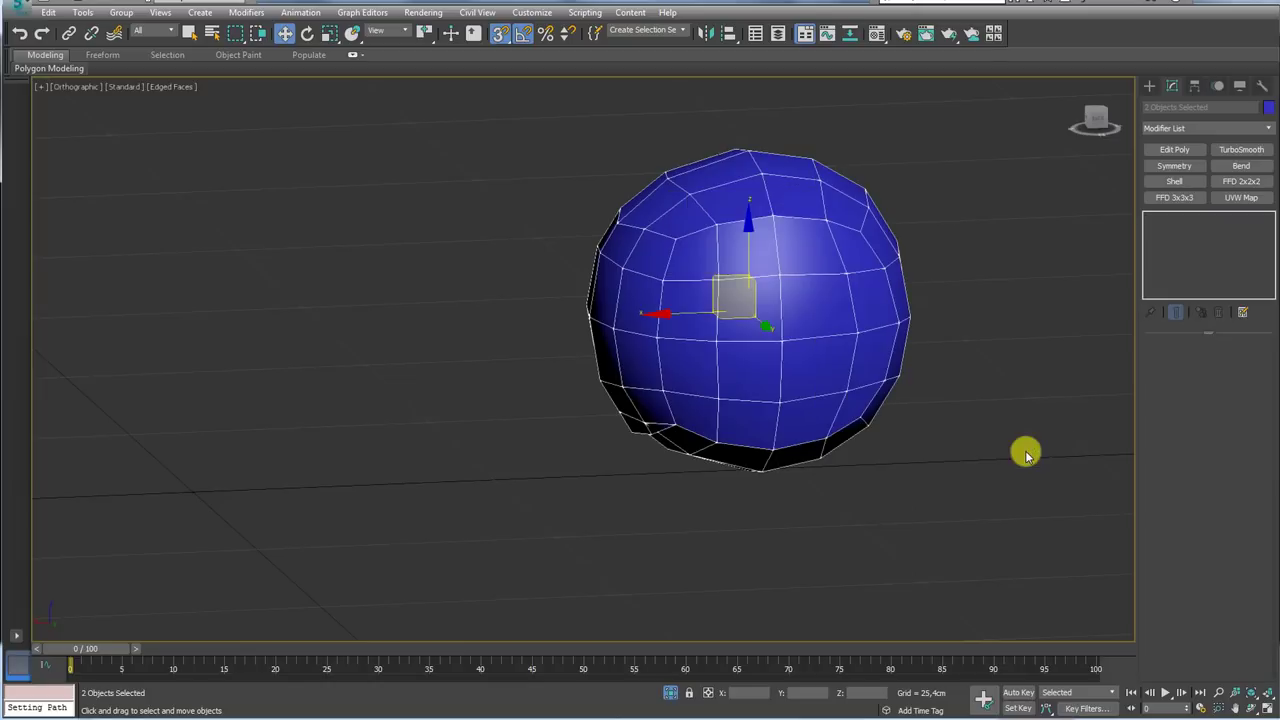
{"action": "left_click", "coordinate": [1067, 448]}
{"action": "left_click", "coordinate": [840, 345]}
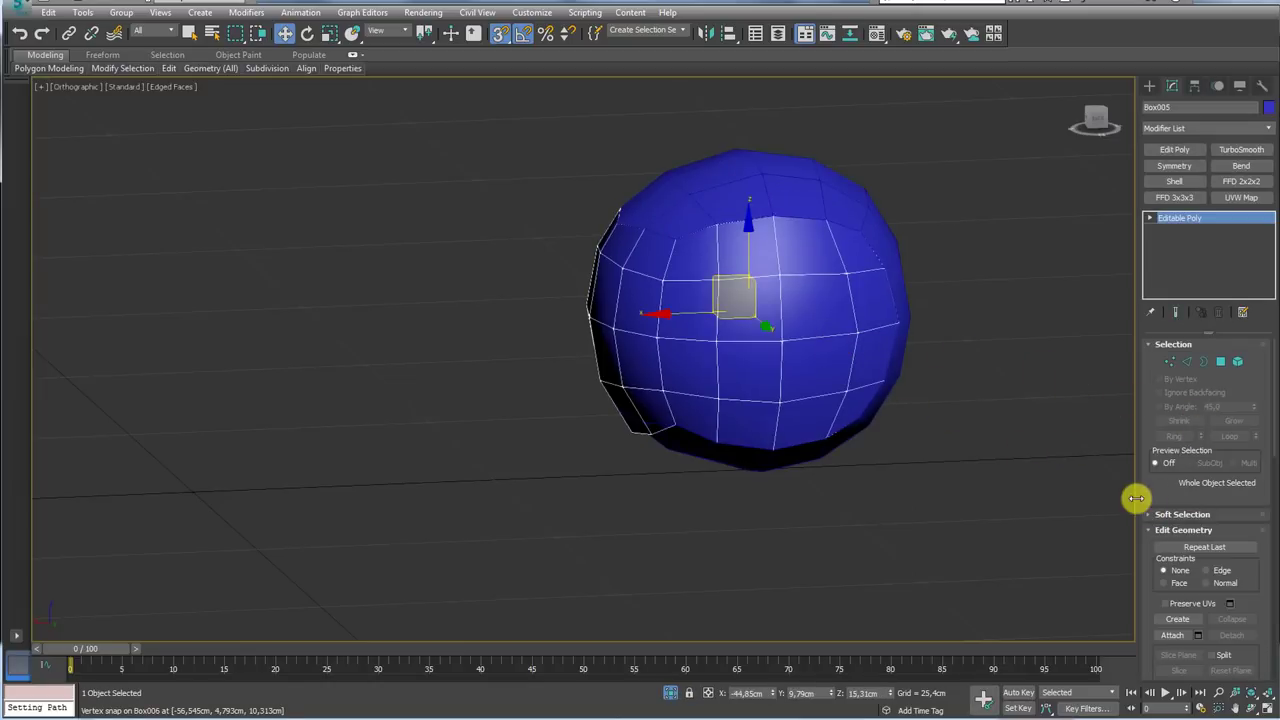
Attach the top cap into the sphere mesh
{"action": "left_click_drag", "start_coordinate": [1136, 496], "coordinate": [1100, 491]}
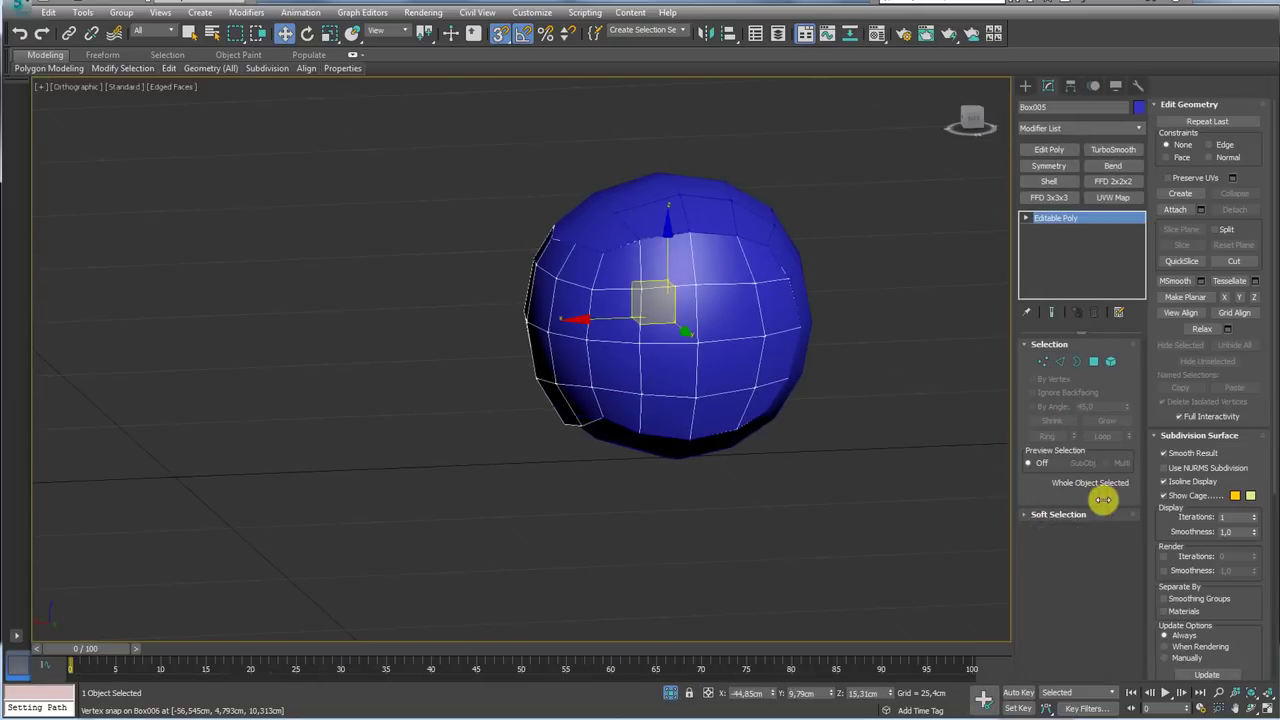
{"action": "left_click", "coordinate": [1175, 209]}
{"action": "left_click", "coordinate": [716, 222]}
{"action": "key", "text": "w"}
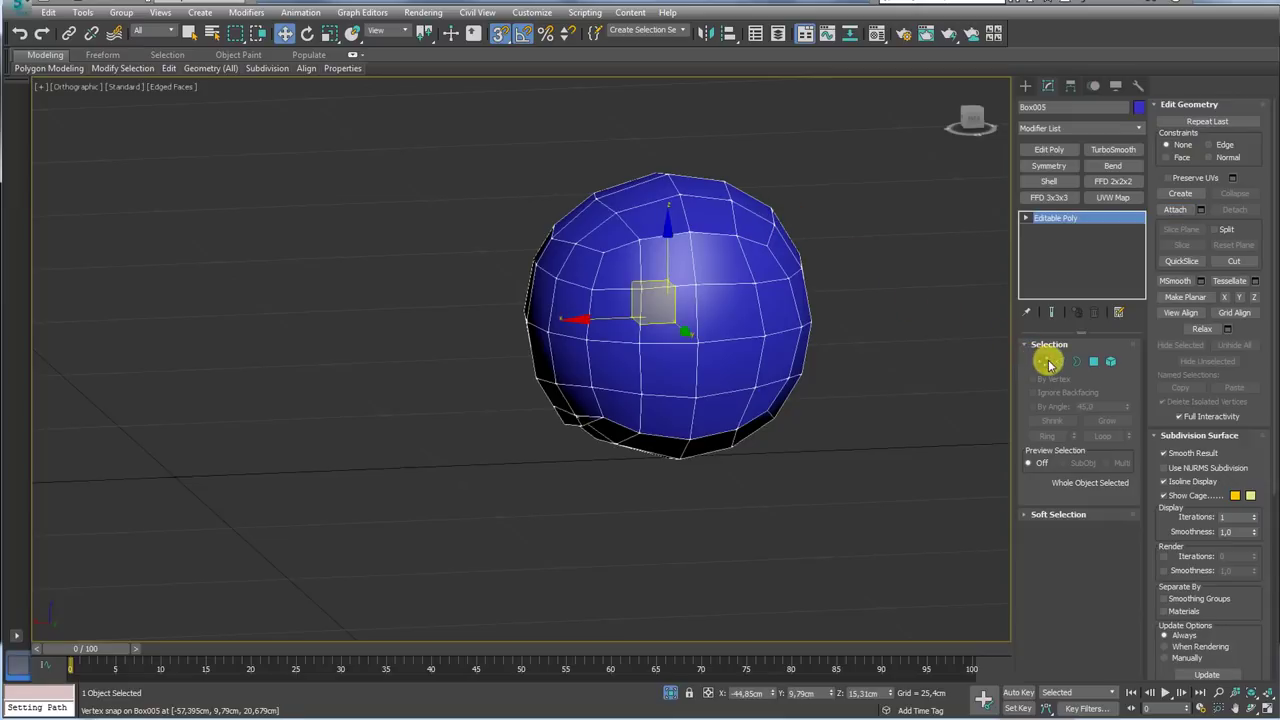
Select the seam vertices in Vertex mode, testing one vertex move and undoing it
{"action": "left_click", "coordinate": [1047, 364]}
{"action": "key", "text": "ctrl+a"}
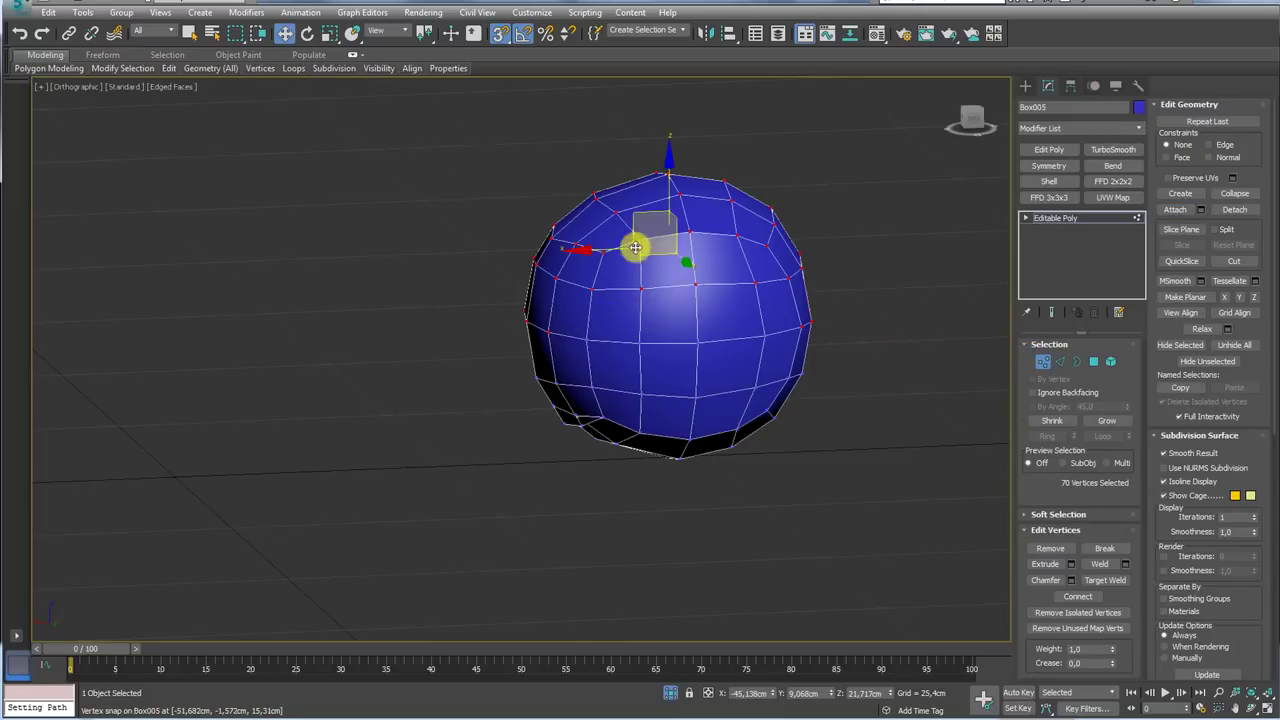
{"action": "scroll", "coordinate": [600, 258], "scroll_direction": "up", "scroll_amount": 3}
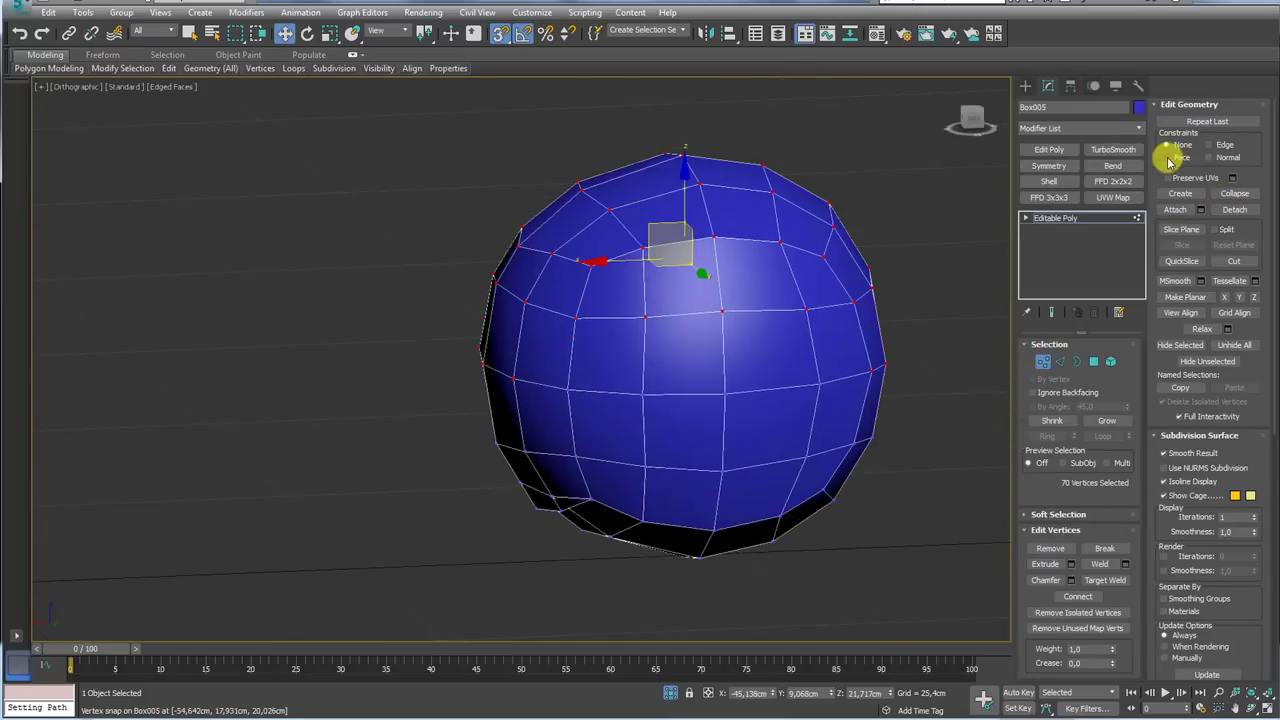
{"action": "left_click", "coordinate": [553, 255]}
{"action": "left_click_drag", "start_coordinate": [529, 214], "coordinate": [503, 246]}
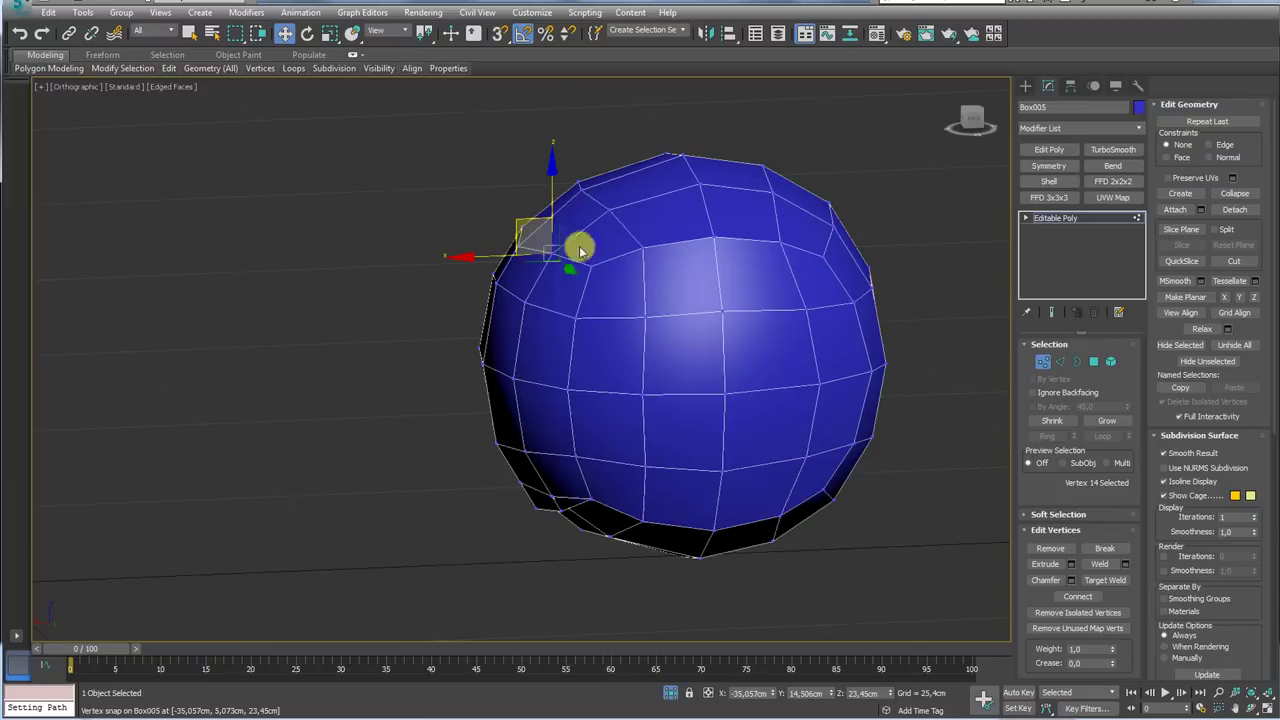
{"action": "key", "text": "ctrl+z"}
{"action": "key", "text": "ctrl+z"}
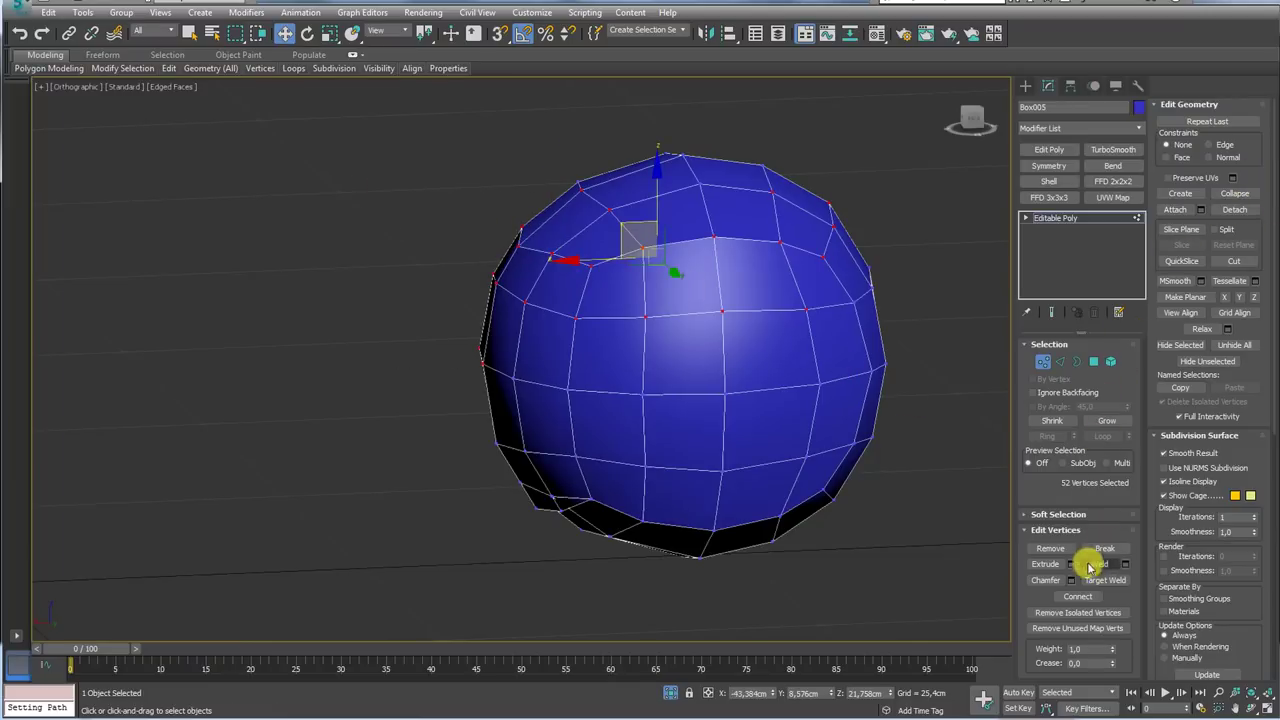
Weld the overlapping seam vertices together
{"action": "left_click", "coordinate": [1103, 563]}
{"action": "middle_click_drag", "start_coordinate": [866, 349], "coordinate": [634, 207], "text": "alt"}
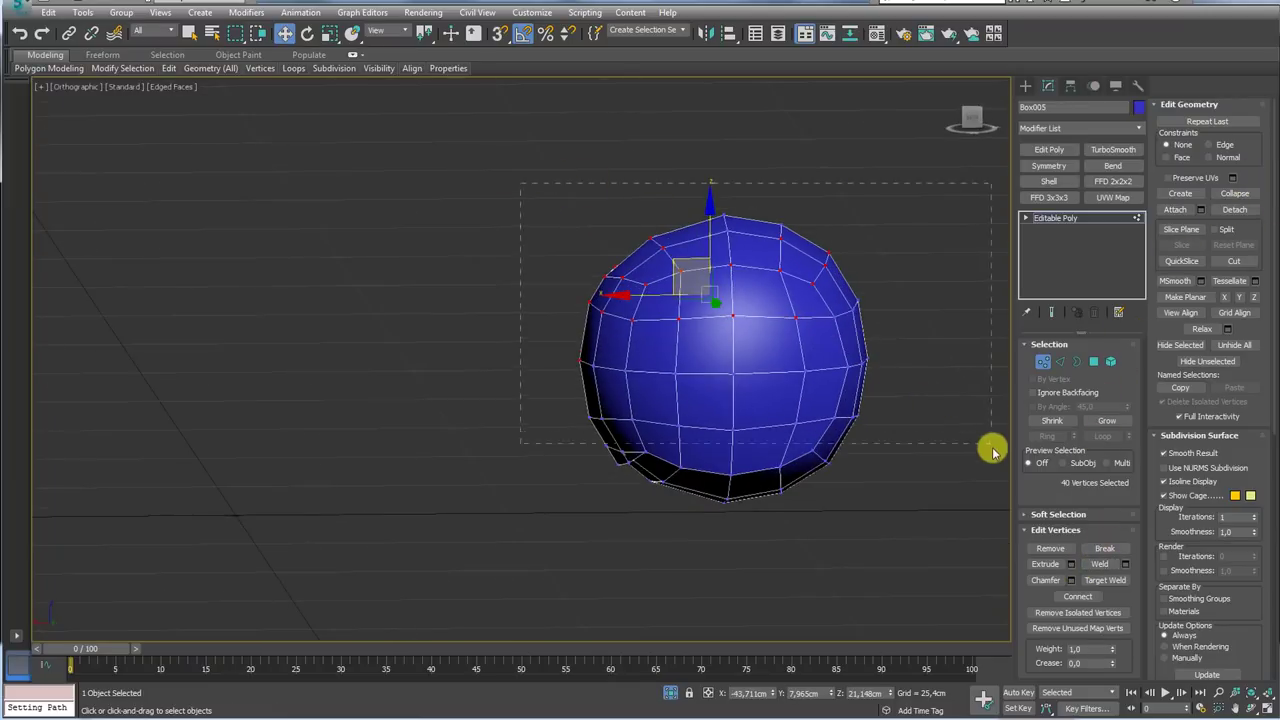
{"action": "left_click", "coordinate": [1103, 565]}
{"action": "key", "text": "ctrl+a"}
{"action": "mouse_move", "coordinate": [840, 371]}
{"action": "middle_mouse_down", "text": "alt"}
{"action": "mouse_move", "coordinate": [812, 323]}
{"action": "mouse_move", "coordinate": [840, 310]}
{"action": "middle_mouse_up", "text": "alt"}
Box-select and delete the polygons of the sphere's lower half
{"action": "left_click", "coordinate": [1094, 362]}
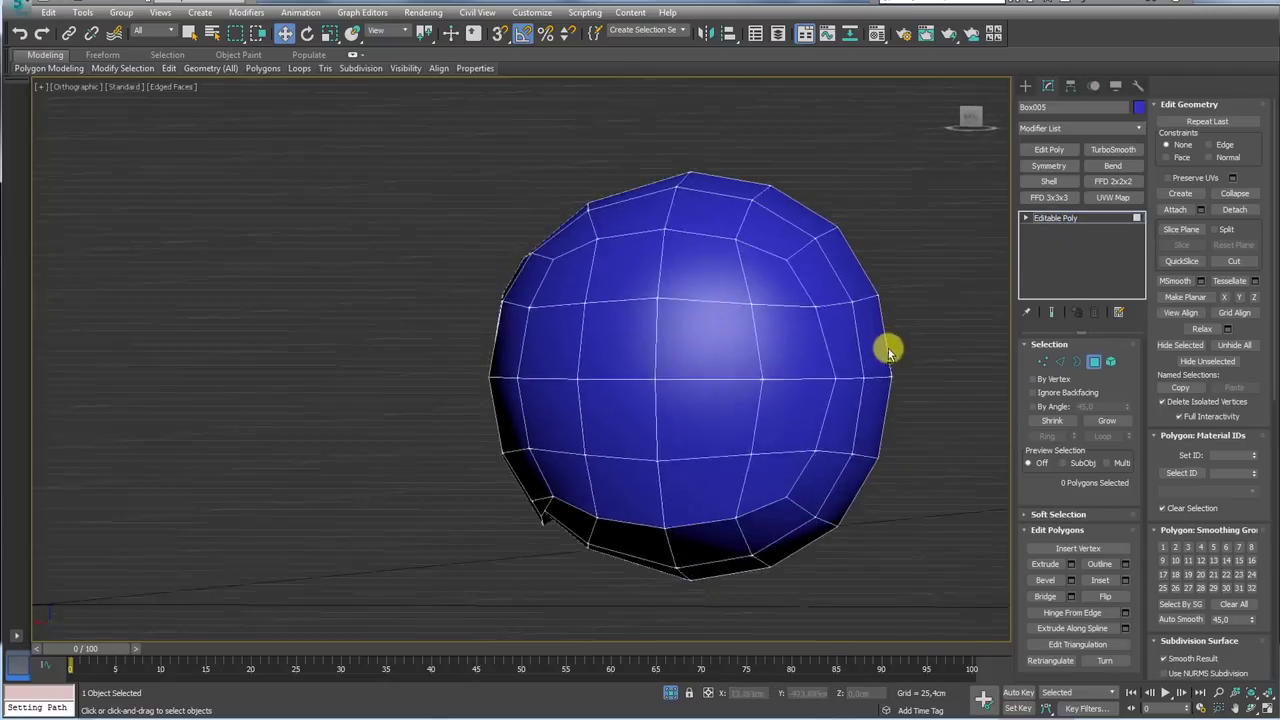
{"action": "scroll", "coordinate": [888, 346], "scroll_direction": "down", "scroll_amount": 4}
{"action": "left_click_drag", "start_coordinate": [925, 531], "coordinate": [575, 400]}
{"action": "key", "text": "Delete"}
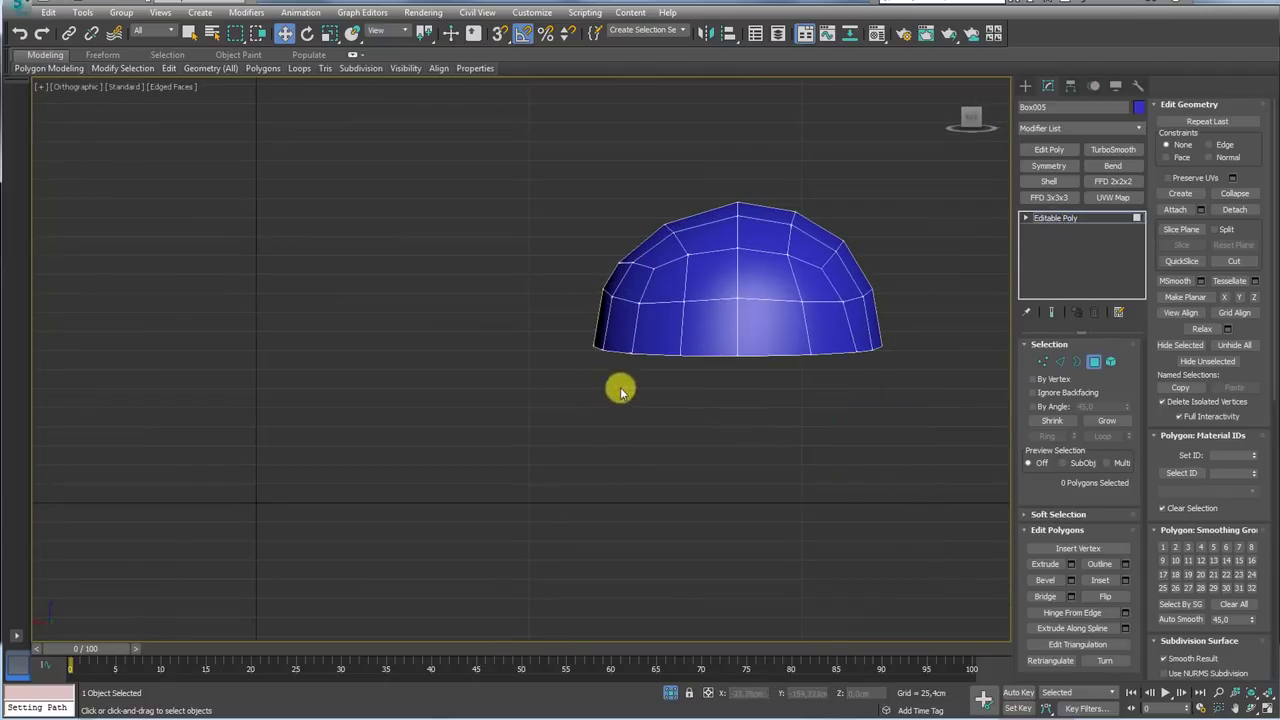
{"action": "left_click", "coordinate": [1065, 226]}
Add a Symmetry modifier with Mirror Axis Z to rebuild the full sphere
{"action": "left_click", "coordinate": [1049, 165]}
{"action": "middle_click_drag", "start_coordinate": [880, 276], "coordinate": [1117, 357], "text": "alt"}
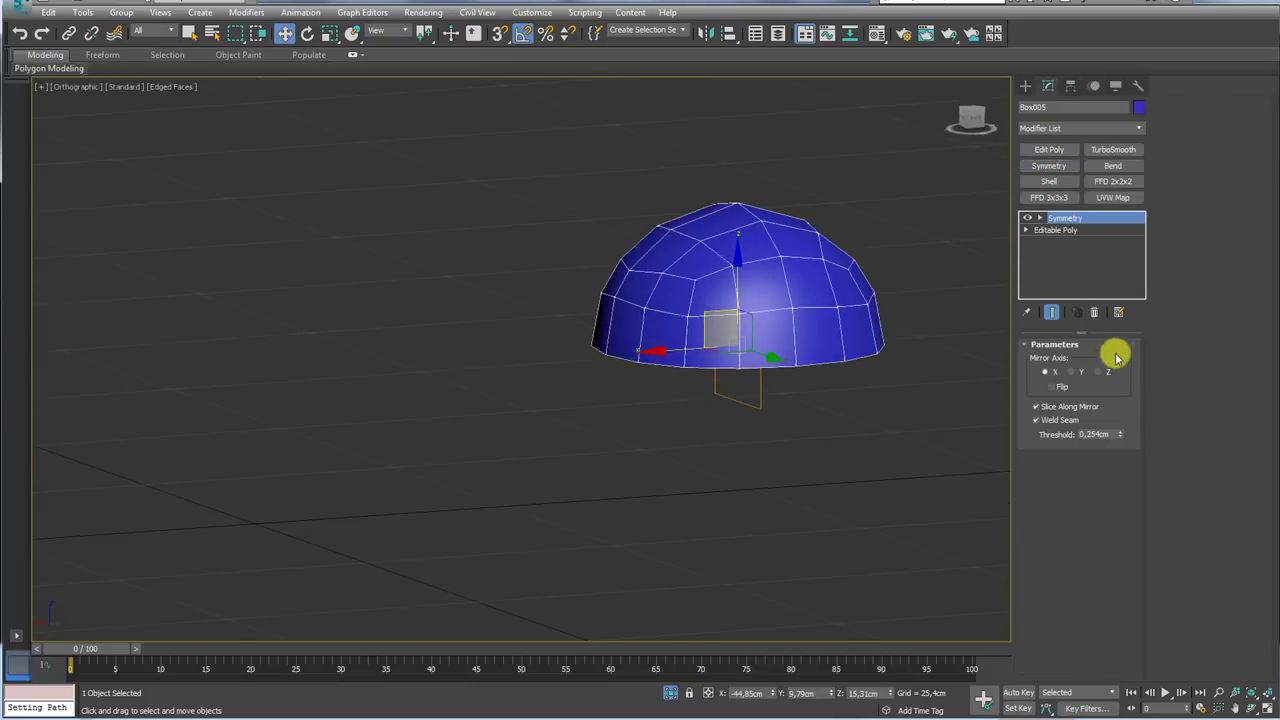
{"action": "left_click", "coordinate": [1097, 372]}
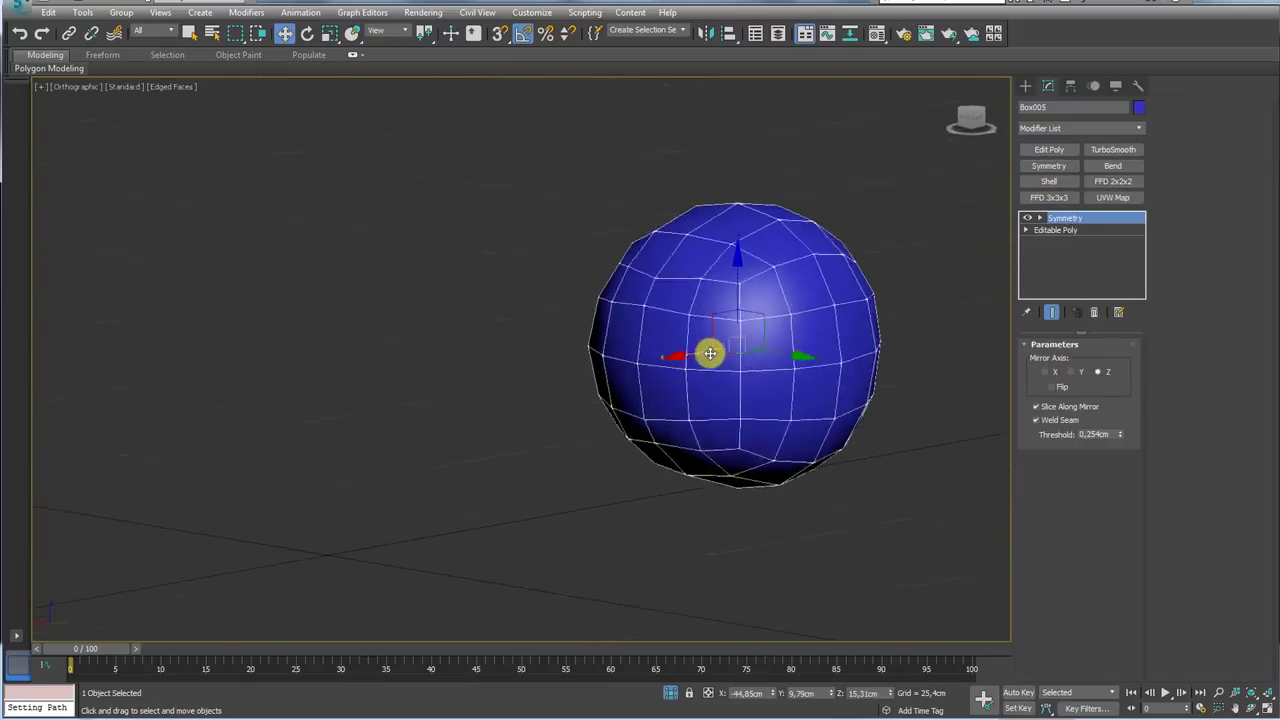
{"action": "middle_click_drag", "start_coordinate": [667, 349], "coordinate": [670, 324], "text": "alt"}
{"action": "middle_click_drag", "start_coordinate": [780, 351], "coordinate": [677, 297], "text": "alt"}
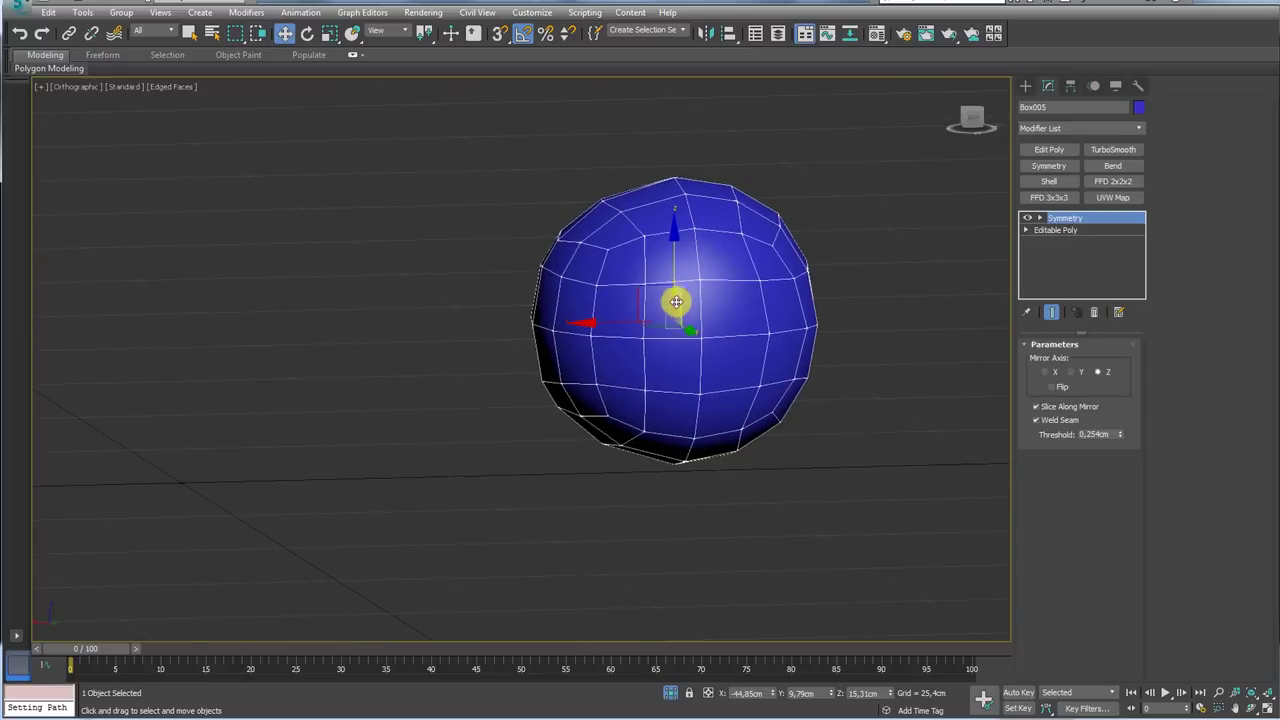
{"action": "right_click", "coordinate": [674, 294]}
{"action": "mouse_move", "coordinate": [700, 460]}
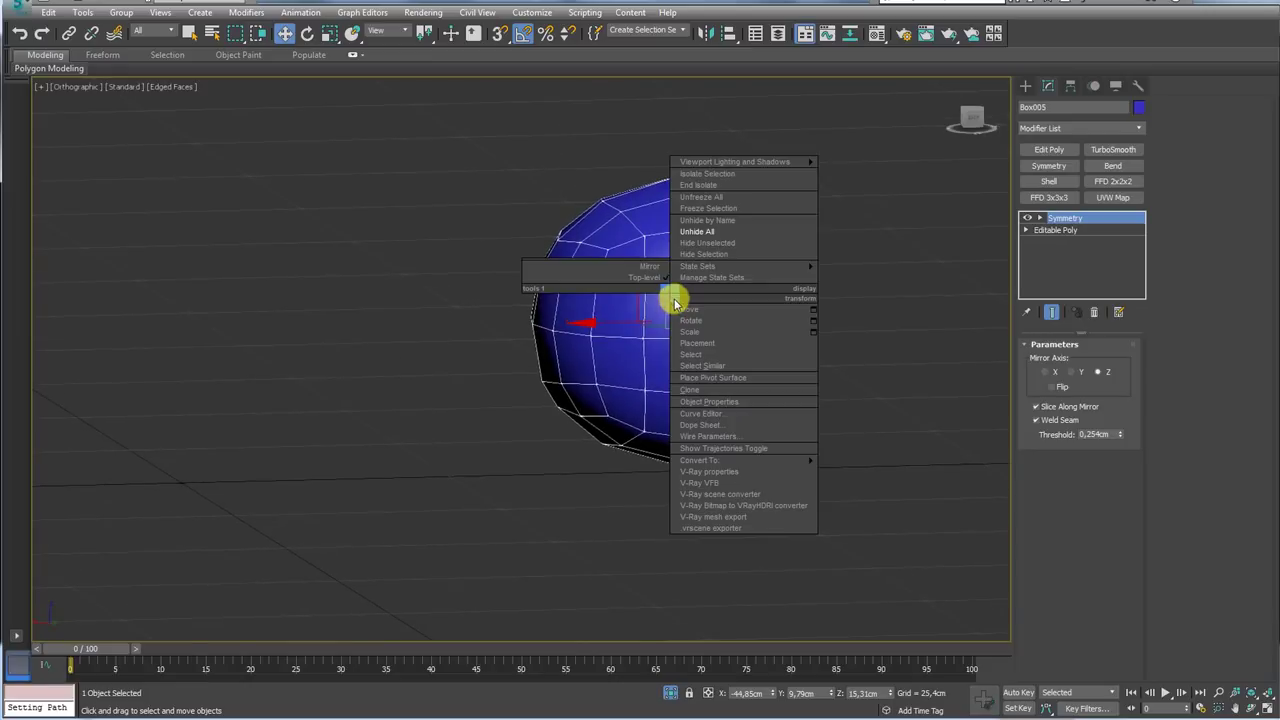
Collapse the Symmetry-mirrored sphere into a single Editable Poly
{"action": "left_click", "coordinate": [840, 471]}
{"action": "middle_click_drag", "start_coordinate": [659, 335], "coordinate": [642, 350]}
{"action": "scroll", "coordinate": [642, 350], "scroll_direction": "up", "scroll_amount": 2}
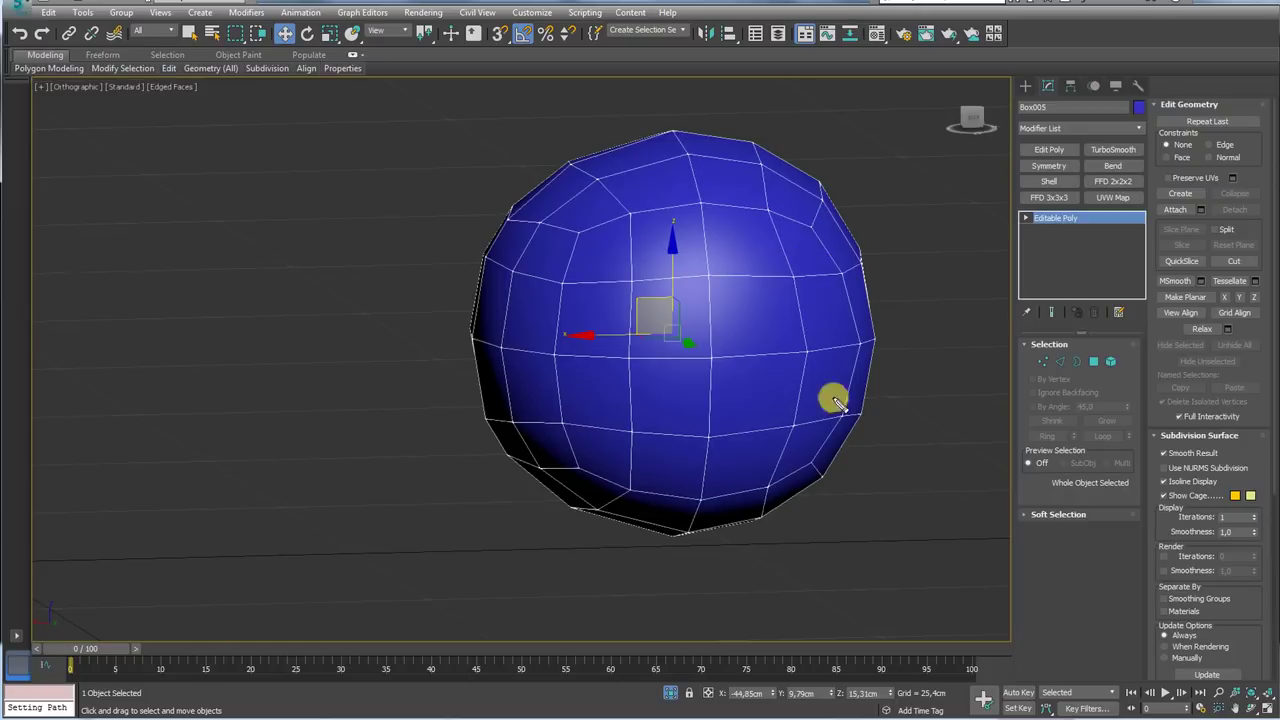
{"action": "mouse_move", "coordinate": [550, 471]}
{"action": "left_mouse_down"}
{"action": "mouse_move", "coordinate": [843, 283]}
{"action": "mouse_move", "coordinate": [763, 214]}
{"action": "mouse_move", "coordinate": [472, 205]}
{"action": "left_mouse_up"}
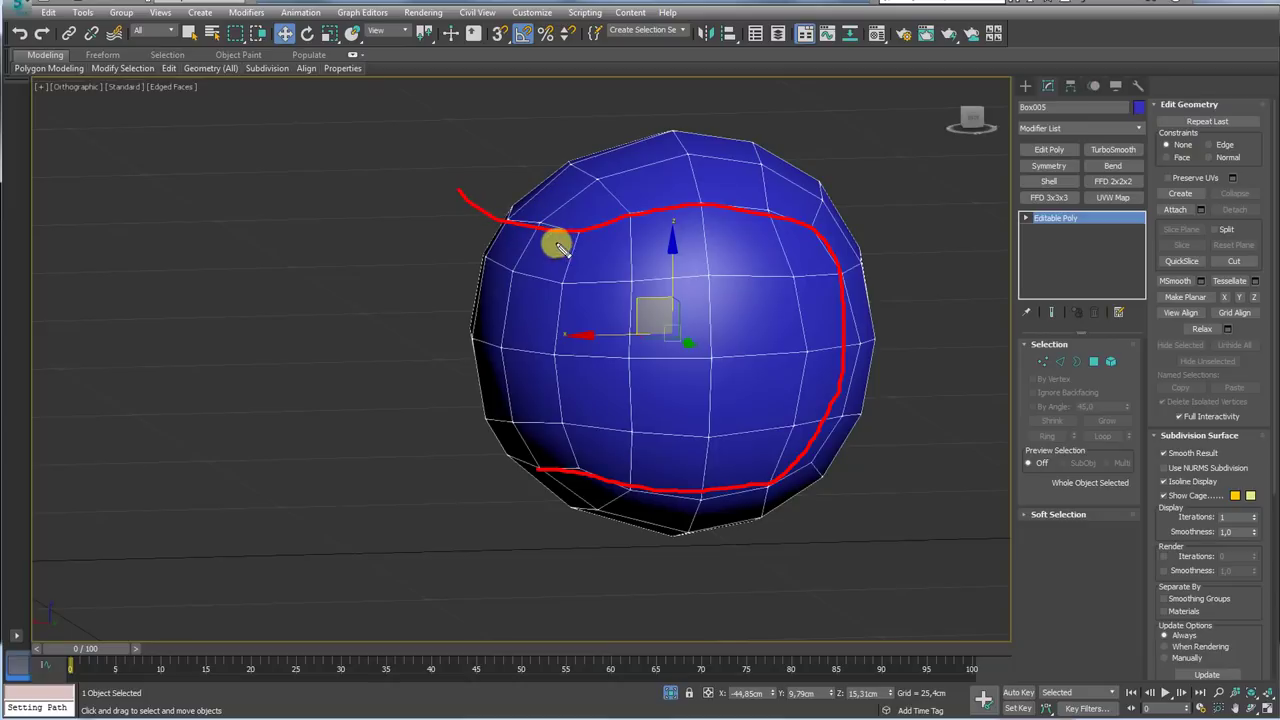
{"action": "key", "text": "Escape"}
{"action": "scroll", "coordinate": [546, 233], "scroll_direction": "up", "scroll_amount": 3}
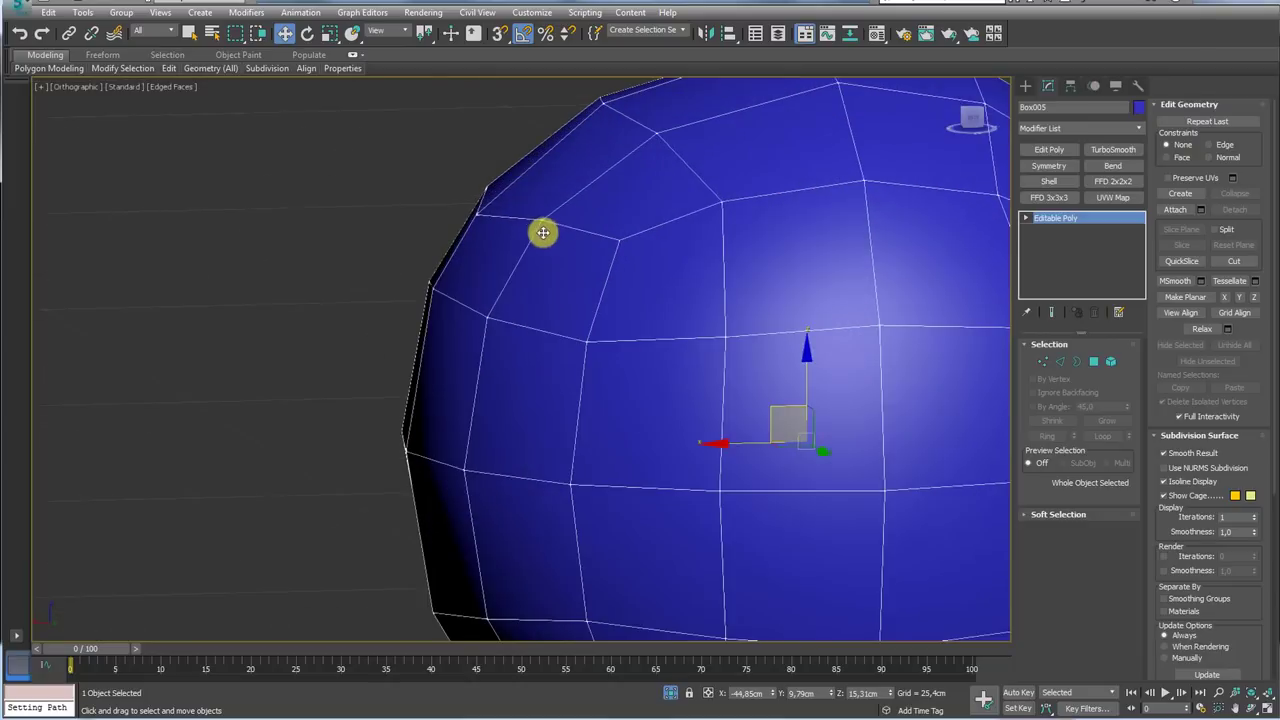
{"action": "middle_click_drag", "start_coordinate": [543, 231], "coordinate": [606, 266], "text": "alt"}
{"action": "scroll", "coordinate": [683, 301], "scroll_direction": "down", "scroll_amount": 3}
{"action": "left_click_drag", "start_coordinate": [697, 310], "coordinate": [551, 269]}
{"action": "key", "text": "Escape"}
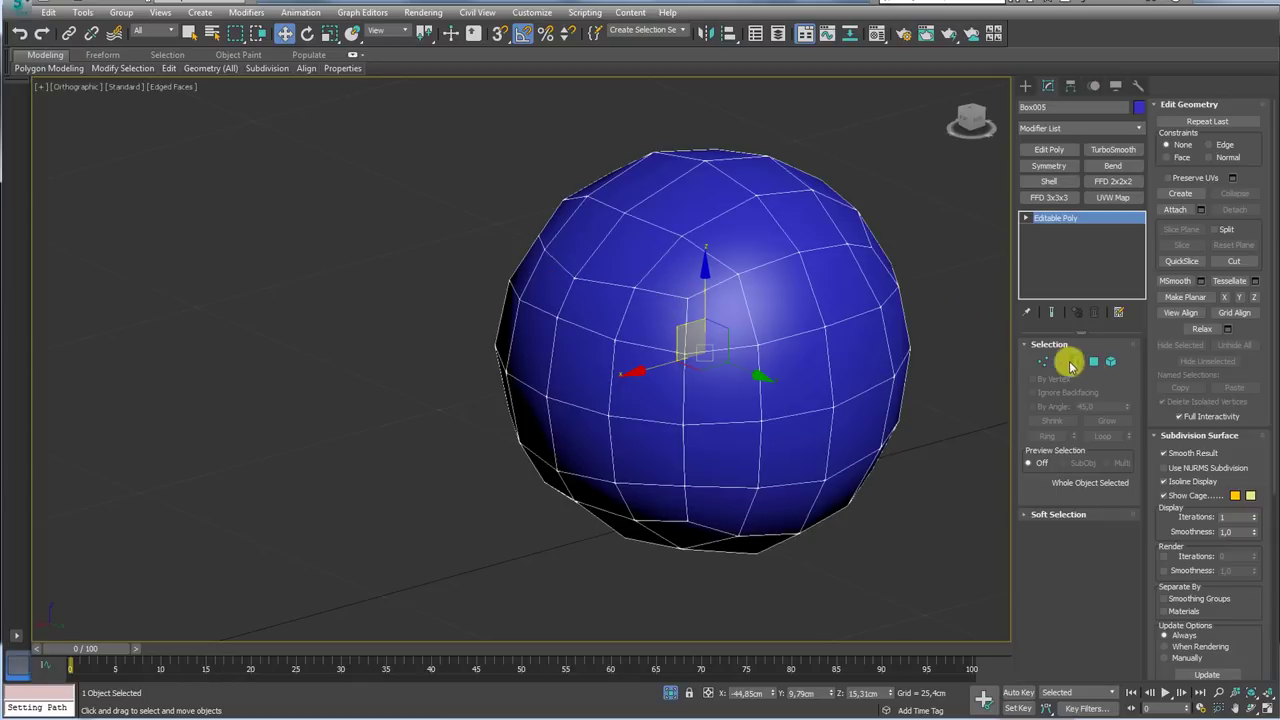
In Vertex mode, select two vertices along the planned seam path
{"action": "left_click", "coordinate": [1043, 361]}
{"action": "left_click", "coordinate": [632, 290]}
{"action": "mouse_move", "coordinate": [651, 337]}
{"action": "middle_mouse_down", "text": "alt"}
{"action": "mouse_move", "coordinate": [608, 445]}
{"action": "mouse_move", "coordinate": [628, 534]}
{"action": "middle_mouse_up", "text": "alt"}
{"action": "left_click", "coordinate": [634, 534], "text": "ctrl"}
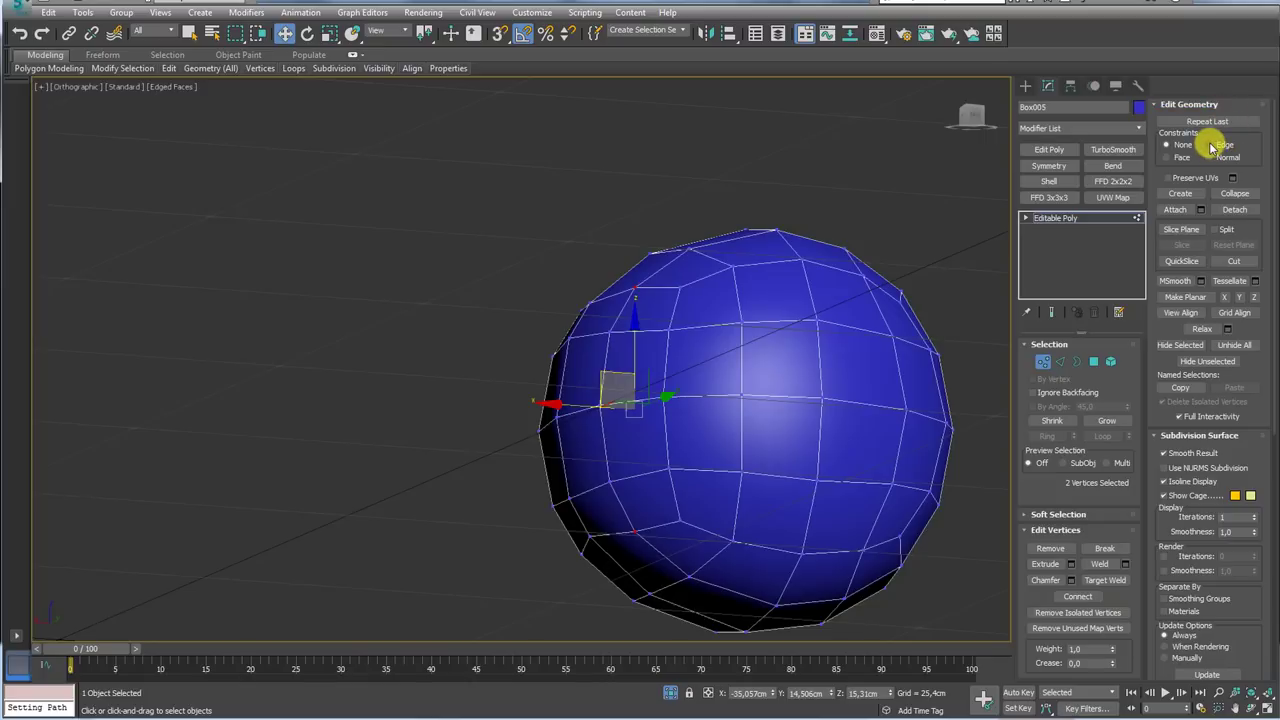
Scale the two selected seam vertices slightly
{"action": "mouse_move", "coordinate": [884, 226]}
{"action": "middle_mouse_down", "text": "alt"}
{"action": "mouse_move", "coordinate": [797, 320]}
{"action": "mouse_move", "coordinate": [620, 283]}
{"action": "middle_mouse_up", "text": "alt"}
{"action": "key", "text": "r"}
{"action": "mouse_move", "coordinate": [620, 285]}
{"action": "left_mouse_down"}
{"action": "mouse_move", "coordinate": [609, 231]}
{"action": "mouse_move", "coordinate": [634, 234]}
{"action": "left_mouse_up"}
{"action": "mouse_move", "coordinate": [634, 234]}
{"action": "middle_mouse_down", "text": "alt"}
{"action": "mouse_move", "coordinate": [686, 243]}
{"action": "mouse_move", "coordinate": [651, 246]}
{"action": "mouse_move", "coordinate": [690, 232]}
{"action": "middle_mouse_up", "text": "alt"}
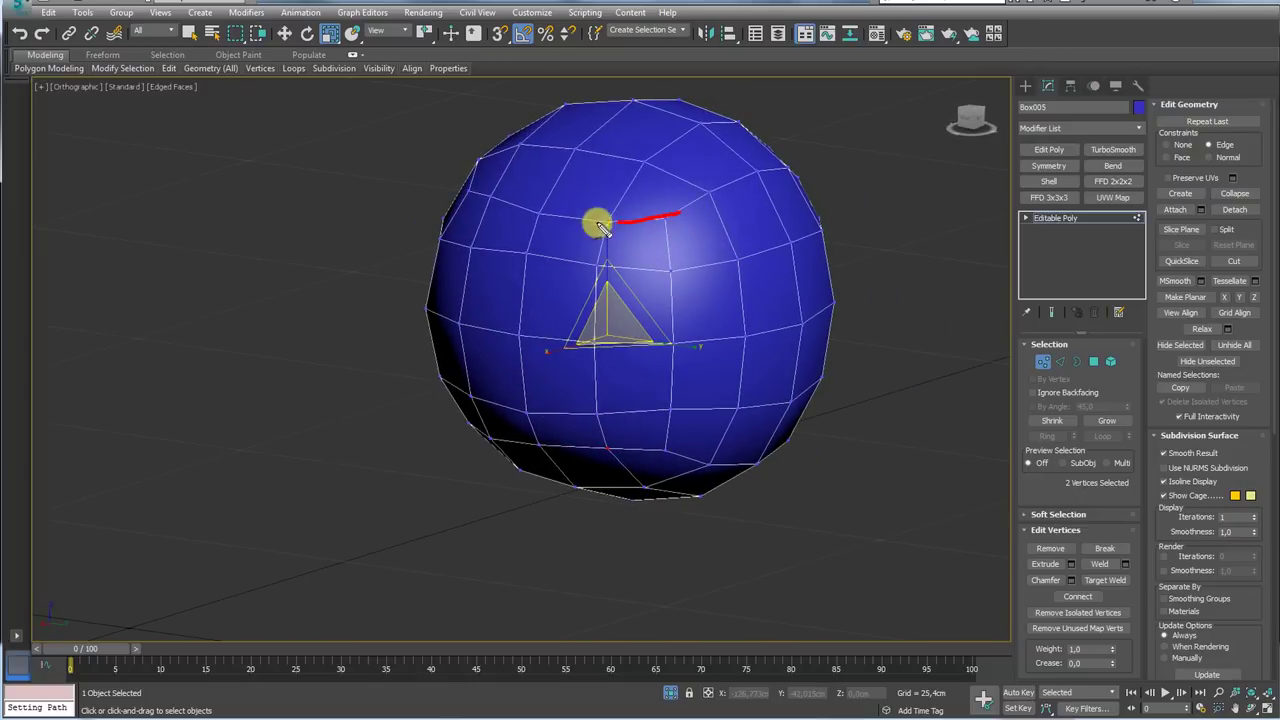
Select pairs of opposite vertices and nudge them slightly upward
{"action": "left_click", "coordinate": [525, 248]}
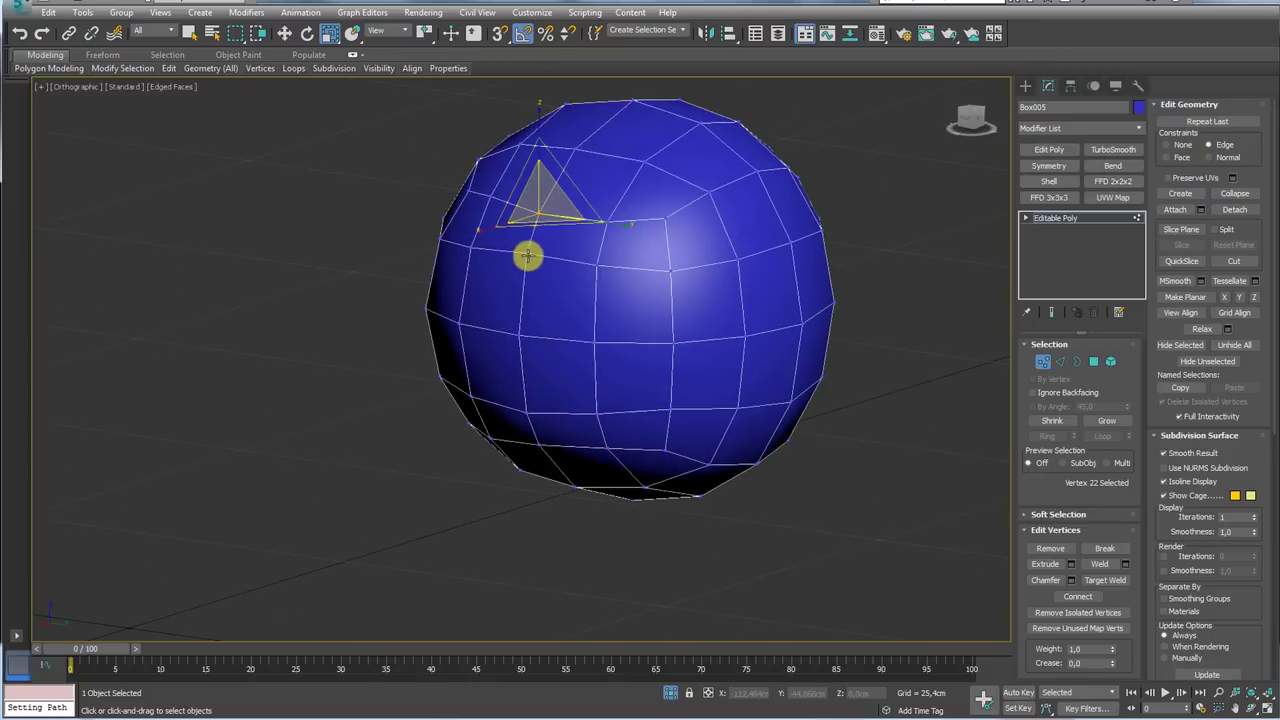
{"action": "left_click", "coordinate": [526, 412], "text": "ctrl"}
{"action": "left_click_drag", "start_coordinate": [525, 250], "coordinate": [526, 241]}
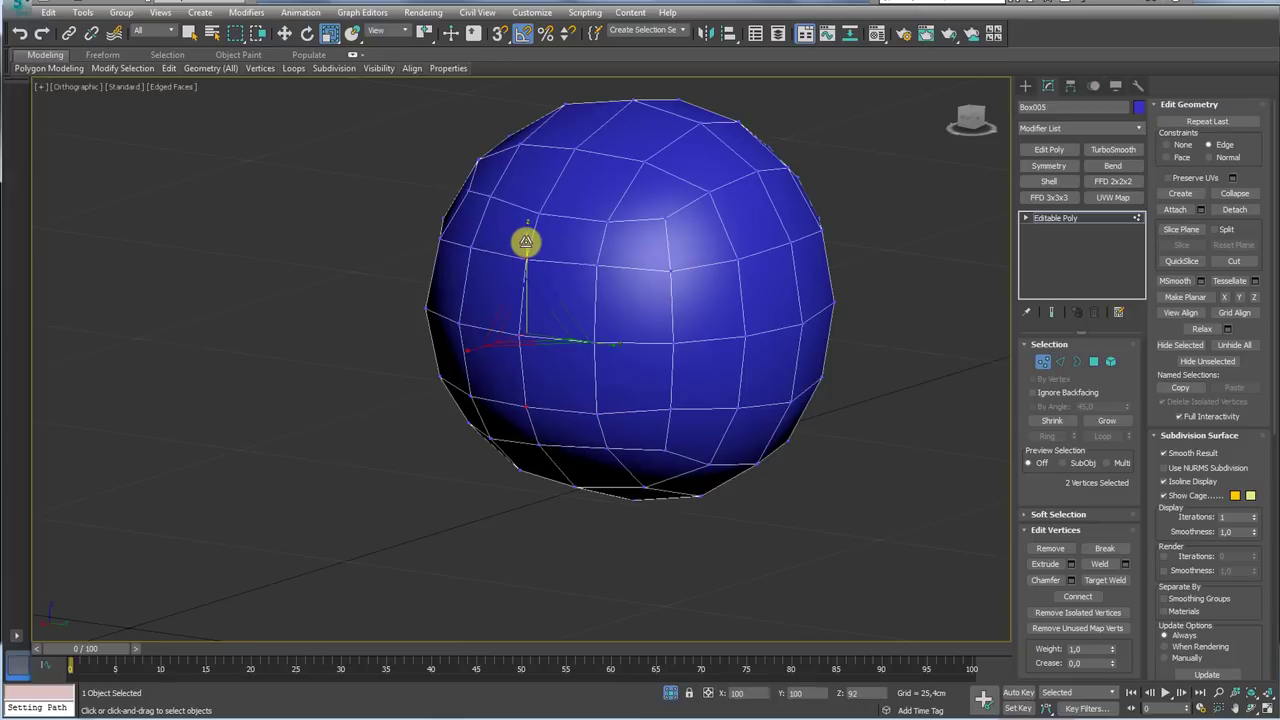
{"action": "left_click", "coordinate": [538, 213], "text": "ctrl"}
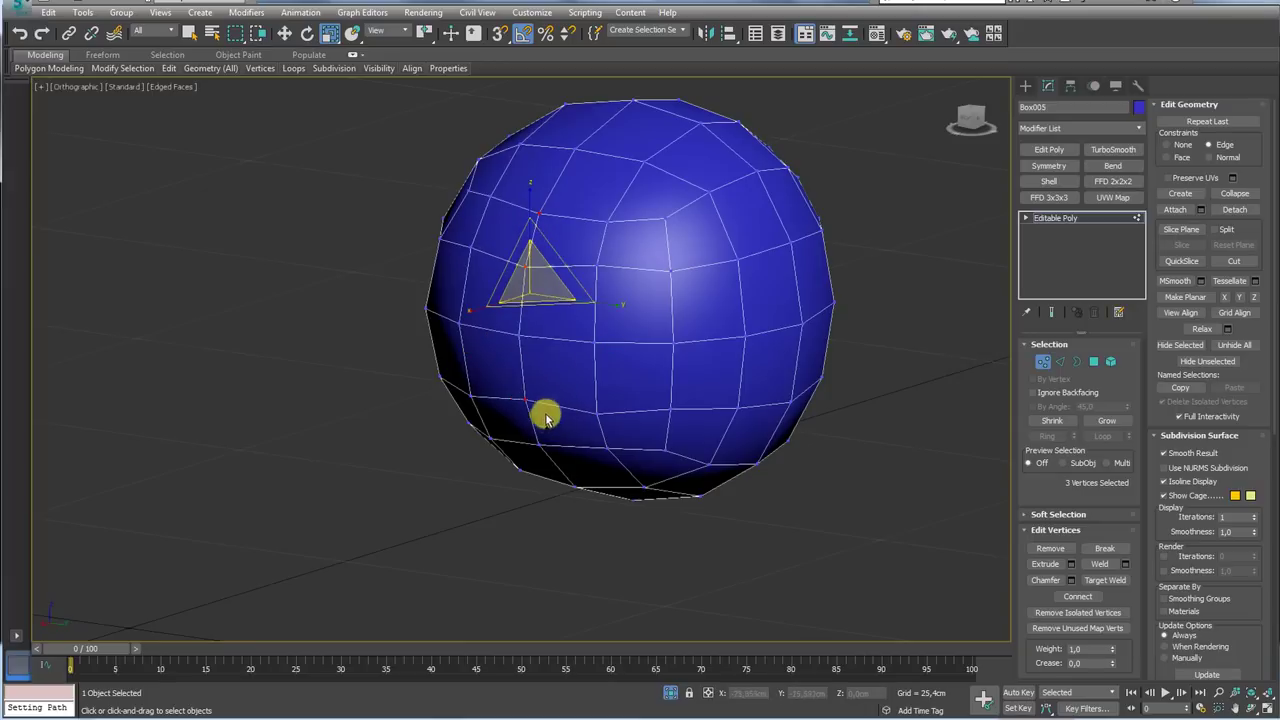
{"action": "left_click", "coordinate": [535, 443], "text": "ctrl"}
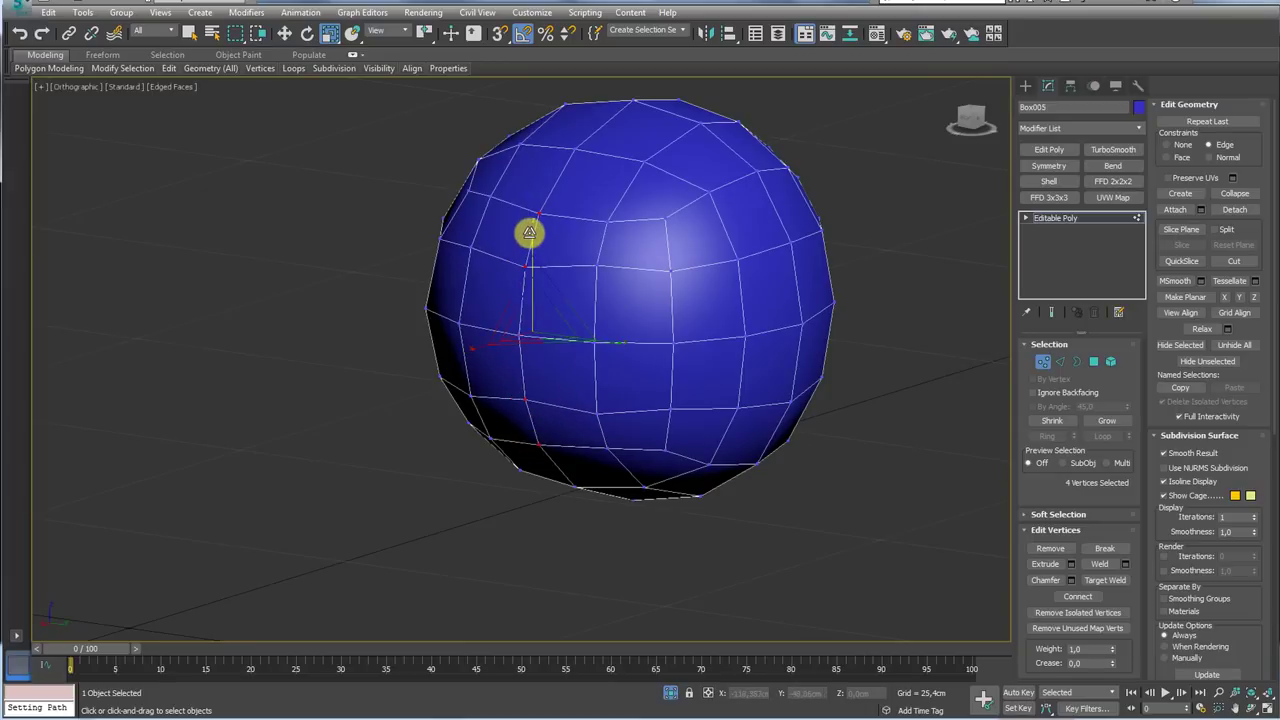
{"action": "middle_click_drag", "start_coordinate": [531, 229], "coordinate": [659, 195], "text": "alt"}
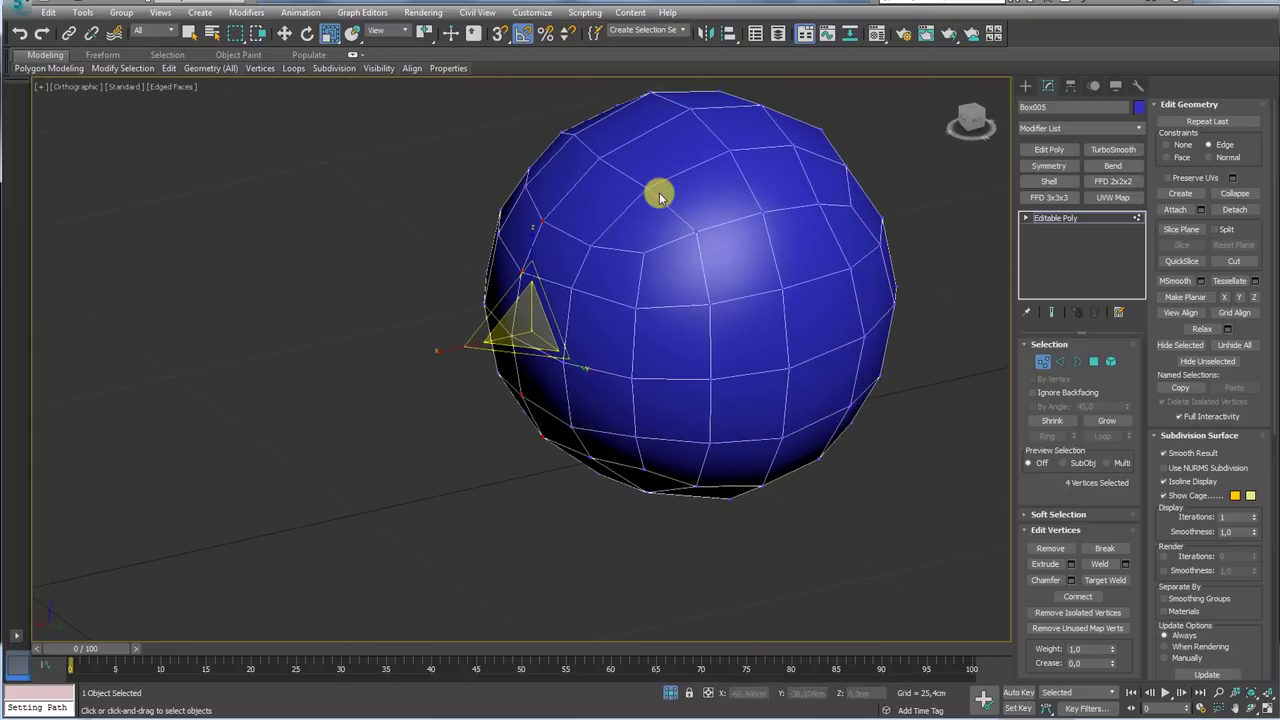
Shift the opposite top and bottom vertices slightly left
{"action": "left_click", "coordinate": [650, 188]}
{"action": "mouse_move", "coordinate": [634, 406]}
{"action": "middle_mouse_down", "text": "alt"}
{"action": "mouse_move", "coordinate": [594, 486]}
{"action": "mouse_move", "coordinate": [646, 491]}
{"action": "mouse_move", "coordinate": [655, 522]}
{"action": "middle_mouse_up", "text": "alt"}
{"action": "left_click", "coordinate": [652, 520], "text": "ctrl"}
{"action": "key", "text": "w"}
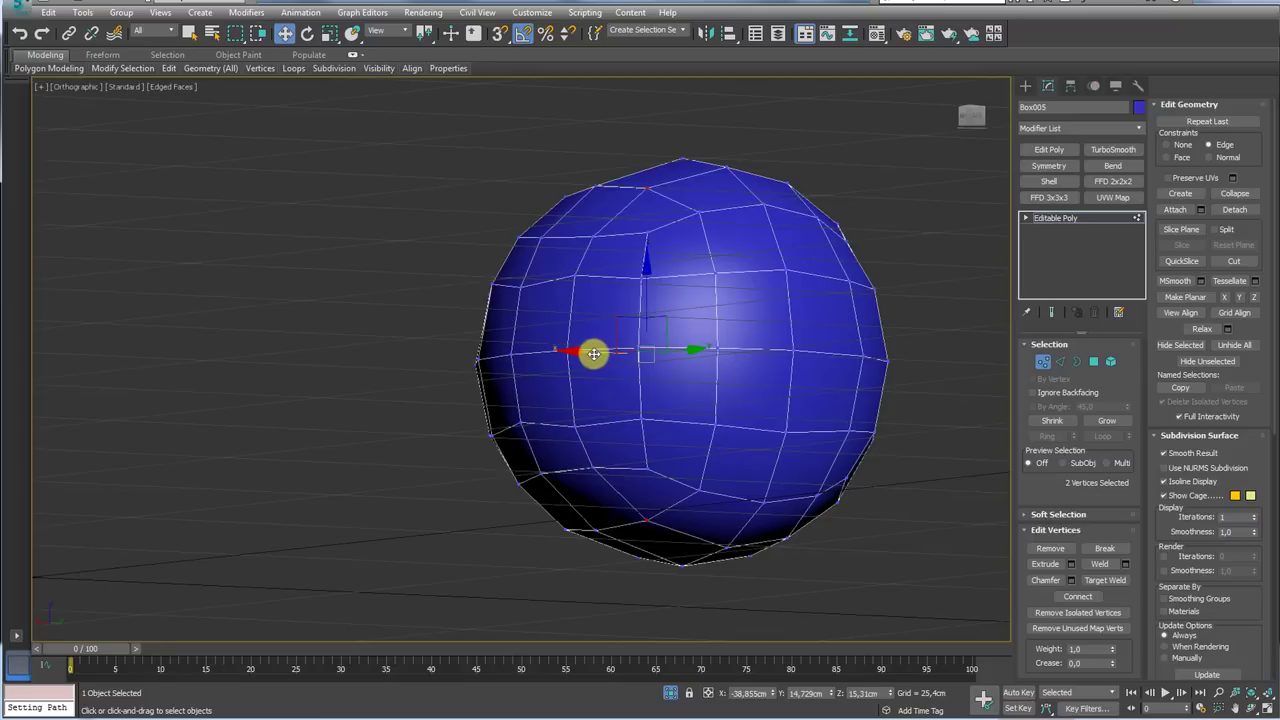
{"action": "left_click_drag", "start_coordinate": [593, 354], "coordinate": [590, 354]}
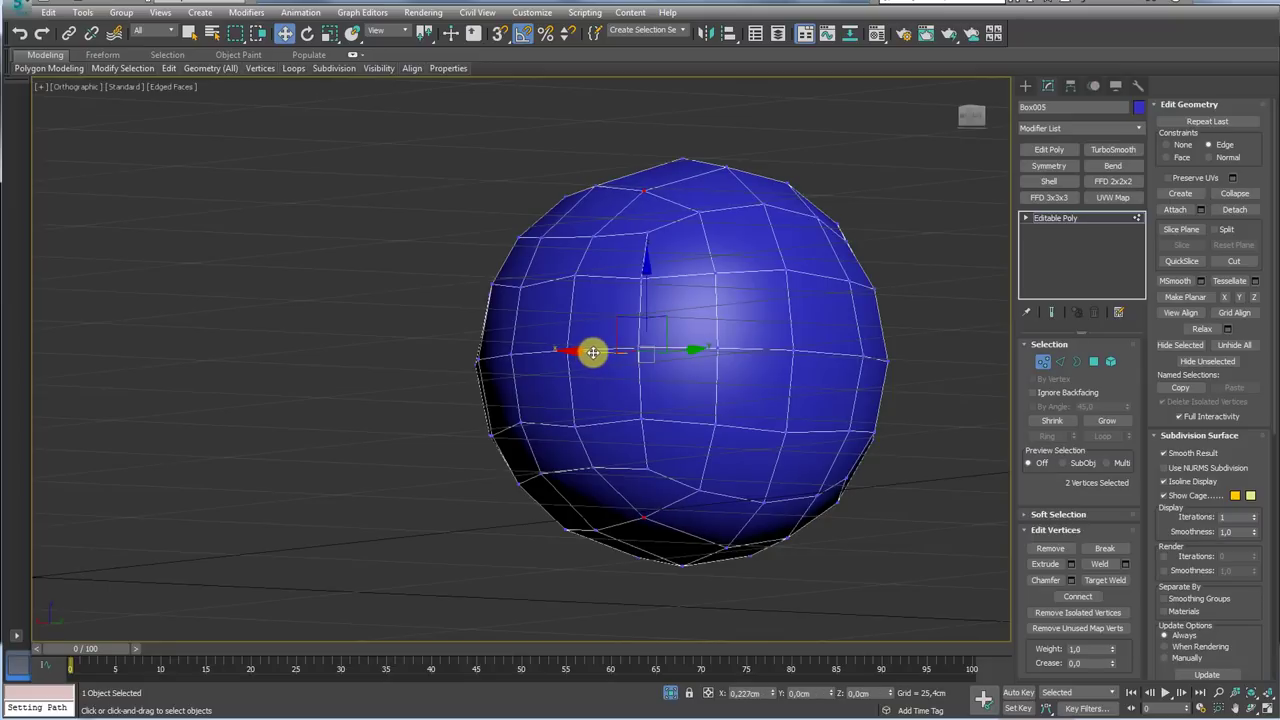
Select another opposite top-and-bottom vertex pair
{"action": "mouse_move", "coordinate": [593, 352]}
{"action": "middle_mouse_down", "text": "alt"}
{"action": "mouse_move", "coordinate": [734, 357]}
{"action": "mouse_move", "coordinate": [718, 360]}
{"action": "middle_mouse_up", "text": "alt"}
{"action": "left_click", "coordinate": [587, 189]}
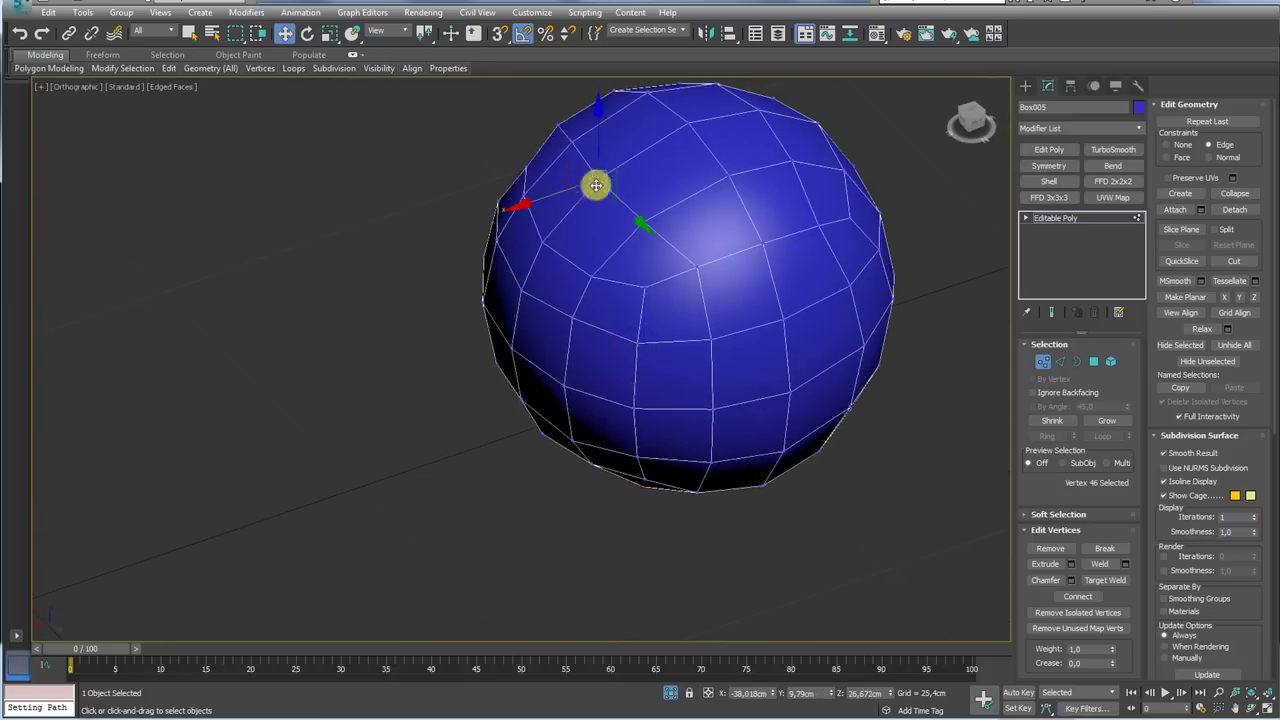
{"action": "middle_click_drag", "start_coordinate": [597, 183], "coordinate": [638, 287], "text": "alt"}
{"action": "left_click", "coordinate": [595, 511], "text": "ctrl"}
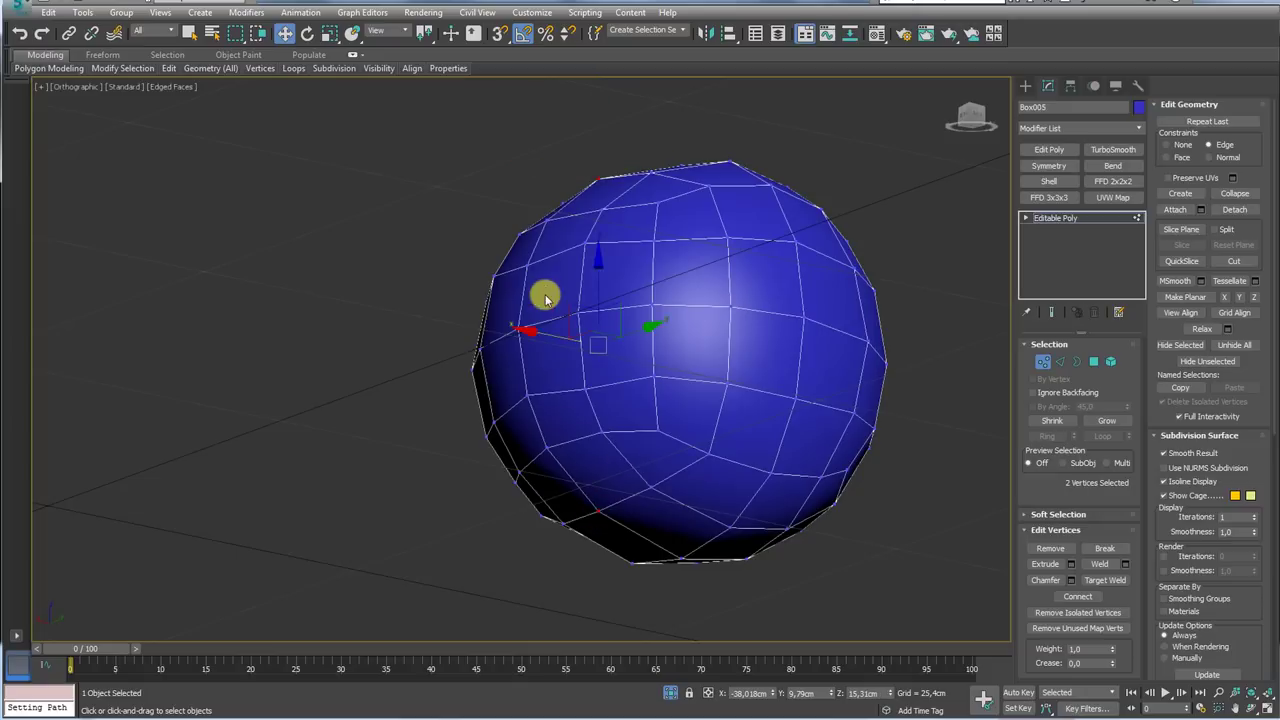
{"action": "middle_click_drag", "start_coordinate": [531, 334], "coordinate": [700, 383], "text": "alt"}
{"action": "scroll", "coordinate": [730, 380], "scroll_direction": "down", "scroll_amount": 5}
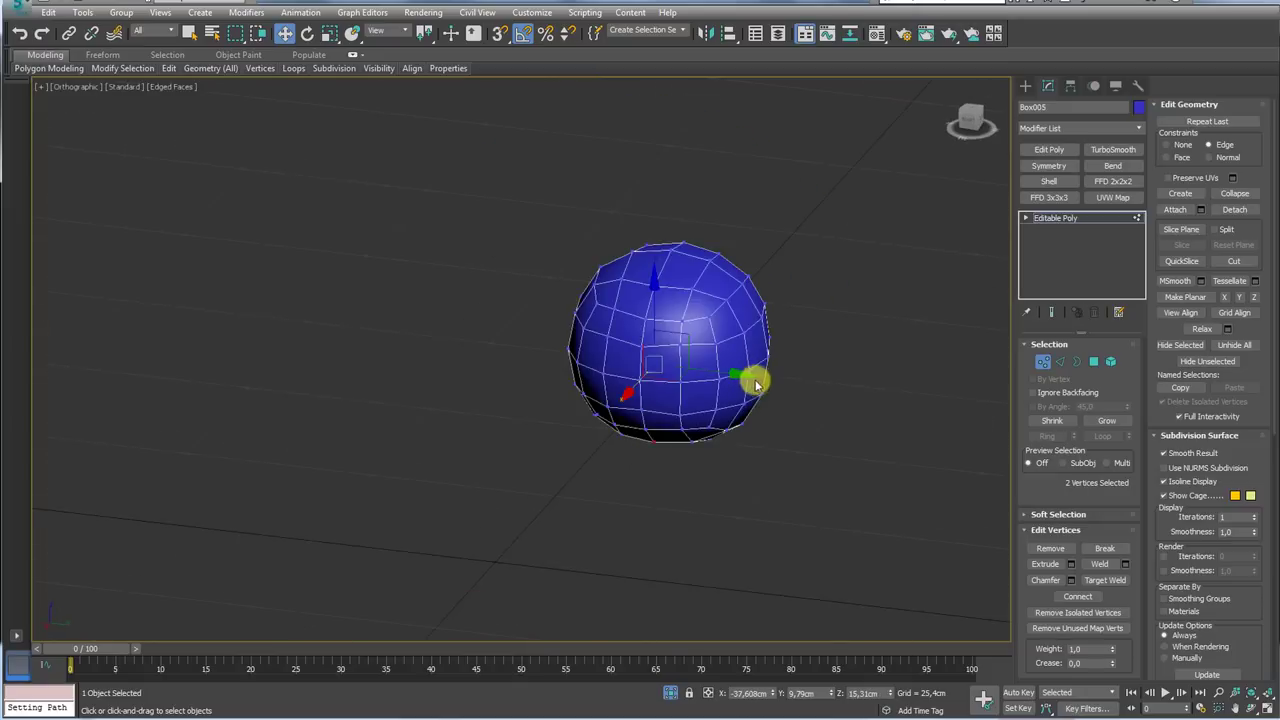
{"action": "left_click", "coordinate": [1094, 361]}
Delete the left half's polygons and mirror the right half back with Symmetry
{"action": "middle_click_drag", "start_coordinate": [651, 317], "coordinate": [665, 315], "text": "alt"}
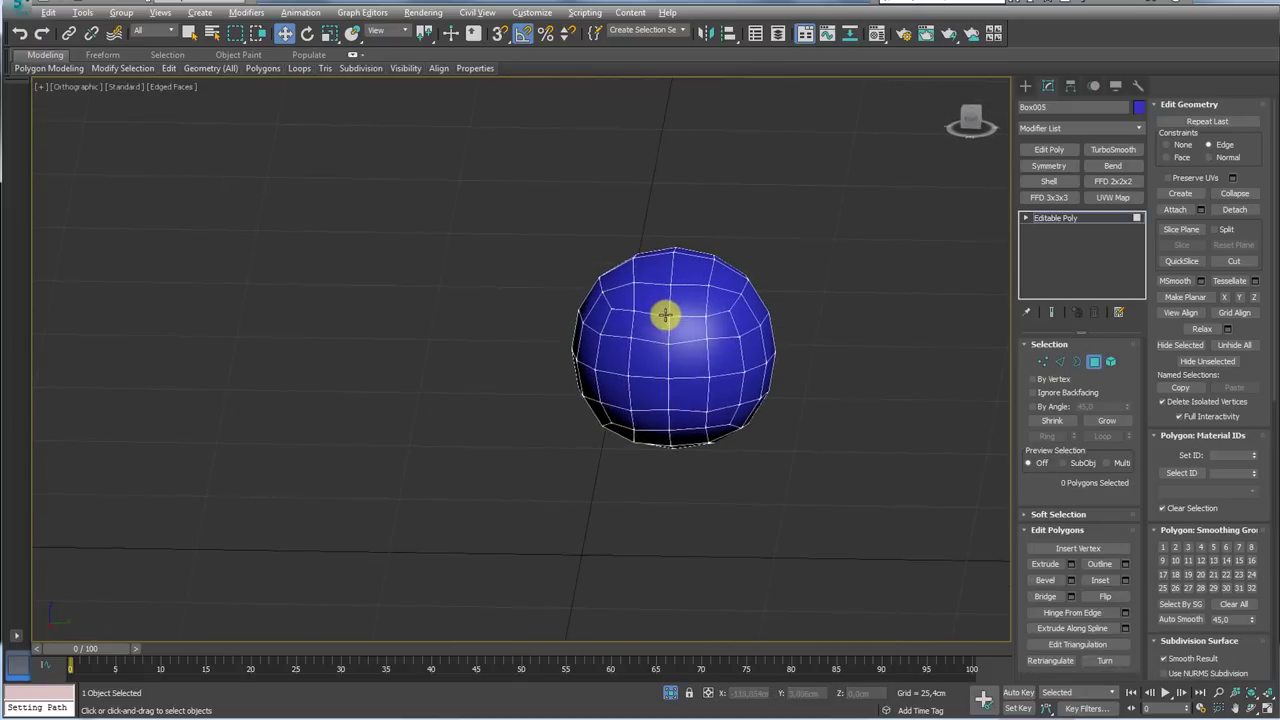
{"action": "left_click_drag", "start_coordinate": [660, 515], "coordinate": [662, 513]}
{"action": "key", "text": "Delete"}
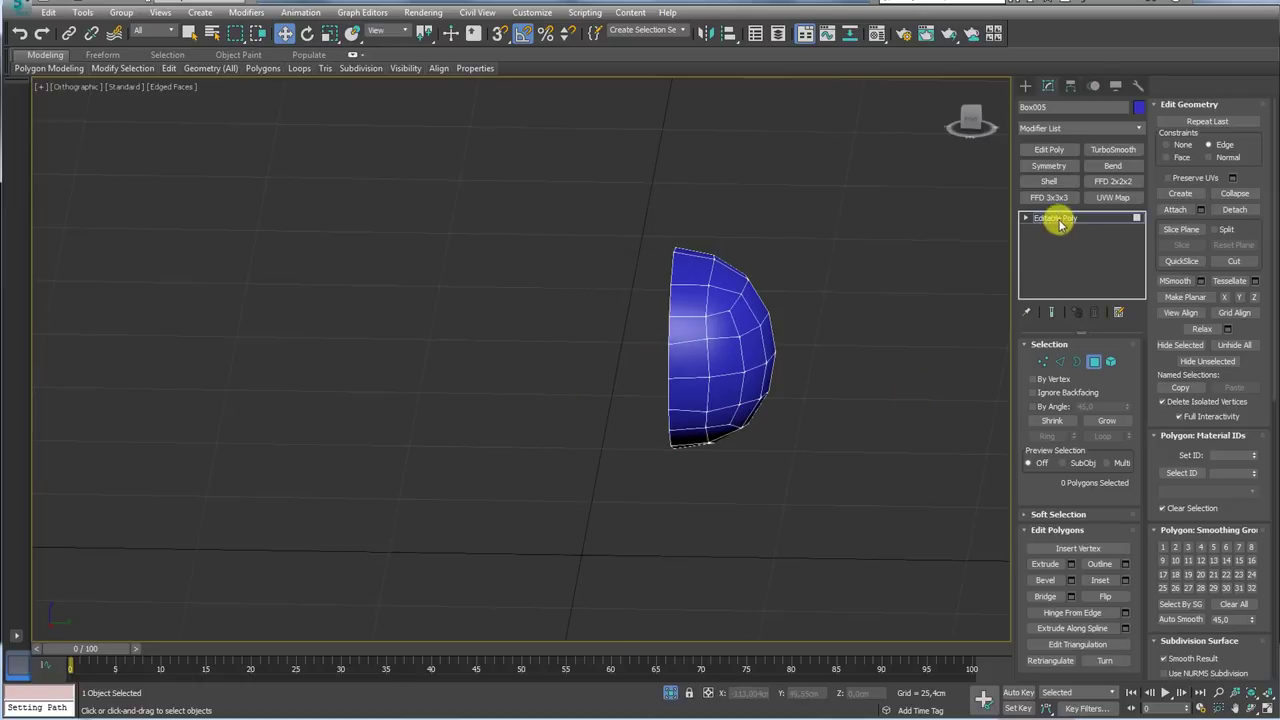
{"action": "left_click", "coordinate": [1061, 220]}
{"action": "left_click", "coordinate": [1049, 166]}
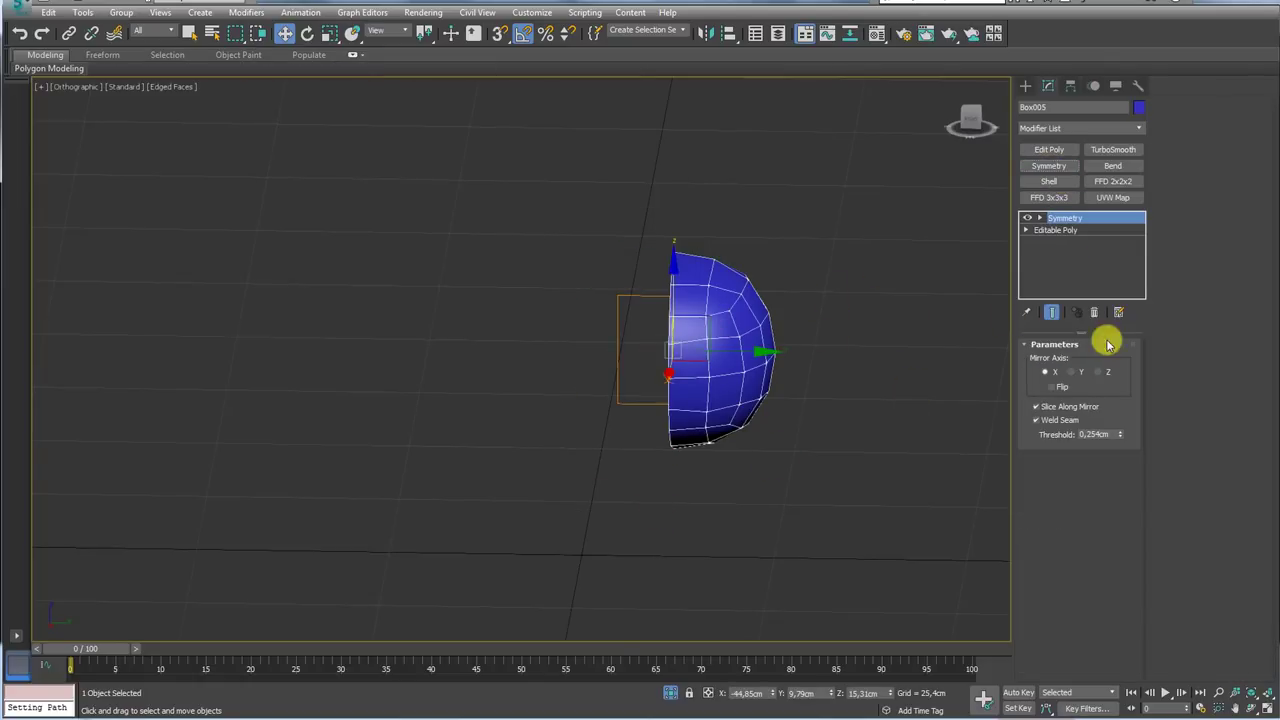
{"action": "left_click", "coordinate": [1080, 372]}
{"action": "mouse_move", "coordinate": [905, 412]}
{"action": "middle_mouse_down", "text": "alt"}
{"action": "mouse_move", "coordinate": [752, 393]}
{"action": "mouse_move", "coordinate": [906, 286]}
{"action": "middle_mouse_up", "text": "alt"}
Add Edit Poly, delete the lower half, and mirror the top half with Symmetry on Z
{"action": "left_click", "coordinate": [1051, 150]}
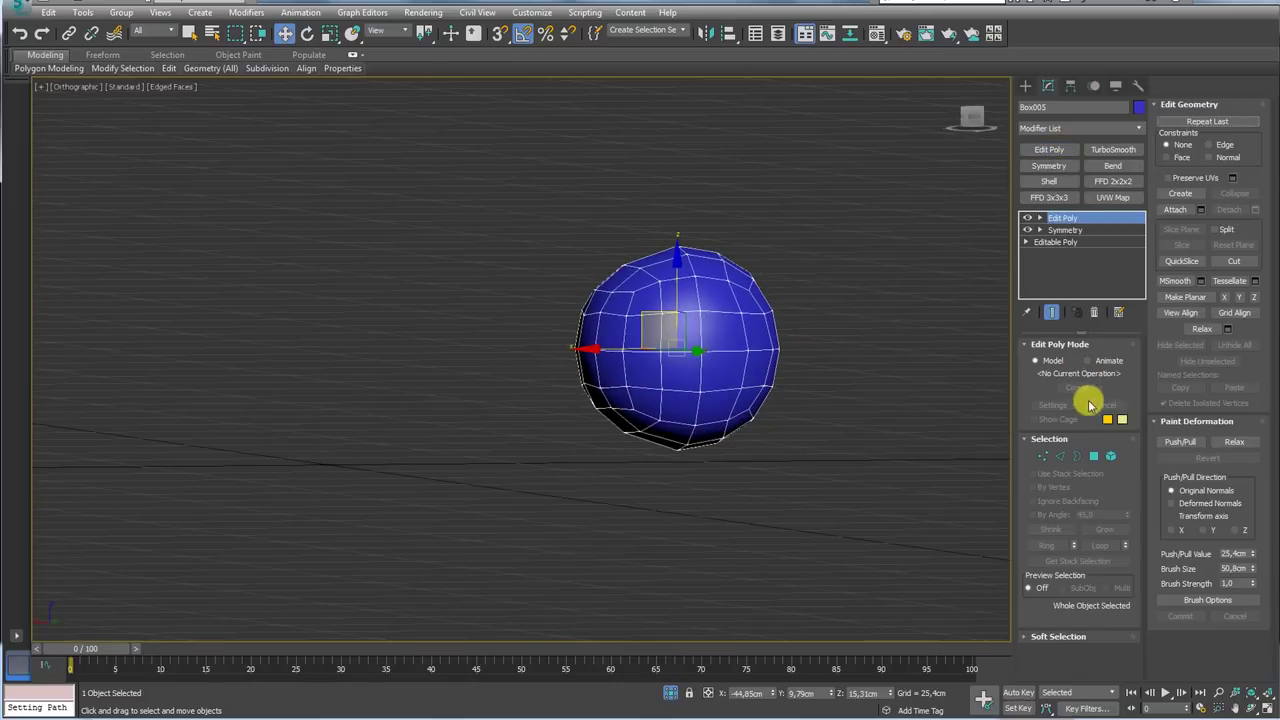
{"action": "key", "text": "4"}
{"action": "mouse_move", "coordinate": [860, 485]}
{"action": "left_mouse_down"}
{"action": "mouse_move", "coordinate": [517, 357]}
{"action": "mouse_move", "coordinate": [529, 380]}
{"action": "left_mouse_up"}
{"action": "key", "text": "Delete"}
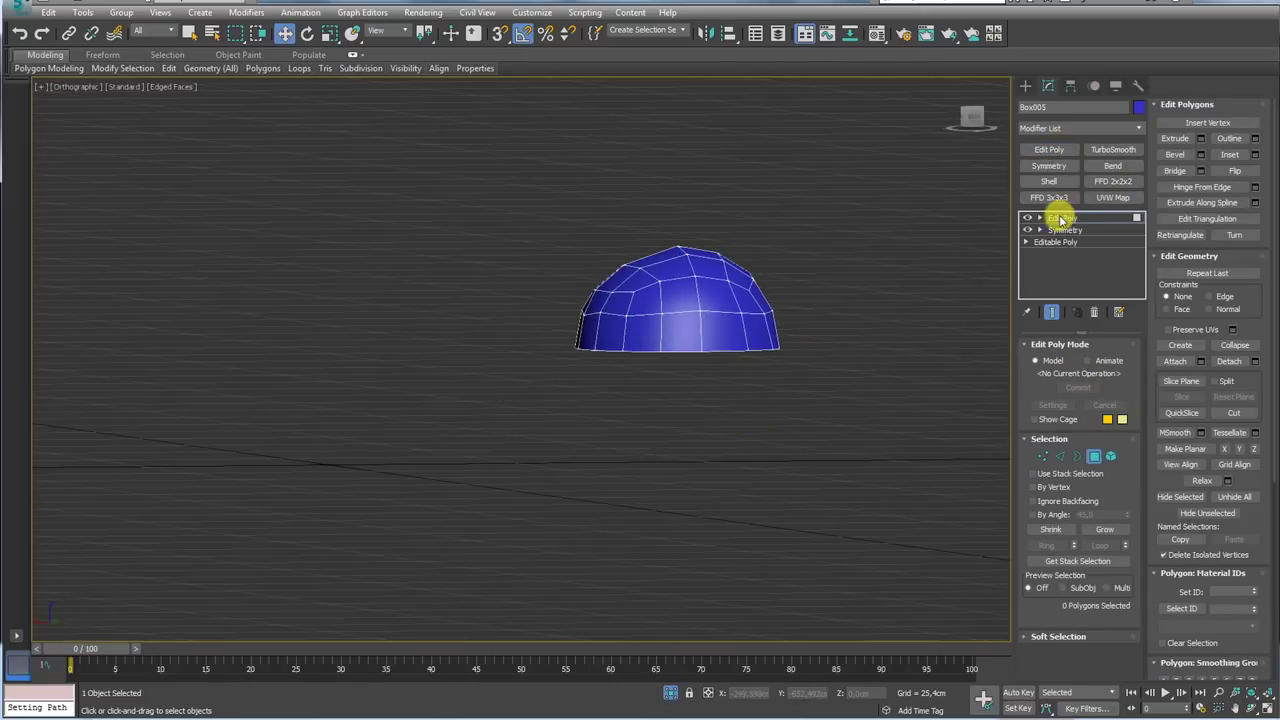
{"action": "left_click", "coordinate": [1060, 218]}
{"action": "left_click", "coordinate": [1049, 166]}
{"action": "left_click", "coordinate": [1097, 373]}
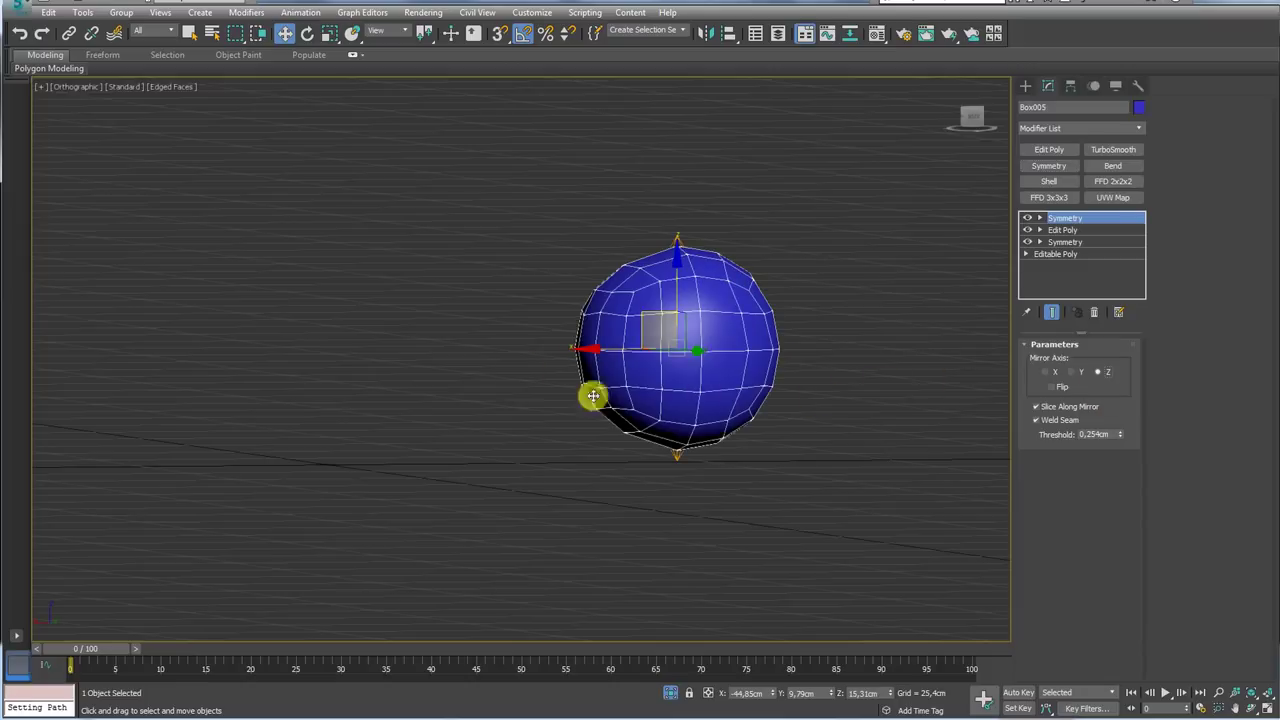
{"action": "key", "text": "z"}
{"action": "mouse_move", "coordinate": [640, 331]}
{"action": "middle_mouse_down", "text": "alt"}
{"action": "mouse_move", "coordinate": [540, 366]}
{"action": "mouse_move", "coordinate": [617, 380]}
{"action": "mouse_move", "coordinate": [714, 286]}
{"action": "mouse_move", "coordinate": [766, 309]}
{"action": "mouse_move", "coordinate": [727, 319]}
{"action": "middle_mouse_up", "text": "alt"}
{"action": "mouse_move", "coordinate": [457, 221]}
{"action": "left_mouse_down"}
{"action": "mouse_move", "coordinate": [514, 229]}
{"action": "mouse_move", "coordinate": [669, 206]}
{"action": "mouse_move", "coordinate": [786, 291]}
{"action": "mouse_move", "coordinate": [780, 457]}
{"action": "mouse_move", "coordinate": [609, 508]}
{"action": "mouse_move", "coordinate": [423, 457]}
{"action": "left_mouse_up"}
{"action": "mouse_move", "coordinate": [751, 380]}
{"action": "middle_mouse_down", "text": "alt"}
{"action": "mouse_move", "coordinate": [679, 384]}
{"action": "mouse_move", "coordinate": [734, 379]}
{"action": "middle_mouse_up", "text": "alt"}
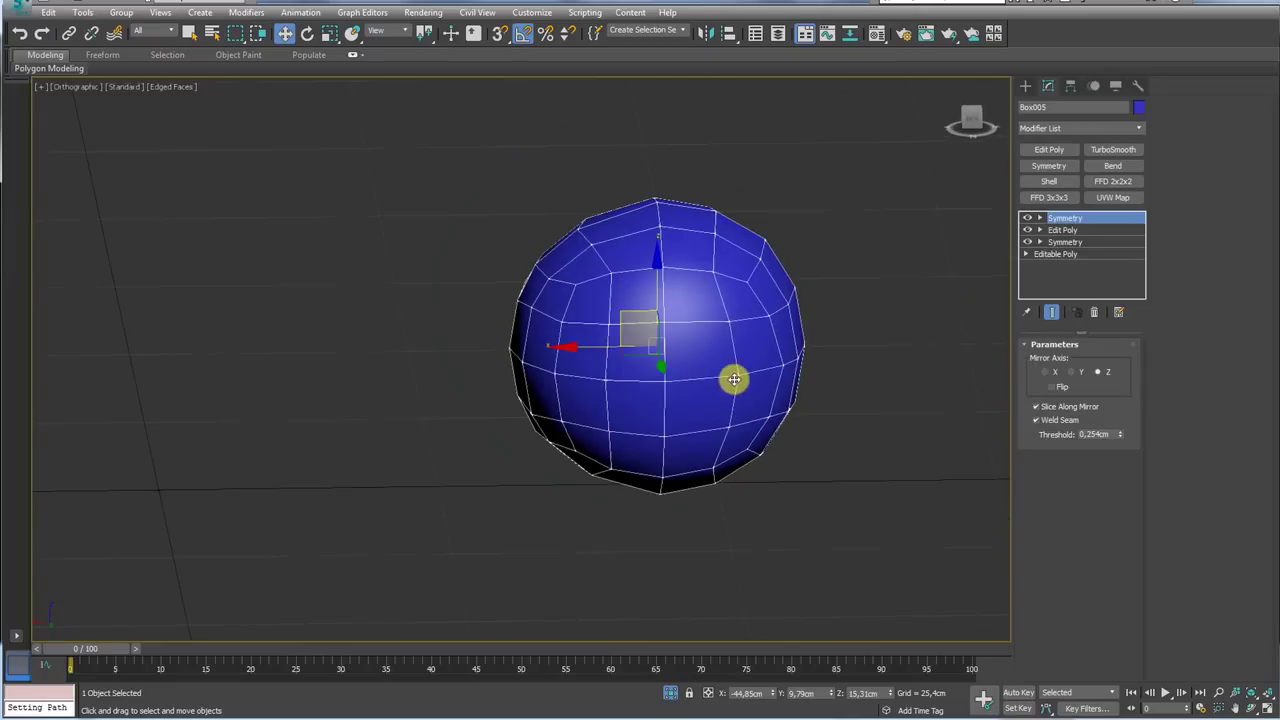
Add an Edit Poly modifier atop the stack and enter Polygon mode
{"action": "left_click", "coordinate": [1048, 152]}
{"action": "mouse_move", "coordinate": [677, 329]}
{"action": "middle_mouse_down", "text": "alt"}
{"action": "mouse_move", "coordinate": [689, 349]}
{"action": "mouse_move", "coordinate": [646, 423]}
{"action": "mouse_move", "coordinate": [679, 331]}
{"action": "middle_mouse_up", "text": "alt"}
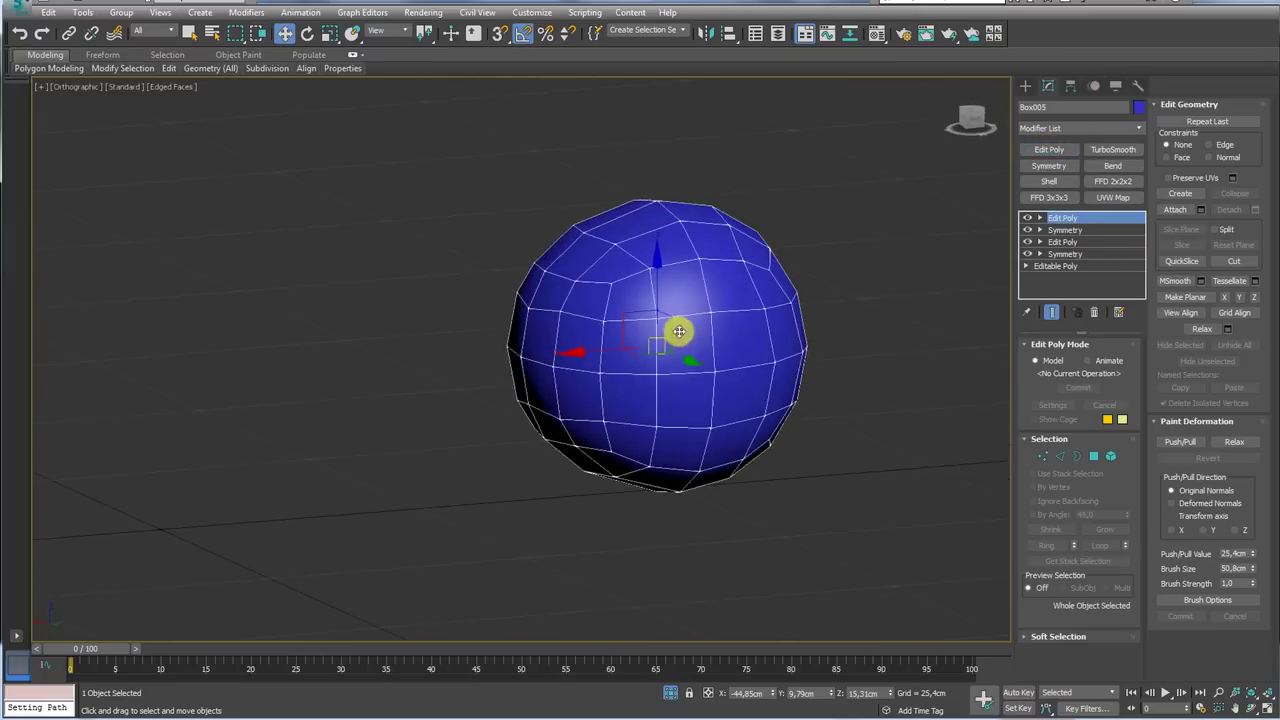
{"action": "left_click", "coordinate": [1095, 458]}
{"action": "mouse_move", "coordinate": [826, 400]}
{"action": "middle_mouse_down", "text": "alt"}
{"action": "mouse_move", "coordinate": [760, 391]}
{"action": "mouse_move", "coordinate": [778, 392]}
{"action": "middle_mouse_up", "text": "alt"}
In Front view, box-select the 48 polygons on the sphere's right side
{"action": "key", "text": "f"}
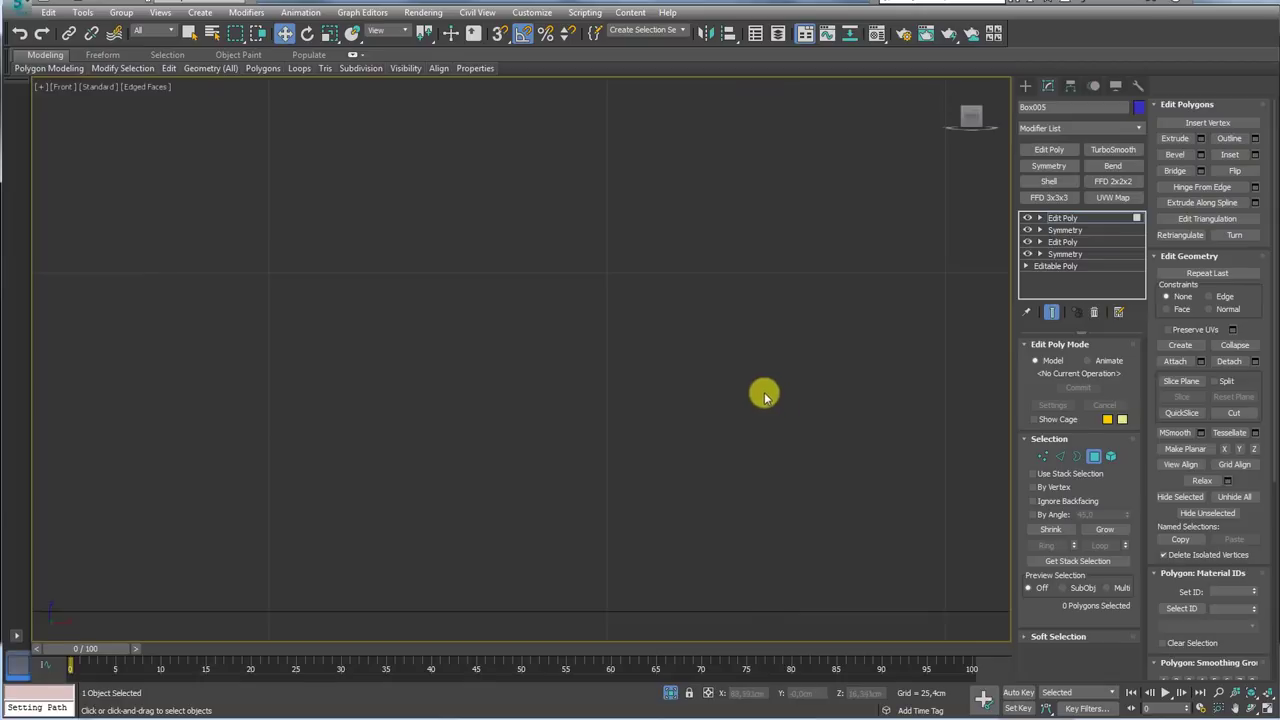
{"action": "key", "text": "z"}
{"action": "scroll", "coordinate": [763, 391], "scroll_direction": "down", "scroll_amount": 2}
{"action": "scroll", "coordinate": [733, 395], "scroll_direction": "down", "scroll_amount": 2}
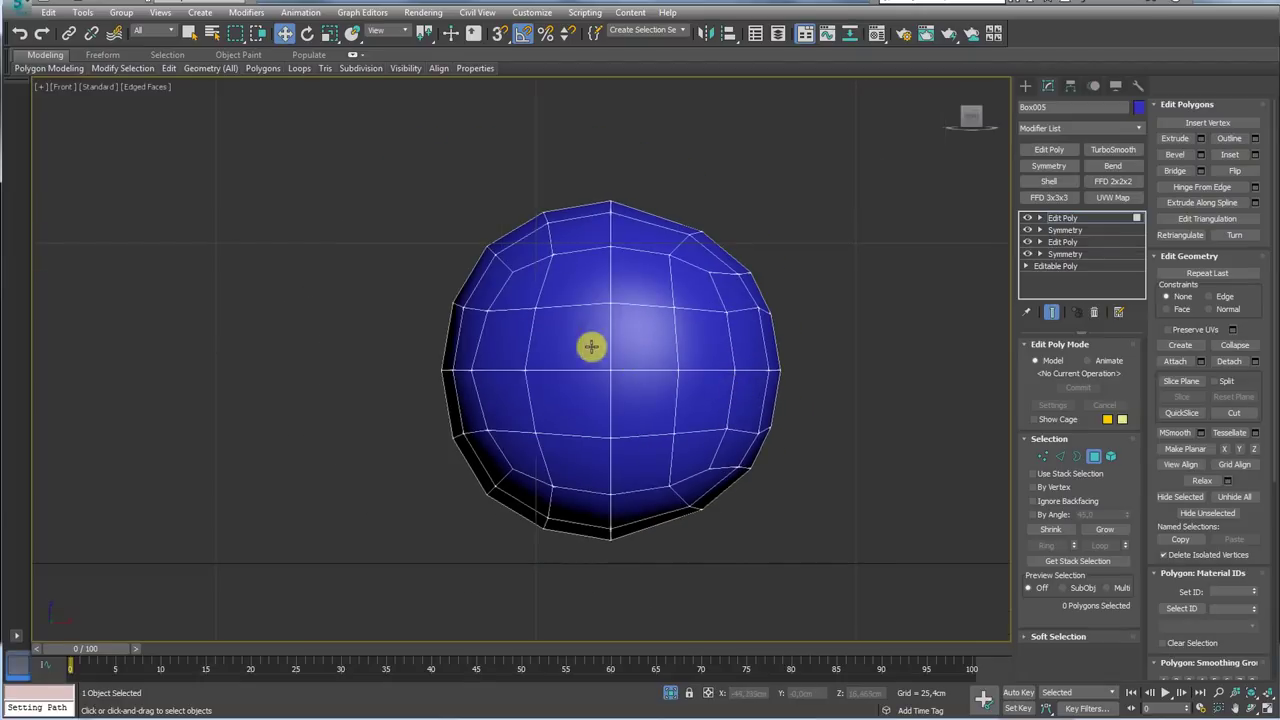
{"action": "left_click_drag", "start_coordinate": [795, 296], "coordinate": [525, 450]}
{"action": "mouse_move", "coordinate": [623, 449]}
{"action": "middle_mouse_down", "text": "alt"}
{"action": "mouse_move", "coordinate": [680, 449]}
{"action": "mouse_move", "coordinate": [560, 526]}
{"action": "mouse_move", "coordinate": [651, 441]}
{"action": "mouse_move", "coordinate": [646, 366]}
{"action": "middle_mouse_up", "text": "alt"}
{"action": "scroll", "coordinate": [620, 330], "scroll_direction": "up", "scroll_amount": 5}
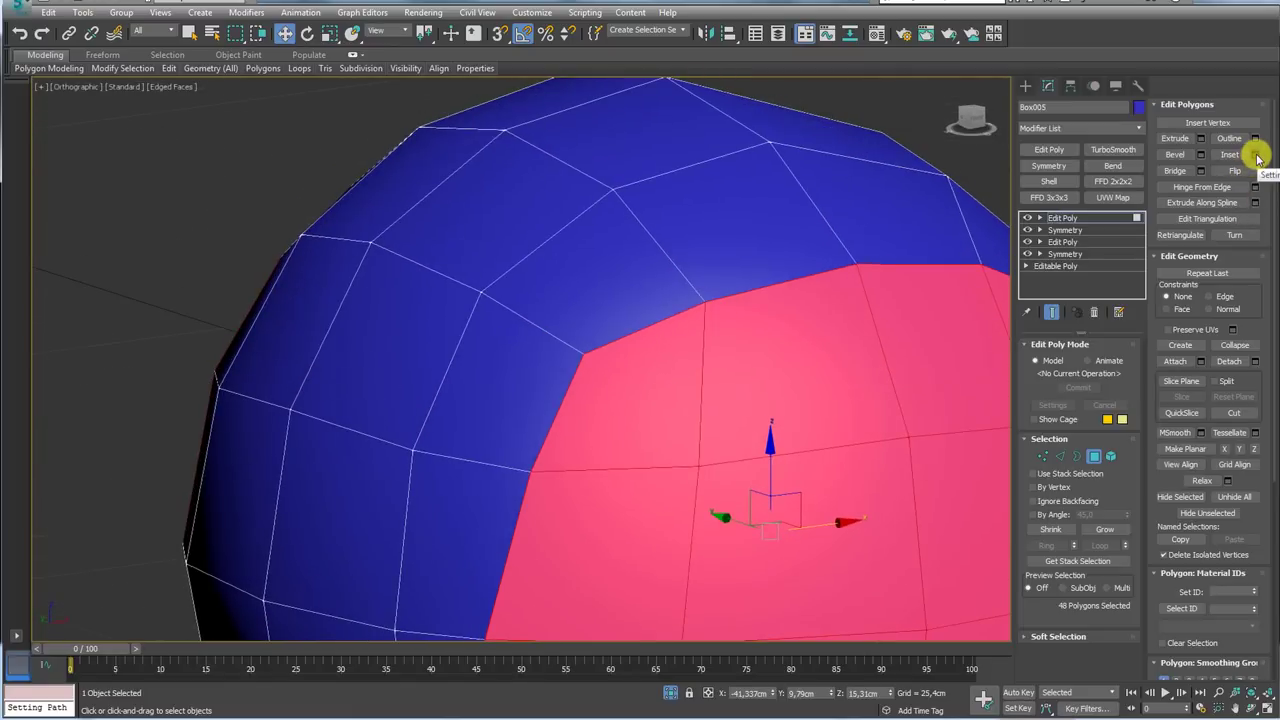
Inset the selected polygons as a Group by 0.119cm
{"action": "left_click", "coordinate": [1256, 155]}
{"action": "middle_click_drag", "start_coordinate": [837, 323], "coordinate": [563, 334], "text": "alt"}
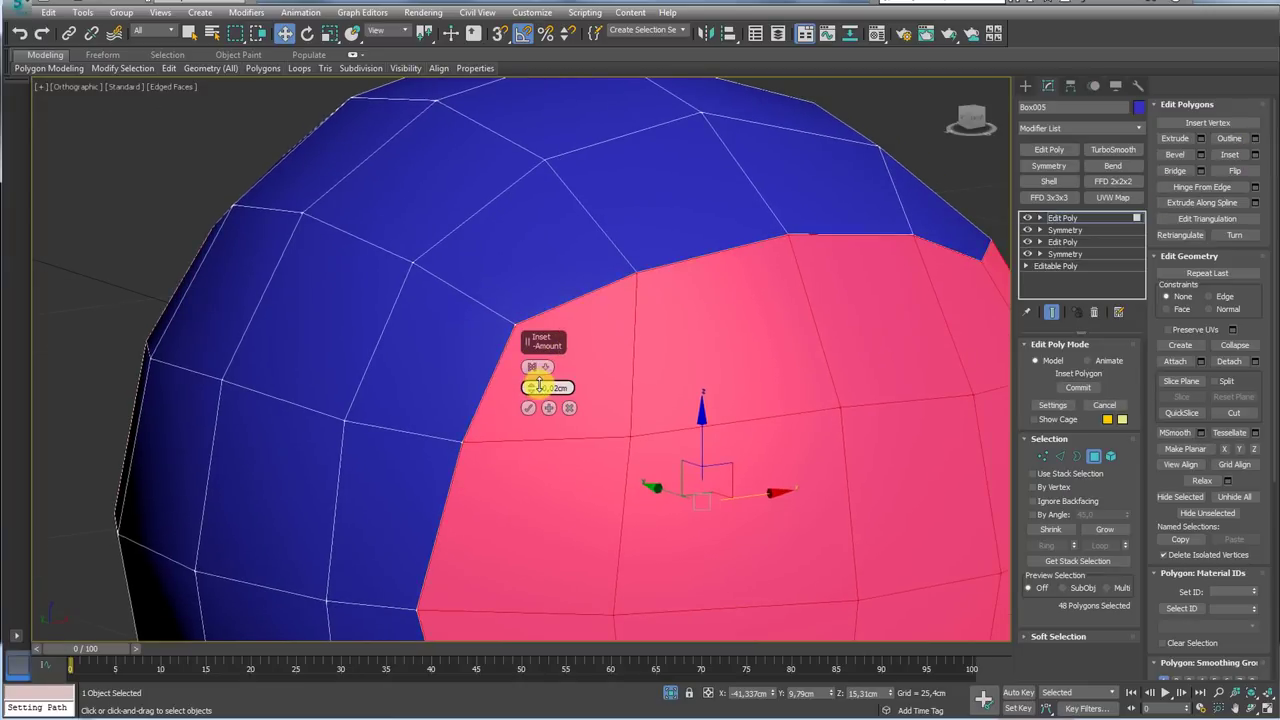
{"action": "left_click_drag", "start_coordinate": [539, 386], "coordinate": [543, 381]}
{"action": "left_click", "coordinate": [545, 369]}
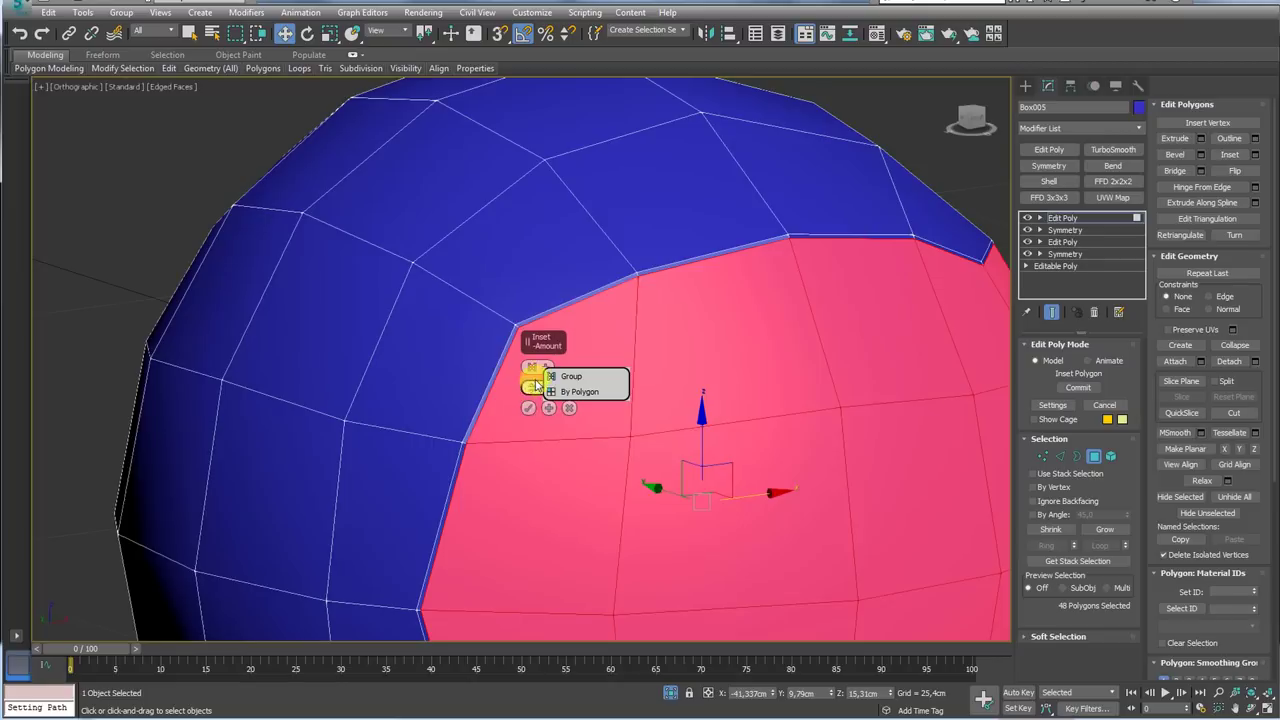
{"action": "left_click", "coordinate": [537, 385]}
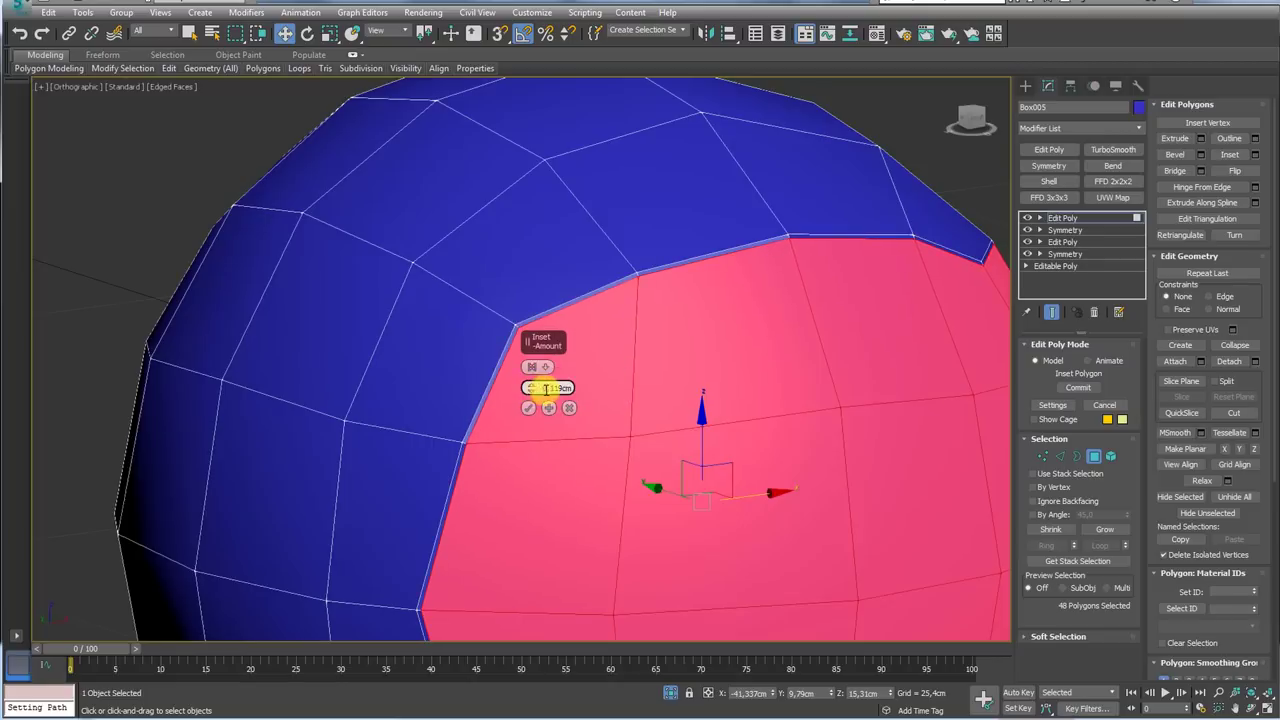
{"action": "left_click", "coordinate": [529, 410]}
{"action": "mouse_move", "coordinate": [529, 410]}
{"action": "middle_mouse_down", "text": "alt"}
{"action": "mouse_move", "coordinate": [600, 329]}
{"action": "mouse_move", "coordinate": [846, 385]}
{"action": "middle_mouse_up", "text": "alt"}
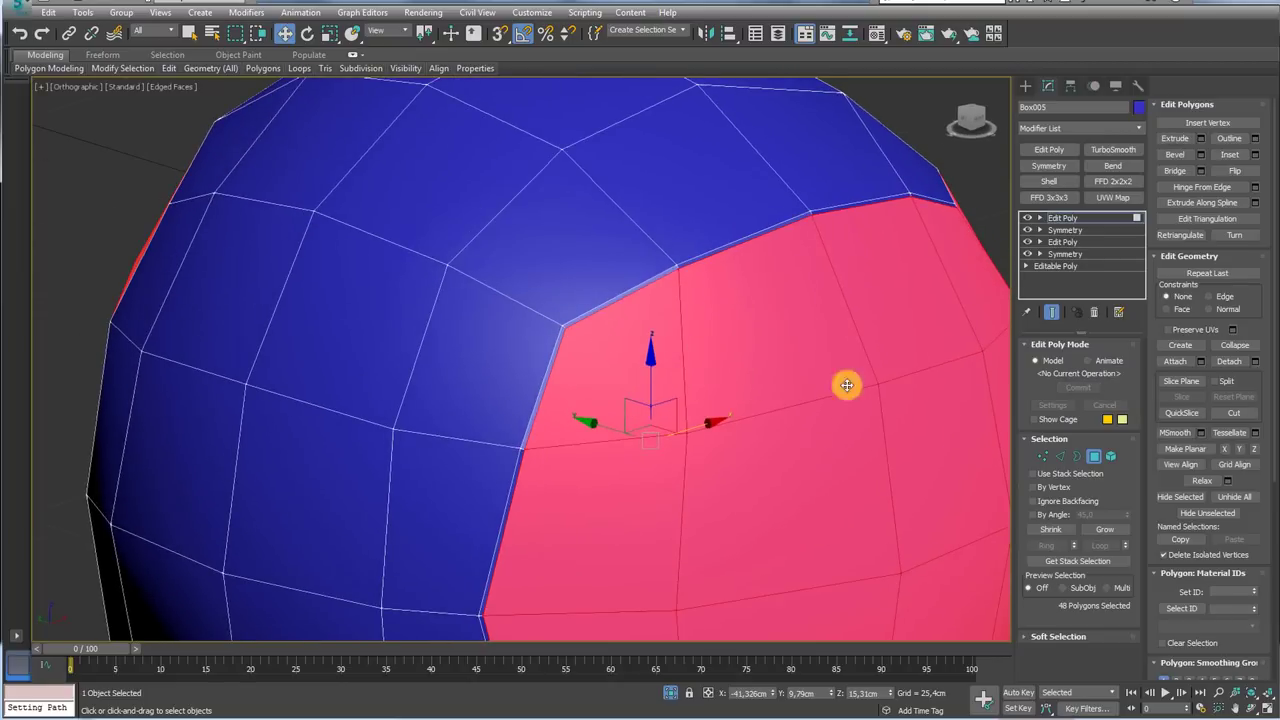
Grow the selection, invert it, and inset the opposite region as well
{"action": "left_click", "coordinate": [1095, 529]}
{"action": "middle_click_drag", "start_coordinate": [917, 438], "coordinate": [788, 419]}
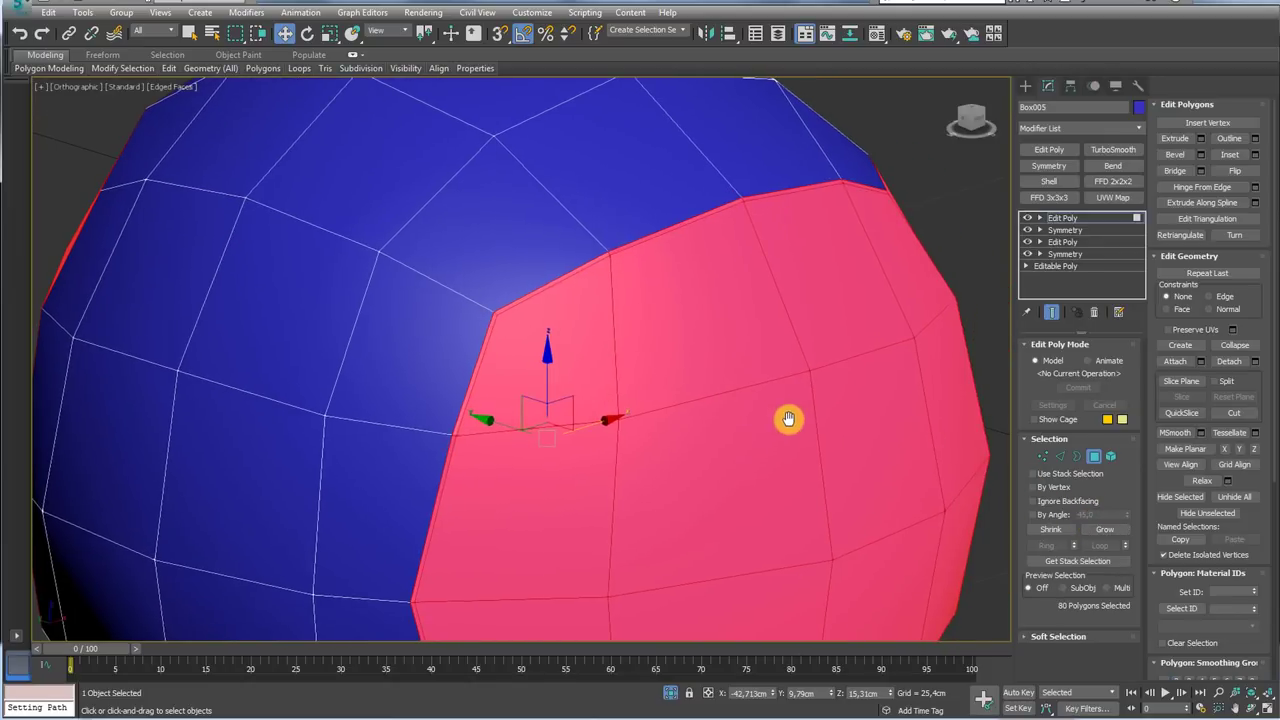
{"action": "key", "text": "ctrl+i"}
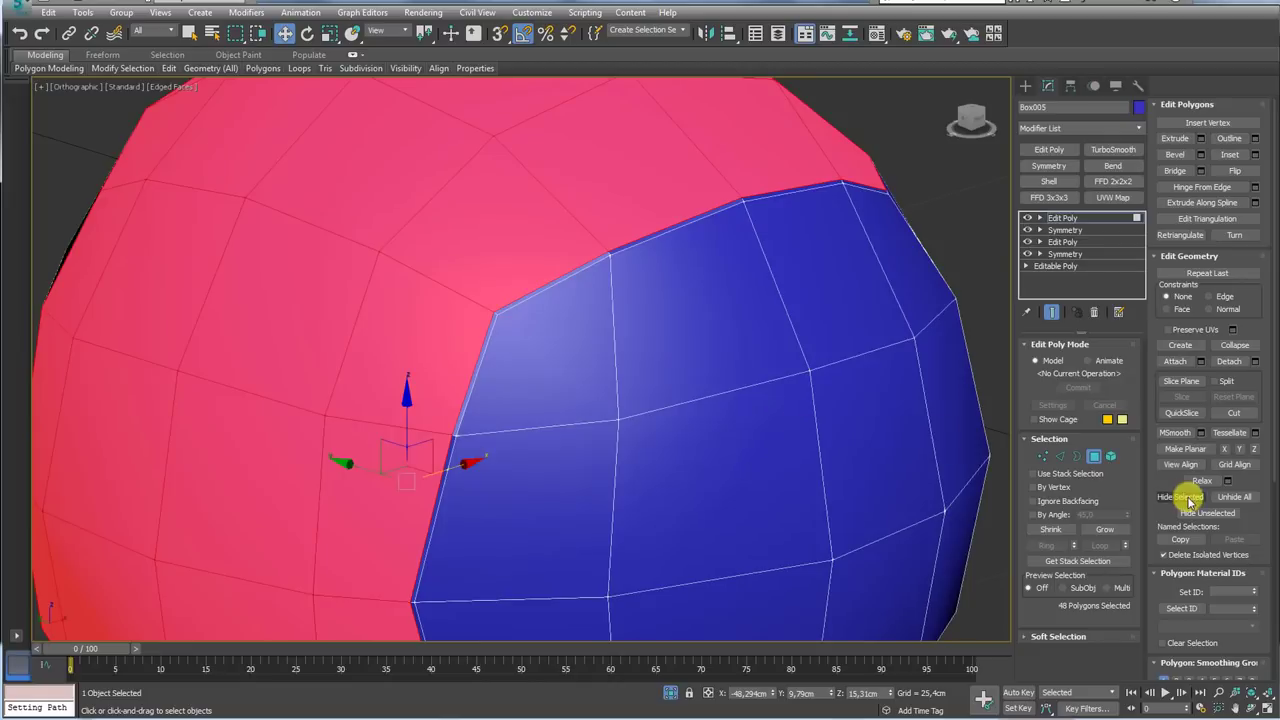
{"action": "left_click", "coordinate": [1236, 157]}
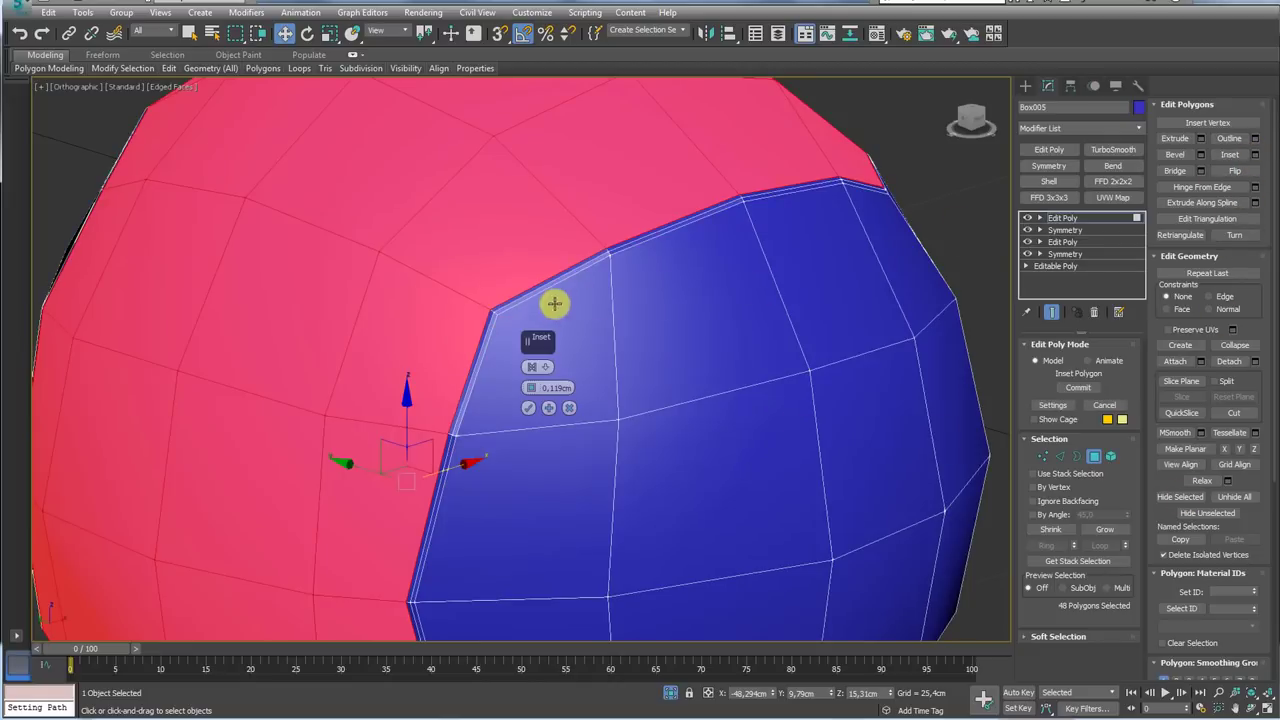
{"action": "left_click", "coordinate": [527, 408]}
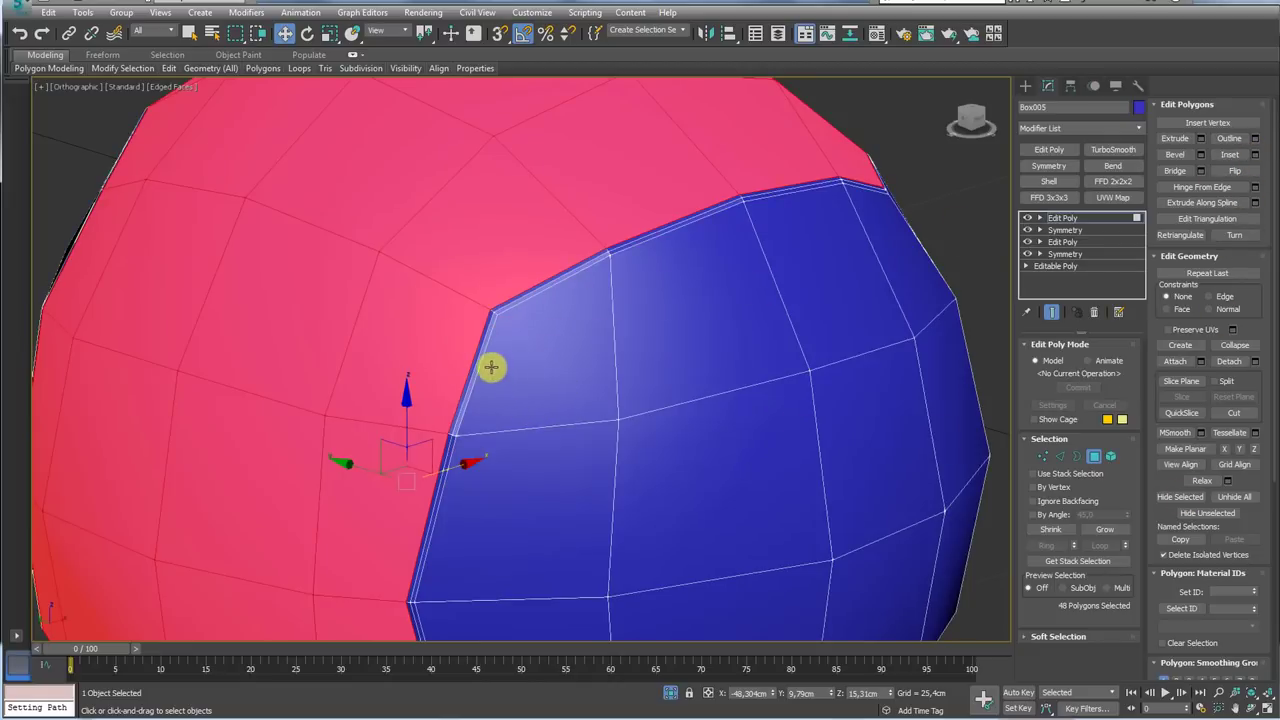
{"action": "middle_click_drag", "start_coordinate": [491, 366], "coordinate": [613, 378]}
Select the extra edge loop across the top of the ball and remove it
{"action": "left_click", "coordinate": [1060, 456]}
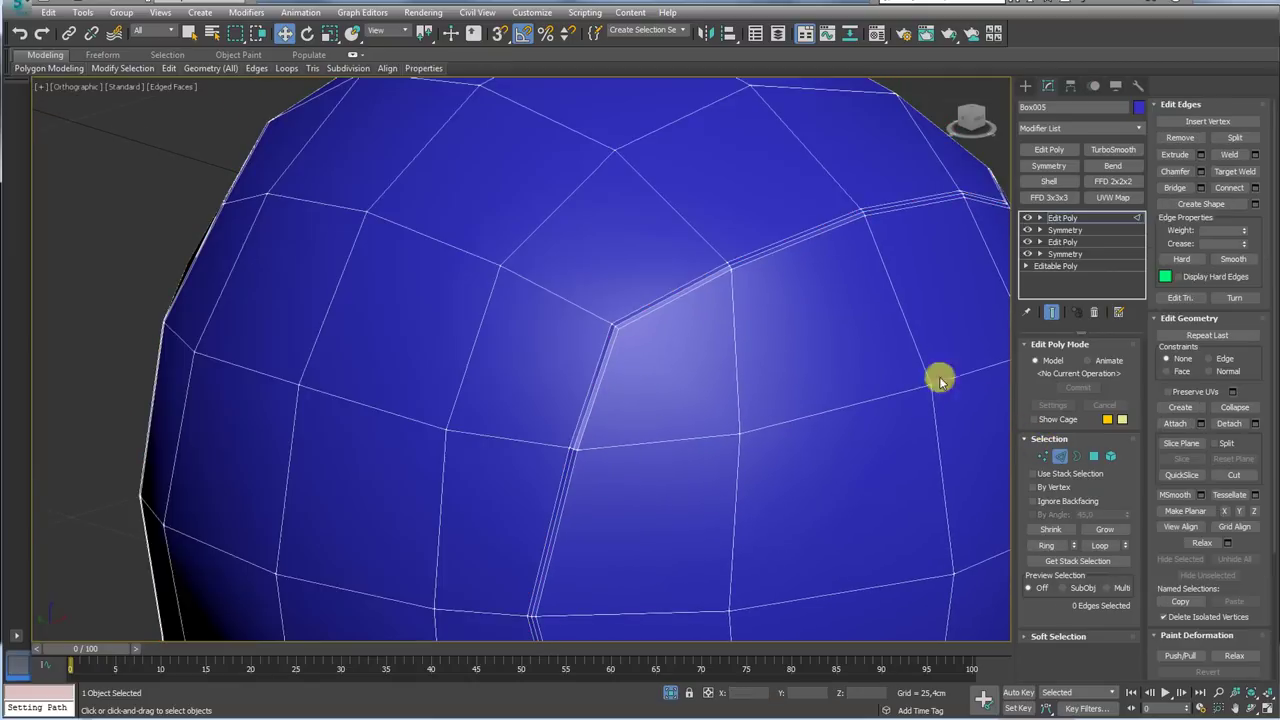
{"action": "scroll", "coordinate": [729, 317], "scroll_direction": "up", "scroll_amount": 1}
{"action": "scroll", "coordinate": [729, 317], "scroll_direction": "up", "scroll_amount": 3}
{"action": "left_click", "coordinate": [636, 312]}
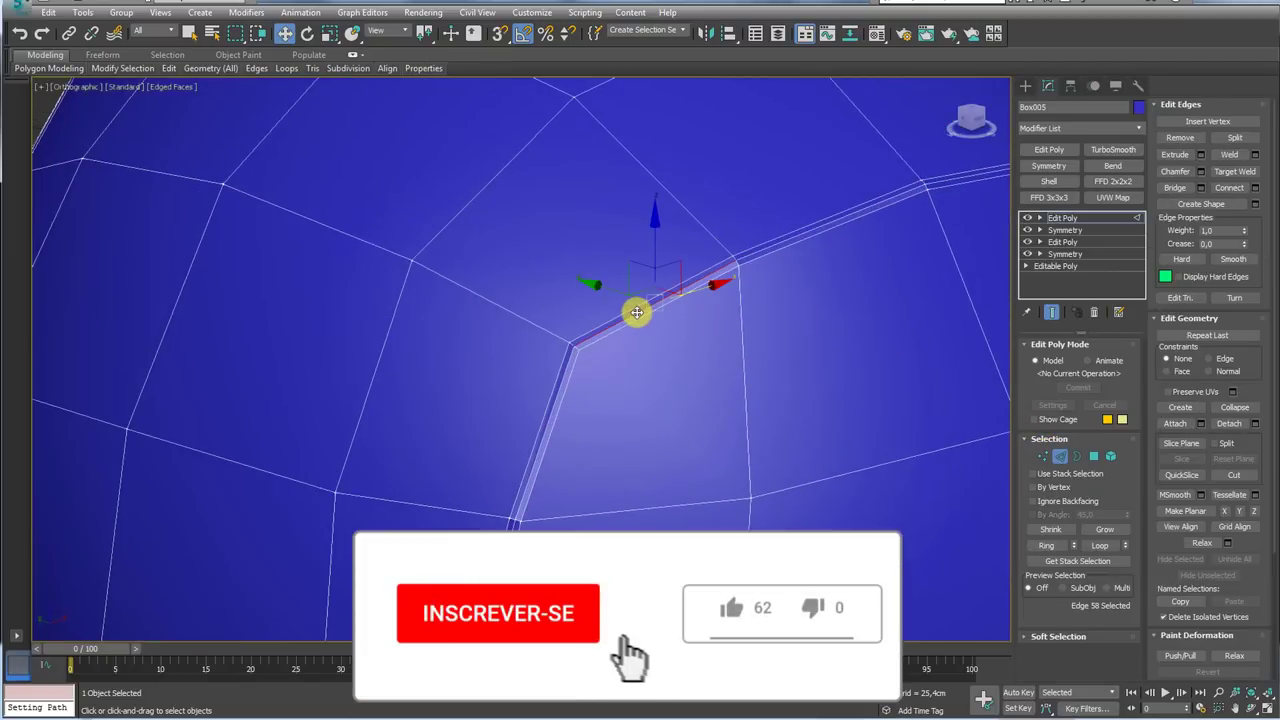
{"action": "double_click", "coordinate": [636, 312]}
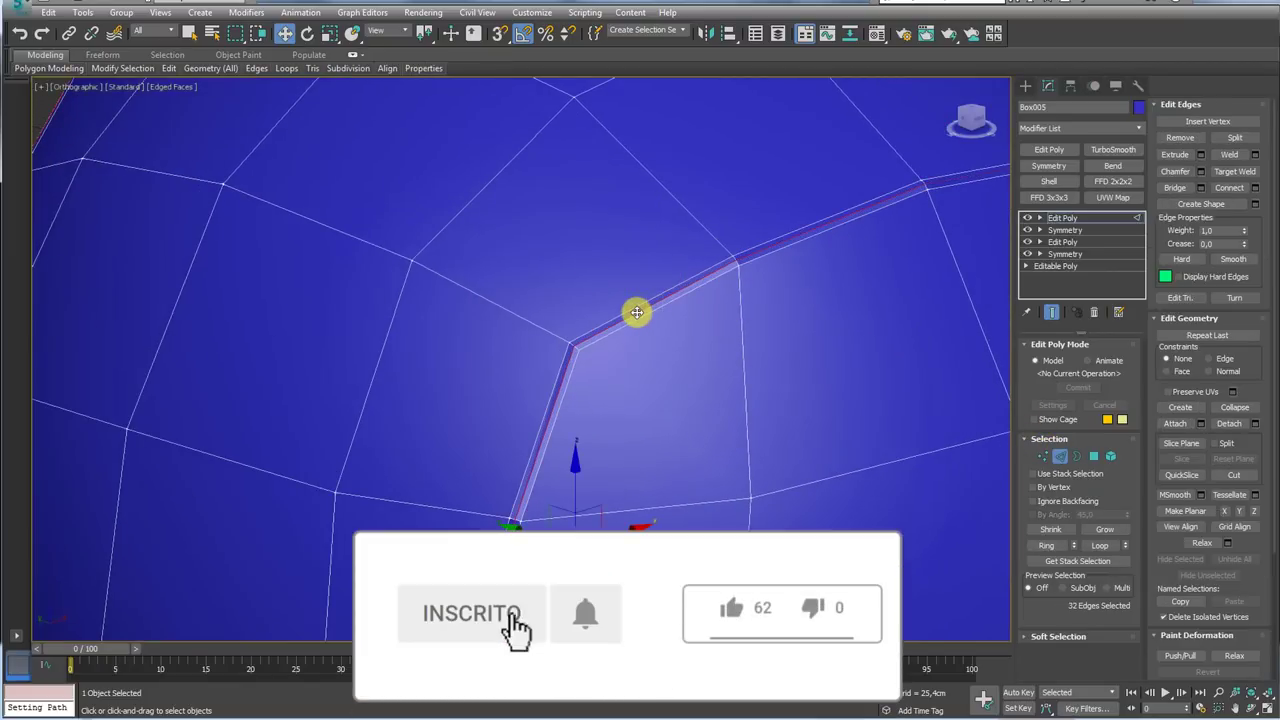
{"action": "left_click", "coordinate": [1180, 140]}
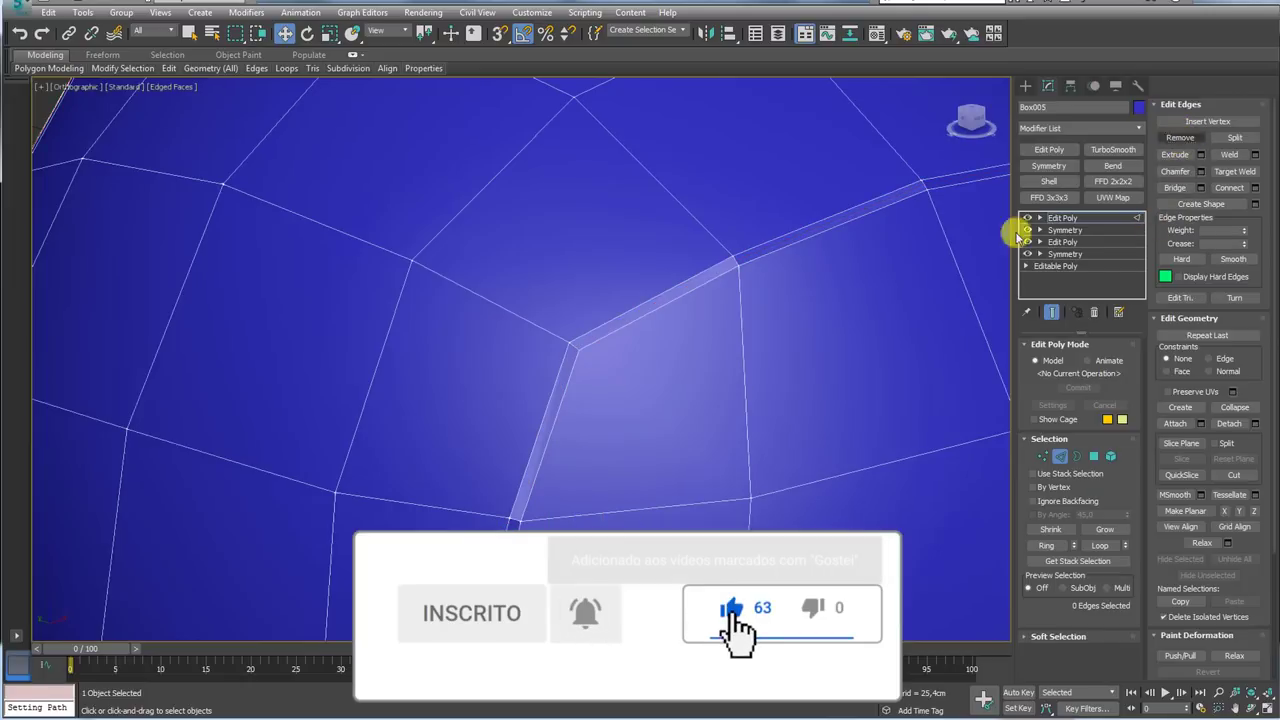
Check the whole ball from several angles and return to Edit Poly object level
{"action": "scroll", "coordinate": [957, 263], "scroll_direction": "down", "scroll_amount": 5}
{"action": "scroll", "coordinate": [923, 268], "scroll_direction": "down", "scroll_amount": 2}
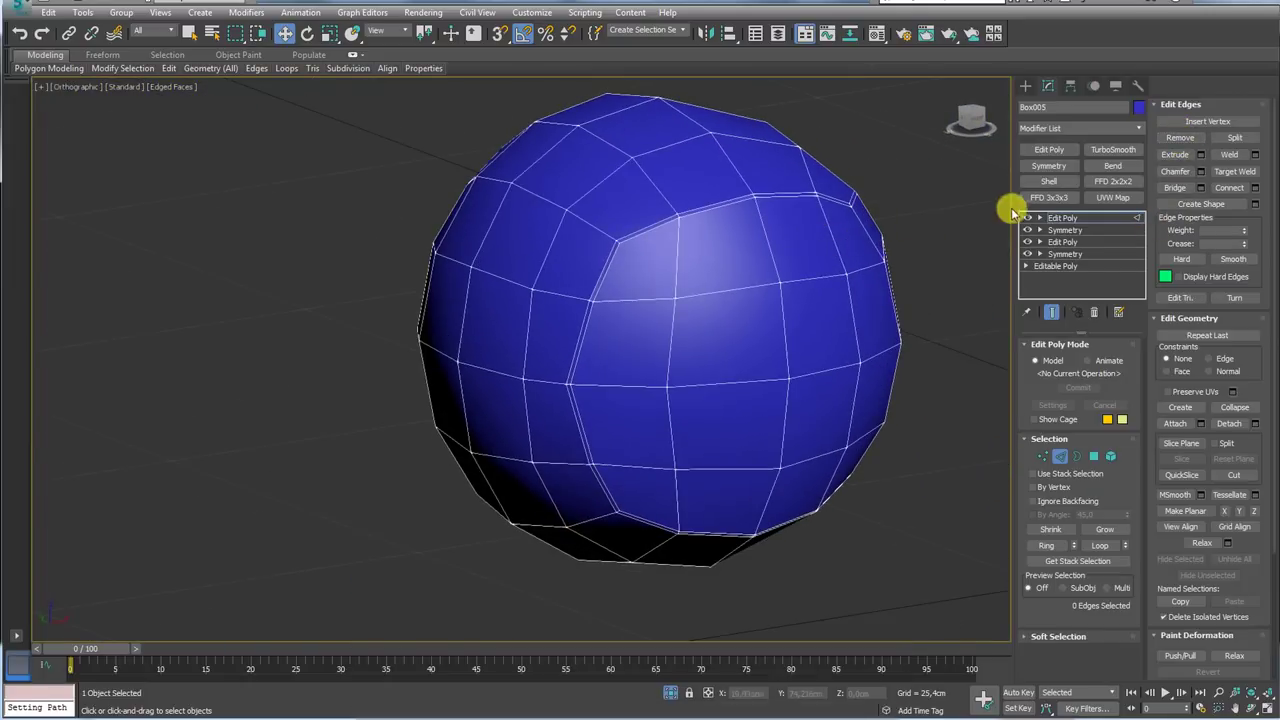
{"action": "mouse_move", "coordinate": [914, 285]}
{"action": "middle_mouse_down", "text": "alt"}
{"action": "mouse_move", "coordinate": [860, 263]}
{"action": "mouse_move", "coordinate": [766, 309]}
{"action": "mouse_move", "coordinate": [786, 314]}
{"action": "middle_mouse_up", "text": "alt"}
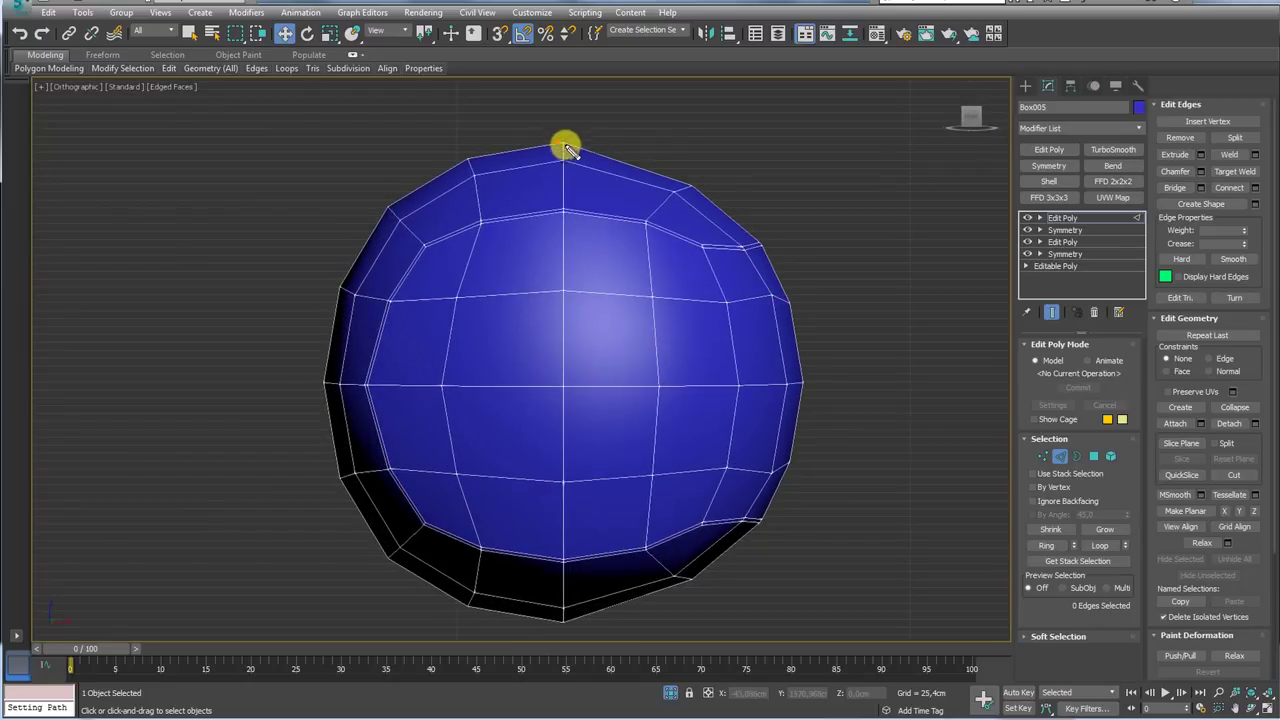
{"action": "left_click_drag", "start_coordinate": [565, 148], "coordinate": [791, 249]}
{"action": "mouse_move", "coordinate": [551, 146]}
{"action": "left_mouse_down"}
{"action": "mouse_move", "coordinate": [431, 177]}
{"action": "mouse_move", "coordinate": [336, 320]}
{"action": "mouse_move", "coordinate": [334, 388]}
{"action": "left_mouse_up"}
{"action": "left_click_drag", "start_coordinate": [556, 149], "coordinate": [780, 251]}
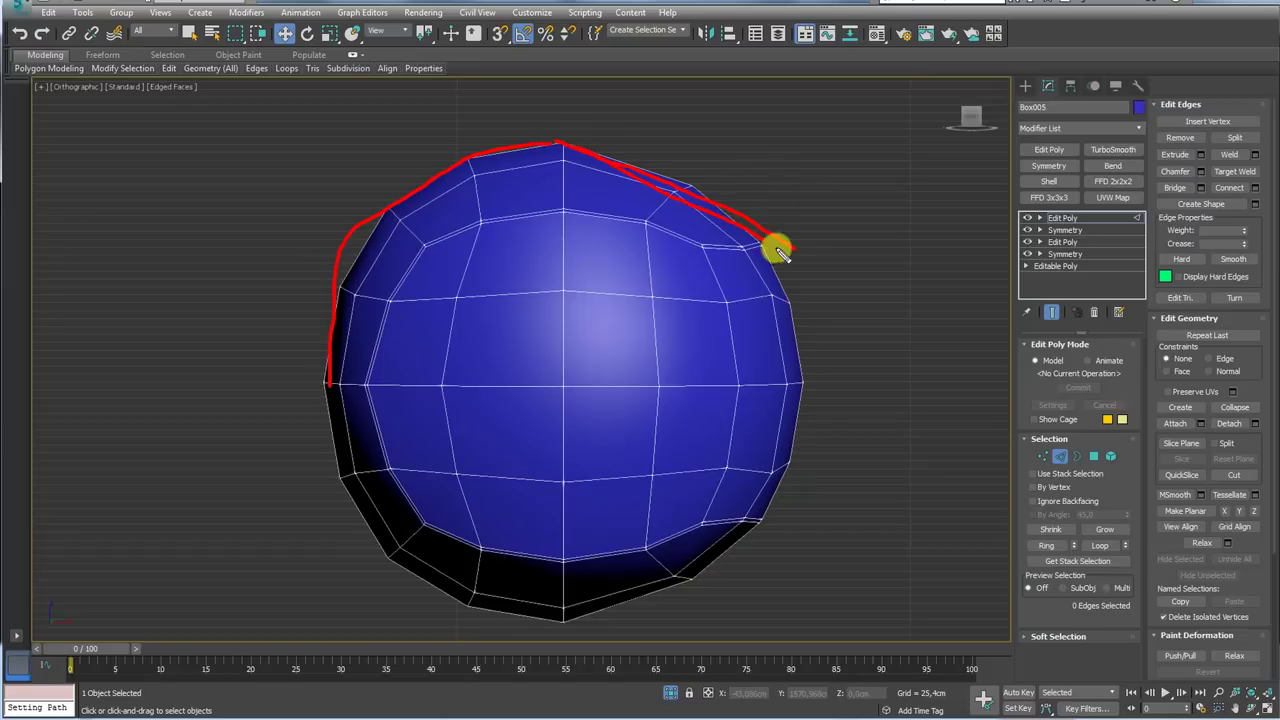
{"action": "left_click", "coordinate": [1063, 217]}
Apply a 100 percent Spherify modifier to Box005, toggling it to compare the rounding
{"action": "middle_click_drag", "start_coordinate": [686, 251], "coordinate": [606, 163], "text": "alt"}
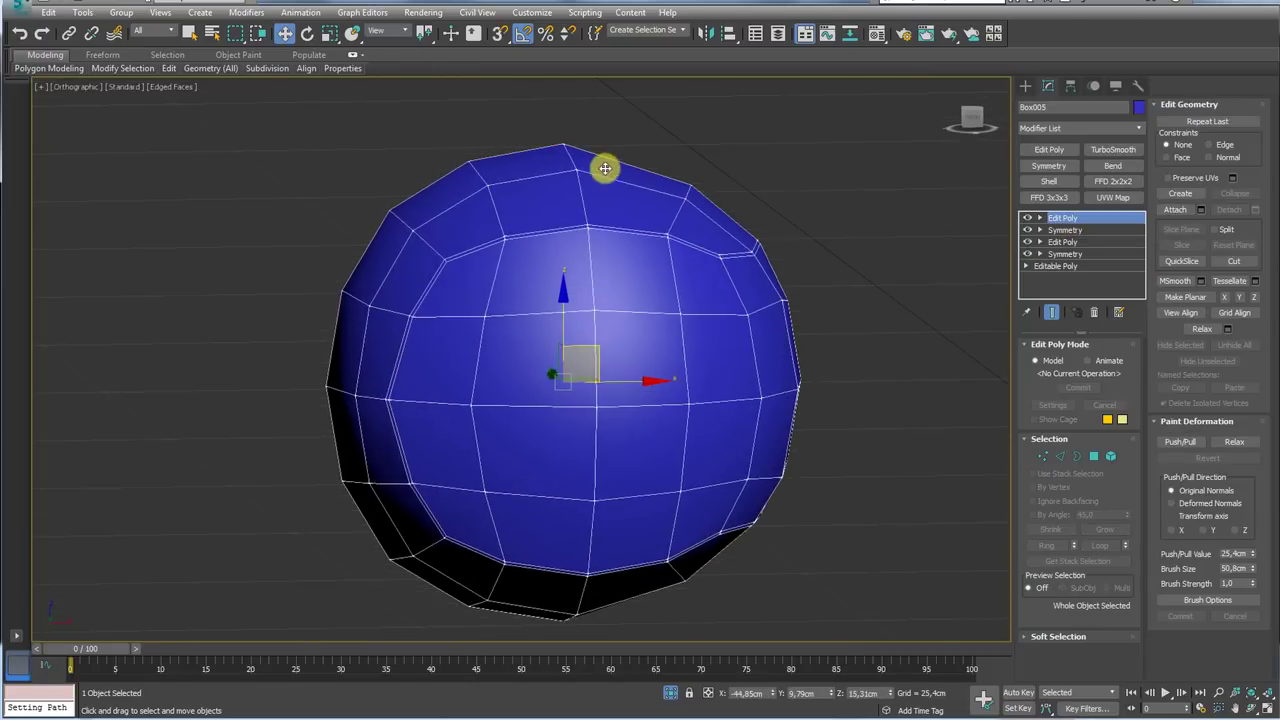
{"action": "left_click_drag", "start_coordinate": [600, 146], "coordinate": [800, 282]}
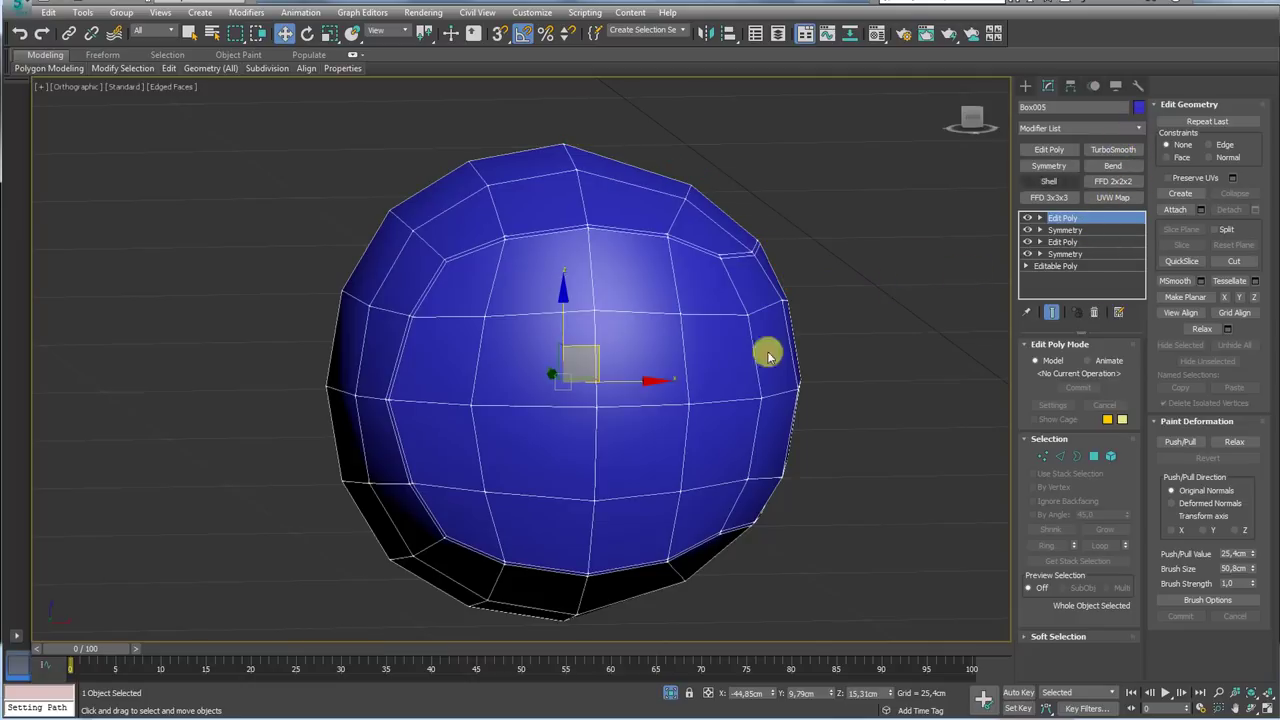
{"action": "left_click", "coordinate": [1138, 128]}
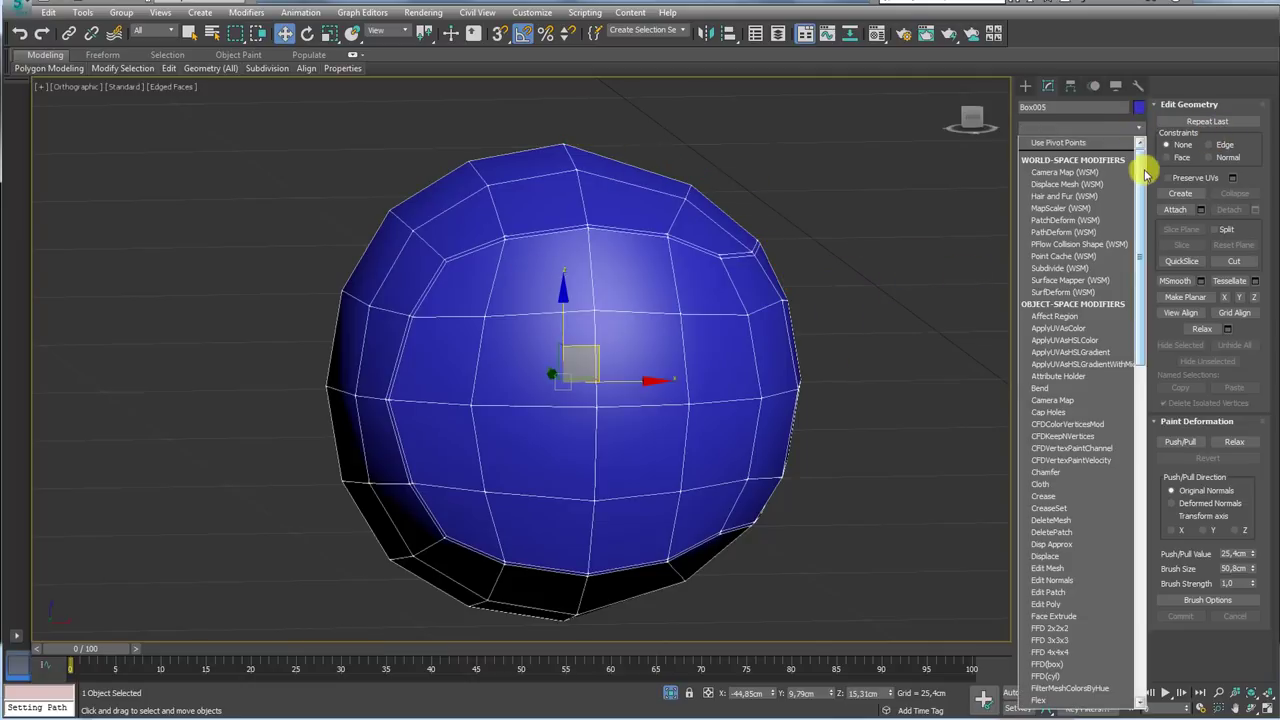
{"action": "left_click_drag", "start_coordinate": [1143, 163], "coordinate": [1120, 529]}
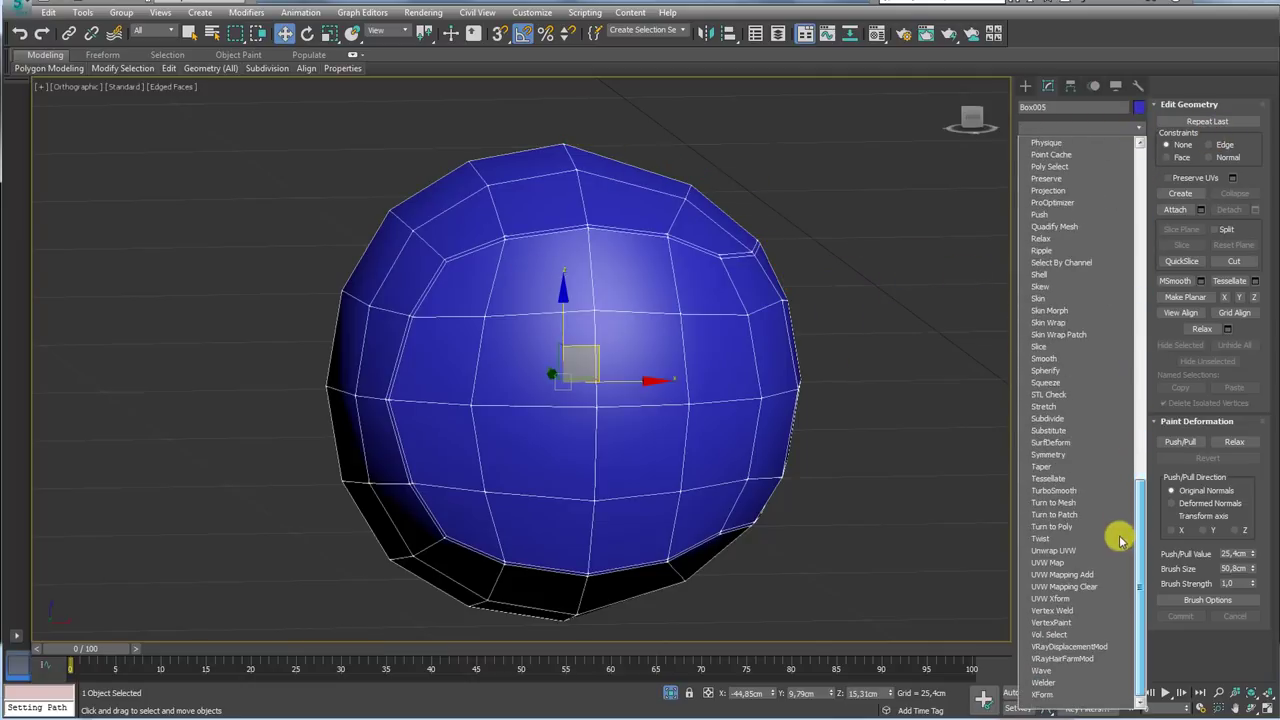
{"action": "left_click", "coordinate": [1053, 374]}
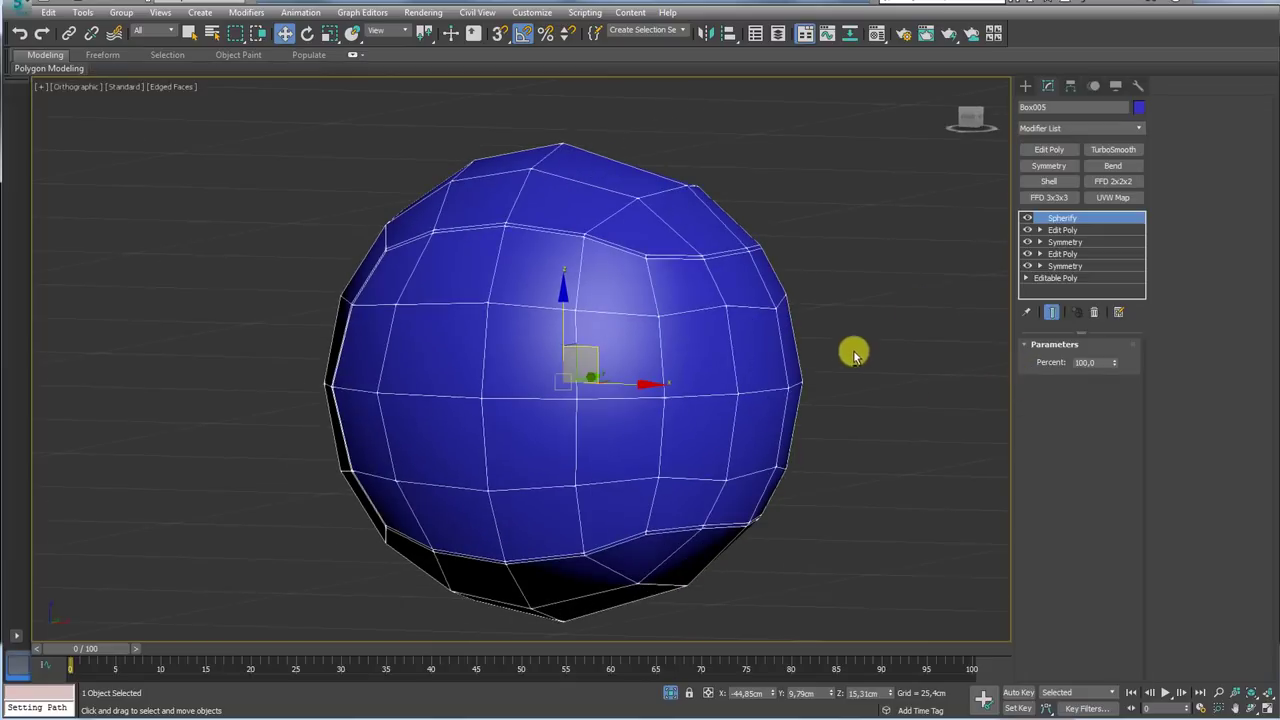
{"action": "left_click", "coordinate": [1027, 219]}
{"action": "left_click", "coordinate": [1027, 219]}
{"action": "left_click", "coordinate": [1027, 219]}
{"action": "left_click", "coordinate": [1027, 219]}
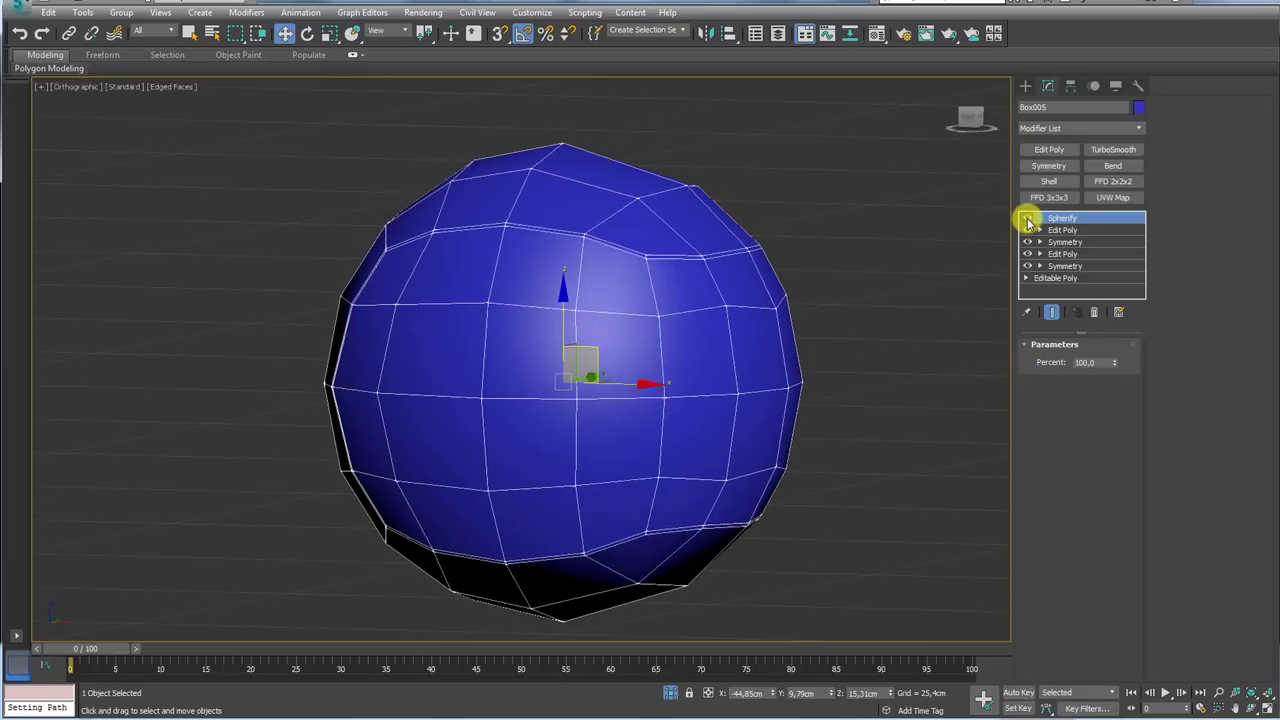
{"action": "left_click", "coordinate": [1027, 219]}
{"action": "left_click", "coordinate": [1027, 219]}
Add a new Edit Poly modifier above the Spherify
{"action": "middle_click_drag", "start_coordinate": [849, 258], "coordinate": [889, 264], "text": "alt"}
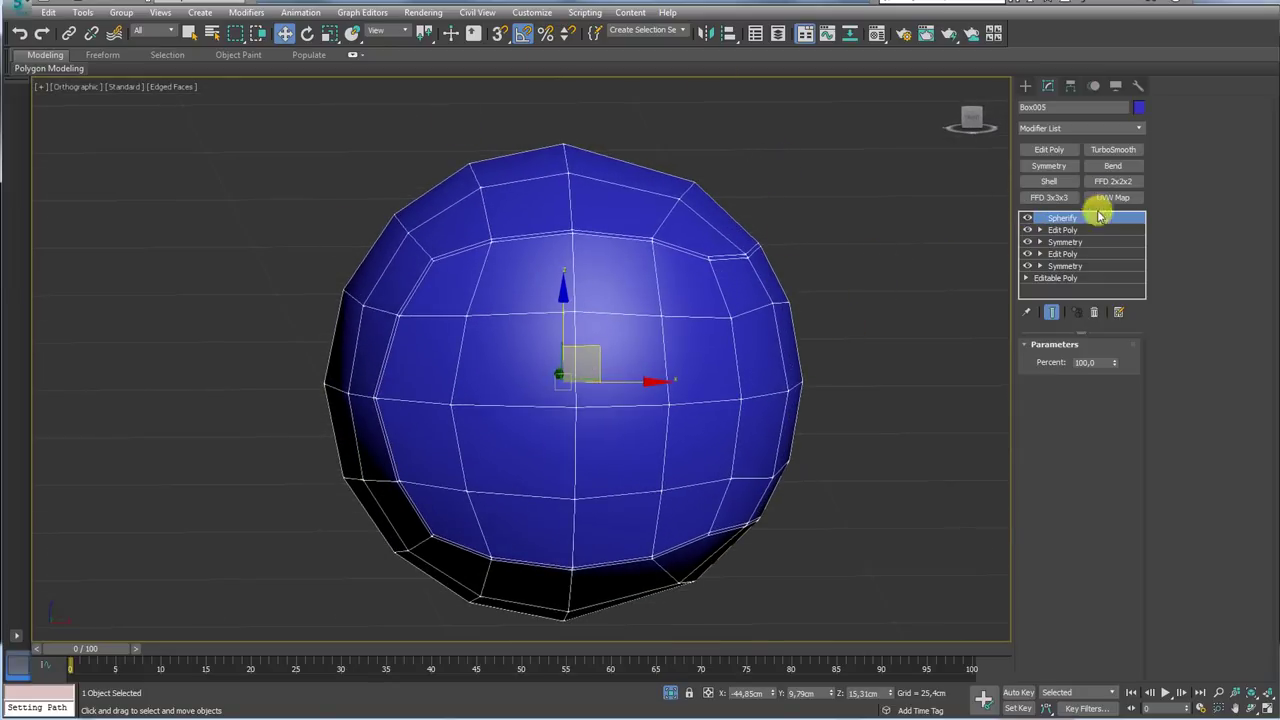
{"action": "left_click", "coordinate": [1049, 150]}
{"action": "mouse_move", "coordinate": [886, 251]}
{"action": "middle_mouse_down", "text": "alt"}
{"action": "mouse_move", "coordinate": [786, 286]}
{"action": "mouse_move", "coordinate": [871, 271]}
{"action": "mouse_move", "coordinate": [895, 290]}
{"action": "middle_mouse_up", "text": "alt"}
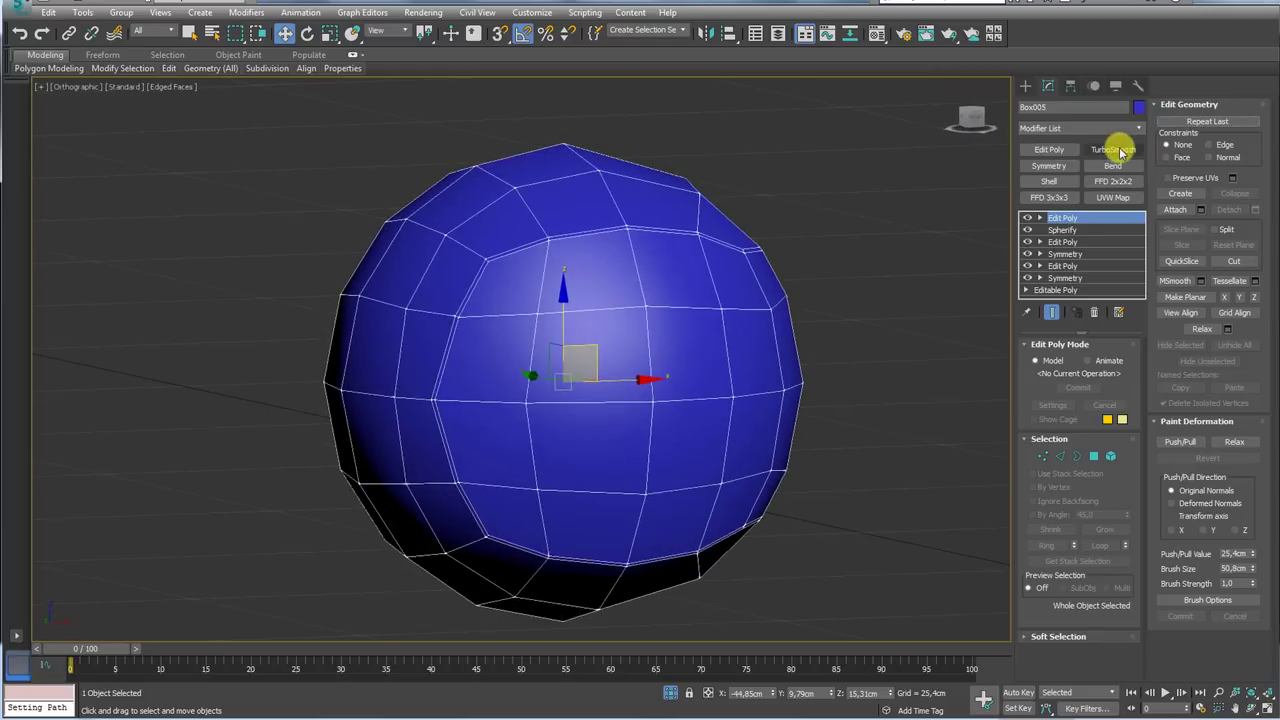
Set TurboSmooth to 1 iteration, comparing wireframe and shaded views with F3/F4
{"action": "middle_click_drag", "start_coordinate": [808, 293], "coordinate": [967, 337], "text": "alt"}
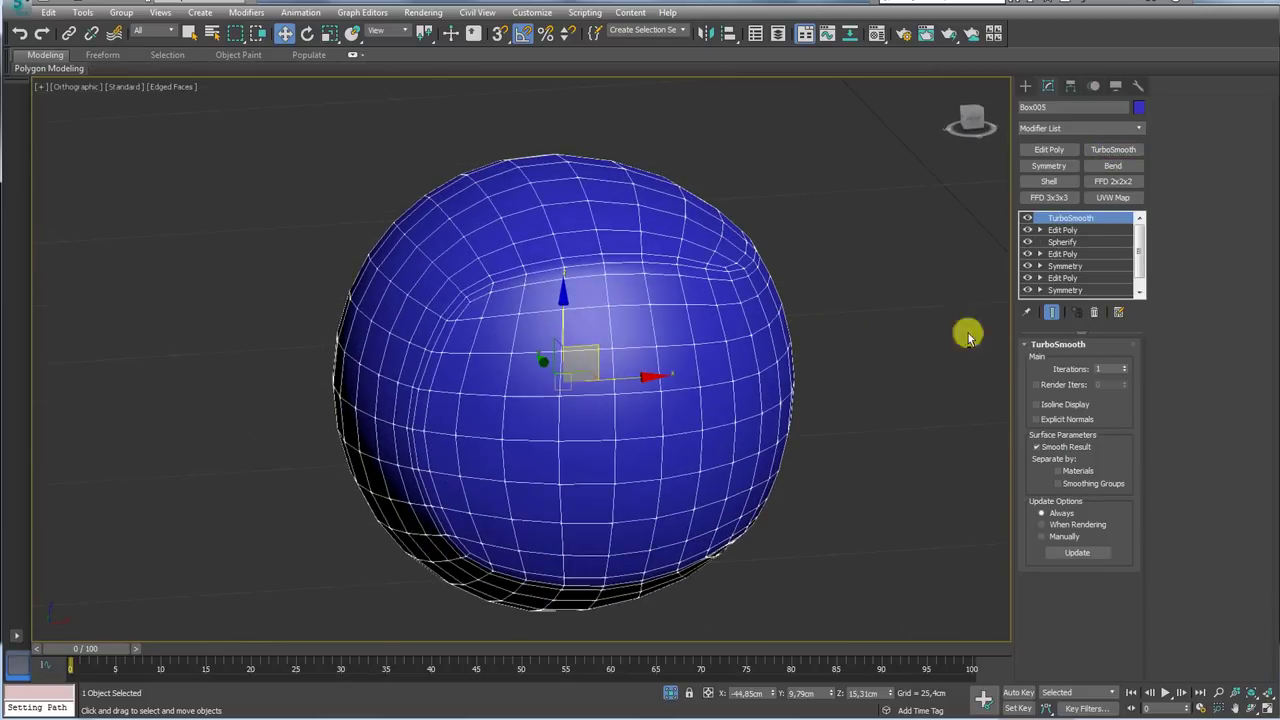
{"action": "middle_click_drag", "start_coordinate": [817, 368], "coordinate": [831, 386], "text": "alt"}
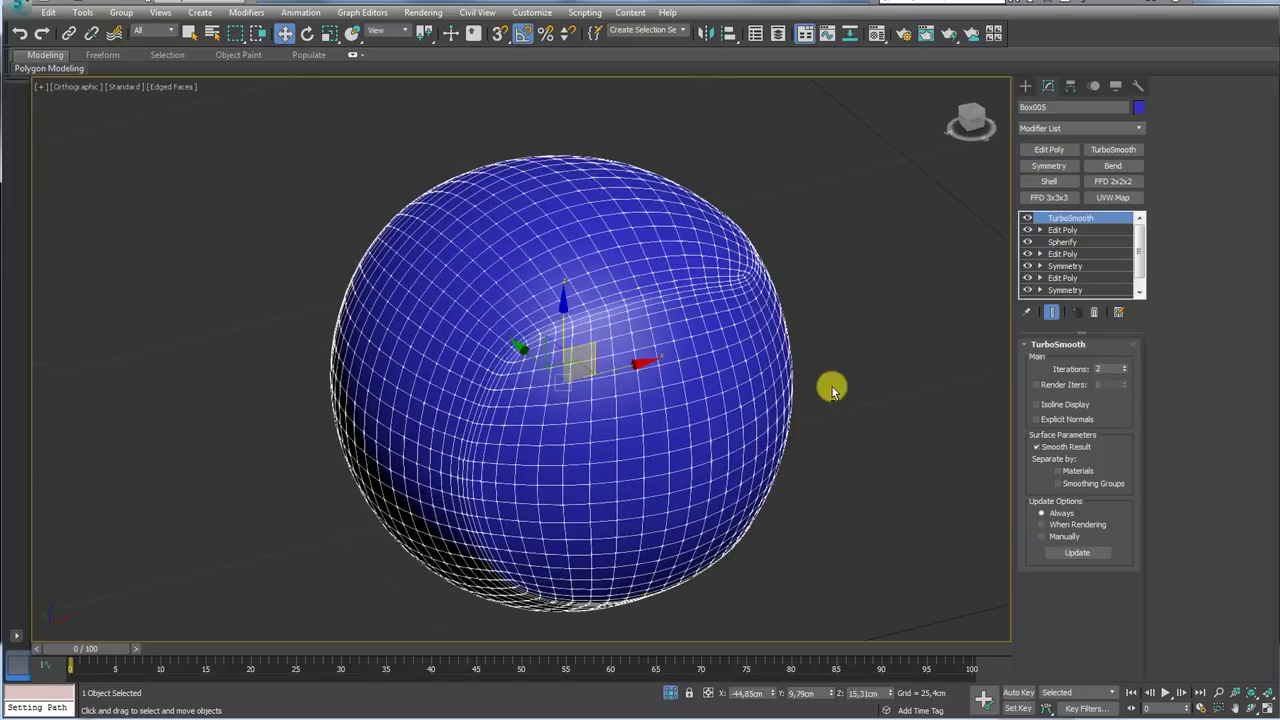
{"action": "key", "text": "F4"}
{"action": "mouse_move", "coordinate": [749, 390]}
{"action": "middle_mouse_down", "text": "alt"}
{"action": "mouse_move", "coordinate": [809, 320]}
{"action": "mouse_move", "coordinate": [763, 297]}
{"action": "middle_mouse_up", "text": "alt"}
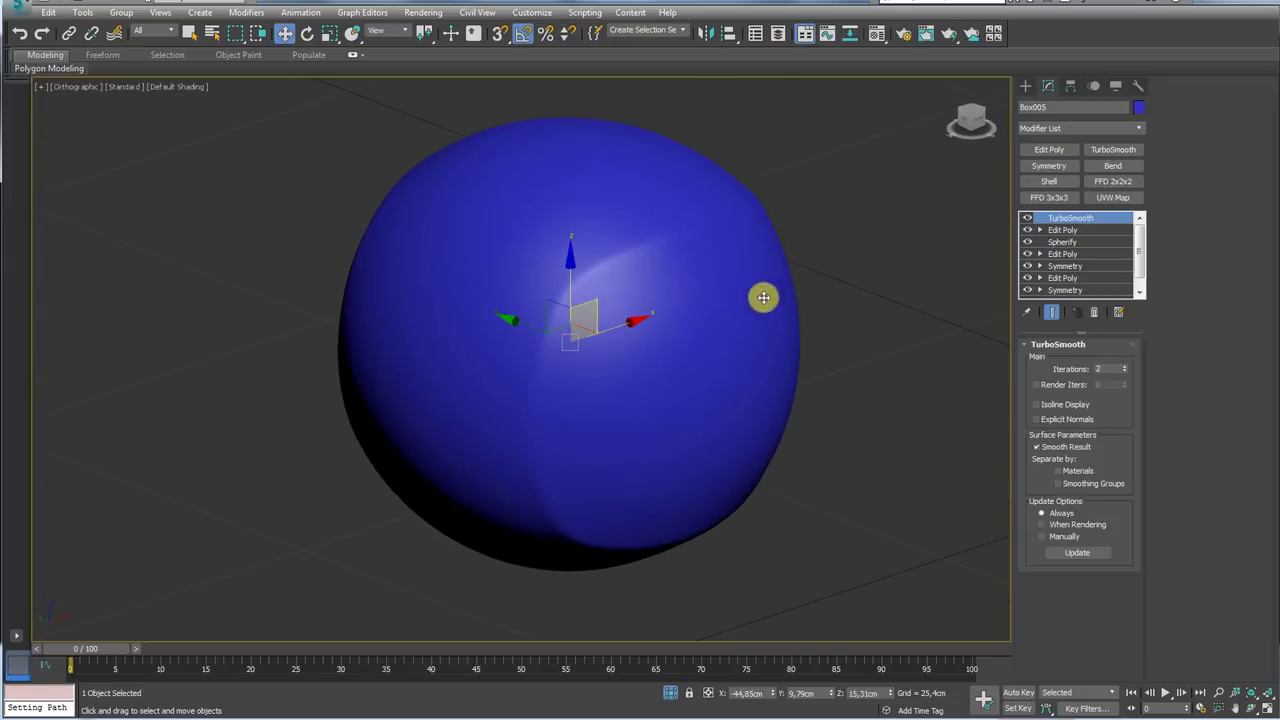
{"action": "mouse_move", "coordinate": [712, 235]}
{"action": "left_mouse_down"}
{"action": "mouse_move", "coordinate": [571, 286]}
{"action": "mouse_move", "coordinate": [543, 406]}
{"action": "left_mouse_up"}
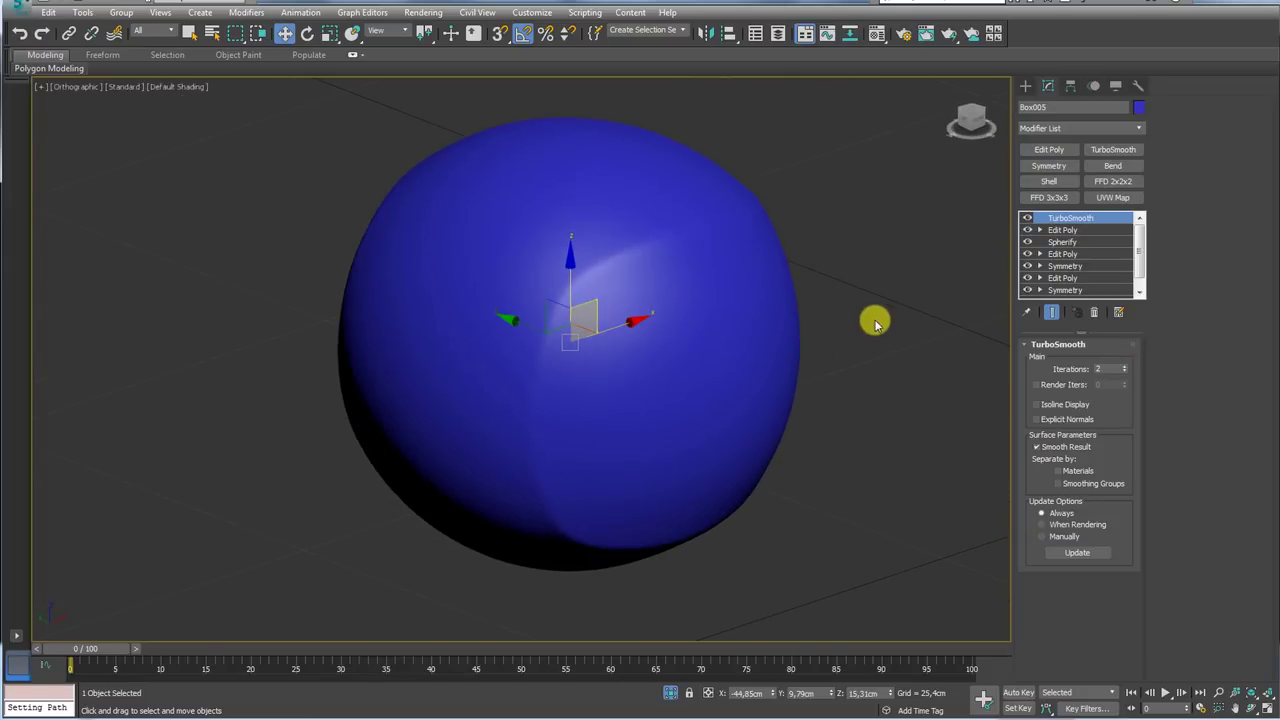
{"action": "key", "text": "F3"}
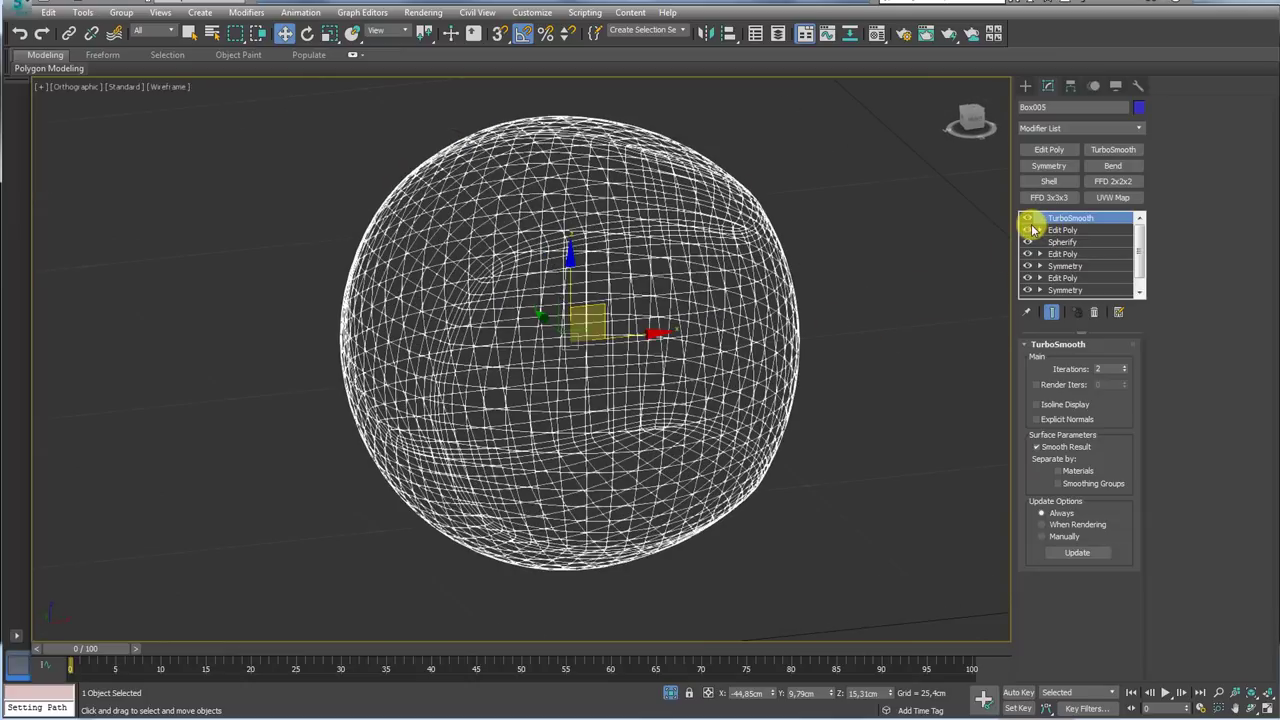
{"action": "key", "text": "F3"}
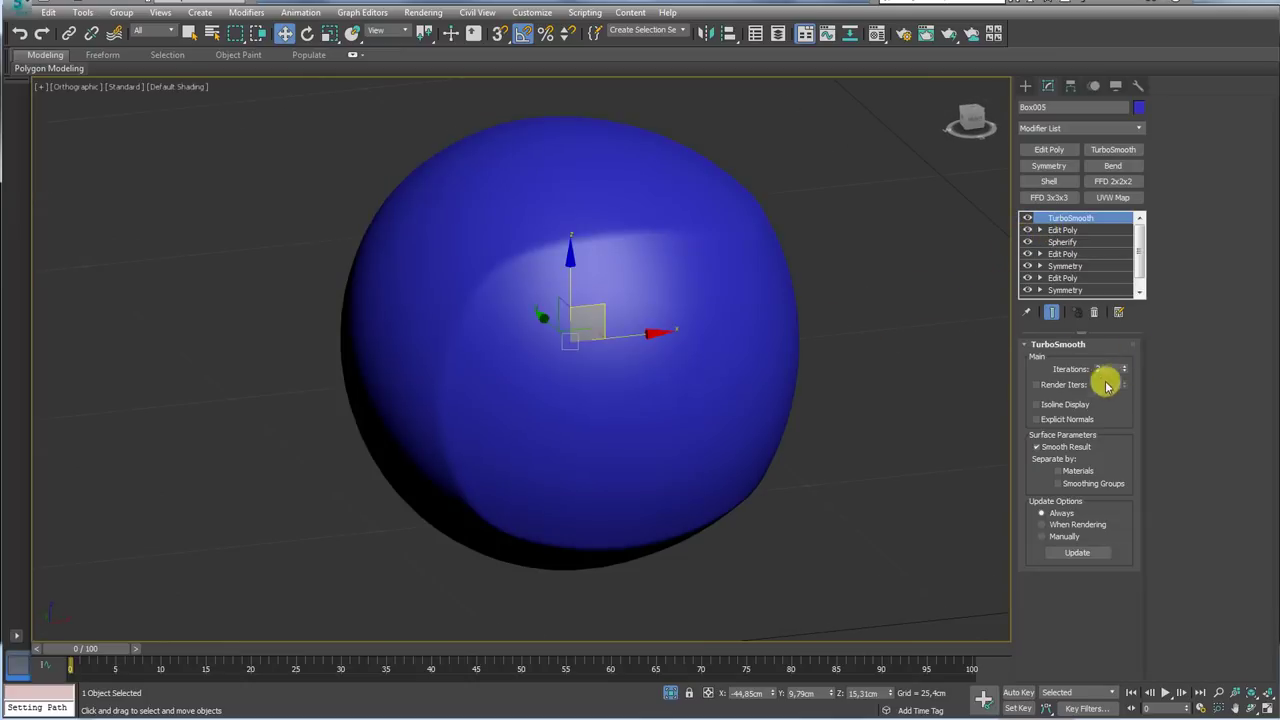
{"action": "key", "text": "F4"}
{"action": "left_click", "coordinate": [1124, 374]}
{"action": "left_click", "coordinate": [1125, 374]}
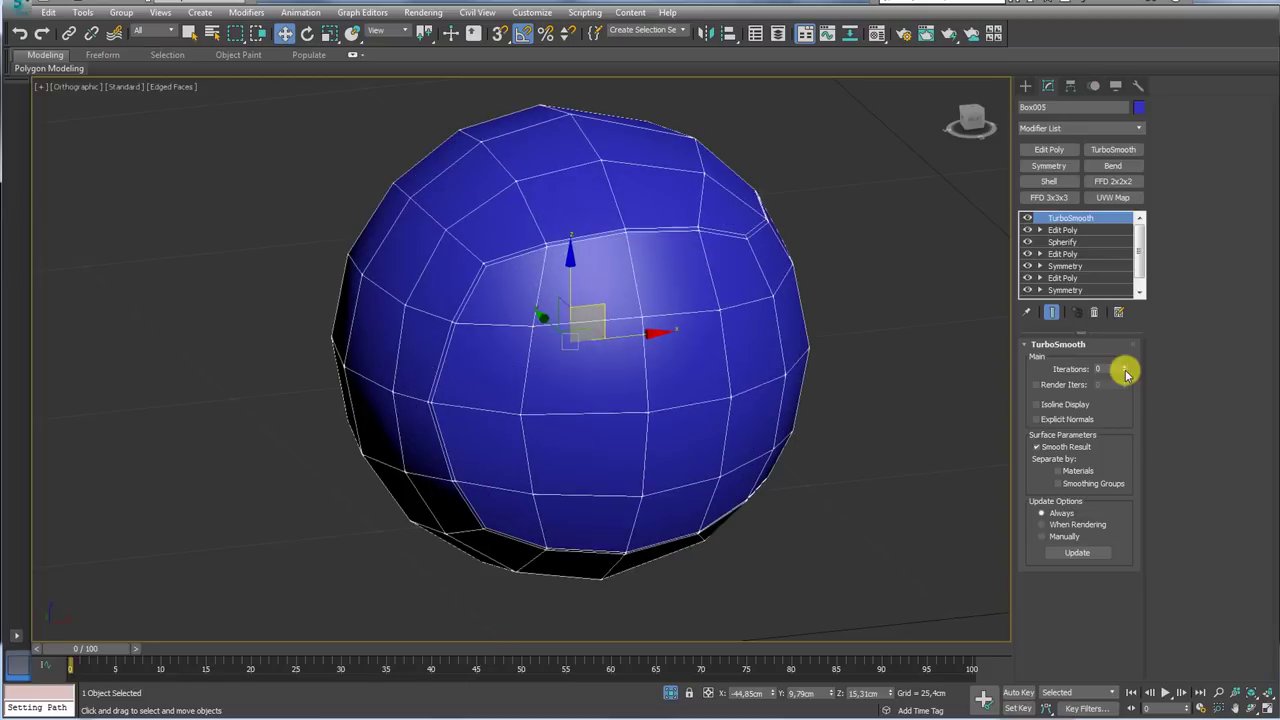
{"action": "left_click", "coordinate": [1125, 367]}
{"action": "middle_click_drag", "start_coordinate": [812, 333], "coordinate": [1020, 288], "text": "alt"}
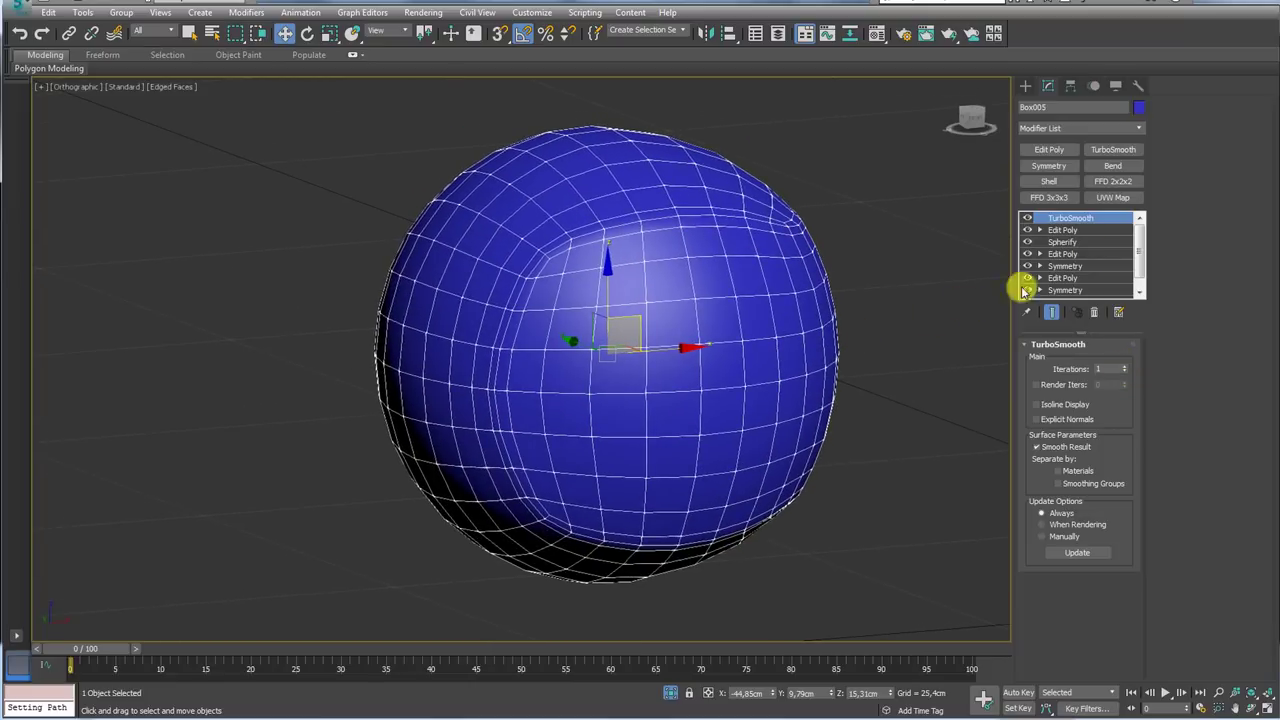
Add a second Spherify modifier at 100 percent above the TurboSmooth
{"action": "left_click", "coordinate": [1141, 148]}
{"action": "left_click_drag", "start_coordinate": [1139, 150], "coordinate": [1143, 523]}
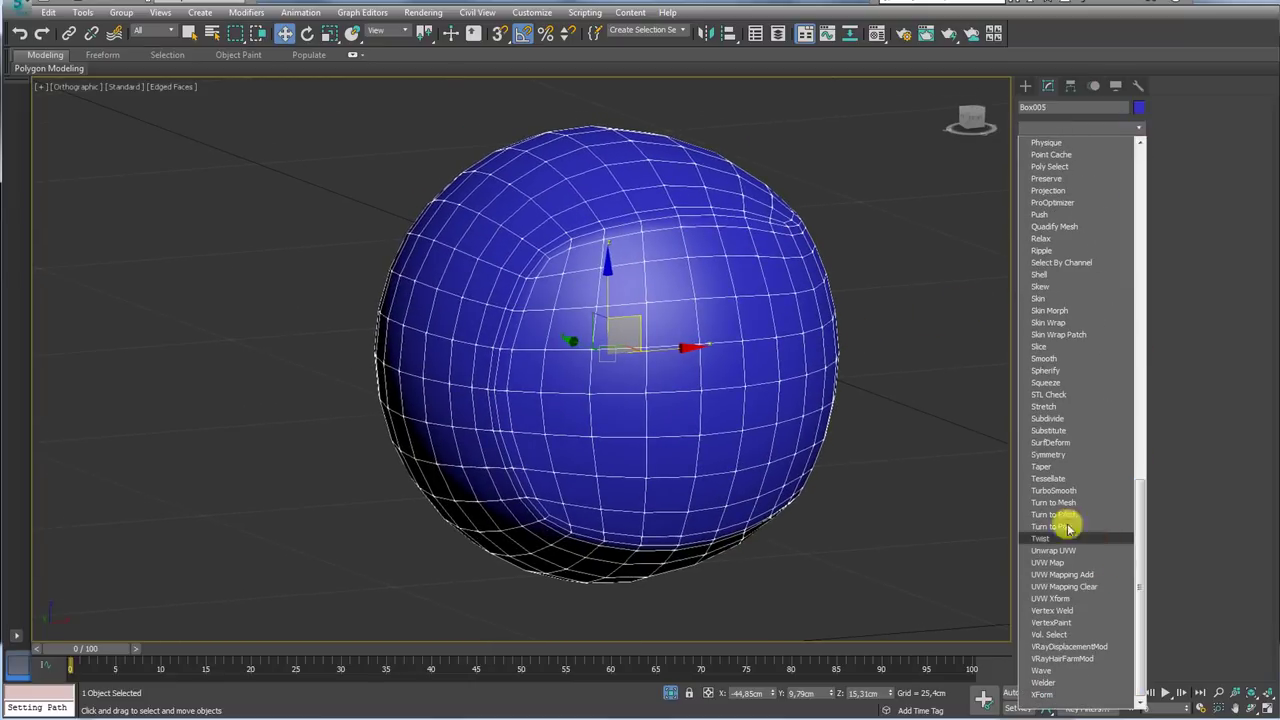
{"action": "left_click", "coordinate": [1046, 370]}
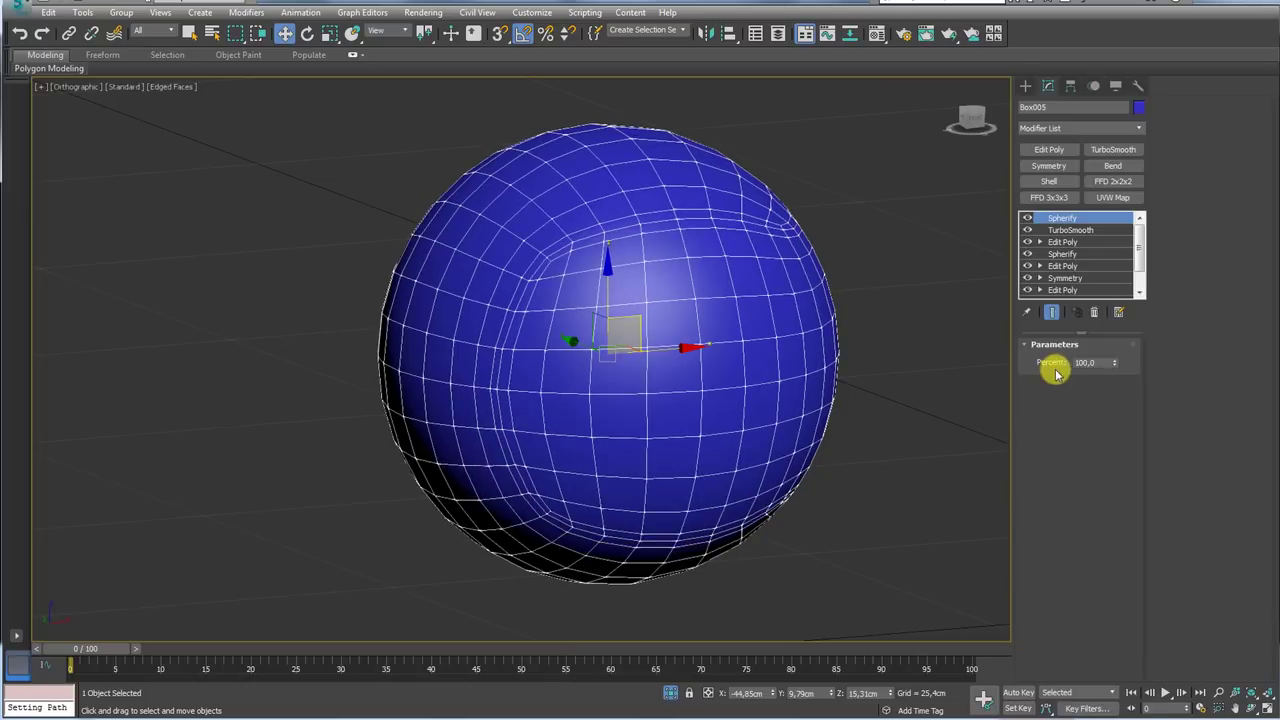
{"action": "mouse_move", "coordinate": [840, 338]}
{"action": "middle_mouse_down", "text": "alt"}
{"action": "mouse_move", "coordinate": [823, 317]}
{"action": "mouse_move", "coordinate": [856, 340]}
{"action": "middle_mouse_up", "text": "alt"}
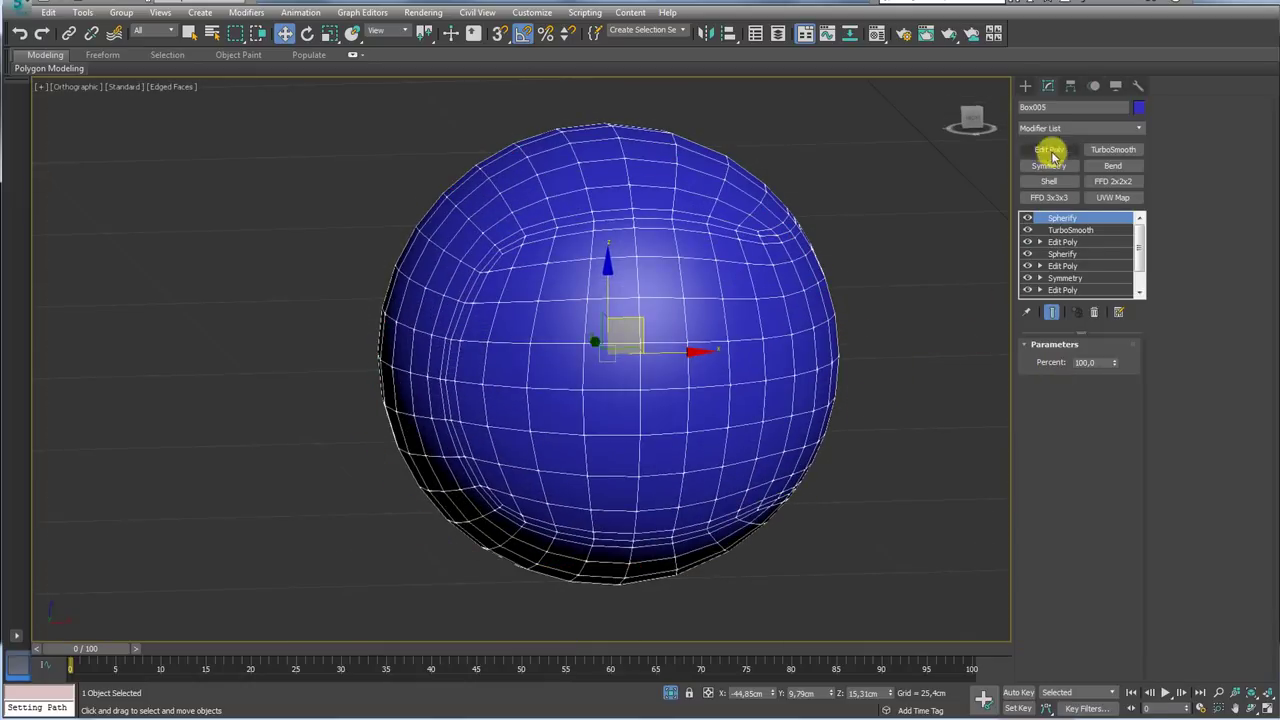
Add another Edit Poly modifier and enlarge the stack to show every entry
{"action": "left_click", "coordinate": [1047, 150]}
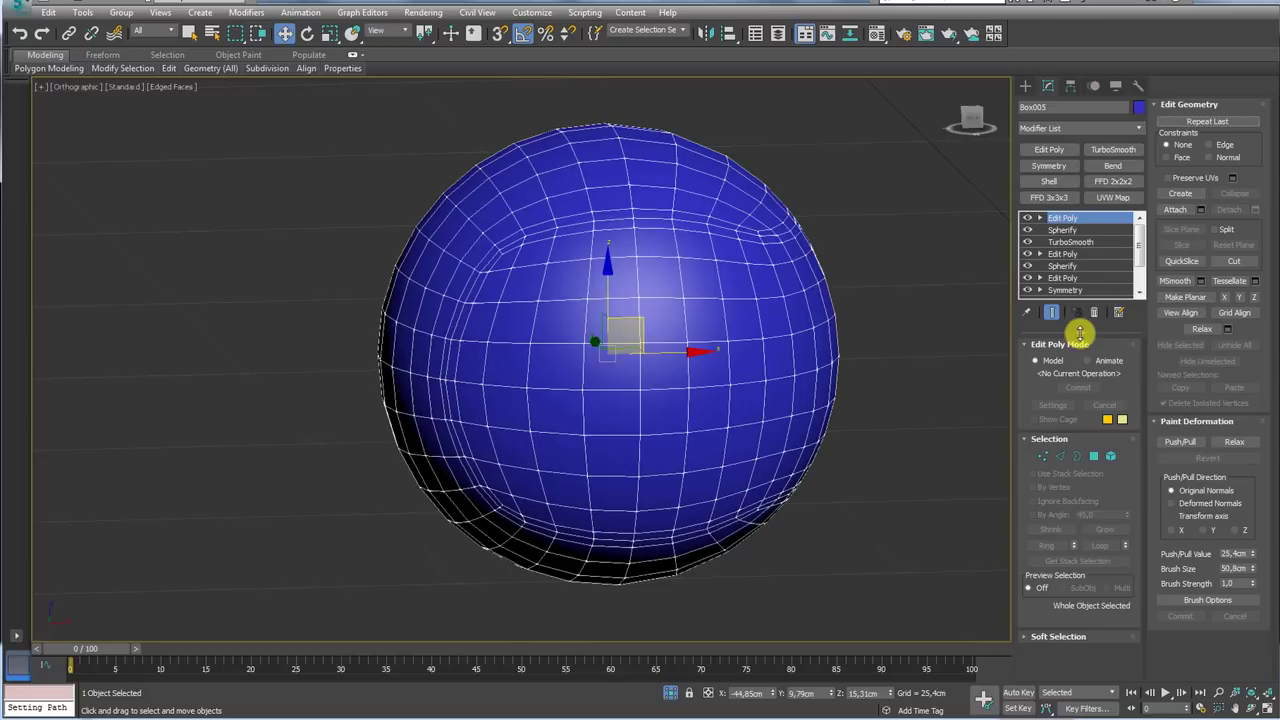
{"action": "left_click_drag", "start_coordinate": [1080, 333], "coordinate": [1080, 437]}
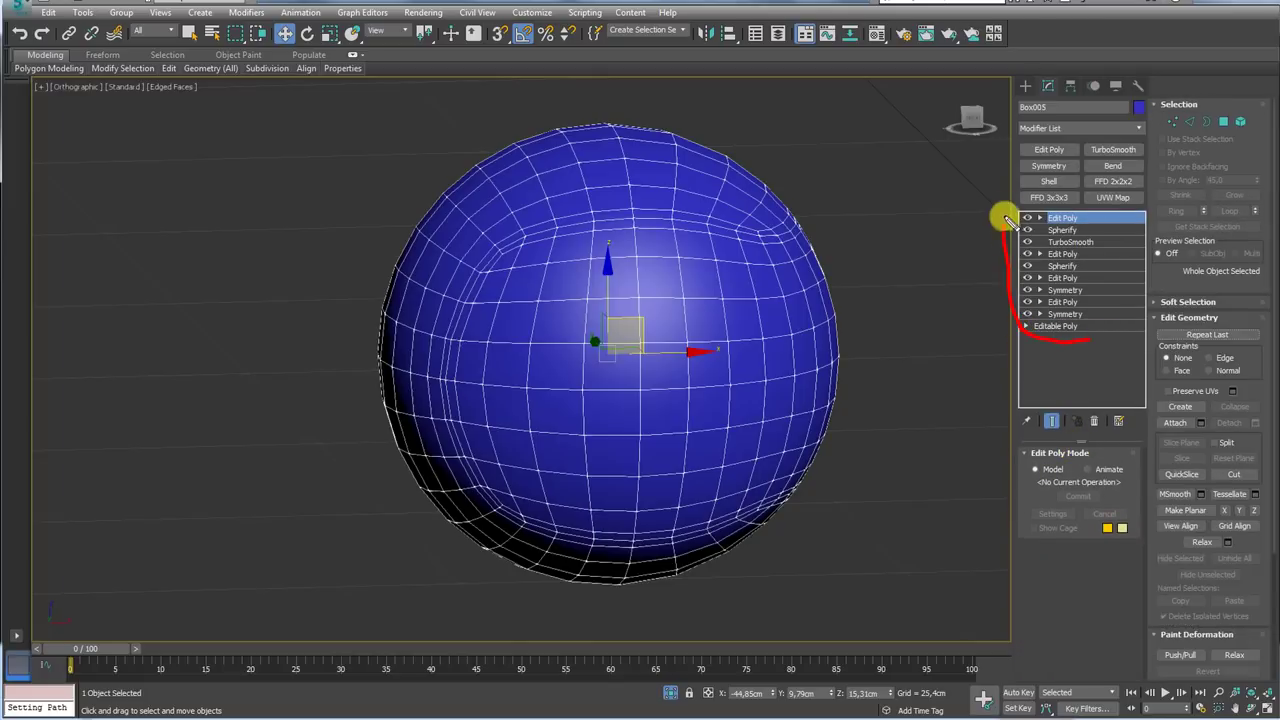
{"action": "middle_click_drag", "start_coordinate": [743, 329], "coordinate": [925, 312], "text": "alt"}
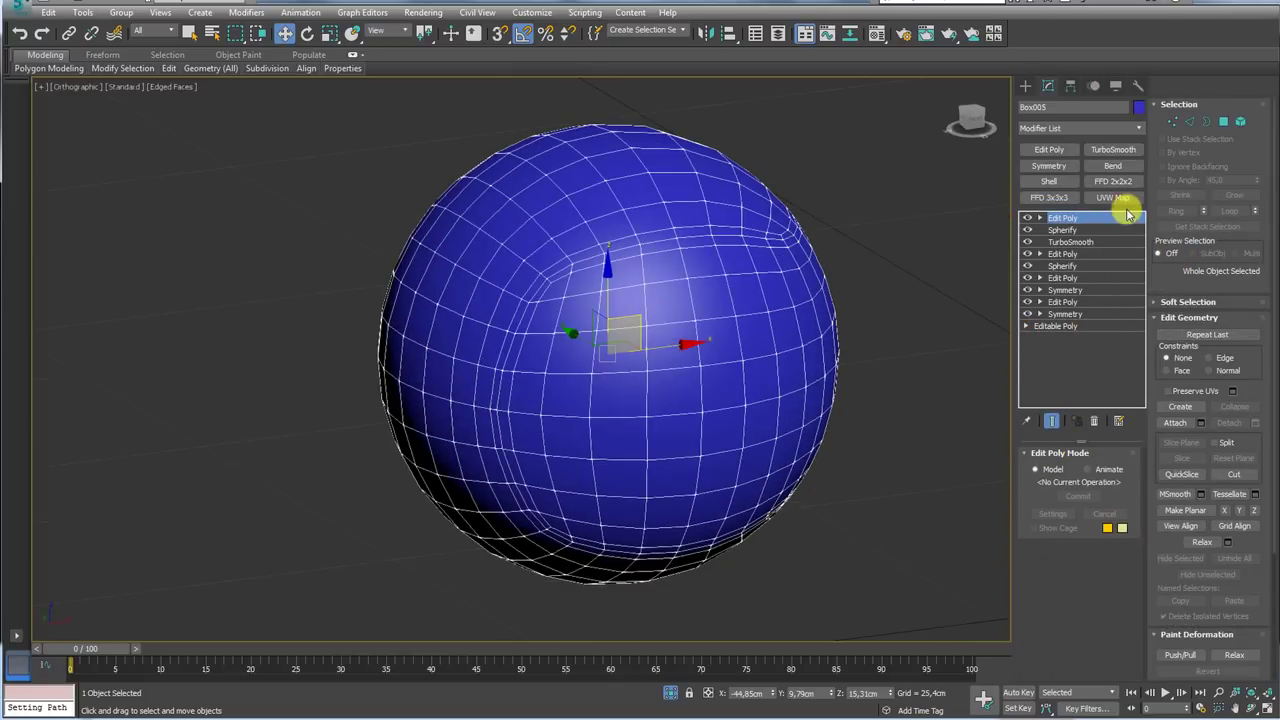
Chamfer the 64-edge seam loop by 0.138 cm, then select the edge ring across it
{"action": "left_click", "coordinate": [1040, 219]}
{"action": "left_click", "coordinate": [1066, 242]}
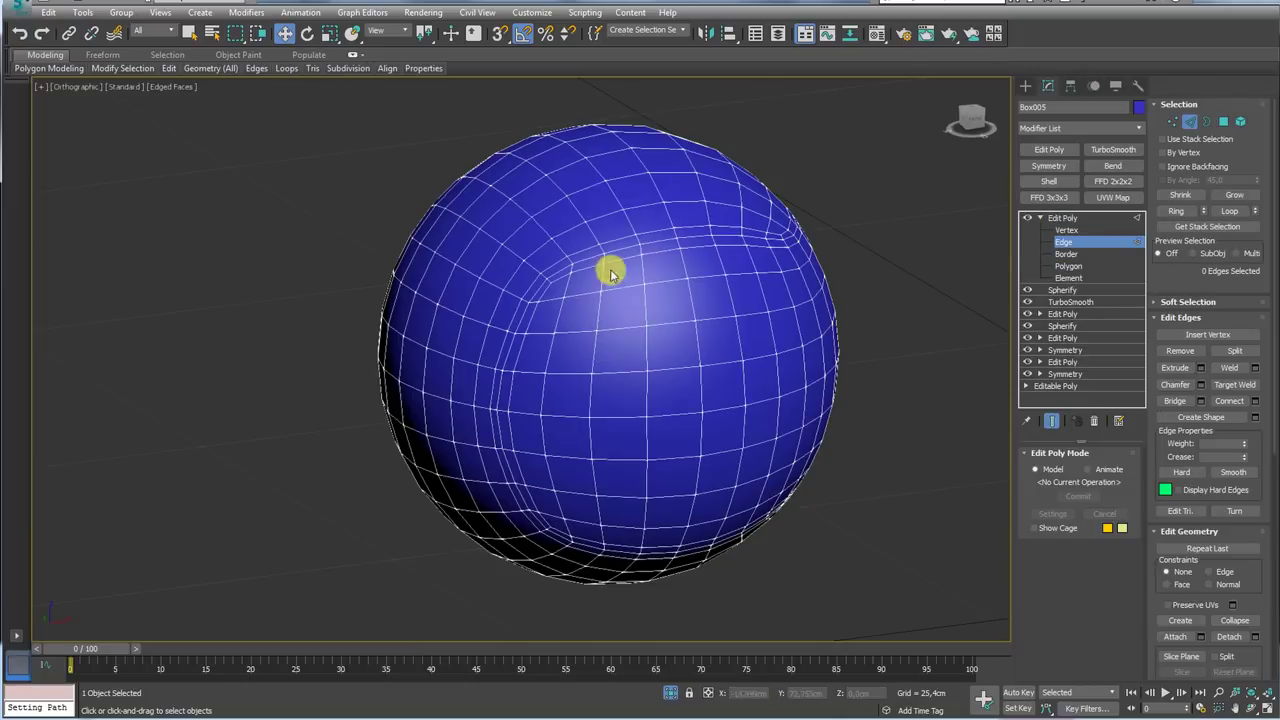
{"action": "scroll", "coordinate": [593, 272], "scroll_direction": "up", "scroll_amount": 5}
{"action": "double_click", "coordinate": [593, 245]}
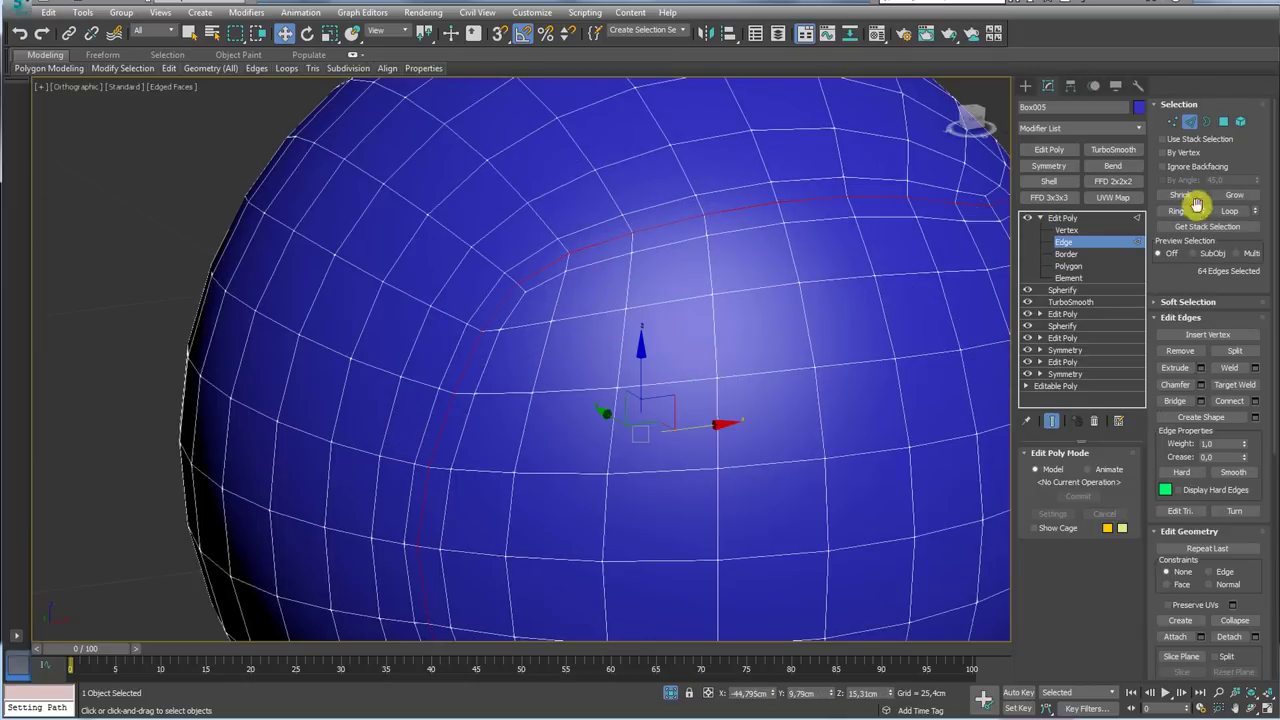
{"action": "left_click", "coordinate": [1201, 385]}
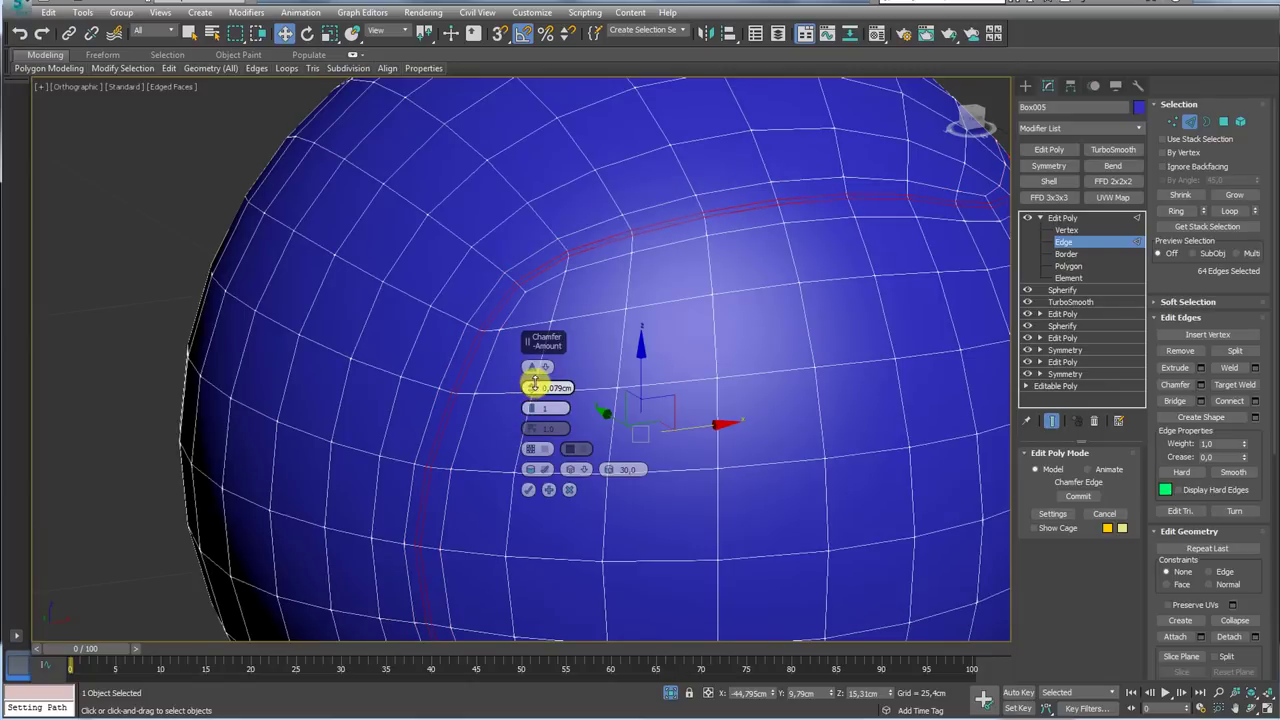
{"action": "left_click", "coordinate": [528, 489]}
{"action": "scroll", "coordinate": [530, 290], "scroll_direction": "up", "scroll_amount": 5}
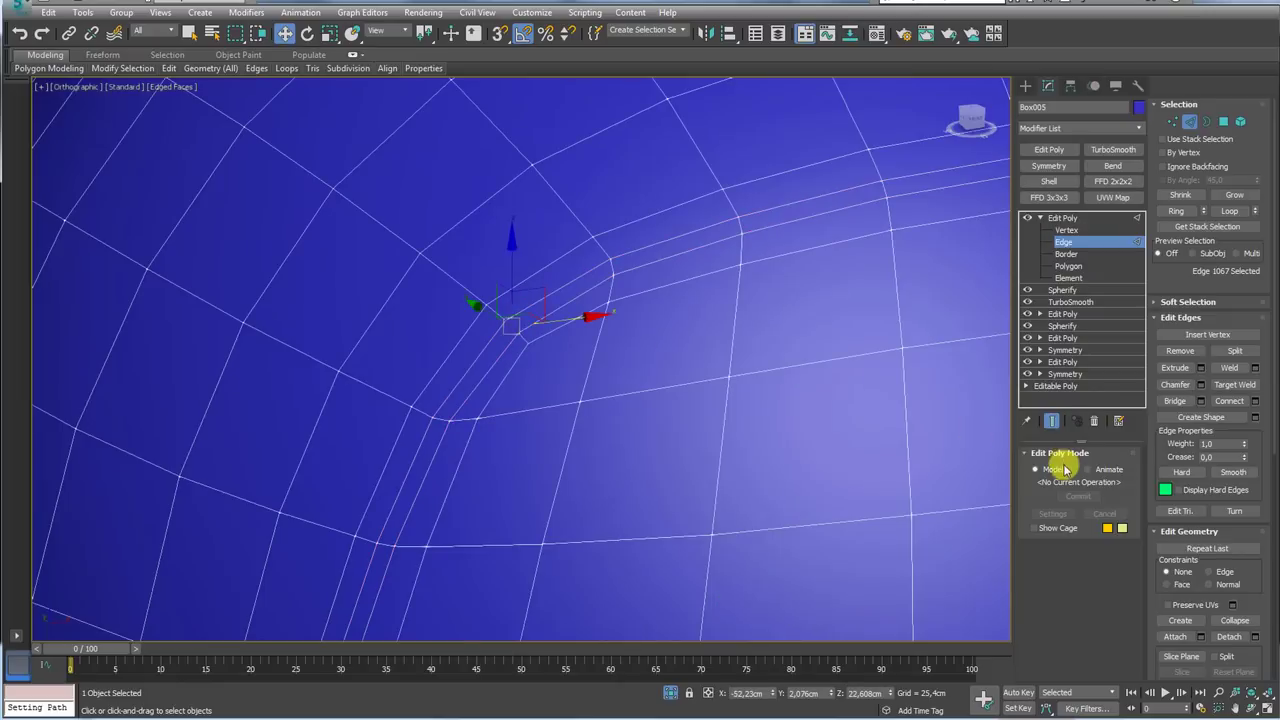
{"action": "left_click", "coordinate": [1176, 211]}
Convert the seam edge selection to its 64 polygons
{"action": "left_click", "coordinate": [1224, 122]}
{"action": "scroll", "coordinate": [700, 223], "scroll_direction": "down", "scroll_amount": 8}
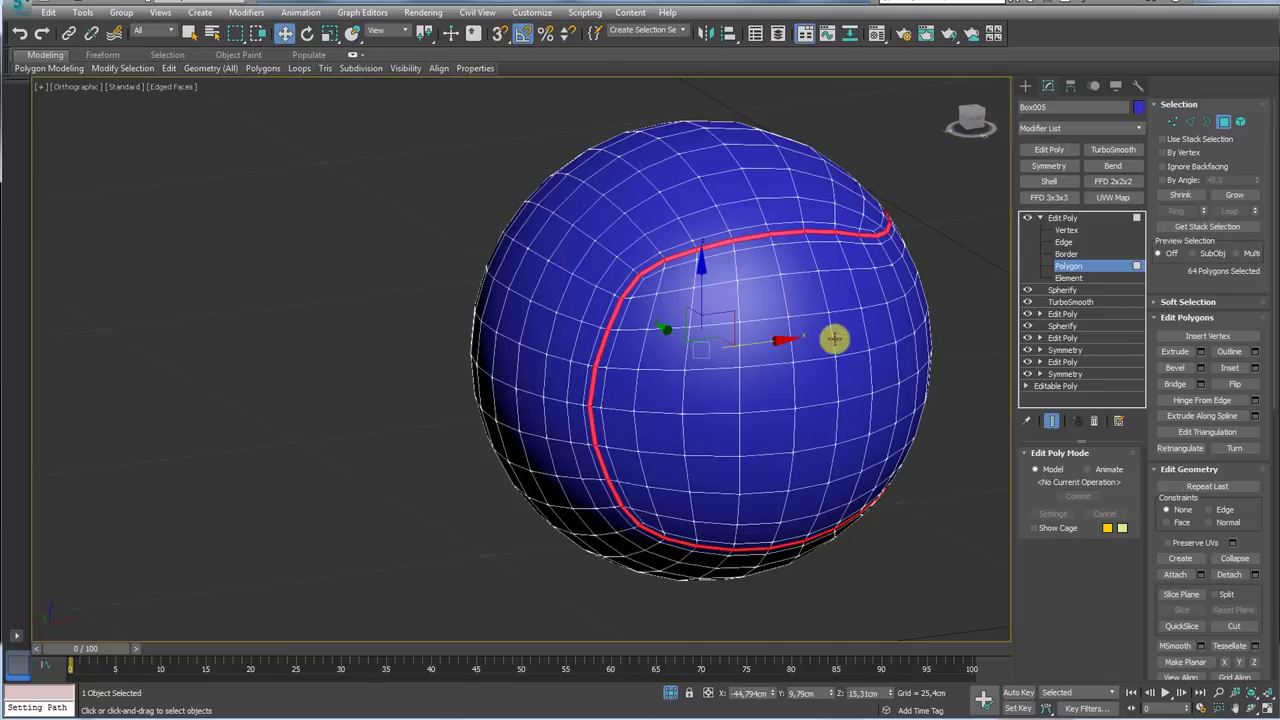
{"action": "mouse_move", "coordinate": [834, 337]}
{"action": "middle_mouse_down", "text": "alt"}
{"action": "mouse_move", "coordinate": [697, 329]}
{"action": "mouse_move", "coordinate": [667, 275]}
{"action": "mouse_move", "coordinate": [794, 260]}
{"action": "mouse_move", "coordinate": [803, 360]}
{"action": "mouse_move", "coordinate": [557, 309]}
{"action": "middle_mouse_up", "text": "alt"}
{"action": "scroll", "coordinate": [574, 340], "scroll_direction": "up", "scroll_amount": 3}
{"action": "scroll", "coordinate": [620, 340], "scroll_direction": "up", "scroll_amount": 3}
{"action": "scroll", "coordinate": [620, 340], "scroll_direction": "down", "scroll_amount": 4}
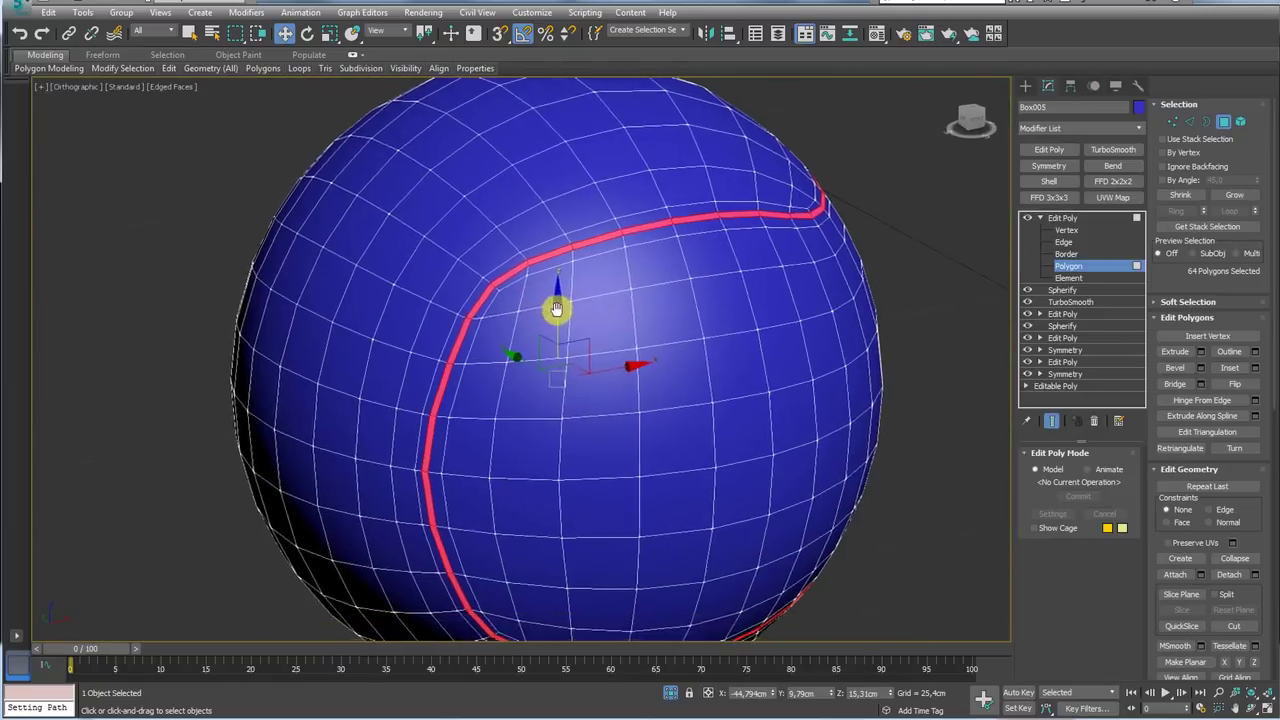
{"action": "scroll", "coordinate": [557, 309], "scroll_direction": "down", "scroll_amount": 2}
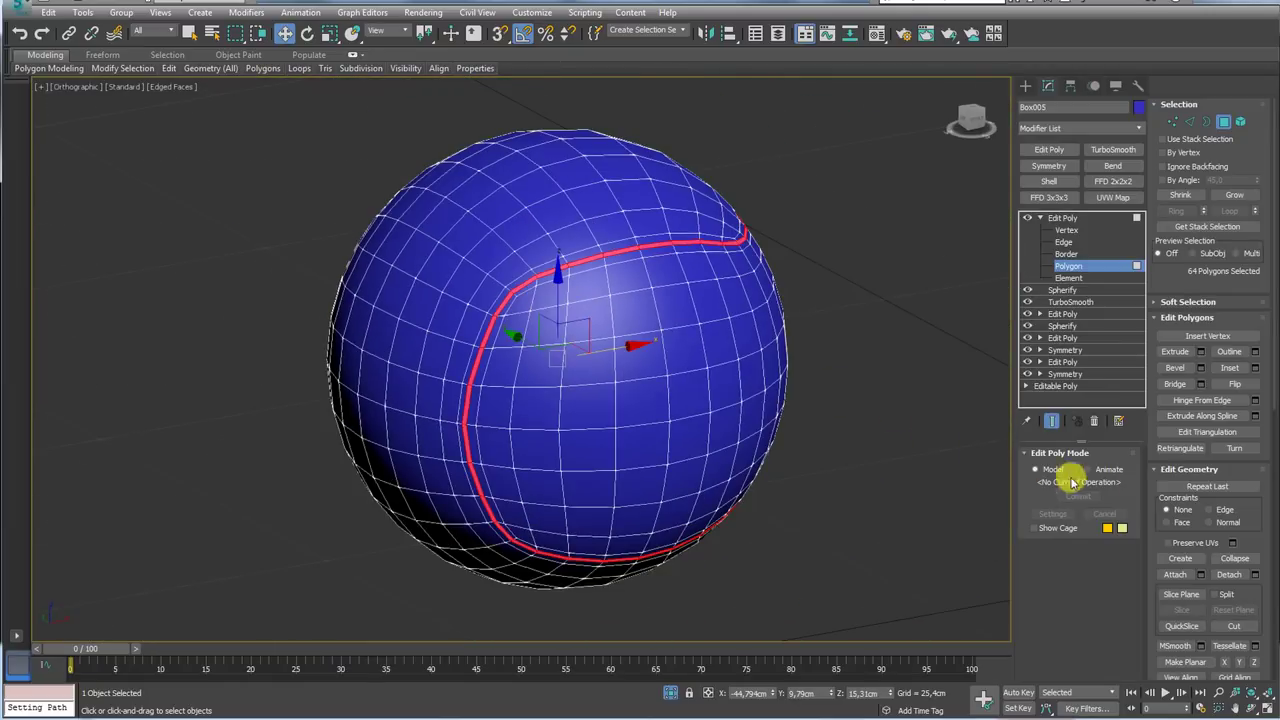
Extrude the seam polygons inward by -0.277 cm along Local Normals
{"action": "left_click", "coordinate": [1201, 352]}
{"action": "middle_click_drag", "start_coordinate": [903, 380], "coordinate": [586, 374], "text": "alt"}
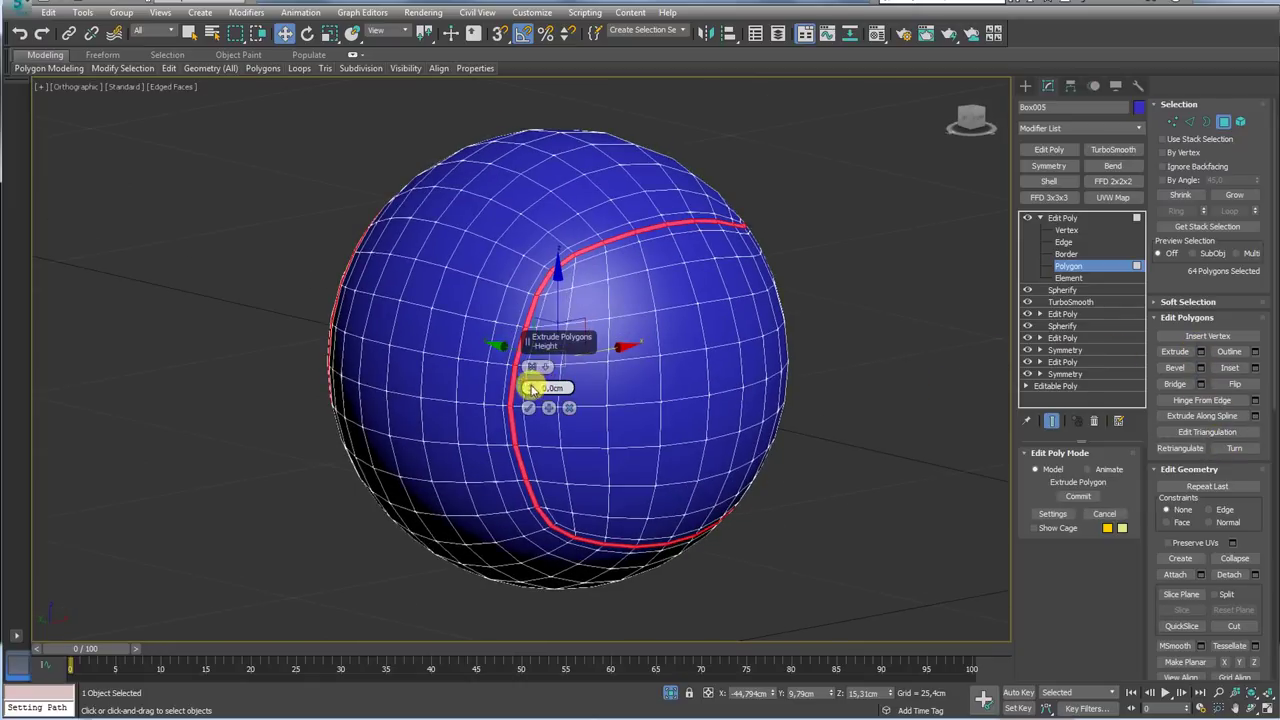
{"action": "mouse_move", "coordinate": [531, 387]}
{"action": "left_mouse_down"}
{"action": "mouse_move", "coordinate": [540, 274]}
{"action": "mouse_move", "coordinate": [631, 249]}
{"action": "left_mouse_up"}
{"action": "mouse_move", "coordinate": [631, 249]}
{"action": "middle_mouse_down", "text": "alt"}
{"action": "mouse_move", "coordinate": [677, 334]}
{"action": "mouse_move", "coordinate": [703, 297]}
{"action": "mouse_move", "coordinate": [777, 266]}
{"action": "mouse_move", "coordinate": [606, 360]}
{"action": "middle_mouse_up", "text": "alt"}
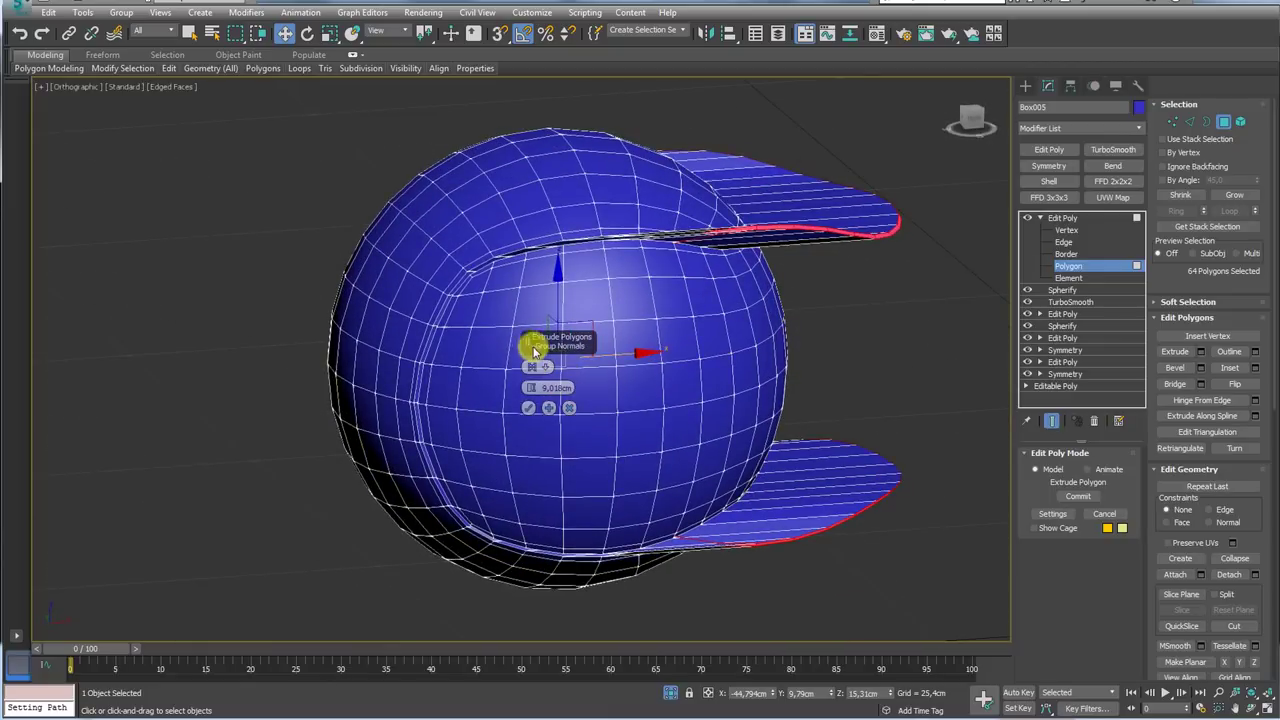
{"action": "left_click_drag", "start_coordinate": [538, 343], "coordinate": [868, 300]}
{"action": "left_click", "coordinate": [880, 329]}
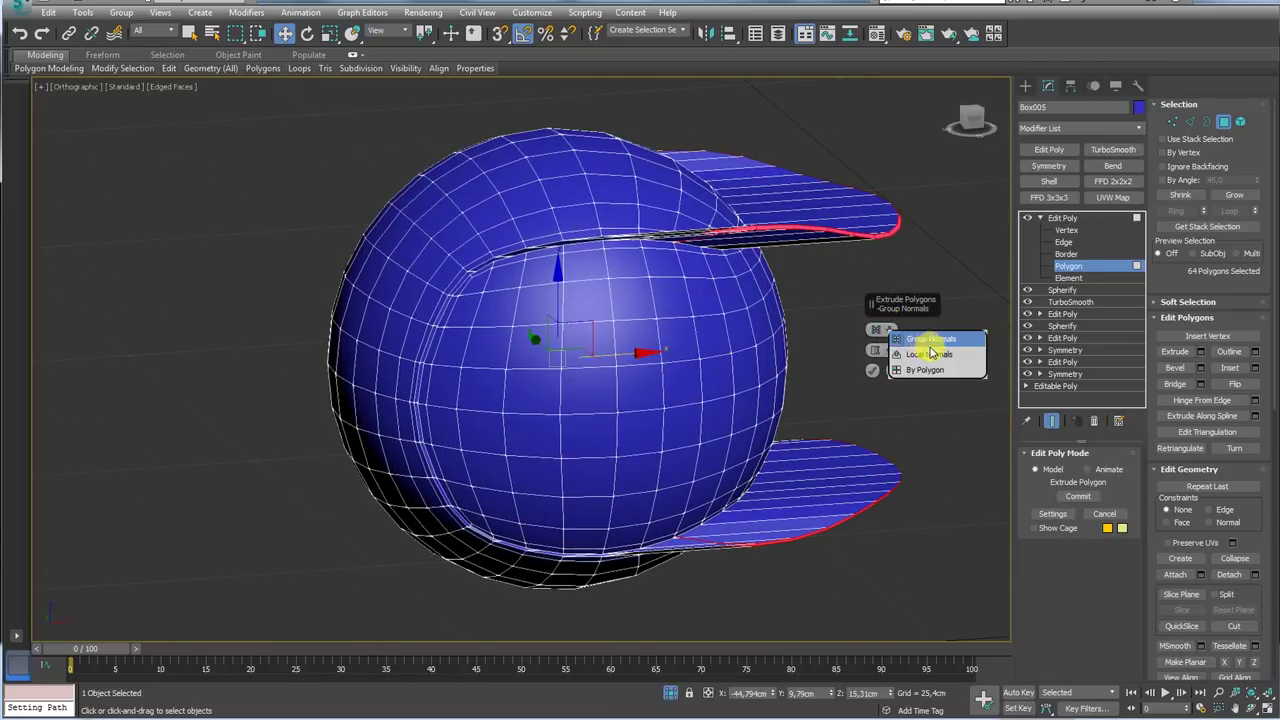
{"action": "left_click", "coordinate": [932, 356]}
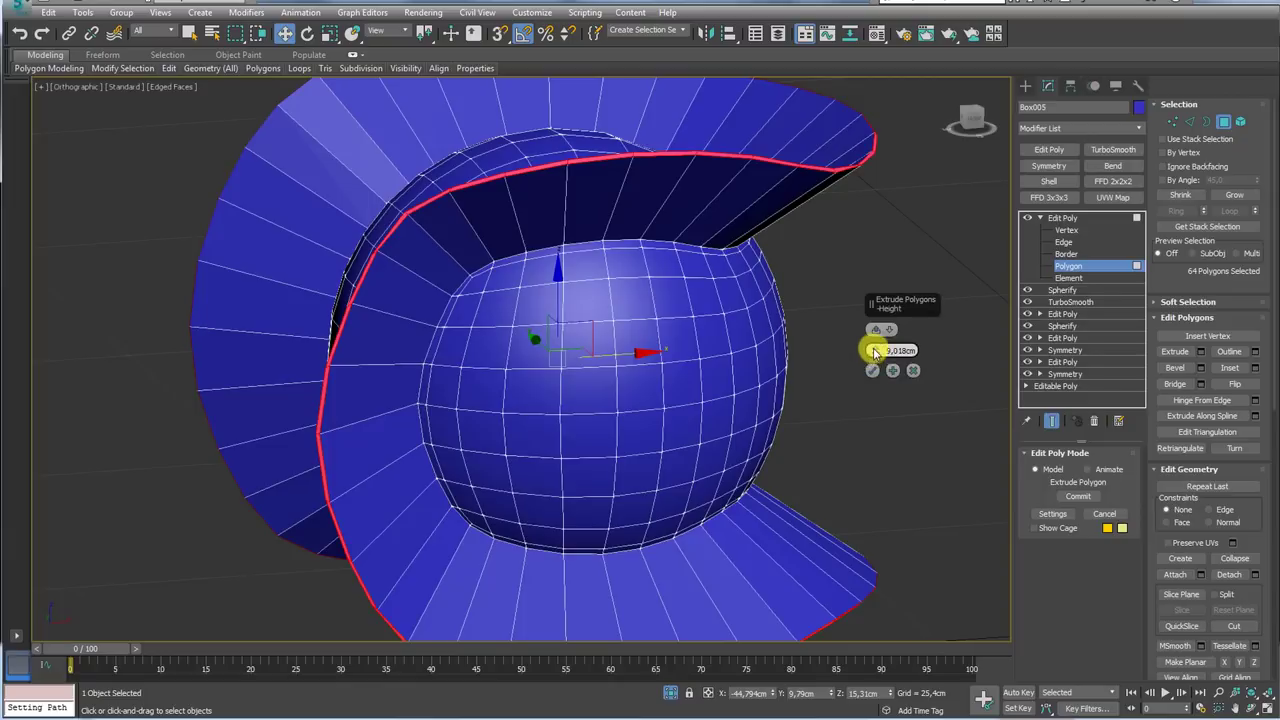
{"action": "left_click_drag", "start_coordinate": [874, 350], "coordinate": [871, 513]}
{"action": "middle_click_drag", "start_coordinate": [870, 513], "coordinate": [721, 327], "text": "alt"}
{"action": "scroll", "coordinate": [723, 317], "scroll_direction": "up", "scroll_amount": 5}
{"action": "scroll", "coordinate": [771, 289], "scroll_direction": "up", "scroll_amount": 3}
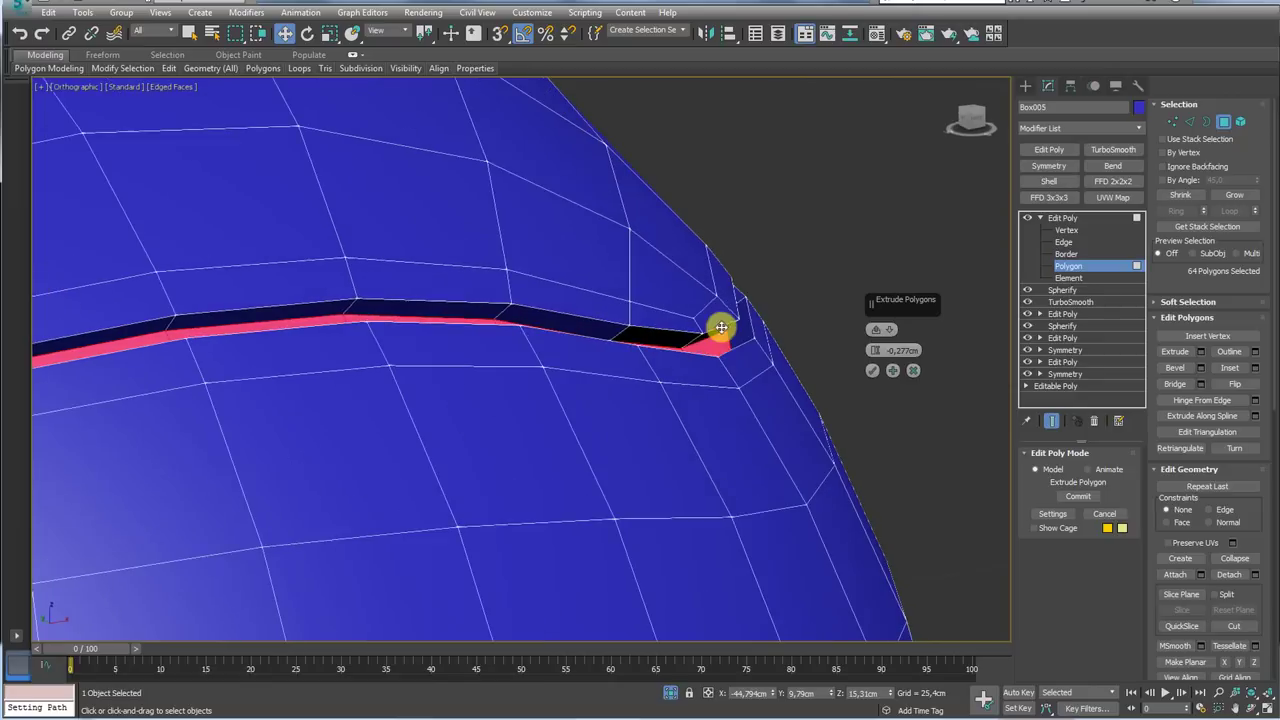
{"action": "left_click", "coordinate": [872, 370]}
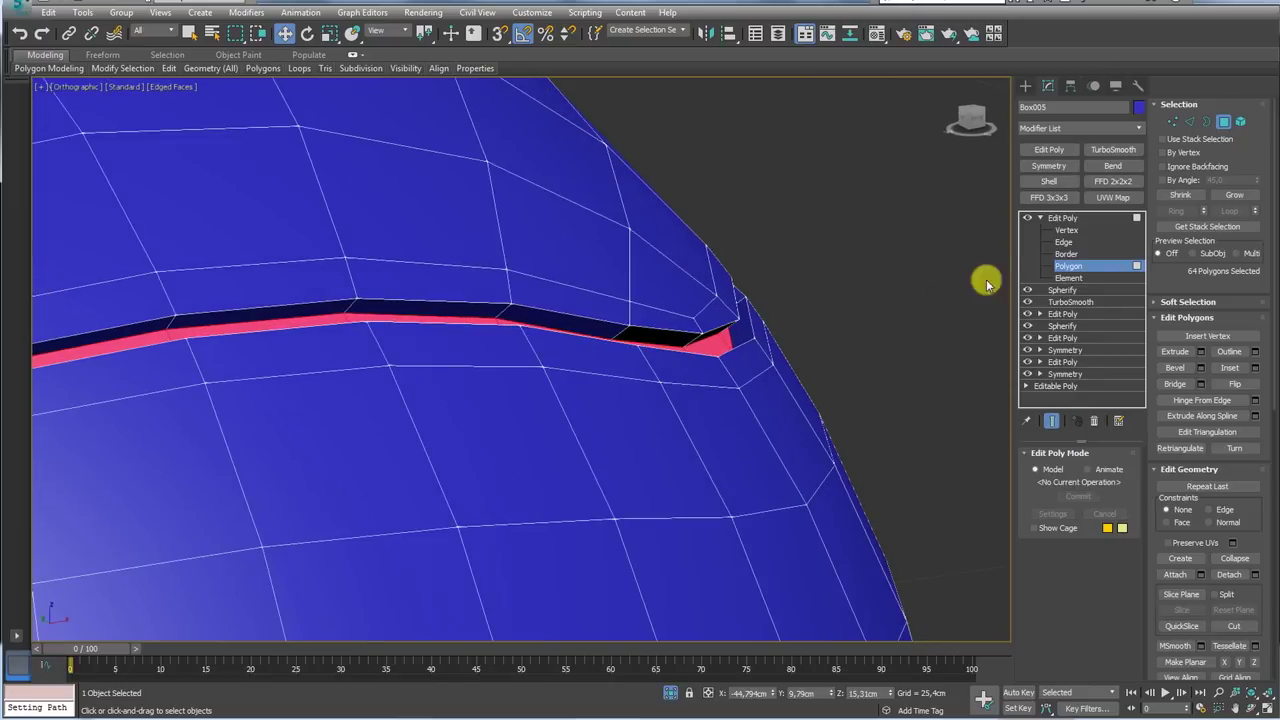
Leave polygon level and add a TurboSmooth at 1 iteration on top of the stack
{"action": "left_click", "coordinate": [1063, 219]}
{"action": "left_click", "coordinate": [1040, 218]}
{"action": "scroll", "coordinate": [951, 234], "scroll_direction": "down", "scroll_amount": 10}
Switch off the top TurboSmooth, toggling the wireframe overlay with F4
{"action": "left_click", "coordinate": [1113, 149]}
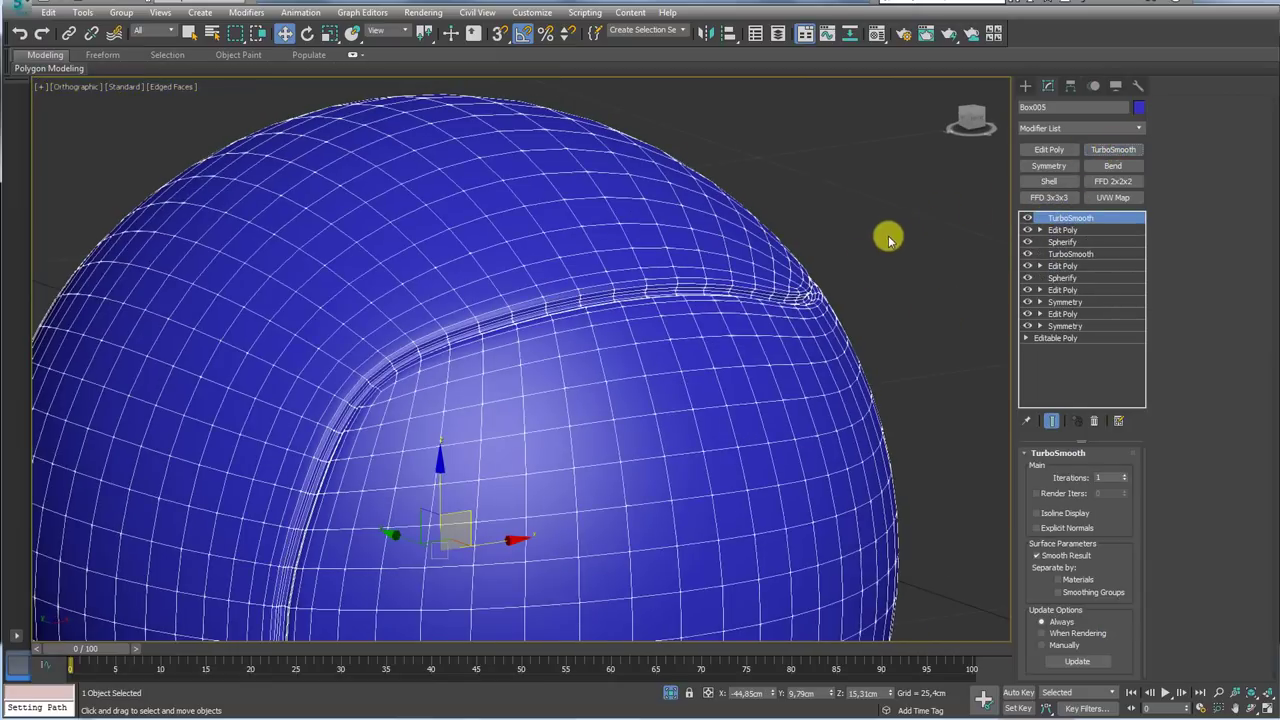
{"action": "scroll", "coordinate": [888, 240], "scroll_direction": "down", "scroll_amount": 5}
{"action": "key", "text": "F4"}
{"action": "mouse_move", "coordinate": [897, 311]}
{"action": "middle_mouse_down", "text": "alt"}
{"action": "mouse_move", "coordinate": [863, 357]}
{"action": "mouse_move", "coordinate": [806, 389]}
{"action": "mouse_move", "coordinate": [871, 400]}
{"action": "mouse_move", "coordinate": [801, 417]}
{"action": "middle_mouse_up", "text": "alt"}
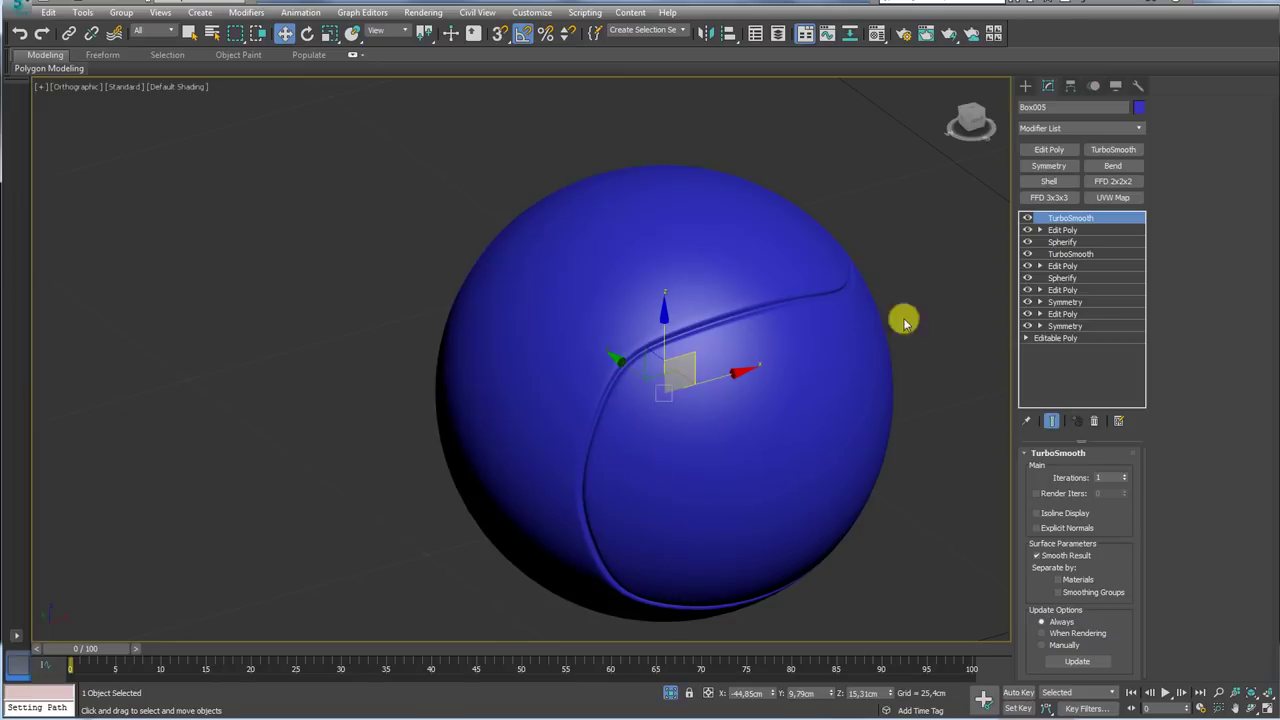
{"action": "left_click", "coordinate": [1027, 219]}
{"action": "key", "text": "F4"}
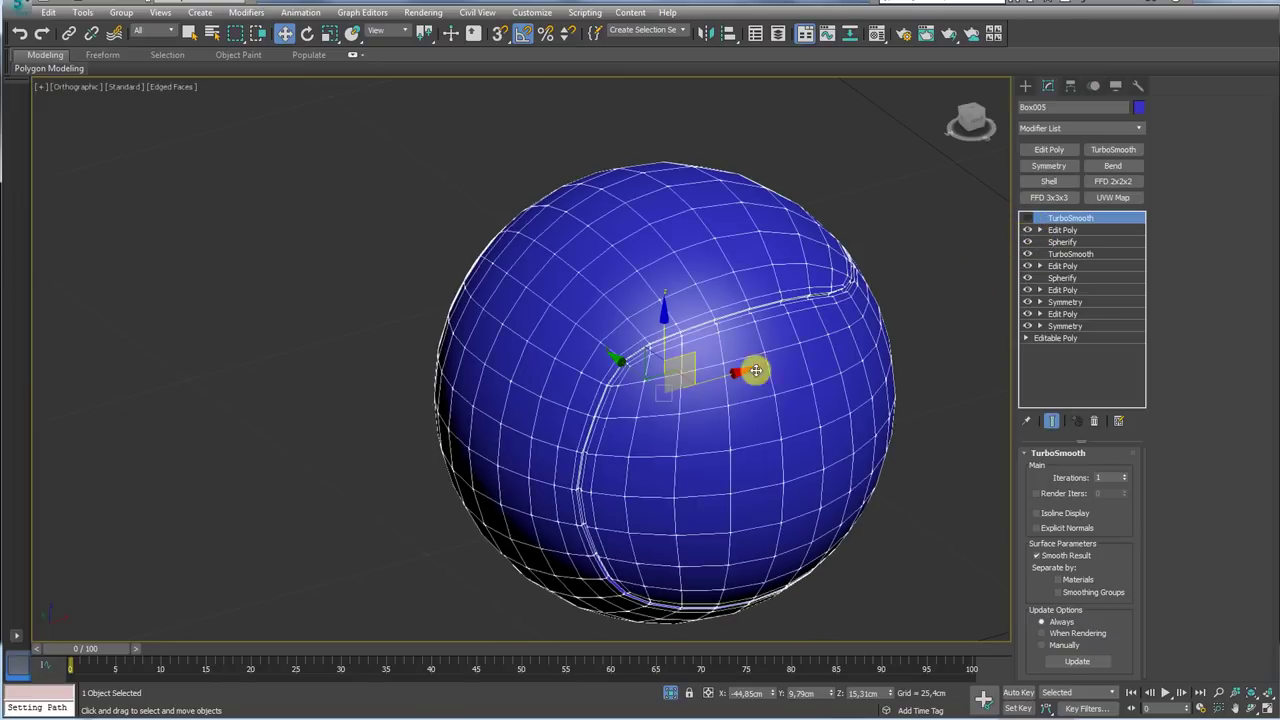
Switch off the seam-groove Edit Poly after comparing it on and off
{"action": "middle_click_drag", "start_coordinate": [757, 369], "coordinate": [640, 374], "text": "alt"}
{"action": "scroll", "coordinate": [686, 371], "scroll_direction": "up", "scroll_amount": 3}
{"action": "scroll", "coordinate": [723, 303], "scroll_direction": "up", "scroll_amount": 3}
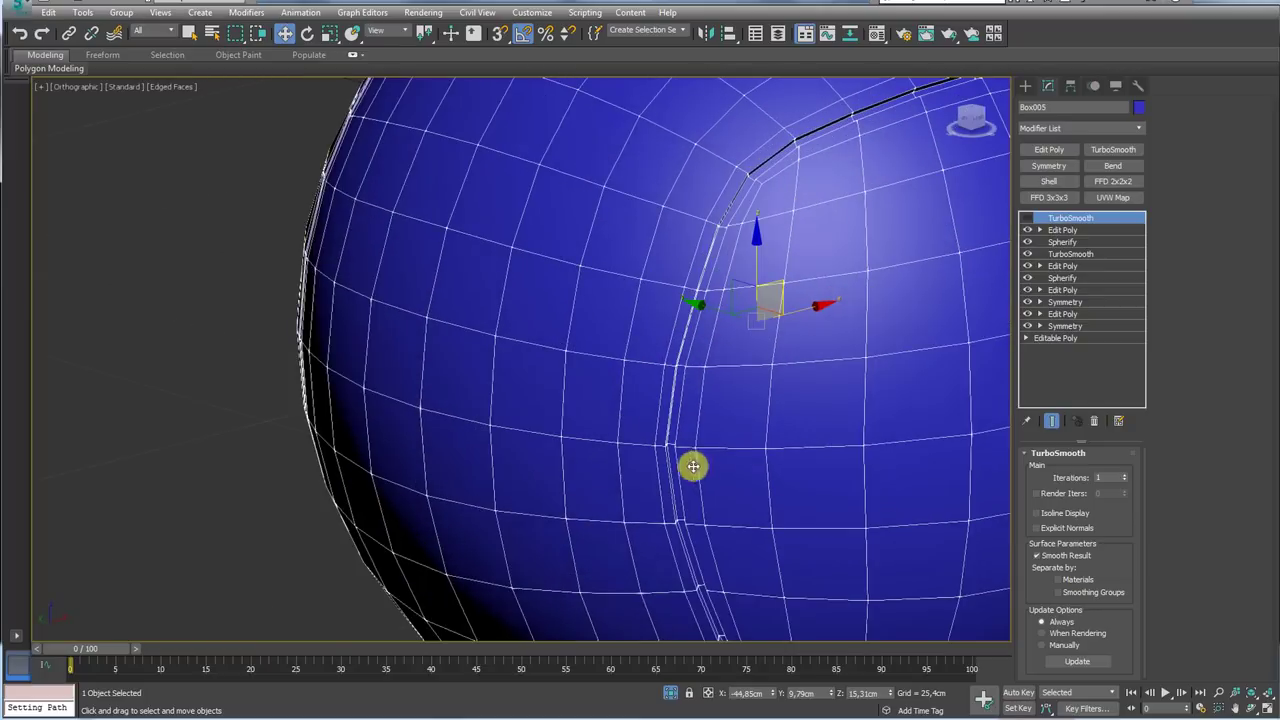
{"action": "left_click", "coordinate": [1027, 230]}
{"action": "left_click", "coordinate": [1027, 230]}
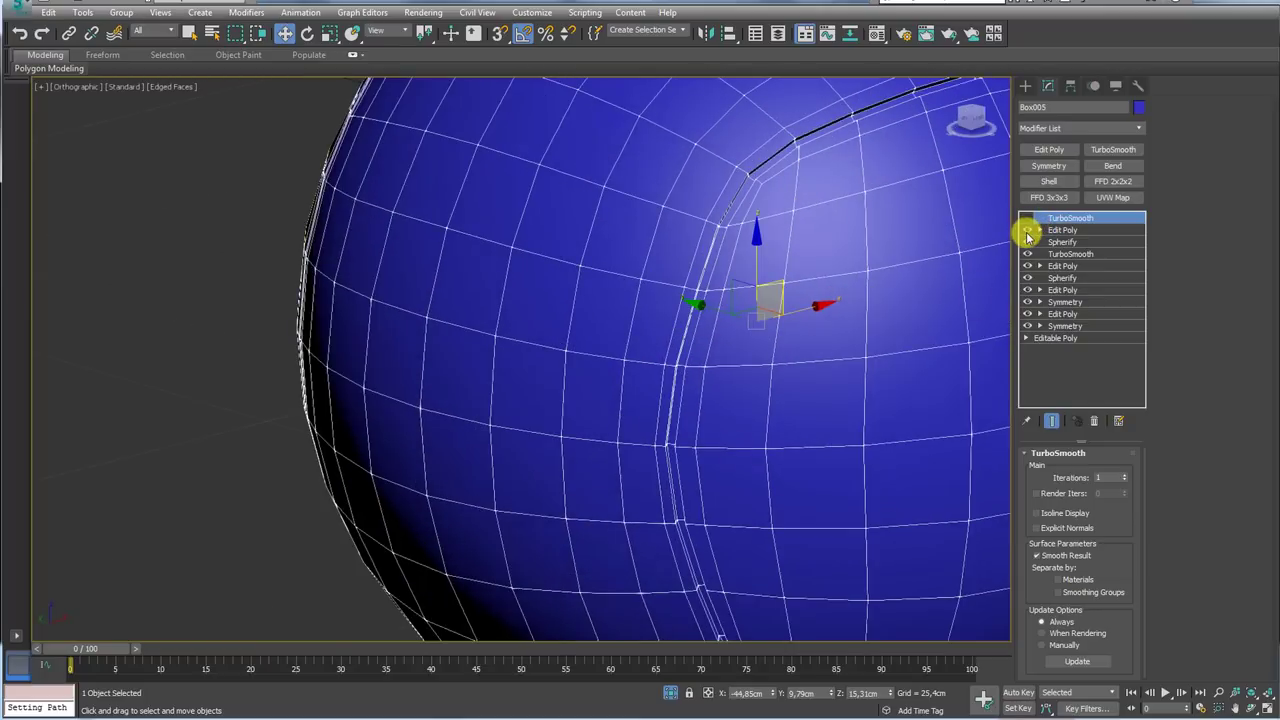
{"action": "left_click", "coordinate": [1027, 230]}
Switch off the Spherify and lower TurboSmooth to expose the blocky low-poly ball
{"action": "left_click", "coordinate": [1027, 244]}
{"action": "left_click", "coordinate": [1027, 244]}
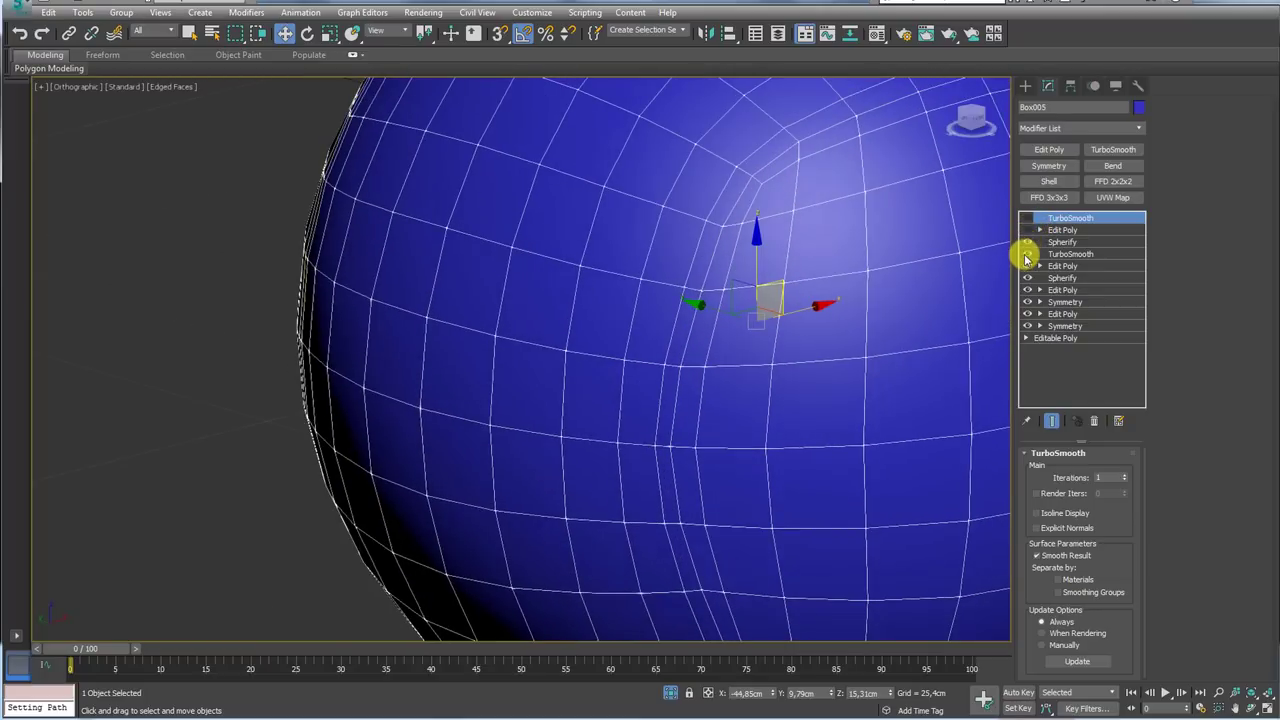
{"action": "left_click", "coordinate": [1027, 244]}
{"action": "left_click", "coordinate": [1027, 244]}
{"action": "left_click", "coordinate": [1027, 252]}
{"action": "left_click", "coordinate": [1027, 252]}
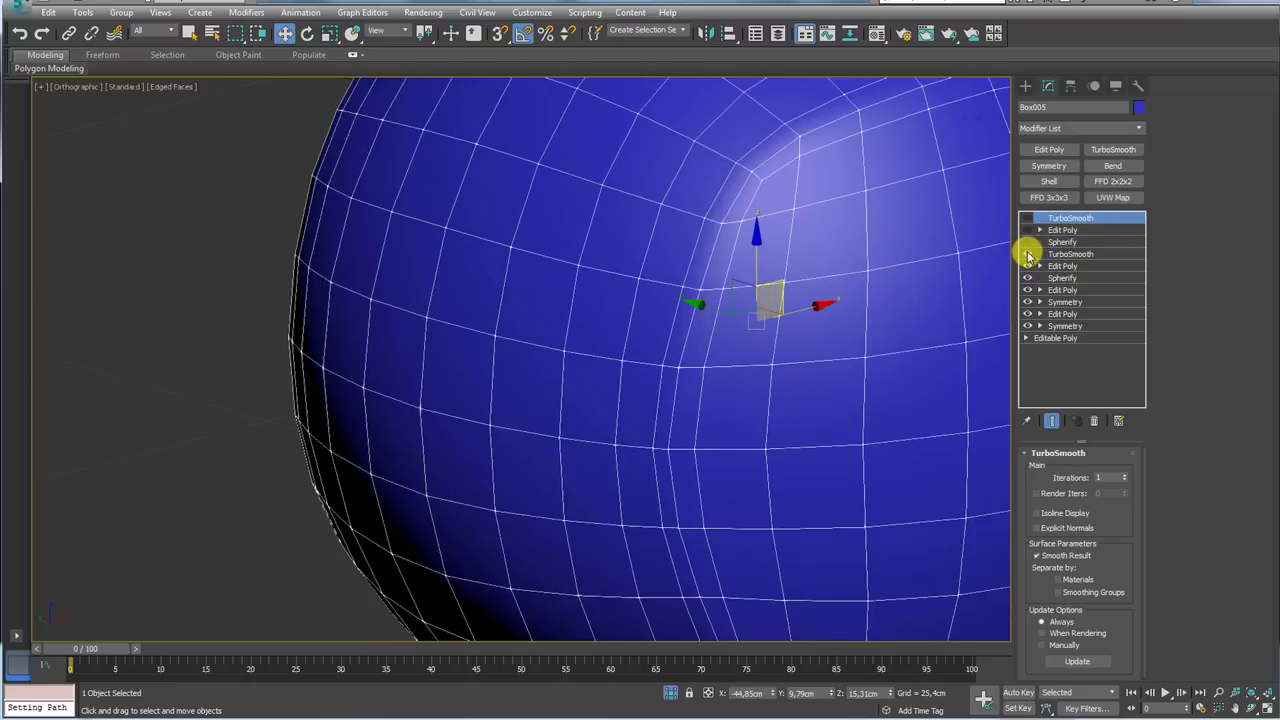
{"action": "left_click", "coordinate": [1027, 252]}
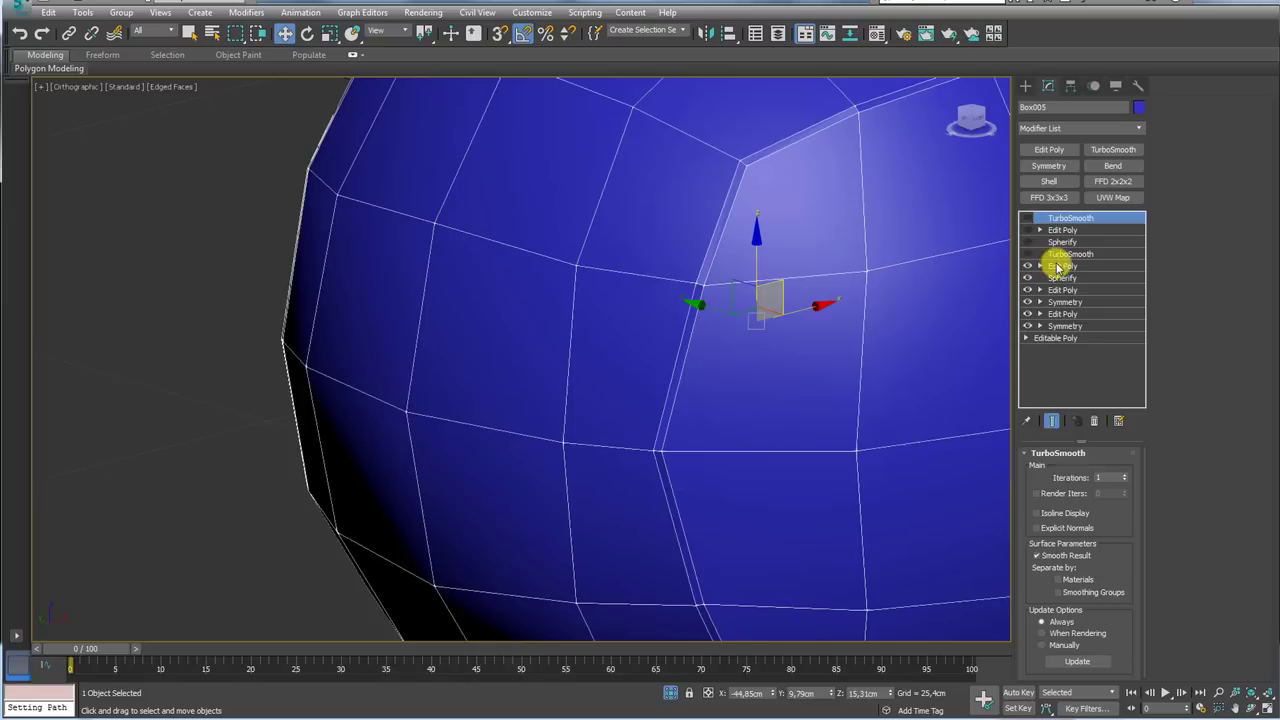
{"action": "left_click", "coordinate": [1058, 266]}
In the lower Edit Poly's Vertex mode, frame the vertices in front view and nudge them along X
{"action": "left_click", "coordinate": [1040, 266]}
{"action": "left_click", "coordinate": [1066, 278]}
{"action": "scroll", "coordinate": [732, 388], "scroll_direction": "down", "scroll_amount": 4}
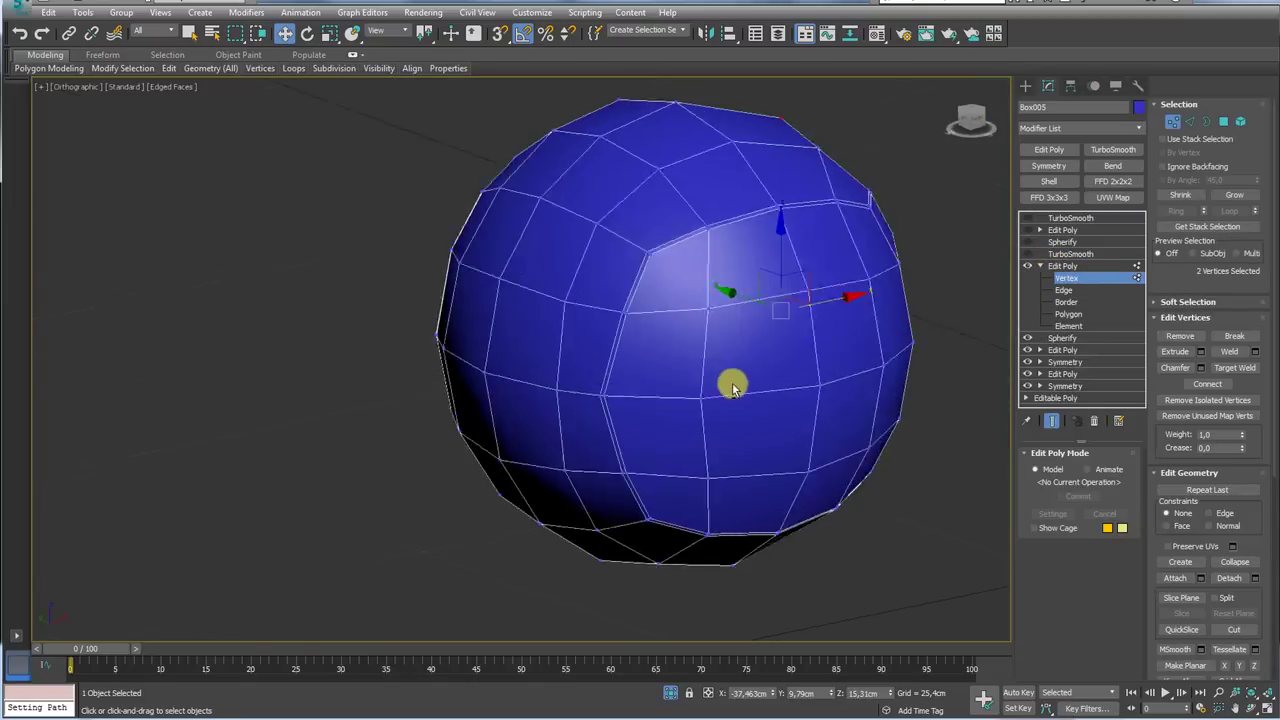
{"action": "middle_click_drag", "start_coordinate": [732, 388], "coordinate": [697, 378], "text": "alt"}
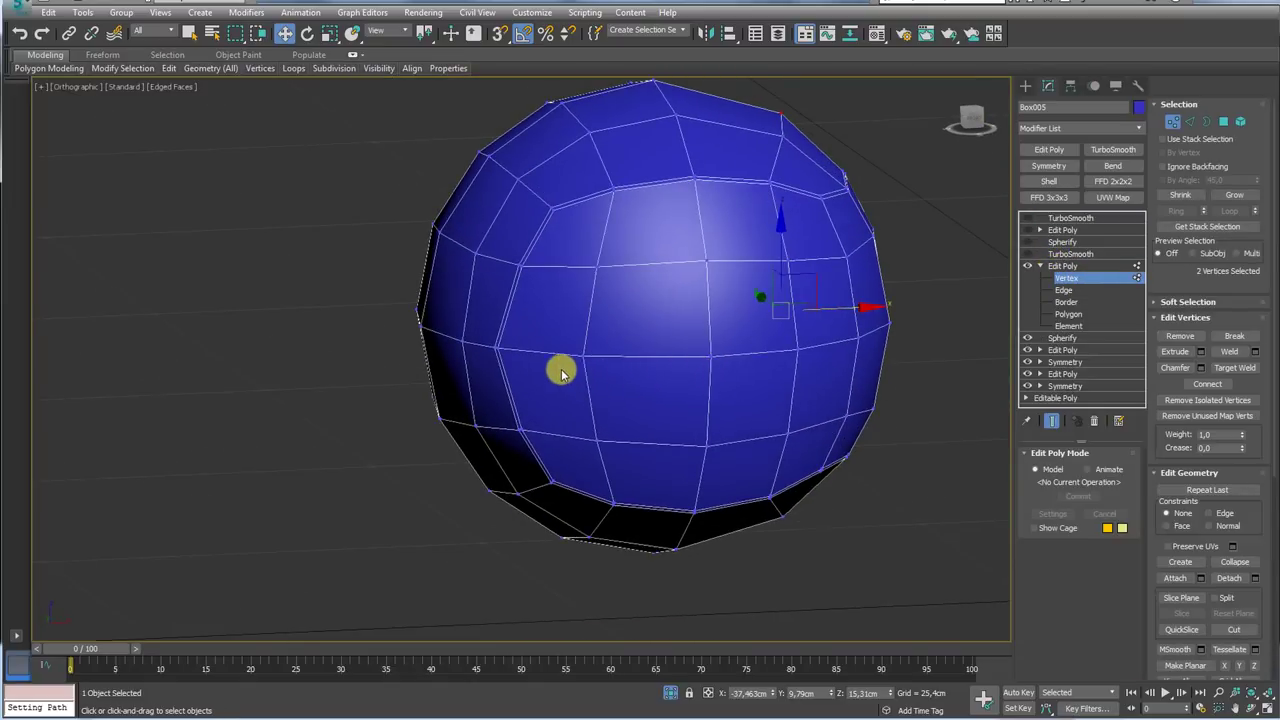
{"action": "key", "text": "f"}
{"action": "key", "text": "z"}
{"action": "middle_click_drag", "start_coordinate": [366, 374], "coordinate": [474, 351]}
{"action": "scroll", "coordinate": [503, 404], "scroll_direction": "up", "scroll_amount": 2}
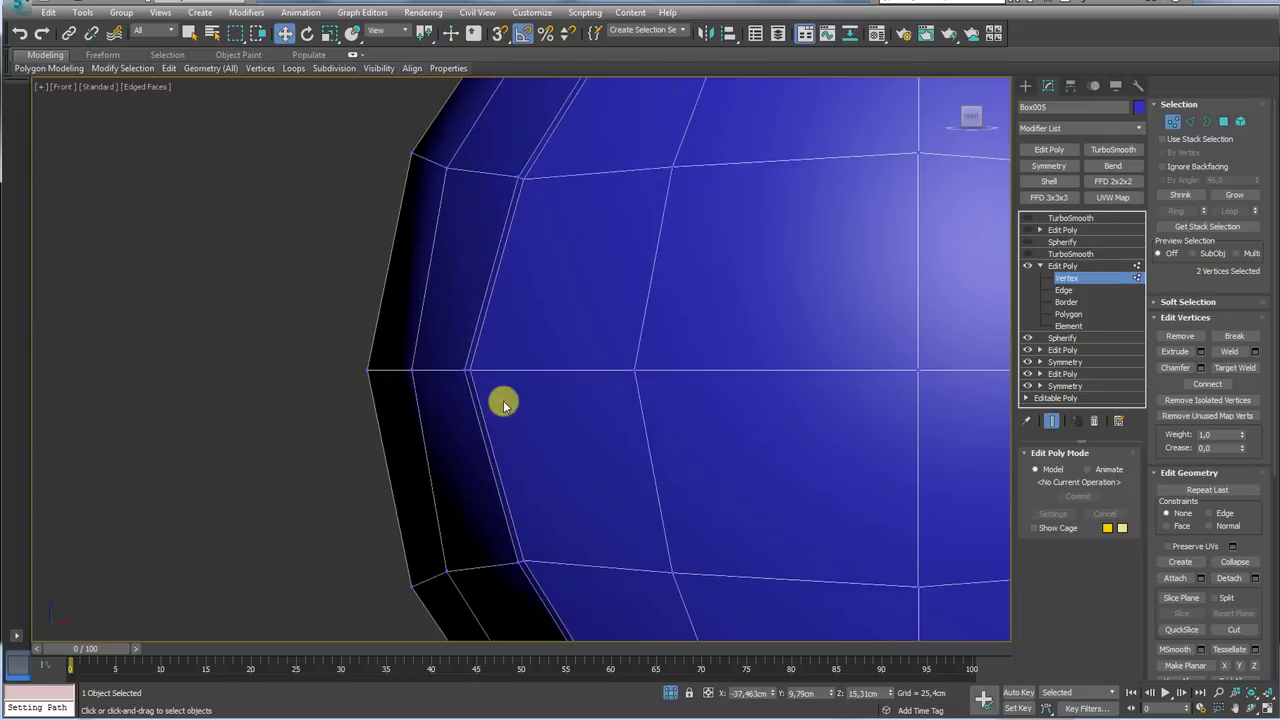
{"action": "left_click", "coordinate": [466, 370], "text": "ctrl"}
{"action": "left_click_drag", "start_coordinate": [513, 372], "coordinate": [543, 378]}
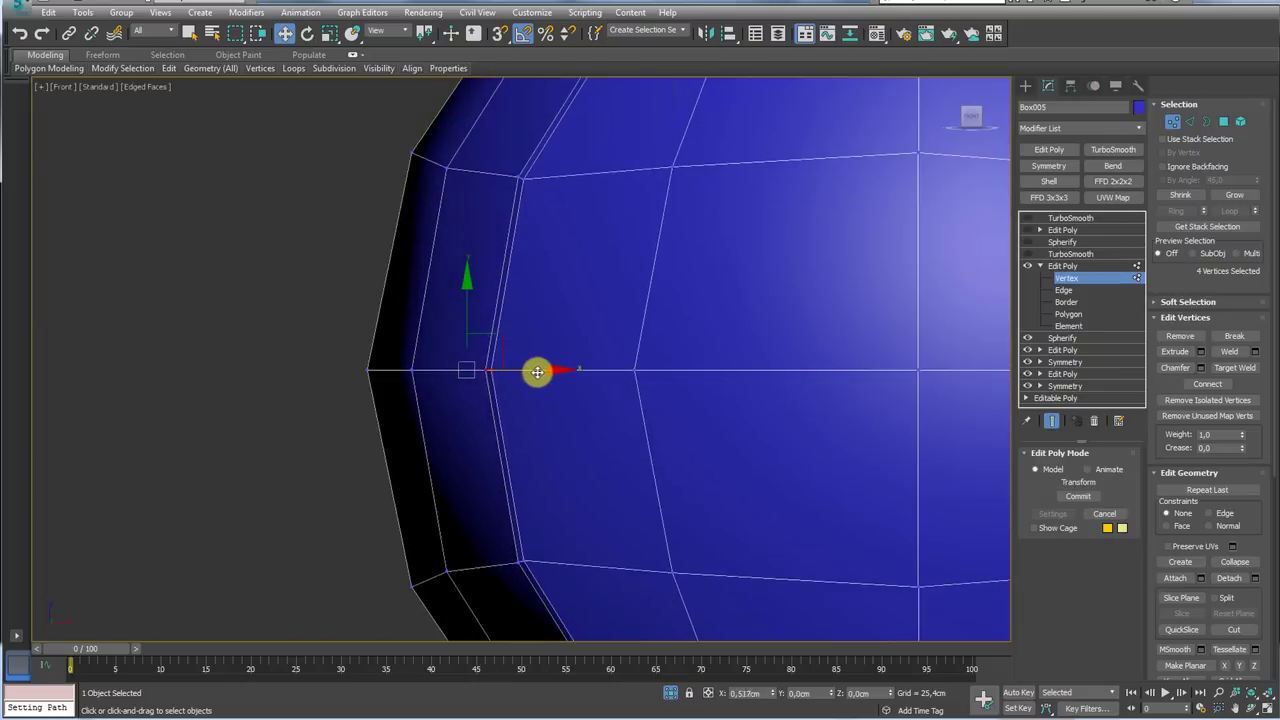
{"action": "scroll", "coordinate": [541, 388], "scroll_direction": "down", "scroll_amount": 1}
{"action": "mouse_move", "coordinate": [541, 388]}
{"action": "middle_mouse_down", "text": "alt"}
{"action": "mouse_move", "coordinate": [663, 409]}
{"action": "mouse_move", "coordinate": [694, 383]}
{"action": "middle_mouse_up", "text": "alt"}
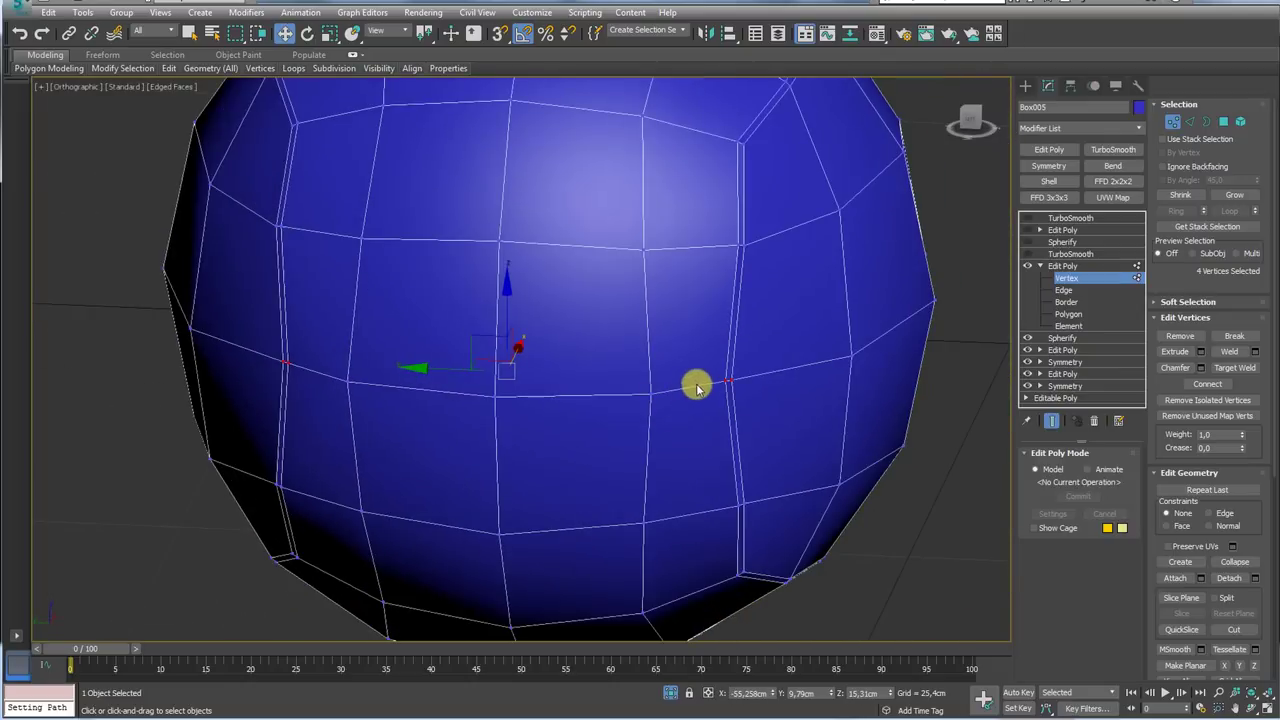
Scale the selected vertices outward, then pull two matching equator vertices slightly closer
{"action": "key", "text": "r"}
{"action": "left_click_drag", "start_coordinate": [603, 379], "coordinate": [848, 360]}
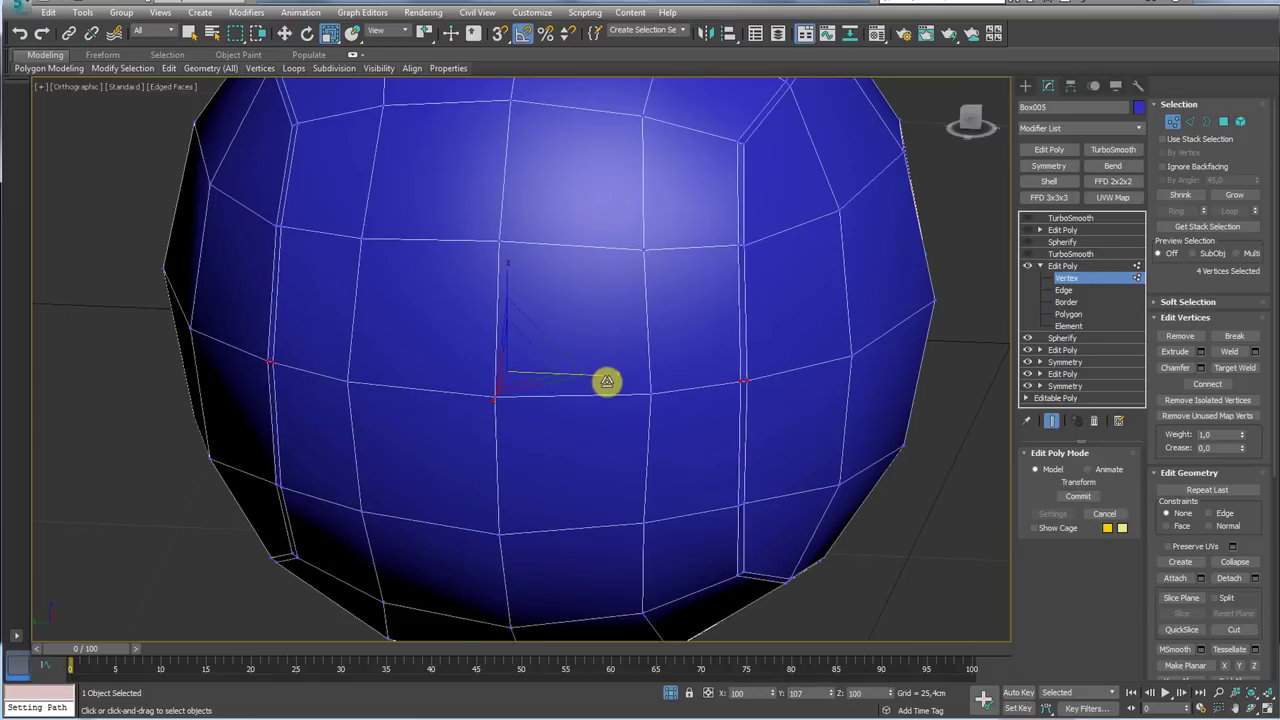
{"action": "scroll", "coordinate": [848, 360], "scroll_direction": "down", "scroll_amount": 3}
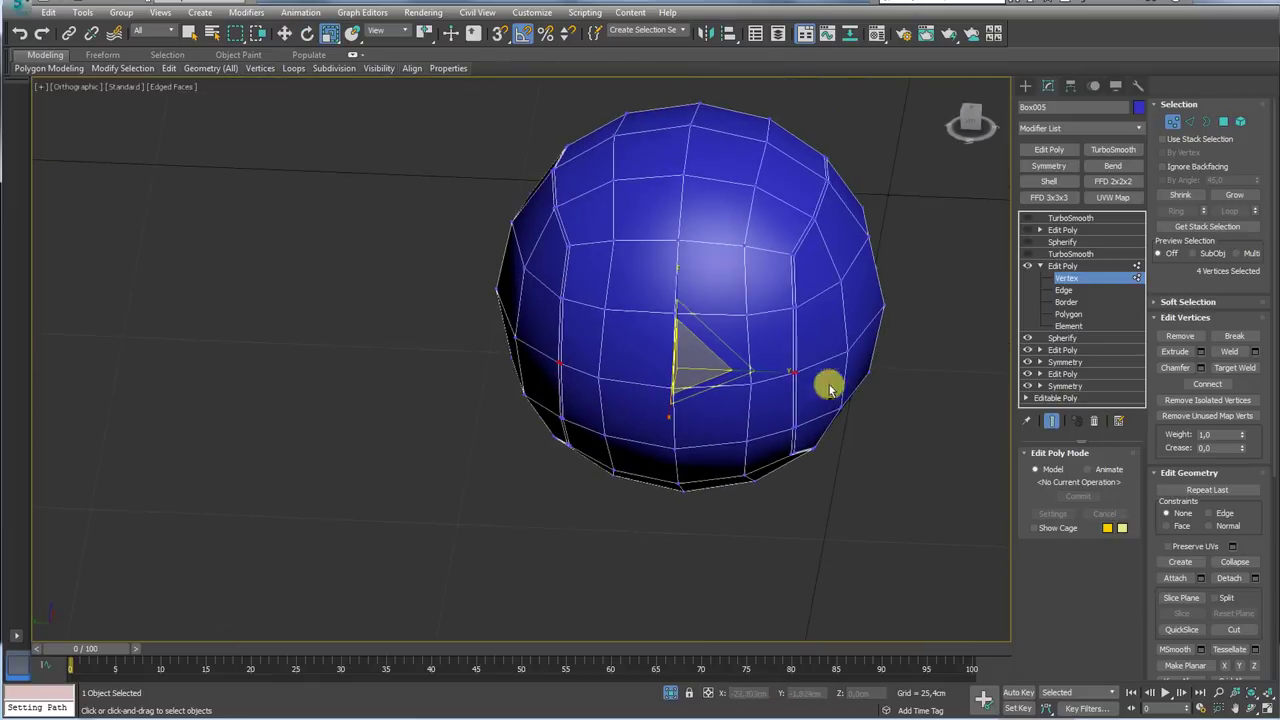
{"action": "scroll", "coordinate": [759, 375], "scroll_direction": "up", "scroll_amount": 2}
{"action": "left_click", "coordinate": [748, 386]}
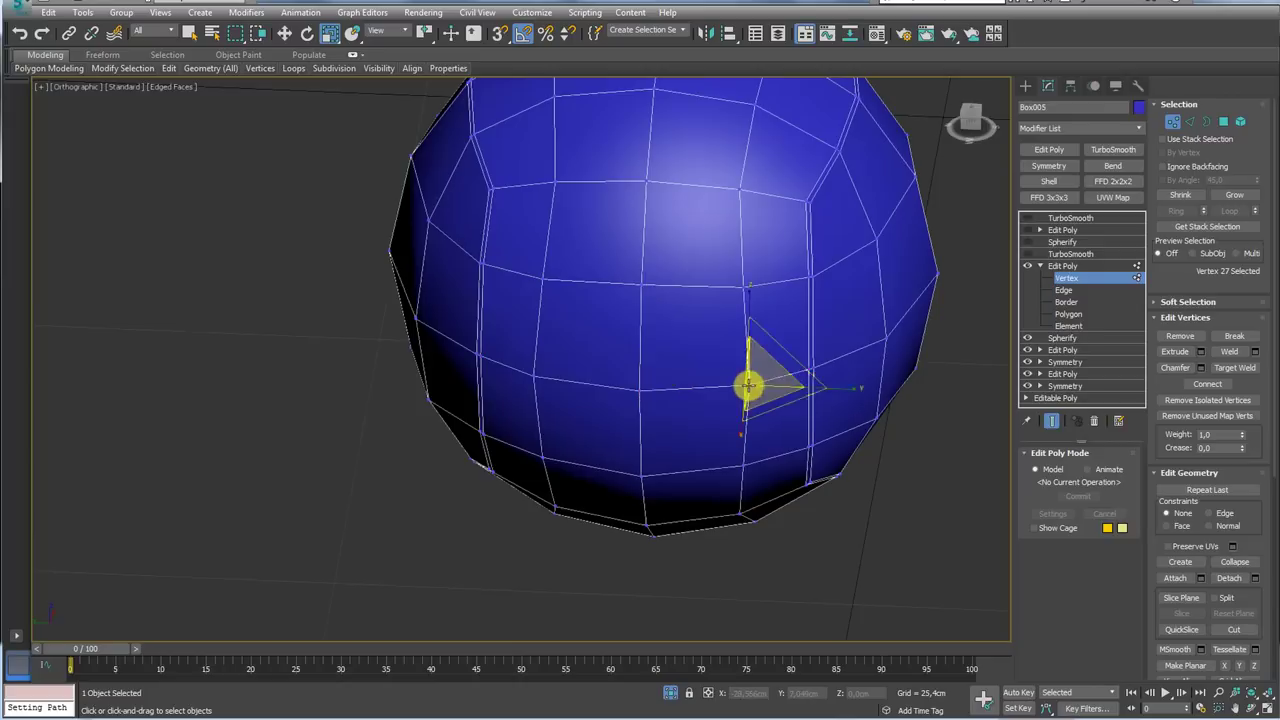
{"action": "left_click", "coordinate": [536, 377], "text": "ctrl"}
{"action": "left_click_drag", "start_coordinate": [739, 387], "coordinate": [735, 387]}
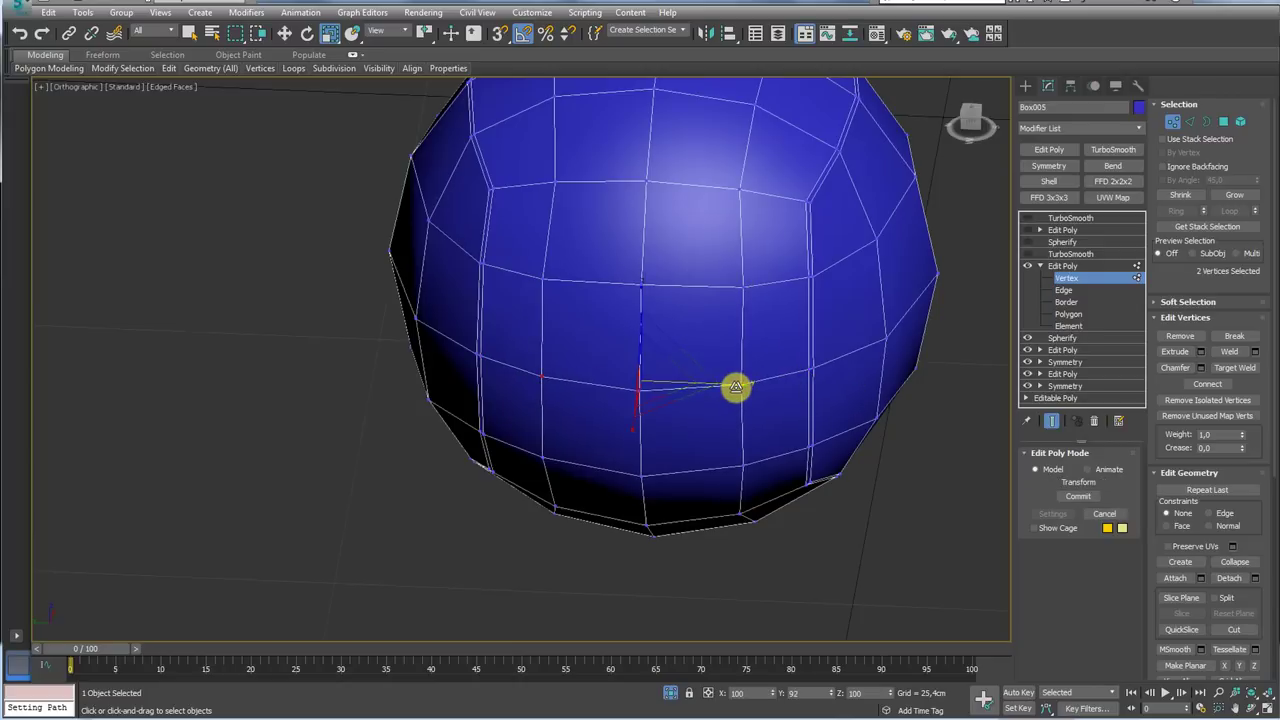
{"action": "middle_click_drag", "start_coordinate": [777, 403], "coordinate": [620, 395], "text": "alt"}
{"action": "key", "text": "w"}
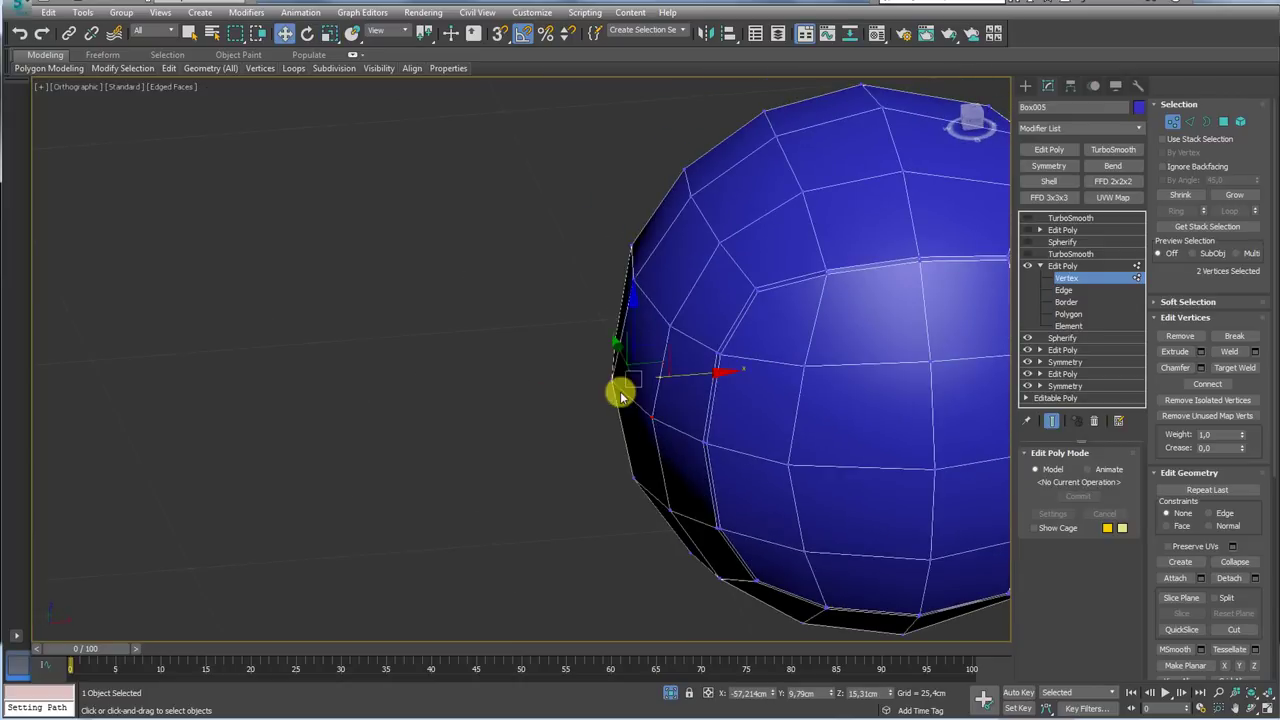
Box-select the 19 seam vertices and scale them along the X axis
{"action": "mouse_move", "coordinate": [689, 374]}
{"action": "middle_mouse_down", "text": "alt"}
{"action": "mouse_move", "coordinate": [757, 400]}
{"action": "mouse_move", "coordinate": [737, 380]}
{"action": "mouse_move", "coordinate": [697, 388]}
{"action": "mouse_move", "coordinate": [583, 331]}
{"action": "mouse_move", "coordinate": [549, 270]}
{"action": "middle_mouse_up", "text": "alt"}
{"action": "mouse_move", "coordinate": [507, 238]}
{"action": "left_mouse_down"}
{"action": "mouse_move", "coordinate": [703, 484]}
{"action": "mouse_move", "coordinate": [643, 489]}
{"action": "left_mouse_up"}
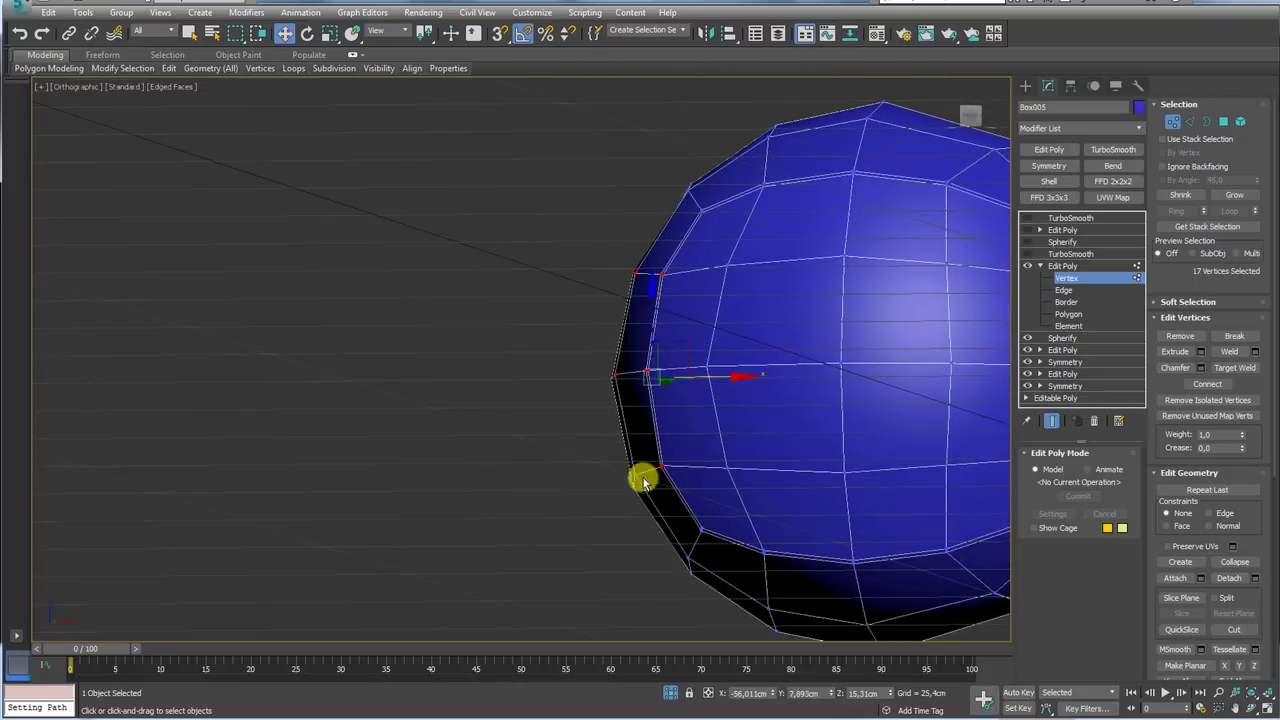
{"action": "middle_click_drag", "start_coordinate": [643, 489], "coordinate": [806, 503], "text": "alt"}
{"action": "middle_click_drag", "start_coordinate": [443, 487], "coordinate": [784, 487], "text": "alt"}
{"action": "left_click_drag", "start_coordinate": [706, 522], "coordinate": [704, 520], "text": "ctrl"}
{"action": "middle_click_drag", "start_coordinate": [704, 520], "coordinate": [614, 502], "text": "alt"}
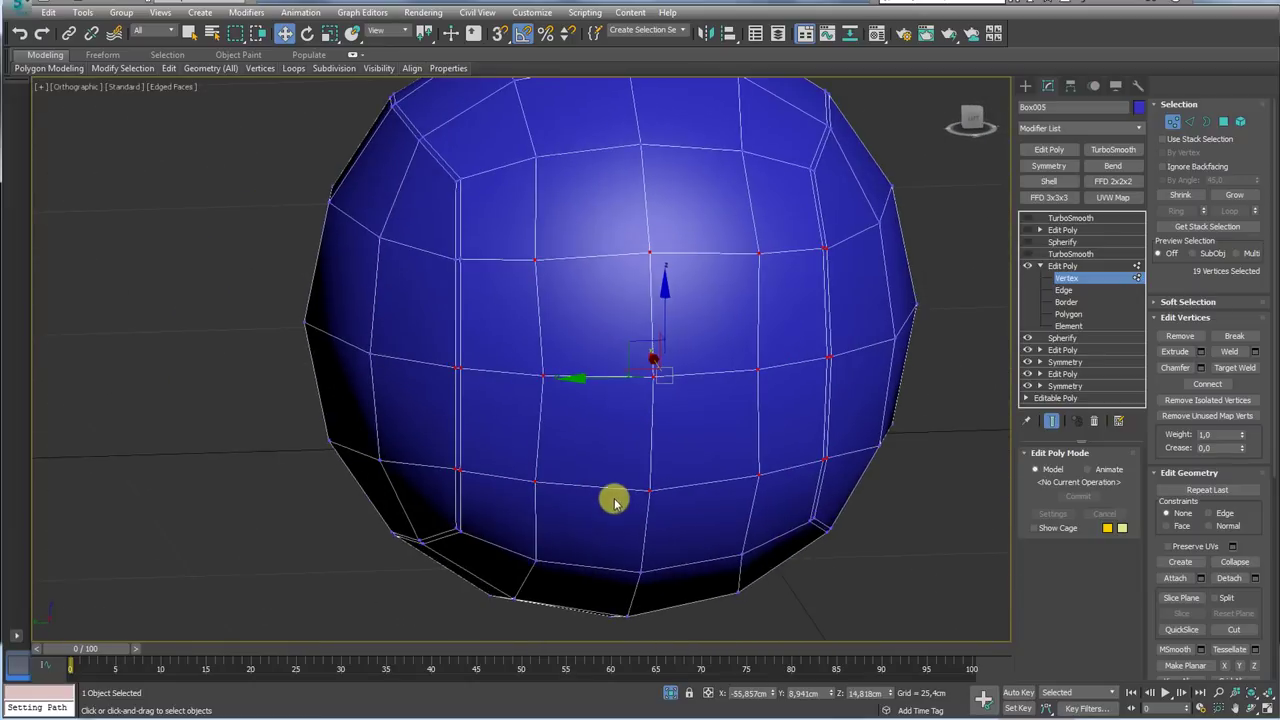
{"action": "key", "text": "r"}
{"action": "left_click_drag", "start_coordinate": [564, 377], "coordinate": [563, 377]}
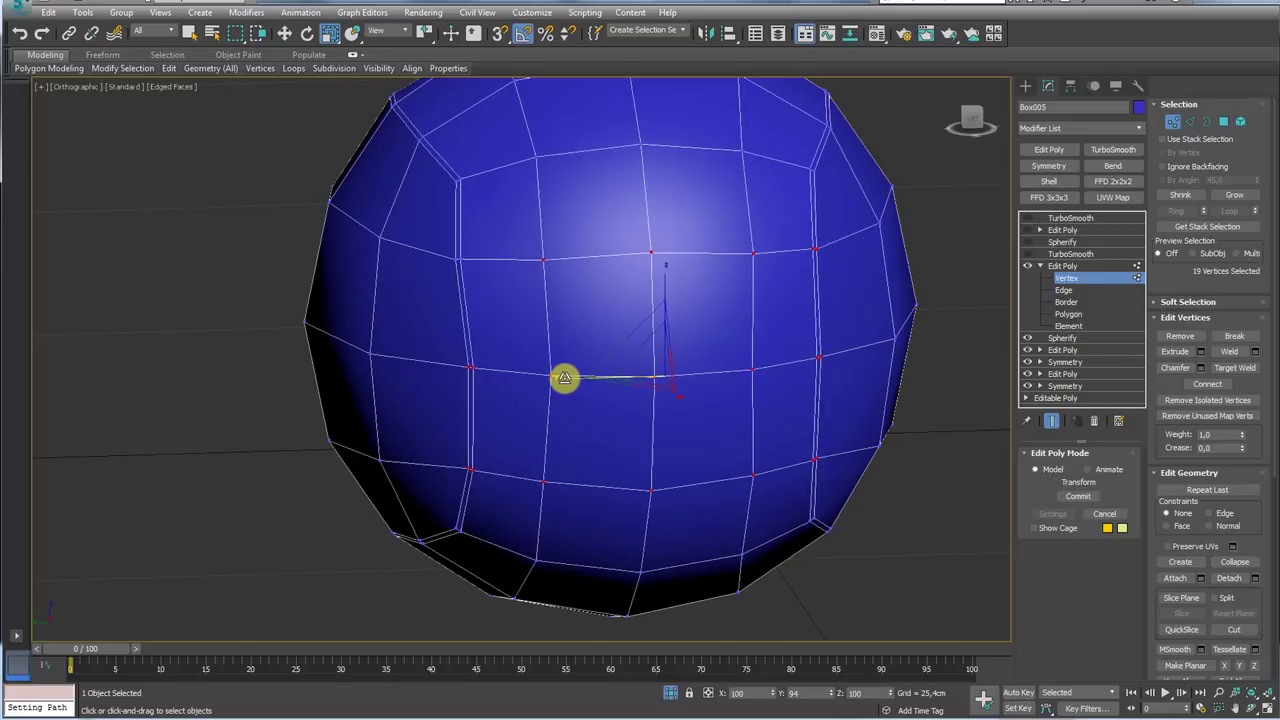
{"action": "mouse_move", "coordinate": [454, 254]}
{"action": "middle_mouse_down", "text": "alt"}
{"action": "mouse_move", "coordinate": [646, 272]}
{"action": "mouse_move", "coordinate": [802, 264]}
{"action": "middle_mouse_up", "text": "alt"}
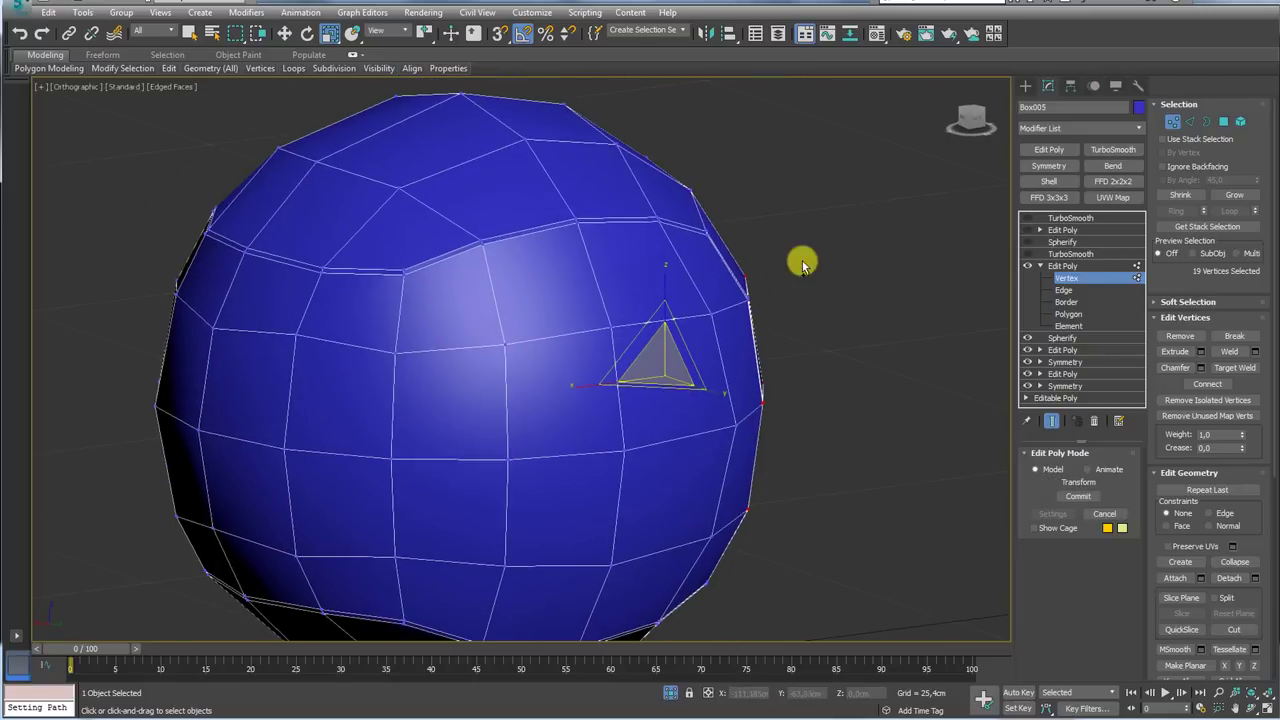
Select the rows of seam vertices along the ball's edge
{"action": "mouse_move", "coordinate": [790, 347]}
{"action": "middle_mouse_down", "text": "alt"}
{"action": "mouse_move", "coordinate": [614, 386]}
{"action": "mouse_move", "coordinate": [571, 380]}
{"action": "mouse_move", "coordinate": [666, 386]}
{"action": "mouse_move", "coordinate": [746, 363]}
{"action": "mouse_move", "coordinate": [731, 403]}
{"action": "mouse_move", "coordinate": [672, 398]}
{"action": "mouse_move", "coordinate": [751, 340]}
{"action": "middle_mouse_up", "text": "alt"}
{"action": "mouse_move", "coordinate": [849, 331]}
{"action": "middle_mouse_down", "text": "alt"}
{"action": "mouse_move", "coordinate": [857, 417]}
{"action": "mouse_move", "coordinate": [888, 404]}
{"action": "mouse_move", "coordinate": [743, 263]}
{"action": "mouse_move", "coordinate": [746, 320]}
{"action": "mouse_move", "coordinate": [652, 512]}
{"action": "mouse_move", "coordinate": [737, 423]}
{"action": "mouse_move", "coordinate": [748, 484]}
{"action": "middle_mouse_up", "text": "alt"}
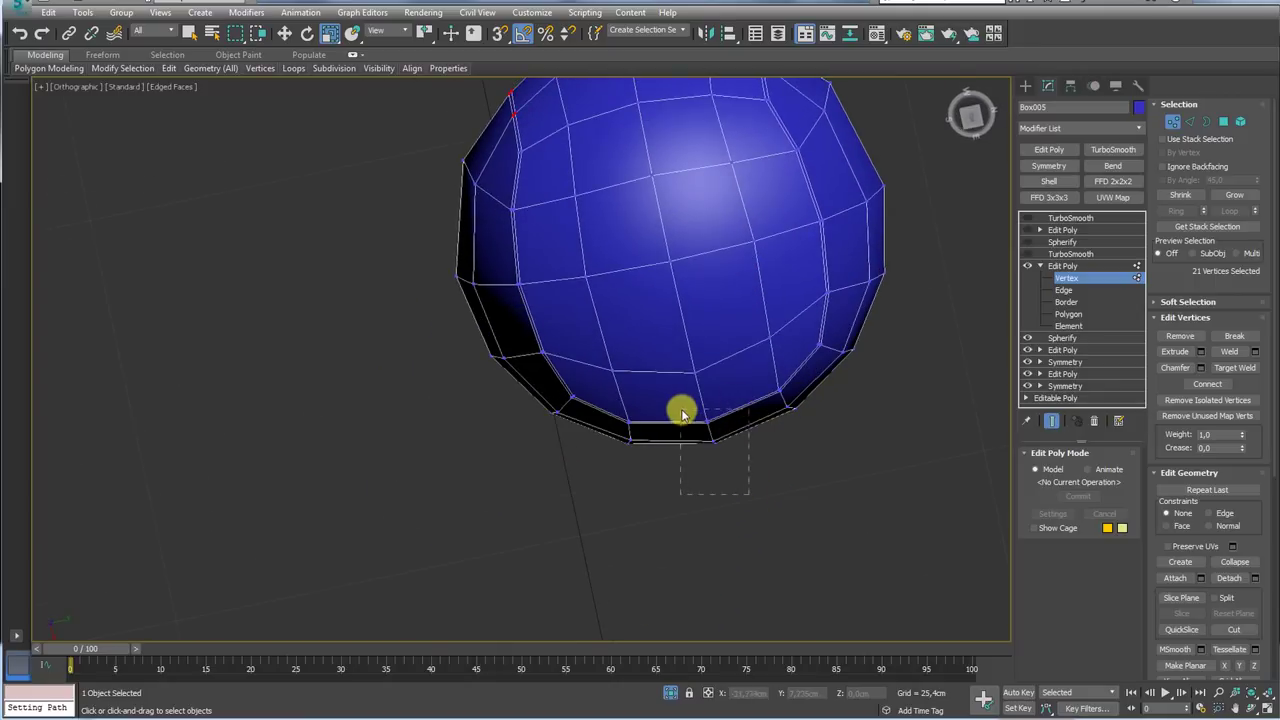
{"action": "left_click_drag", "start_coordinate": [681, 412], "coordinate": [680, 406]}
{"action": "key", "text": "t"}
{"action": "key", "text": "z"}
{"action": "scroll", "coordinate": [706, 430], "scroll_direction": "up", "scroll_amount": 2}
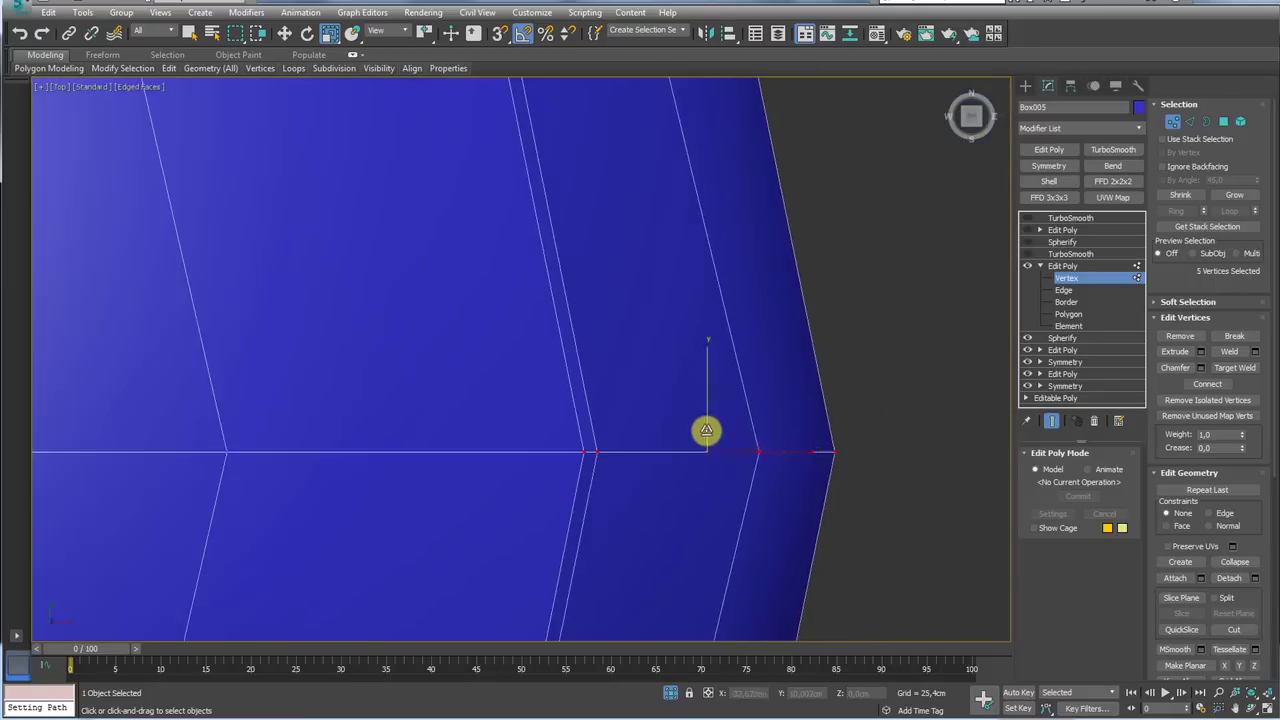
{"action": "scroll", "coordinate": [706, 430], "scroll_direction": "down", "scroll_amount": 5}
{"action": "left_click", "coordinate": [726, 449], "text": "ctrl"}
Scale the selected seam vertices to 95% in Z to flatten them slightly
{"action": "scroll", "coordinate": [805, 572], "scroll_direction": "down", "scroll_amount": 2}
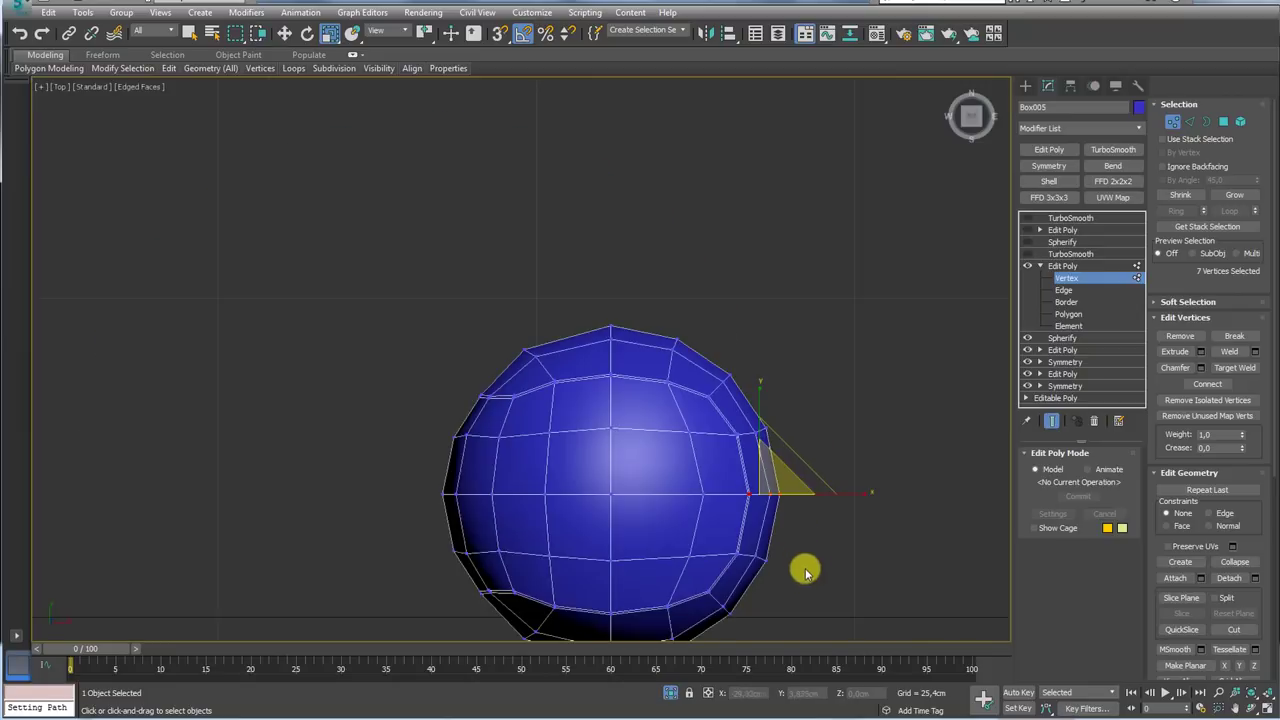
{"action": "middle_click_drag", "start_coordinate": [805, 572], "coordinate": [802, 522]}
{"action": "key", "text": "z"}
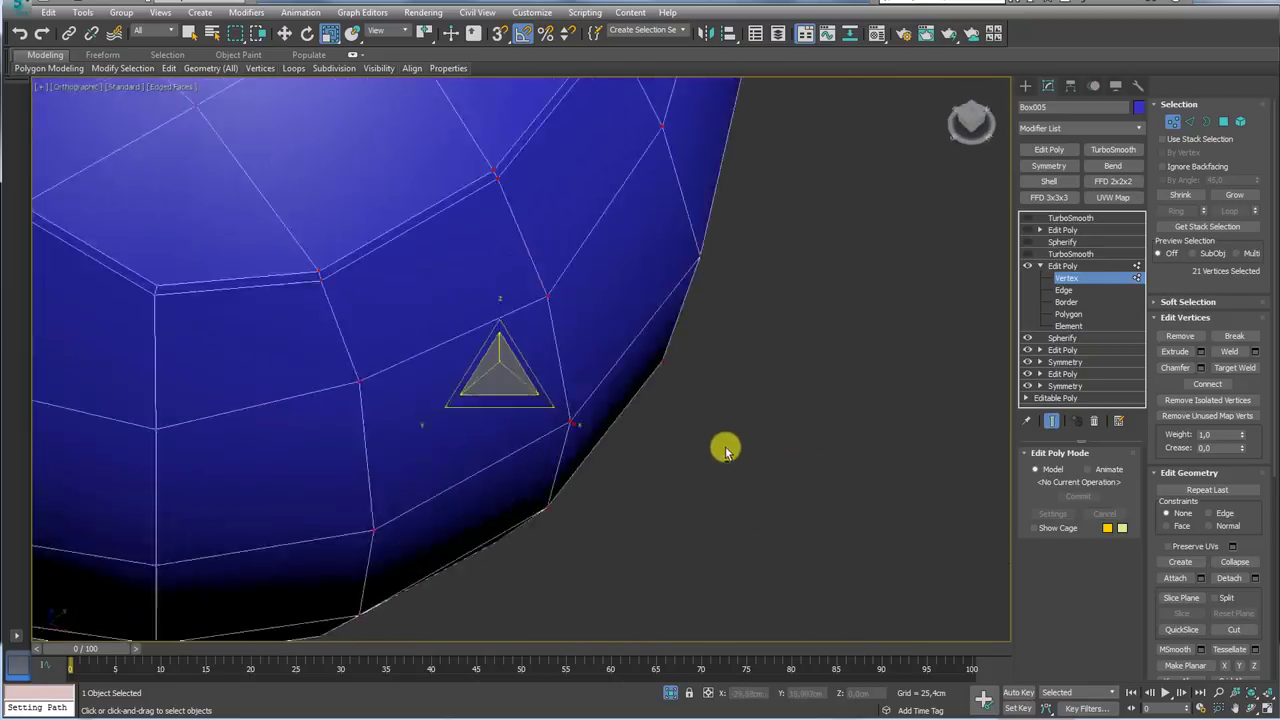
{"action": "scroll", "coordinate": [726, 446], "scroll_direction": "down", "scroll_amount": 3}
{"action": "middle_click_drag", "start_coordinate": [726, 446], "coordinate": [780, 366], "text": "alt"}
{"action": "scroll", "coordinate": [703, 373], "scroll_direction": "down", "scroll_amount": 1}
{"action": "middle_click_drag", "start_coordinate": [703, 373], "coordinate": [691, 370], "text": "alt"}
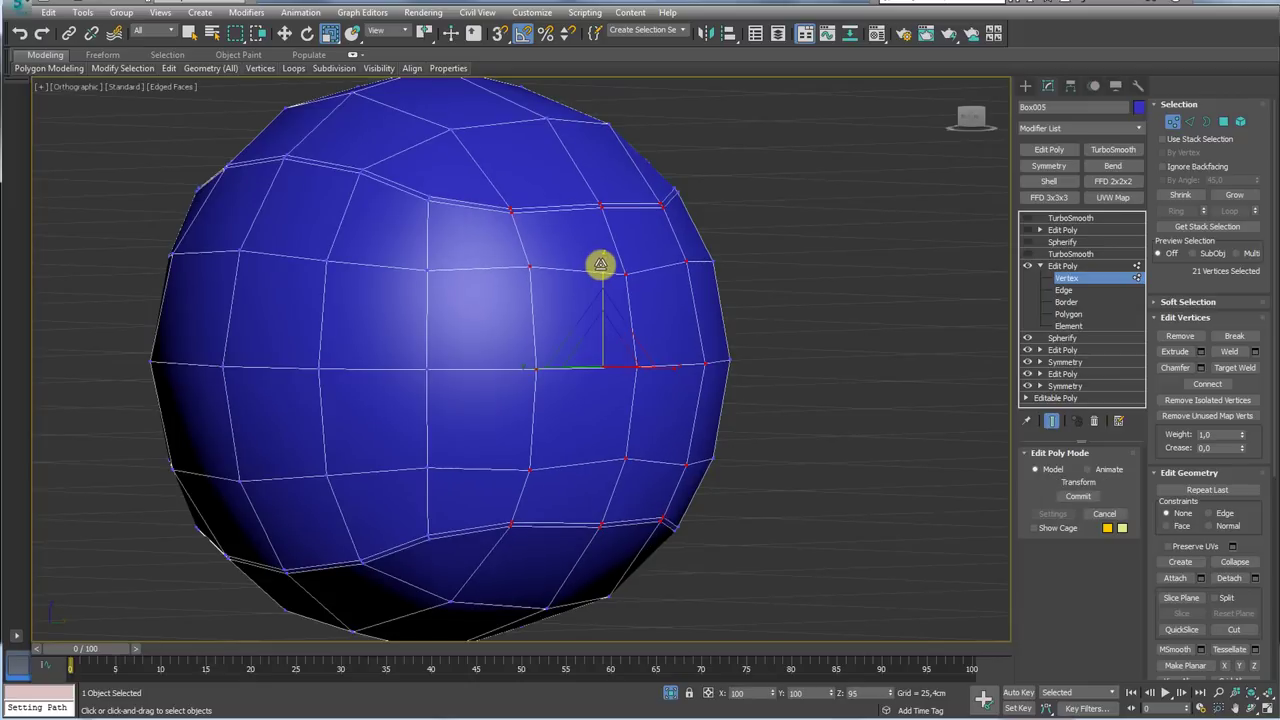
Narrow the selection to the centre vertex column and switch to Select and Move
{"action": "middle_click_drag", "start_coordinate": [586, 294], "coordinate": [477, 256], "text": "alt"}
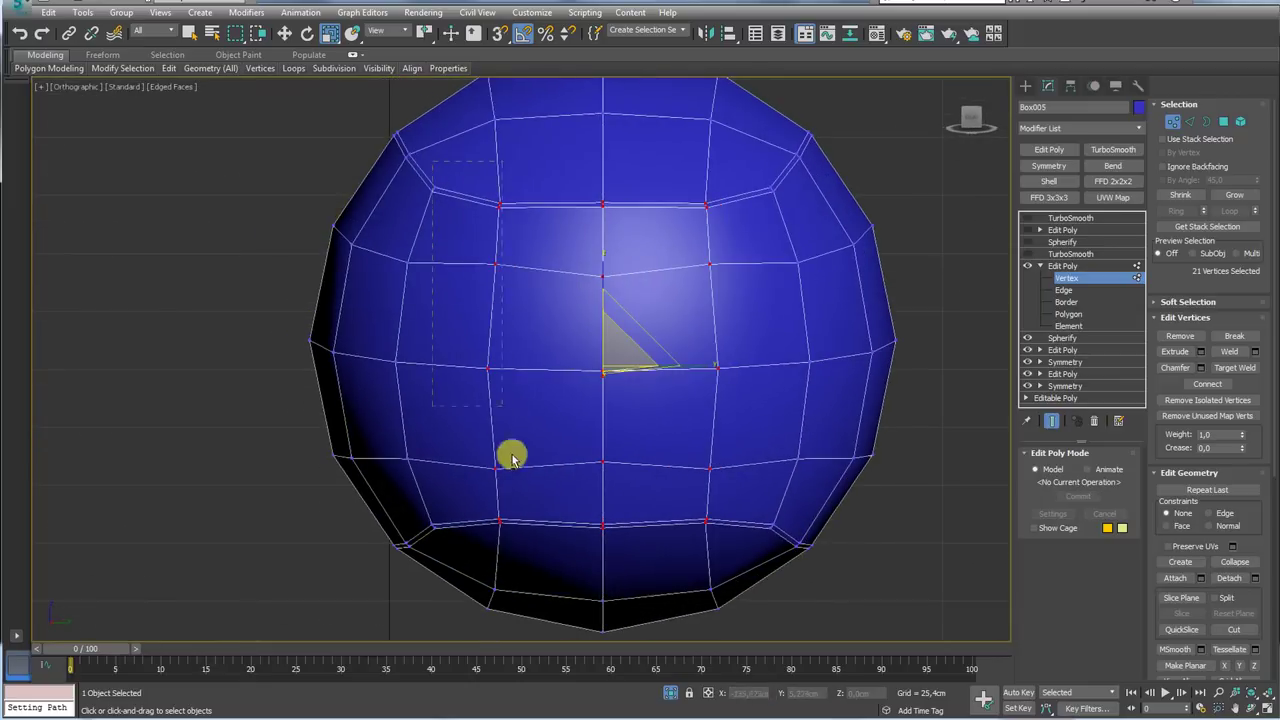
{"action": "left_click_drag", "start_coordinate": [511, 457], "coordinate": [524, 533], "text": "alt"}
{"action": "left_click_drag", "start_coordinate": [784, 587], "coordinate": [640, 206], "text": "alt"}
{"action": "middle_click_drag", "start_coordinate": [640, 206], "coordinate": [697, 263], "text": "alt"}
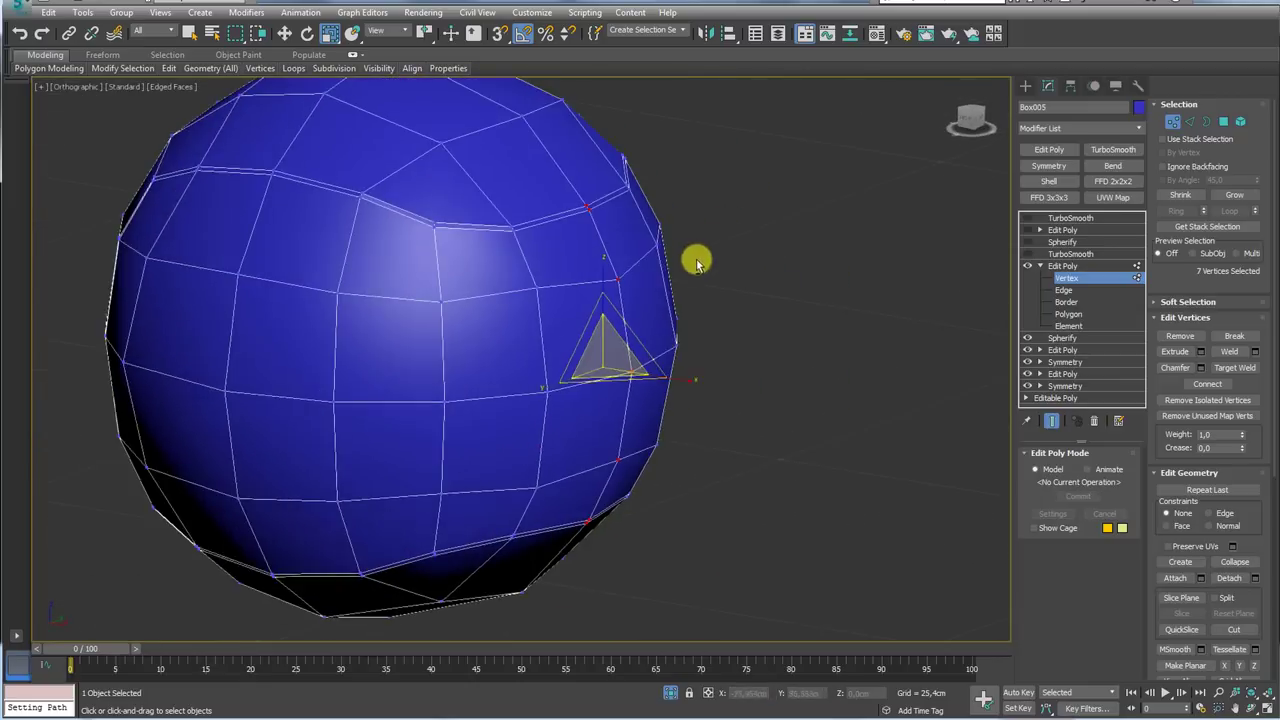
{"action": "middle_click_drag", "start_coordinate": [609, 294], "coordinate": [677, 373], "text": "alt"}
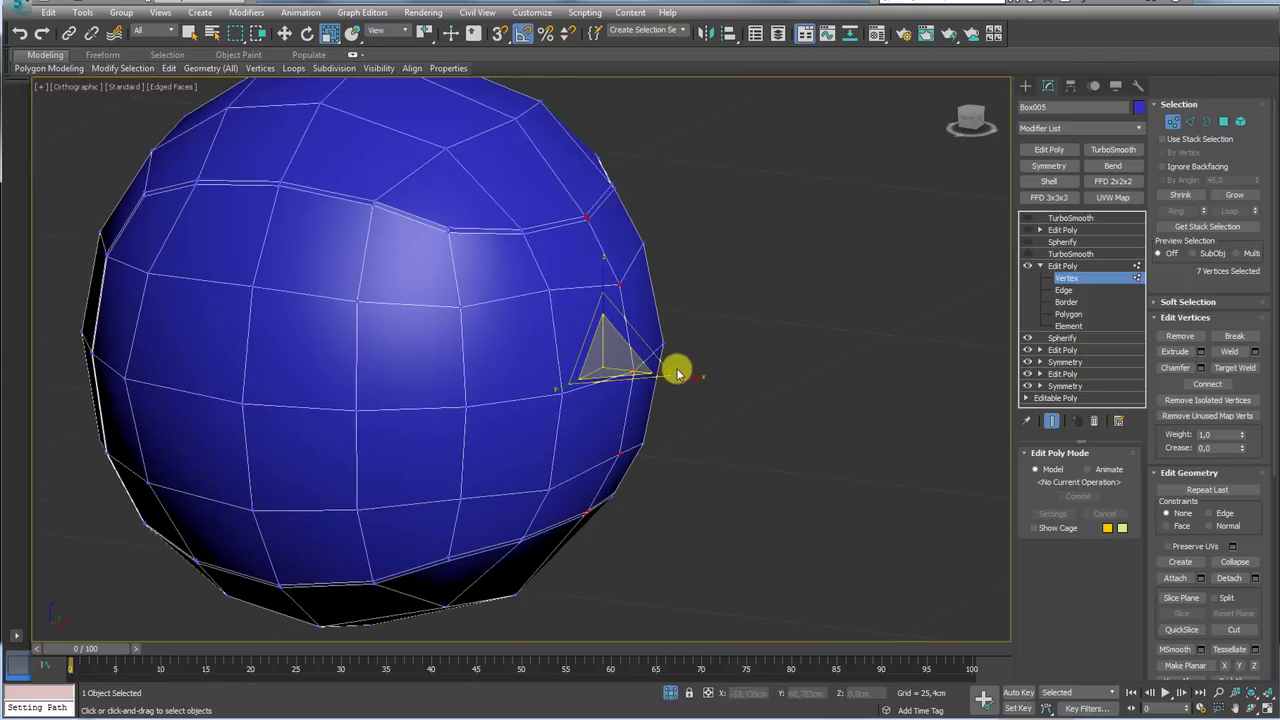
{"action": "key", "text": "w"}
{"action": "key", "text": "r"}
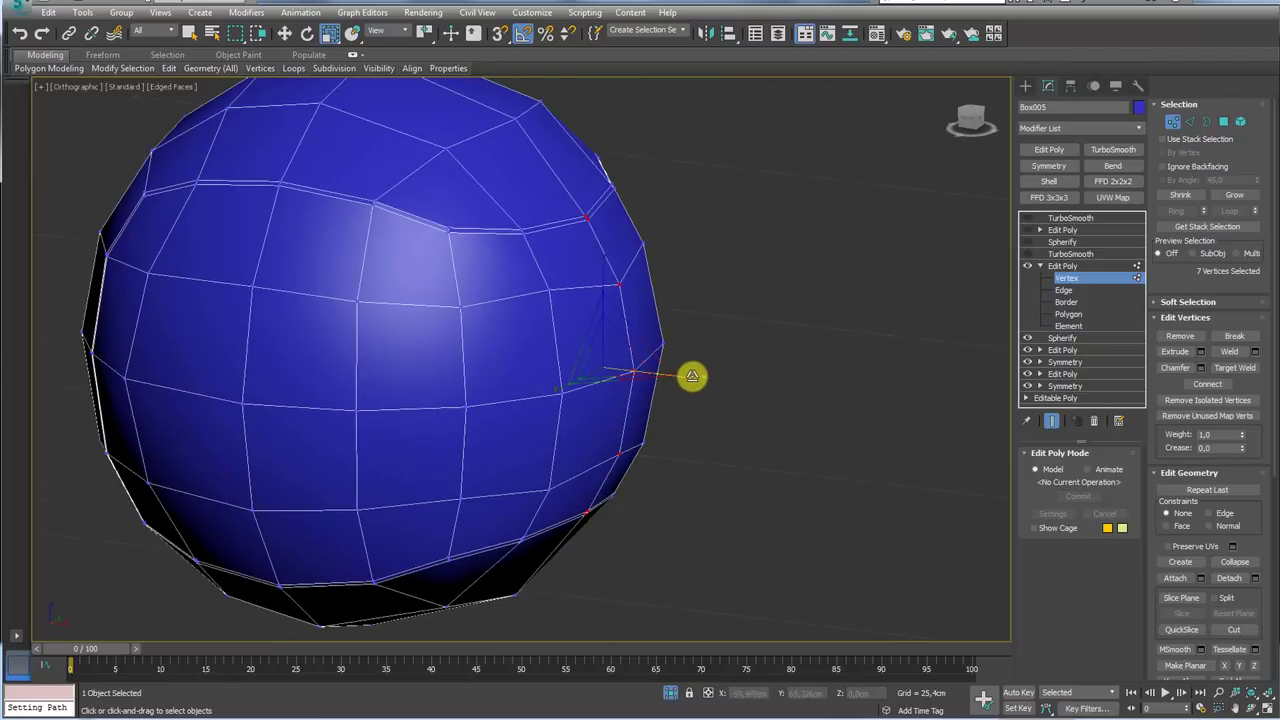
{"action": "key", "text": "w"}
{"action": "middle_click_drag", "start_coordinate": [674, 374], "coordinate": [711, 366], "text": "alt"}
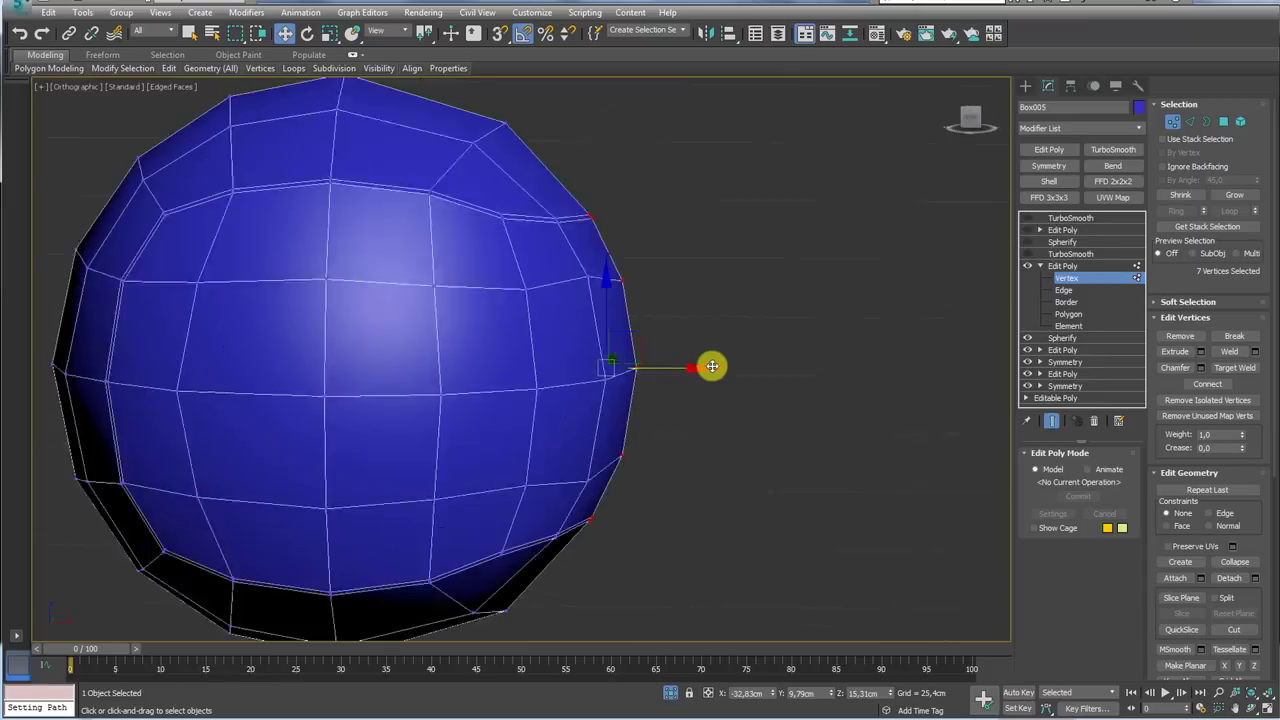
{"action": "scroll", "coordinate": [711, 368], "scroll_direction": "up", "scroll_amount": 2}
Return Edit Poly to object level and re-enable the lower TurboSmooth and Spherify modifiers
{"action": "left_click", "coordinate": [1062, 268]}
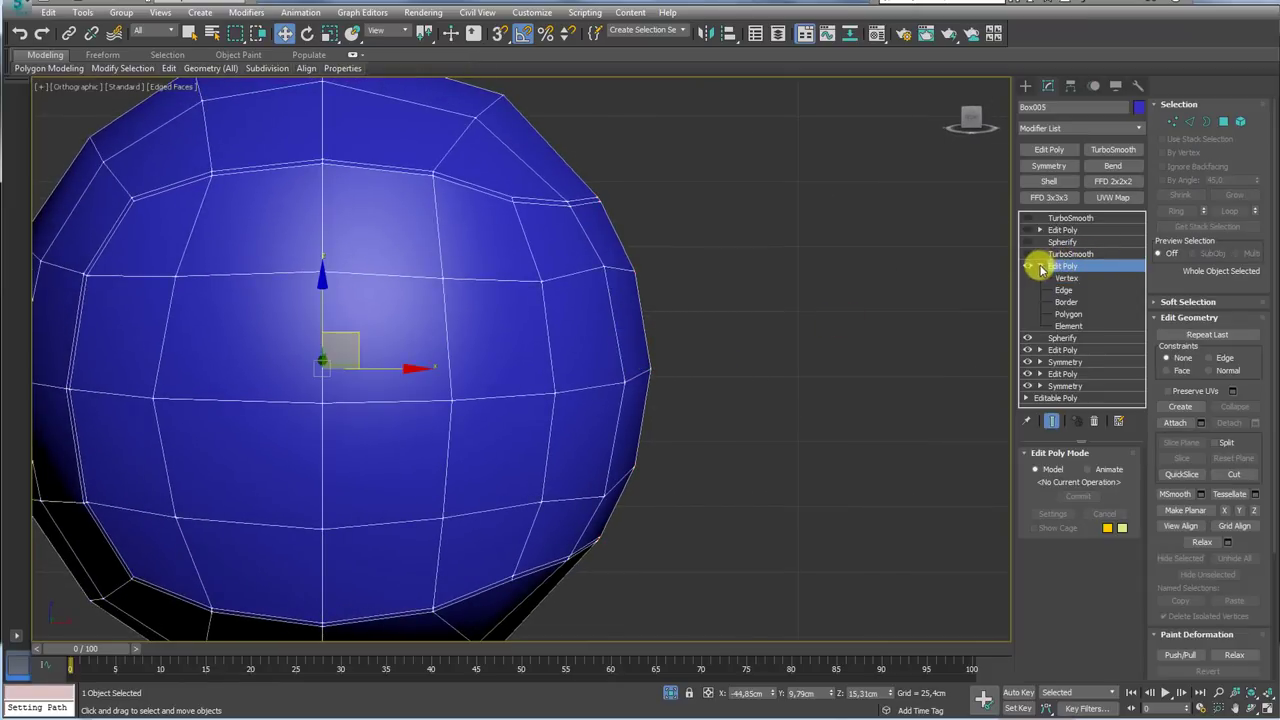
{"action": "left_click", "coordinate": [1041, 266]}
{"action": "left_click", "coordinate": [1062, 268]}
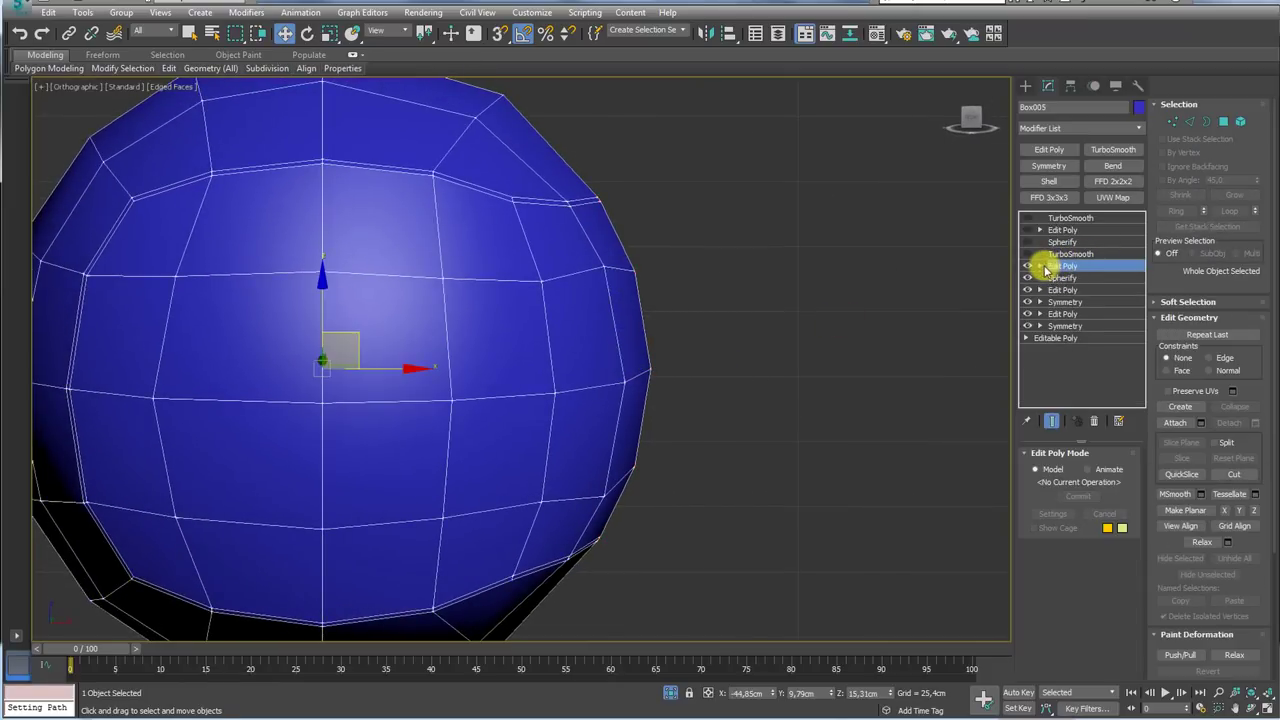
{"action": "left_click", "coordinate": [1052, 255]}
{"action": "left_click", "coordinate": [1027, 255]}
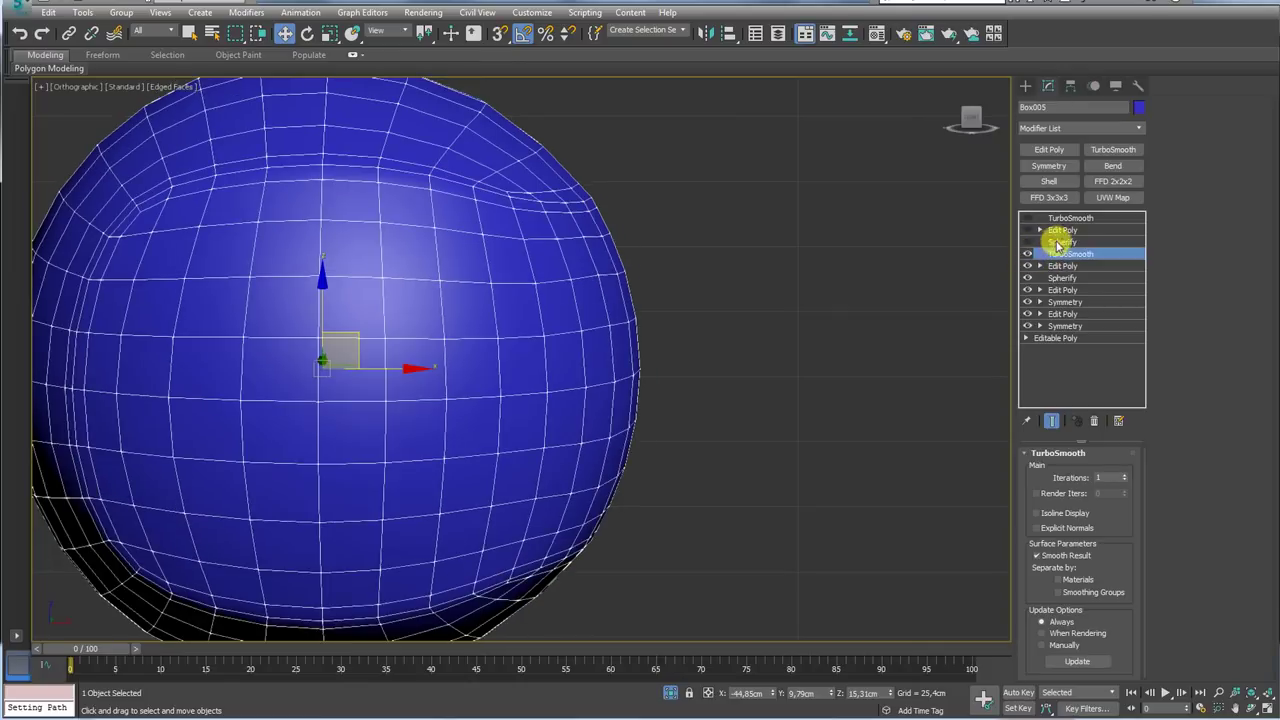
{"action": "left_click", "coordinate": [1058, 242]}
{"action": "left_click", "coordinate": [1027, 242]}
{"action": "key", "text": "z"}
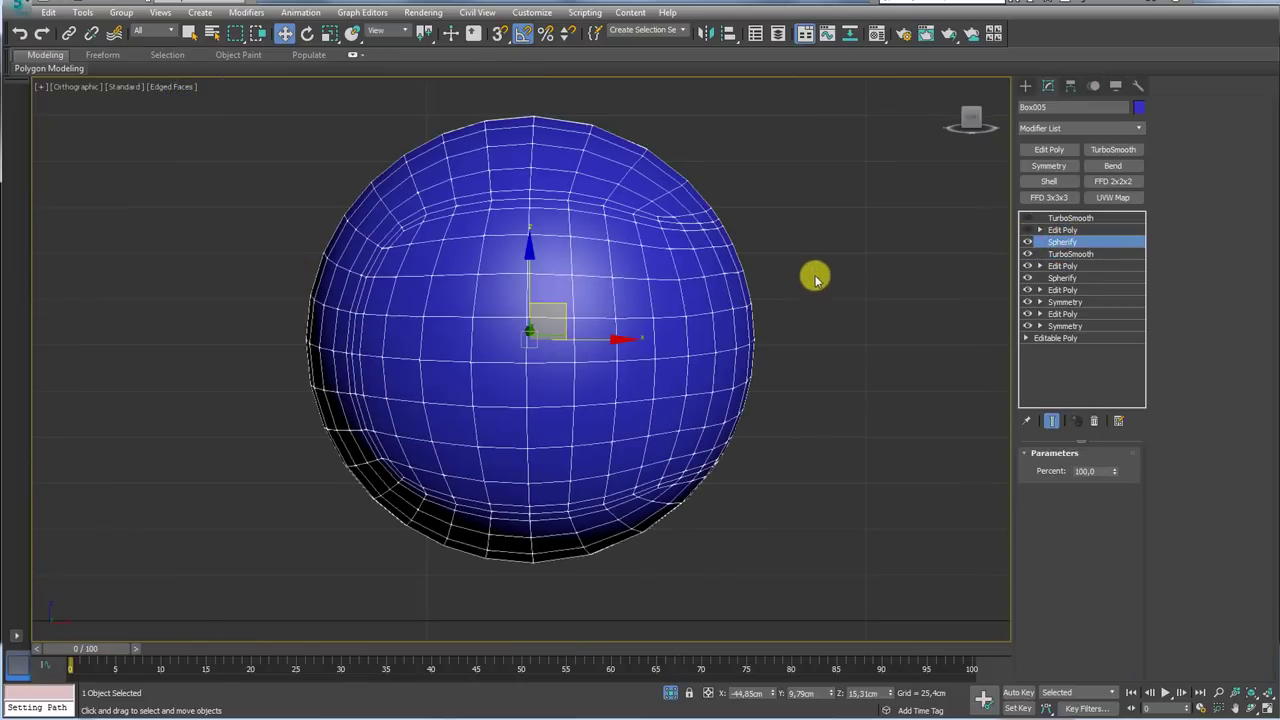
Re-enable the upper Edit Poly, leave the top TurboSmooth off, and turn on Show End Result
{"action": "left_click", "coordinate": [1060, 232]}
{"action": "left_click", "coordinate": [1027, 230]}
{"action": "mouse_move", "coordinate": [739, 259]}
{"action": "middle_mouse_down", "text": "alt"}
{"action": "mouse_move", "coordinate": [746, 274]}
{"action": "mouse_move", "coordinate": [808, 280]}
{"action": "middle_mouse_up", "text": "alt"}
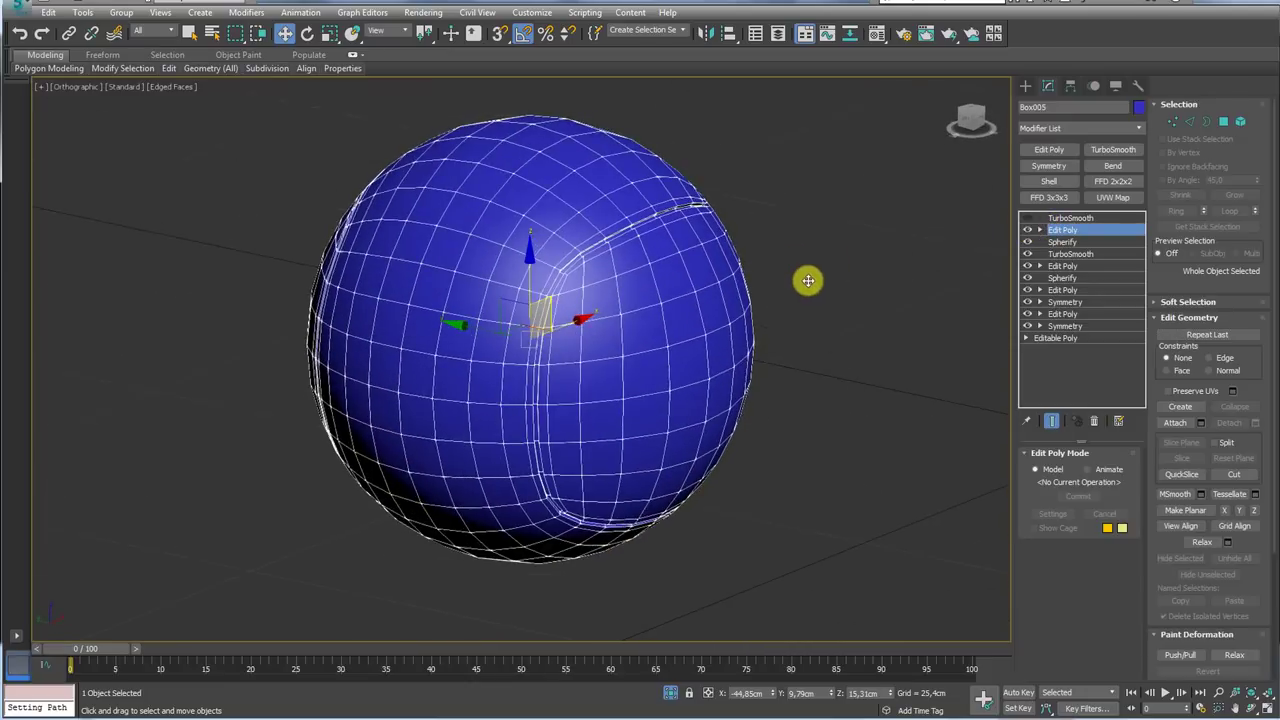
{"action": "left_click", "coordinate": [1036, 218]}
{"action": "left_click", "coordinate": [1027, 218]}
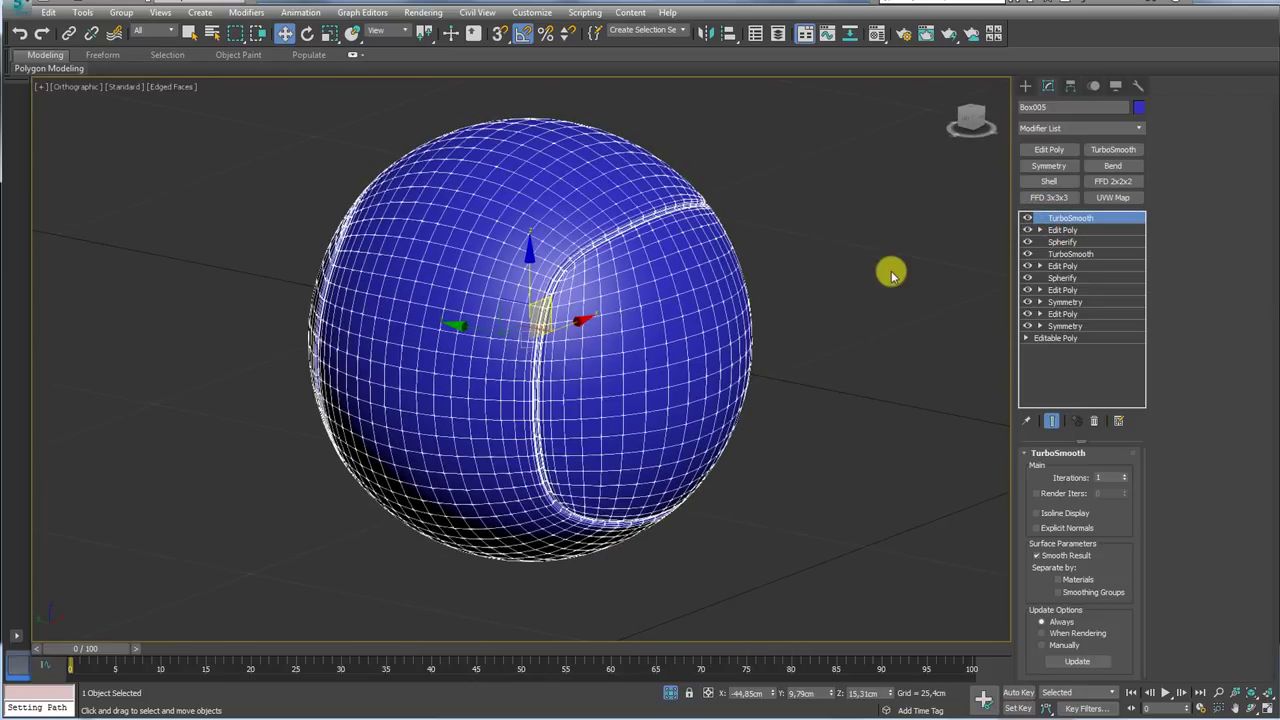
{"action": "mouse_move", "coordinate": [891, 275]}
{"action": "middle_mouse_down", "text": "alt"}
{"action": "mouse_move", "coordinate": [777, 271]}
{"action": "mouse_move", "coordinate": [551, 294]}
{"action": "mouse_move", "coordinate": [529, 280]}
{"action": "mouse_move", "coordinate": [423, 274]}
{"action": "mouse_move", "coordinate": [400, 288]}
{"action": "mouse_move", "coordinate": [714, 271]}
{"action": "mouse_move", "coordinate": [1030, 212]}
{"action": "middle_mouse_up", "text": "alt"}
{"action": "left_click", "coordinate": [1028, 219]}
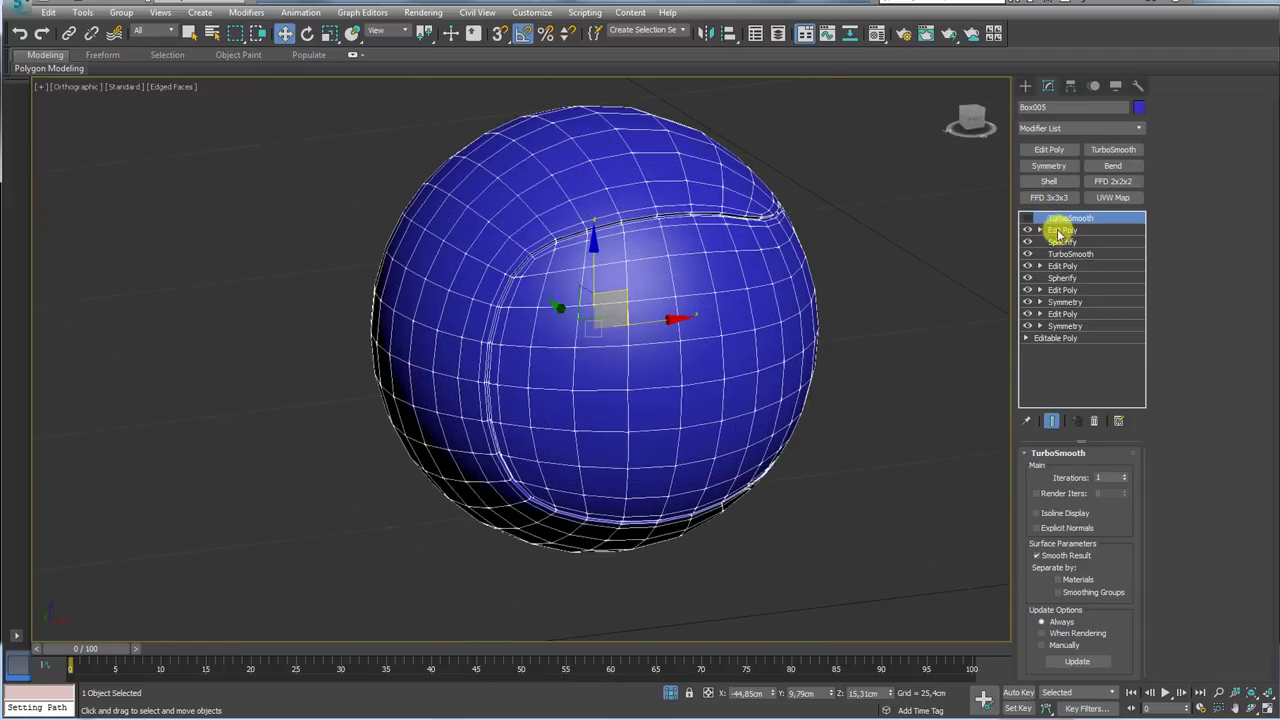
{"action": "left_click", "coordinate": [1060, 229]}
{"action": "left_click", "coordinate": [1050, 421]}
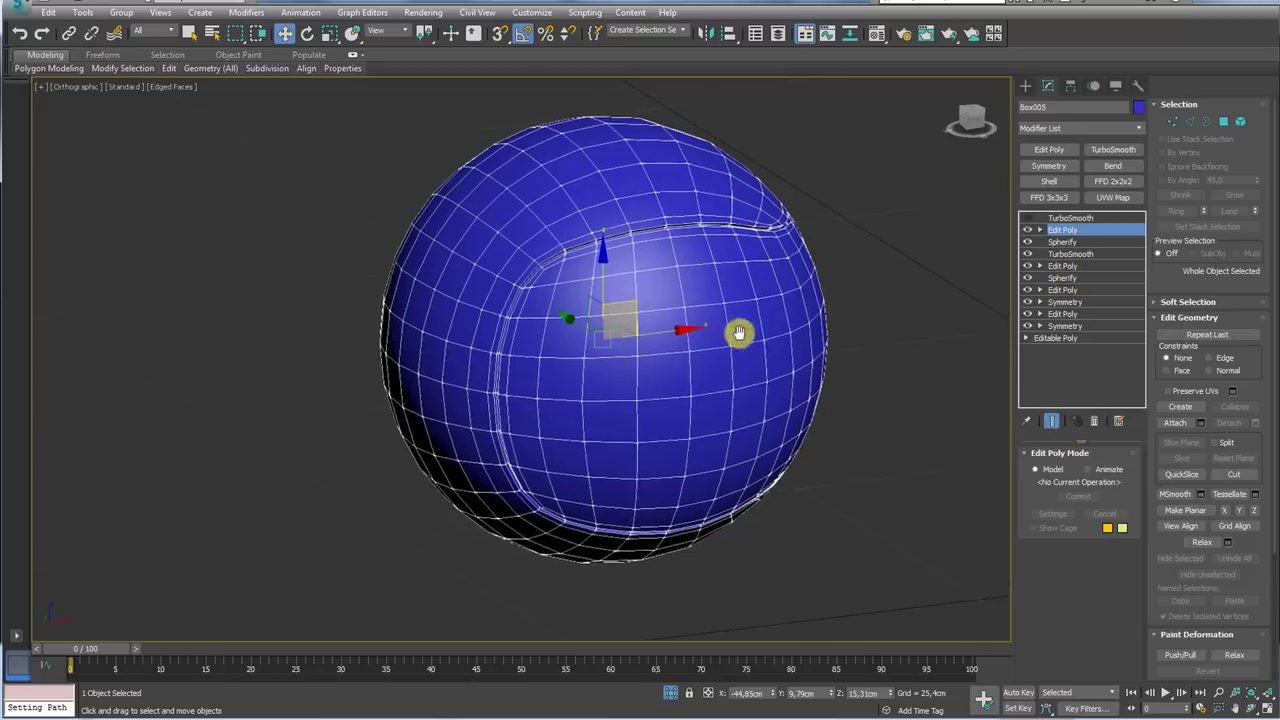
{"action": "scroll", "coordinate": [595, 329], "scroll_direction": "up", "scroll_amount": 2}
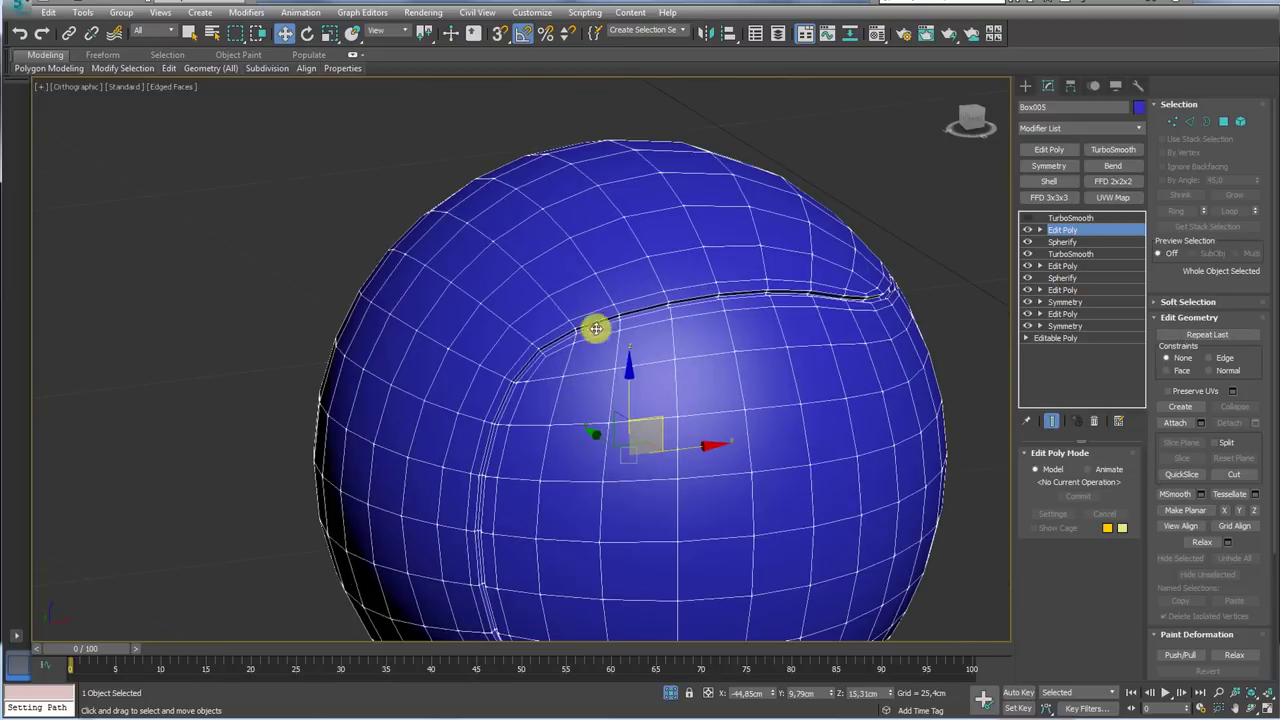
Select the 64-edge seam loop, Connect along it, and start Create Shape for Shape001
{"action": "left_click", "coordinate": [1190, 121]}
{"action": "double_click", "coordinate": [749, 331]}
{"action": "scroll", "coordinate": [752, 330], "scroll_direction": "up", "scroll_amount": 2}
{"action": "scroll", "coordinate": [754, 329], "scroll_direction": "up", "scroll_amount": 3}
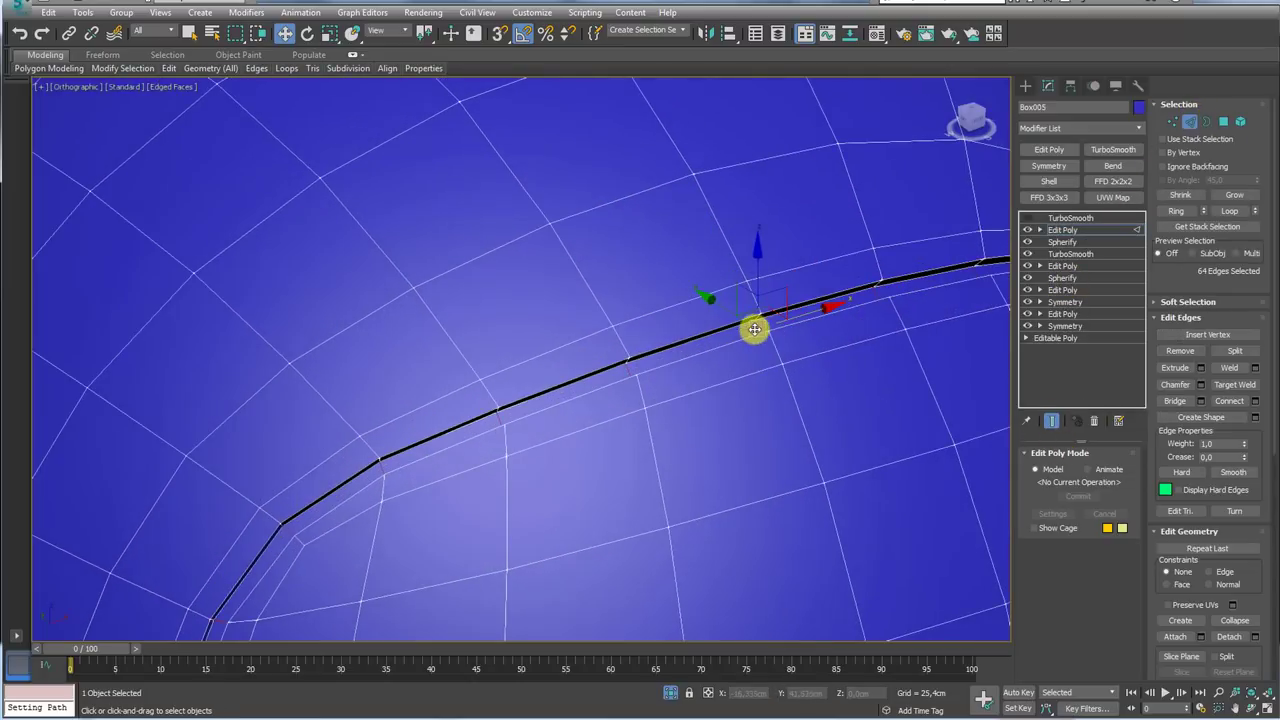
{"action": "scroll", "coordinate": [755, 329], "scroll_direction": "up", "scroll_amount": 2}
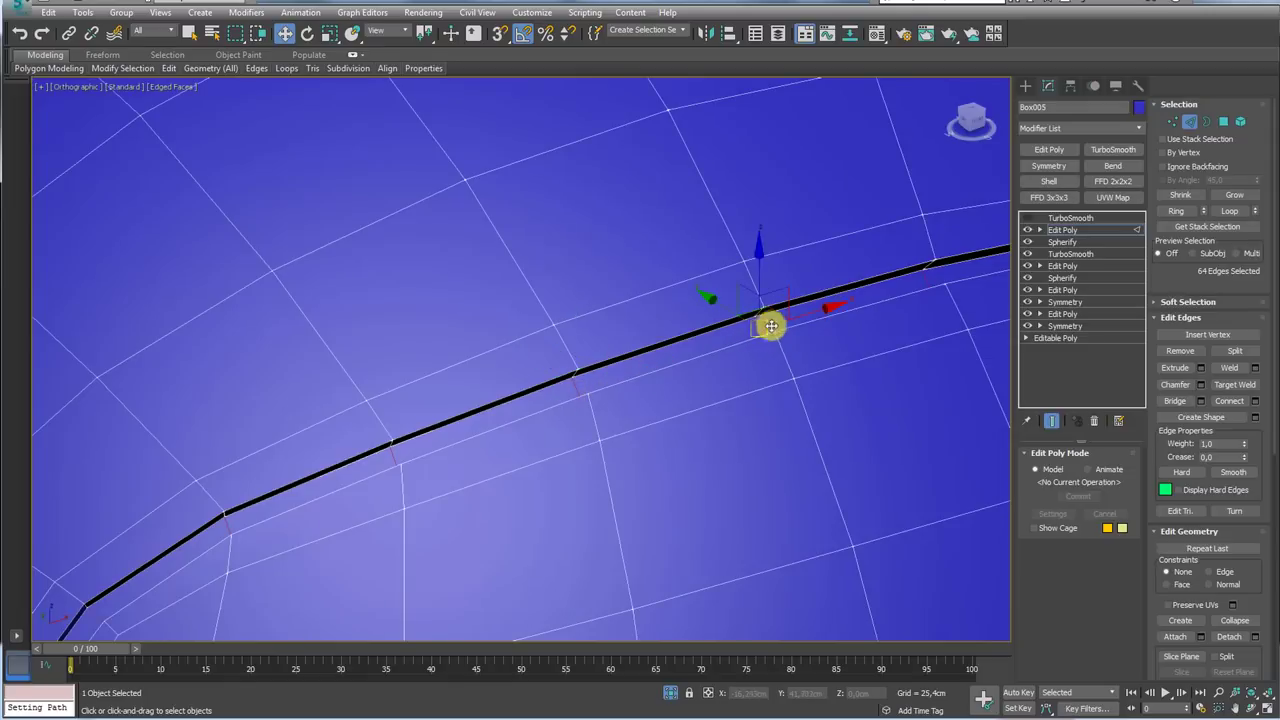
{"action": "left_click", "coordinate": [1228, 400]}
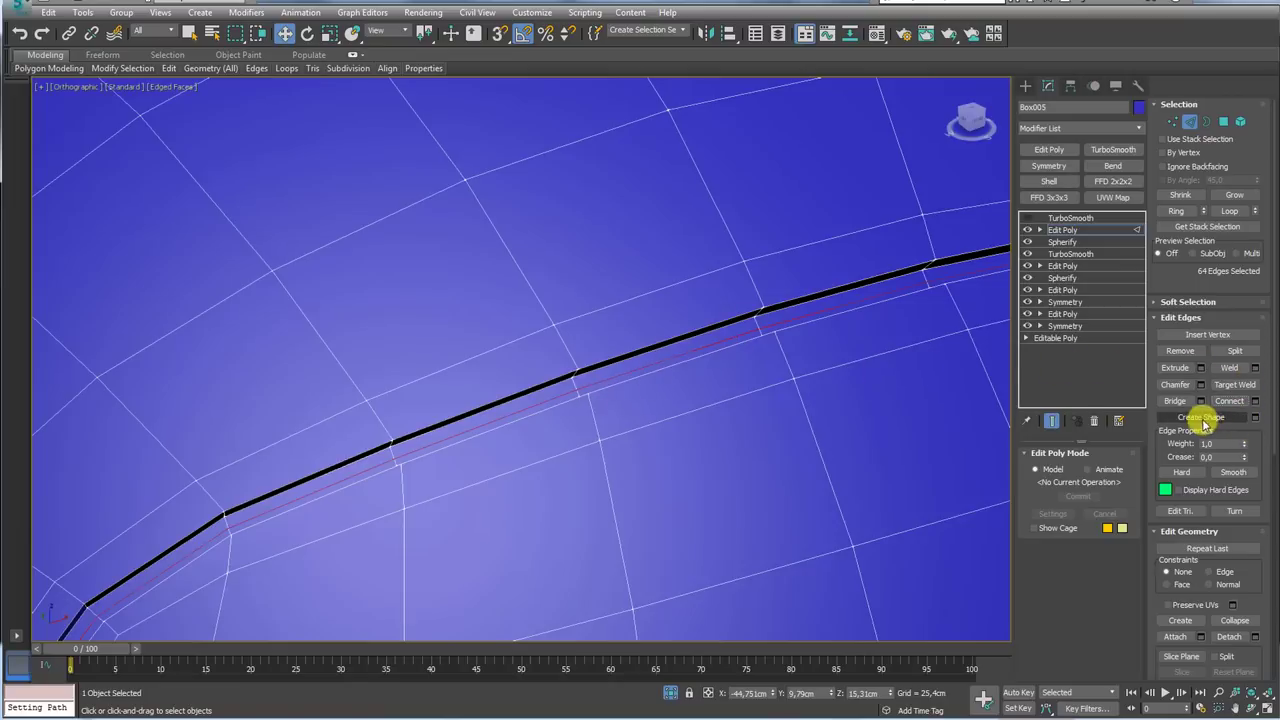
{"action": "left_click", "coordinate": [1255, 418]}
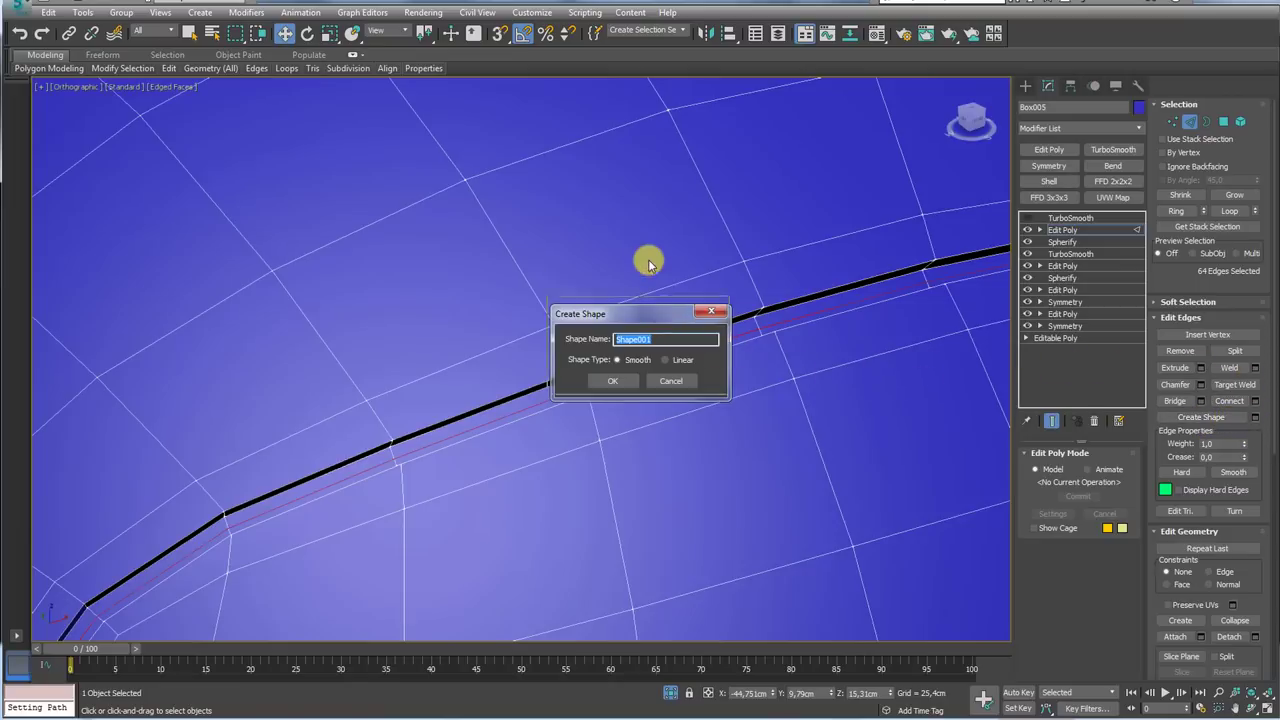
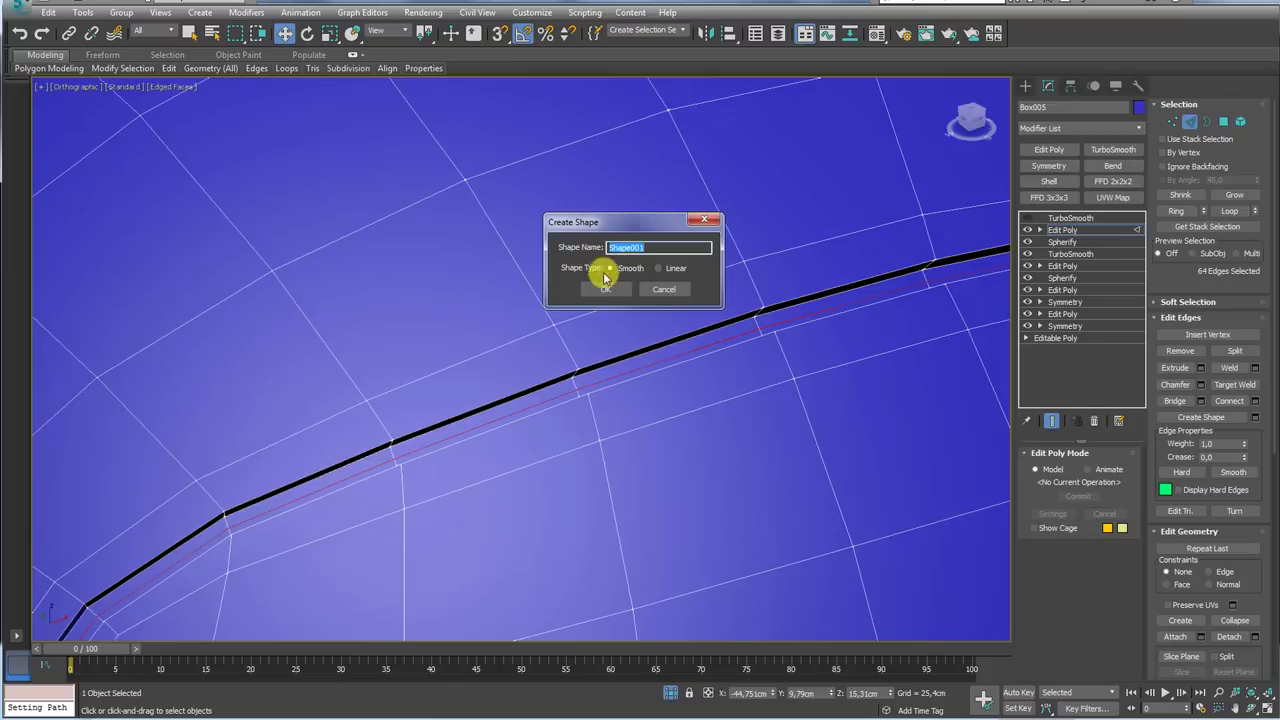
Select the seam spline on the ball, undoing a trial move so it stays in place
{"action": "left_click", "coordinate": [1060, 218]}
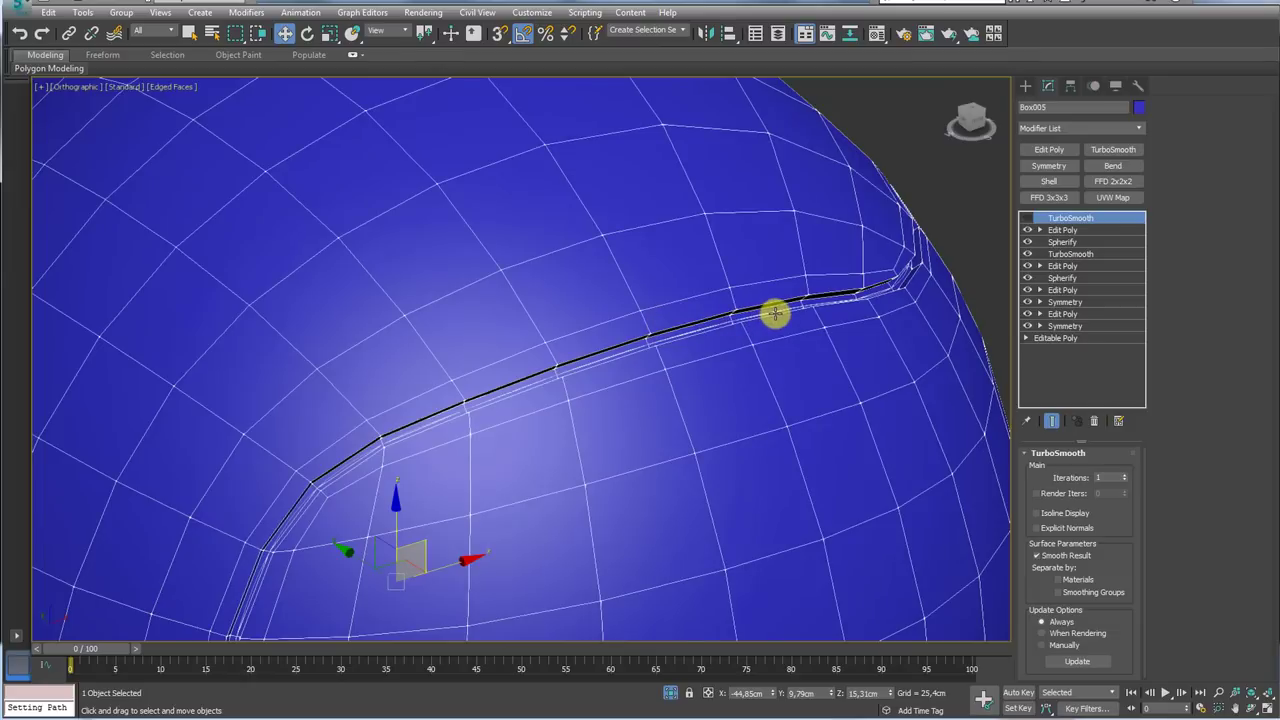
{"action": "left_click", "coordinate": [775, 314]}
{"action": "scroll", "coordinate": [766, 311], "scroll_direction": "down", "scroll_amount": 2}
{"action": "scroll", "coordinate": [794, 320], "scroll_direction": "down", "scroll_amount": 6}
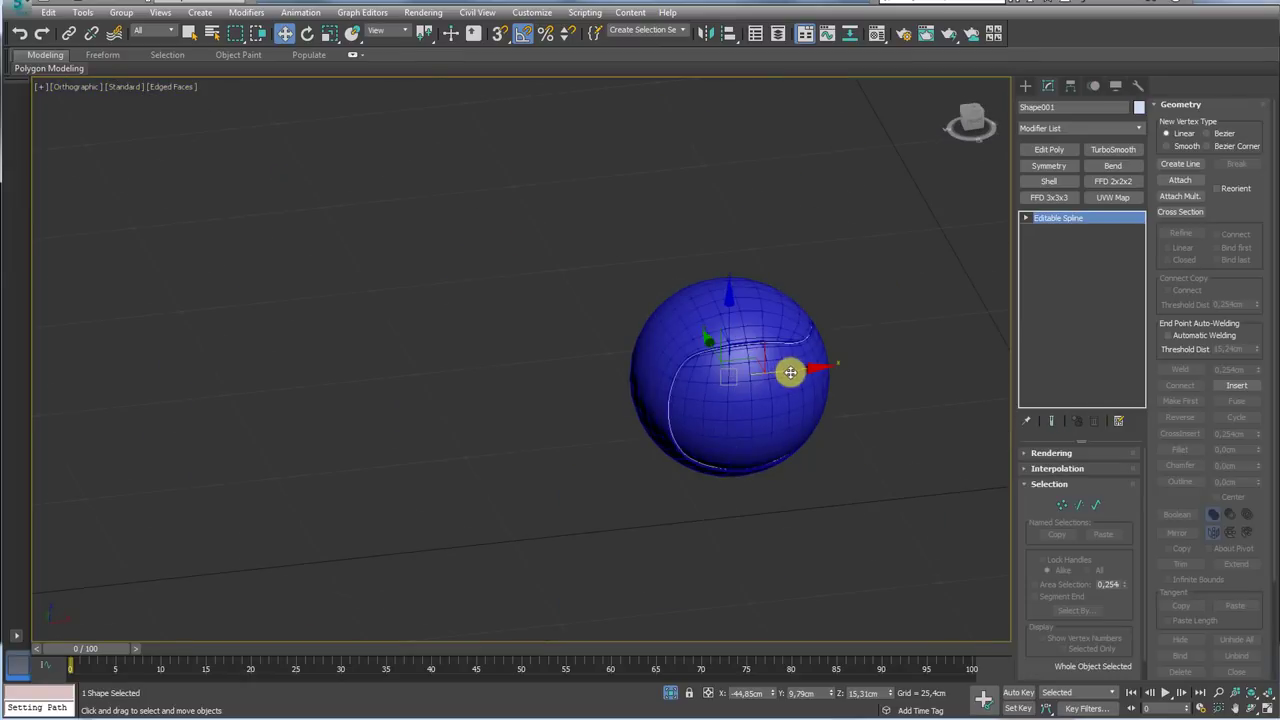
{"action": "left_click_drag", "start_coordinate": [790, 372], "coordinate": [586, 366]}
{"action": "middle_click_drag", "start_coordinate": [586, 366], "coordinate": [680, 357]}
{"action": "key", "text": "ctrl+z"}
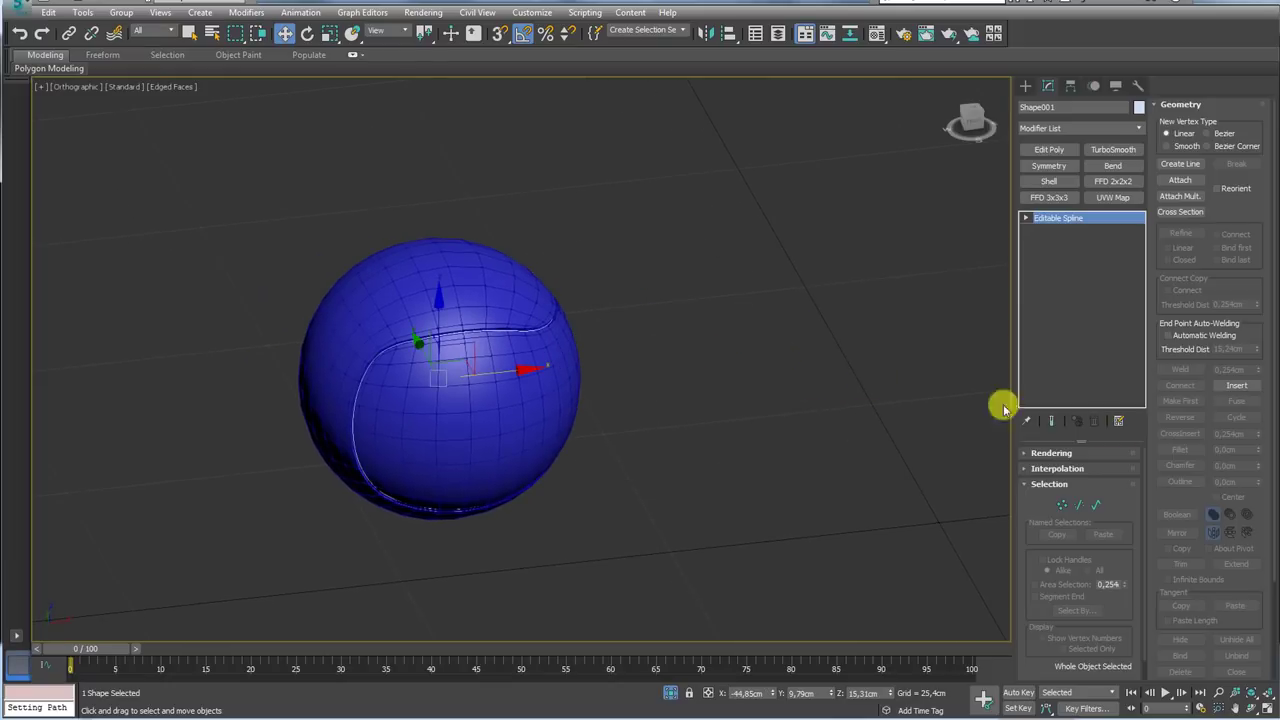
Preview the seam spline as a viewport tube, set thickness 2.769cm, then hide the tube
{"action": "left_click", "coordinate": [1045, 455]}
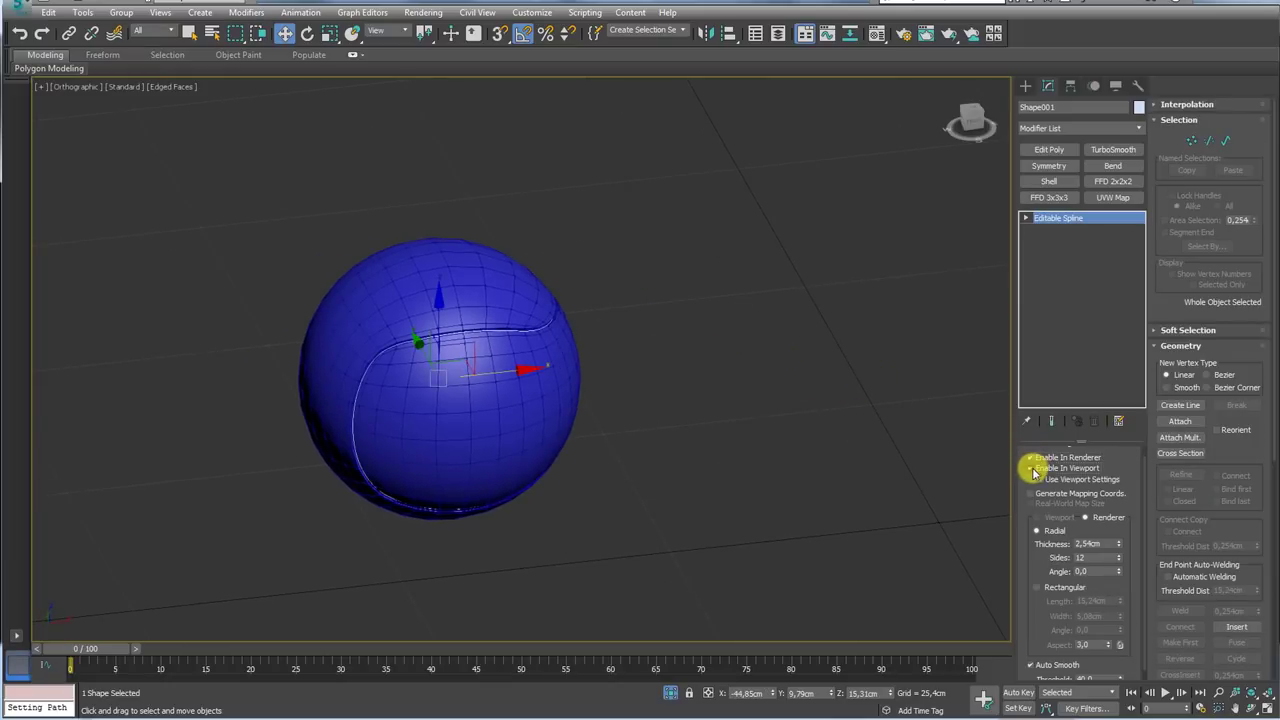
{"action": "left_click", "coordinate": [1031, 468]}
{"action": "mouse_move", "coordinate": [1119, 536]}
{"action": "left_mouse_down"}
{"action": "mouse_move", "coordinate": [1114, 514]}
{"action": "mouse_move", "coordinate": [1117, 603]}
{"action": "mouse_move", "coordinate": [1116, 540]}
{"action": "left_mouse_up"}
{"action": "left_click", "coordinate": [1045, 467]}
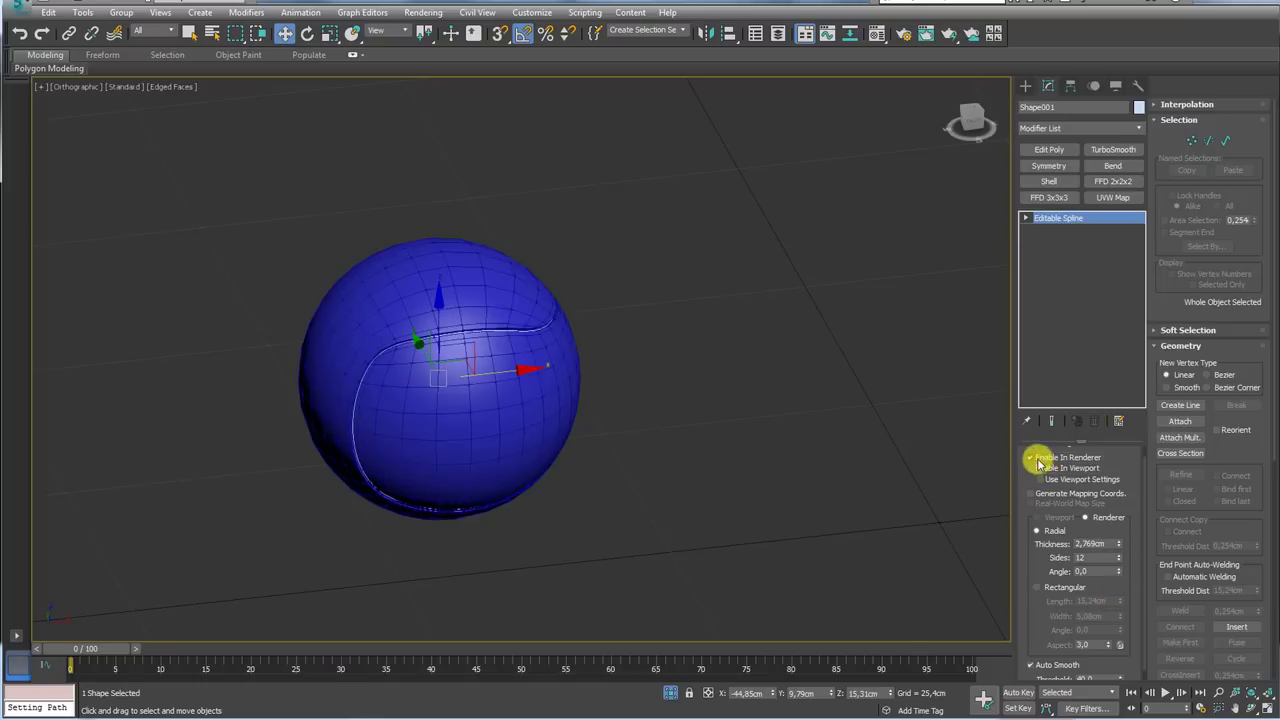
{"action": "mouse_move", "coordinate": [889, 160]}
{"action": "middle_mouse_down", "text": "alt"}
{"action": "mouse_move", "coordinate": [905, 199]}
{"action": "mouse_move", "coordinate": [965, 195]}
{"action": "middle_mouse_up", "text": "alt"}
{"action": "left_click", "coordinate": [1025, 86]}
Draw a long, thin pink box beside the ball, discarding an accidental cube
{"action": "left_click", "coordinate": [1062, 171]}
{"action": "left_click_drag", "start_coordinate": [786, 363], "coordinate": [788, 412]}
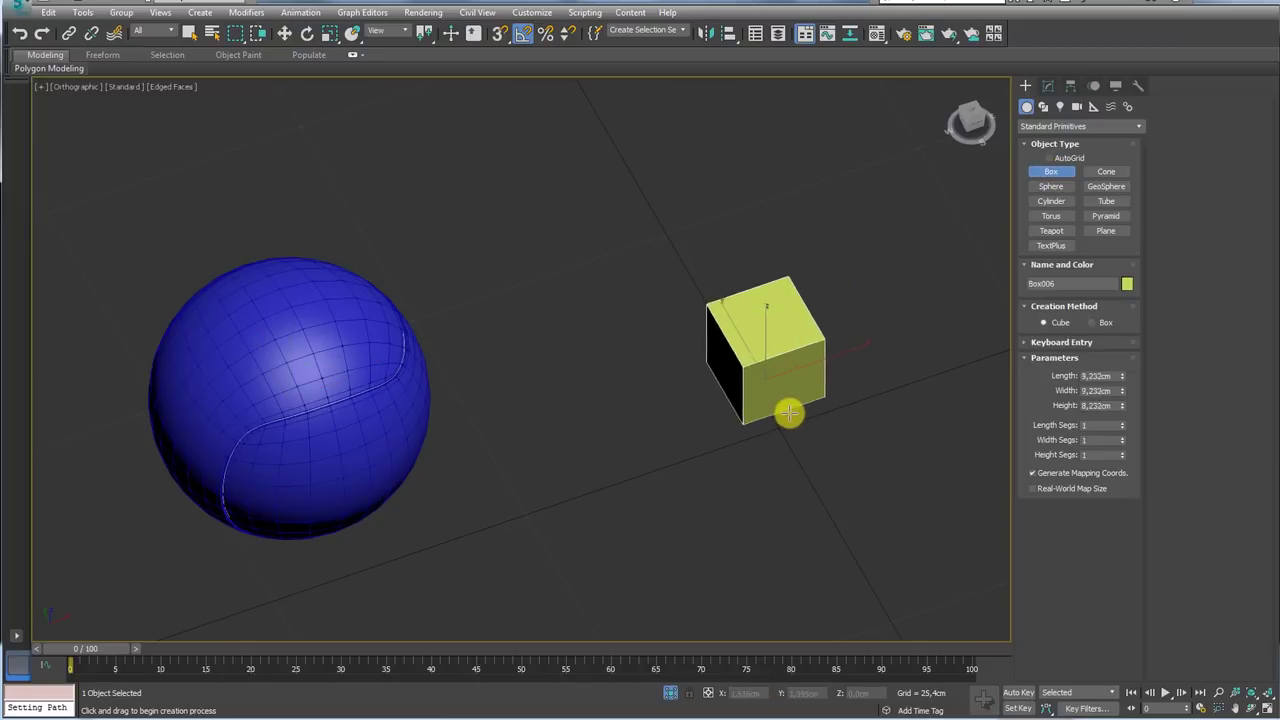
{"action": "key", "text": "ctrl+z"}
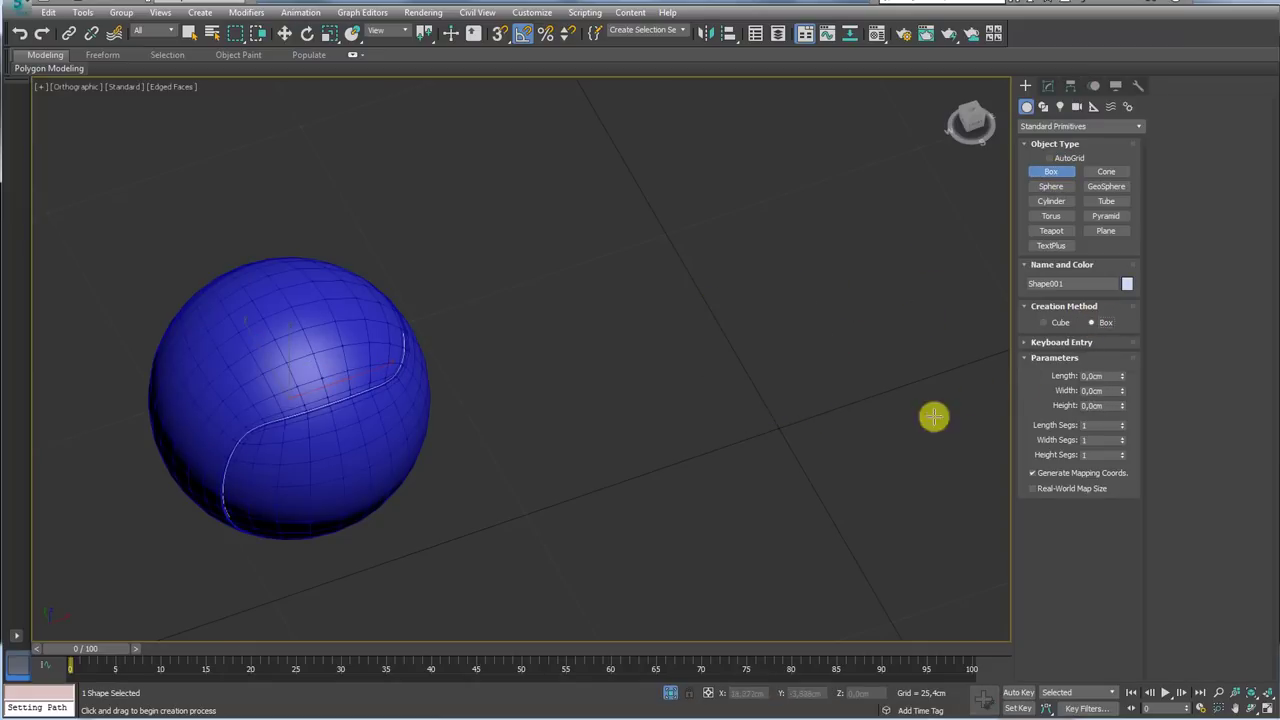
{"action": "left_click_drag", "start_coordinate": [759, 399], "coordinate": [791, 449]}
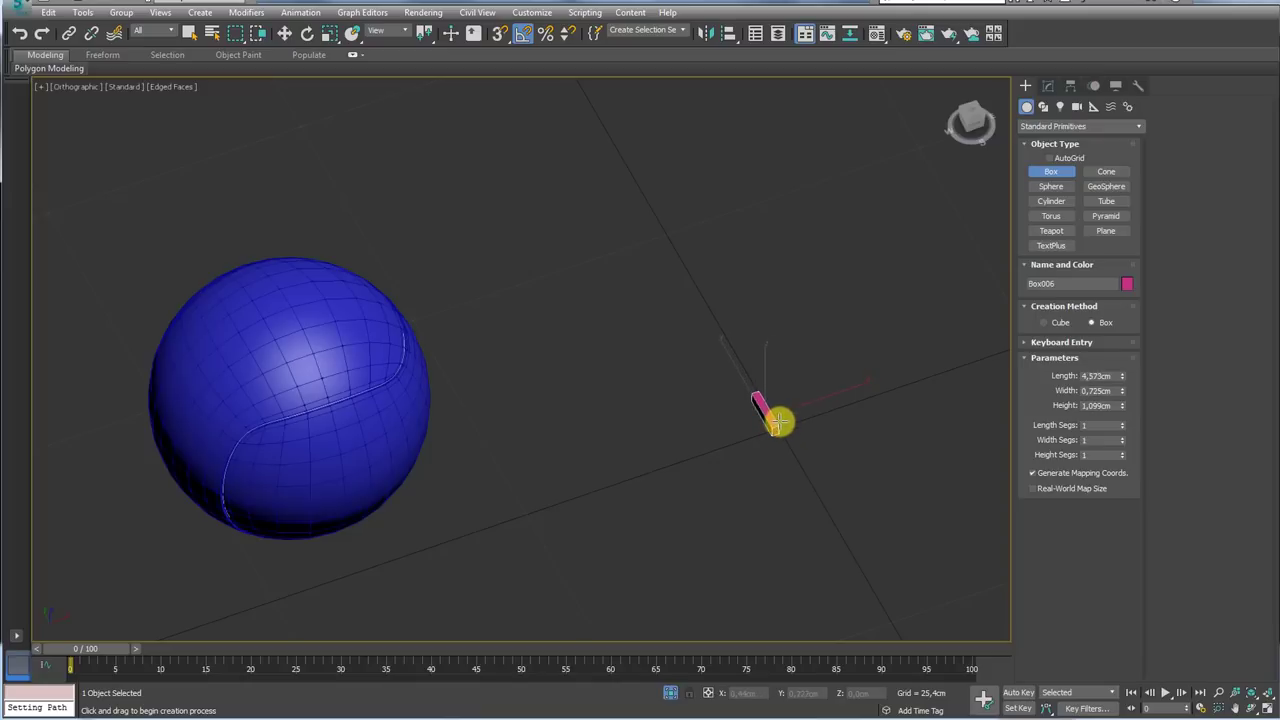
Convert the thin box (Box006) to an Editable Poly
{"action": "key", "text": "w"}
{"action": "key", "text": "z"}
{"action": "middle_click_drag", "start_coordinate": [623, 451], "coordinate": [697, 417], "text": "alt"}
{"action": "right_click", "coordinate": [680, 369]}
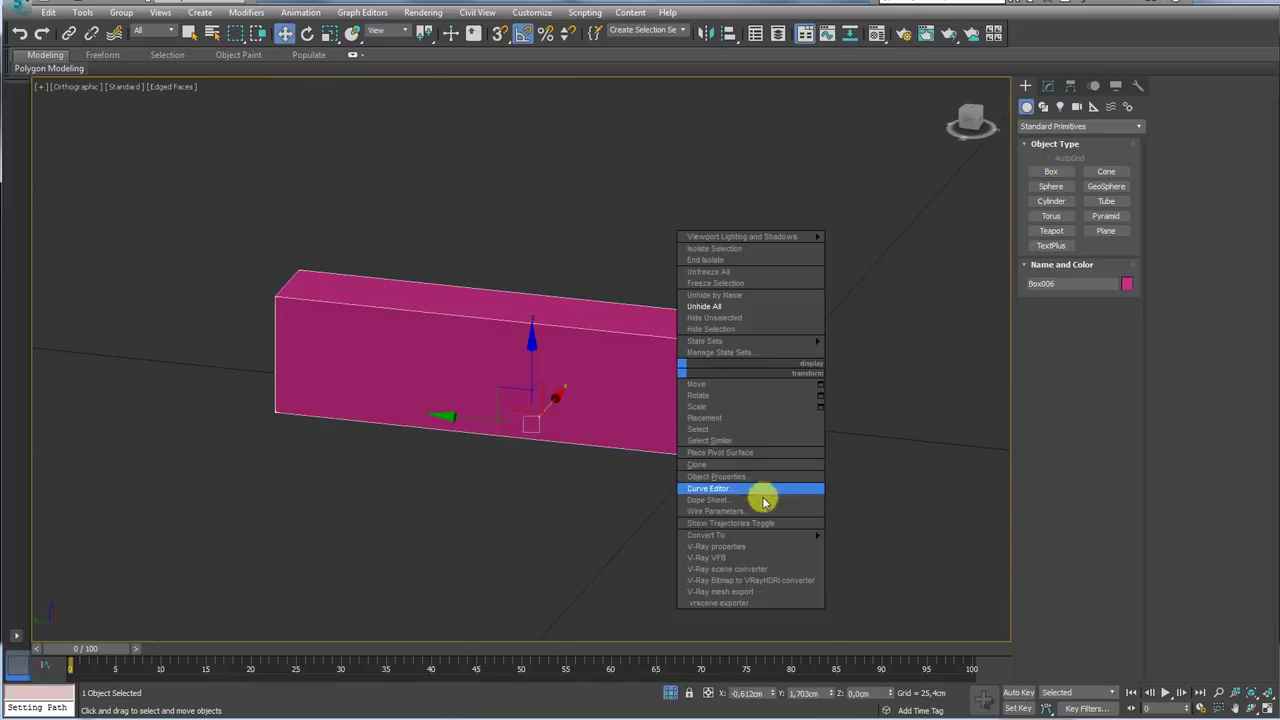
{"action": "left_click", "coordinate": [858, 542]}
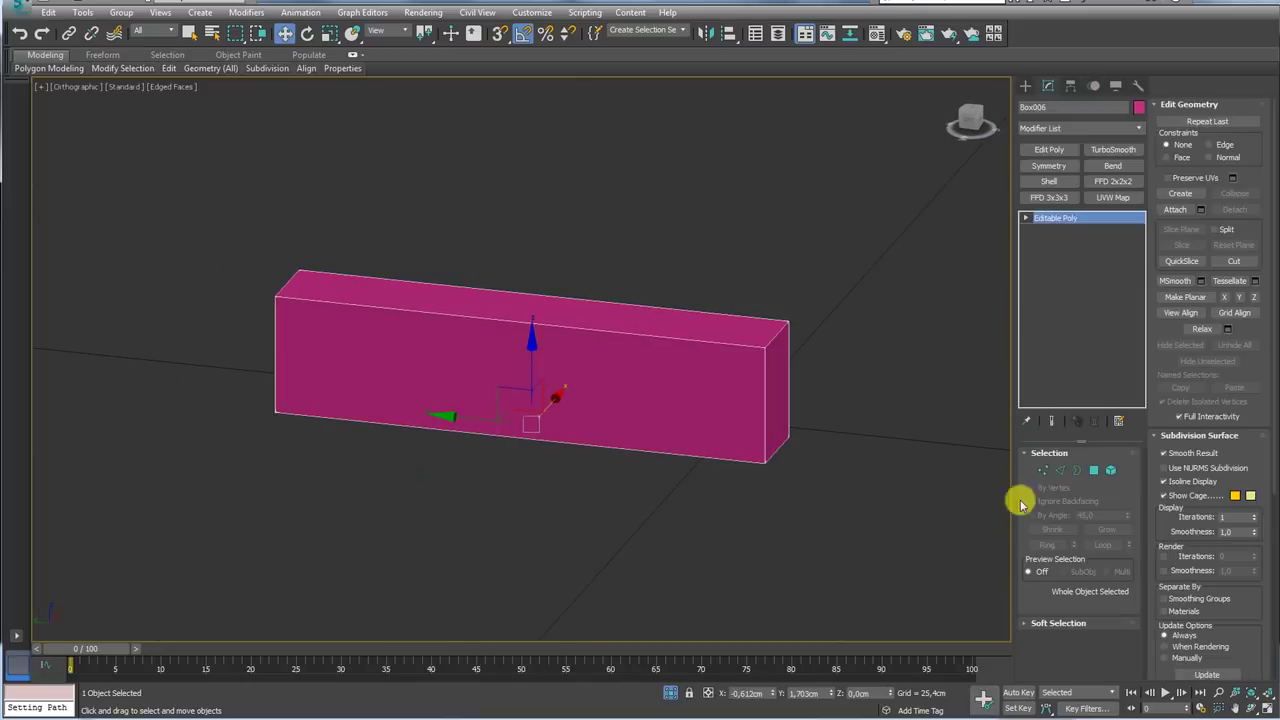
{"action": "left_click", "coordinate": [1093, 474]}
Give the box's top face a shallow bevel
{"action": "middle_click_drag", "start_coordinate": [717, 334], "coordinate": [686, 346], "text": "alt"}
{"action": "left_click", "coordinate": [686, 346]}
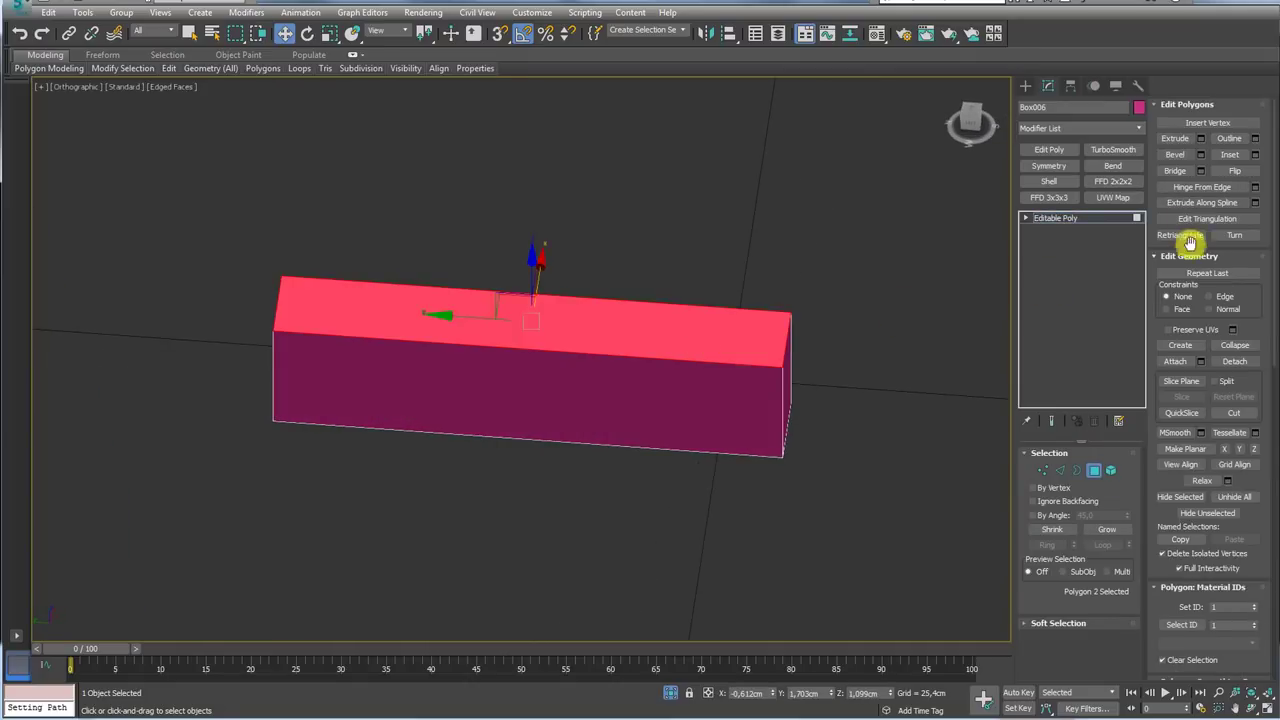
{"action": "left_click", "coordinate": [1201, 156]}
{"action": "mouse_move", "coordinate": [858, 355]}
{"action": "left_mouse_down"}
{"action": "mouse_move", "coordinate": [877, 318]}
{"action": "mouse_move", "coordinate": [875, 357]}
{"action": "left_mouse_up"}
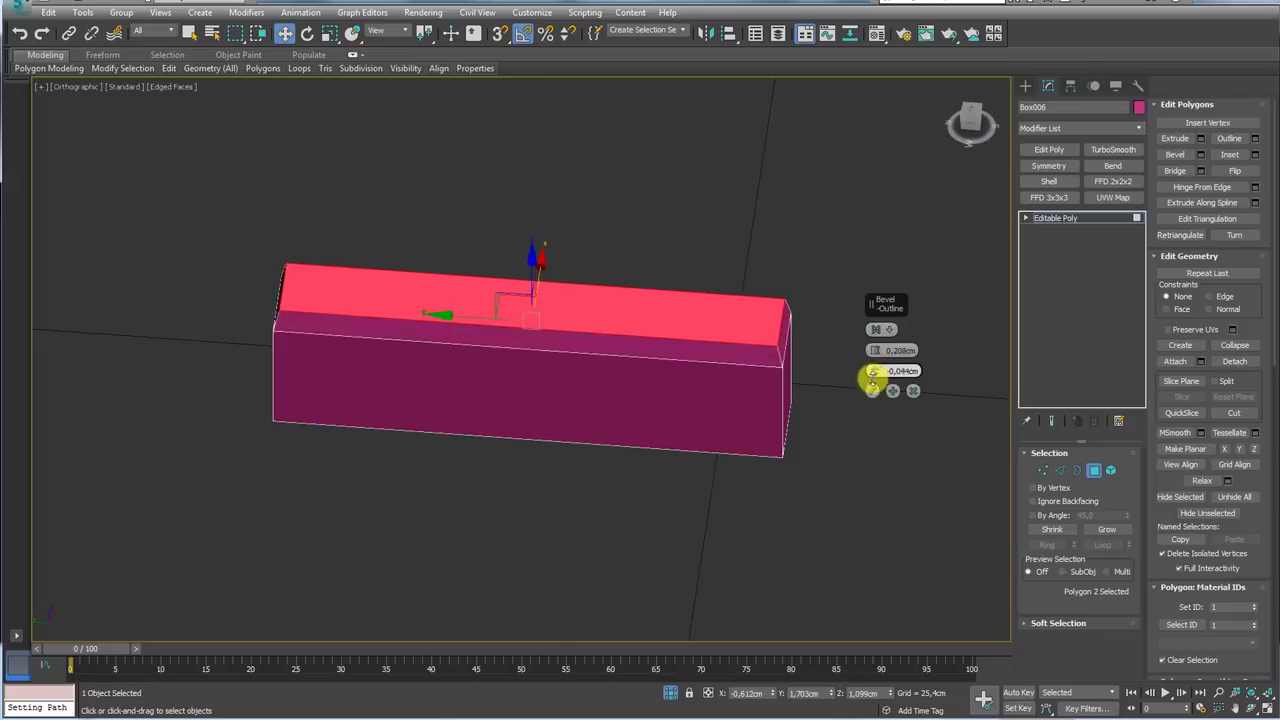
{"action": "left_click", "coordinate": [872, 391]}
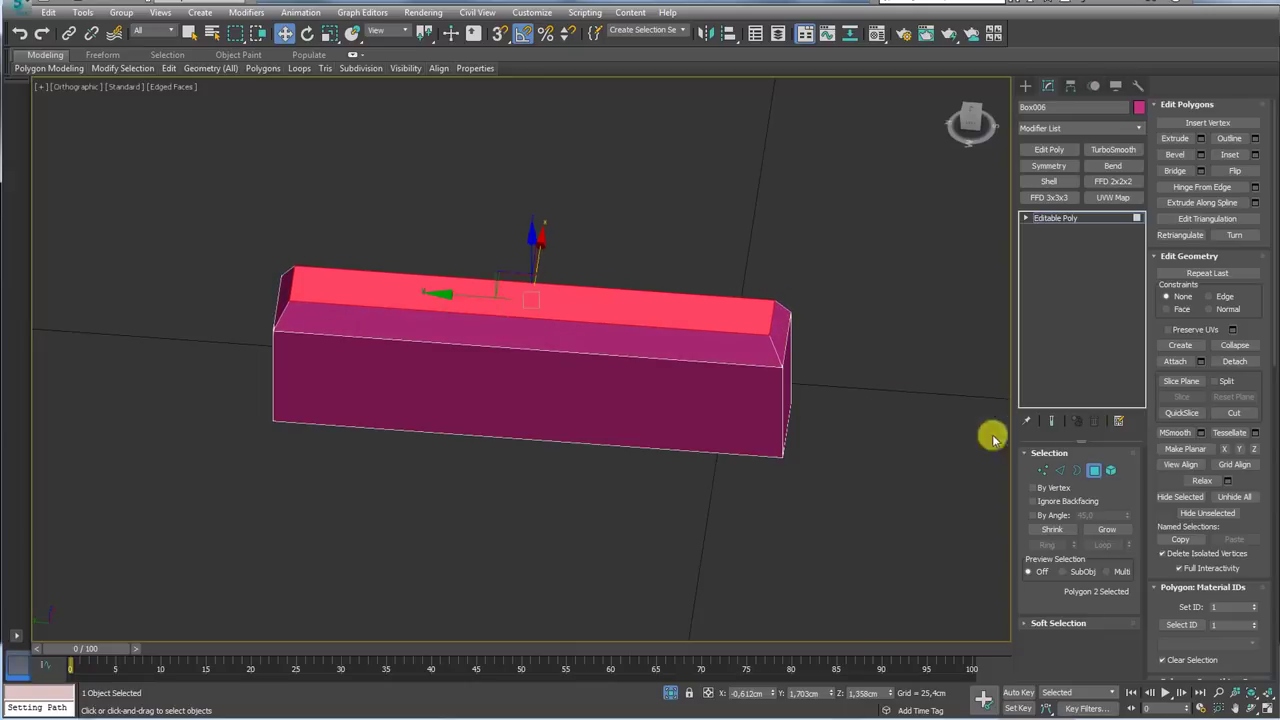
Connect an edge loop across the middle and raise its top vertices into a ridge
{"action": "left_click", "coordinate": [1057, 470]}
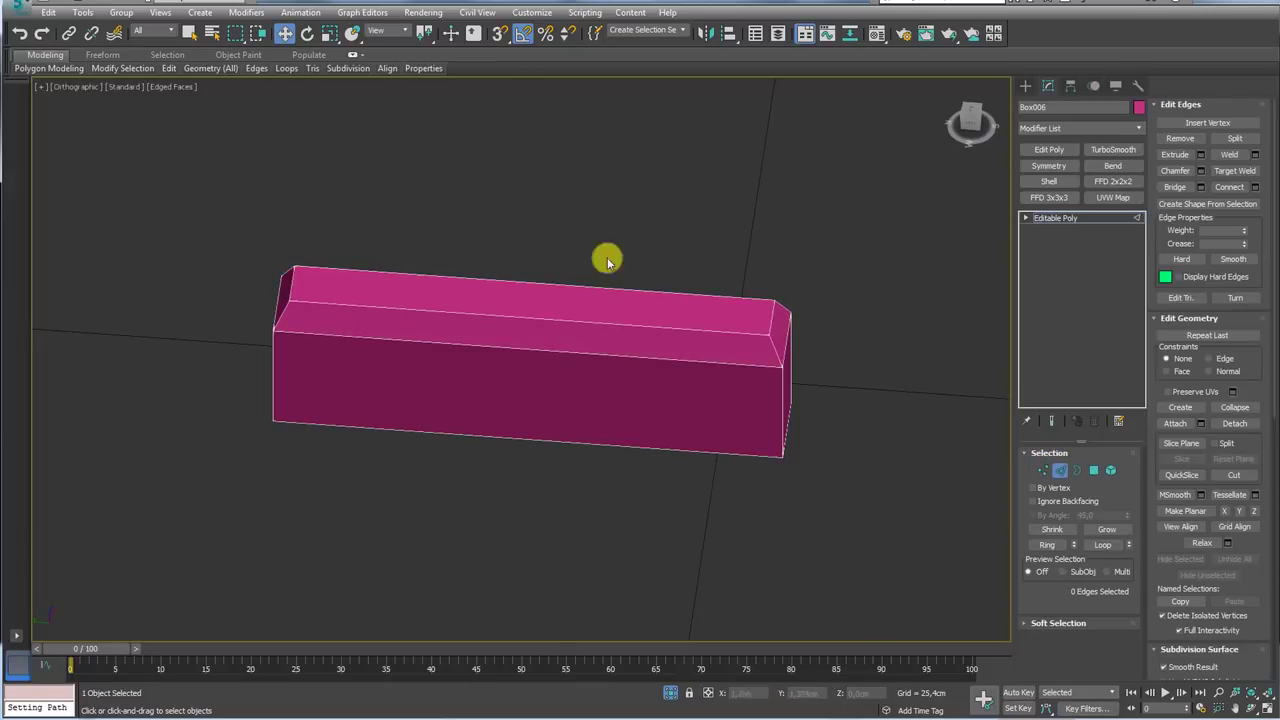
{"action": "left_click", "coordinate": [1230, 188]}
{"action": "scroll", "coordinate": [566, 314], "scroll_direction": "up", "scroll_amount": 5}
{"action": "scroll", "coordinate": [608, 274], "scroll_direction": "down", "scroll_amount": 5}
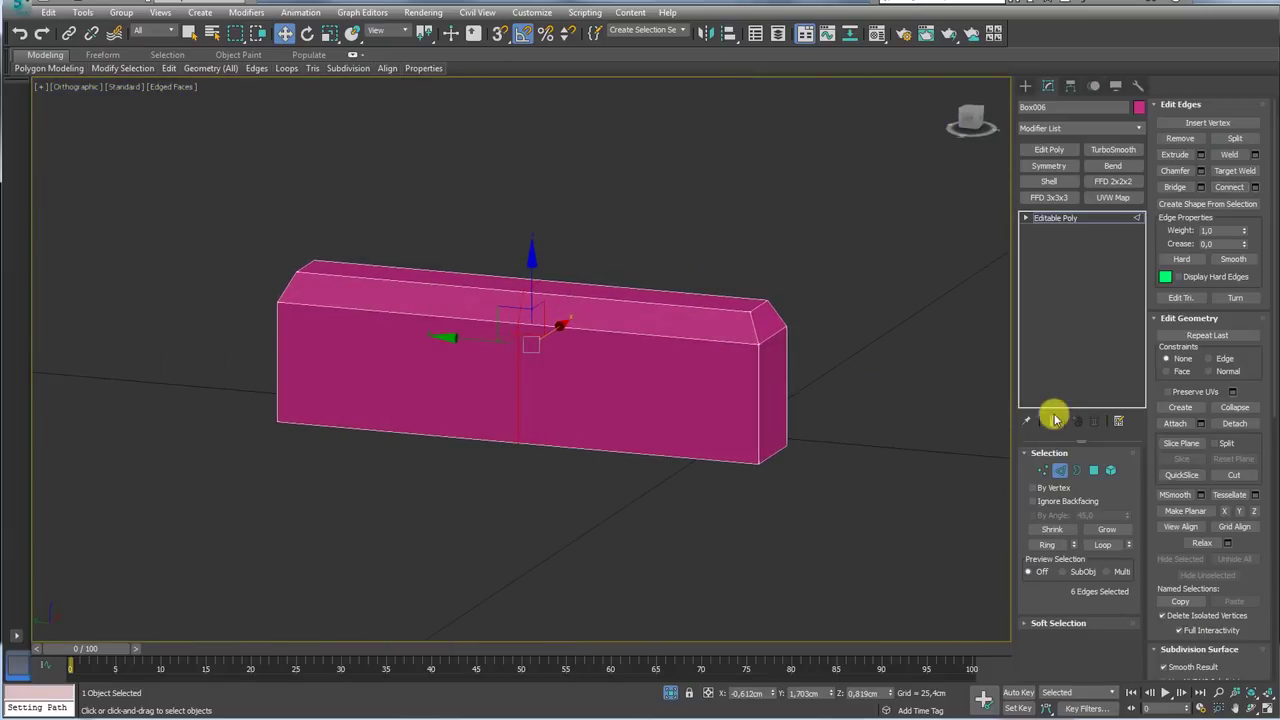
{"action": "left_click", "coordinate": [1043, 472]}
{"action": "left_click_drag", "start_coordinate": [600, 258], "coordinate": [491, 351]}
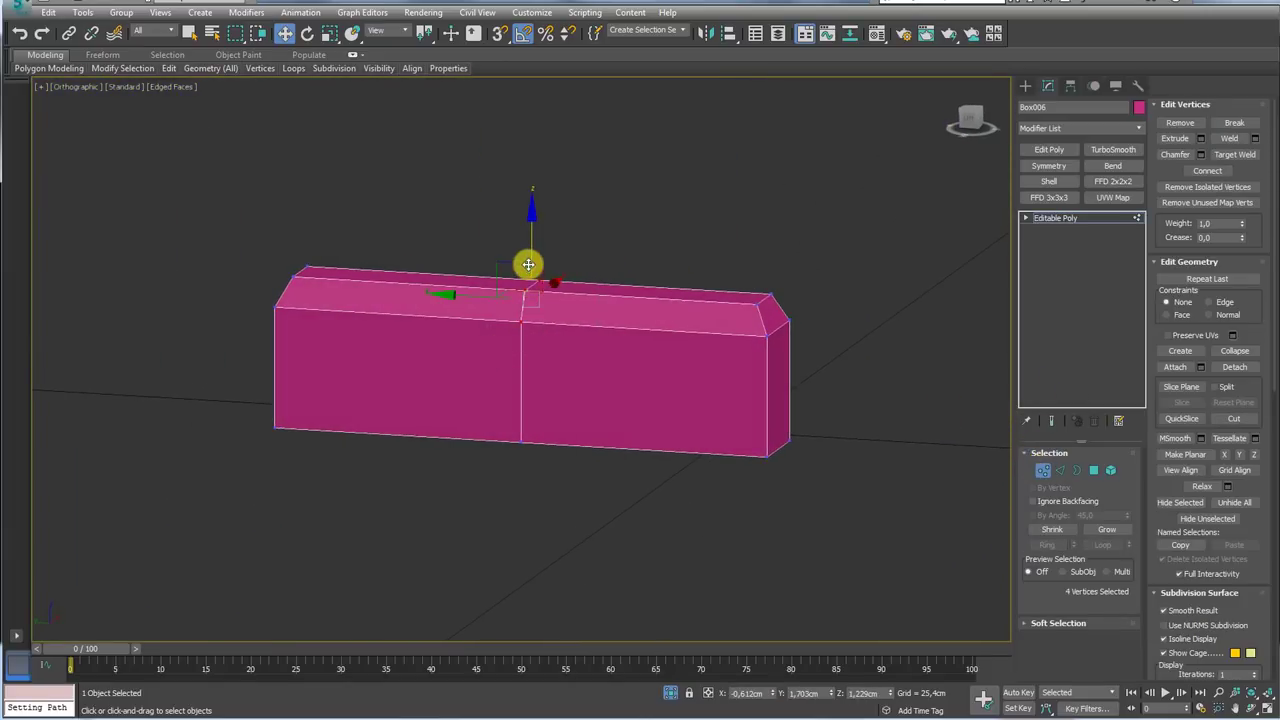
{"action": "left_click_drag", "start_coordinate": [529, 266], "coordinate": [529, 229]}
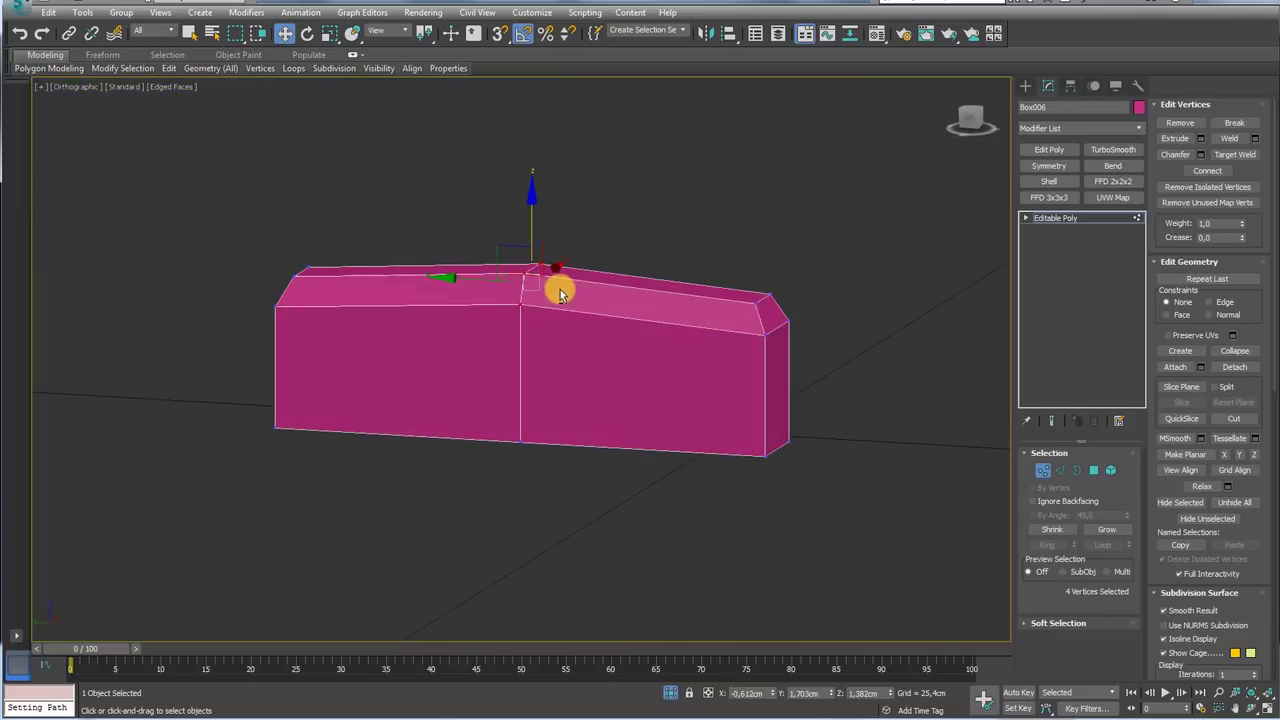
{"action": "middle_click_drag", "start_coordinate": [836, 332], "coordinate": [816, 326], "text": "alt"}
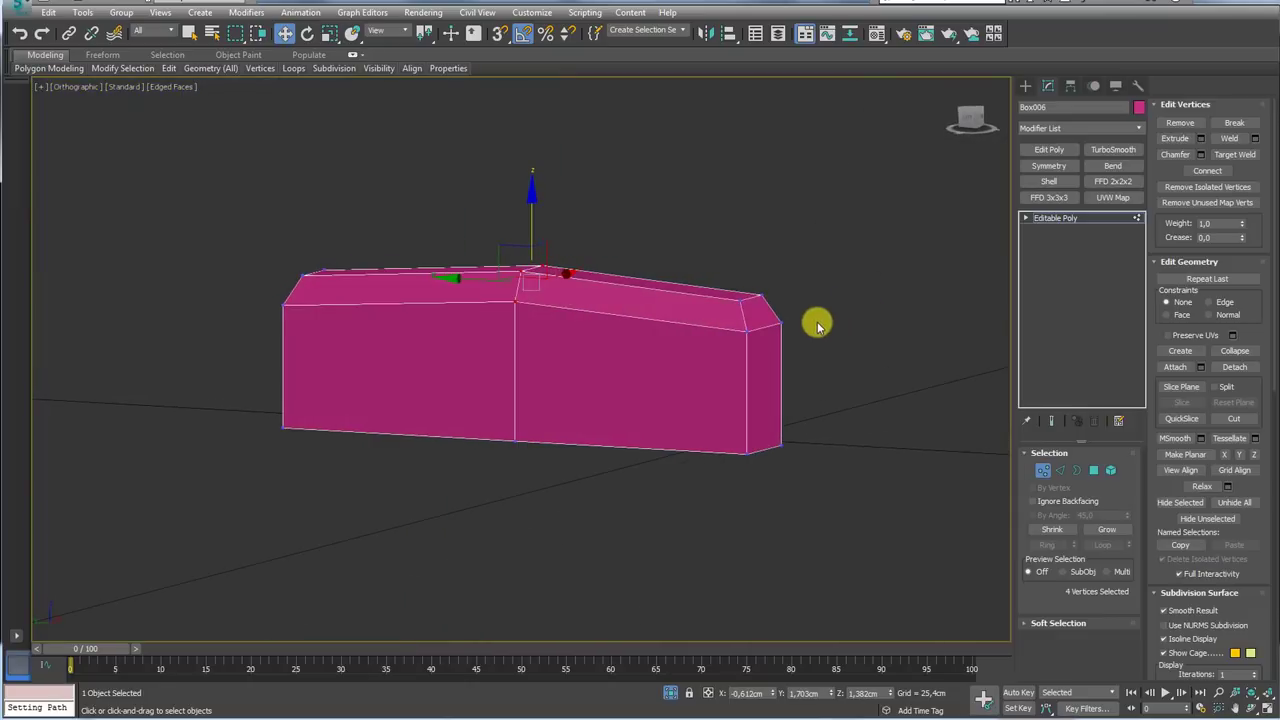
Chamfer the middle edges by 0.787cm with 2 segments
{"action": "left_click", "coordinate": [1060, 471]}
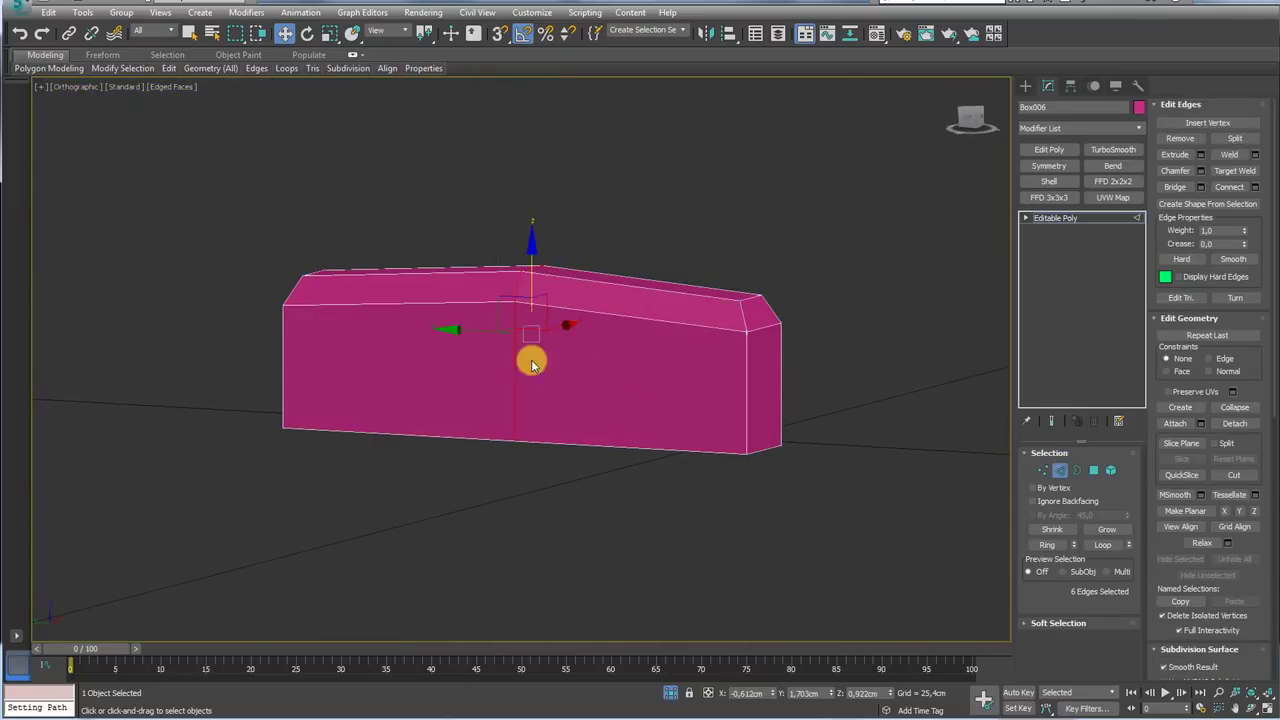
{"action": "left_click", "coordinate": [1200, 171]}
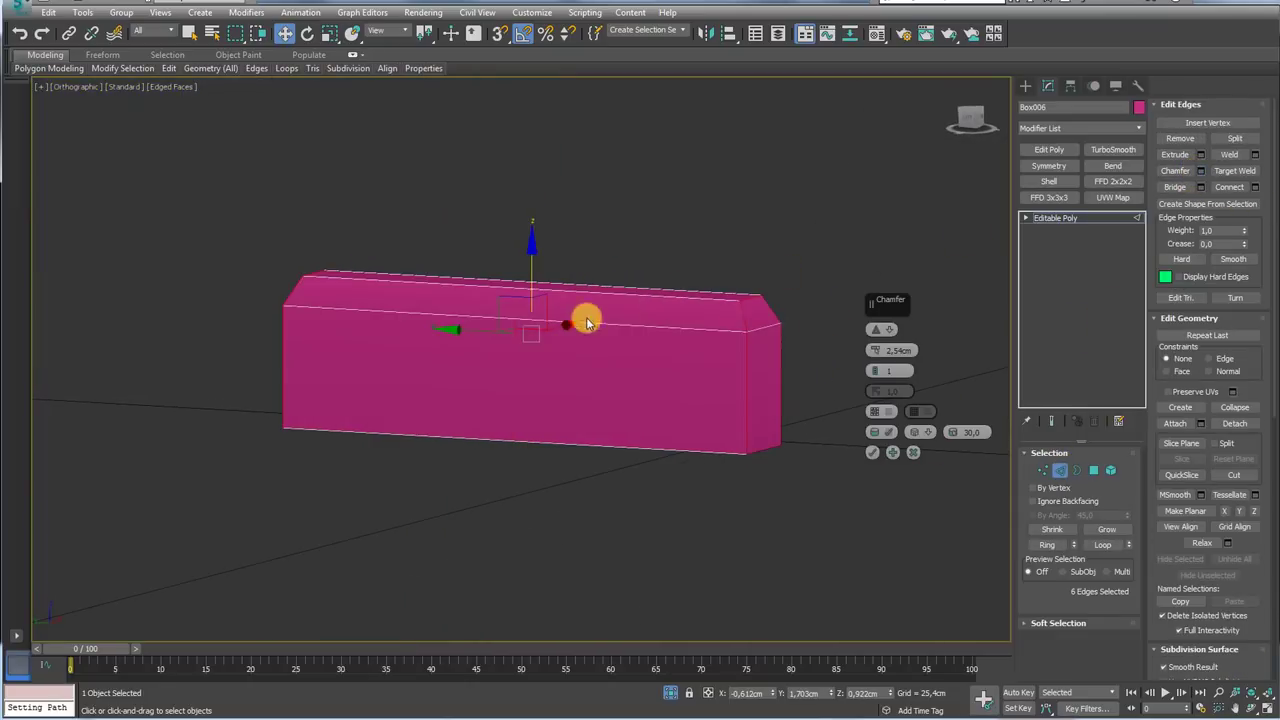
{"action": "left_click_drag", "start_coordinate": [880, 313], "coordinate": [871, 271]}
{"action": "left_click", "coordinate": [876, 366]}
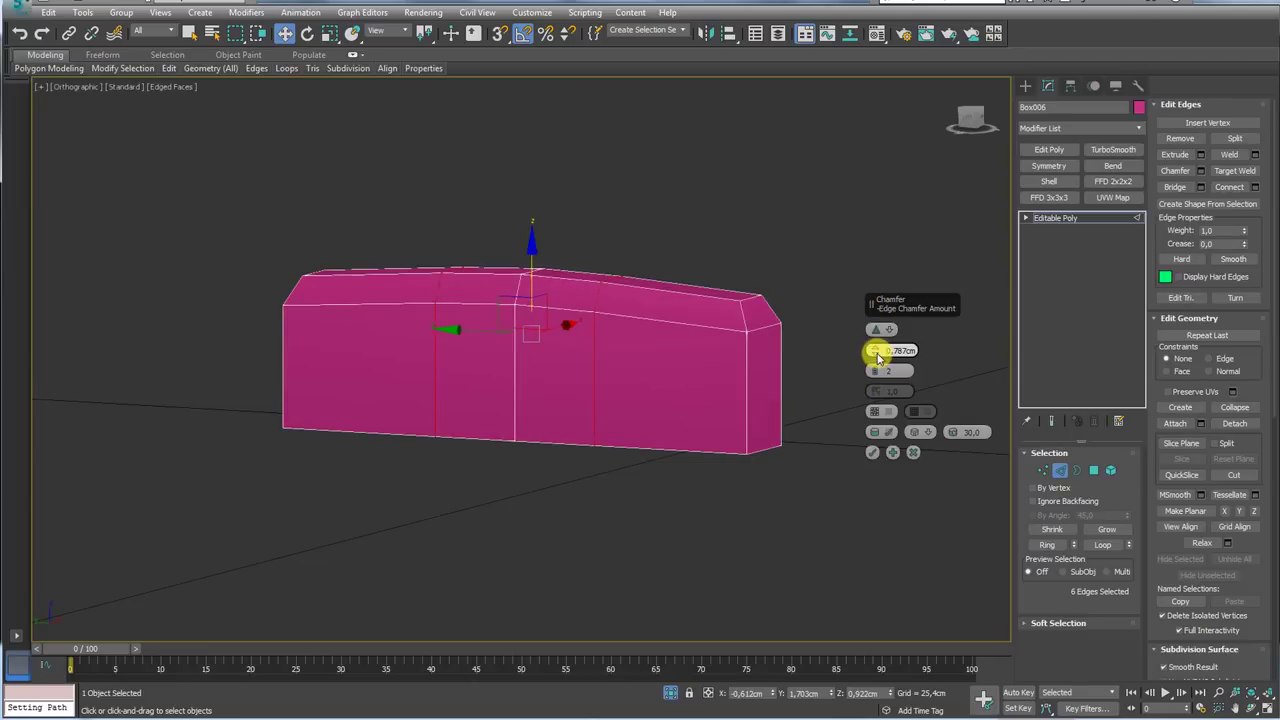
{"action": "left_click", "coordinate": [872, 452]}
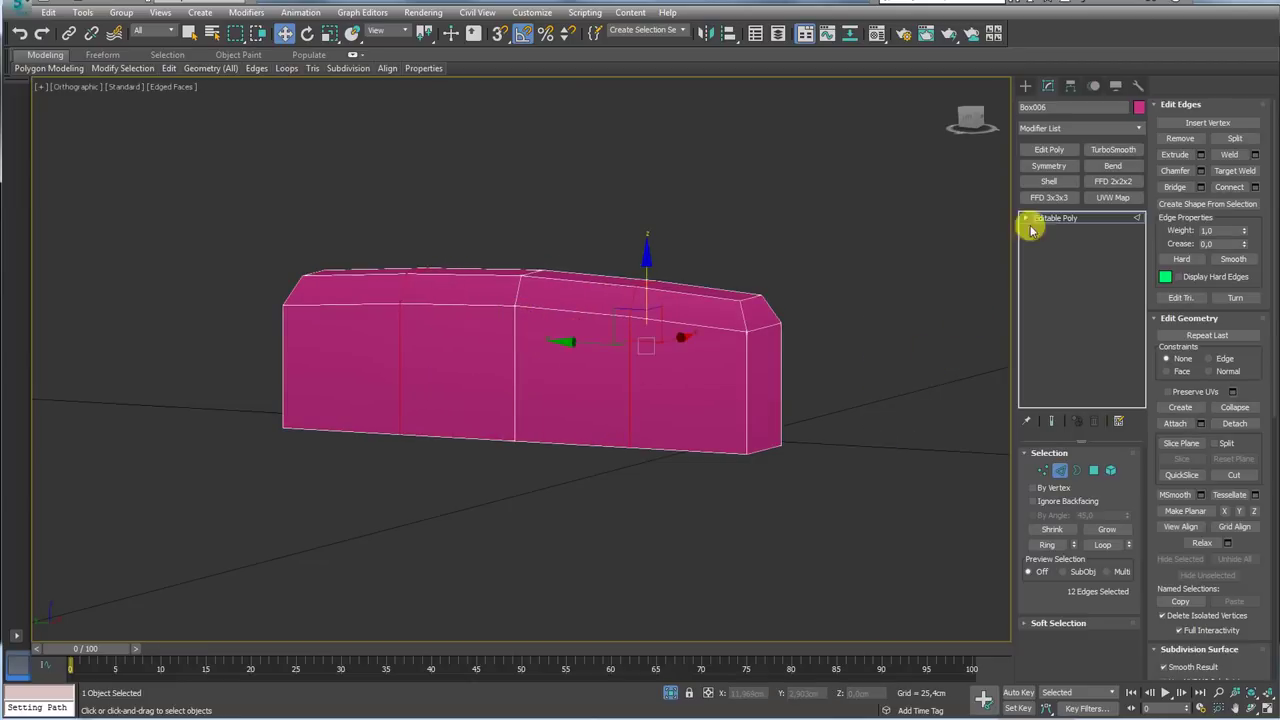
{"action": "left_click", "coordinate": [1047, 224]}
{"action": "middle_click_drag", "start_coordinate": [809, 334], "coordinate": [1110, 455], "text": "alt"}
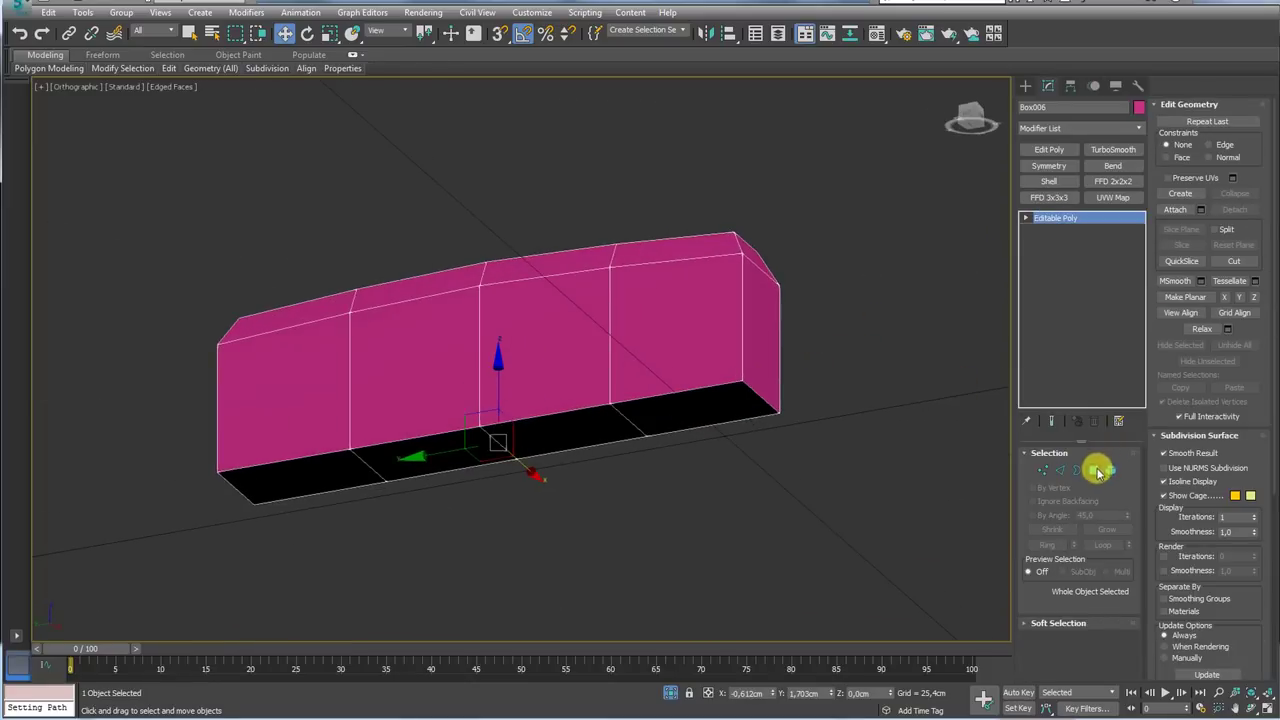
Delete the box's bottom strip of faces
{"action": "left_click", "coordinate": [1097, 471]}
{"action": "middle_click_drag", "start_coordinate": [849, 371], "coordinate": [886, 406], "text": "alt"}
{"action": "left_click_drag", "start_coordinate": [886, 406], "coordinate": [190, 448]}
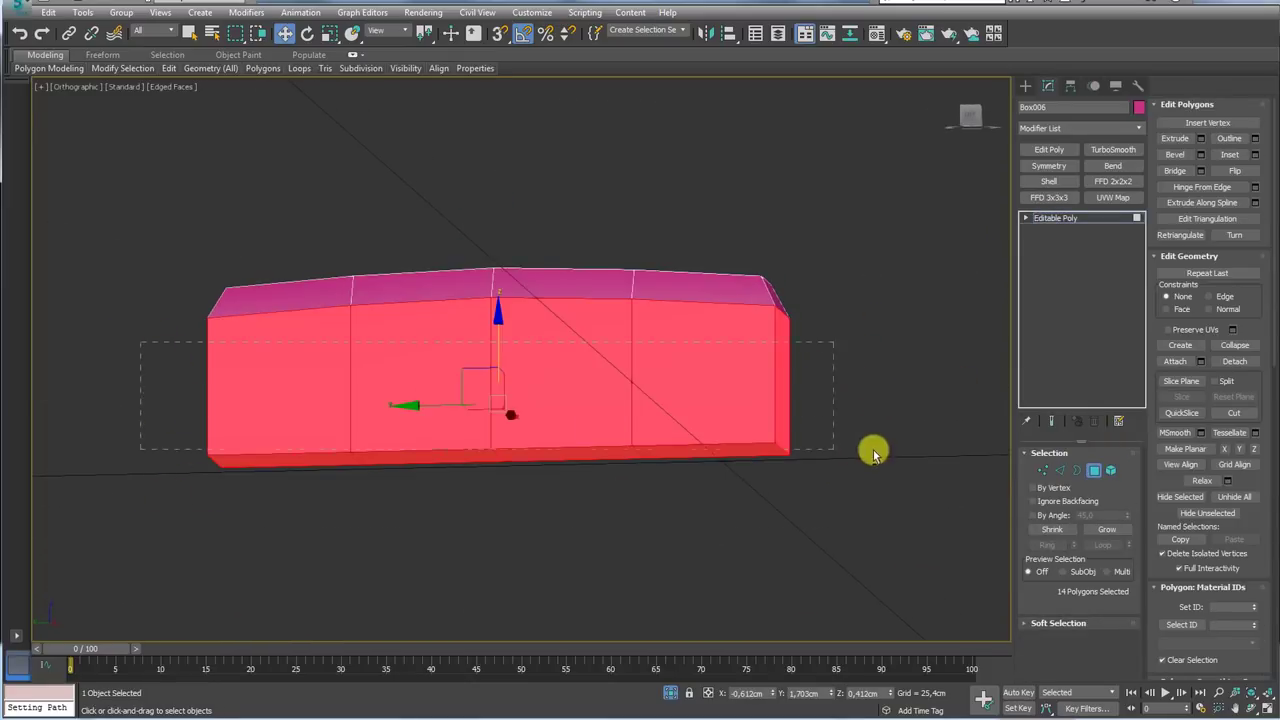
{"action": "middle_click_drag", "start_coordinate": [872, 452], "coordinate": [843, 432], "text": "alt"}
{"action": "left_click", "coordinate": [646, 420], "text": "ctrl"}
{"action": "left_click", "coordinate": [571, 429], "text": "ctrl"}
{"action": "left_click", "coordinate": [475, 434], "text": "ctrl"}
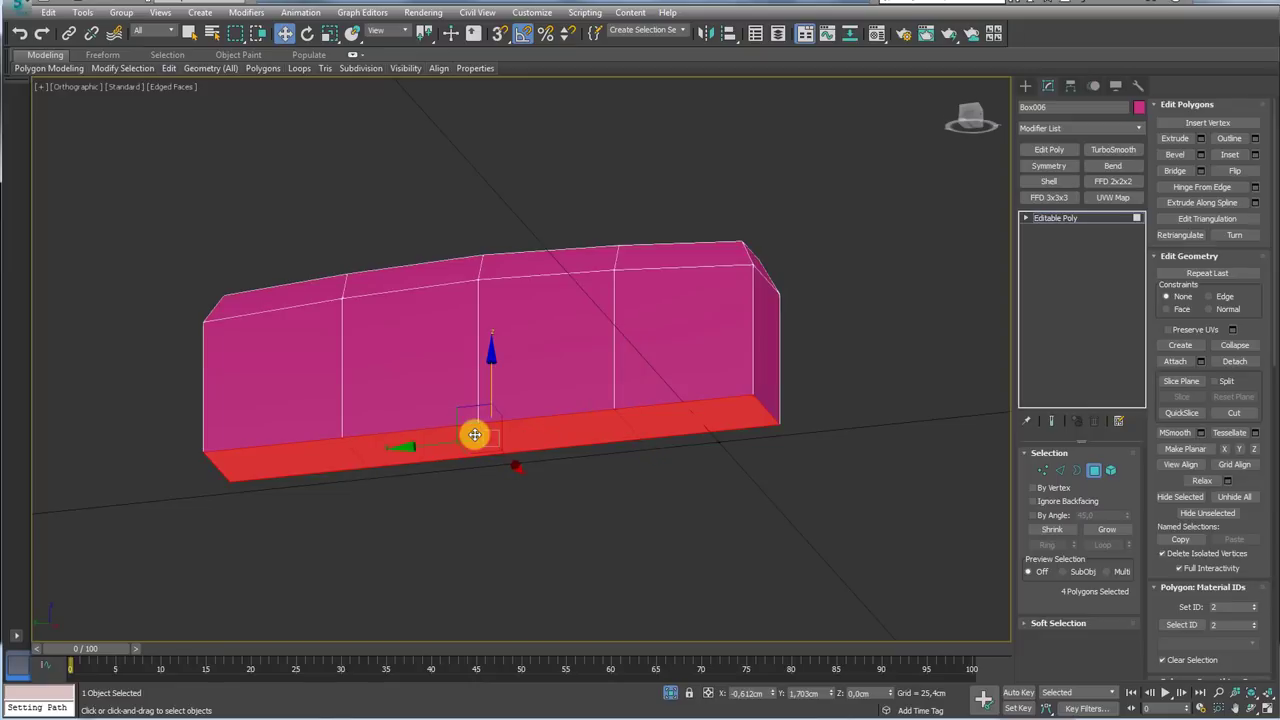
{"action": "key", "text": "Delete"}
Reset the box's X and Y position to 0
{"action": "left_click", "coordinate": [1055, 218]}
{"action": "scroll", "coordinate": [691, 309], "scroll_direction": "down", "scroll_amount": 2}
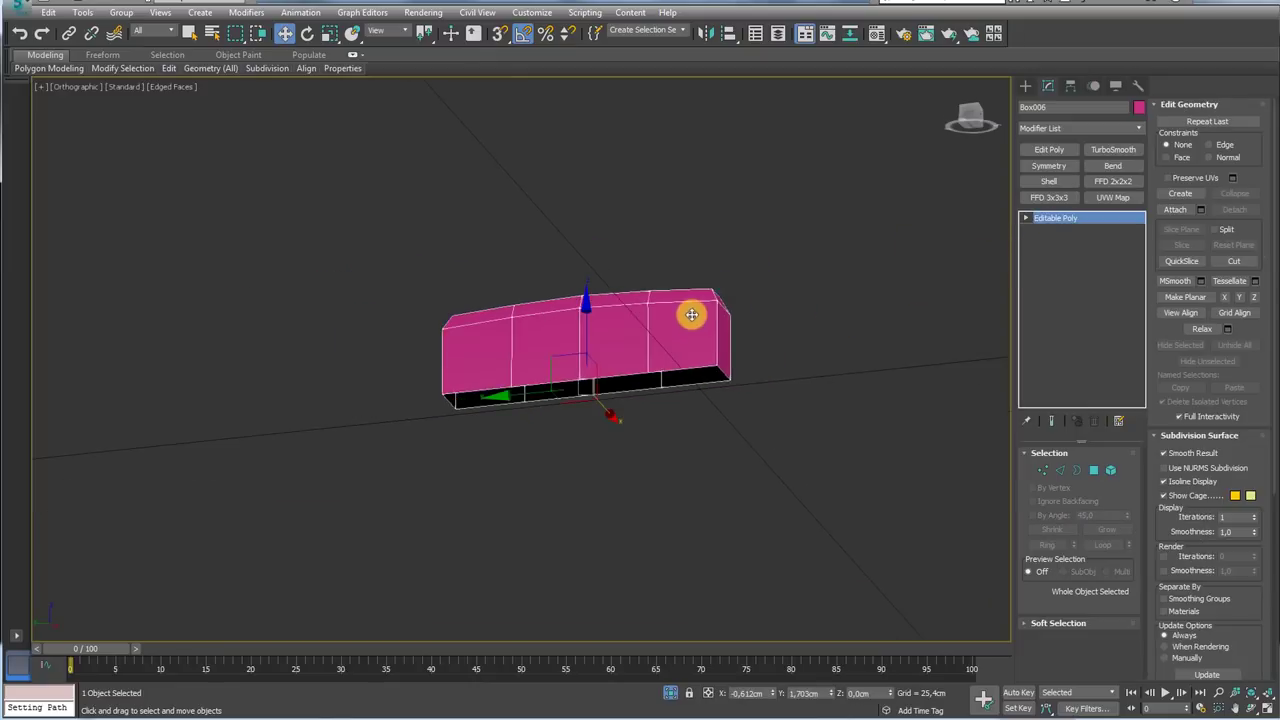
{"action": "mouse_move", "coordinate": [691, 309]}
{"action": "middle_mouse_down", "text": "alt"}
{"action": "mouse_move", "coordinate": [694, 423]}
{"action": "mouse_move", "coordinate": [746, 429]}
{"action": "mouse_move", "coordinate": [568, 427]}
{"action": "mouse_move", "coordinate": [606, 471]}
{"action": "mouse_move", "coordinate": [543, 466]}
{"action": "mouse_move", "coordinate": [638, 451]}
{"action": "middle_mouse_up", "text": "alt"}
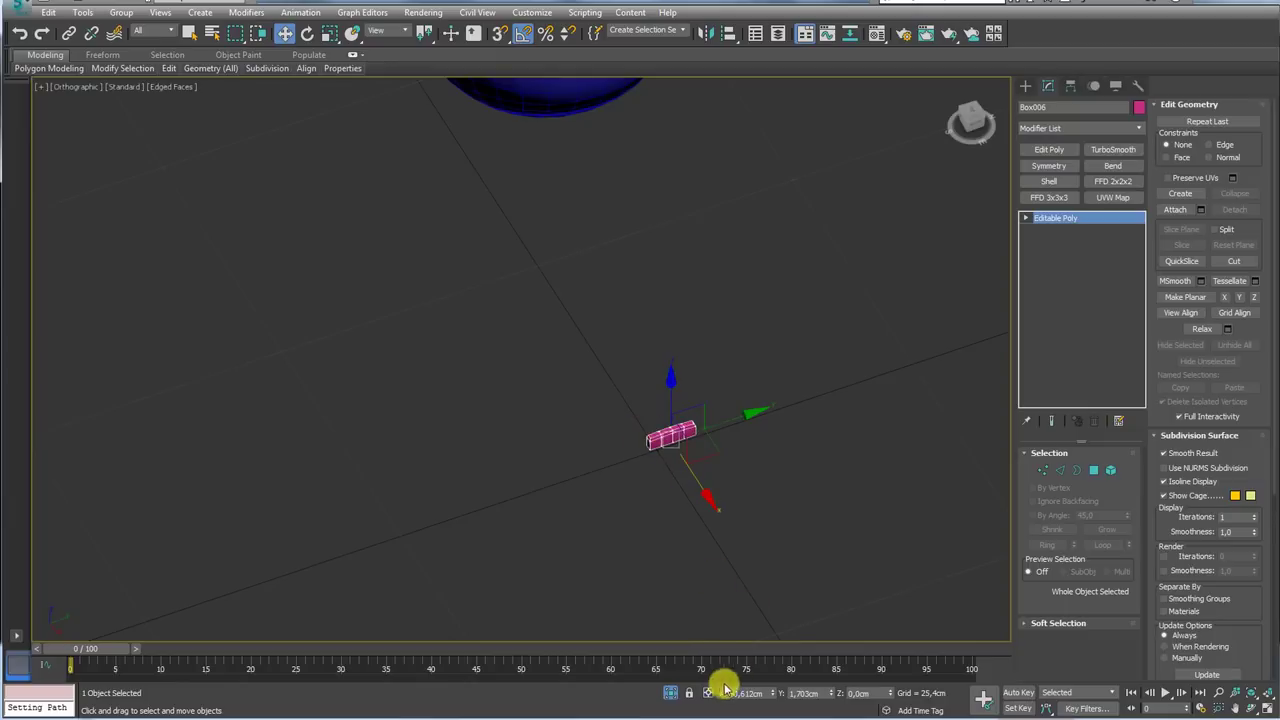
{"action": "right_click", "coordinate": [775, 696]}
{"action": "right_click", "coordinate": [832, 694]}
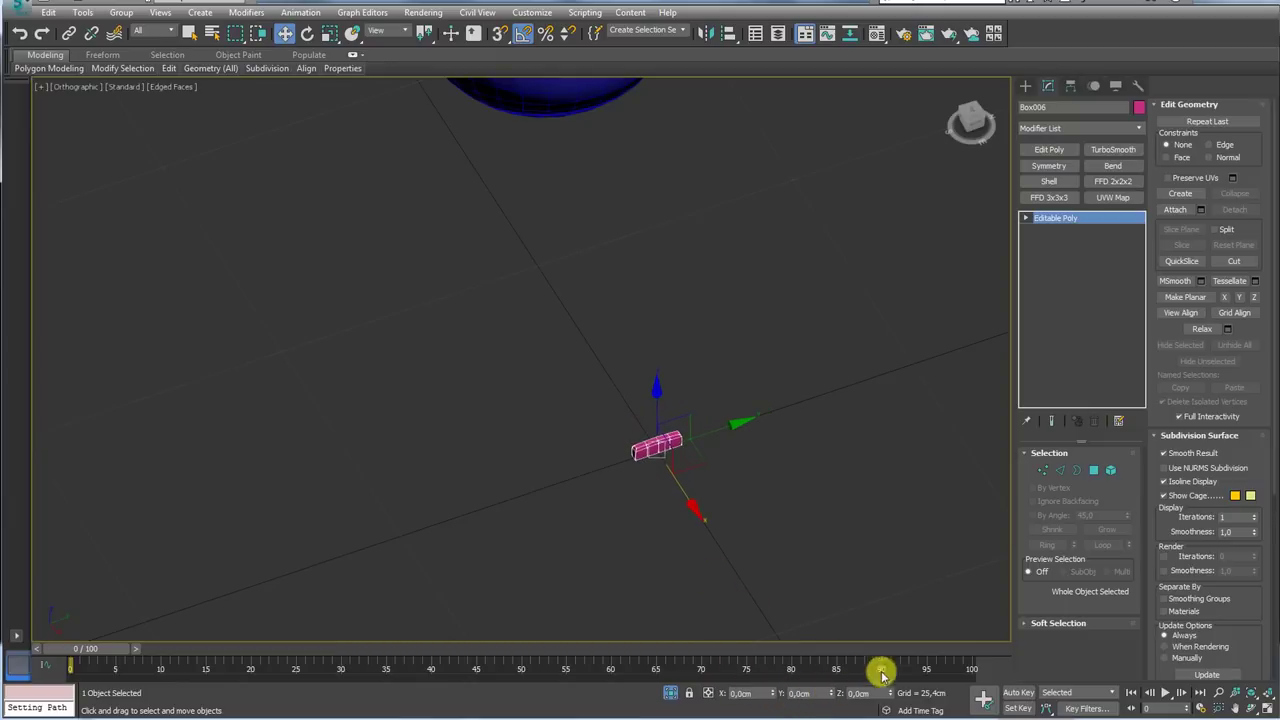
{"action": "middle_click_drag", "start_coordinate": [642, 350], "coordinate": [694, 351], "text": "alt"}
{"action": "scroll", "coordinate": [680, 428], "scroll_direction": "up", "scroll_amount": 4}
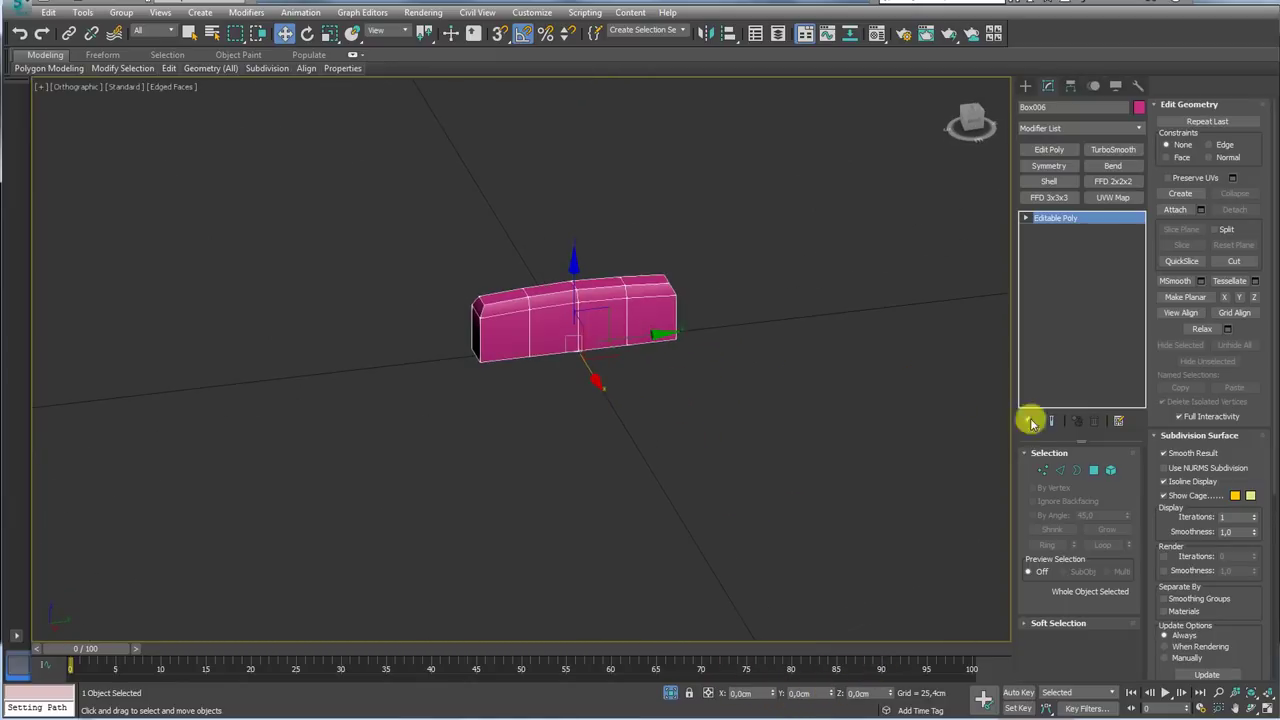
Slide the box element along Y and rotate it to a slanted tilt
{"action": "left_click", "coordinate": [1111, 472]}
{"action": "mouse_move", "coordinate": [577, 277]}
{"action": "middle_mouse_down", "text": "alt"}
{"action": "mouse_move", "coordinate": [577, 246]}
{"action": "mouse_move", "coordinate": [572, 269]}
{"action": "middle_mouse_up", "text": "alt"}
{"action": "left_click", "coordinate": [1050, 218]}
{"action": "middle_click_drag", "start_coordinate": [729, 286], "coordinate": [850, 412], "text": "alt"}
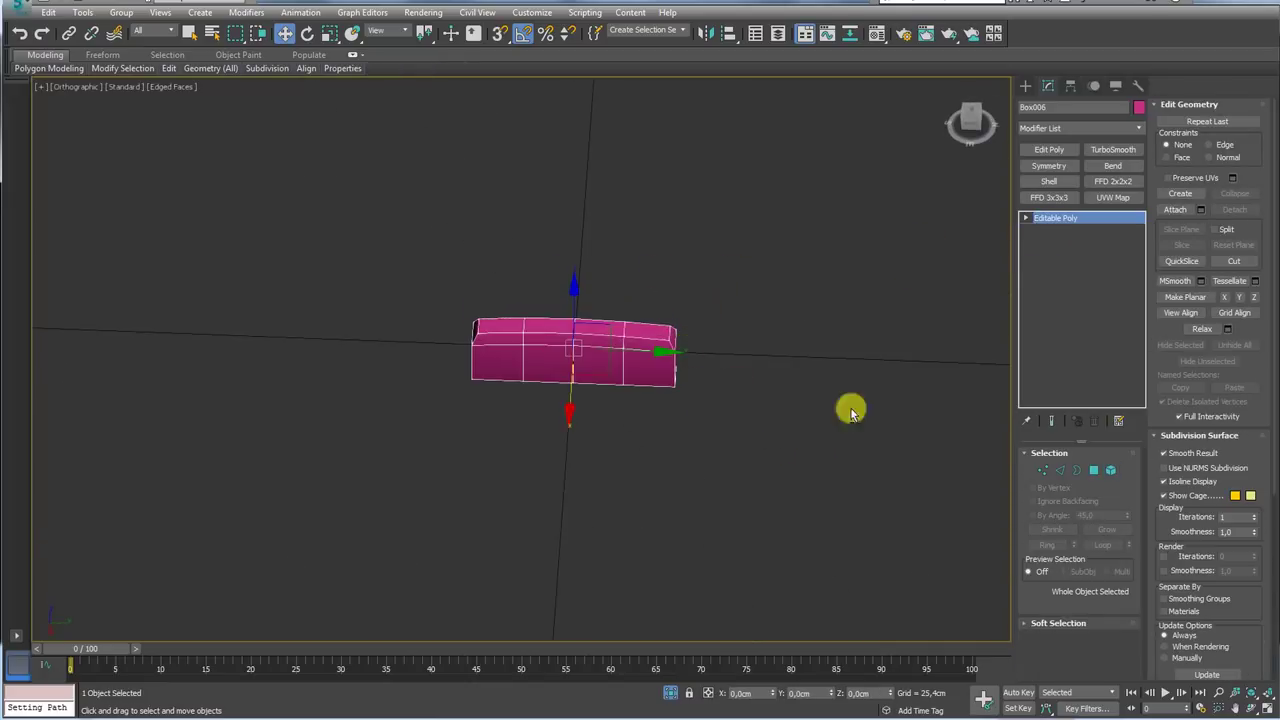
{"action": "left_click", "coordinate": [1103, 476]}
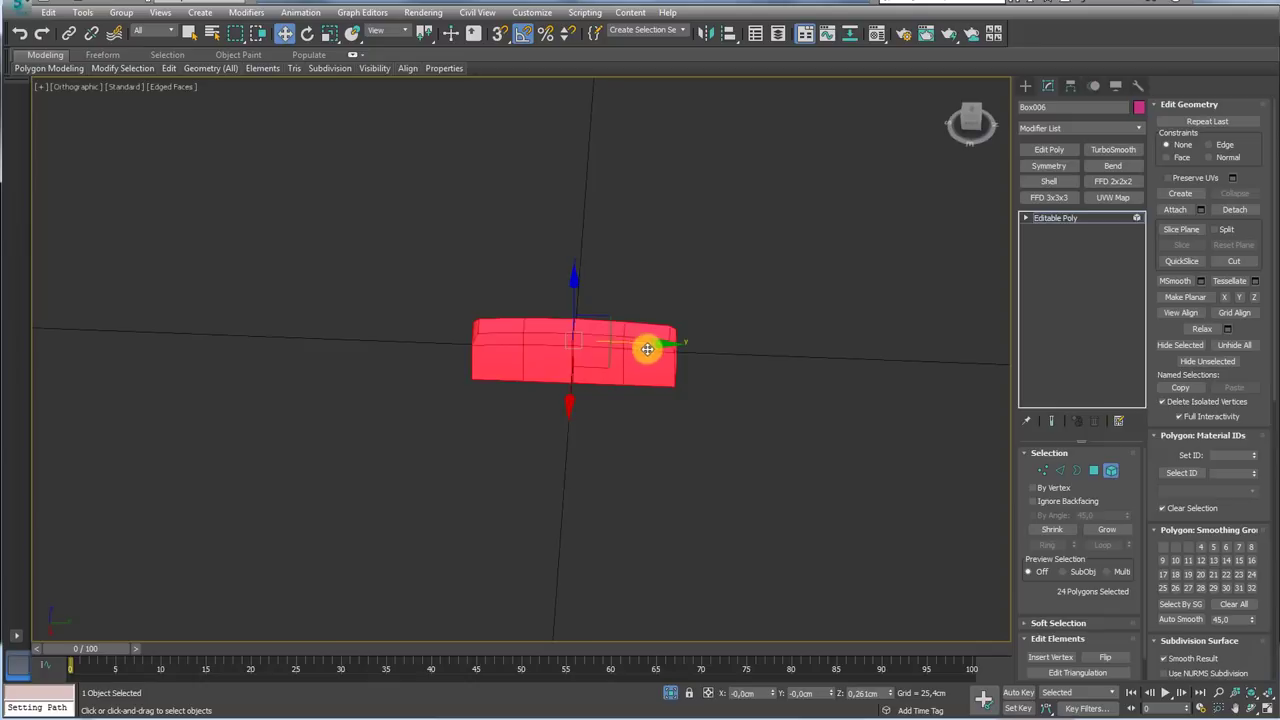
{"action": "left_click_drag", "start_coordinate": [647, 348], "coordinate": [727, 349]}
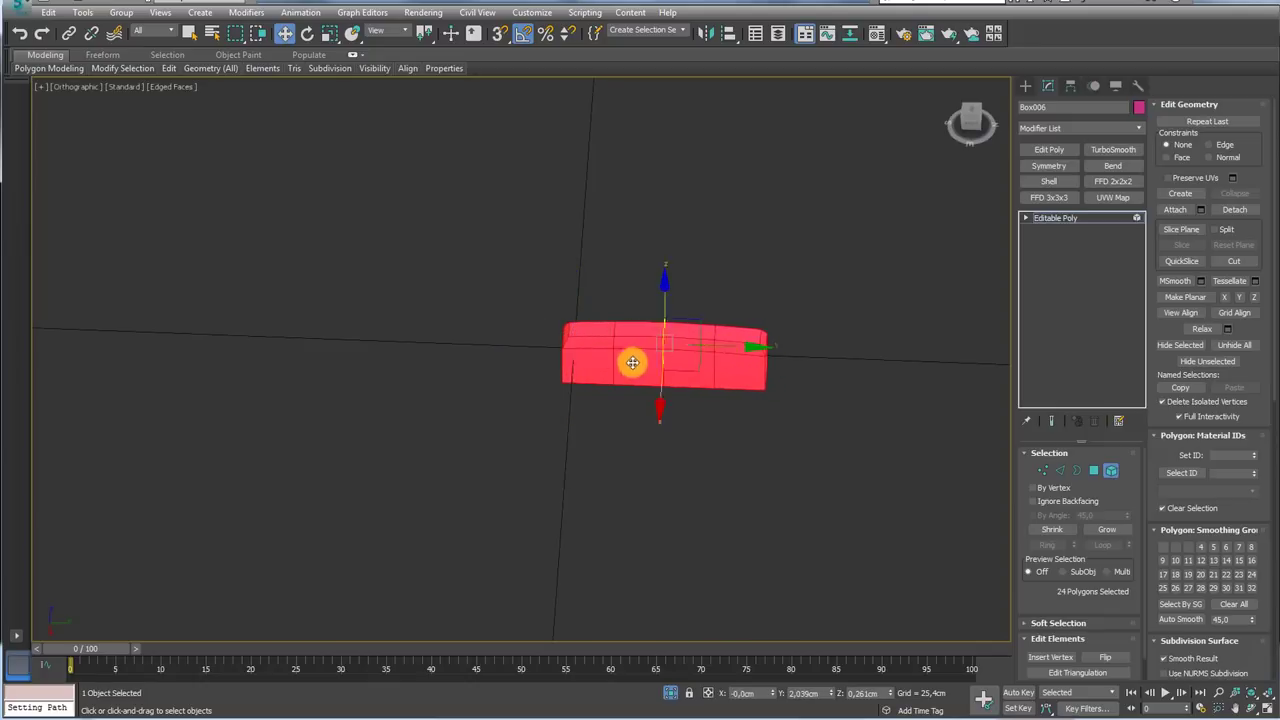
{"action": "left_click_drag", "start_coordinate": [744, 347], "coordinate": [739, 347]}
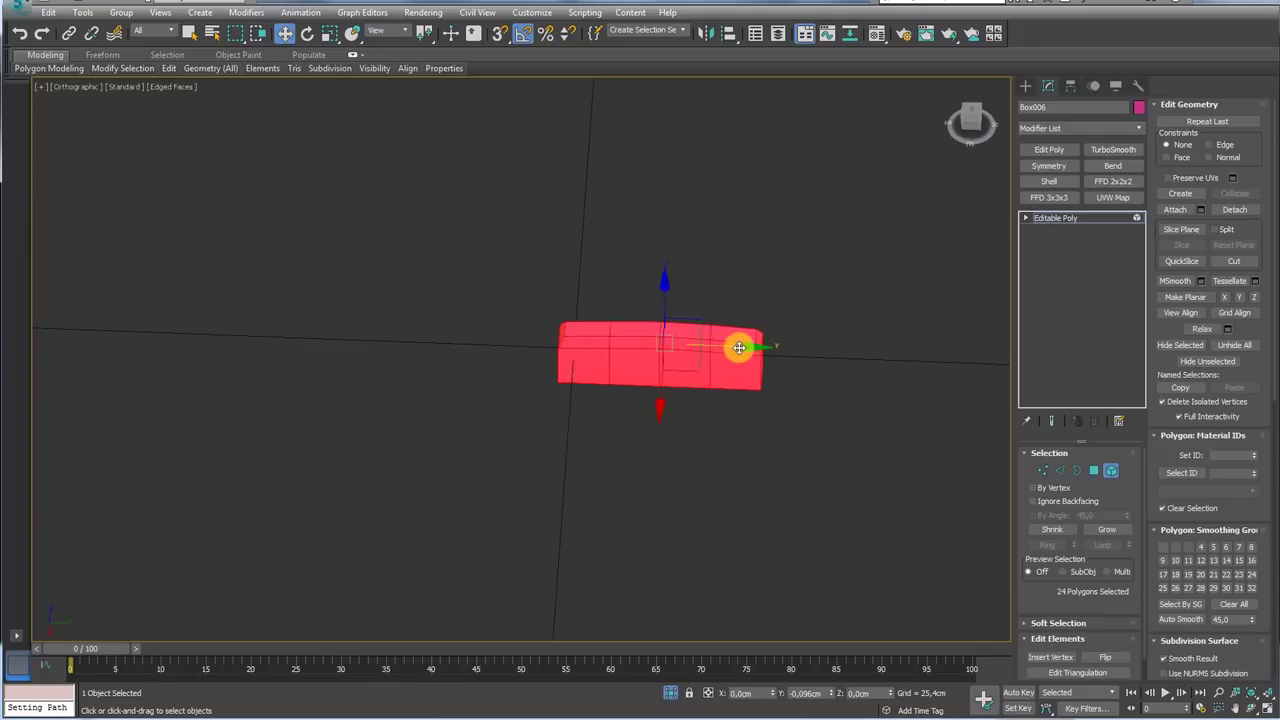
{"action": "key", "text": "e"}
{"action": "left_click_drag", "start_coordinate": [710, 391], "coordinate": [668, 386]}
{"action": "key", "text": "w"}
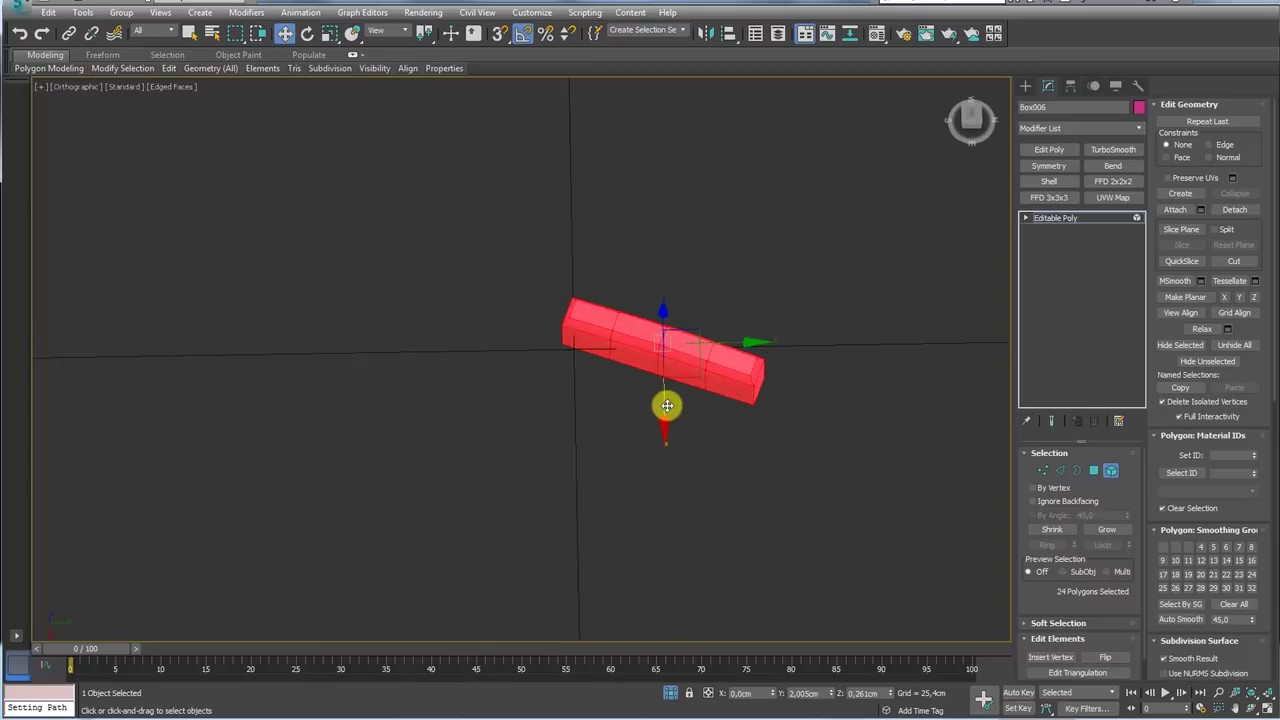
Nudge the bar element slightly to the left
{"action": "left_click", "coordinate": [1060, 218]}
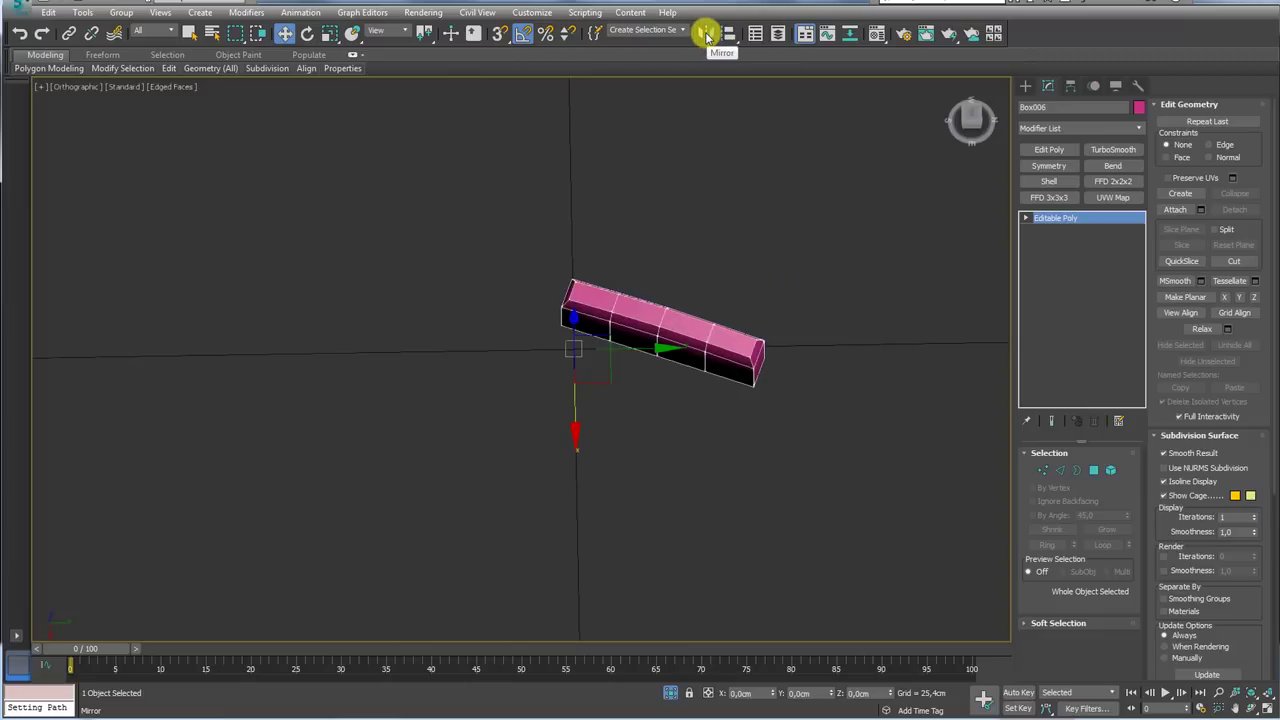
{"action": "left_click", "coordinate": [1107, 470]}
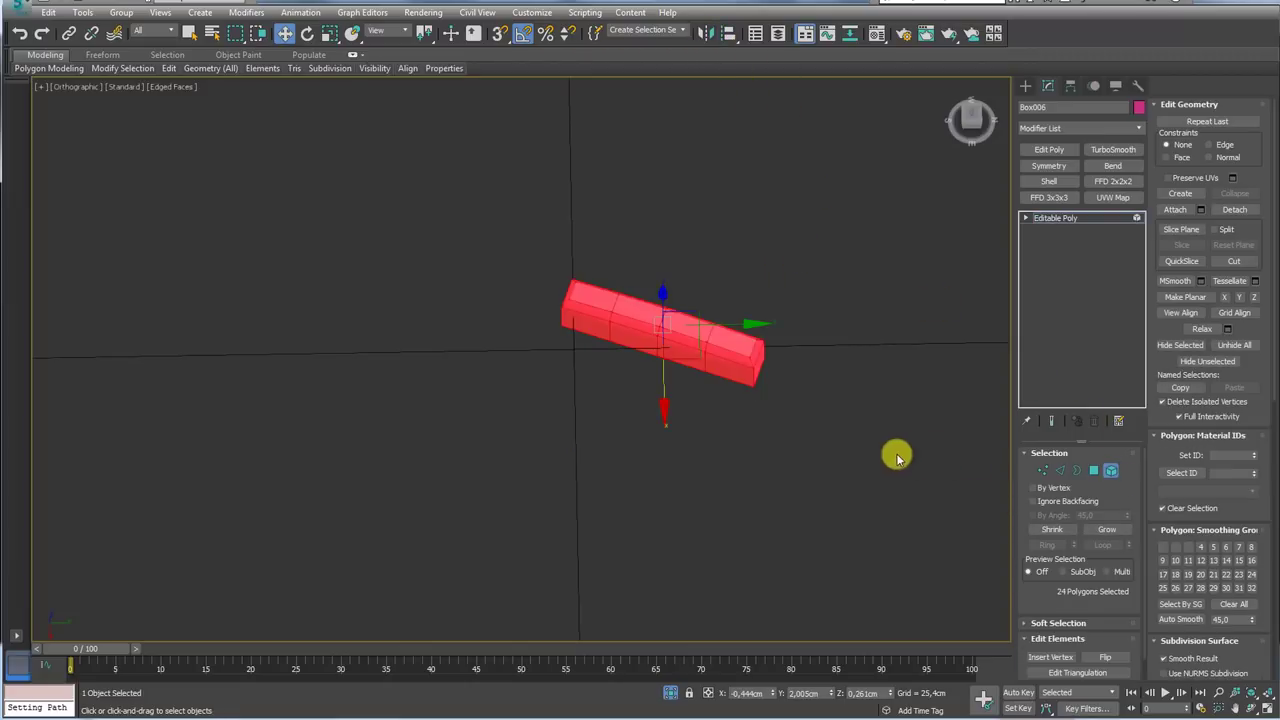
{"action": "left_click_drag", "start_coordinate": [720, 326], "coordinate": [712, 326]}
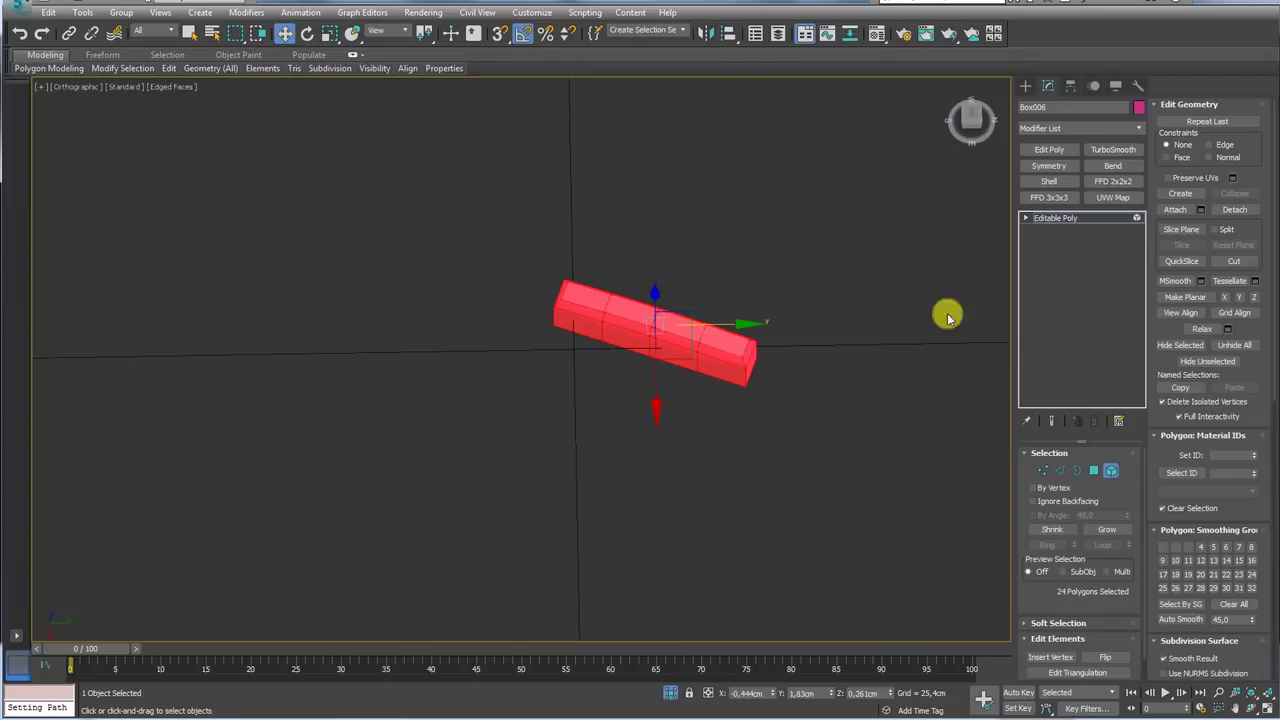
{"action": "left_click", "coordinate": [1060, 218]}
Mirror-copy the bar on the Y axis as Box007 and move the copy down
{"action": "left_click", "coordinate": [706, 33]}
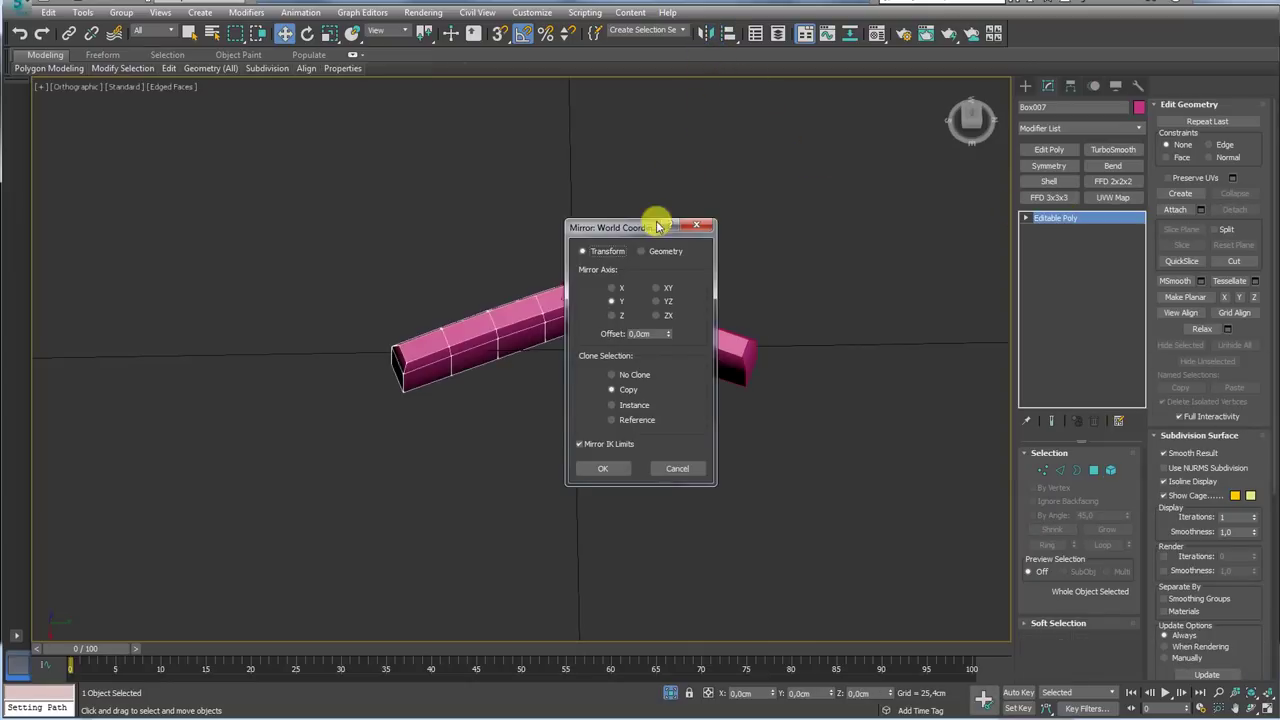
{"action": "left_click_drag", "start_coordinate": [658, 226], "coordinate": [836, 162]}
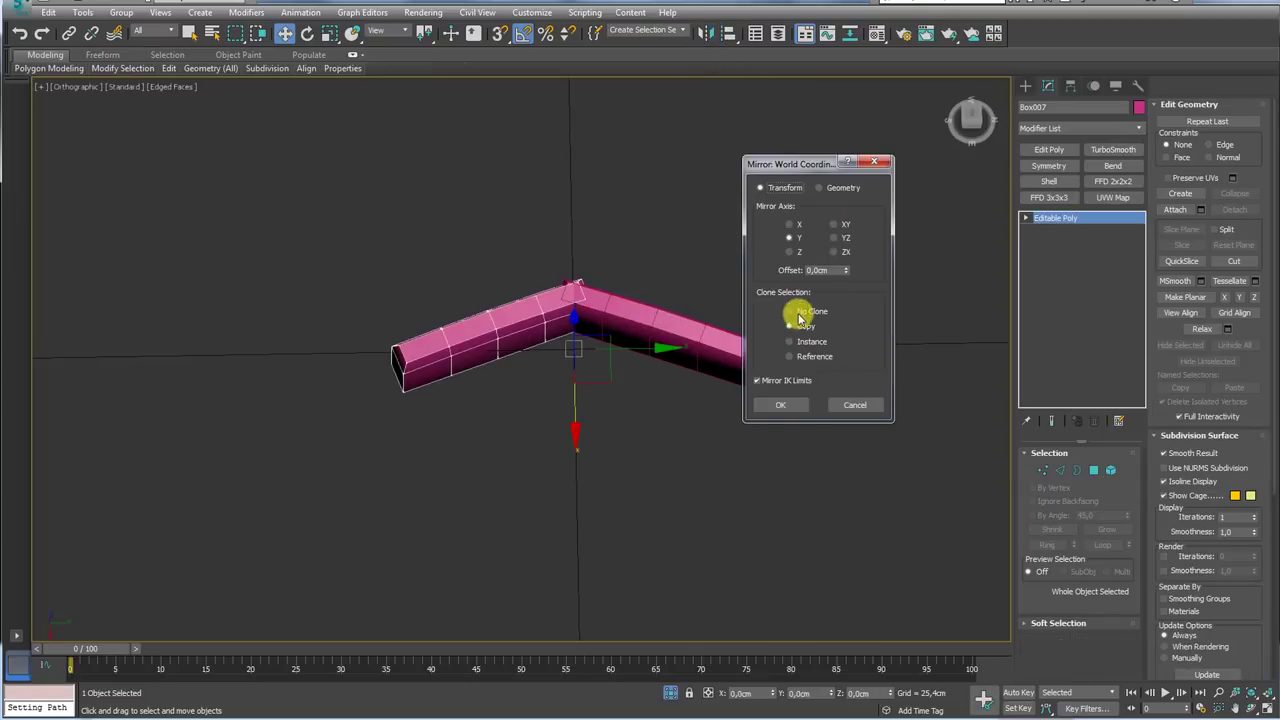
{"action": "left_click", "coordinate": [790, 405]}
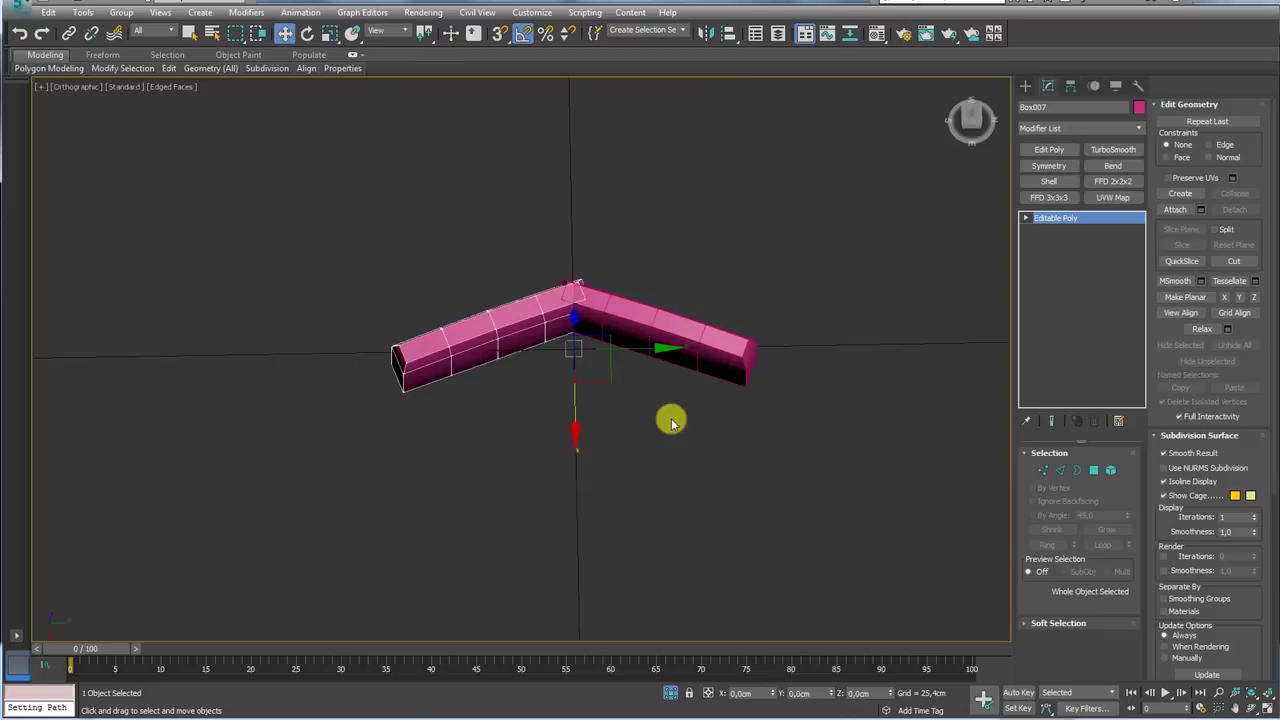
{"action": "left_click_drag", "start_coordinate": [563, 418], "coordinate": [565, 477]}
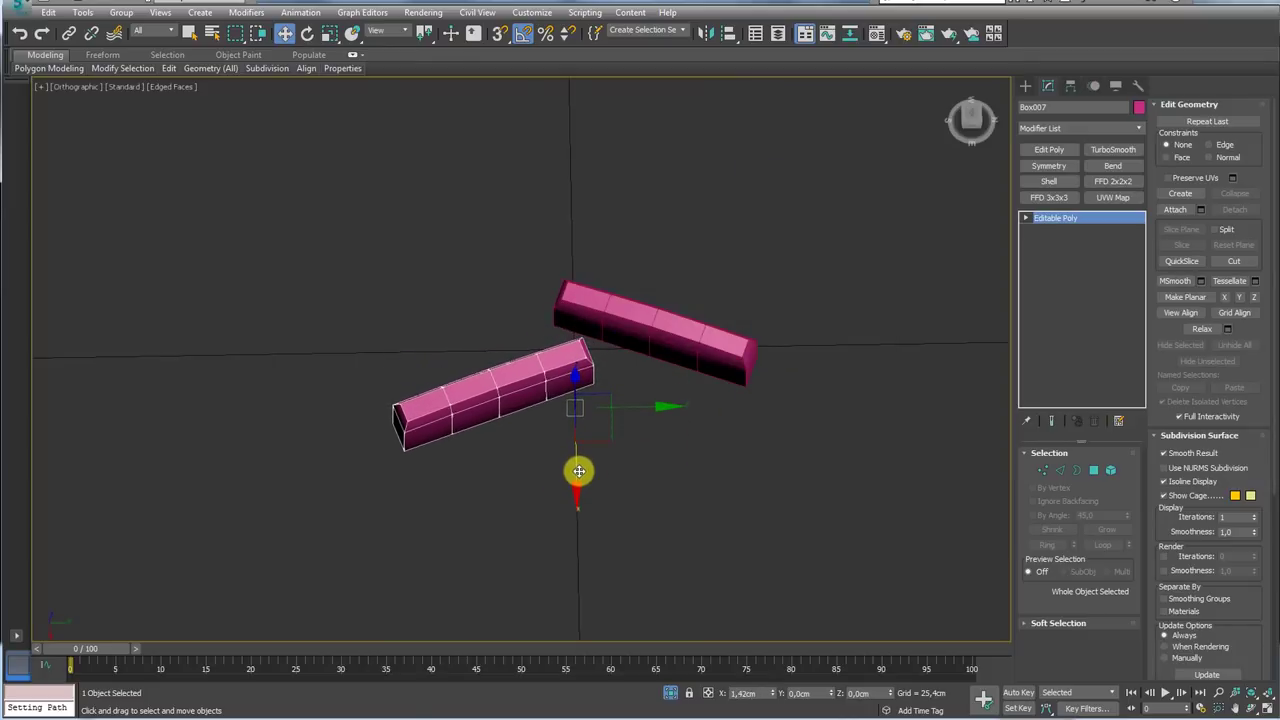
Attach the upper bar to the other bar
{"action": "left_click", "coordinate": [1176, 210]}
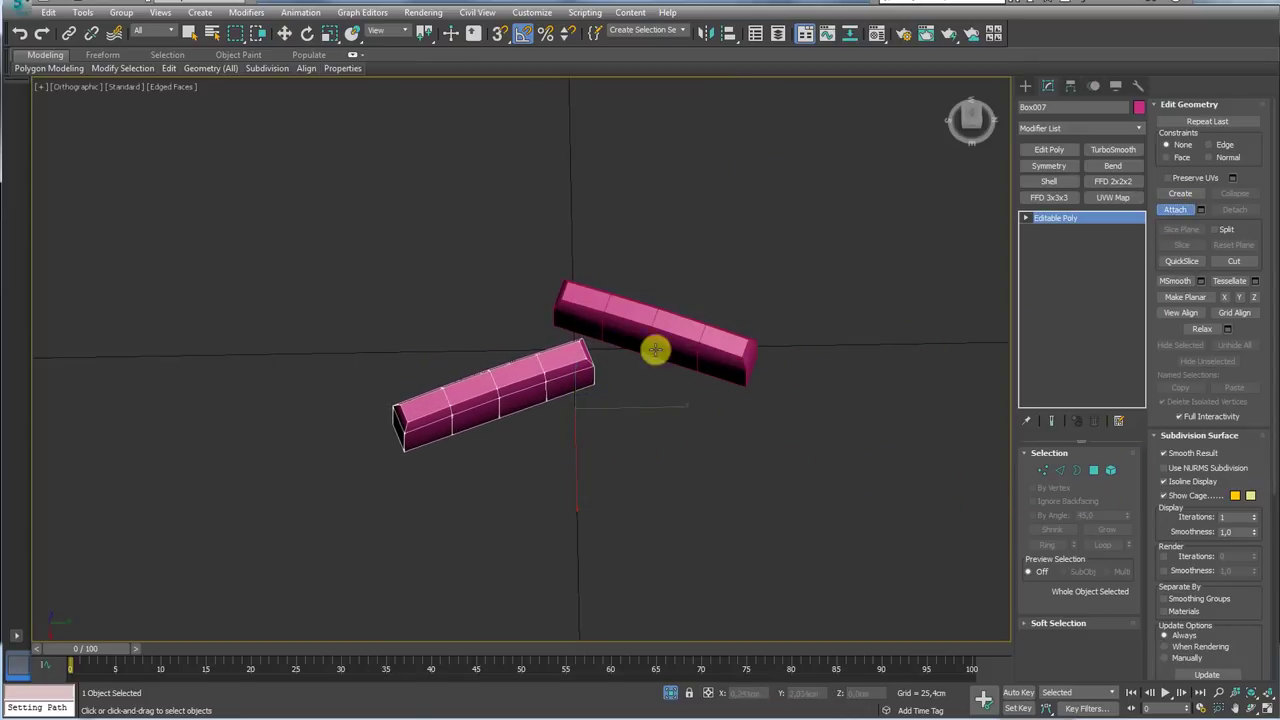
{"action": "left_click", "coordinate": [623, 323]}
{"action": "mouse_move", "coordinate": [663, 380]}
{"action": "middle_mouse_down", "text": "alt"}
{"action": "mouse_move", "coordinate": [777, 371]}
{"action": "mouse_move", "coordinate": [740, 329]}
{"action": "mouse_move", "coordinate": [750, 362]}
{"action": "middle_mouse_up", "text": "alt"}
Add a TurboSmooth modifier at 1 iteration and inspect the rounded bars from several angles
{"action": "left_click", "coordinate": [1105, 150]}
{"action": "mouse_move", "coordinate": [794, 313]}
{"action": "middle_mouse_down", "text": "alt"}
{"action": "mouse_move", "coordinate": [749, 337]}
{"action": "mouse_move", "coordinate": [705, 335]}
{"action": "middle_mouse_up", "text": "alt"}
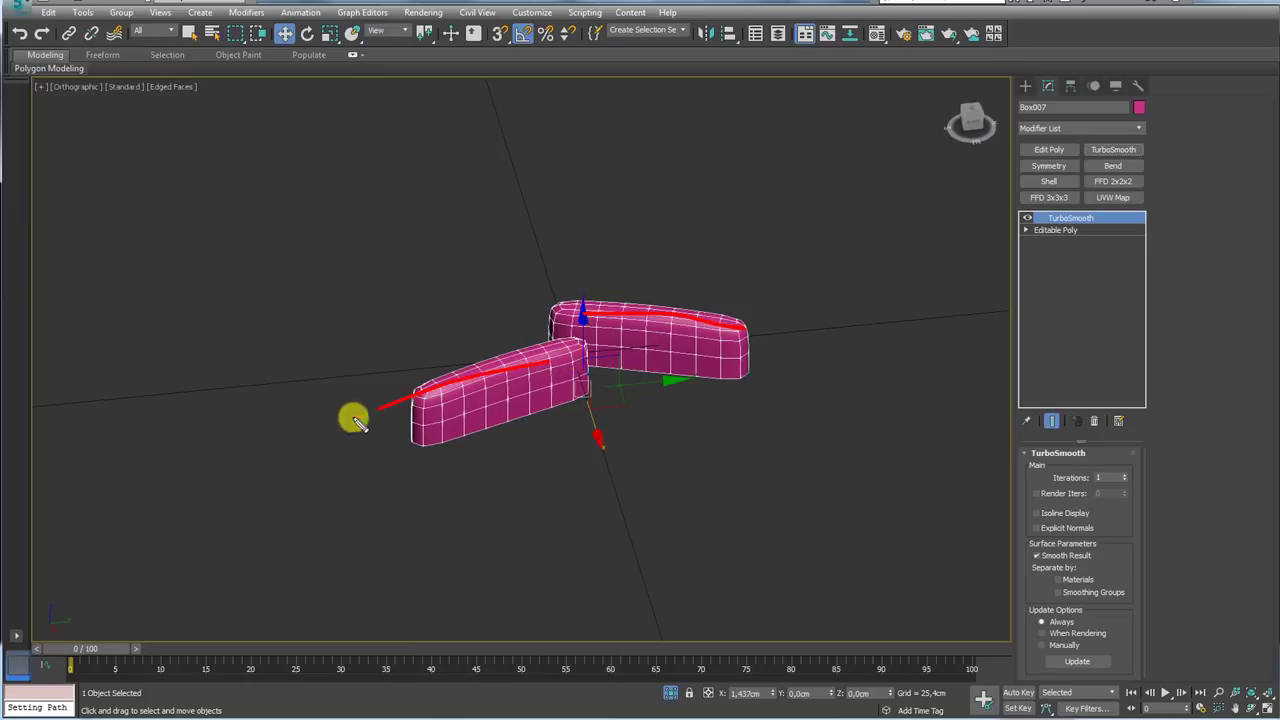
{"action": "scroll", "coordinate": [633, 372], "scroll_direction": "down", "scroll_amount": 4}
{"action": "mouse_move", "coordinate": [633, 372]}
{"action": "middle_mouse_down", "text": "alt"}
{"action": "mouse_move", "coordinate": [669, 414]}
{"action": "mouse_move", "coordinate": [660, 480]}
{"action": "mouse_move", "coordinate": [563, 371]}
{"action": "middle_mouse_up", "text": "alt"}
{"action": "scroll", "coordinate": [563, 371], "scroll_direction": "up", "scroll_amount": 3}
{"action": "mouse_move", "coordinate": [618, 299]}
{"action": "middle_mouse_down", "text": "alt"}
{"action": "mouse_move", "coordinate": [663, 323]}
{"action": "mouse_move", "coordinate": [620, 334]}
{"action": "middle_mouse_up", "text": "alt"}
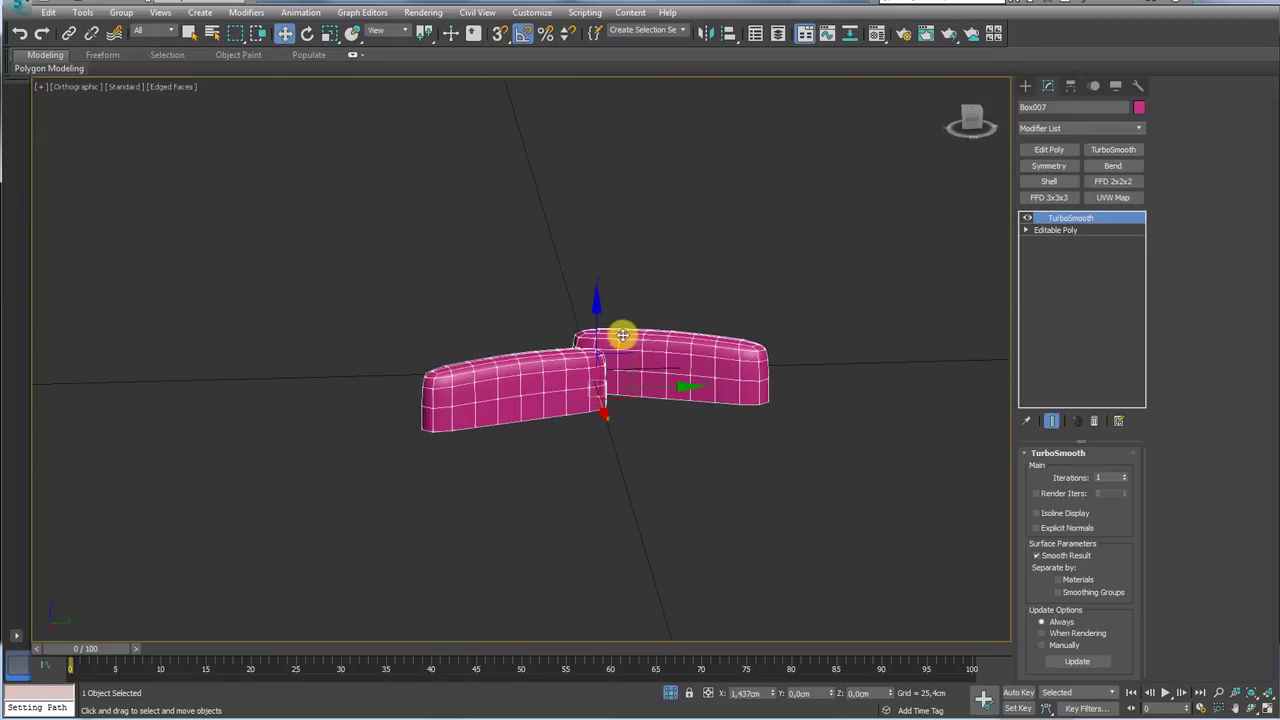
{"action": "scroll", "coordinate": [649, 363], "scroll_direction": "up", "scroll_amount": 2}
{"action": "scroll", "coordinate": [606, 333], "scroll_direction": "up", "scroll_amount": 2}
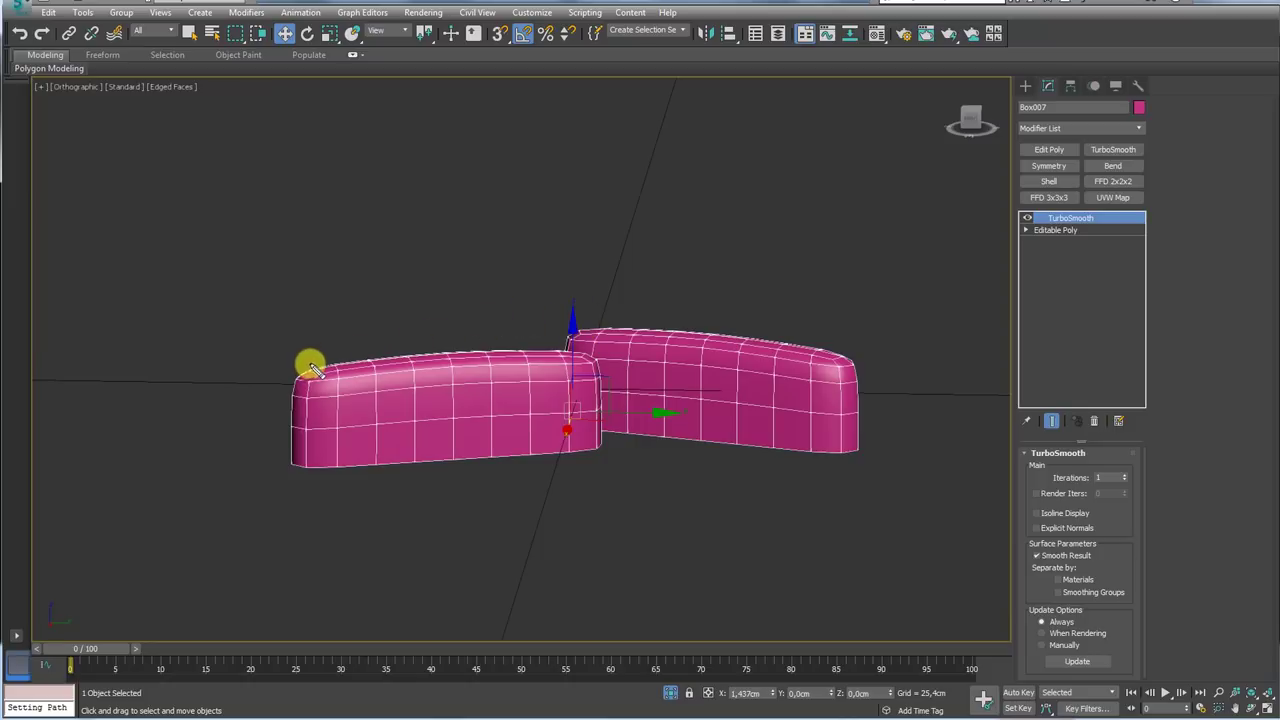
{"action": "left_click_drag", "start_coordinate": [312, 368], "coordinate": [777, 340]}
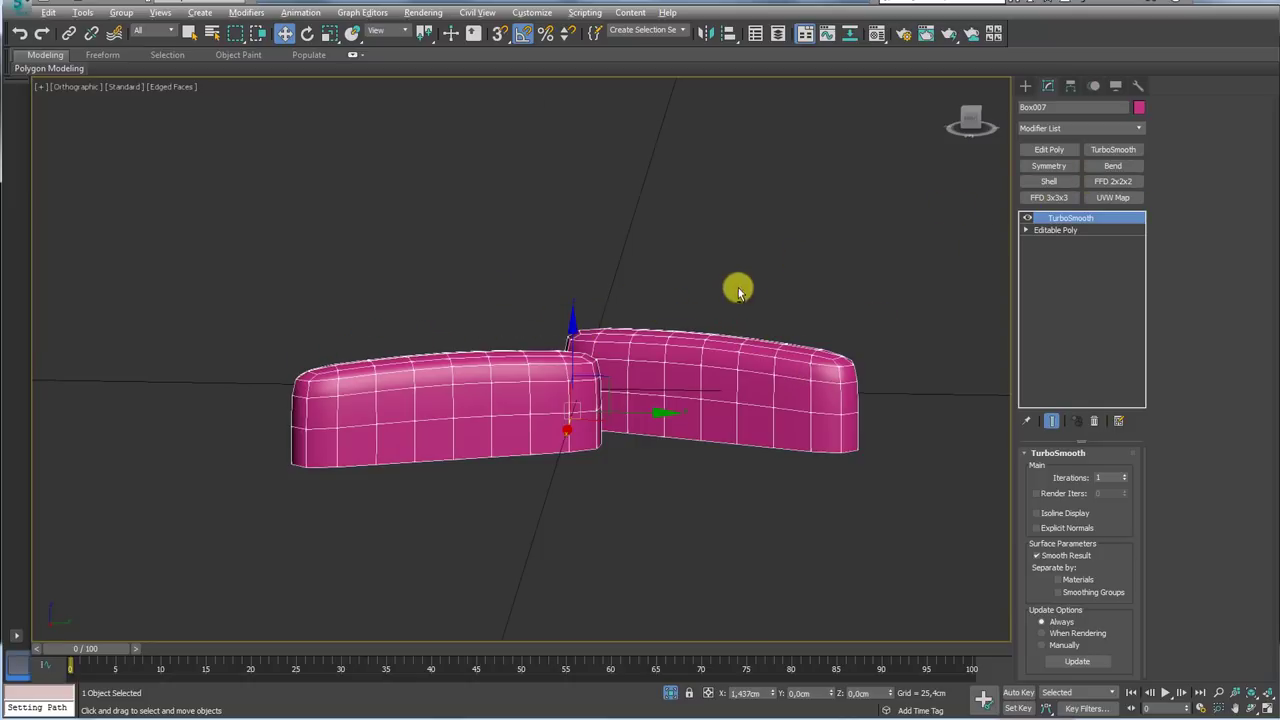
{"action": "mouse_move", "coordinate": [738, 290]}
{"action": "middle_mouse_down", "text": "alt"}
{"action": "mouse_move", "coordinate": [757, 377]}
{"action": "mouse_move", "coordinate": [743, 369]}
{"action": "middle_mouse_up", "text": "alt"}
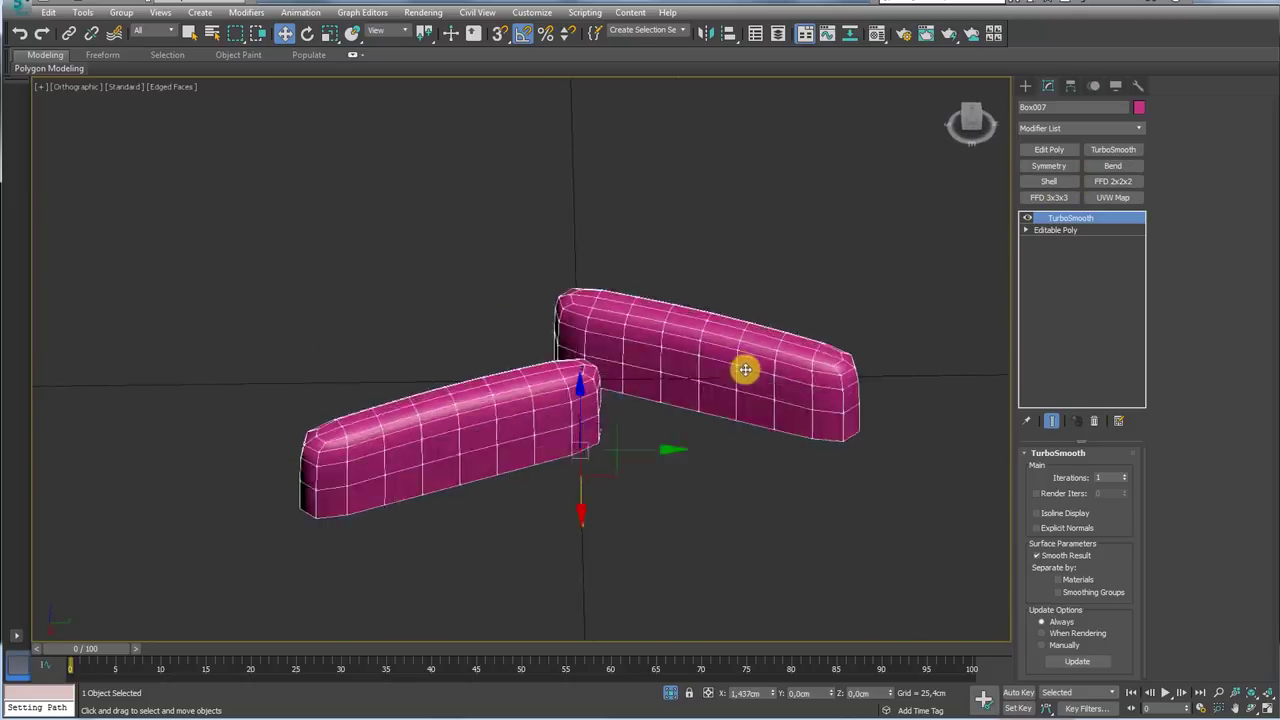
Add an FFD 3x3x3 modifier and raise its top-middle control point to arch the bars
{"action": "left_click", "coordinate": [1050, 197]}
{"action": "left_click", "coordinate": [1041, 218]}
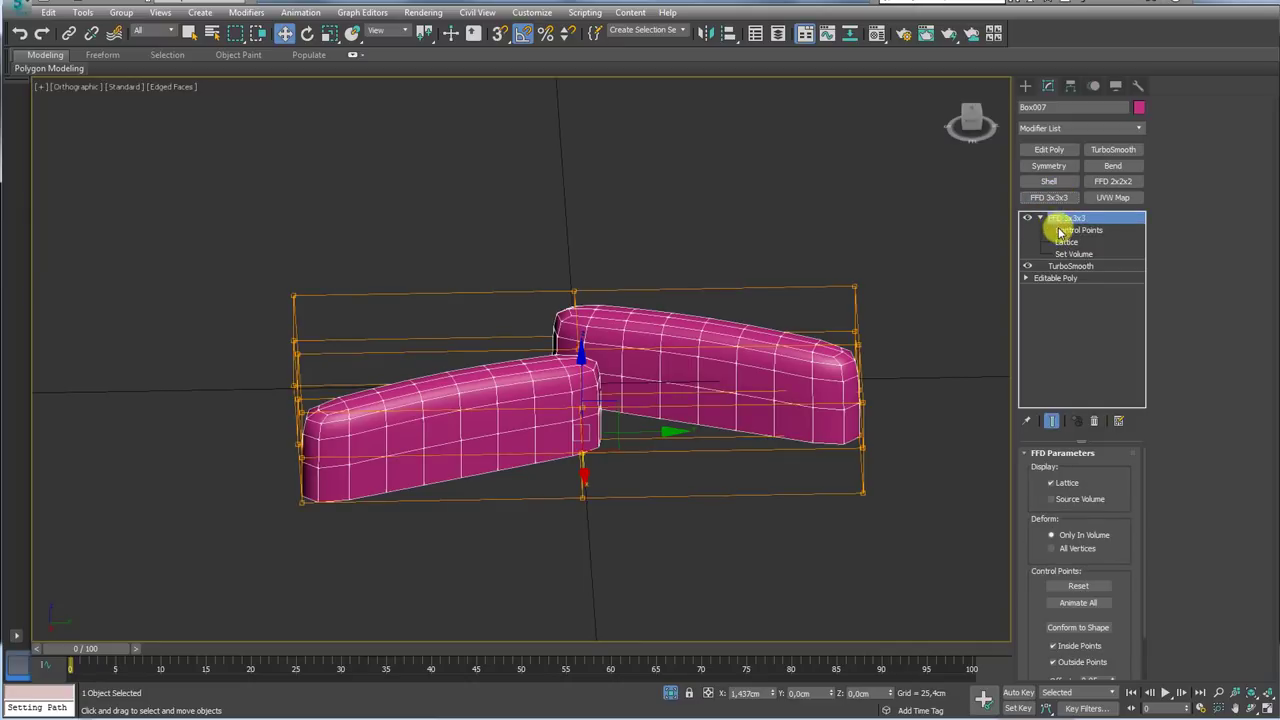
{"action": "left_click", "coordinate": [1060, 229]}
{"action": "mouse_move", "coordinate": [680, 337]}
{"action": "middle_mouse_down", "text": "alt"}
{"action": "mouse_move", "coordinate": [626, 286]}
{"action": "mouse_move", "coordinate": [623, 305]}
{"action": "middle_mouse_up", "text": "alt"}
{"action": "mouse_move", "coordinate": [623, 305]}
{"action": "left_mouse_down"}
{"action": "mouse_move", "coordinate": [545, 365]}
{"action": "mouse_move", "coordinate": [581, 214]}
{"action": "left_mouse_up"}
{"action": "middle_click_drag", "start_coordinate": [581, 214], "coordinate": [680, 335], "text": "alt"}
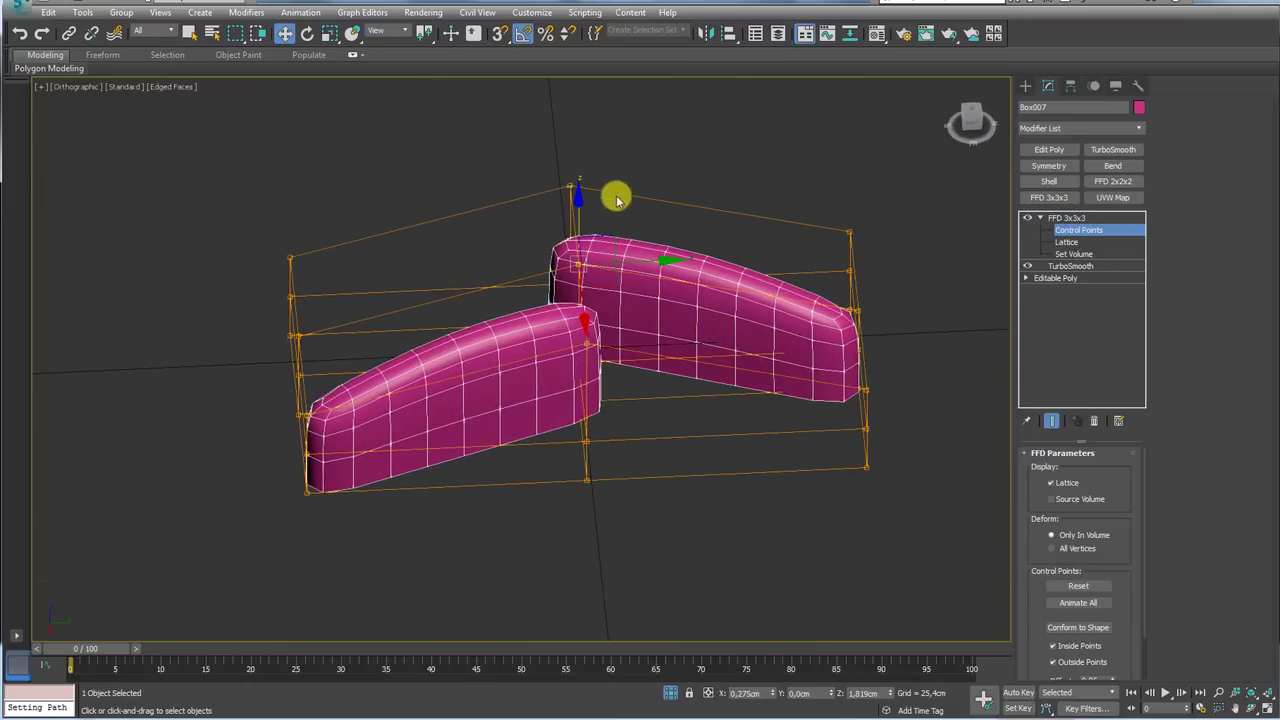
{"action": "middle_click_drag", "start_coordinate": [617, 200], "coordinate": [605, 200], "text": "alt"}
{"action": "left_click_drag", "start_coordinate": [585, 207], "coordinate": [670, 221]}
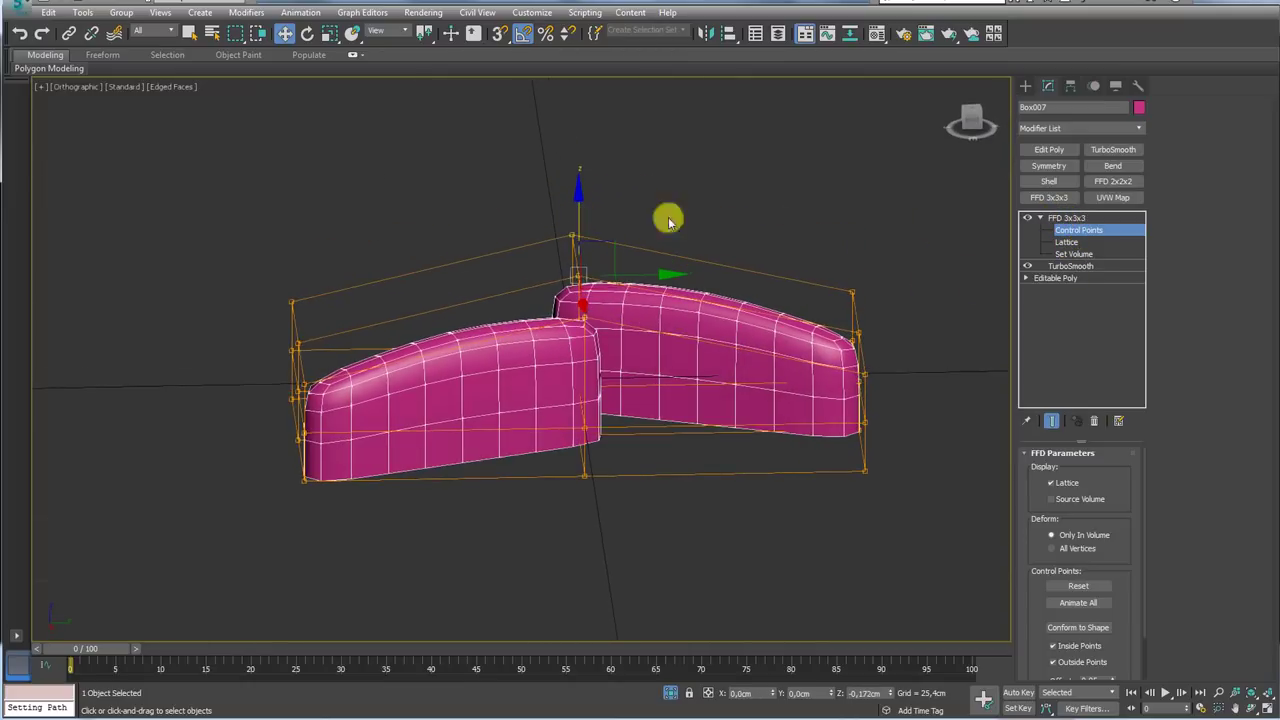
{"action": "left_click", "coordinate": [1072, 218]}
{"action": "left_click", "coordinate": [1040, 217]}
Clone the stitch by shift-dragging it, creating Box008
{"action": "scroll", "coordinate": [700, 297], "scroll_direction": "down", "scroll_amount": 5}
{"action": "scroll", "coordinate": [663, 294], "scroll_direction": "down", "scroll_amount": 4}
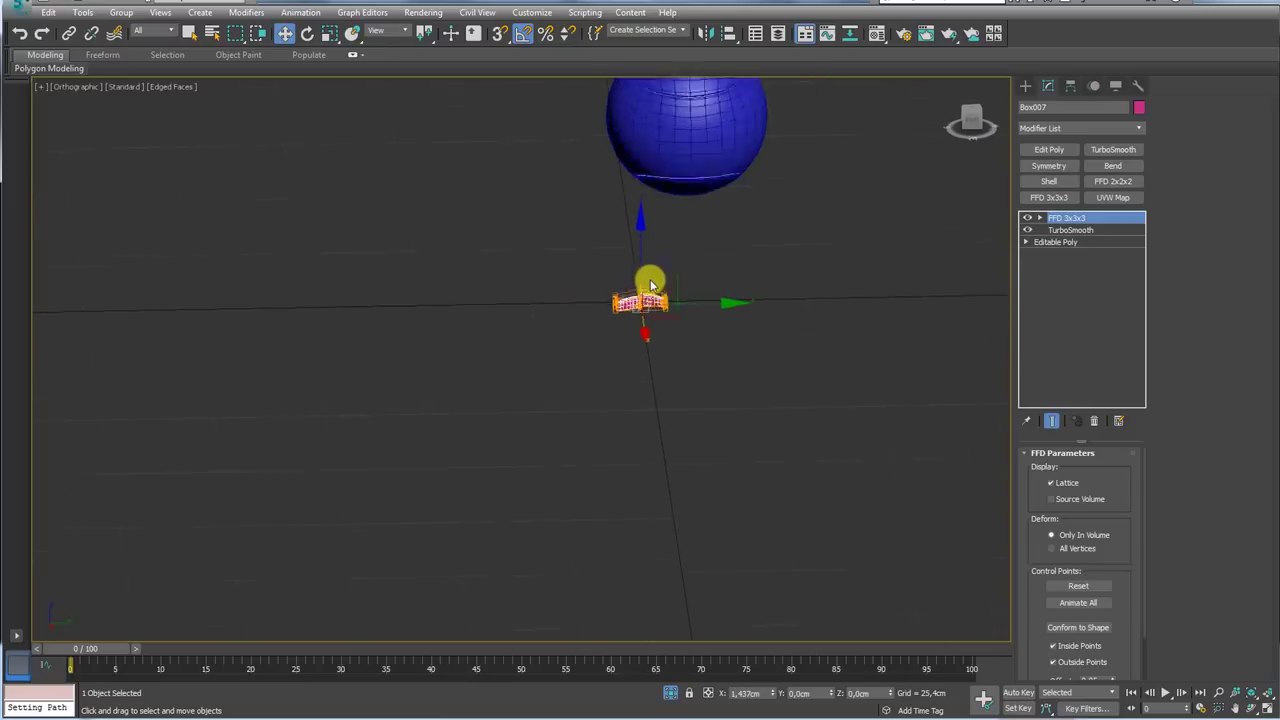
{"action": "mouse_move", "coordinate": [650, 286]}
{"action": "middle_mouse_down", "text": "alt"}
{"action": "mouse_move", "coordinate": [723, 309]}
{"action": "mouse_move", "coordinate": [789, 454]}
{"action": "mouse_move", "coordinate": [751, 477]}
{"action": "mouse_move", "coordinate": [822, 491]}
{"action": "middle_mouse_up", "text": "alt"}
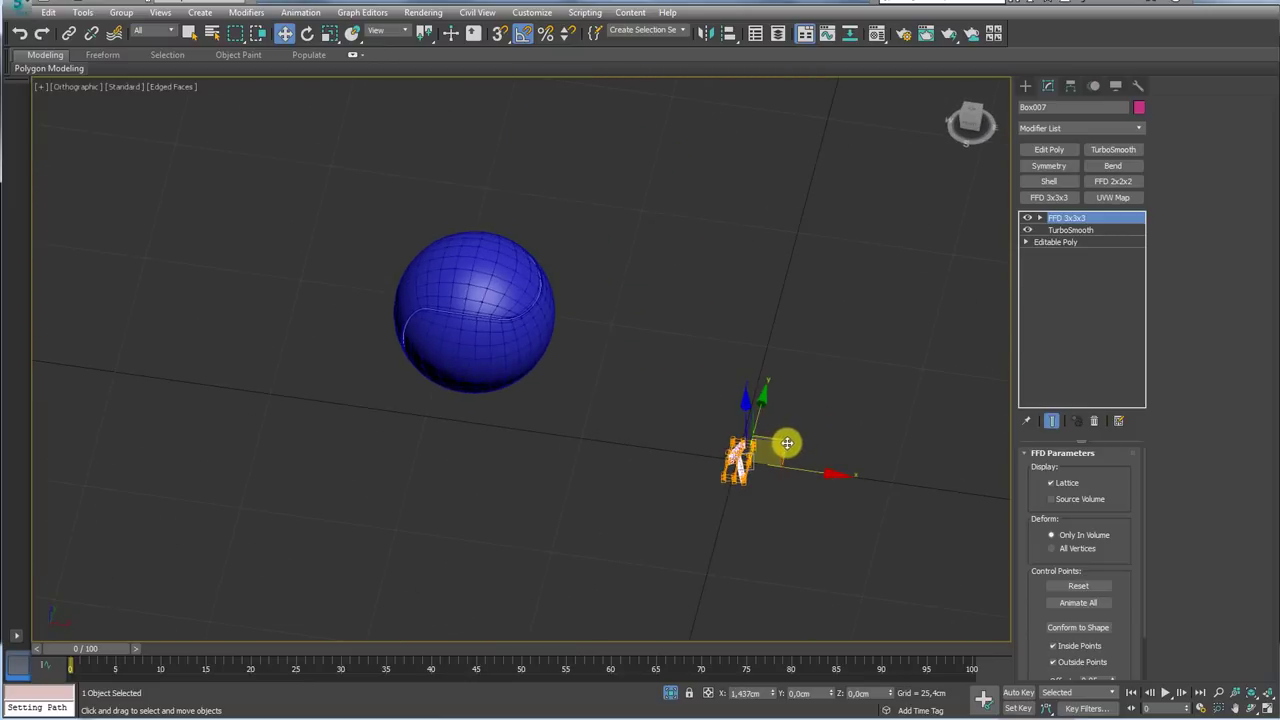
{"action": "left_click_drag", "start_coordinate": [787, 443], "coordinate": [645, 410], "text": "shift"}
Confirm the stitch copy and place it onto the ball's surface using local coordinates
{"action": "left_click", "coordinate": [632, 424]}
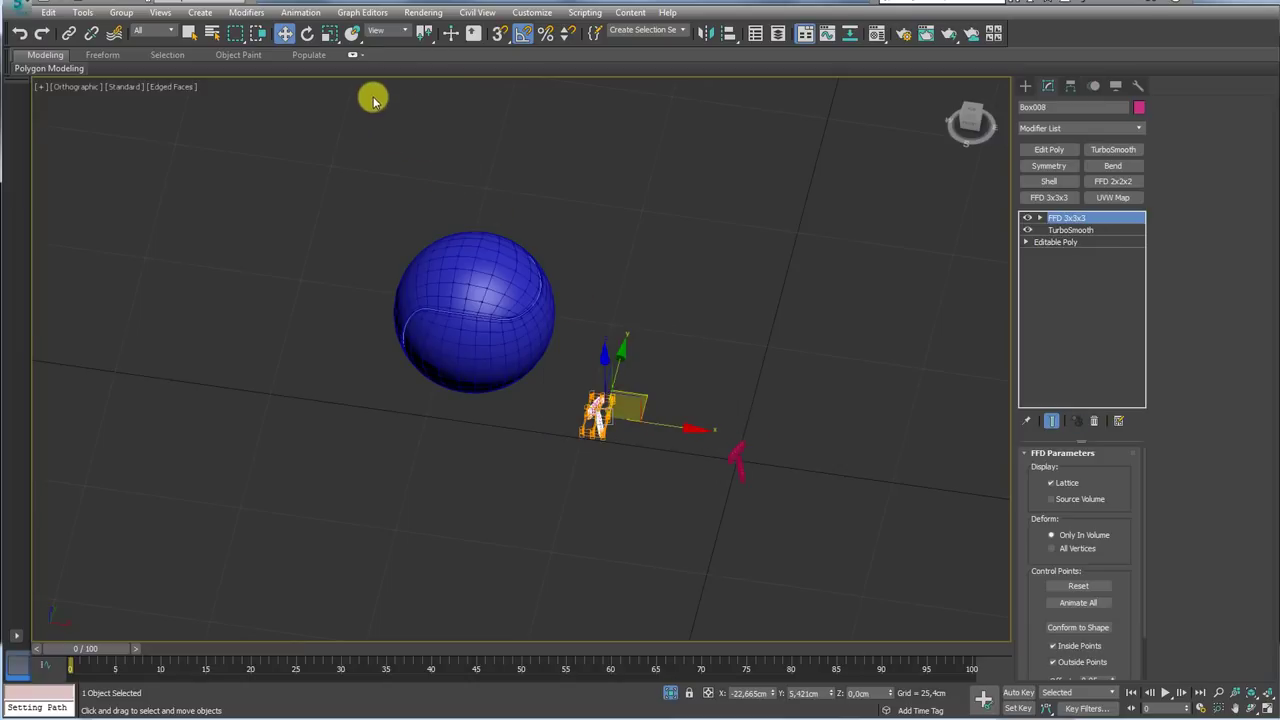
{"action": "left_click", "coordinate": [352, 35]}
{"action": "mouse_move", "coordinate": [596, 412]}
{"action": "left_mouse_down"}
{"action": "mouse_move", "coordinate": [508, 316]}
{"action": "mouse_move", "coordinate": [527, 337]}
{"action": "left_mouse_up"}
{"action": "scroll", "coordinate": [494, 320], "scroll_direction": "up", "scroll_amount": 3}
{"action": "scroll", "coordinate": [517, 329], "scroll_direction": "up", "scroll_amount": 3}
{"action": "scroll", "coordinate": [652, 388], "scroll_direction": "down", "scroll_amount": 4}
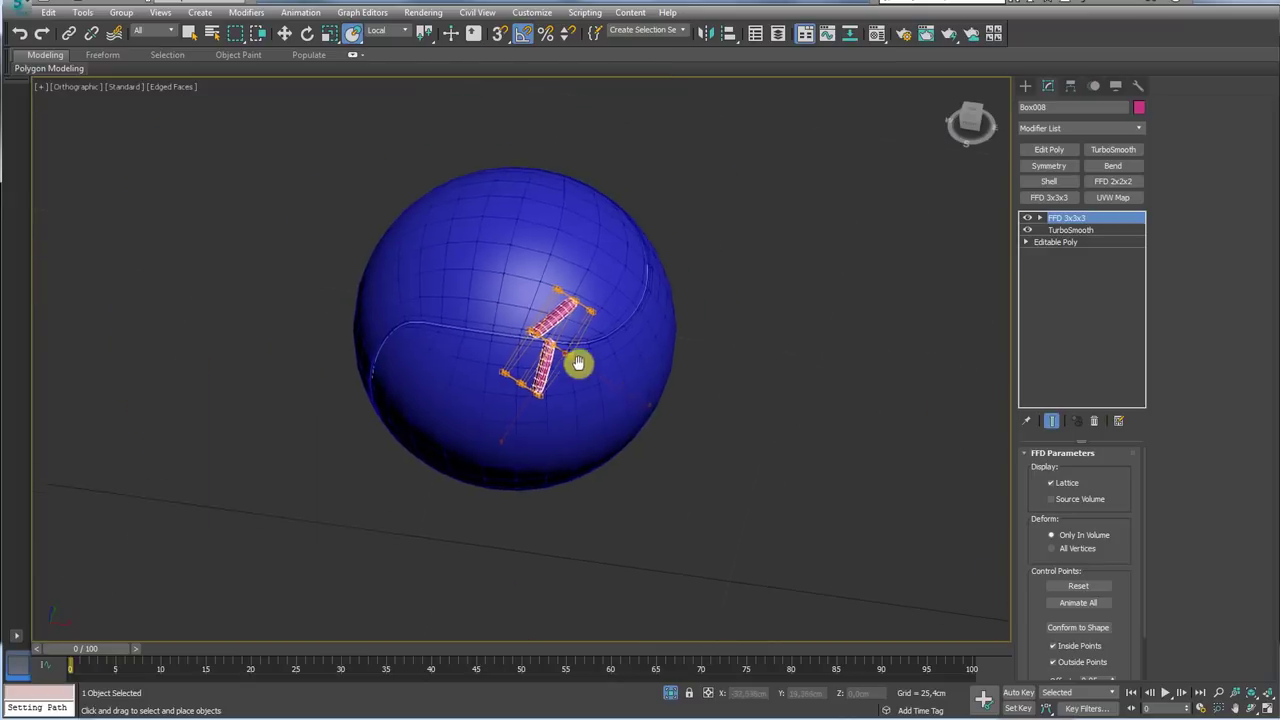
{"action": "scroll", "coordinate": [744, 390], "scroll_direction": "down", "scroll_amount": 2}
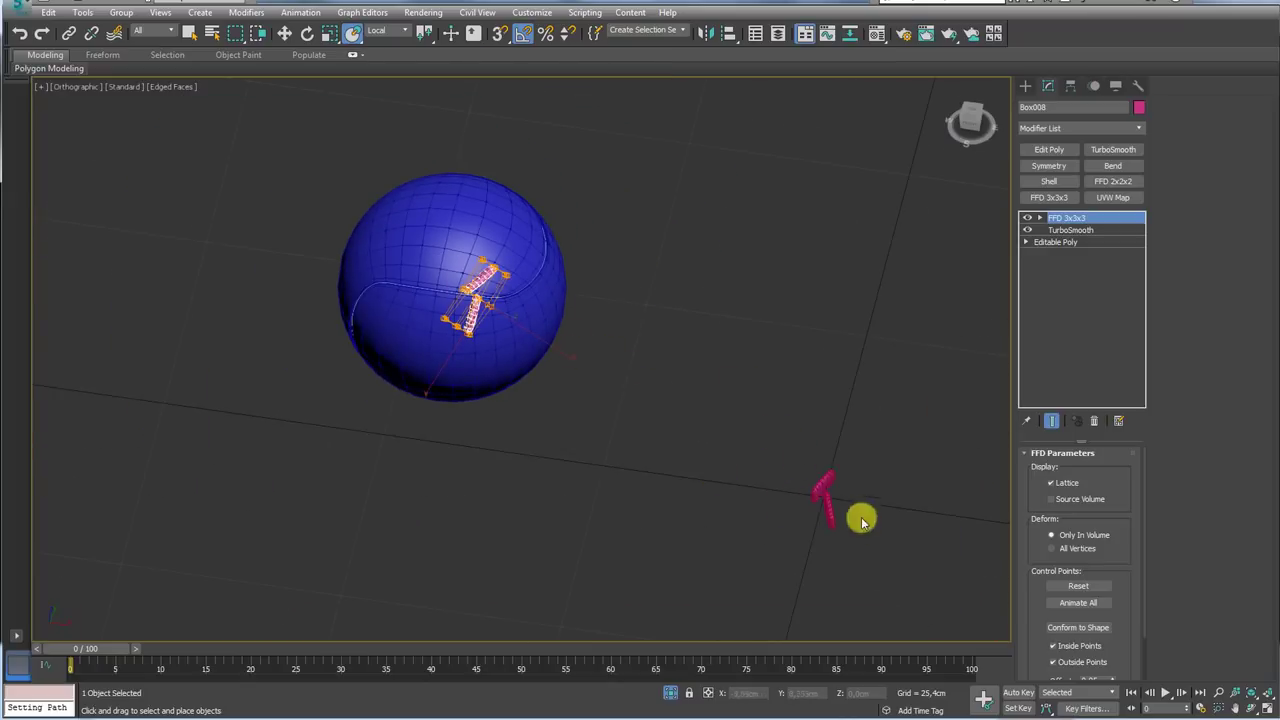
Clone the original stitch onto the ball again as a new copy
{"action": "left_click", "coordinate": [795, 475]}
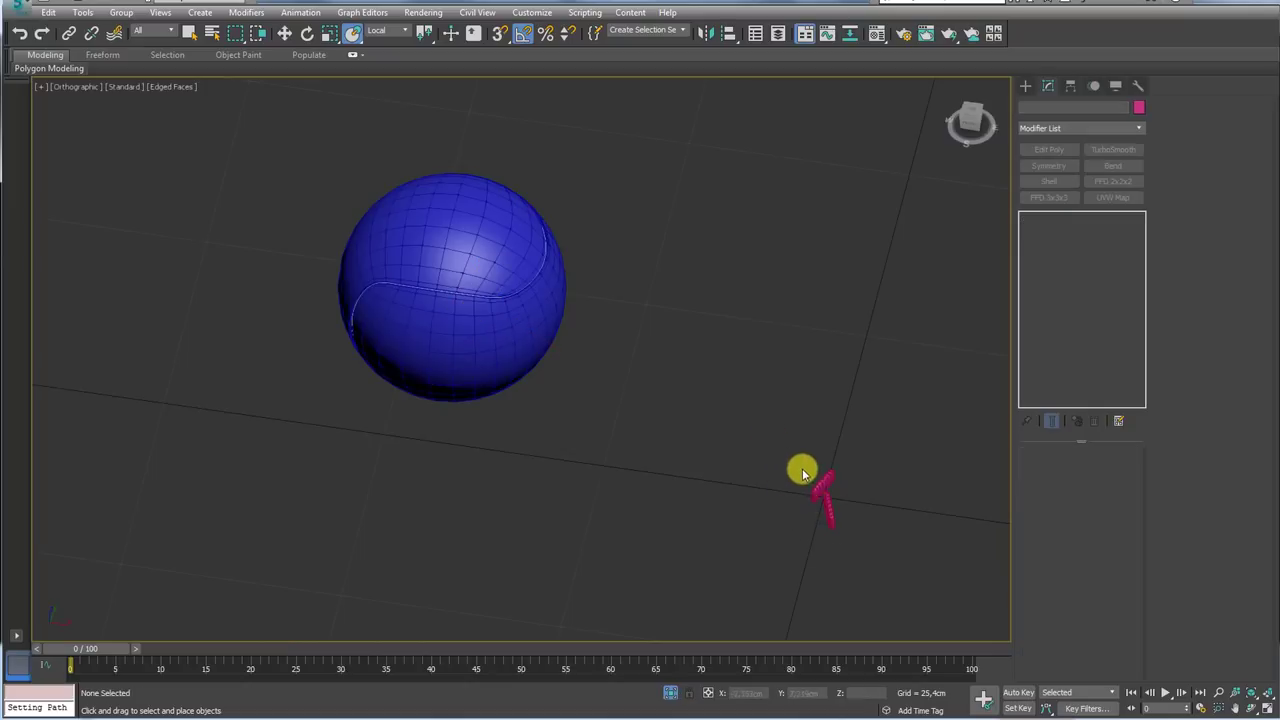
{"action": "left_click", "coordinate": [830, 515]}
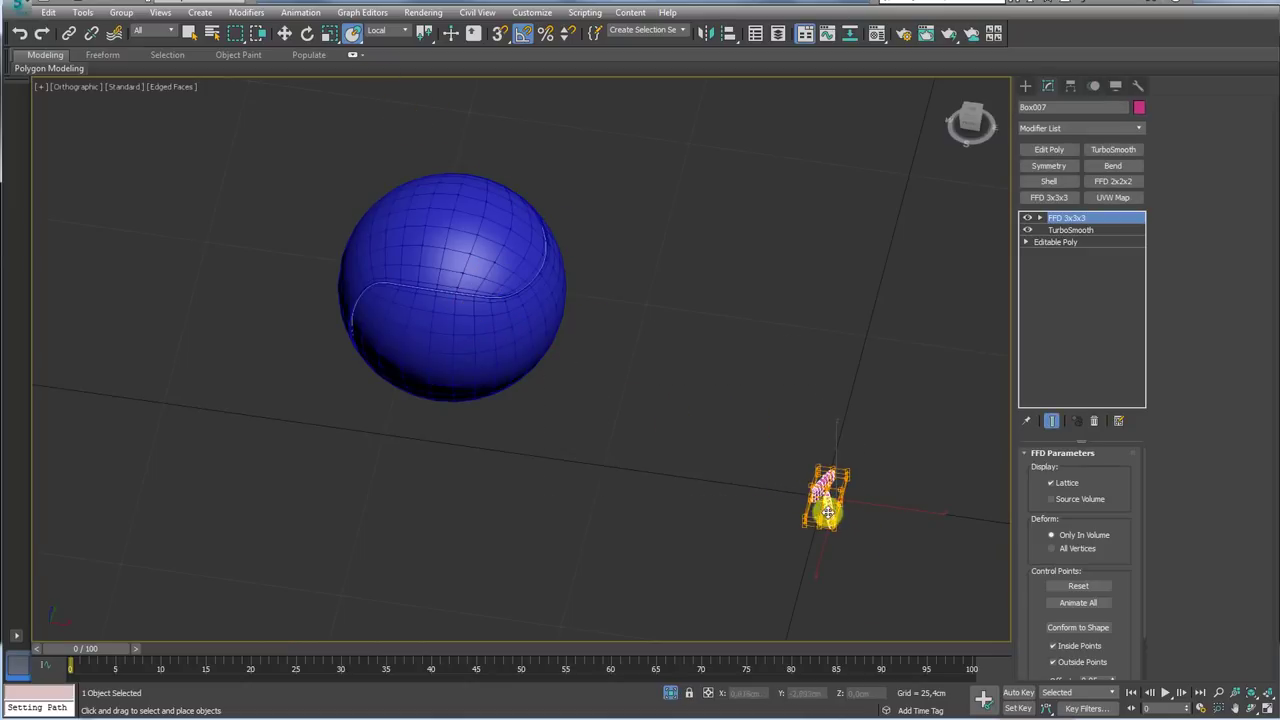
{"action": "left_click_drag", "start_coordinate": [822, 492], "coordinate": [497, 297], "text": "shift"}
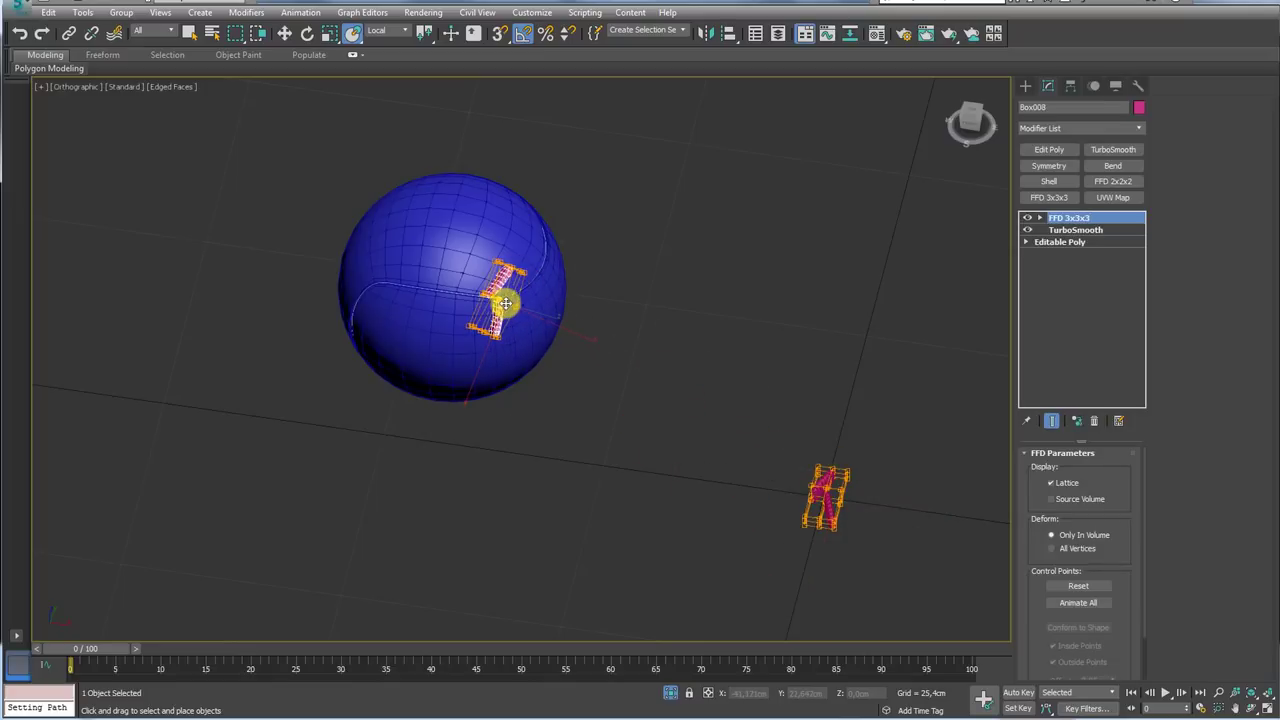
{"action": "left_click", "coordinate": [640, 419]}
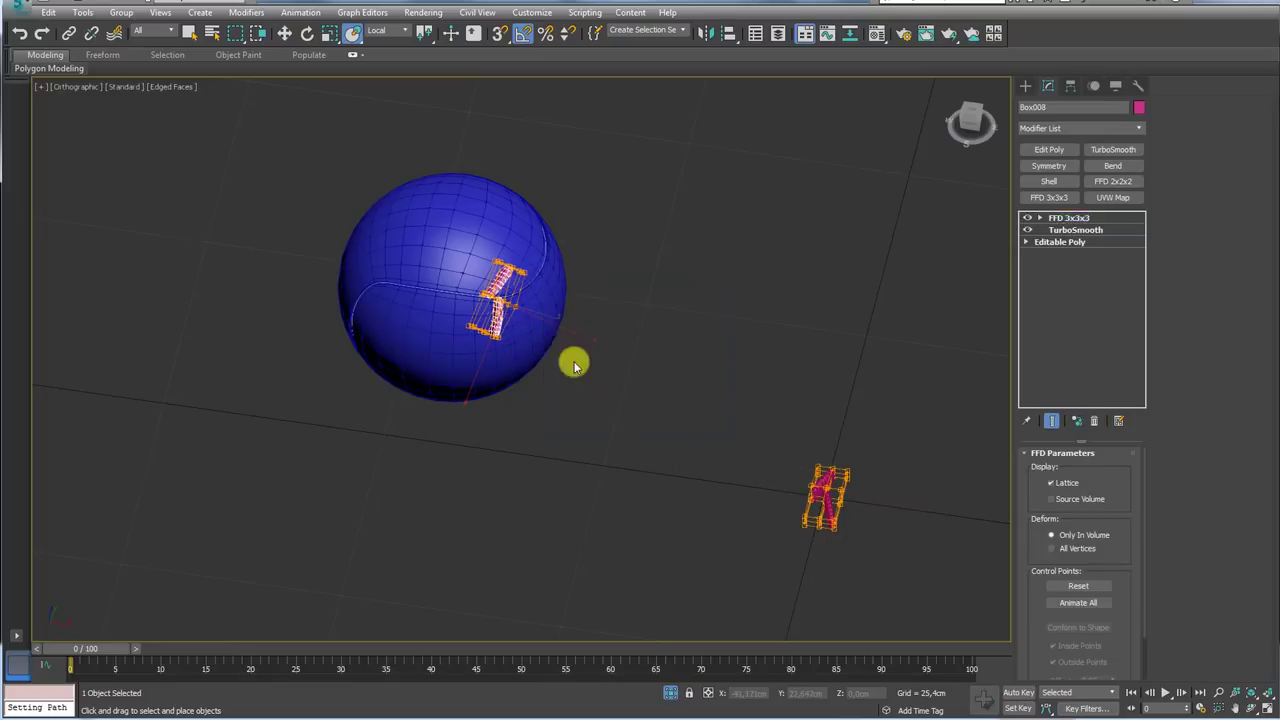
{"action": "scroll", "coordinate": [574, 362], "scroll_direction": "up", "scroll_amount": 2}
{"action": "scroll", "coordinate": [565, 357], "scroll_direction": "up", "scroll_amount": 2}
{"action": "scroll", "coordinate": [560, 354], "scroll_direction": "up", "scroll_amount": 2}
{"action": "scroll", "coordinate": [700, 320], "scroll_direction": "down", "scroll_amount": 1}
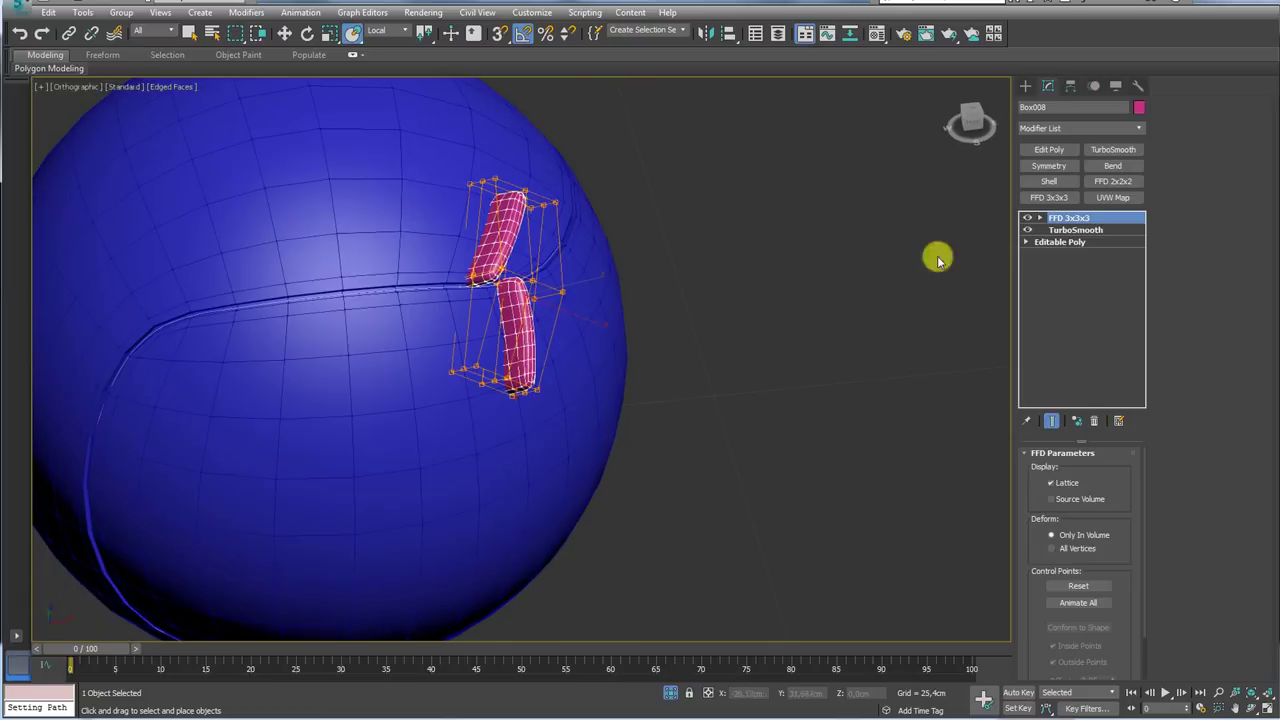
{"action": "scroll", "coordinate": [740, 431], "scroll_direction": "down", "scroll_amount": 1}
{"action": "scroll", "coordinate": [823, 497], "scroll_direction": "down", "scroll_amount": 3}
{"action": "scroll", "coordinate": [763, 423], "scroll_direction": "down", "scroll_amount": 2}
Slide the second stitch pair left along X and select one of its box elements
{"action": "left_click", "coordinate": [943, 478]}
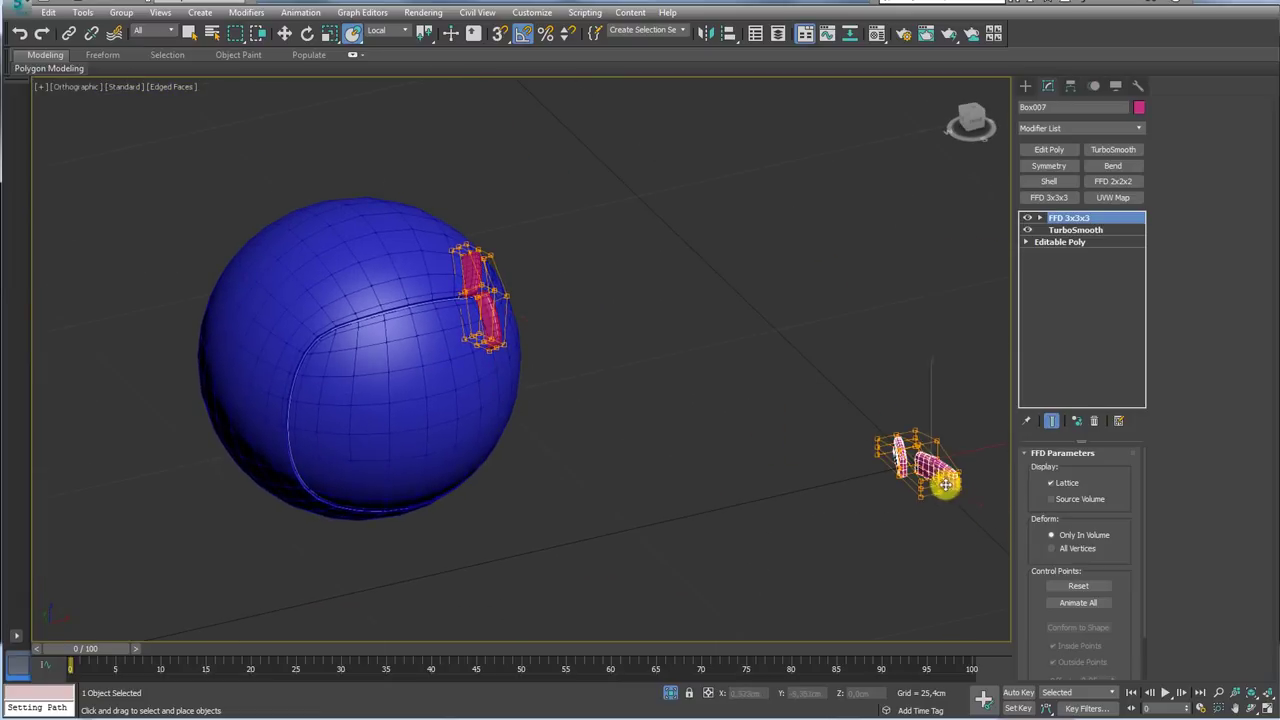
{"action": "key", "text": "w"}
{"action": "left_click_drag", "start_coordinate": [977, 449], "coordinate": [751, 489]}
{"action": "left_click", "coordinate": [1063, 242]}
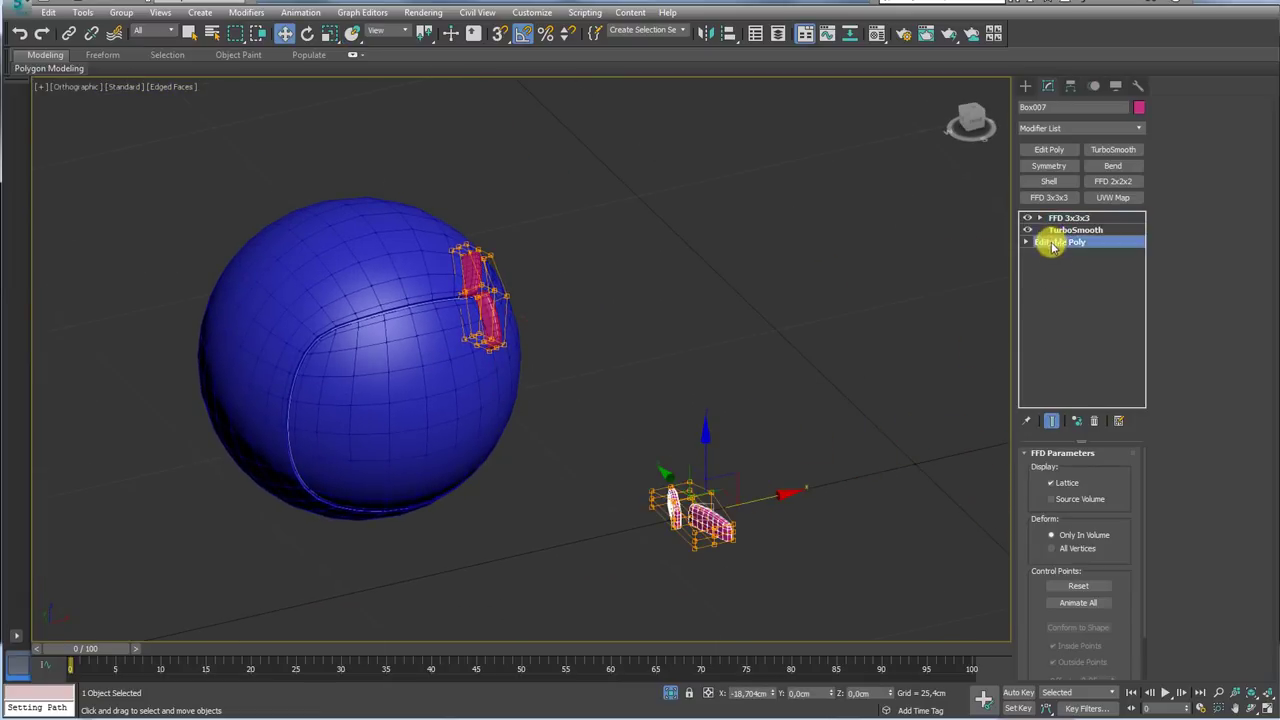
{"action": "left_click", "coordinate": [1108, 470]}
{"action": "key", "text": "q"}
{"action": "left_click", "coordinate": [688, 518]}
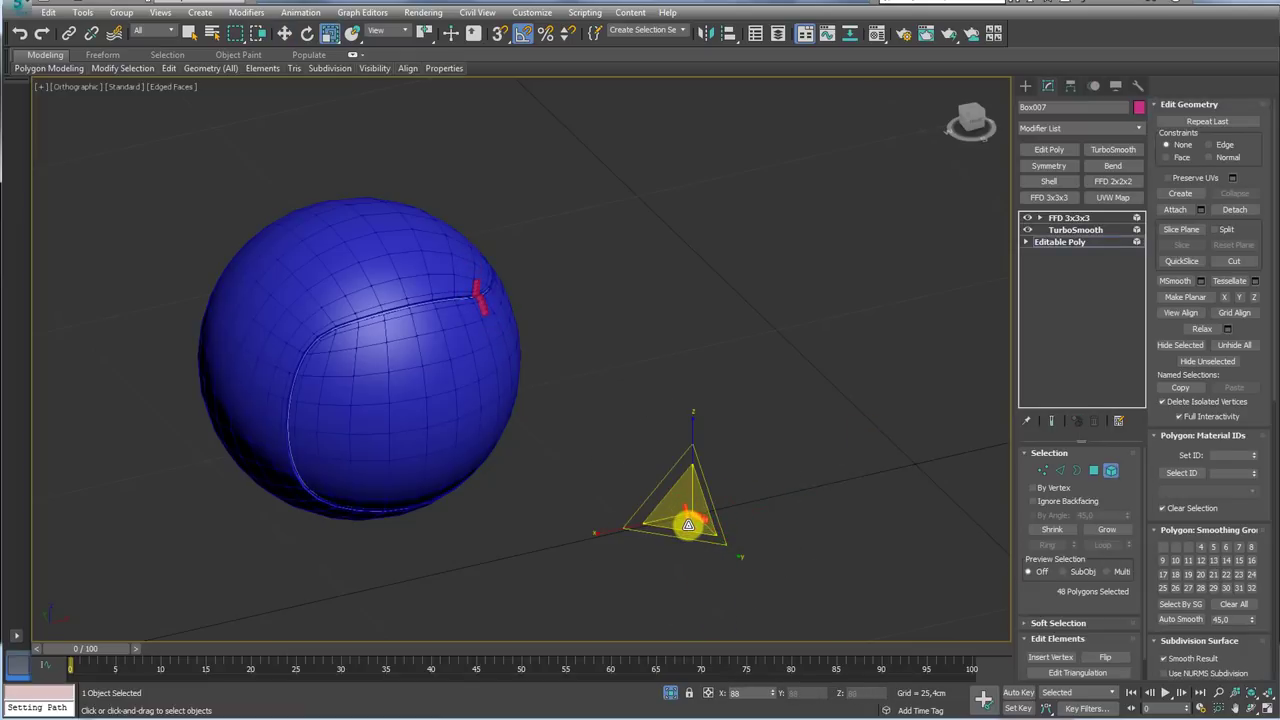
{"action": "mouse_move", "coordinate": [688, 525]}
{"action": "middle_mouse_down", "text": "alt"}
{"action": "mouse_move", "coordinate": [677, 477]}
{"action": "mouse_move", "coordinate": [640, 503]}
{"action": "mouse_move", "coordinate": [623, 389]}
{"action": "mouse_move", "coordinate": [712, 423]}
{"action": "middle_mouse_up", "text": "alt"}
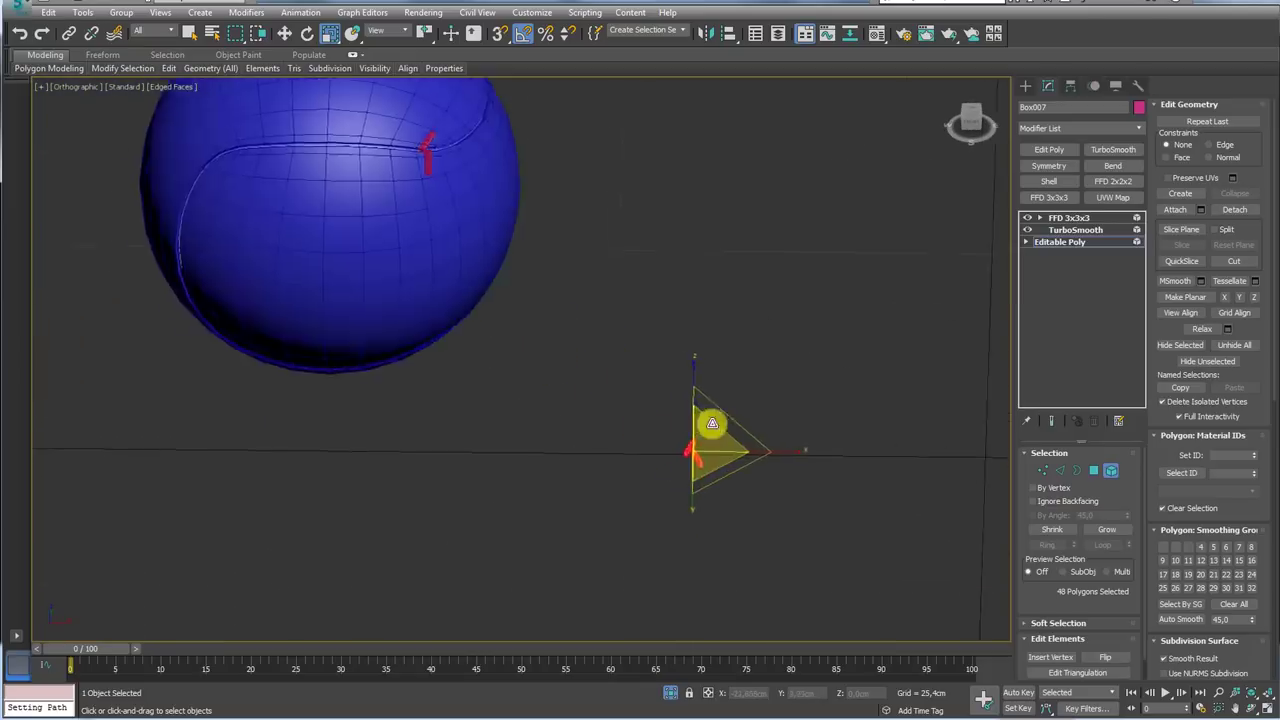
At the FFD 3x3x3 level, move the second stitch pair up beside the ball
{"action": "left_click", "coordinate": [1066, 241]}
{"action": "left_click", "coordinate": [1068, 217]}
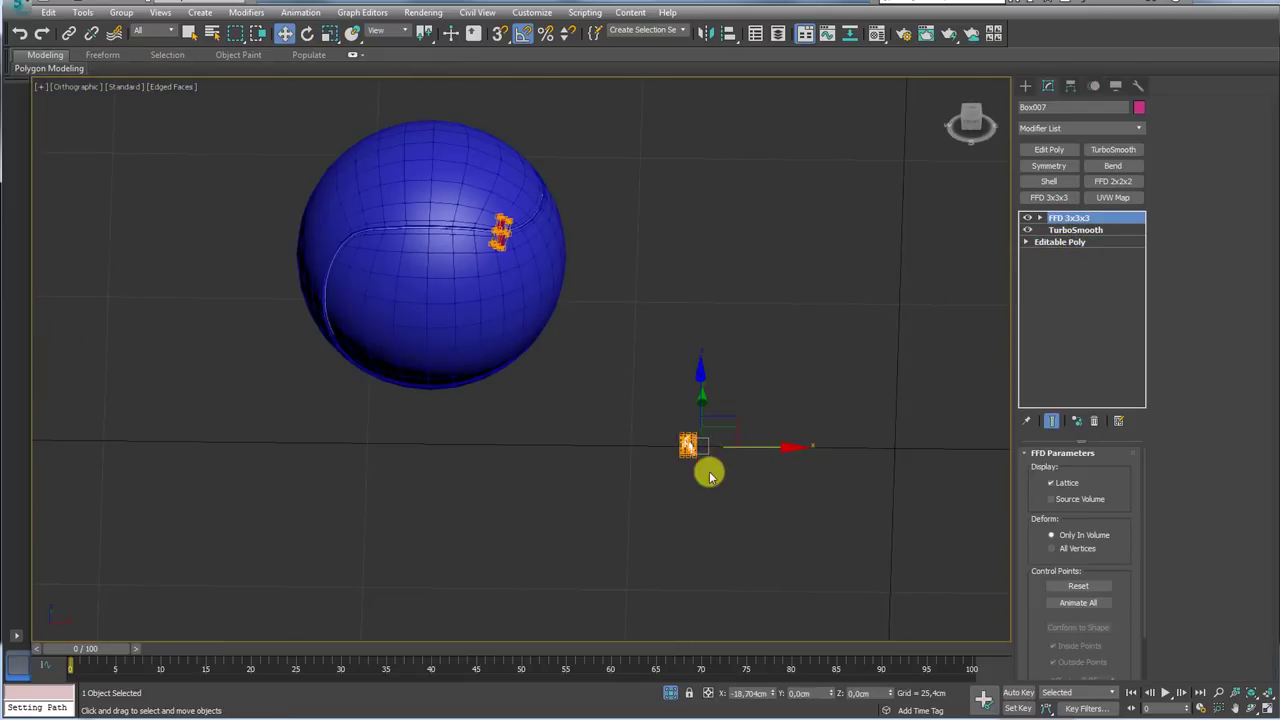
{"action": "middle_click_drag", "start_coordinate": [709, 476], "coordinate": [740, 409], "text": "alt"}
{"action": "left_click_drag", "start_coordinate": [683, 343], "coordinate": [580, 177]}
{"action": "key", "text": "z"}
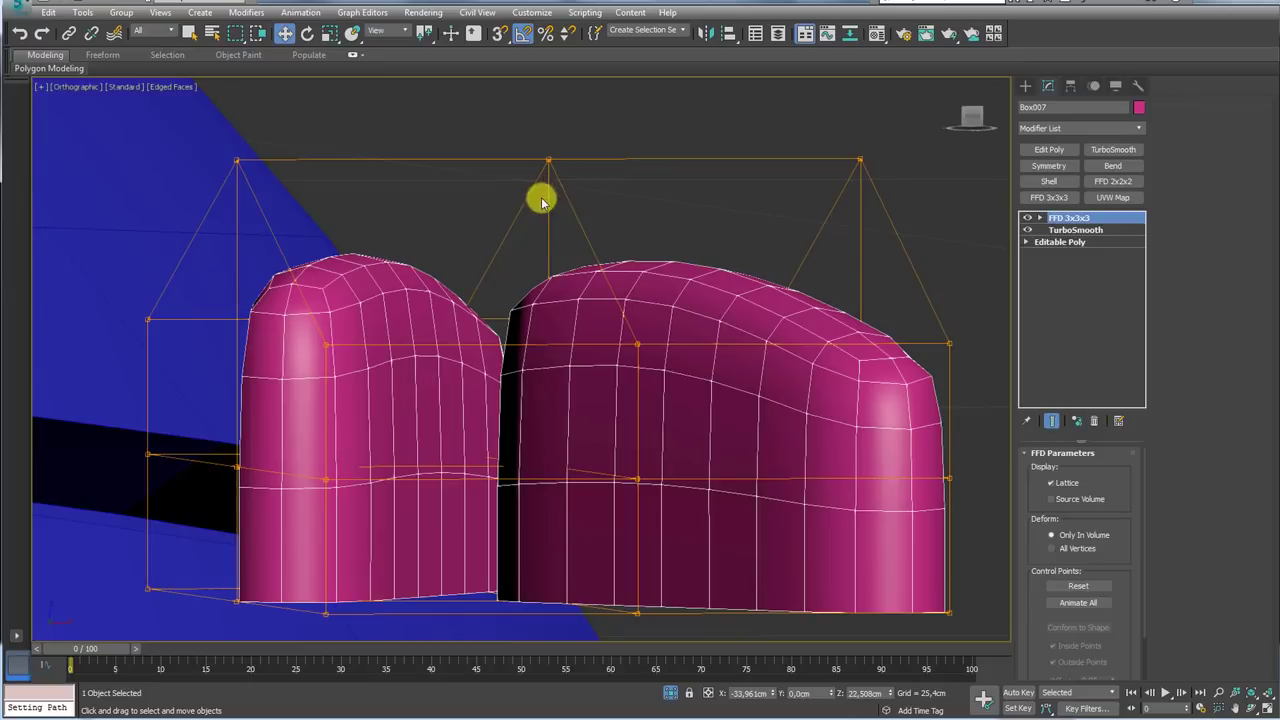
{"action": "scroll", "coordinate": [540, 202], "scroll_direction": "down", "scroll_amount": 5}
{"action": "mouse_move", "coordinate": [600, 251]}
{"action": "middle_mouse_down", "text": "alt"}
{"action": "mouse_move", "coordinate": [563, 286]}
{"action": "mouse_move", "coordinate": [646, 354]}
{"action": "mouse_move", "coordinate": [721, 378]}
{"action": "middle_mouse_up", "text": "alt"}
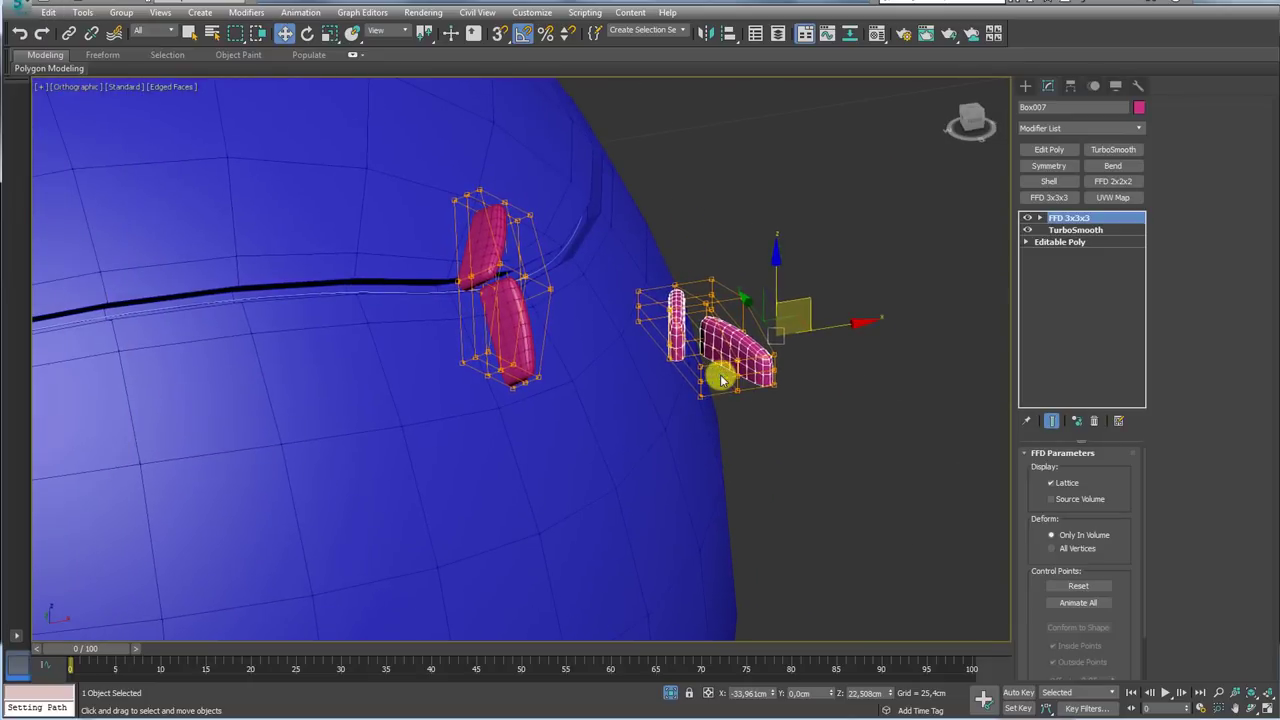
Rotate and scale the pair's right box element at the Editable Poly Element level
{"action": "left_click", "coordinate": [1089, 244]}
{"action": "left_click", "coordinate": [1110, 470]}
{"action": "left_click", "coordinate": [748, 362]}
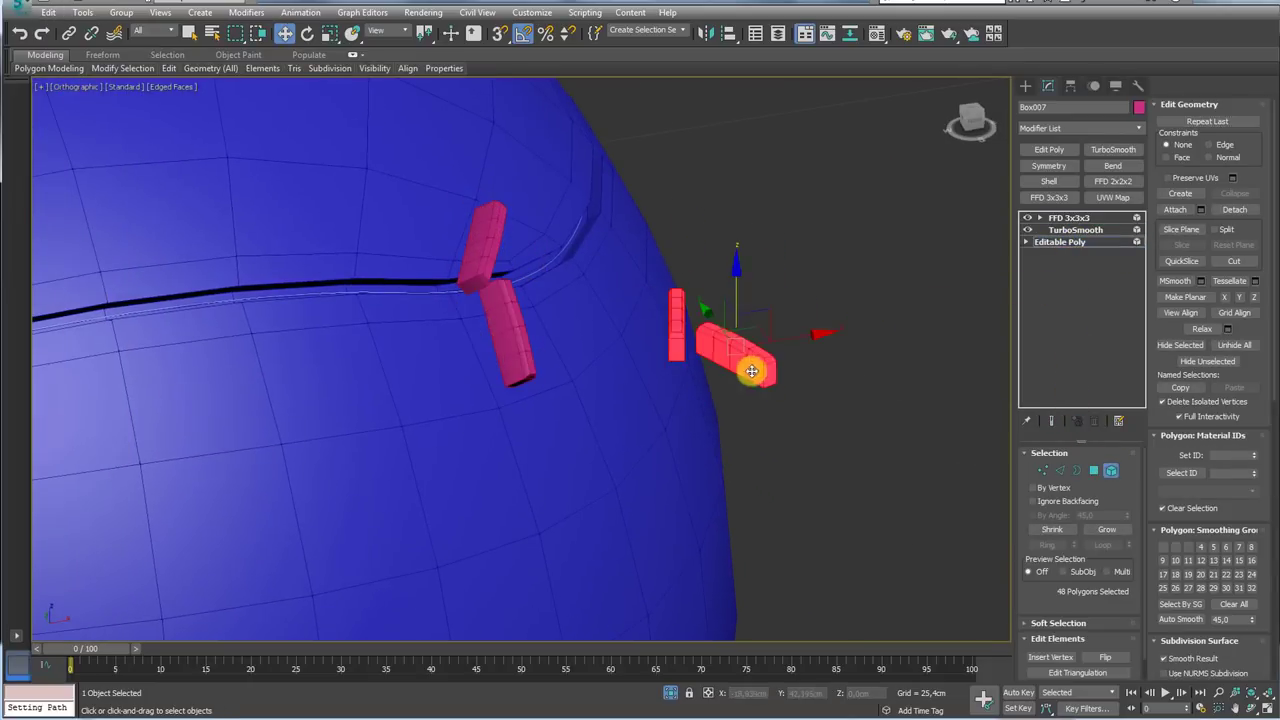
{"action": "key", "text": "e"}
{"action": "key", "text": "r"}
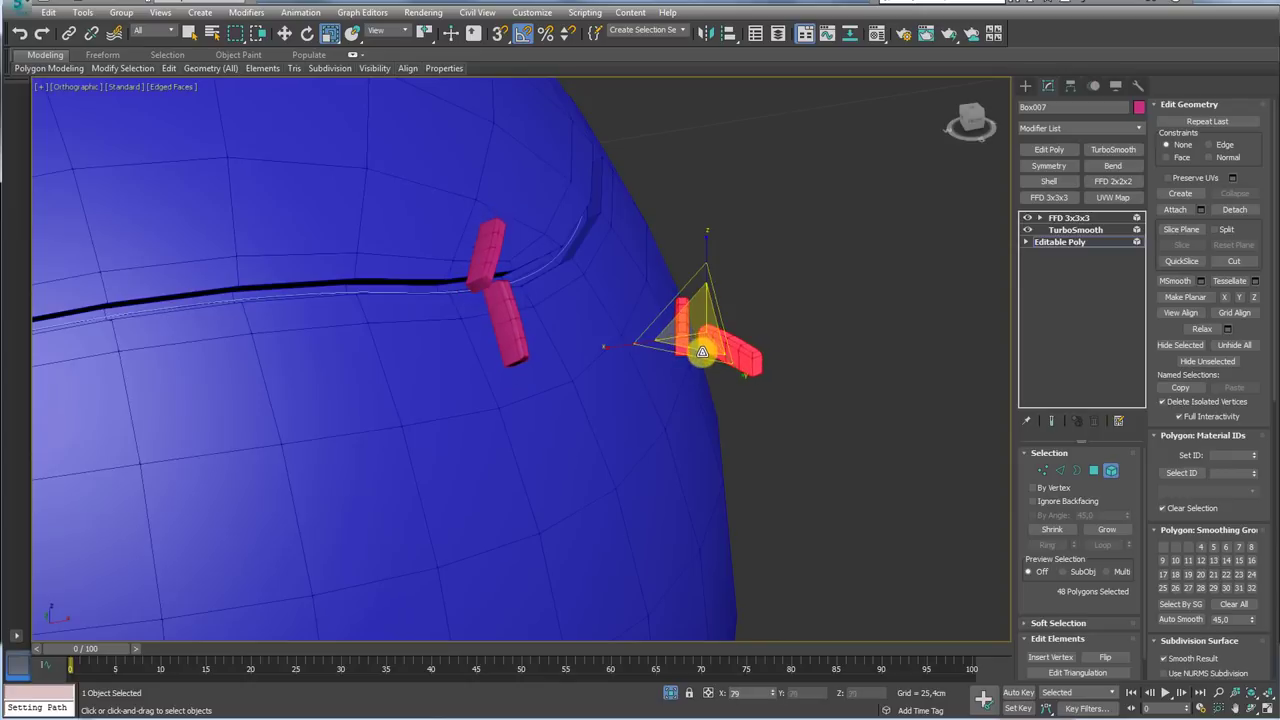
{"action": "mouse_move", "coordinate": [712, 345]}
{"action": "middle_mouse_down", "text": "alt"}
{"action": "mouse_move", "coordinate": [651, 360]}
{"action": "mouse_move", "coordinate": [677, 331]}
{"action": "mouse_move", "coordinate": [657, 429]}
{"action": "mouse_move", "coordinate": [651, 411]}
{"action": "mouse_move", "coordinate": [745, 432]}
{"action": "middle_mouse_up", "text": "alt"}
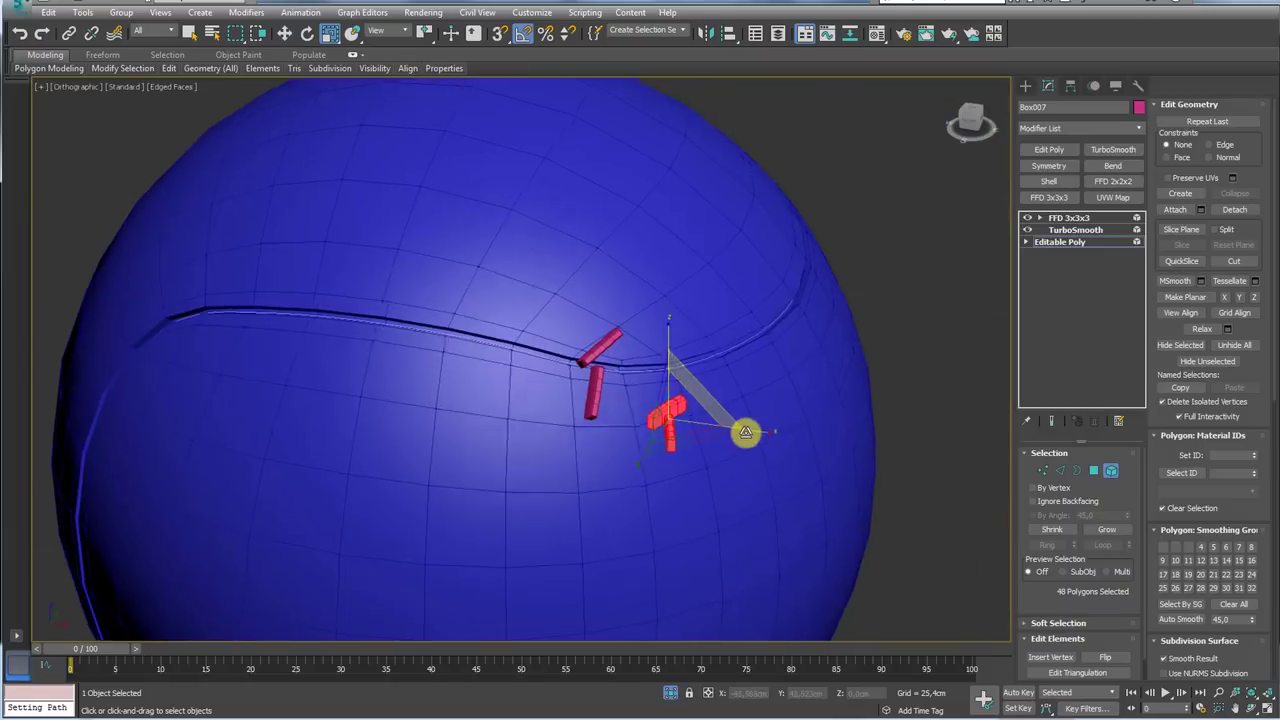
Return to the FFD 3x3x3 level and select the other stitch pair, Box008, for moving
{"action": "left_click", "coordinate": [1078, 229]}
{"action": "left_click", "coordinate": [1068, 217]}
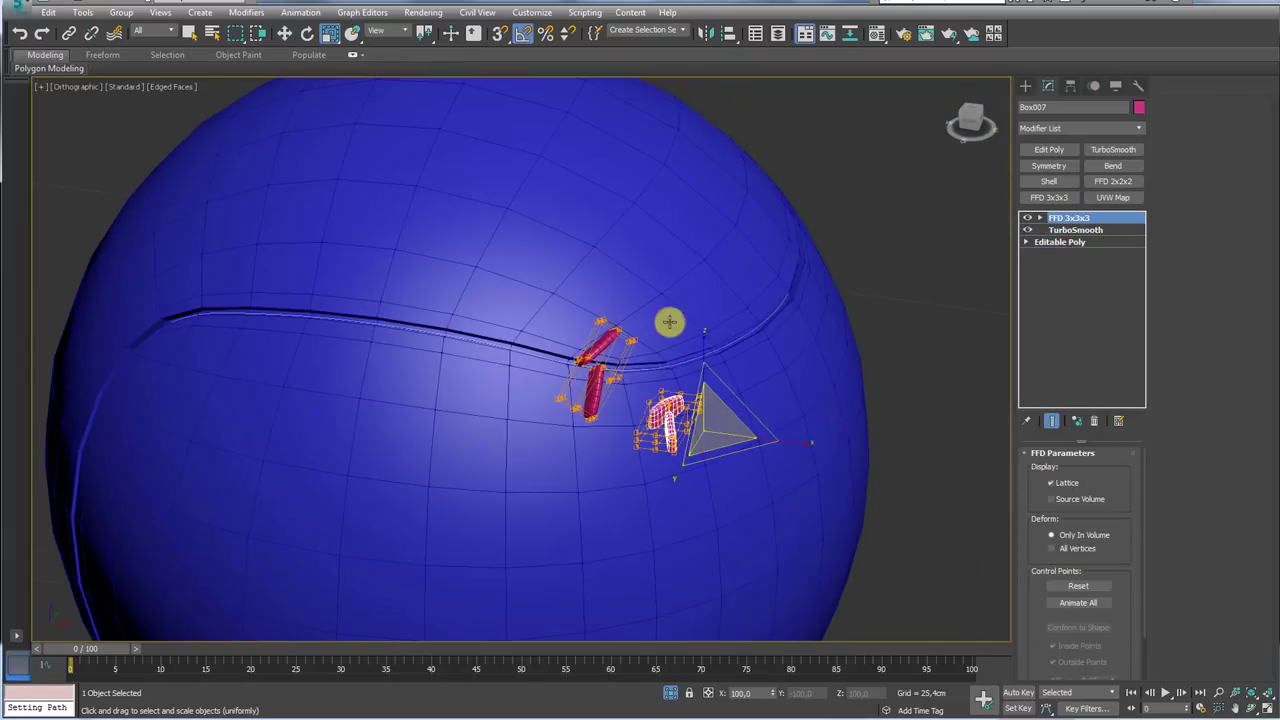
{"action": "left_click", "coordinate": [584, 355]}
{"action": "mouse_move", "coordinate": [600, 357]}
{"action": "middle_mouse_down", "text": "alt"}
{"action": "mouse_move", "coordinate": [634, 371]}
{"action": "mouse_move", "coordinate": [663, 351]}
{"action": "mouse_move", "coordinate": [667, 370]}
{"action": "mouse_move", "coordinate": [683, 357]}
{"action": "mouse_move", "coordinate": [586, 371]}
{"action": "middle_mouse_up", "text": "alt"}
{"action": "key", "text": "w"}
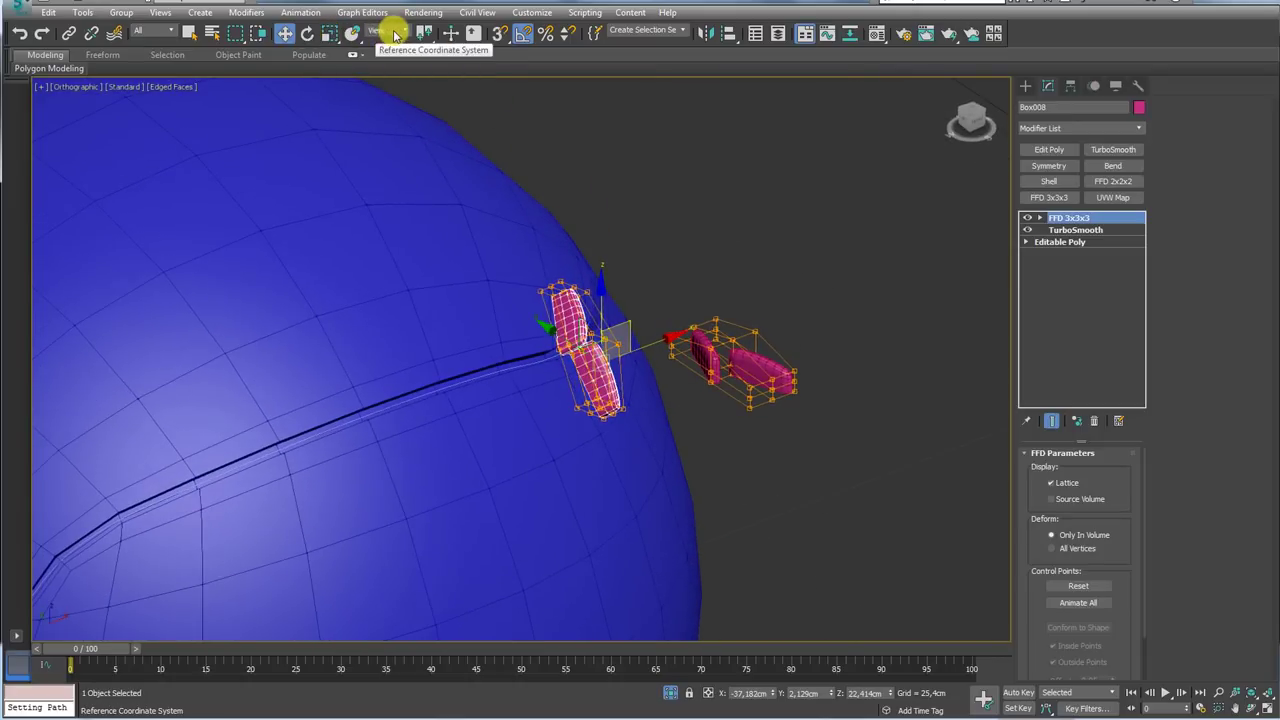
Switch the reference coordinate system to Local and bend the stitch piece toward the ball
{"action": "left_click", "coordinate": [395, 35]}
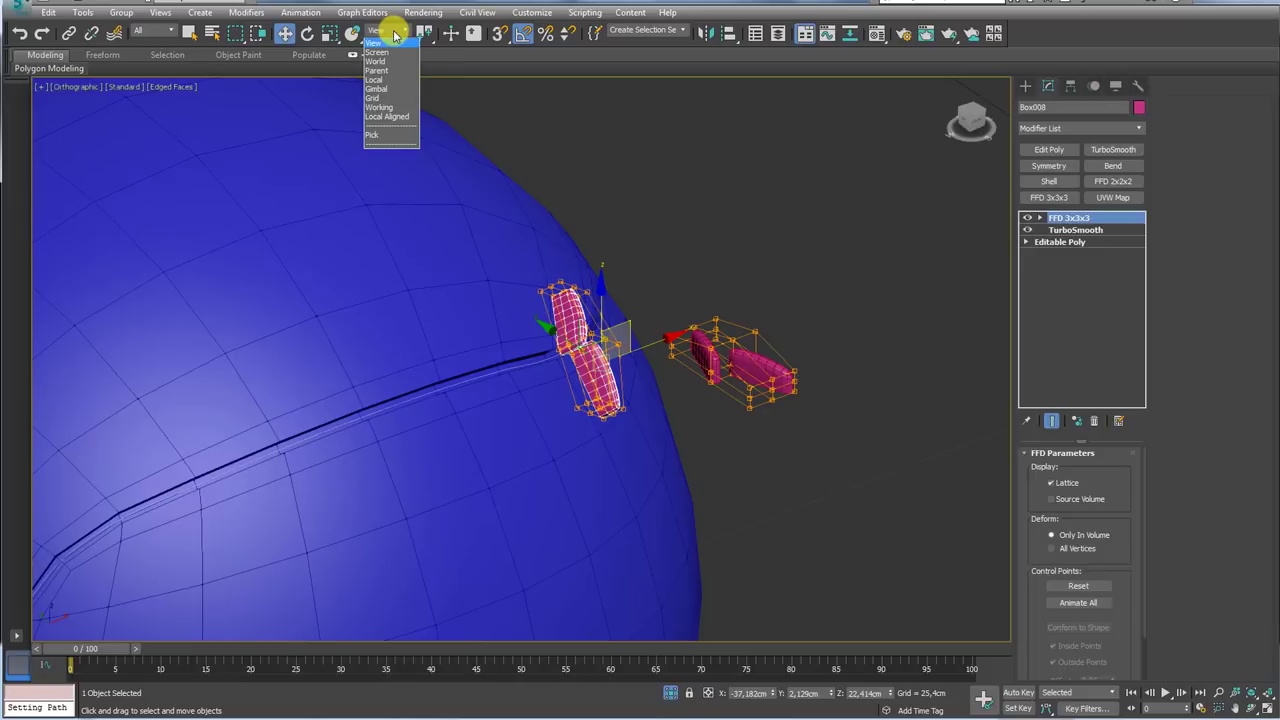
{"action": "left_click", "coordinate": [391, 85]}
{"action": "middle_click_drag", "start_coordinate": [700, 305], "coordinate": [707, 308], "text": "alt"}
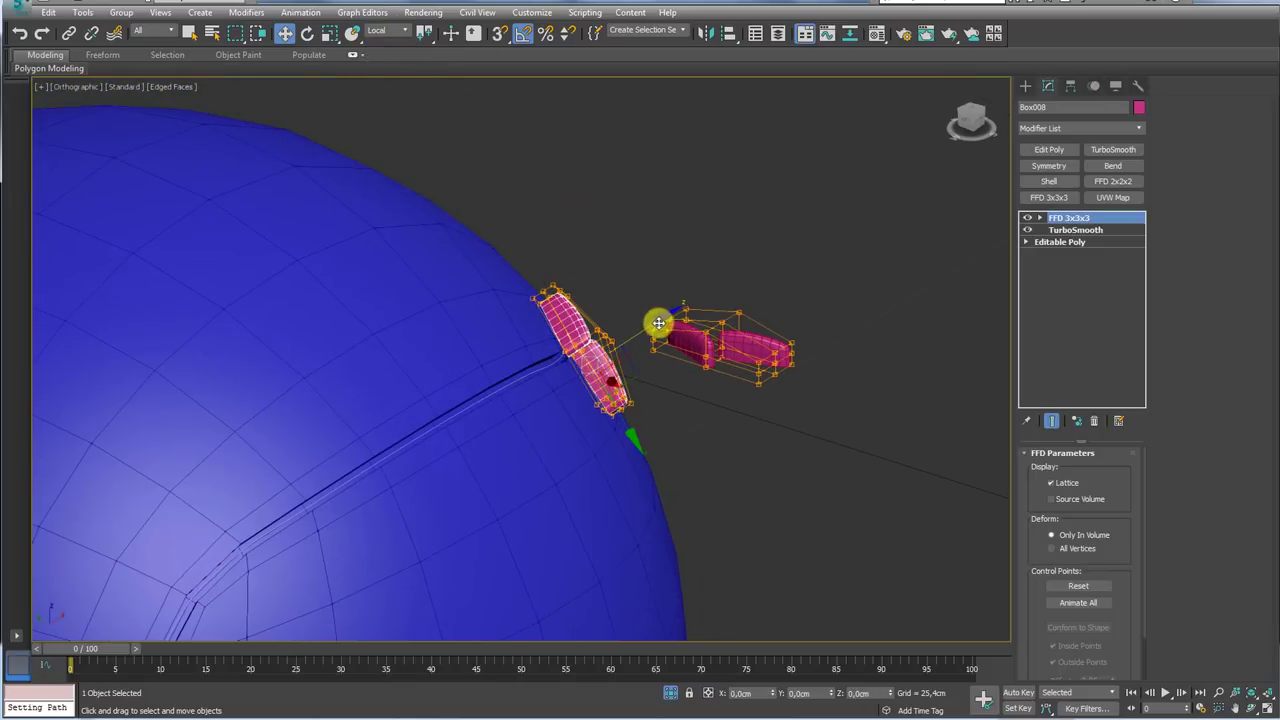
{"action": "left_click_drag", "start_coordinate": [658, 322], "coordinate": [643, 329]}
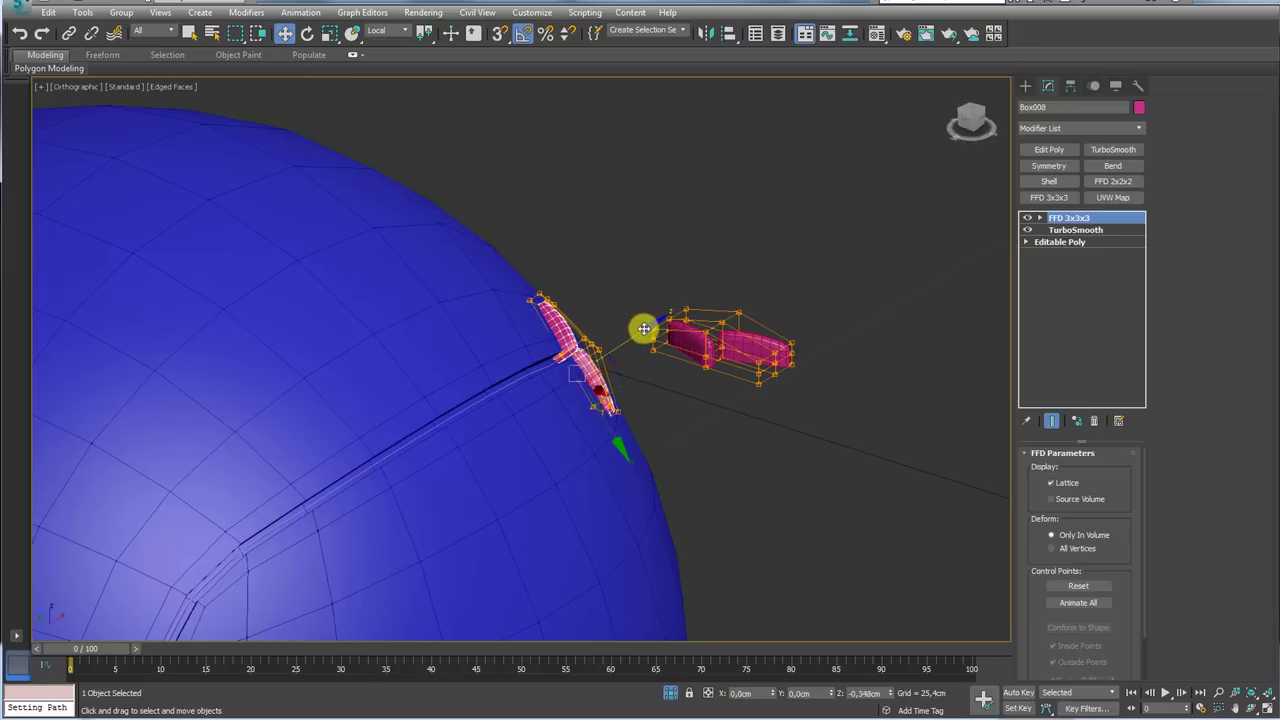
{"action": "middle_click_drag", "start_coordinate": [651, 354], "coordinate": [550, 387], "text": "alt"}
{"action": "mouse_move", "coordinate": [555, 327]}
{"action": "middle_mouse_down", "text": "alt"}
{"action": "mouse_move", "coordinate": [657, 335]}
{"action": "mouse_move", "coordinate": [662, 384]}
{"action": "mouse_move", "coordinate": [686, 380]}
{"action": "mouse_move", "coordinate": [722, 326]}
{"action": "mouse_move", "coordinate": [472, 374]}
{"action": "middle_mouse_up", "text": "alt"}
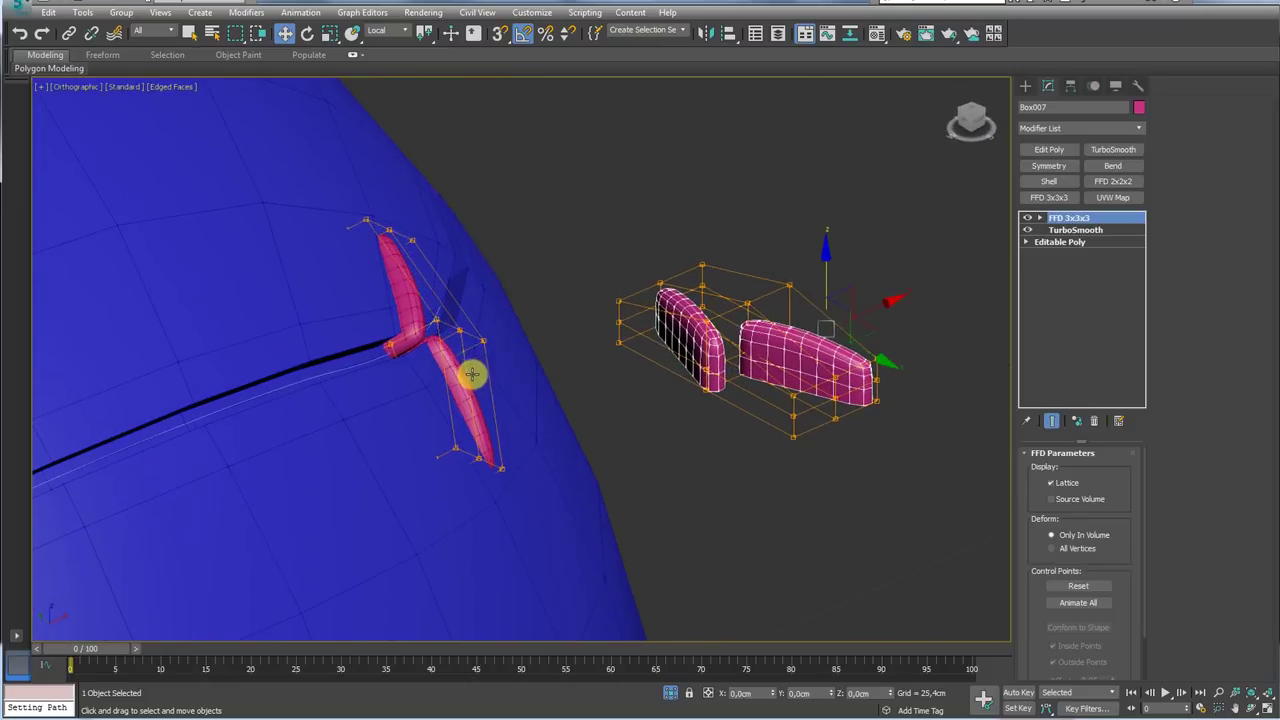
Adjust Box008's FFD 3x3x3 control points so its bars follow the sphere's curve
{"action": "left_click", "coordinate": [494, 469]}
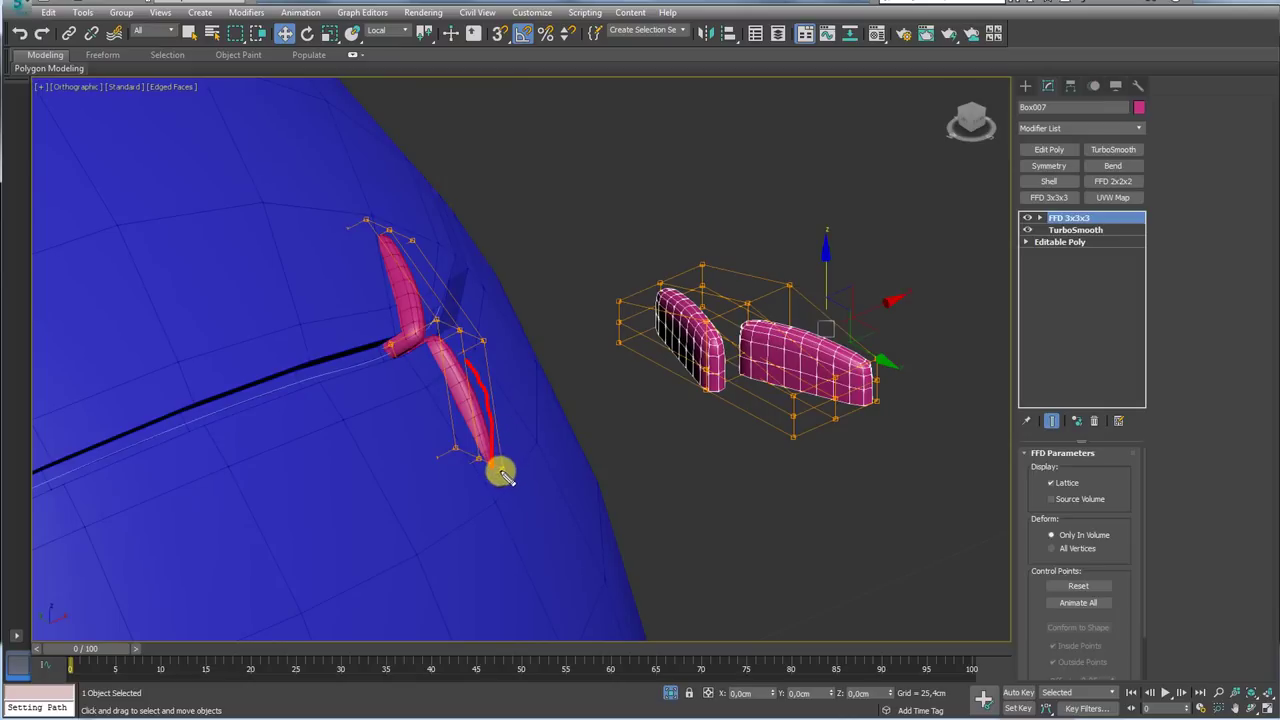
{"action": "left_click", "coordinate": [614, 422]}
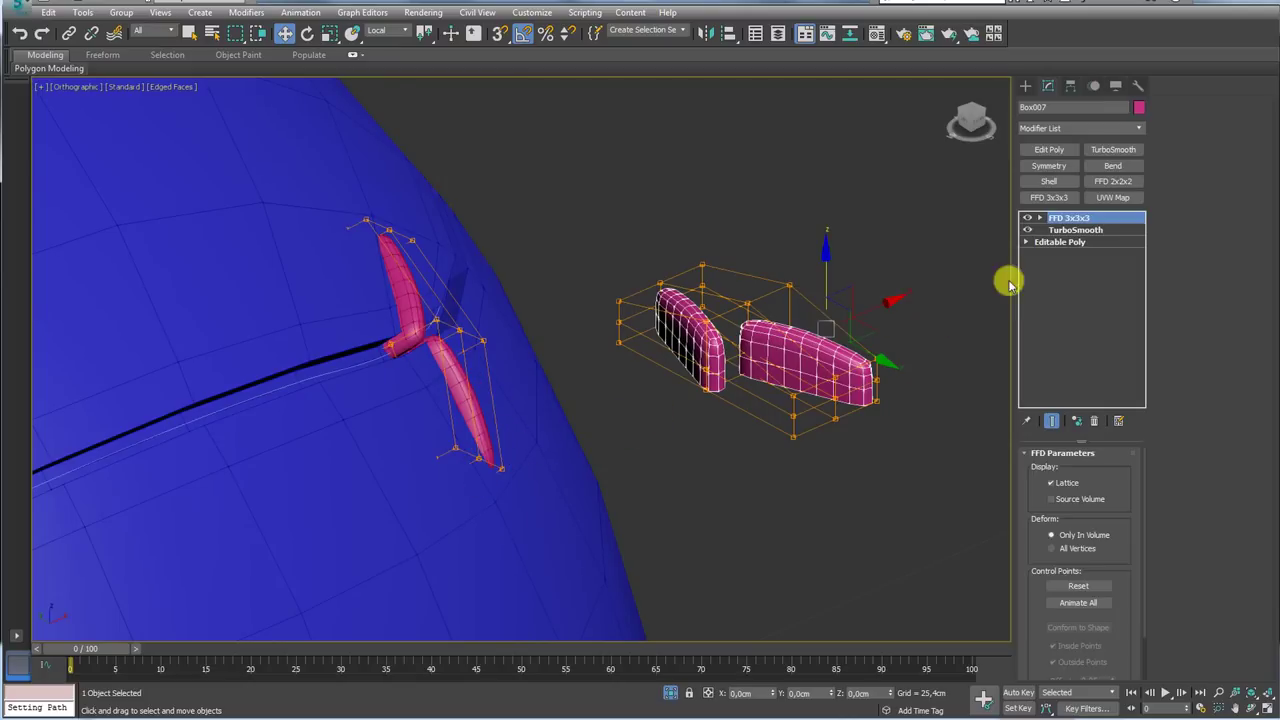
{"action": "left_click", "coordinate": [1041, 217]}
{"action": "left_click", "coordinate": [1078, 230]}
{"action": "middle_click_drag", "start_coordinate": [760, 320], "coordinate": [740, 291], "text": "alt"}
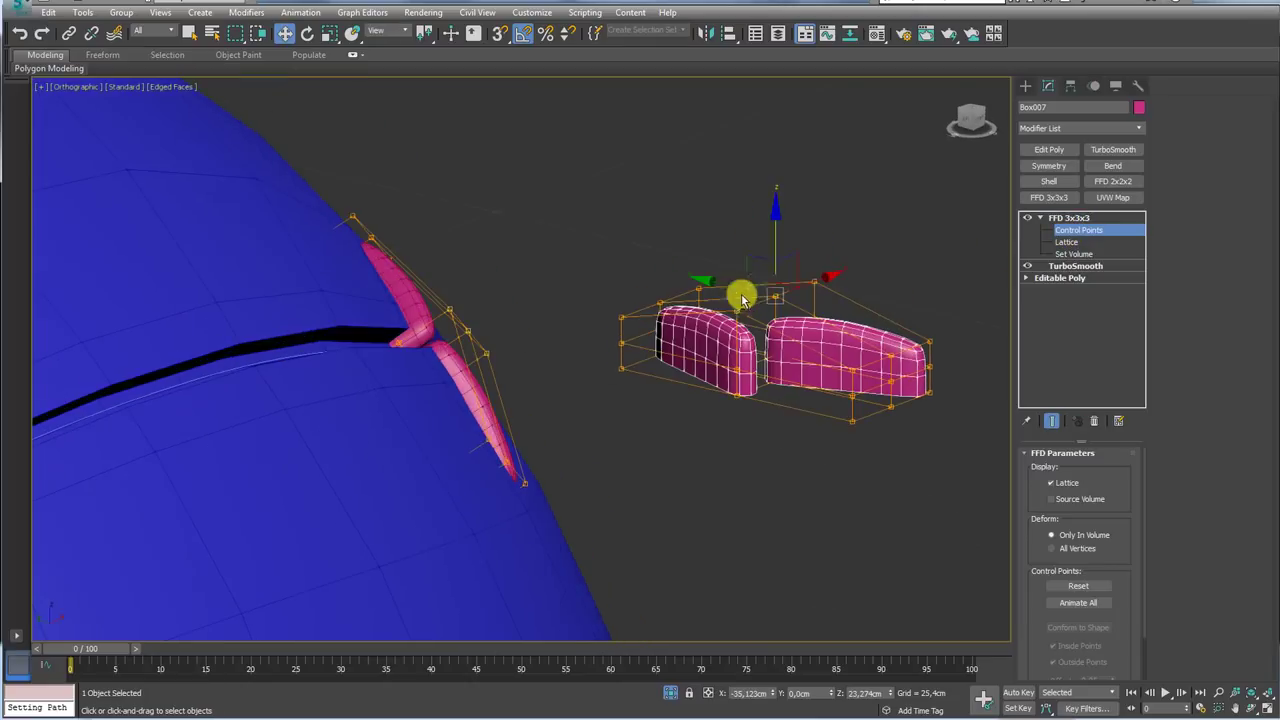
{"action": "middle_click_drag", "start_coordinate": [778, 242], "coordinate": [771, 251], "text": "alt"}
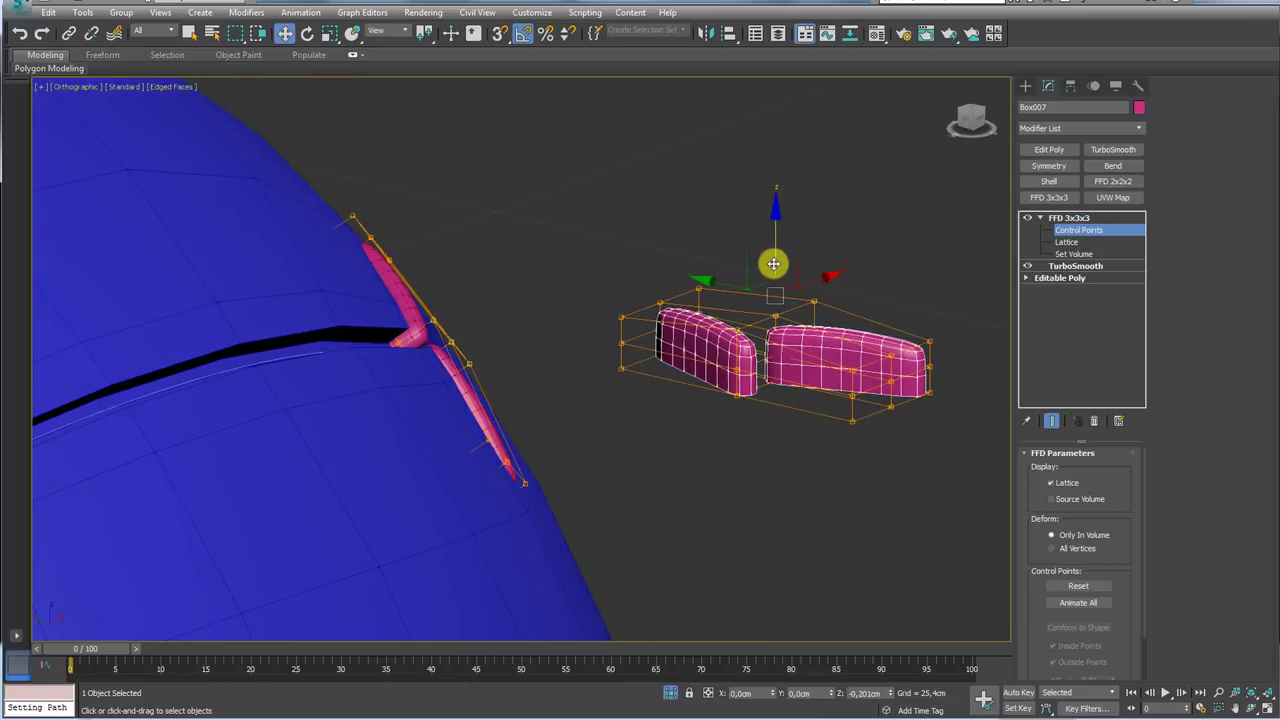
{"action": "middle_click_drag", "start_coordinate": [868, 343], "coordinate": [874, 333], "text": "alt"}
{"action": "left_click", "coordinate": [1071, 219]}
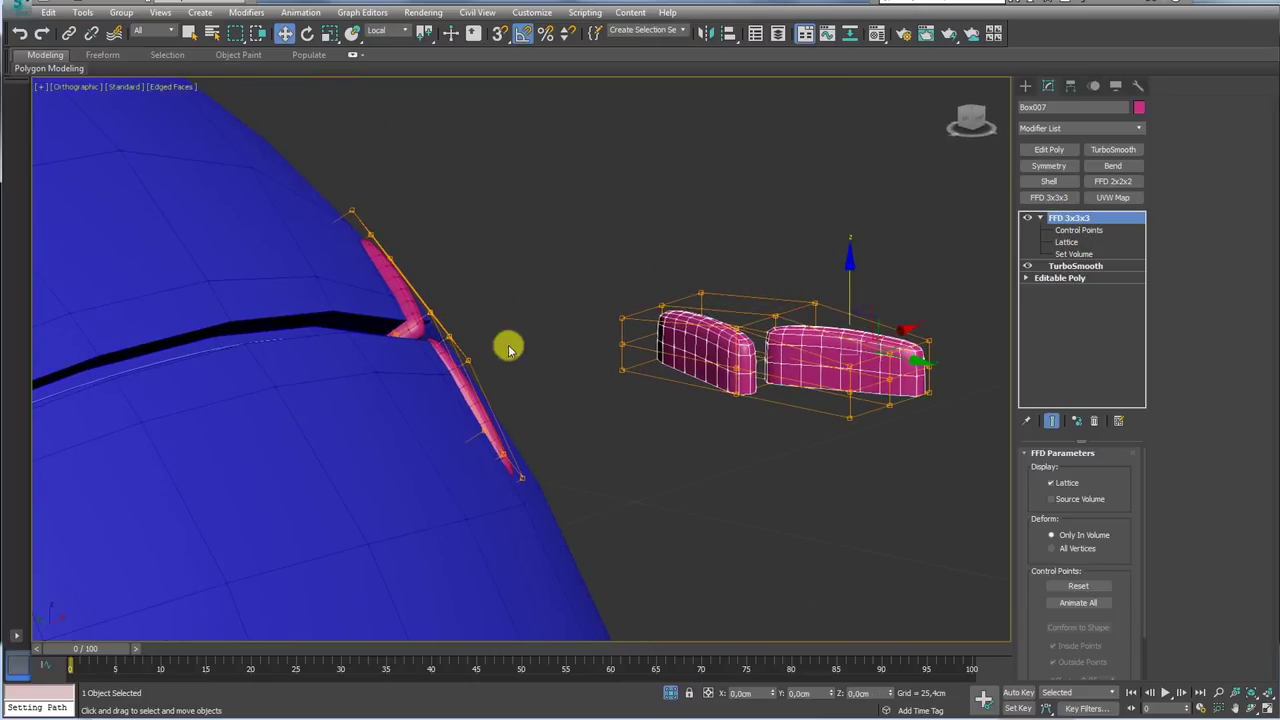
{"action": "left_click", "coordinate": [459, 368]}
{"action": "left_click", "coordinate": [460, 378]}
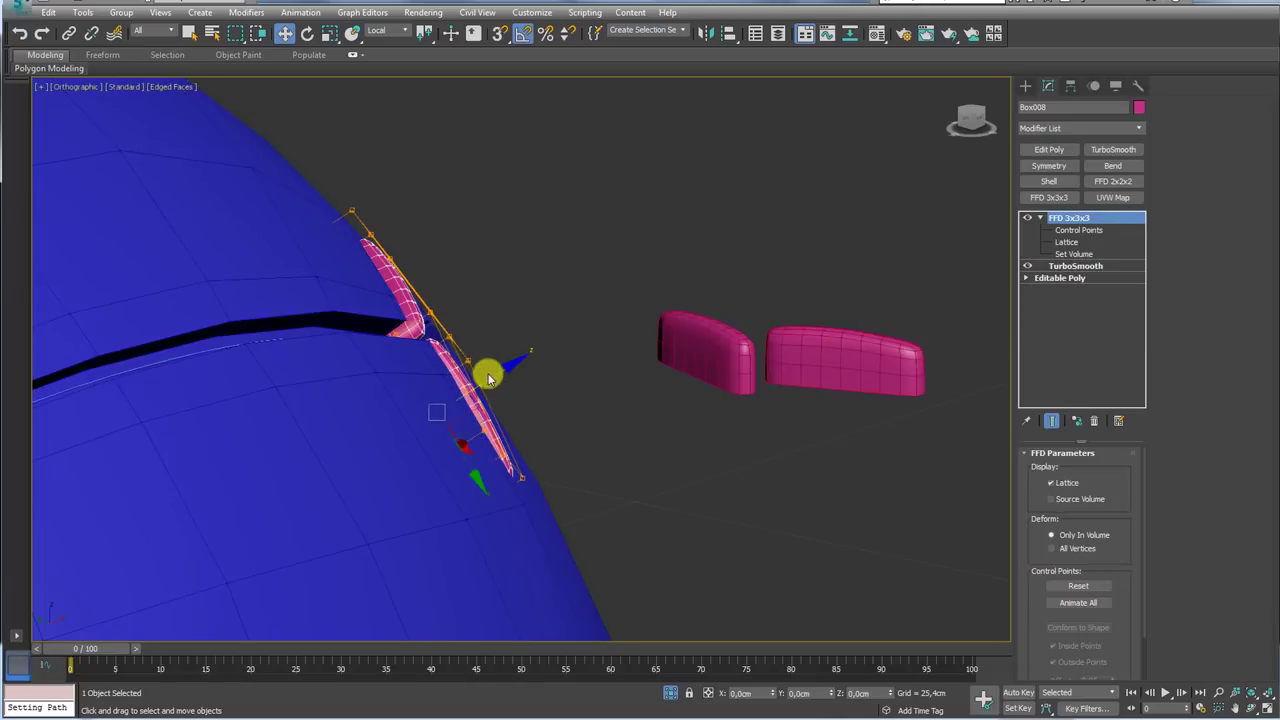
{"action": "mouse_move", "coordinate": [499, 373]}
{"action": "middle_mouse_down", "text": "alt"}
{"action": "mouse_move", "coordinate": [520, 403]}
{"action": "mouse_move", "coordinate": [477, 408]}
{"action": "mouse_move", "coordinate": [552, 392]}
{"action": "middle_mouse_up", "text": "alt"}
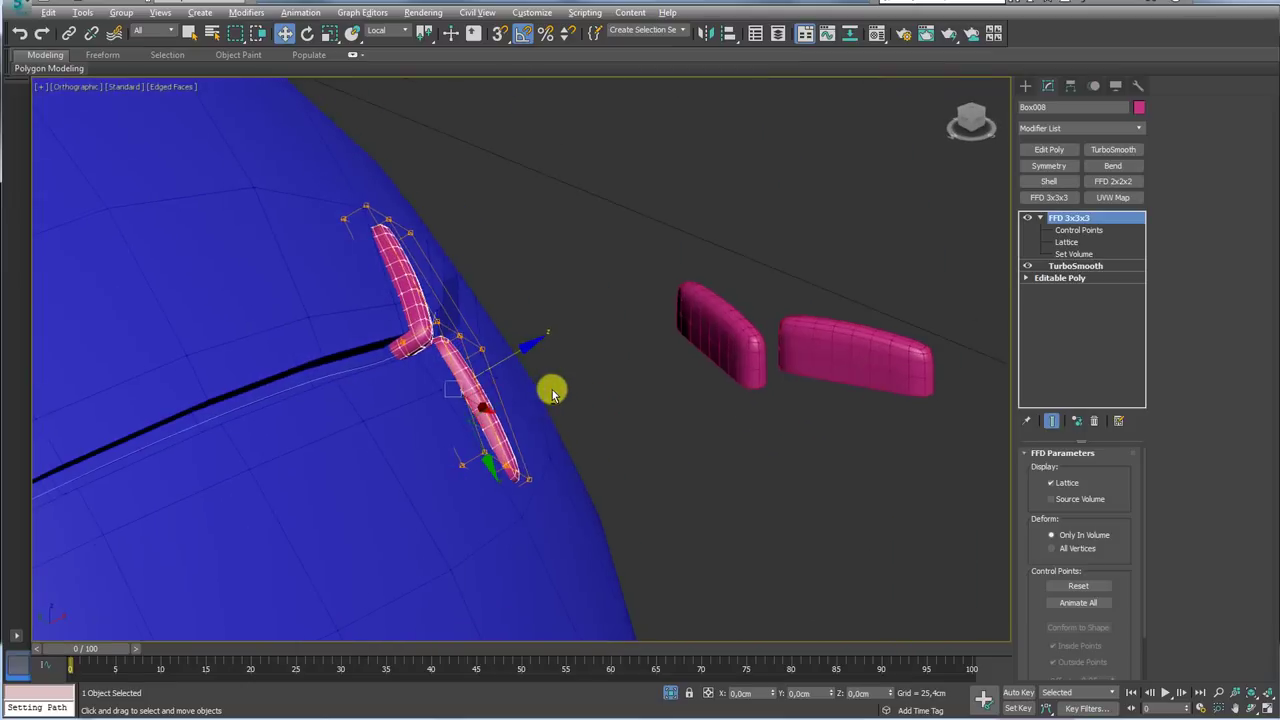
Nudge Box007 up slightly and Box008 slightly right and up into place
{"action": "left_click", "coordinate": [725, 348]}
{"action": "left_click_drag", "start_coordinate": [825, 358], "coordinate": [828, 318]}
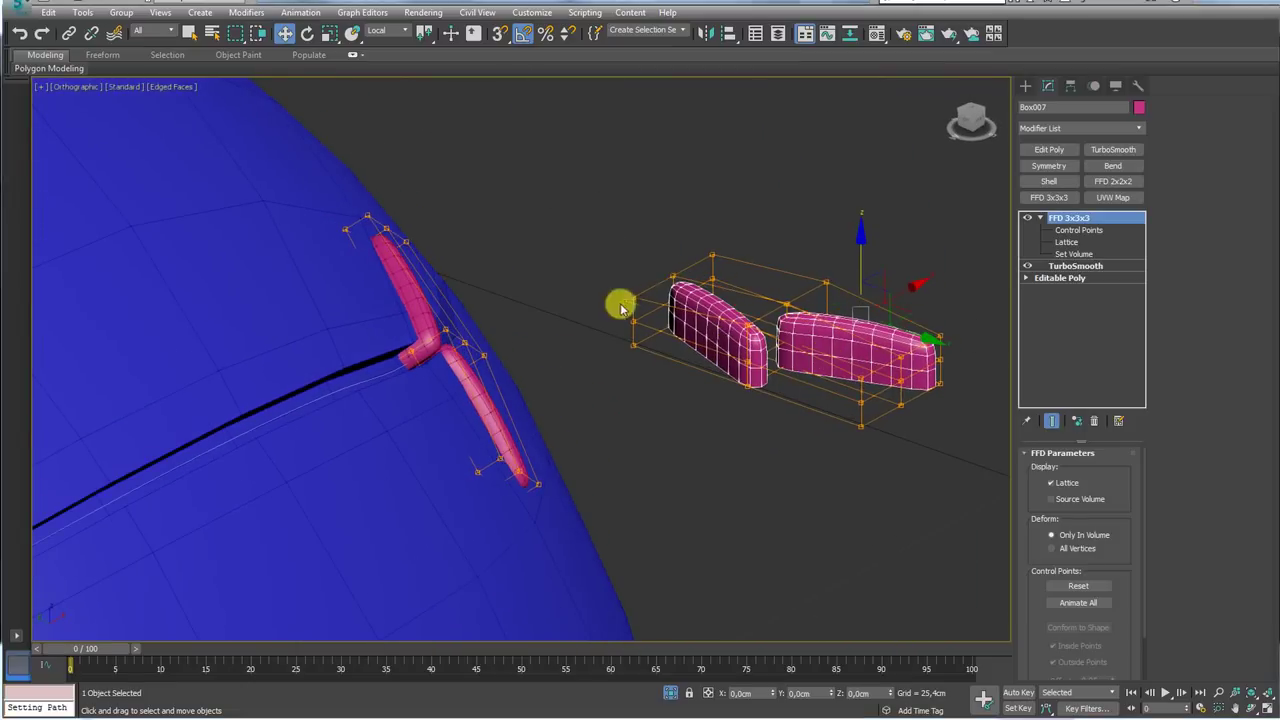
{"action": "left_click", "coordinate": [455, 365]}
{"action": "left_click_drag", "start_coordinate": [504, 366], "coordinate": [509, 364]}
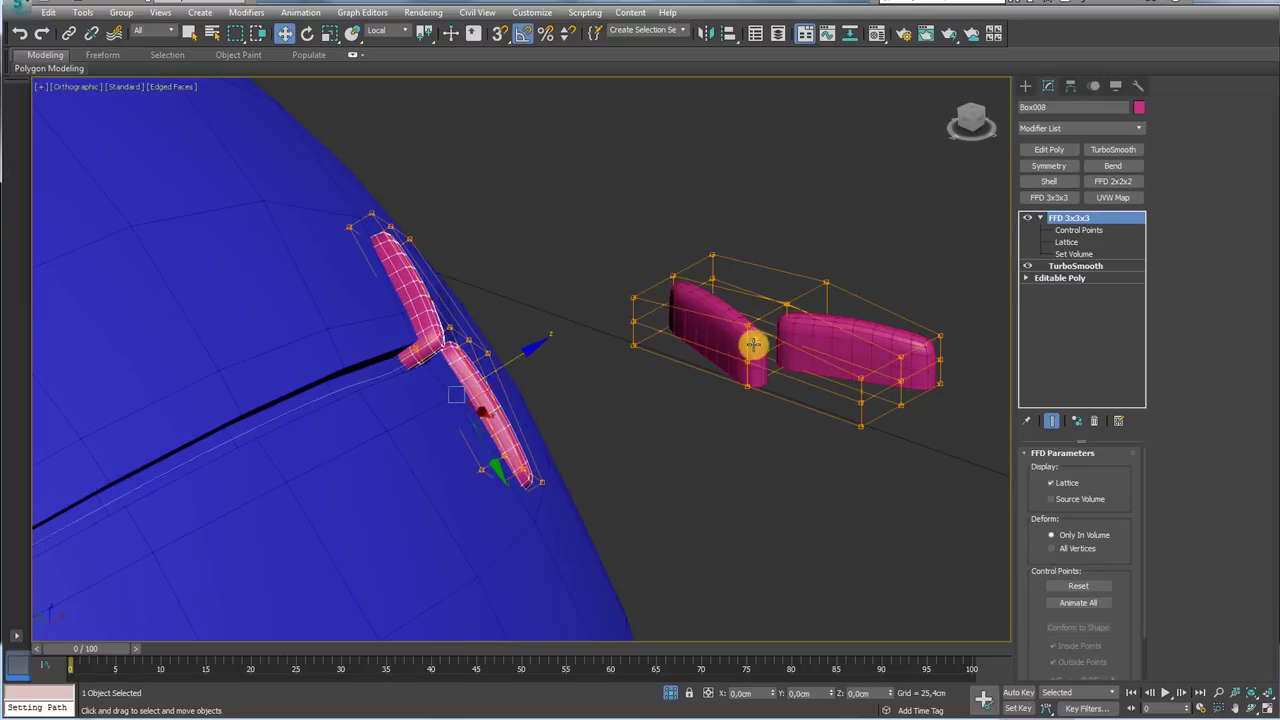
{"action": "scroll", "coordinate": [753, 344], "scroll_direction": "down", "scroll_amount": 5}
{"action": "middle_click_drag", "start_coordinate": [766, 363], "coordinate": [803, 340], "text": "alt"}
{"action": "scroll", "coordinate": [603, 371], "scroll_direction": "up", "scroll_amount": 3}
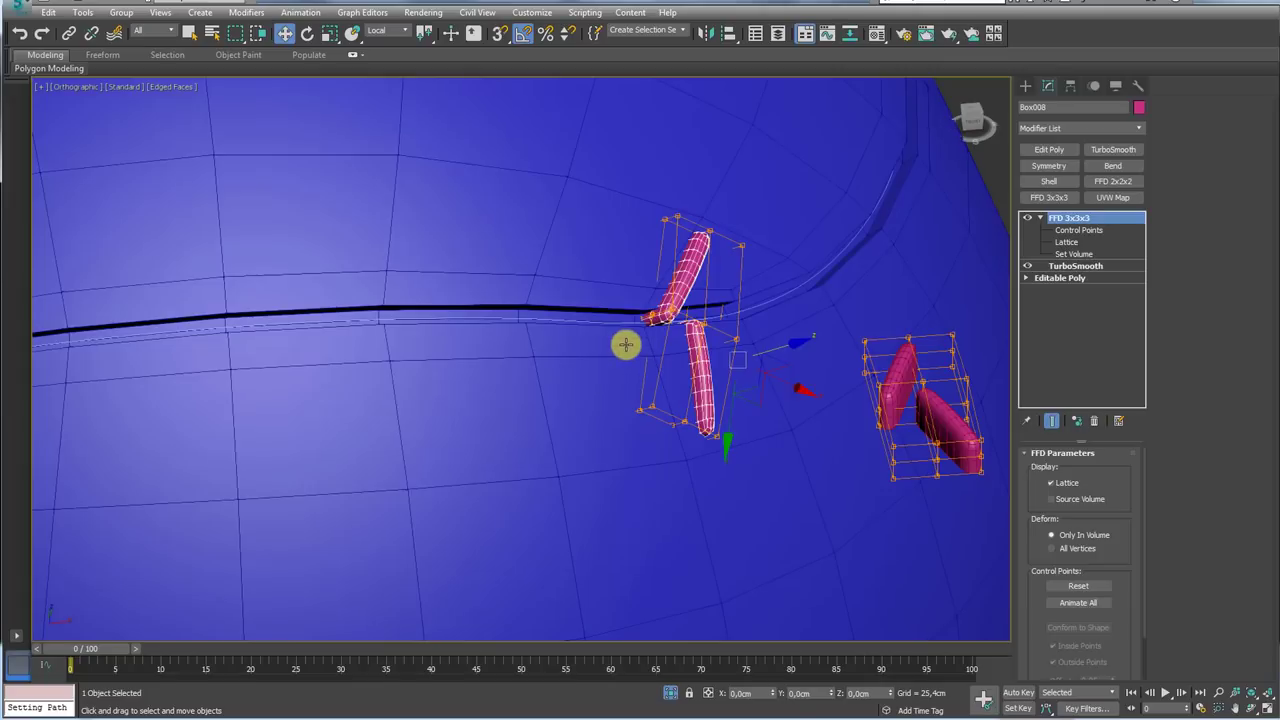
{"action": "left_click", "coordinate": [1043, 219]}
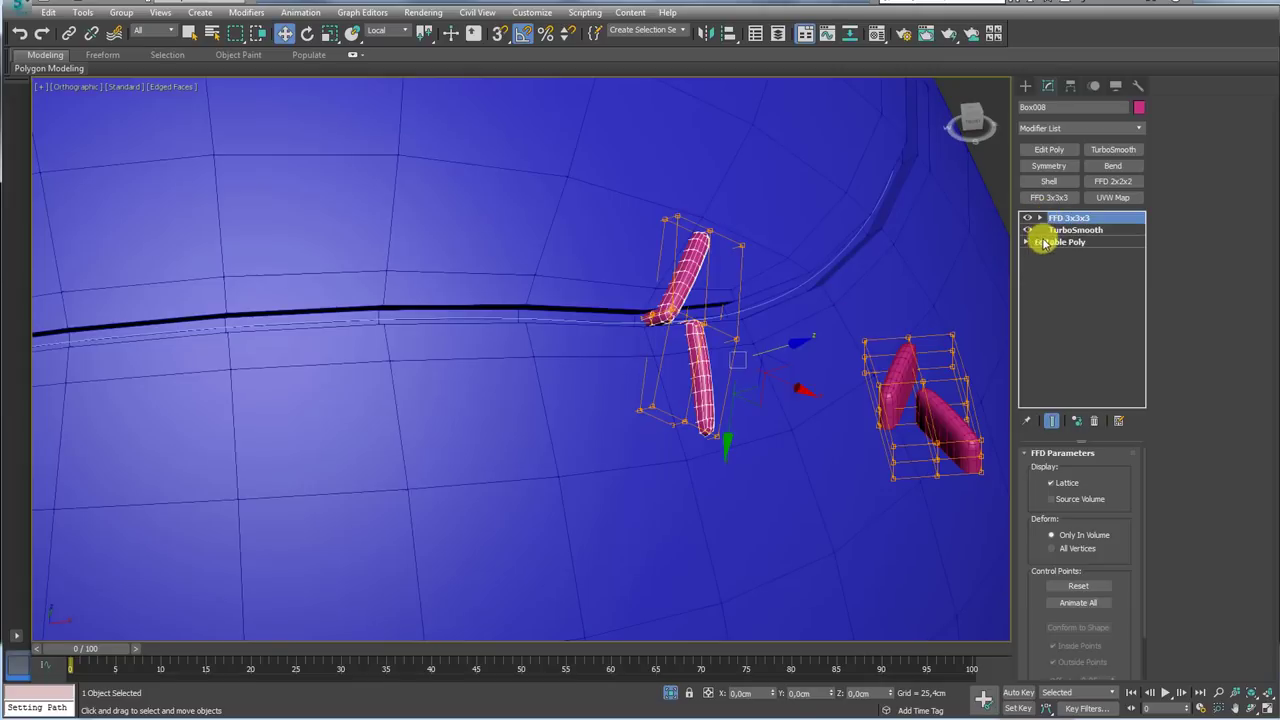
Stack an Edit Poly modifier above Box008's FFD 3x3x3 and enable Angle Snap
{"action": "left_click", "coordinate": [1058, 150]}
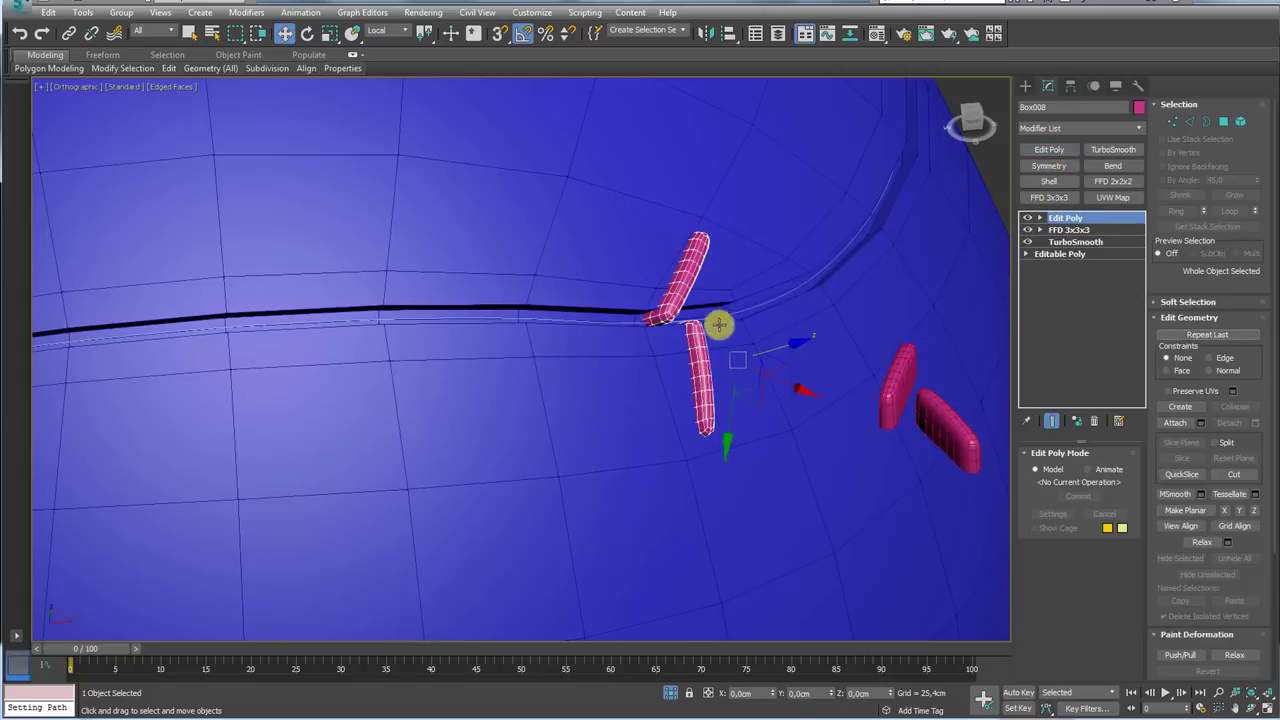
{"action": "middle_click_drag", "start_coordinate": [717, 329], "coordinate": [559, 360]}
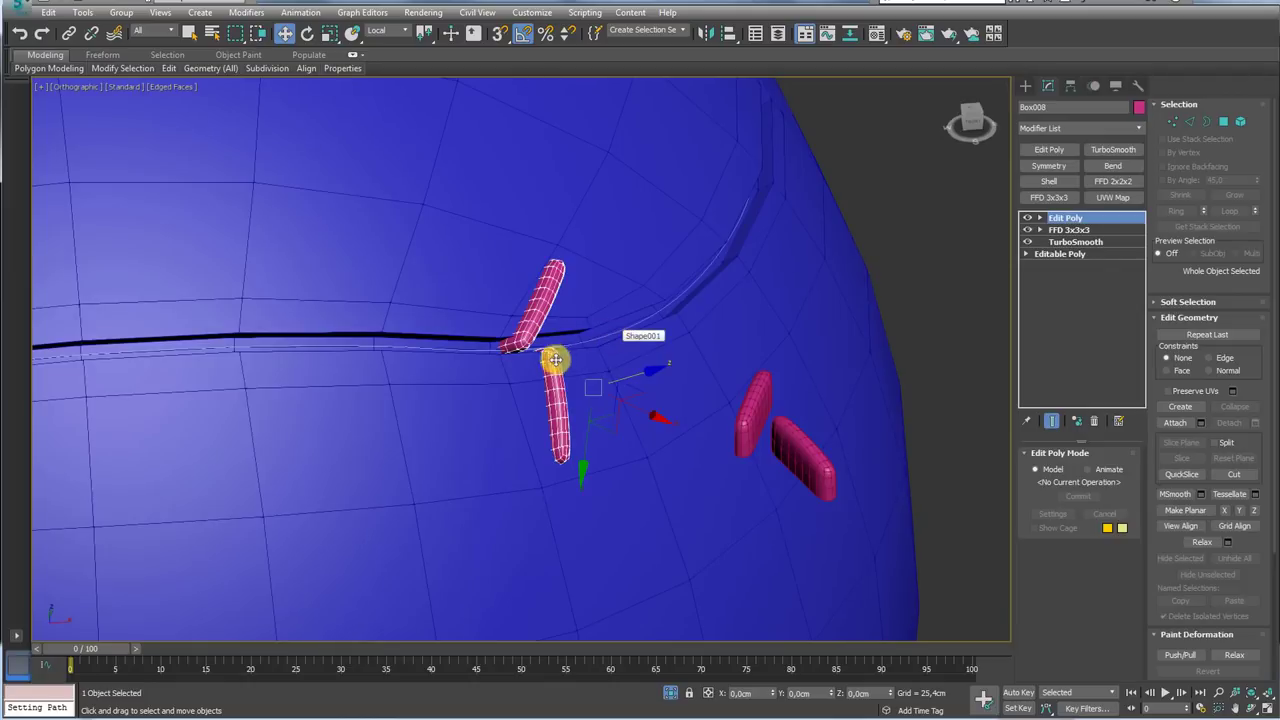
{"action": "middle_click_drag", "start_coordinate": [615, 400], "coordinate": [638, 382]}
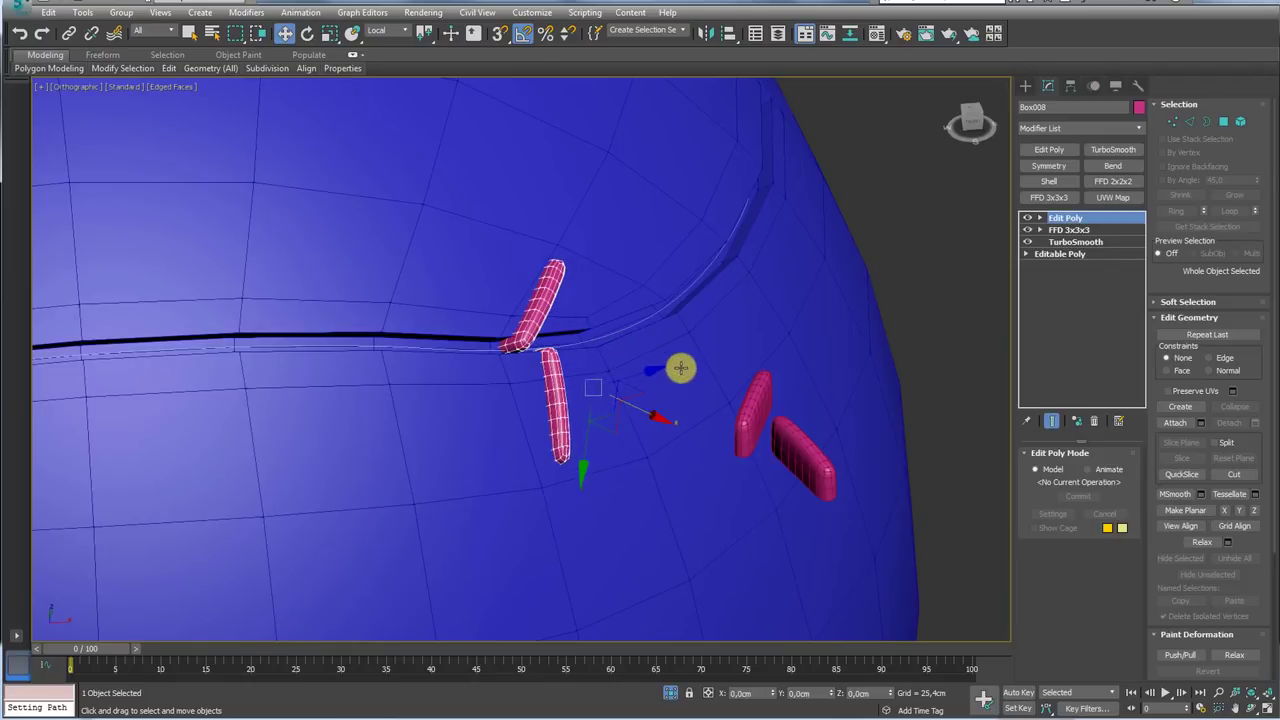
{"action": "scroll", "coordinate": [638, 382], "scroll_direction": "down", "scroll_amount": 3}
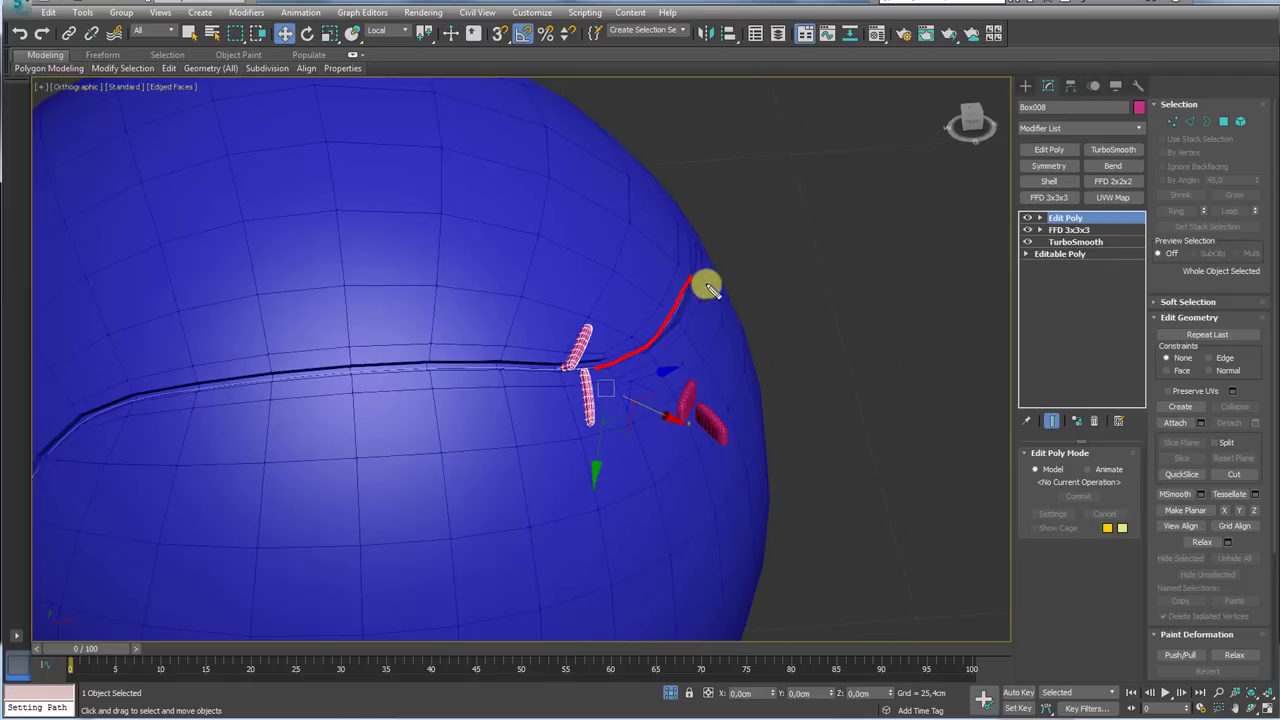
{"action": "middle_click_drag", "start_coordinate": [654, 354], "coordinate": [654, 369], "text": "alt"}
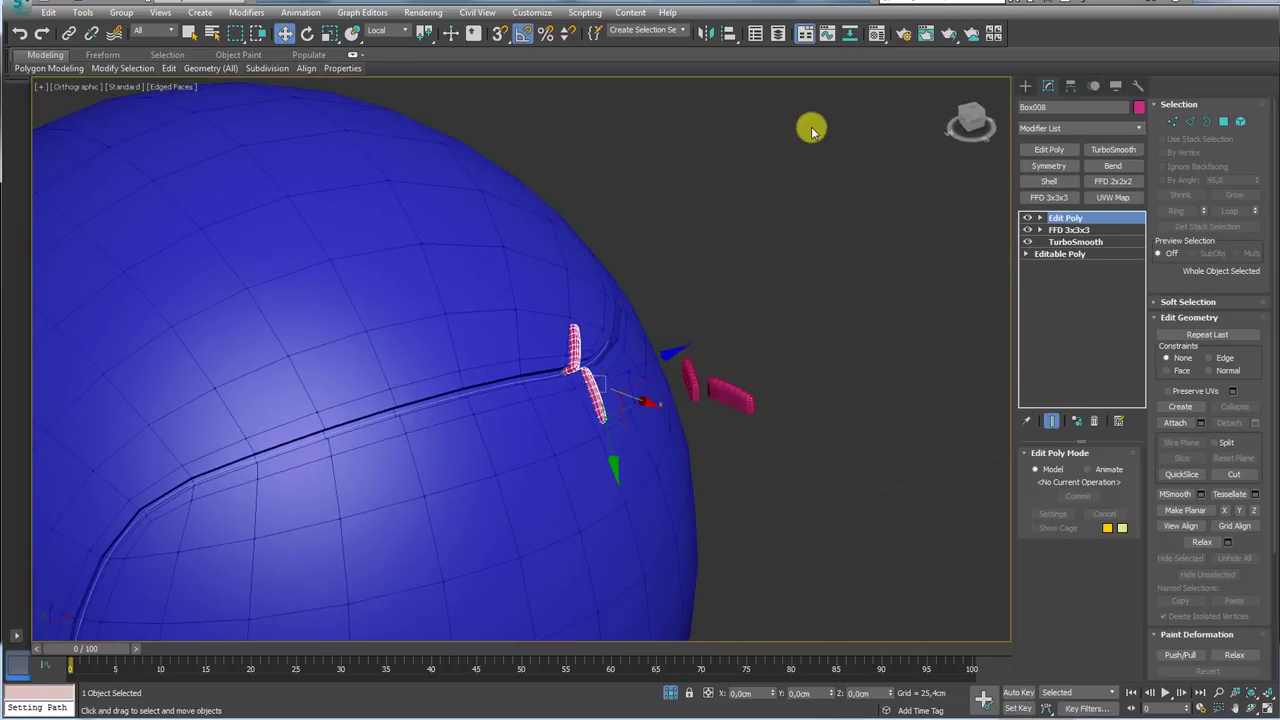
{"action": "left_click", "coordinate": [516, 38]}
{"action": "left_click", "coordinate": [300, 12]}
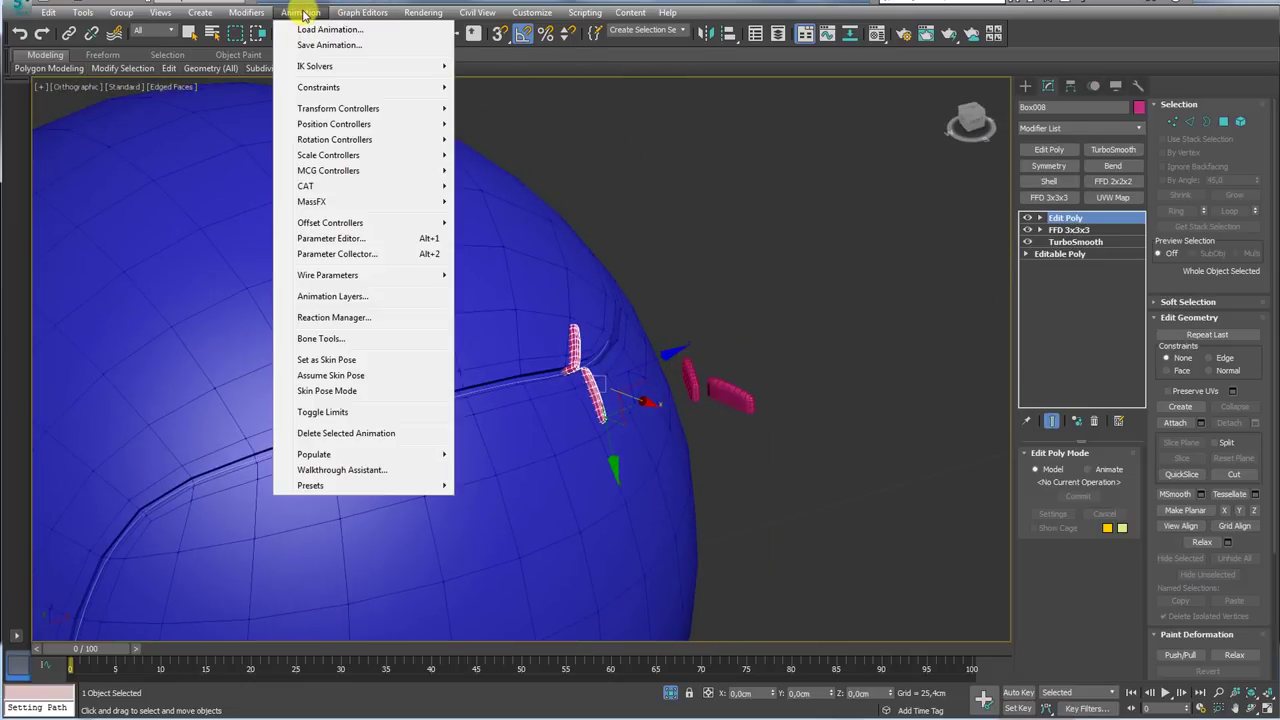
{"action": "mouse_move", "coordinate": [318, 87]}
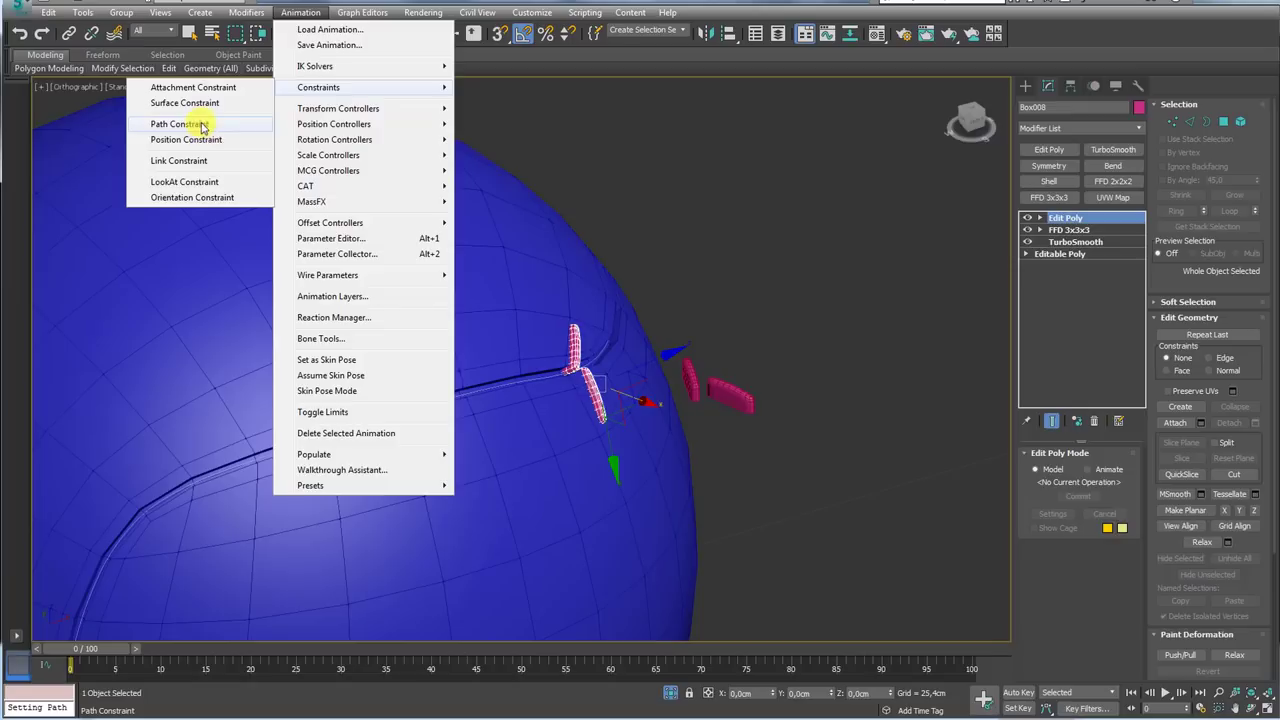
Apply a Path Constraint to Box008 using the seam spline Shape001
{"action": "left_click", "coordinate": [199, 126]}
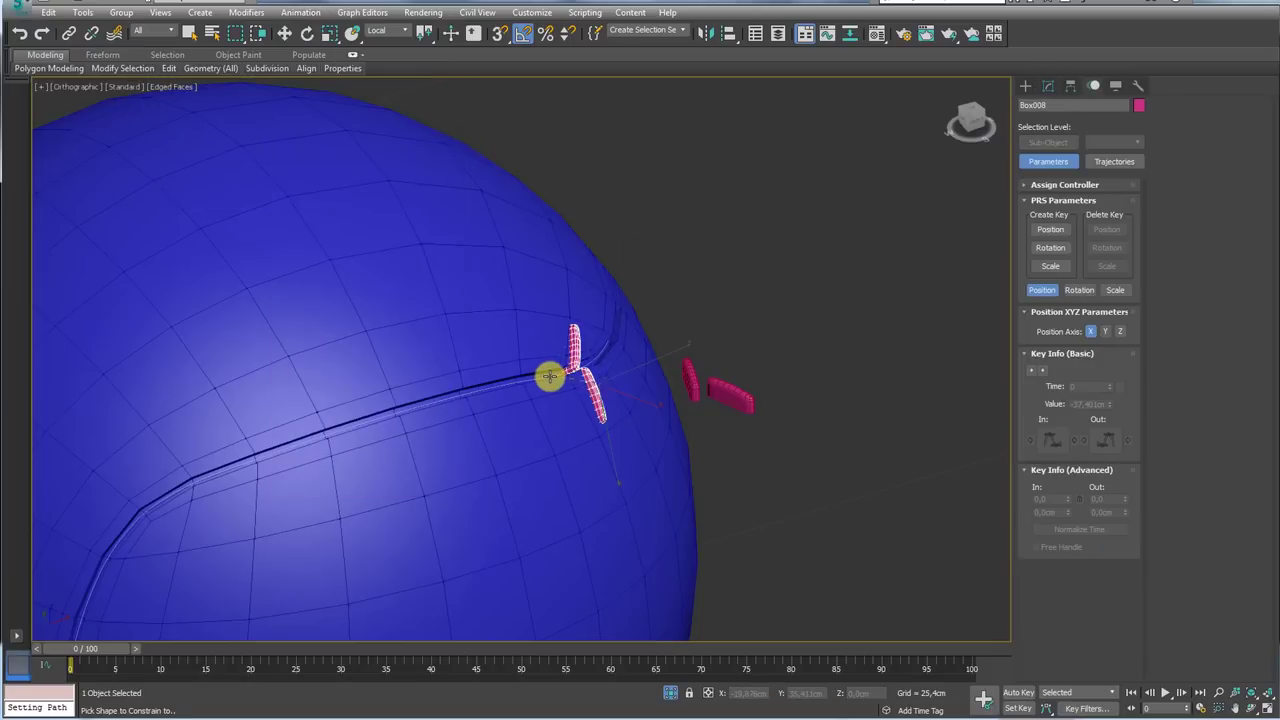
{"action": "left_click", "coordinate": [548, 376]}
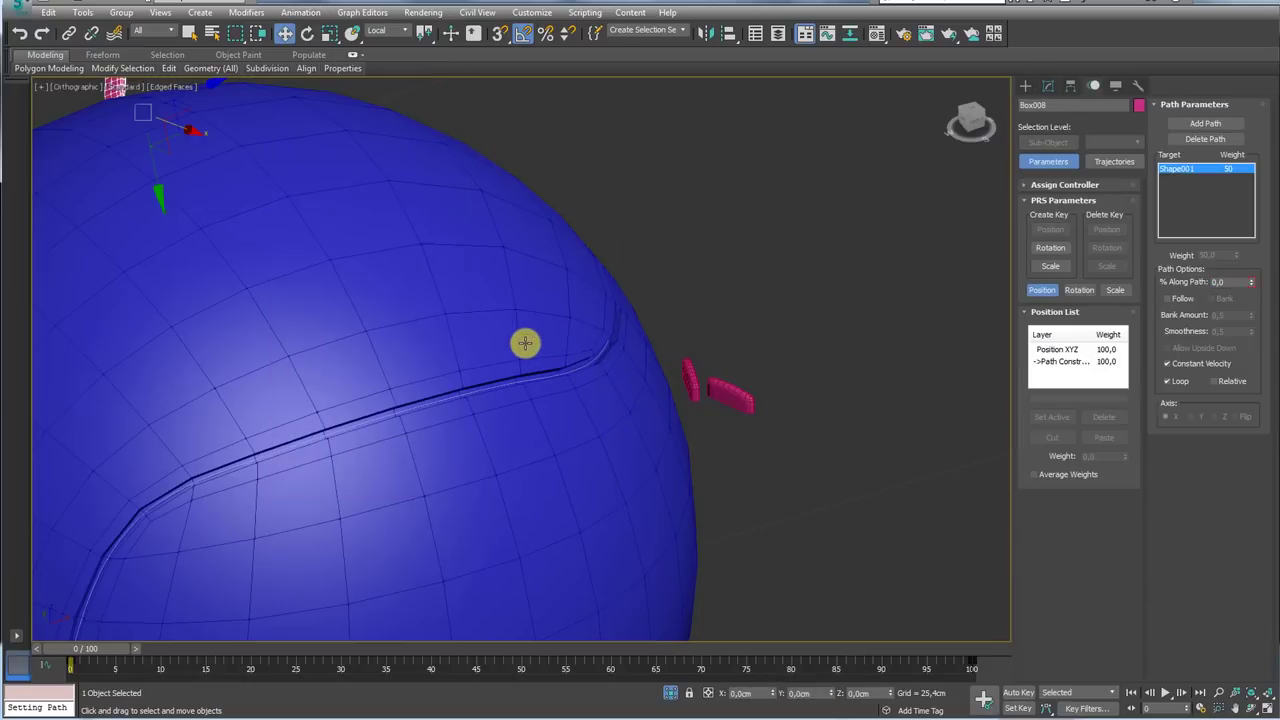
{"action": "mouse_move", "coordinate": [525, 343]}
{"action": "middle_mouse_down", "text": "alt"}
{"action": "mouse_move", "coordinate": [437, 349]}
{"action": "mouse_move", "coordinate": [523, 377]}
{"action": "mouse_move", "coordinate": [580, 437]}
{"action": "mouse_move", "coordinate": [726, 433]}
{"action": "middle_mouse_up", "text": "alt"}
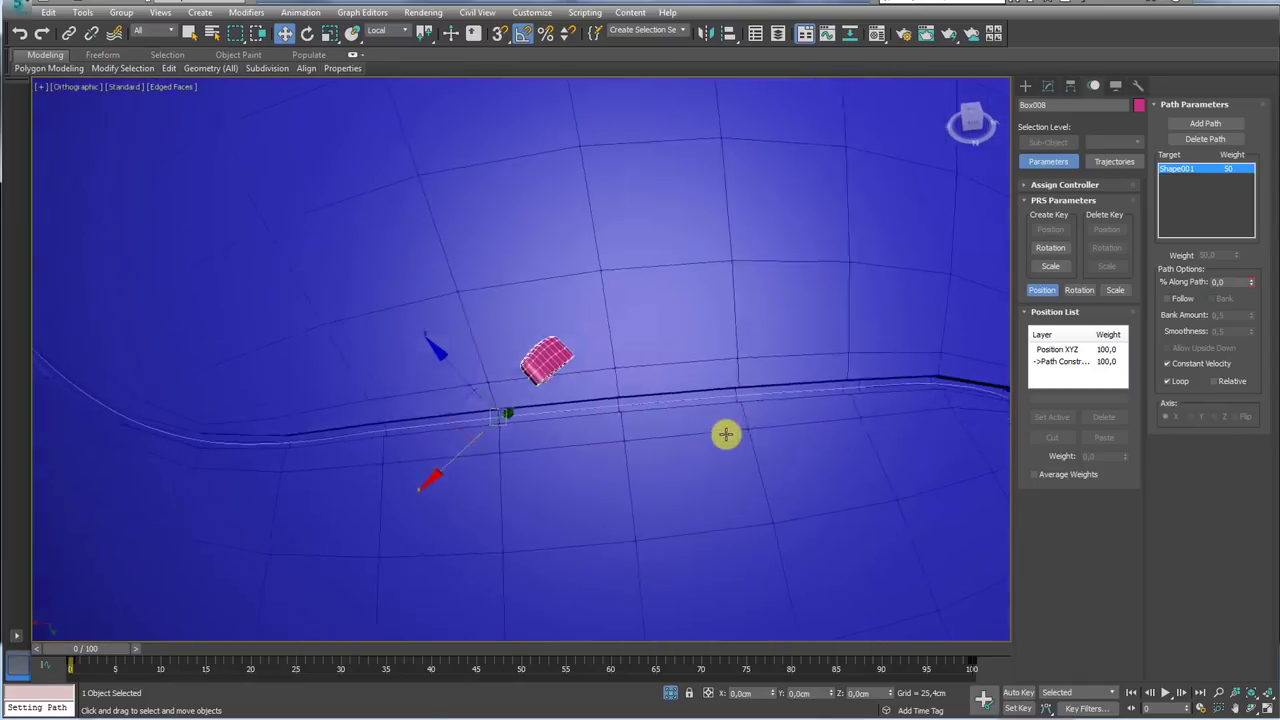
{"action": "scroll", "coordinate": [749, 406], "scroll_direction": "down", "scroll_amount": 3}
{"action": "scroll", "coordinate": [711, 449], "scroll_direction": "down", "scroll_amount": 4}
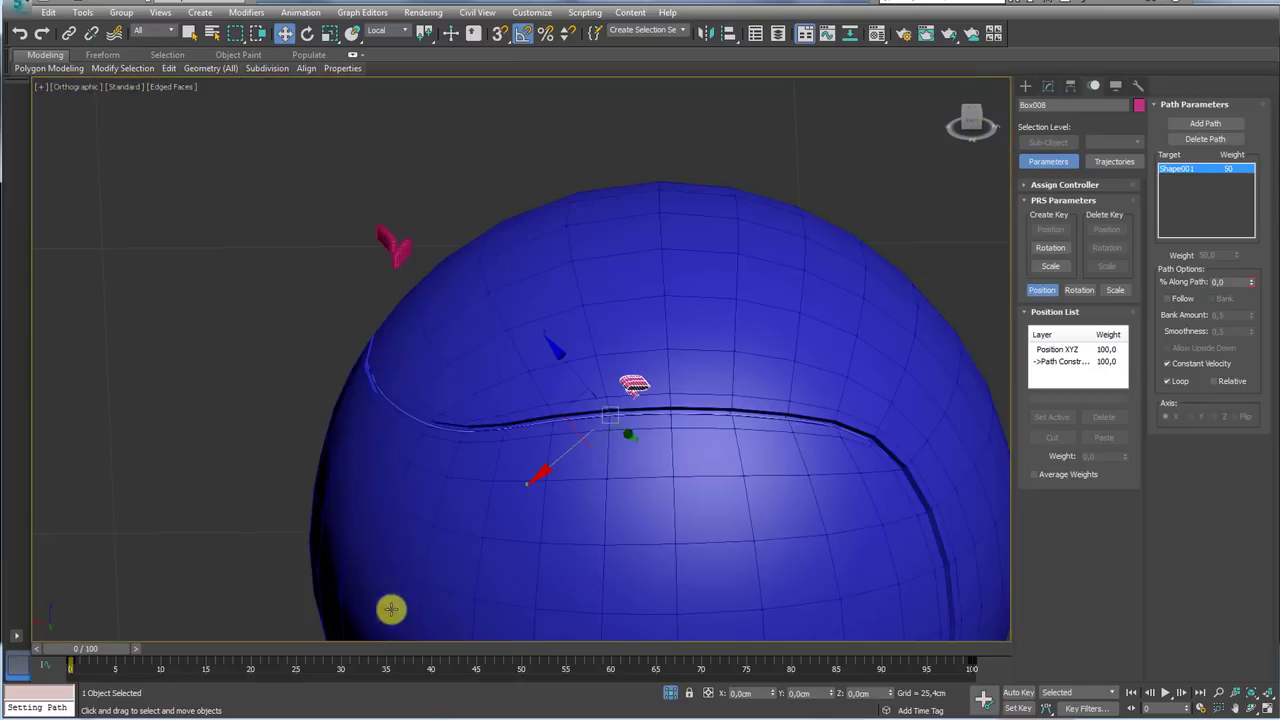
Scrub the time slider in wireframe to check the box slides along the seam
{"action": "mouse_move", "coordinate": [90, 652]}
{"action": "left_mouse_down"}
{"action": "mouse_move", "coordinate": [528, 652]}
{"action": "mouse_move", "coordinate": [40, 645]}
{"action": "left_mouse_up"}
{"action": "scroll", "coordinate": [569, 391], "scroll_direction": "down", "scroll_amount": 3}
{"action": "key", "text": "F3"}
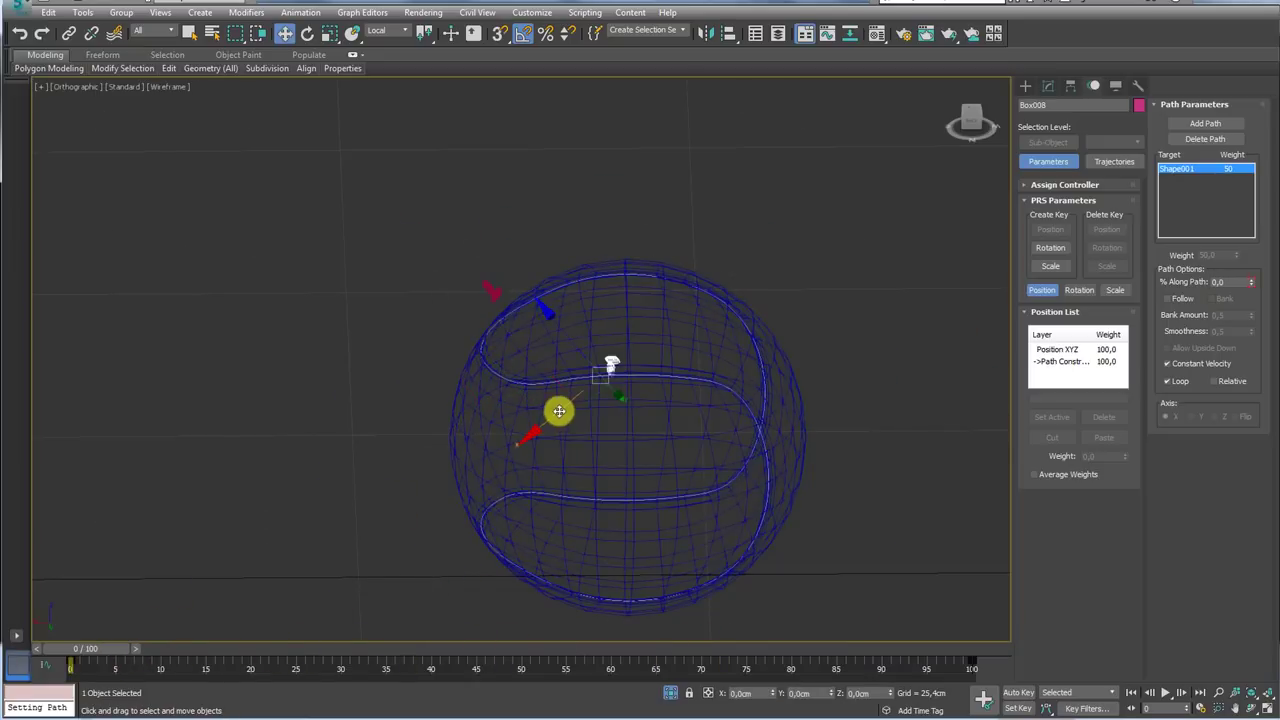
{"action": "scroll", "coordinate": [559, 411], "scroll_direction": "up", "scroll_amount": 5}
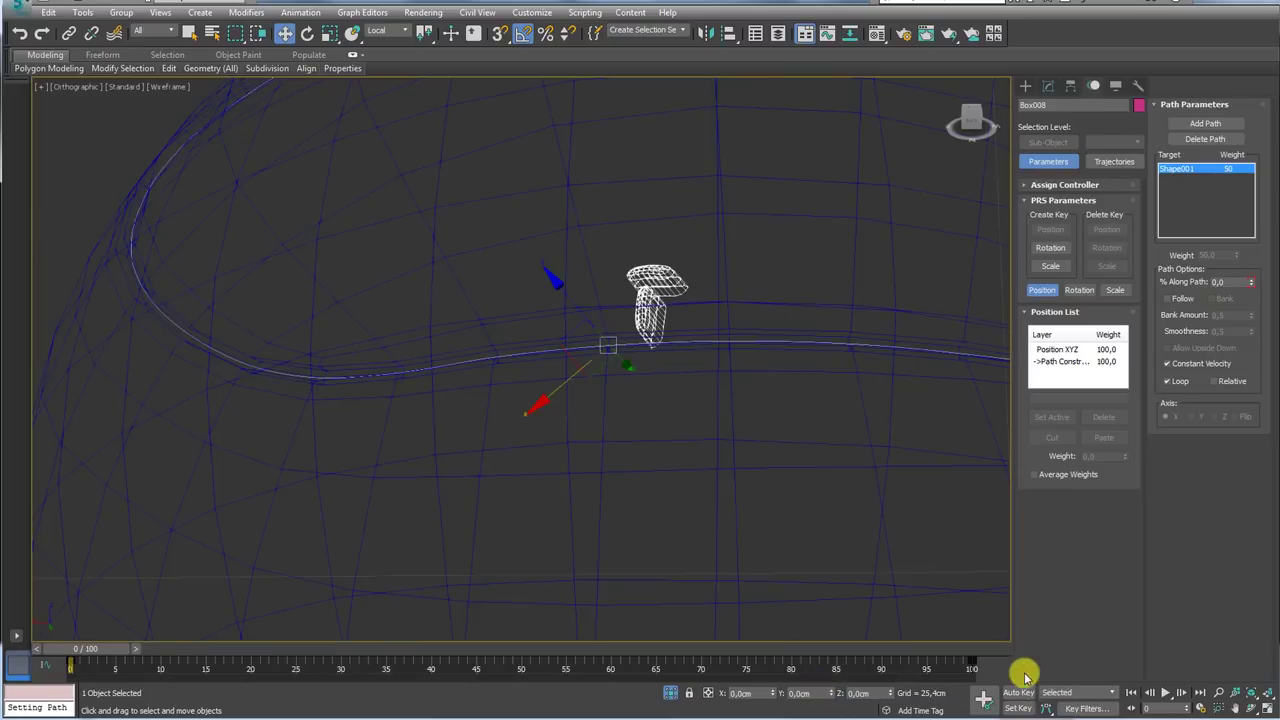
{"action": "left_click_drag", "start_coordinate": [1010, 672], "coordinate": [40, 677]}
{"action": "left_click", "coordinate": [83, 662]}
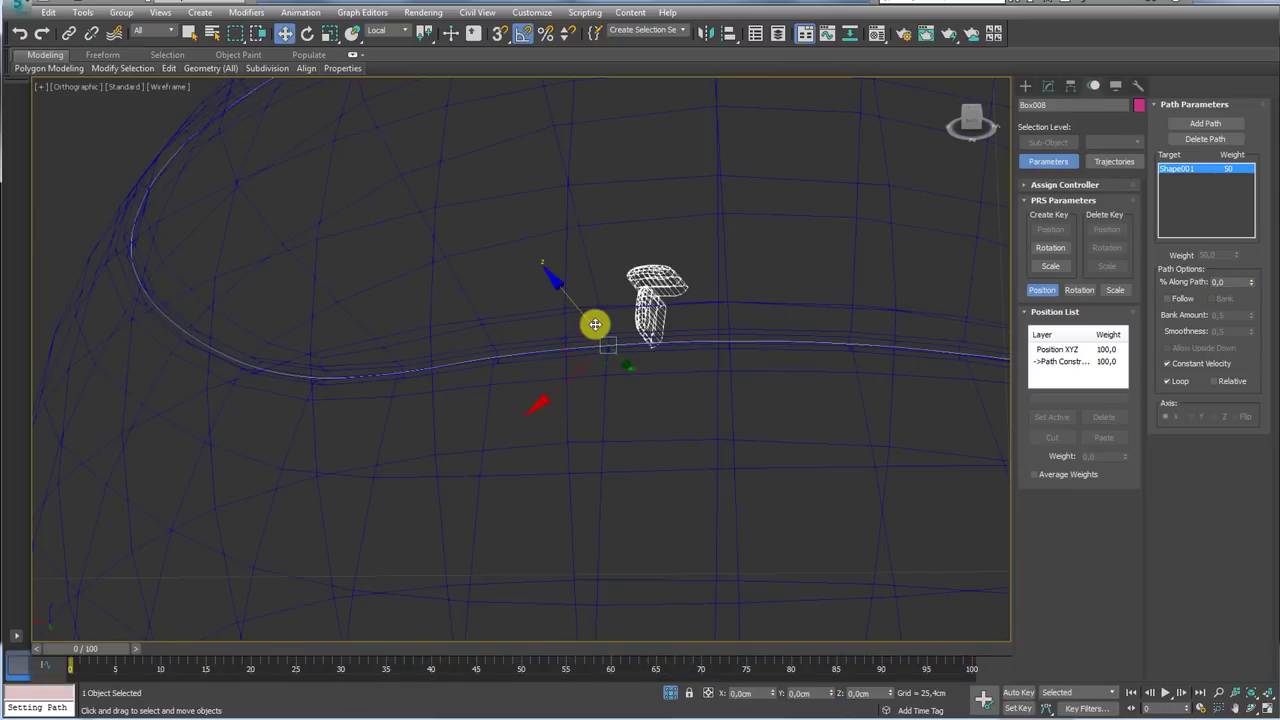
{"action": "key", "text": "F3"}
{"action": "scroll", "coordinate": [648, 327], "scroll_direction": "up", "scroll_amount": 3}
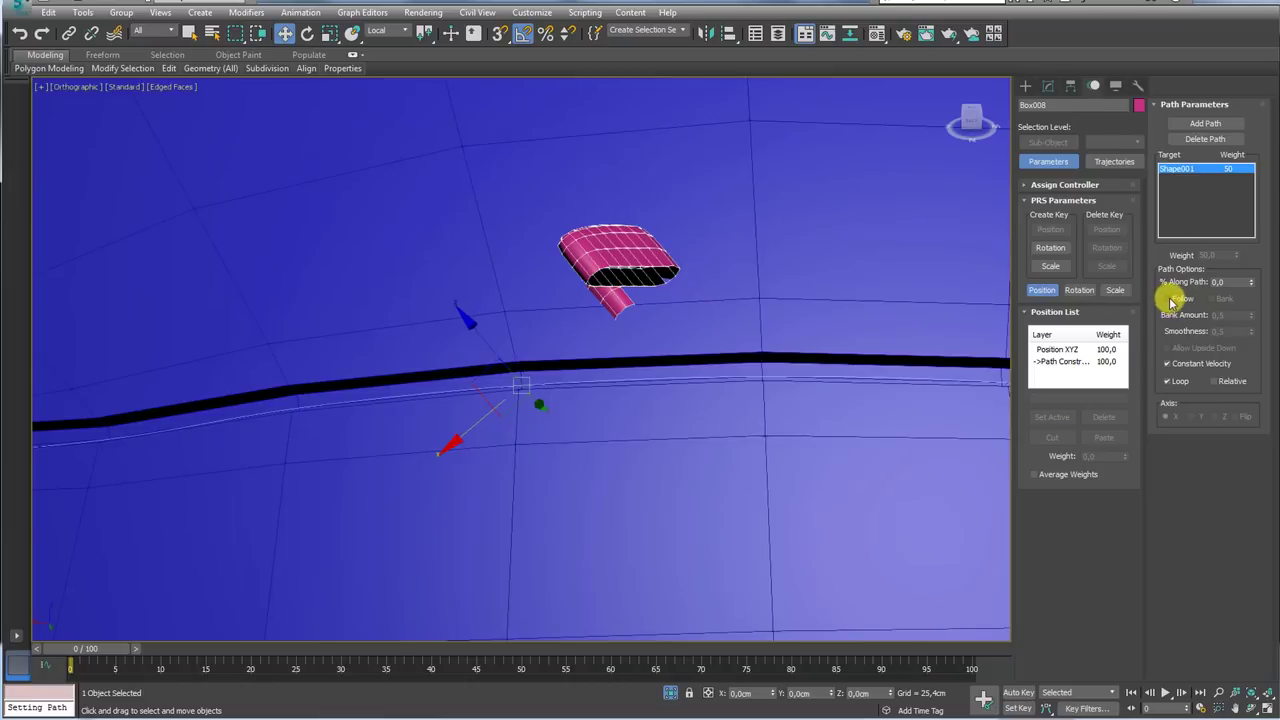
Enable Follow in Path Parameters and rotate the stitch so its bars cross the seam, tilting 5° about X
{"action": "left_click", "coordinate": [1168, 299]}
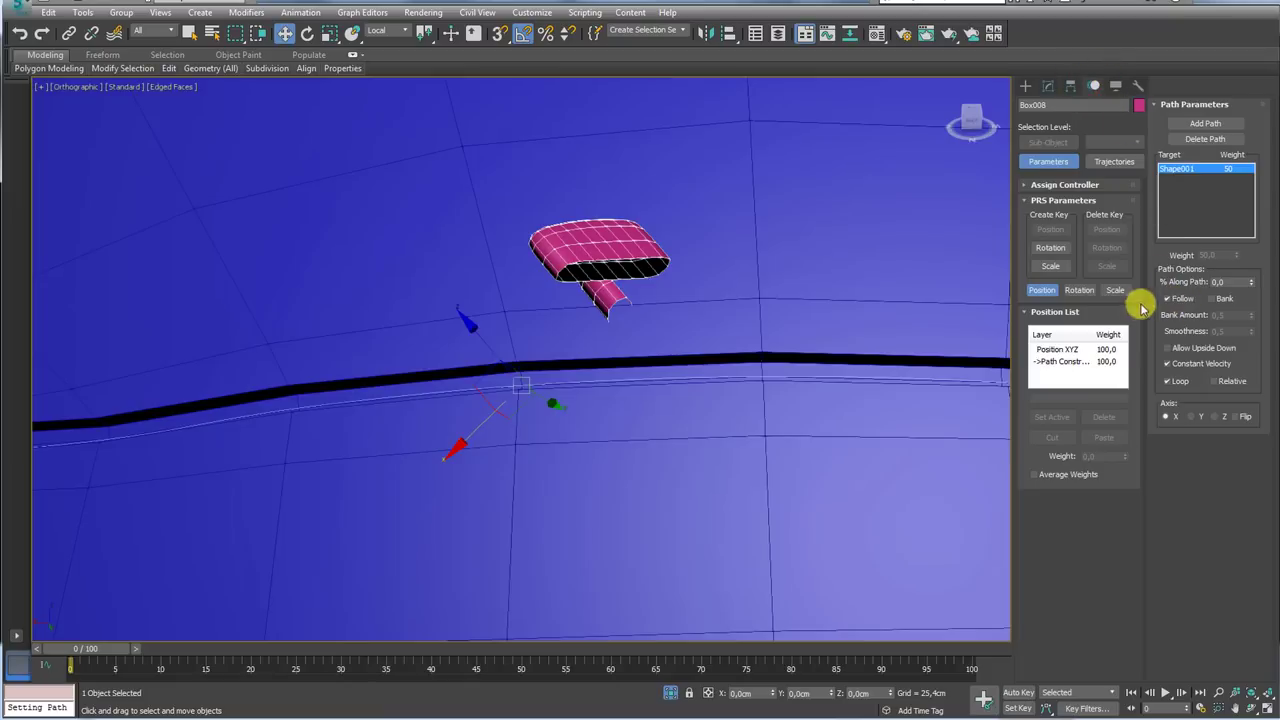
{"action": "middle_click_drag", "start_coordinate": [755, 344], "coordinate": [700, 334], "text": "alt"}
{"action": "key", "text": "e"}
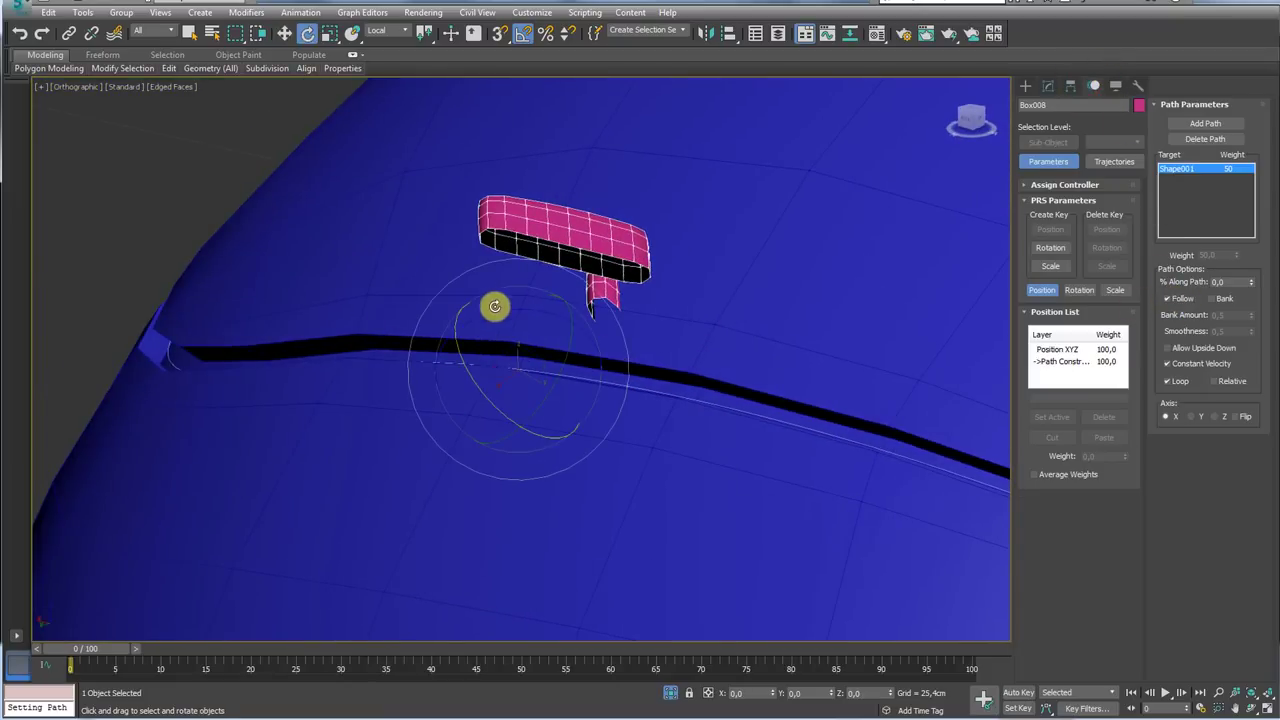
{"action": "middle_click_drag", "start_coordinate": [423, 247], "coordinate": [479, 323], "text": "alt"}
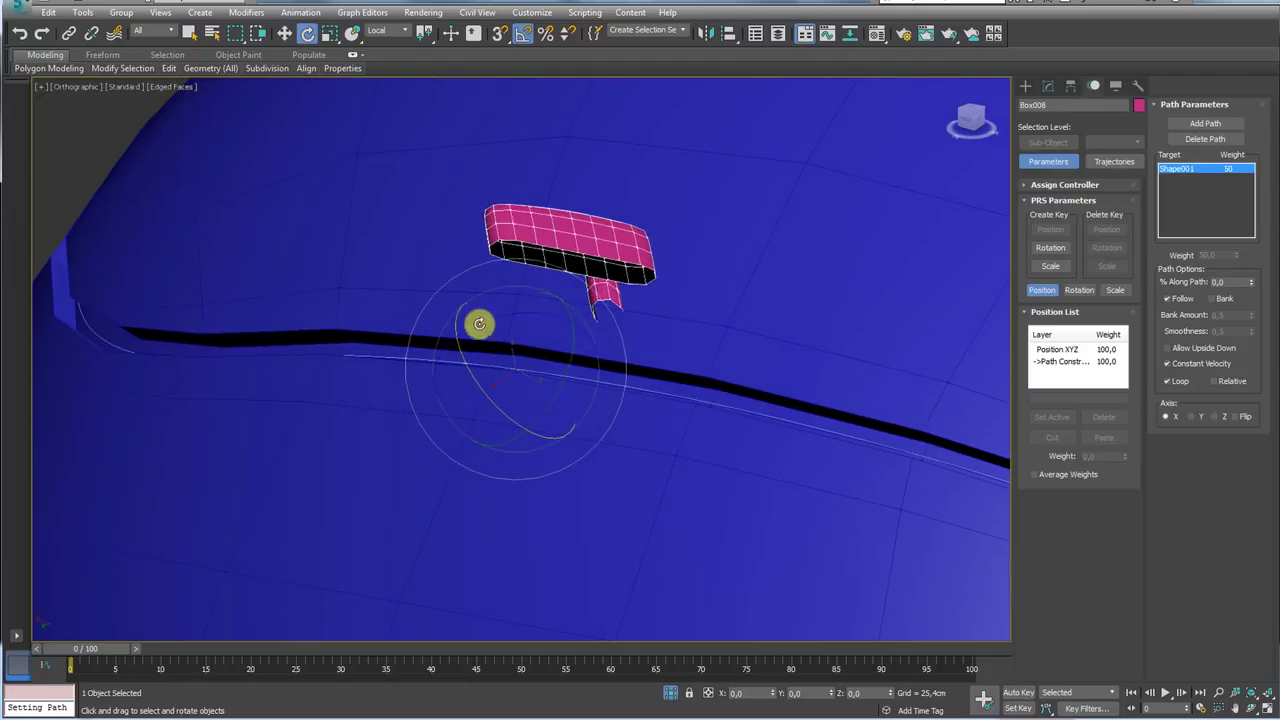
{"action": "mouse_move", "coordinate": [469, 362]}
{"action": "left_mouse_down"}
{"action": "mouse_move", "coordinate": [523, 437]}
{"action": "mouse_move", "coordinate": [492, 454]}
{"action": "left_mouse_up"}
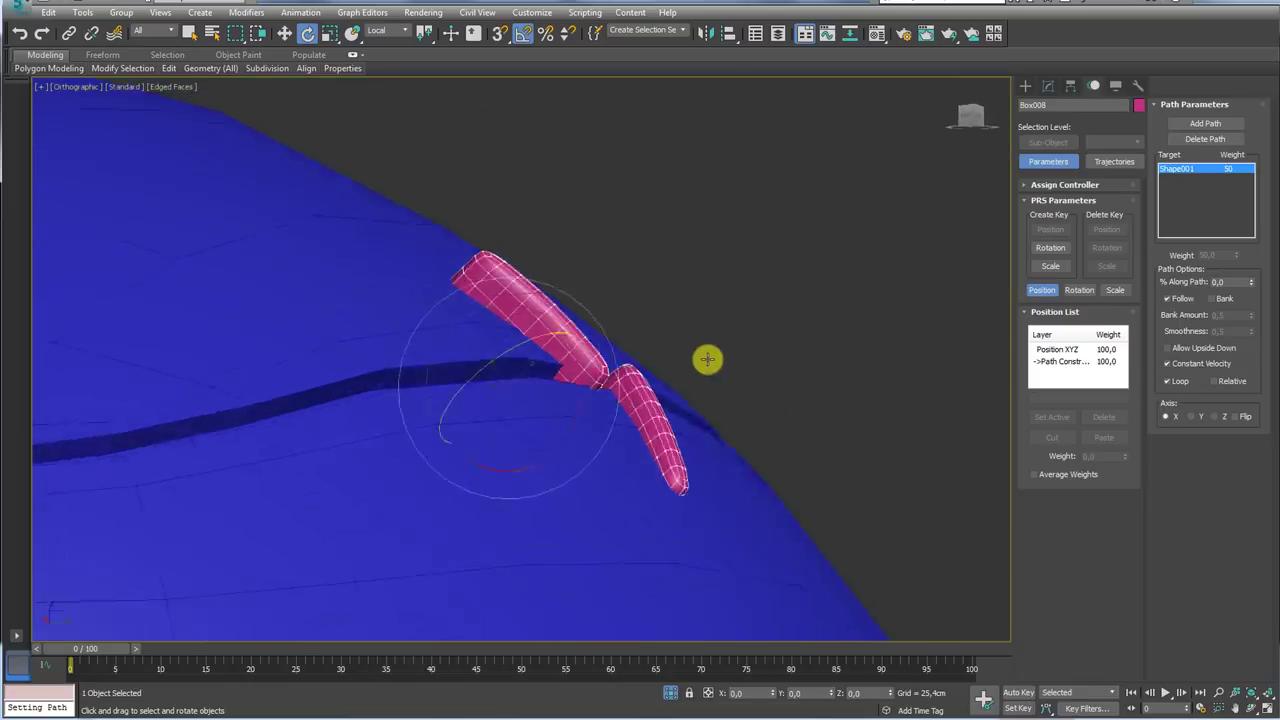
{"action": "middle_click_drag", "start_coordinate": [707, 358], "coordinate": [677, 366], "text": "alt"}
{"action": "left_click_drag", "start_coordinate": [569, 406], "coordinate": [557, 404]}
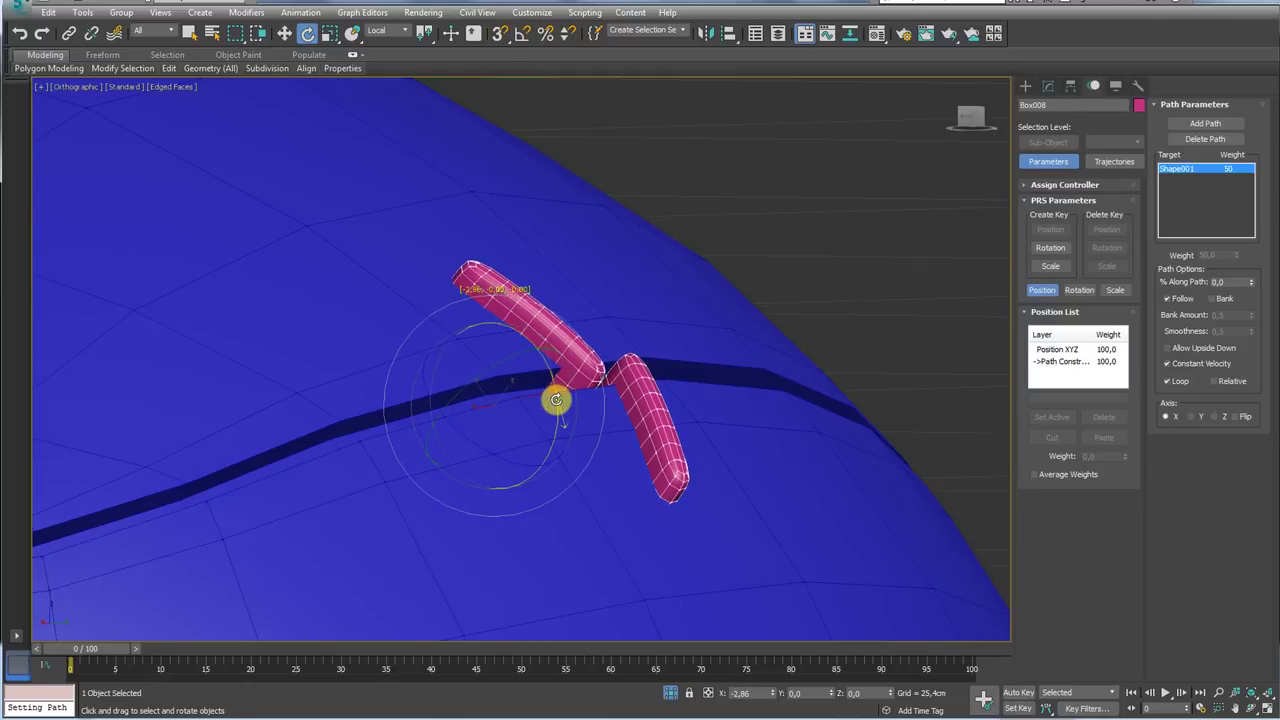
{"action": "key", "text": "w"}
{"action": "mouse_move", "coordinate": [543, 343]}
{"action": "middle_mouse_down", "text": "alt"}
{"action": "mouse_move", "coordinate": [563, 341]}
{"action": "mouse_move", "coordinate": [537, 377]}
{"action": "mouse_move", "coordinate": [420, 415]}
{"action": "mouse_move", "coordinate": [551, 389]}
{"action": "mouse_move", "coordinate": [543, 397]}
{"action": "mouse_move", "coordinate": [628, 420]}
{"action": "middle_mouse_up", "text": "alt"}
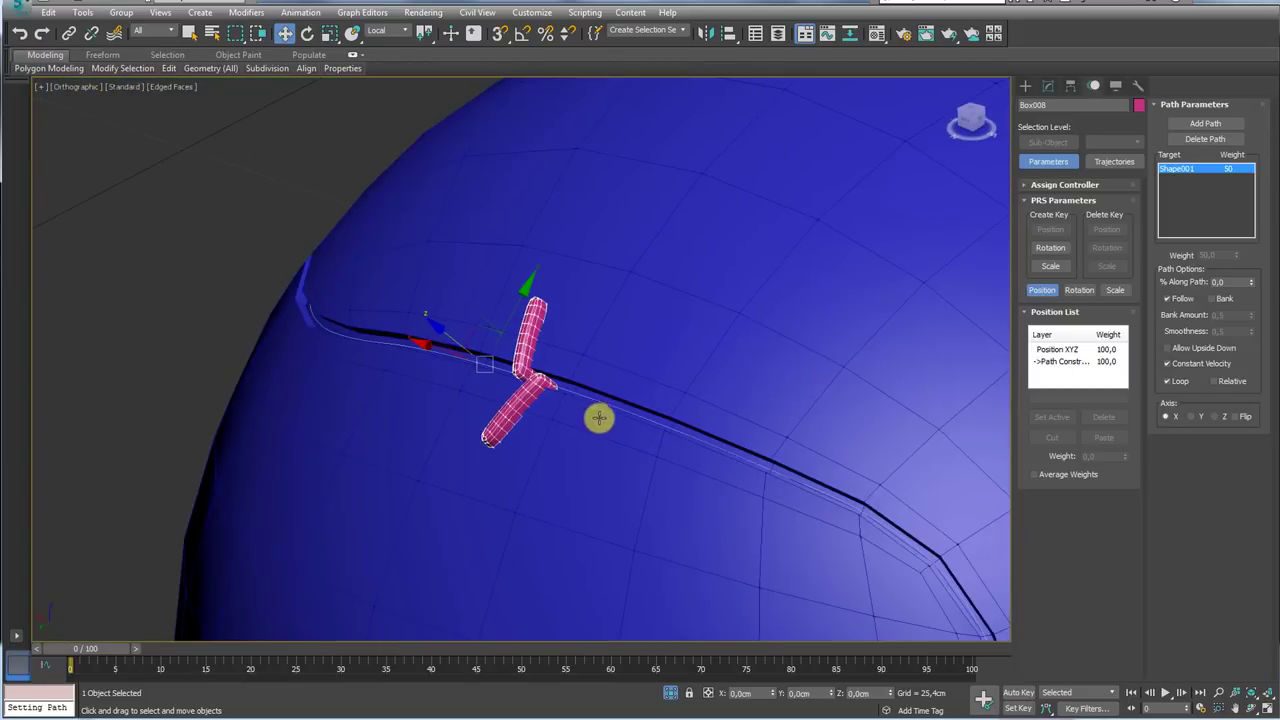
Select Box007 and move the original stitch pair off to the left
{"action": "scroll", "coordinate": [420, 337], "scroll_direction": "down", "scroll_amount": 5}
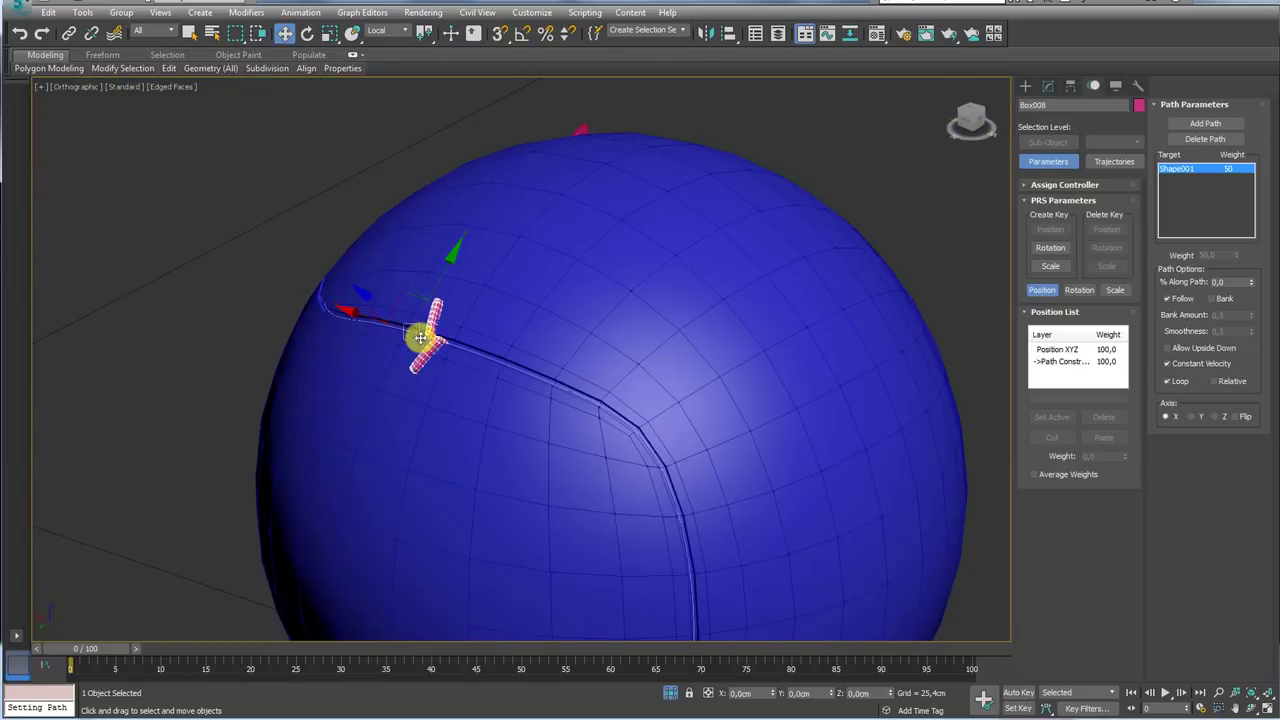
{"action": "left_click", "coordinate": [578, 133]}
{"action": "mouse_move", "coordinate": [578, 133]}
{"action": "middle_mouse_down", "text": "alt"}
{"action": "mouse_move", "coordinate": [571, 320]}
{"action": "mouse_move", "coordinate": [594, 303]}
{"action": "mouse_move", "coordinate": [755, 316]}
{"action": "middle_mouse_up", "text": "alt"}
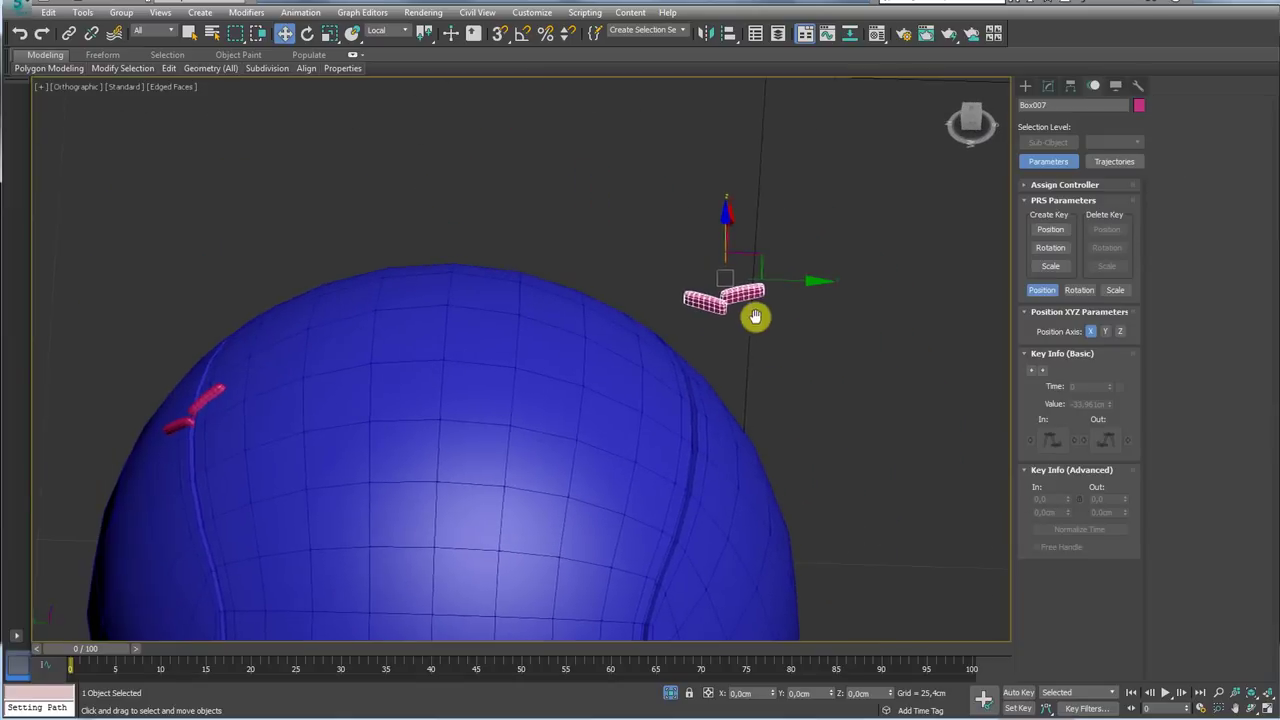
{"action": "left_click", "coordinate": [1048, 86]}
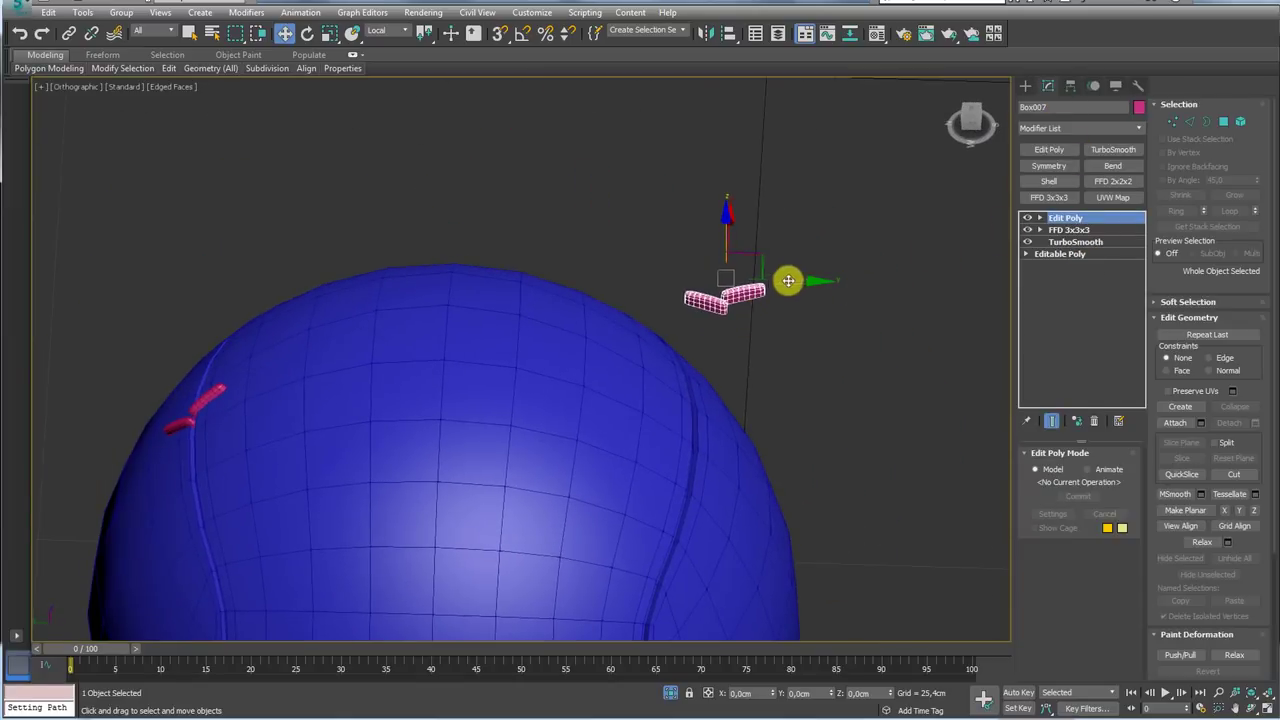
{"action": "left_click_drag", "start_coordinate": [788, 281], "coordinate": [234, 283]}
{"action": "middle_click_drag", "start_coordinate": [360, 320], "coordinate": [695, 270]}
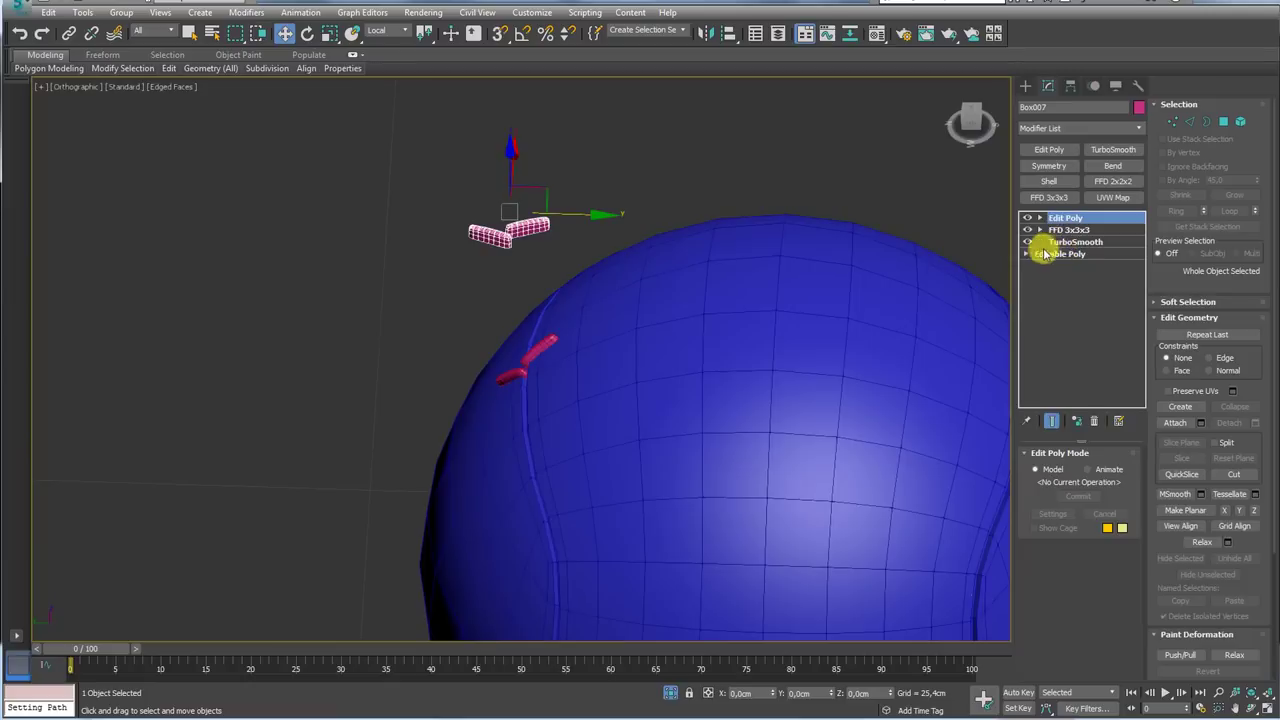
Raise one capsule element of Box007 along Z, then select Box008
{"action": "left_click", "coordinate": [1240, 121]}
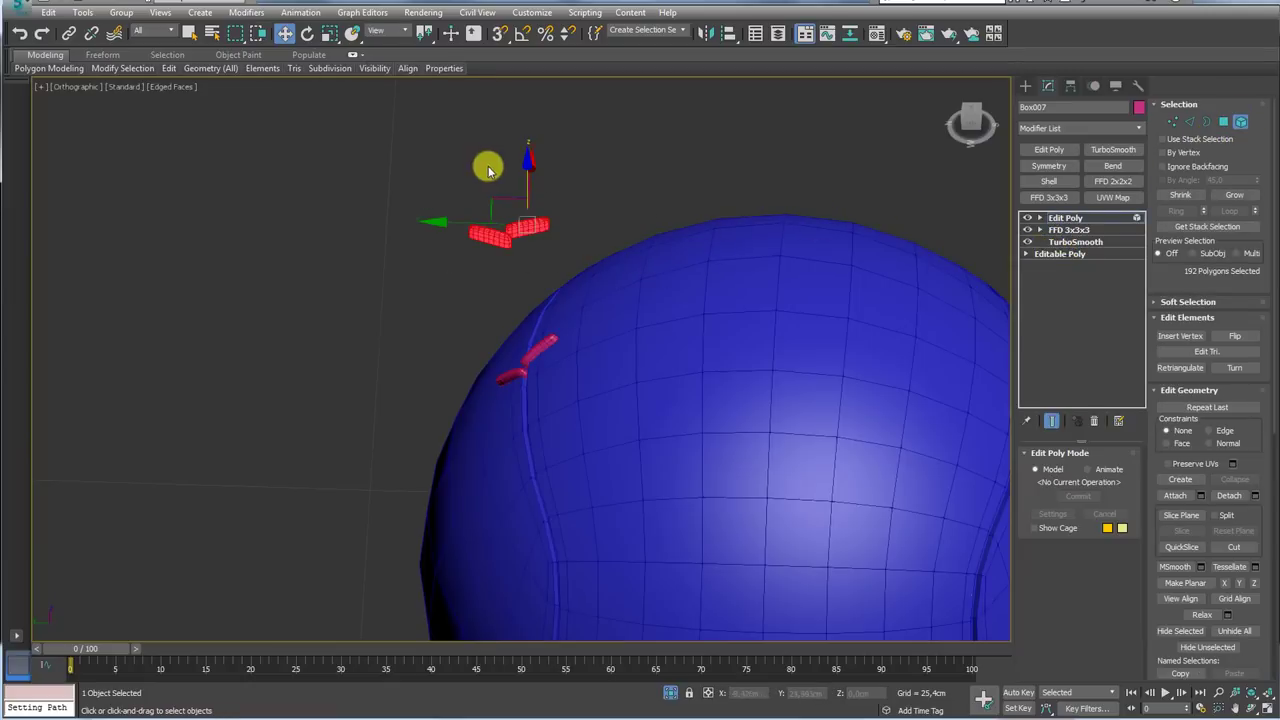
{"action": "middle_click_drag", "start_coordinate": [488, 170], "coordinate": [571, 165], "text": "alt"}
{"action": "mouse_move", "coordinate": [520, 171]}
{"action": "left_mouse_down"}
{"action": "mouse_move", "coordinate": [524, 98]}
{"action": "mouse_move", "coordinate": [525, 159]}
{"action": "left_mouse_up"}
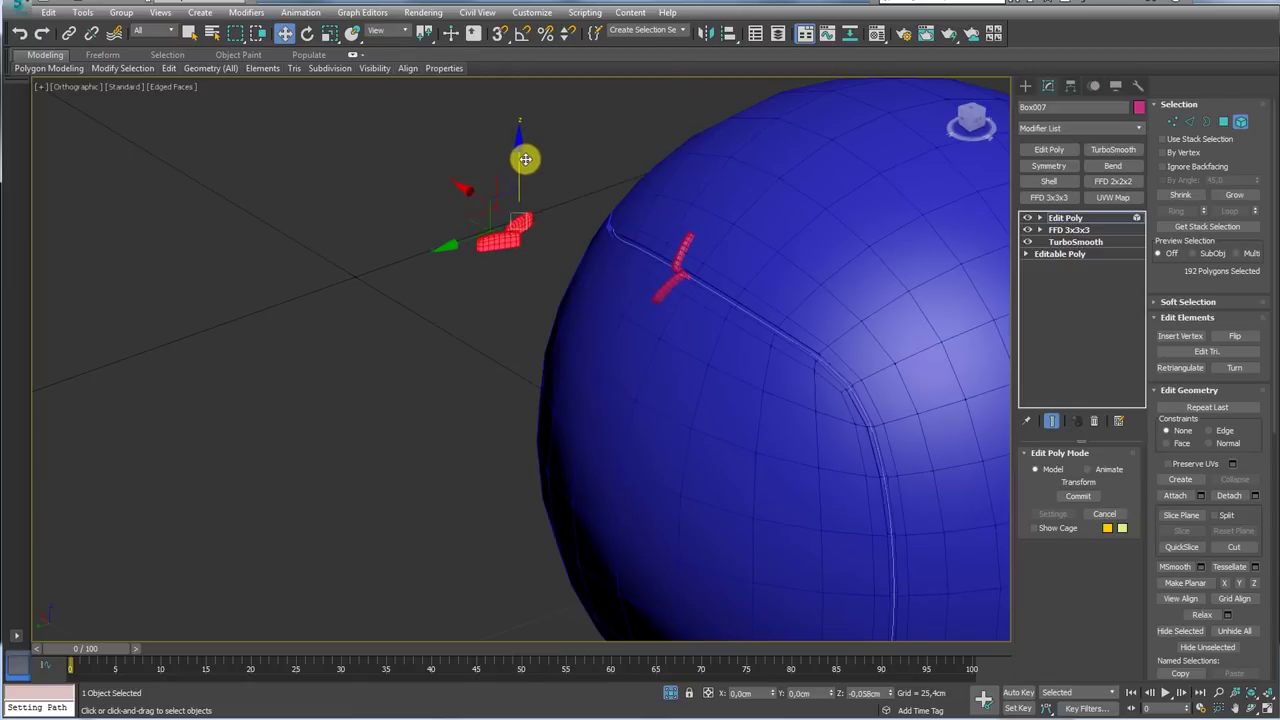
{"action": "left_click", "coordinate": [1050, 217]}
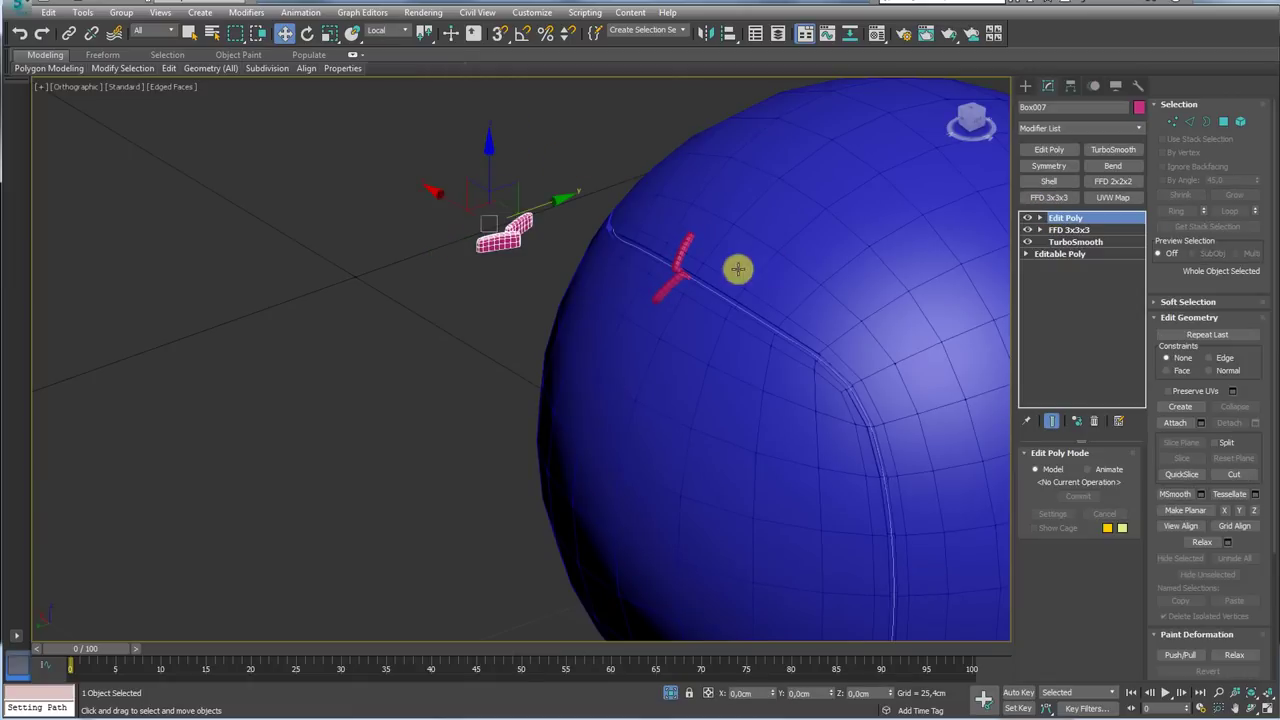
{"action": "left_click", "coordinate": [680, 255]}
{"action": "scroll", "coordinate": [675, 275], "scroll_direction": "up", "scroll_amount": 10}
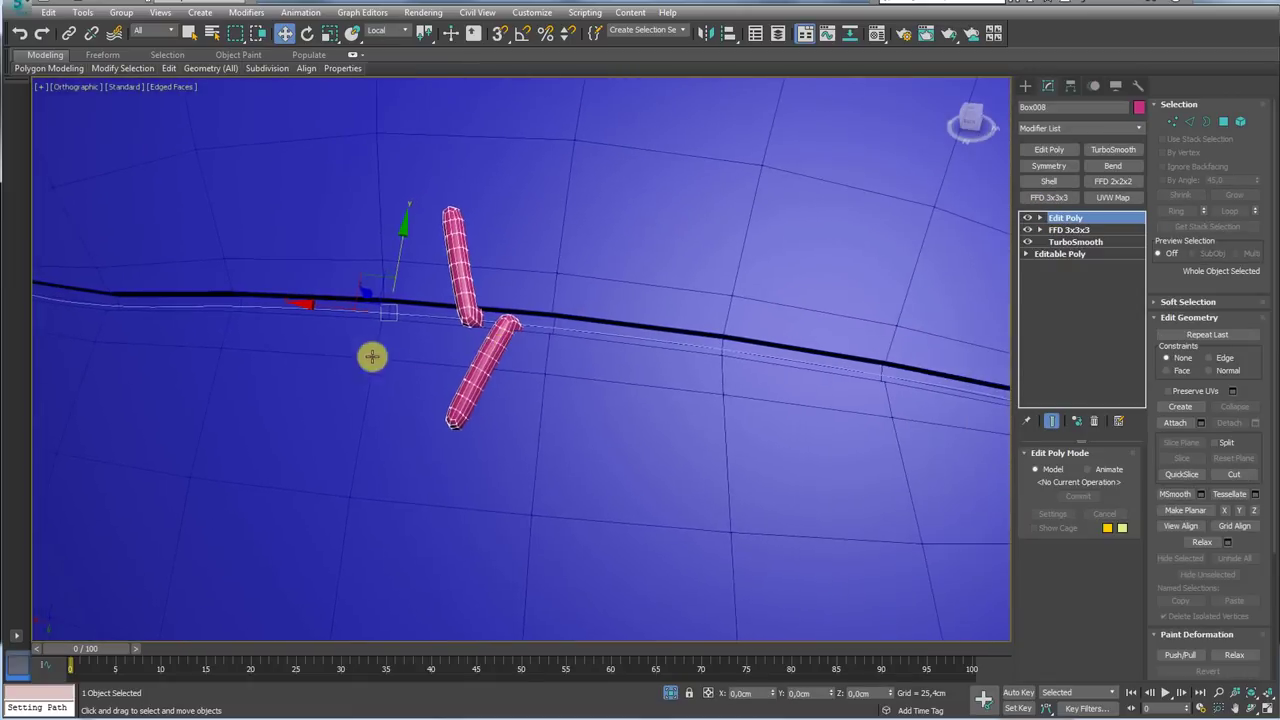
Shift-drag Box008 along the seam to create one instanced stitch copy
{"action": "middle_click_drag", "start_coordinate": [371, 356], "coordinate": [371, 347], "text": "alt"}
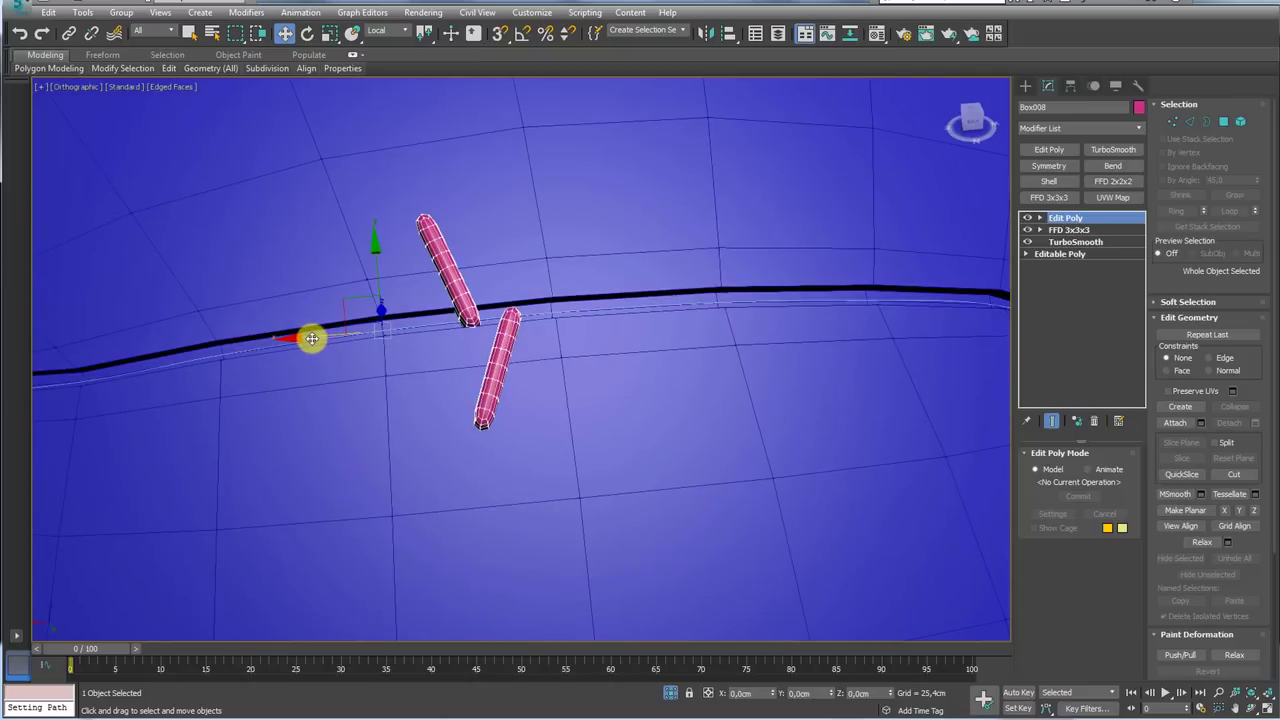
{"action": "left_click_drag", "start_coordinate": [312, 339], "coordinate": [273, 349], "text": "shift"}
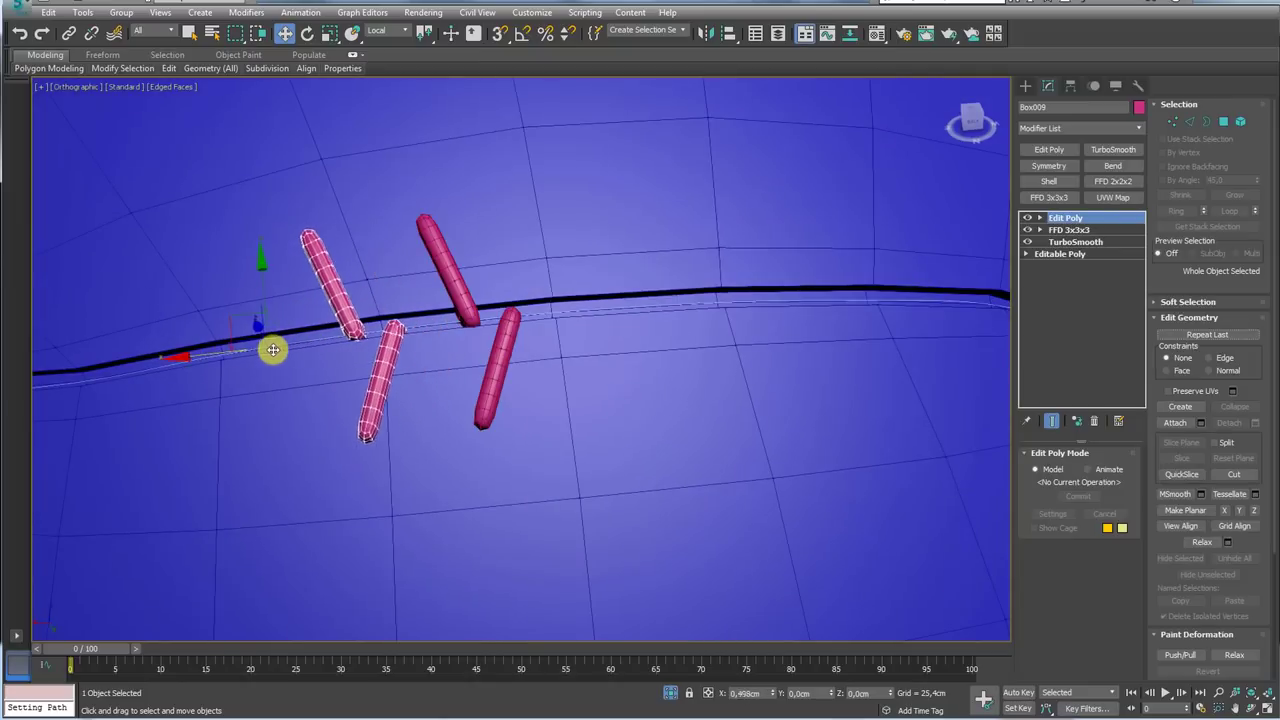
{"action": "left_click_drag", "start_coordinate": [273, 349], "coordinate": [286, 347], "text": "shift"}
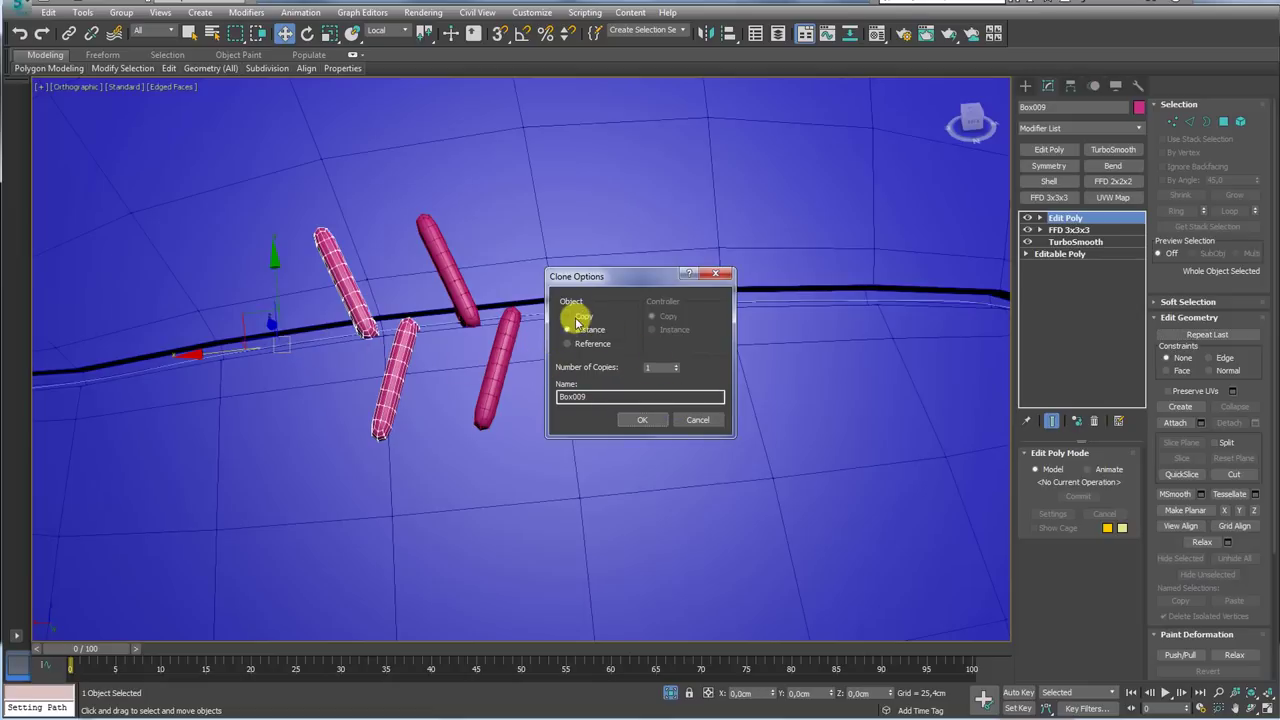
{"action": "left_click", "coordinate": [643, 420]}
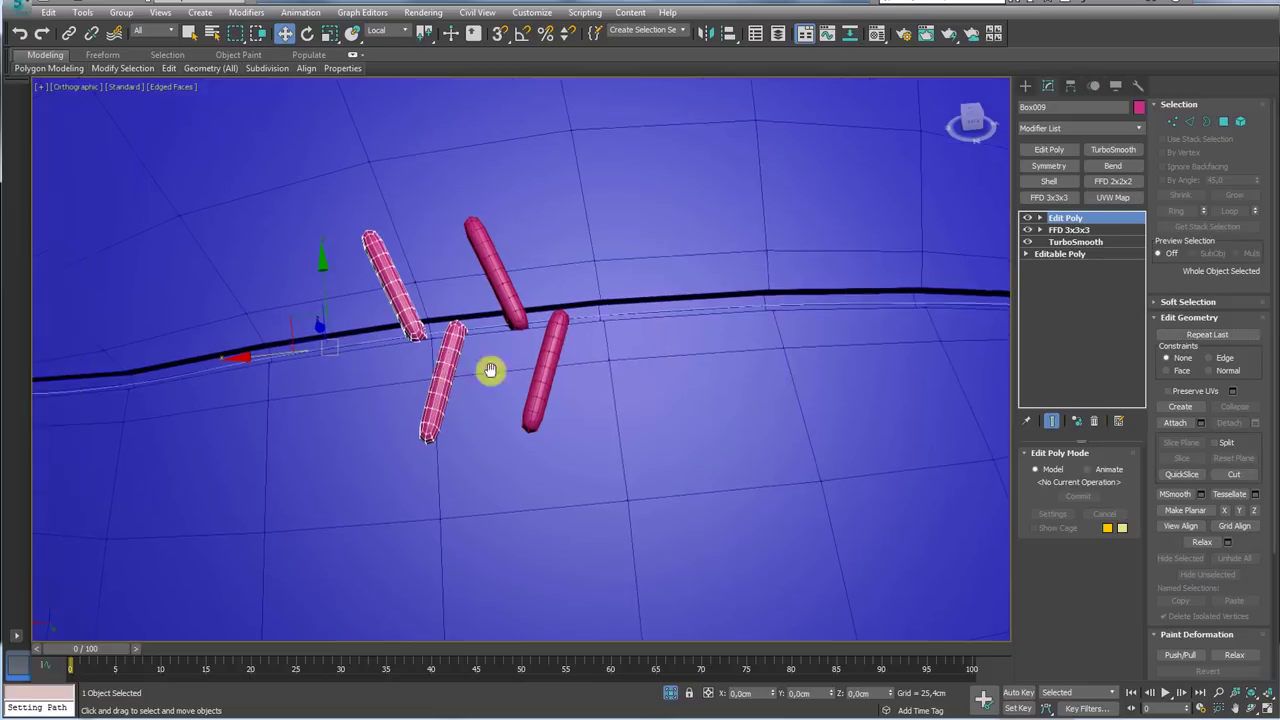
Create two more instanced copies and shift the new stitches along the seam
{"action": "middle_click_drag", "start_coordinate": [491, 371], "coordinate": [582, 366], "text": "alt"}
{"action": "left_click_drag", "start_coordinate": [543, 354], "coordinate": [445, 378], "text": "shift"}
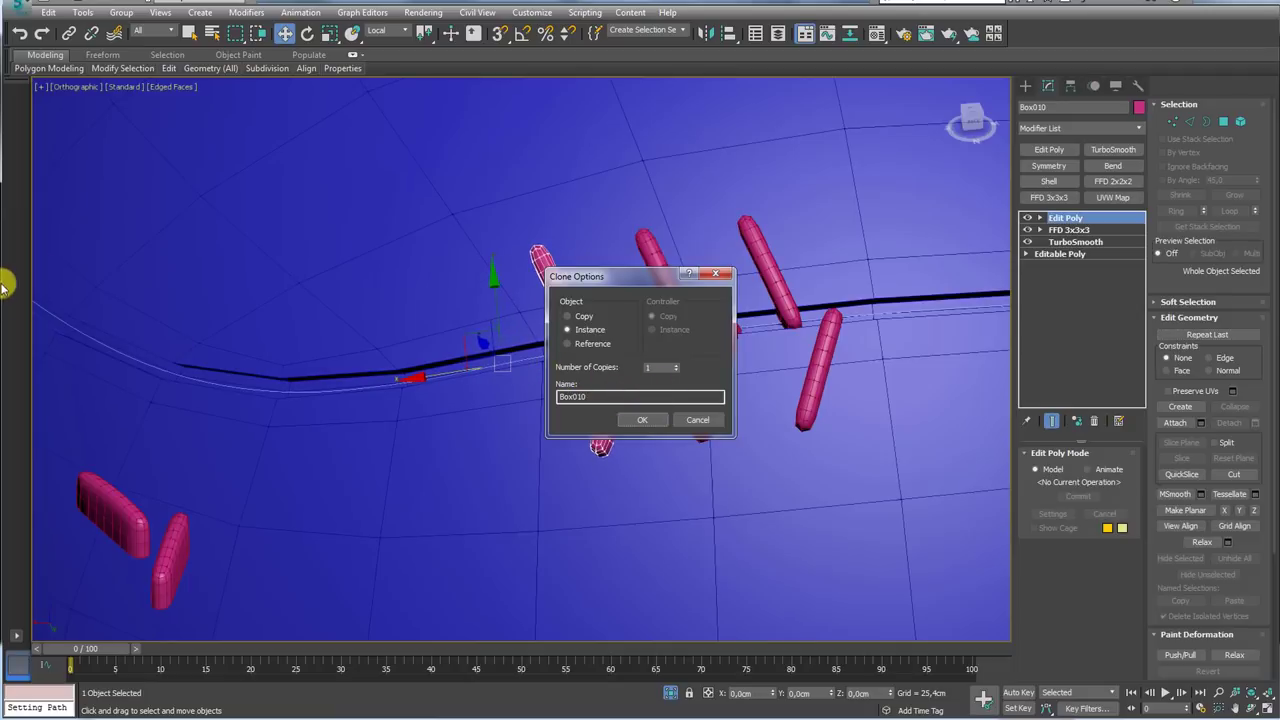
{"action": "left_click", "coordinate": [655, 420]}
{"action": "mouse_move", "coordinate": [594, 400]}
{"action": "middle_mouse_down", "text": "alt"}
{"action": "mouse_move", "coordinate": [543, 380]}
{"action": "mouse_move", "coordinate": [349, 414]}
{"action": "middle_mouse_up", "text": "alt"}
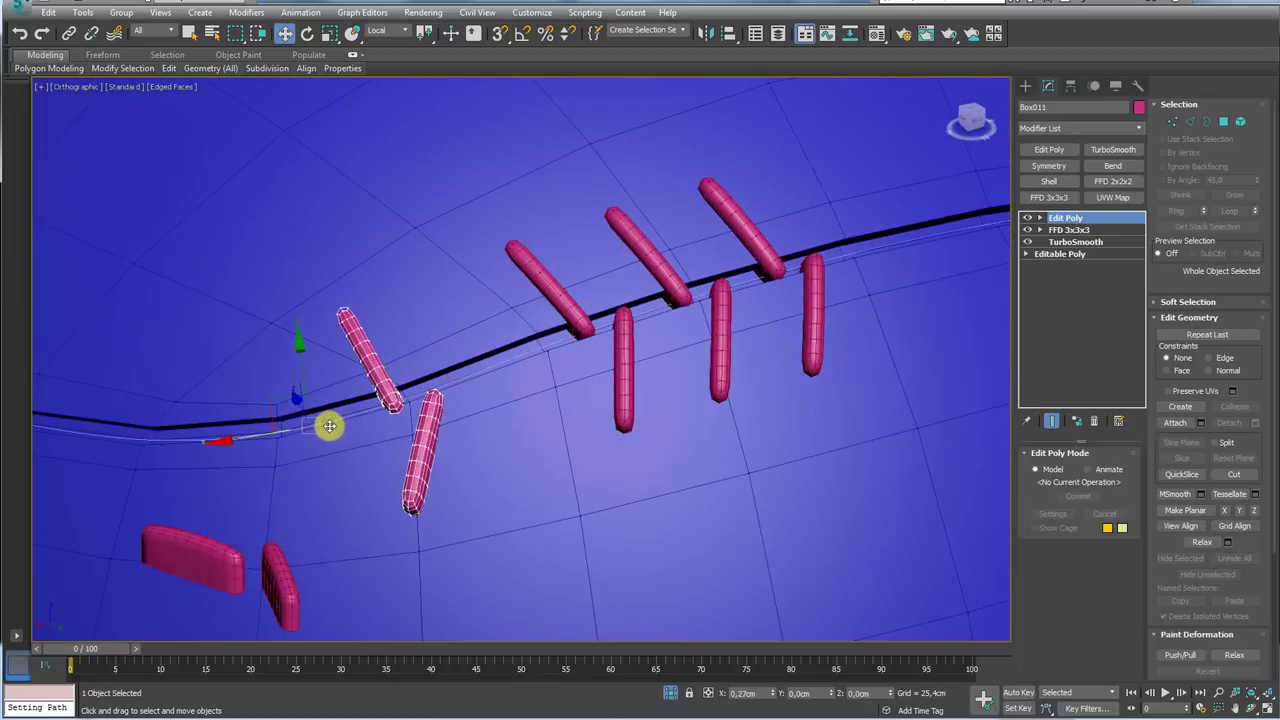
{"action": "left_click_drag", "start_coordinate": [329, 426], "coordinate": [414, 403]}
{"action": "middle_click_drag", "start_coordinate": [414, 403], "coordinate": [446, 418], "text": "alt"}
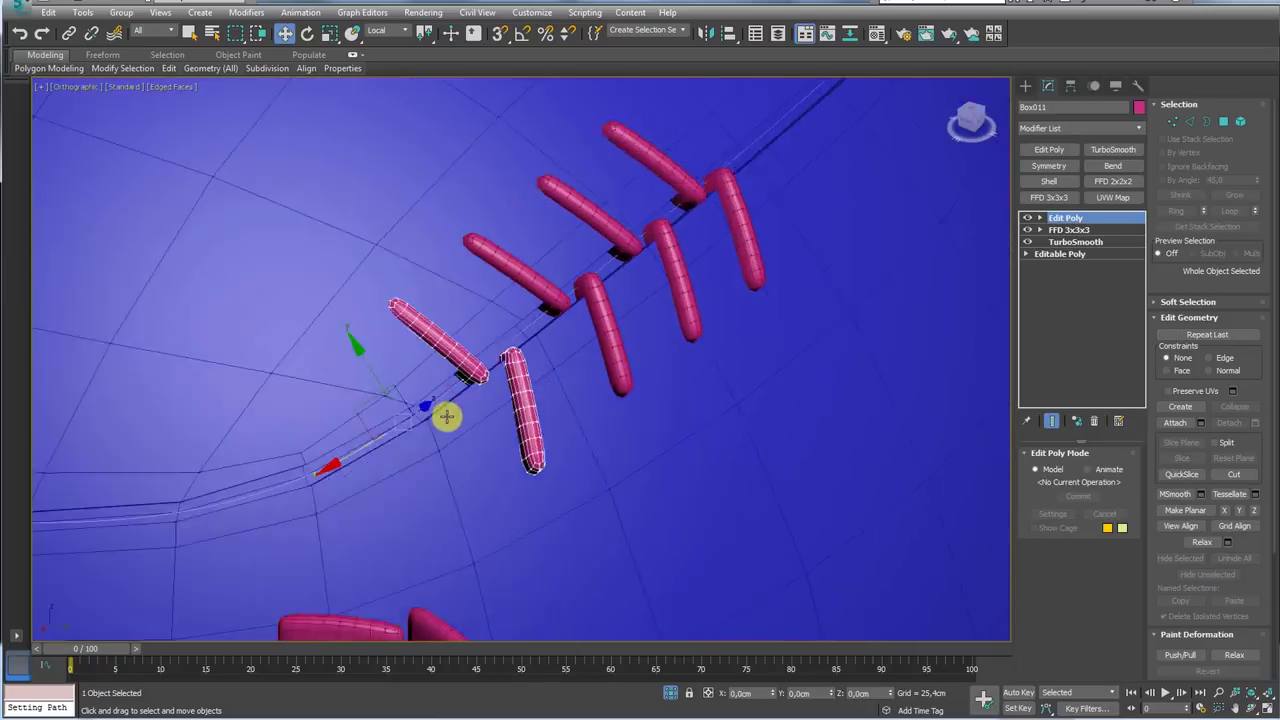
{"action": "scroll", "coordinate": [446, 417], "scroll_direction": "down", "scroll_amount": 3}
{"action": "scroll", "coordinate": [594, 406], "scroll_direction": "down", "scroll_amount": 3}
{"action": "middle_click_drag", "start_coordinate": [594, 406], "coordinate": [557, 374], "text": "alt"}
On Box007, isolate one capsule element and select the edge loop around its middle
{"action": "left_click", "coordinate": [577, 380]}
{"action": "scroll", "coordinate": [577, 378], "scroll_direction": "up", "scroll_amount": 3}
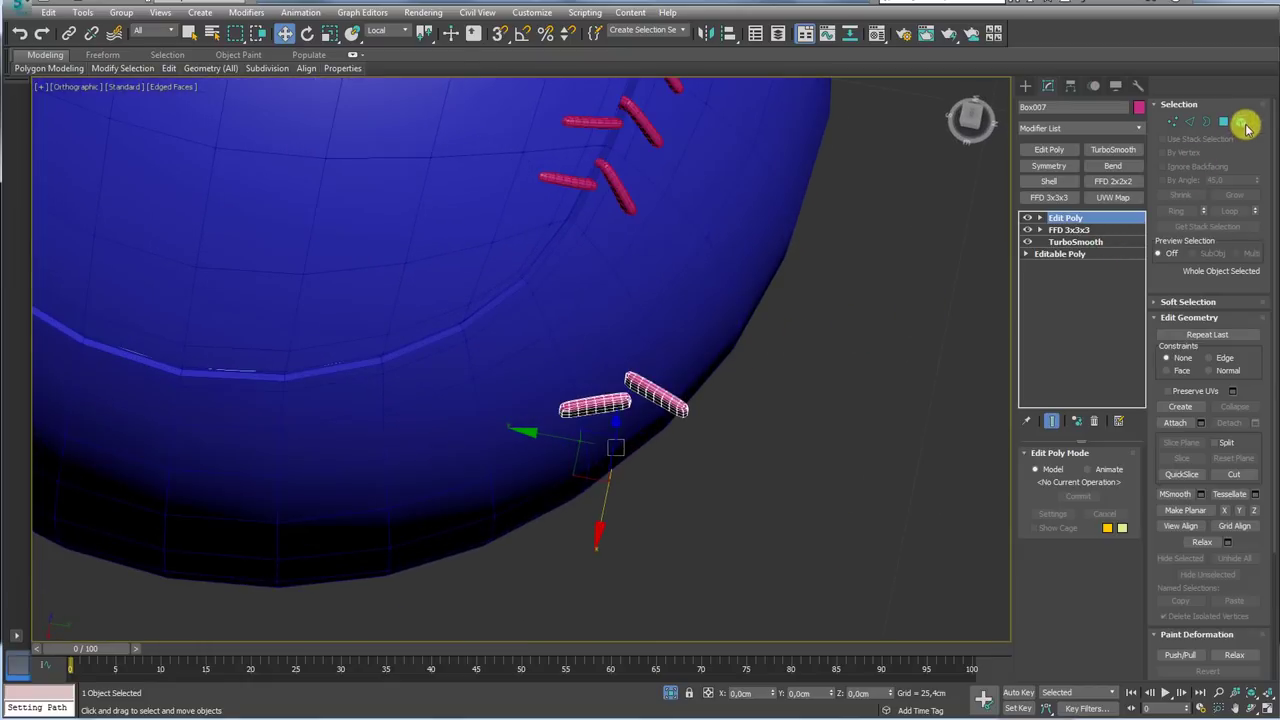
{"action": "left_click", "coordinate": [1241, 122]}
{"action": "left_click", "coordinate": [650, 395]}
{"action": "left_click", "coordinate": [655, 395], "text": "alt"}
{"action": "middle_click_drag", "start_coordinate": [655, 395], "coordinate": [646, 429], "text": "alt"}
{"action": "scroll", "coordinate": [677, 395], "scroll_direction": "up", "scroll_amount": 2}
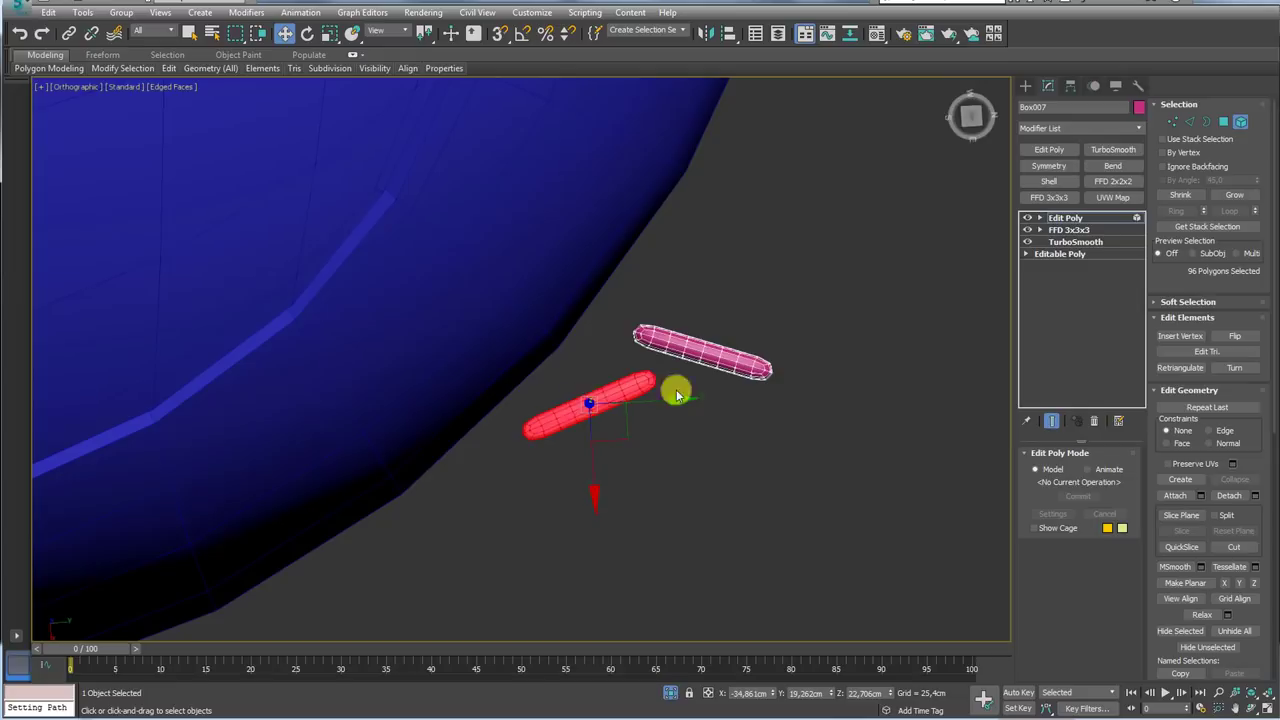
{"action": "left_click", "coordinate": [1189, 121]}
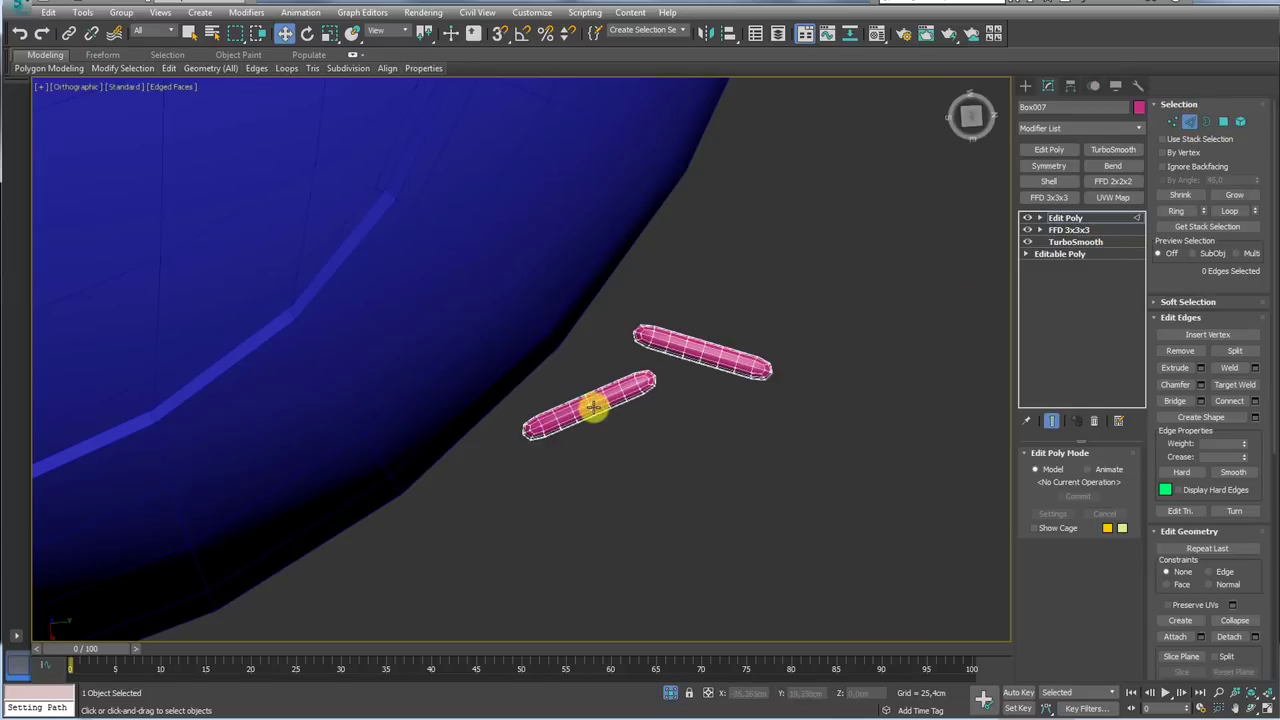
{"action": "scroll", "coordinate": [590, 408], "scroll_direction": "up", "scroll_amount": 3}
{"action": "double_click", "coordinate": [590, 408]}
Turn on Soft Selection with a falloff of 0.66cm
{"action": "key", "text": "e"}
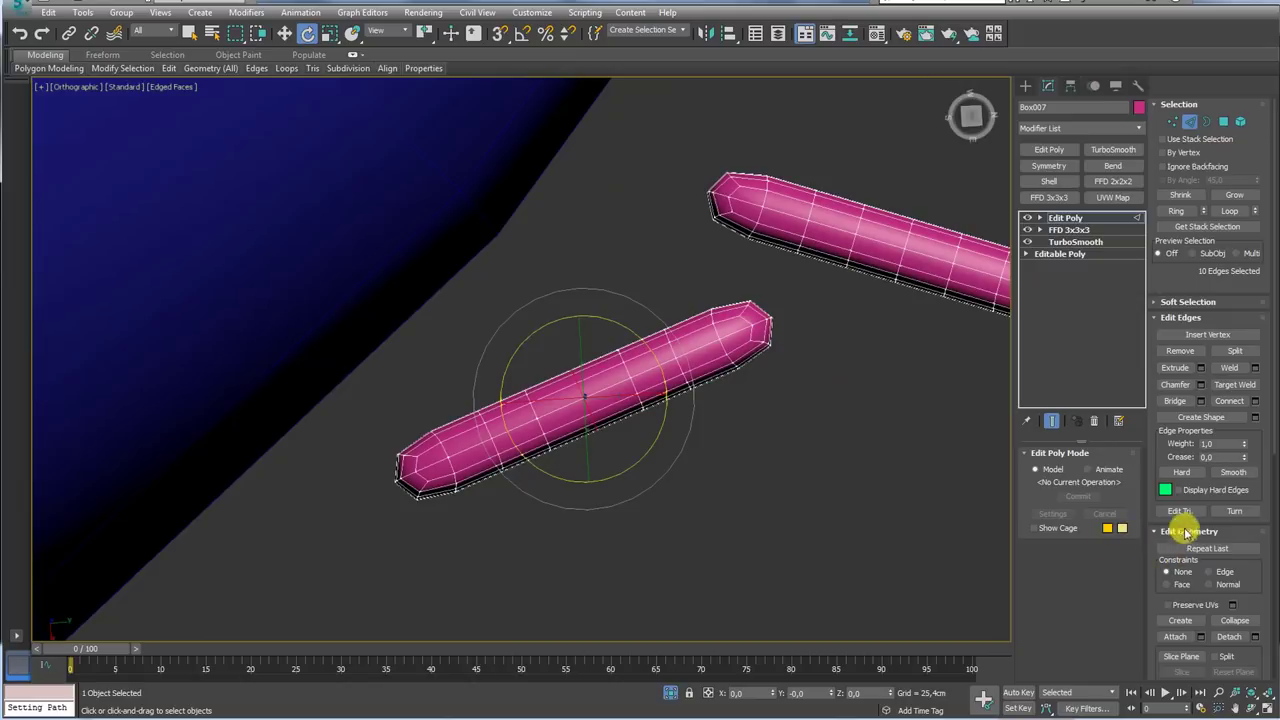
{"action": "left_click", "coordinate": [1190, 302]}
{"action": "left_click", "coordinate": [1177, 320]}
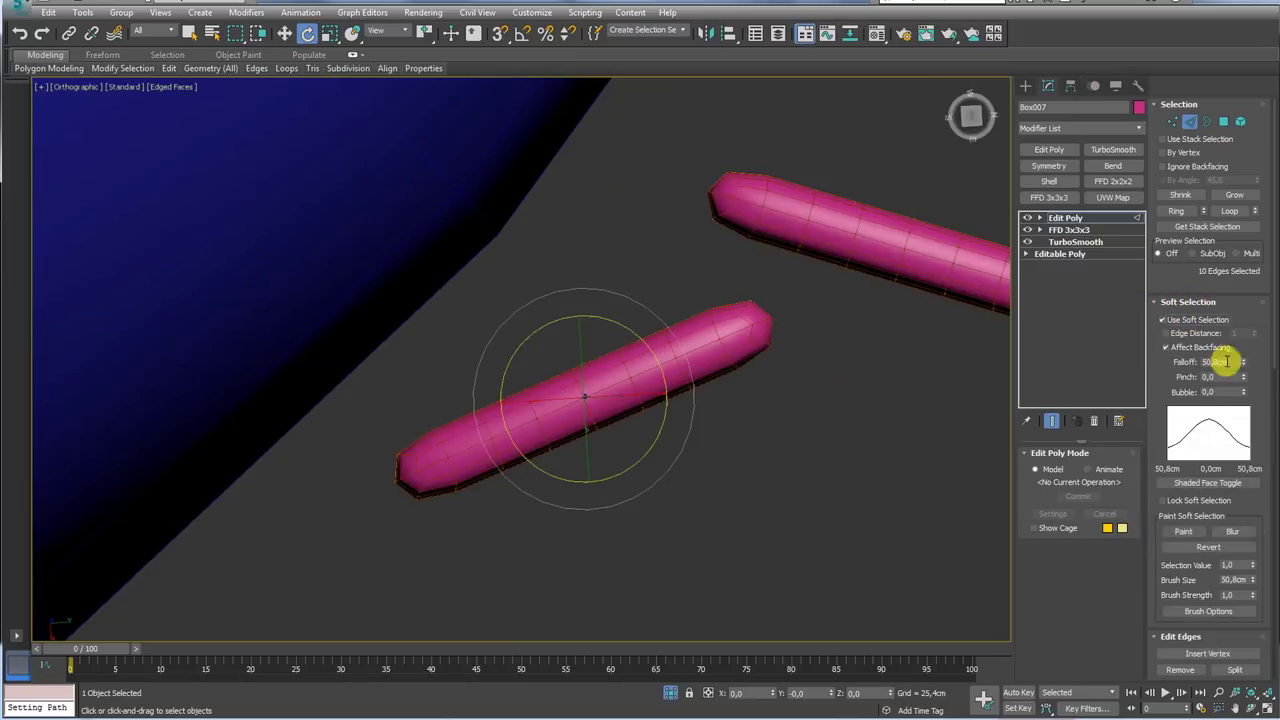
{"action": "left_click_drag", "start_coordinate": [1243, 364], "coordinate": [1240, 340]}
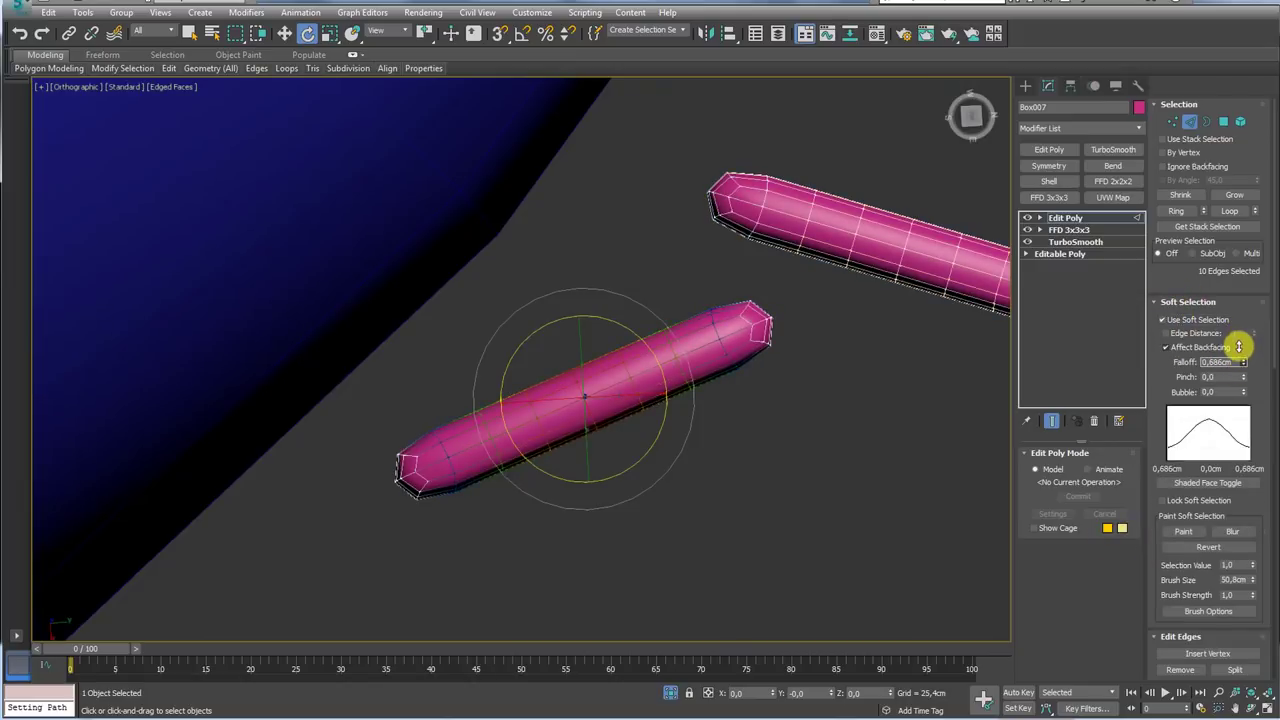
Scale up the middle of both capsules in Screen coordinates so they bulge
{"action": "key", "text": "r"}
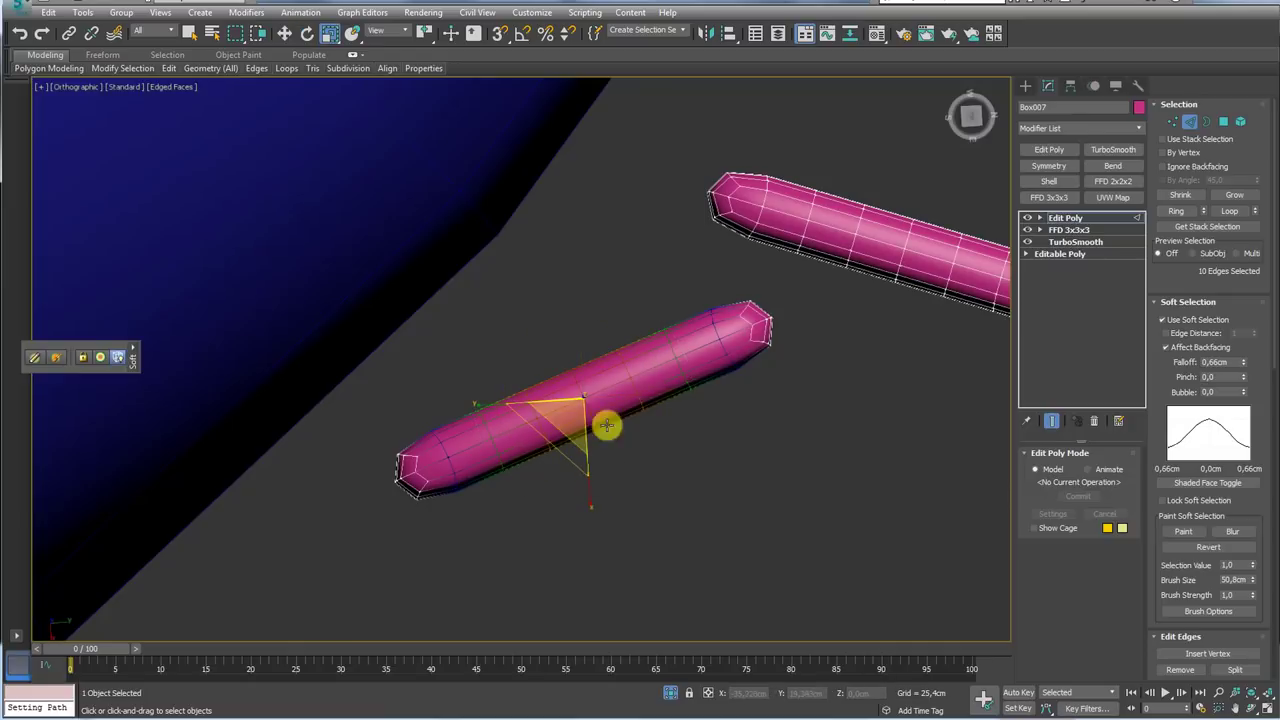
{"action": "mouse_move", "coordinate": [675, 440]}
{"action": "middle_mouse_down", "text": "alt"}
{"action": "mouse_move", "coordinate": [634, 437]}
{"action": "mouse_move", "coordinate": [634, 403]}
{"action": "middle_mouse_up", "text": "alt"}
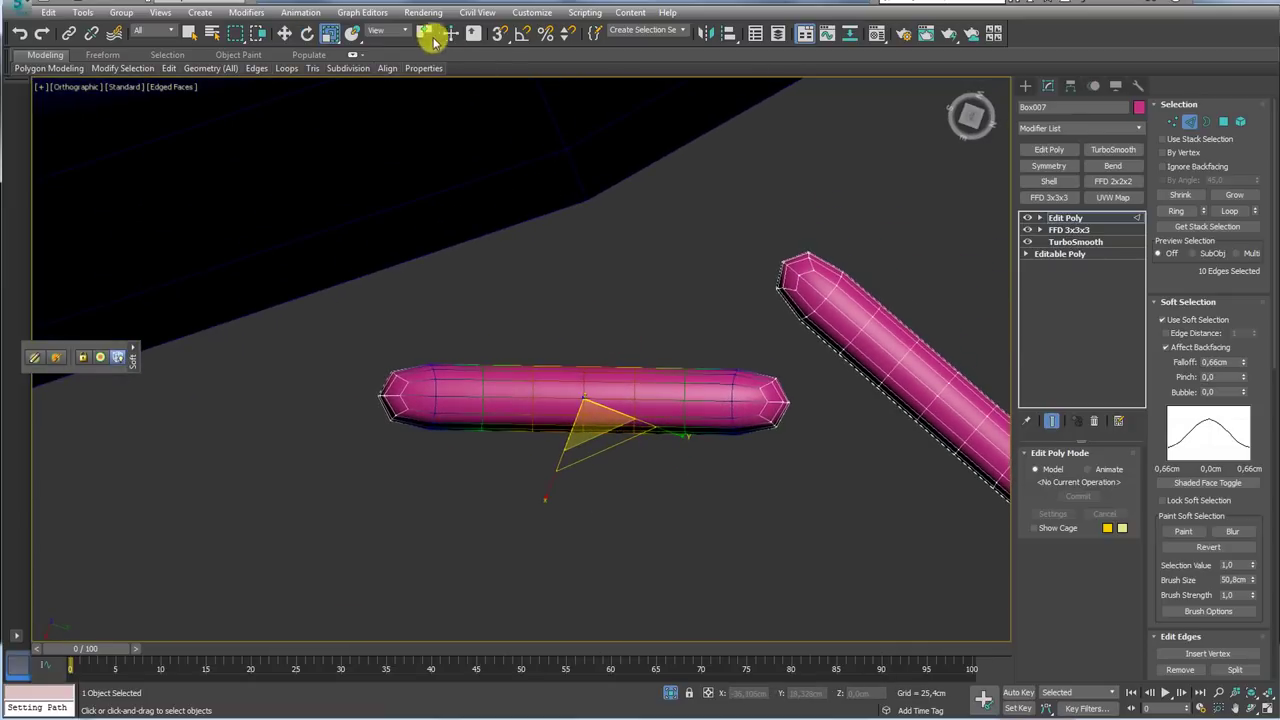
{"action": "left_click", "coordinate": [395, 33]}
{"action": "left_click", "coordinate": [376, 52]}
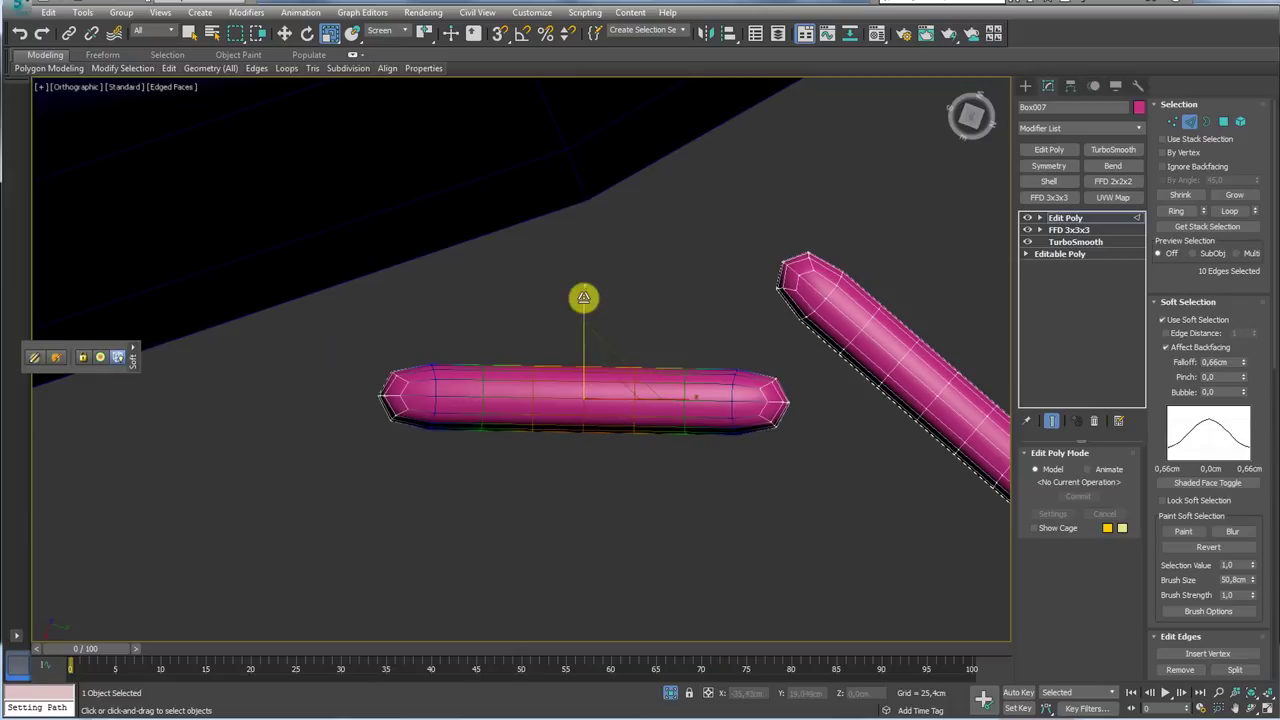
{"action": "left_click_drag", "start_coordinate": [583, 294], "coordinate": [583, 270]}
{"action": "mouse_move", "coordinate": [886, 366]}
{"action": "middle_mouse_down", "text": "alt"}
{"action": "mouse_move", "coordinate": [931, 371]}
{"action": "mouse_move", "coordinate": [935, 357]}
{"action": "mouse_move", "coordinate": [880, 440]}
{"action": "mouse_move", "coordinate": [1068, 438]}
{"action": "middle_mouse_up", "text": "alt"}
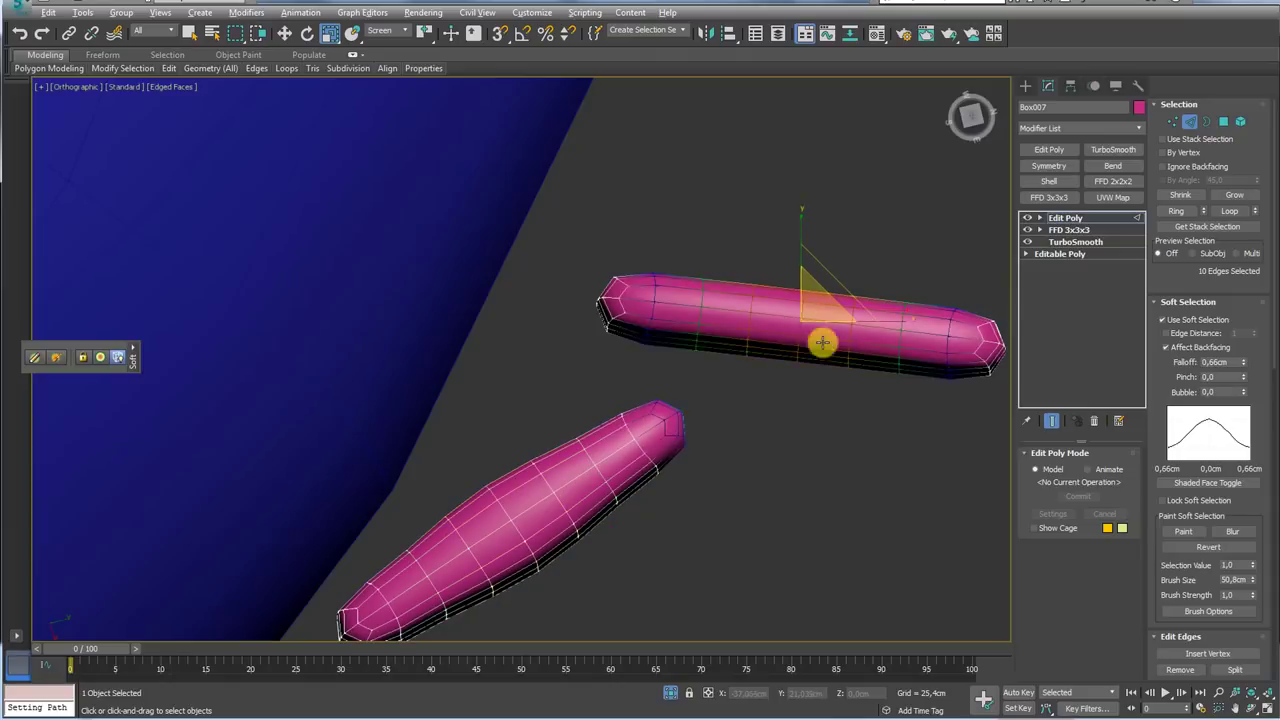
{"action": "middle_click_drag", "start_coordinate": [801, 311], "coordinate": [826, 346], "text": "alt"}
{"action": "left_click_drag", "start_coordinate": [802, 217], "coordinate": [807, 194]}
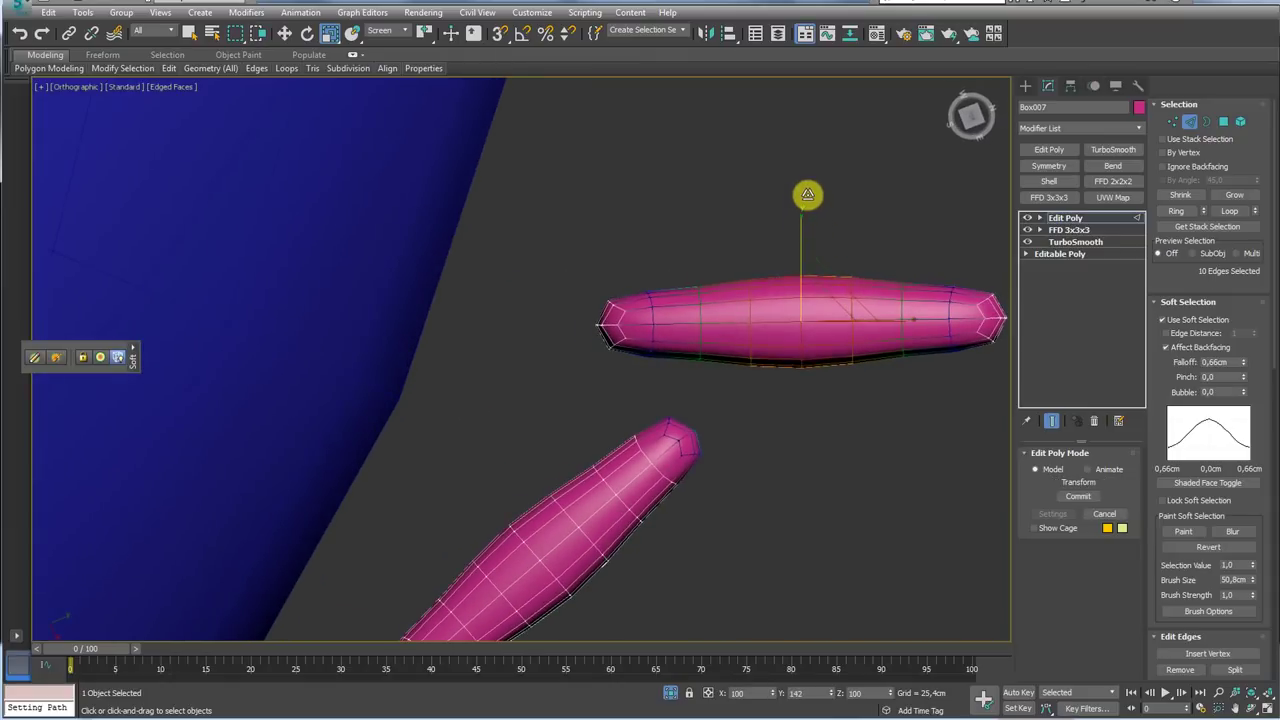
{"action": "left_click", "coordinate": [803, 224]}
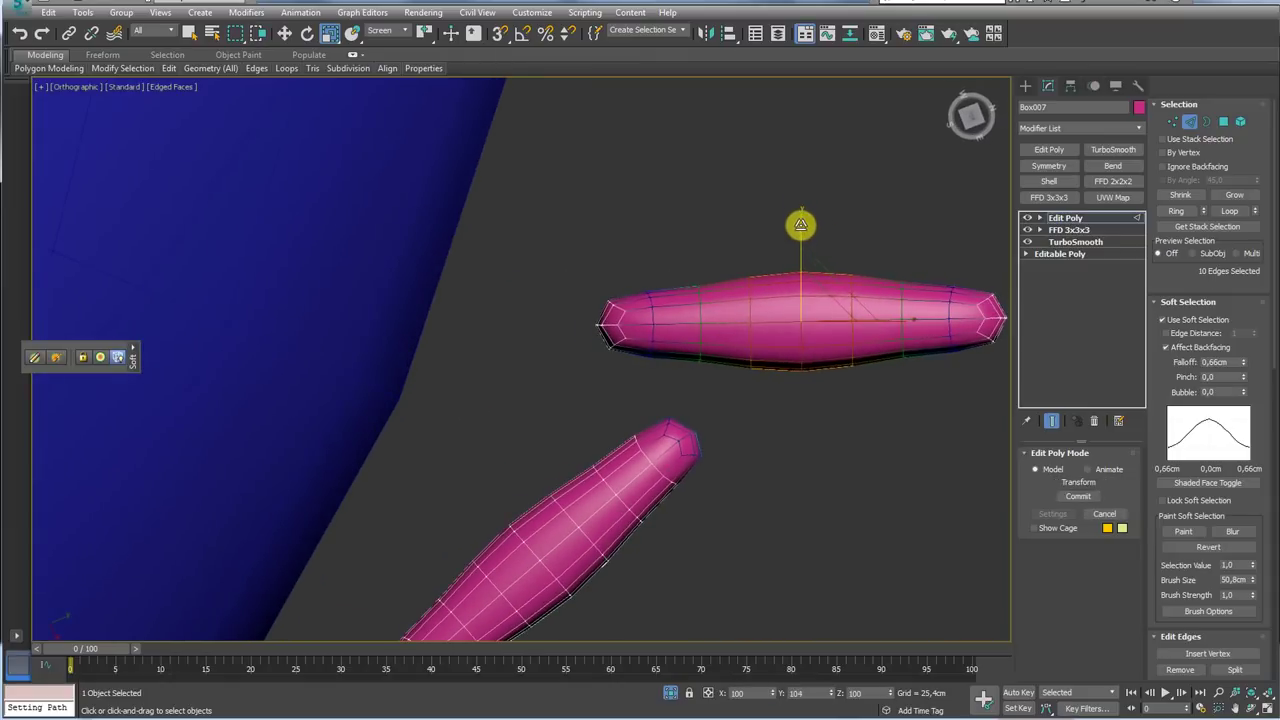
Move the capsule tip vertices with edge-distance soft selection to taper the ends, then disable Soft Selection
{"action": "left_click", "coordinate": [1173, 121]}
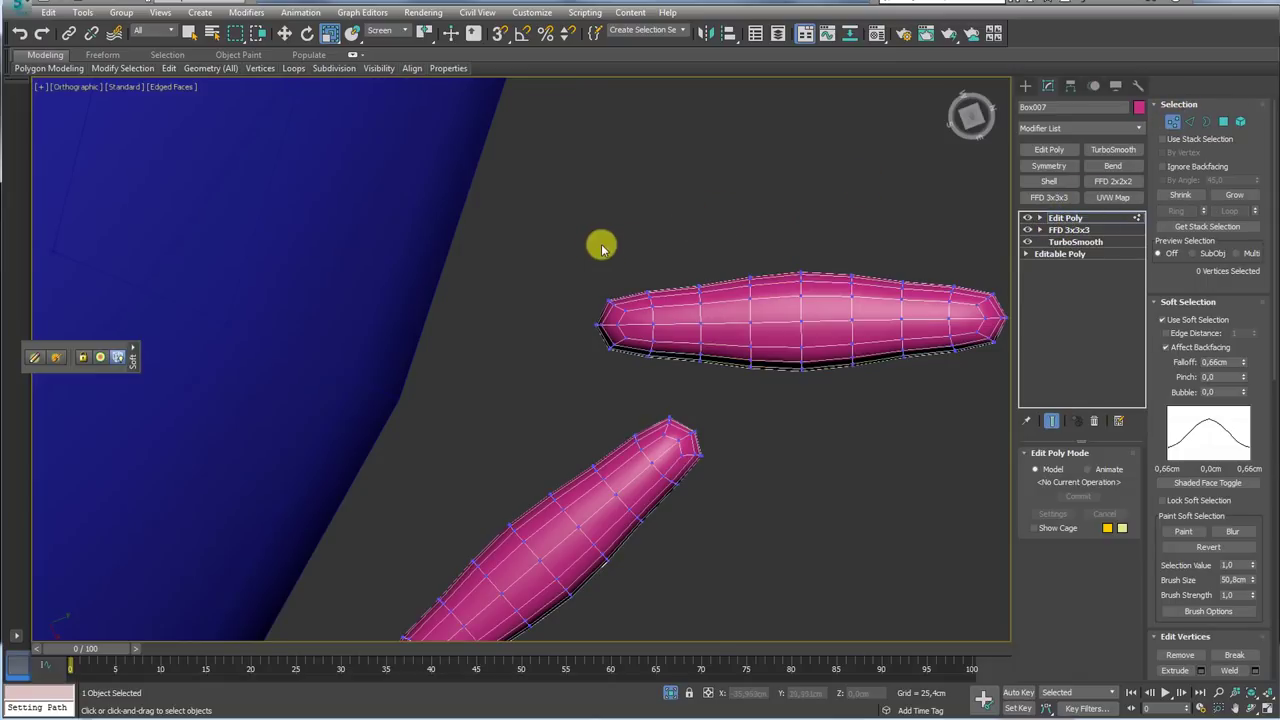
{"action": "left_click_drag", "start_coordinate": [587, 272], "coordinate": [624, 356]}
{"action": "key", "text": "w"}
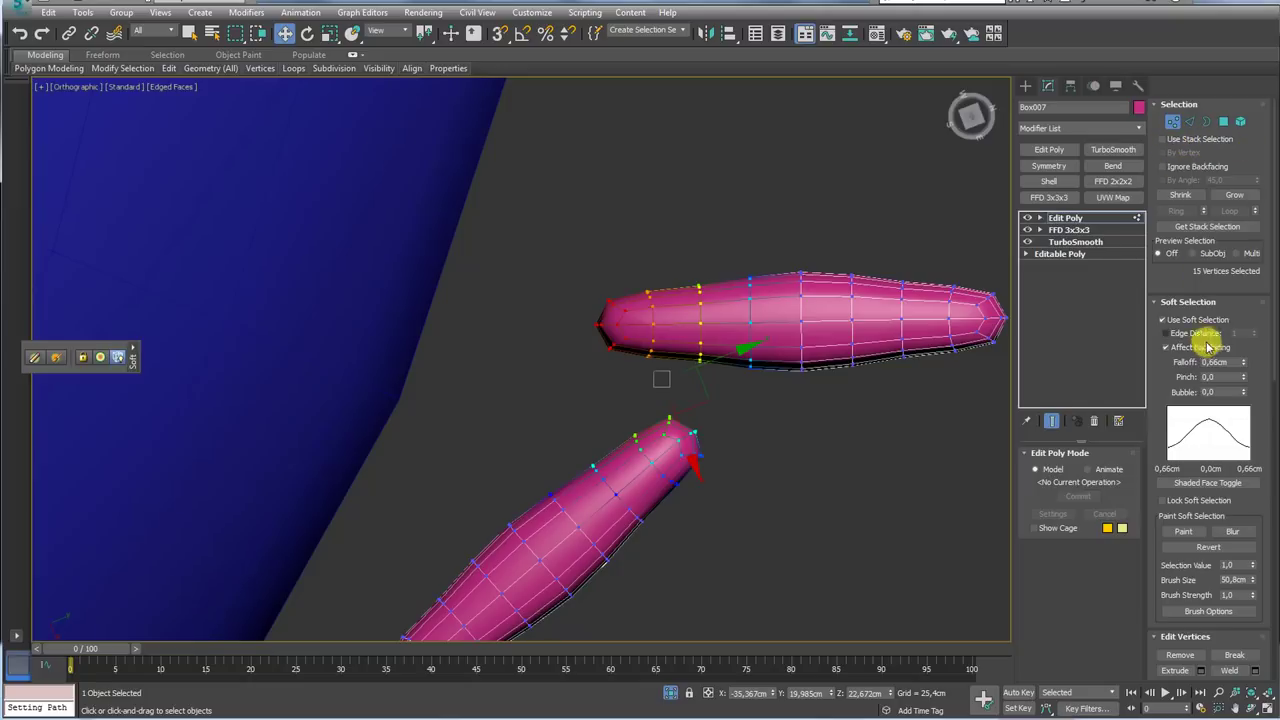
{"action": "scroll", "coordinate": [1167, 276], "scroll_direction": "down", "scroll_amount": 1}
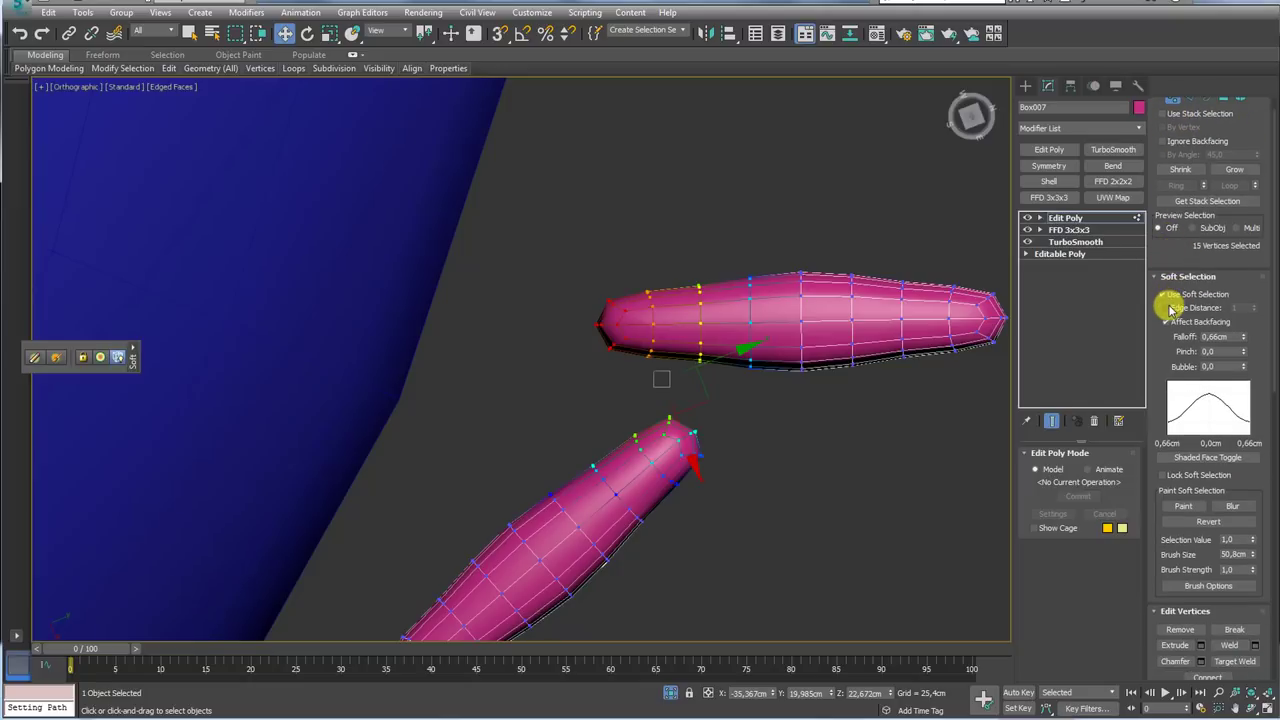
{"action": "left_click", "coordinate": [1165, 307]}
{"action": "mouse_move", "coordinate": [680, 343]}
{"action": "left_mouse_down"}
{"action": "mouse_move", "coordinate": [694, 451]}
{"action": "mouse_move", "coordinate": [681, 491]}
{"action": "left_mouse_up"}
{"action": "left_click", "coordinate": [1068, 232]}
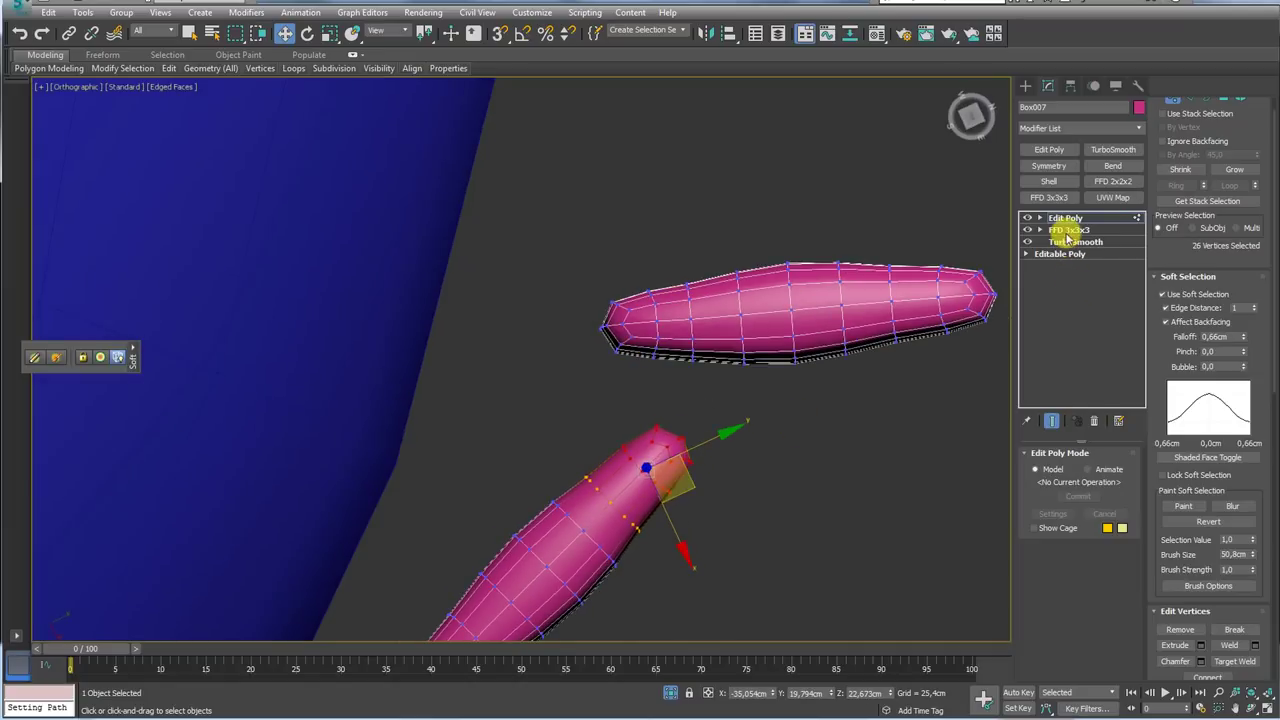
{"action": "left_click", "coordinate": [1166, 295]}
{"action": "left_click", "coordinate": [1062, 218]}
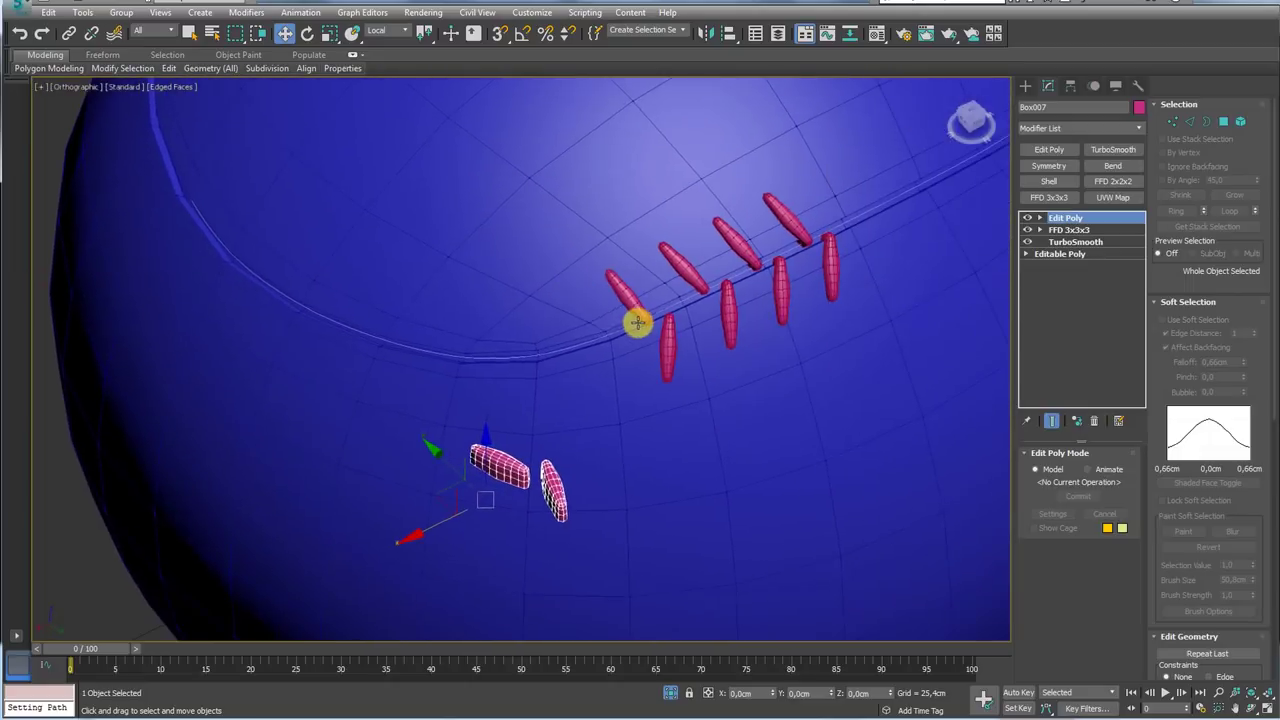
Shift-move a stitch pair along the seam to make one instanced copy
{"action": "scroll", "coordinate": [650, 330], "scroll_direction": "up", "scroll_amount": 3}
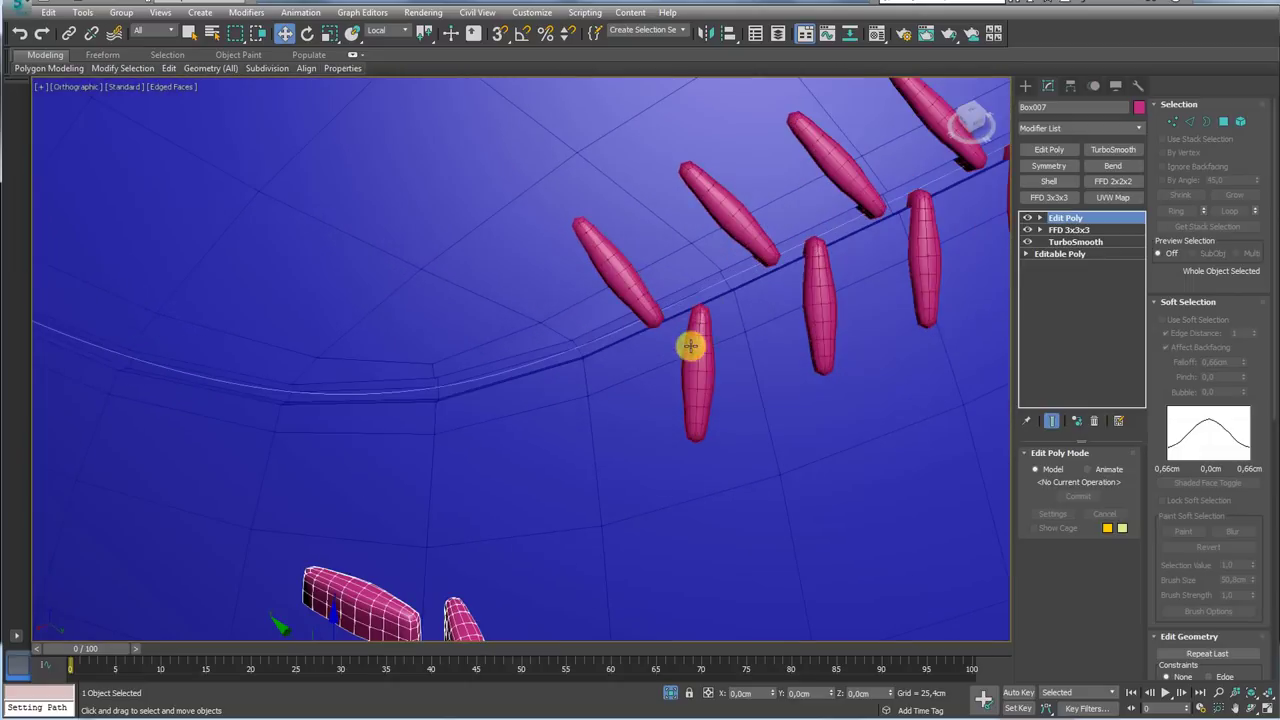
{"action": "left_click", "coordinate": [695, 360]}
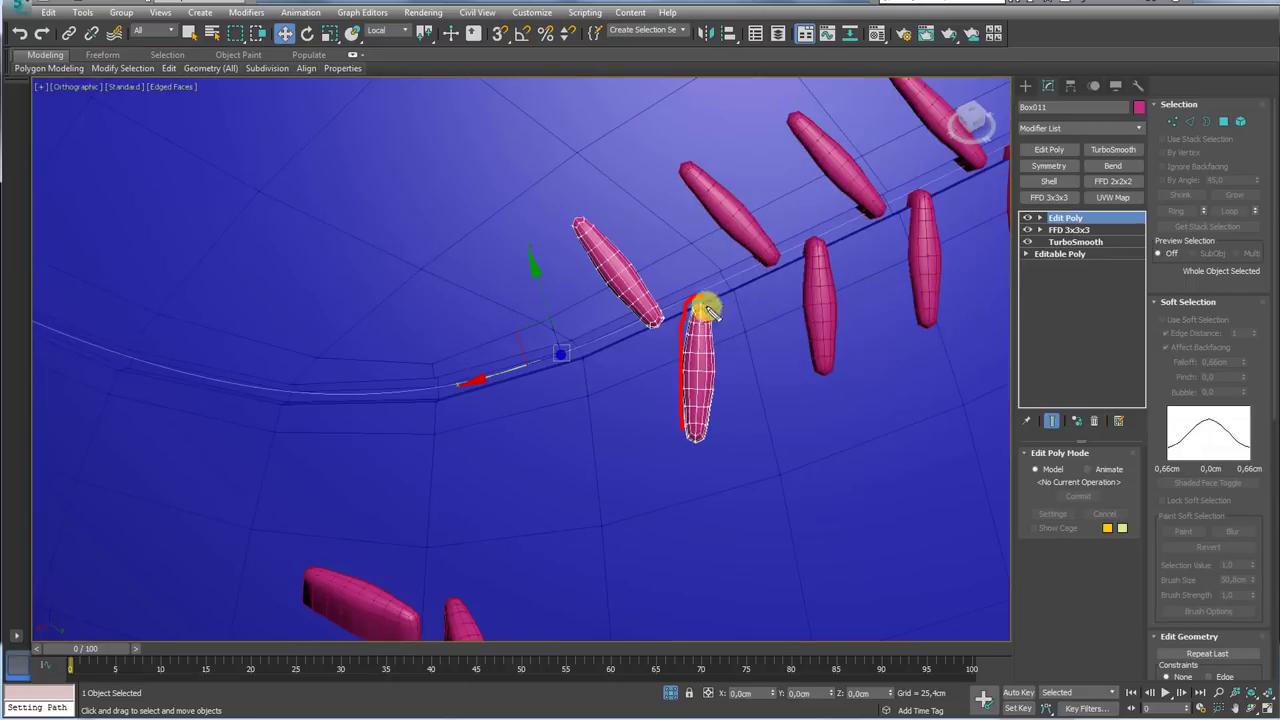
{"action": "middle_click_drag", "start_coordinate": [576, 340], "coordinate": [680, 335]}
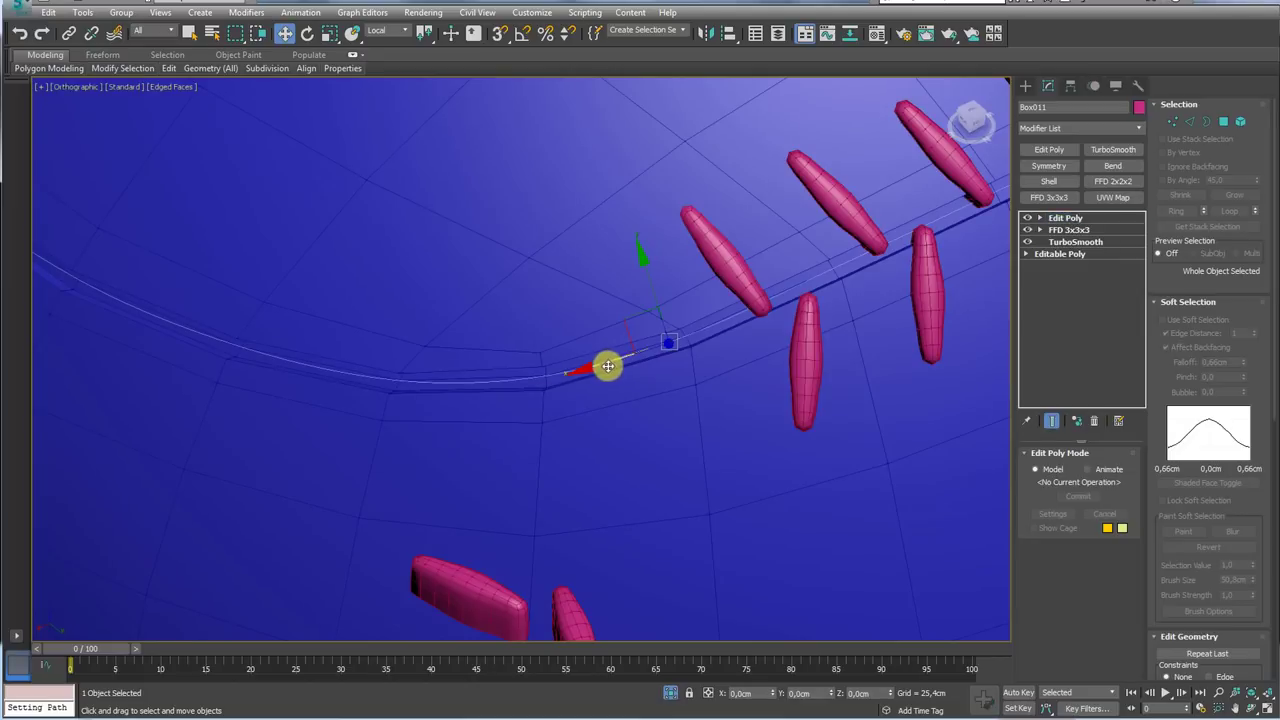
{"action": "left_click_drag", "start_coordinate": [616, 368], "coordinate": [606, 371], "text": "shift"}
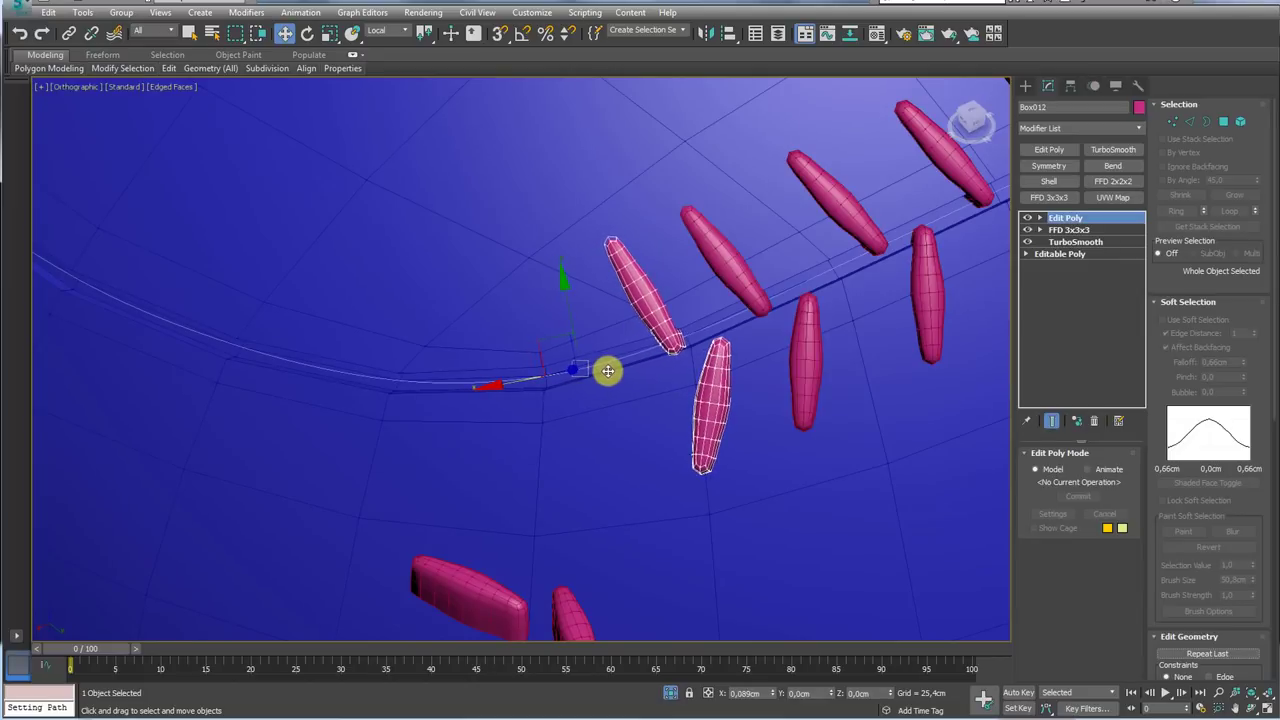
{"action": "left_click_drag", "start_coordinate": [606, 371], "coordinate": [607, 371], "text": "shift"}
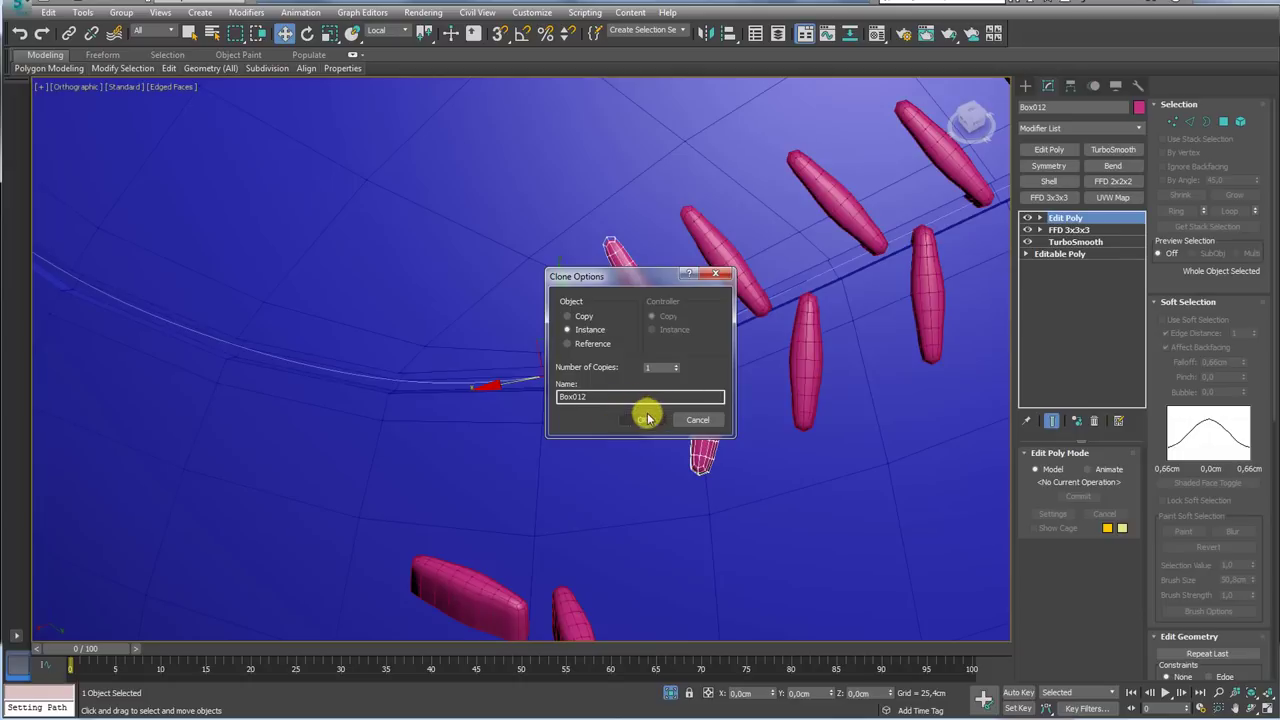
{"action": "left_click", "coordinate": [647, 418]}
Bring the two loose stitch pieces at the bottom of the ball into view and select them
{"action": "mouse_move", "coordinate": [645, 411]}
{"action": "middle_mouse_down"}
{"action": "mouse_move", "coordinate": [686, 374]}
{"action": "mouse_move", "coordinate": [740, 360]}
{"action": "mouse_move", "coordinate": [729, 297]}
{"action": "middle_mouse_up"}
{"action": "scroll", "coordinate": [714, 317], "scroll_direction": "up", "scroll_amount": 2}
{"action": "scroll", "coordinate": [726, 371], "scroll_direction": "down", "scroll_amount": 2}
{"action": "middle_click_drag", "start_coordinate": [726, 371], "coordinate": [717, 344]}
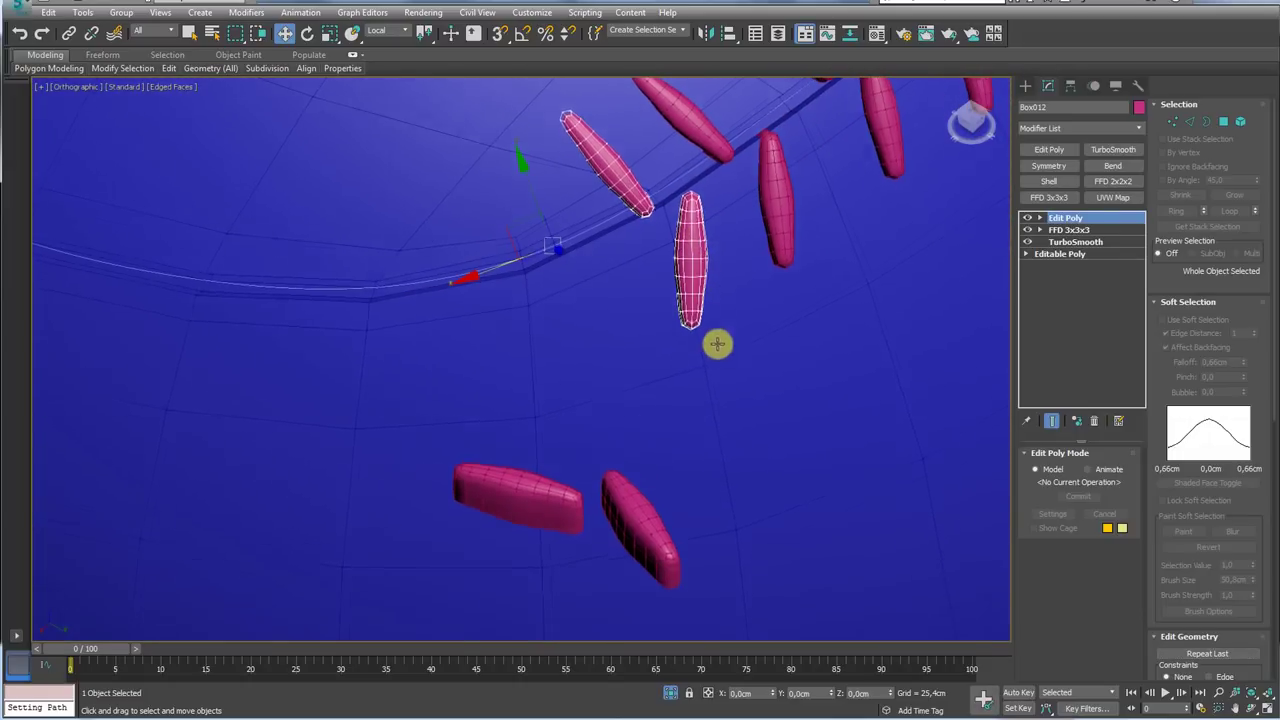
{"action": "left_click", "coordinate": [667, 518]}
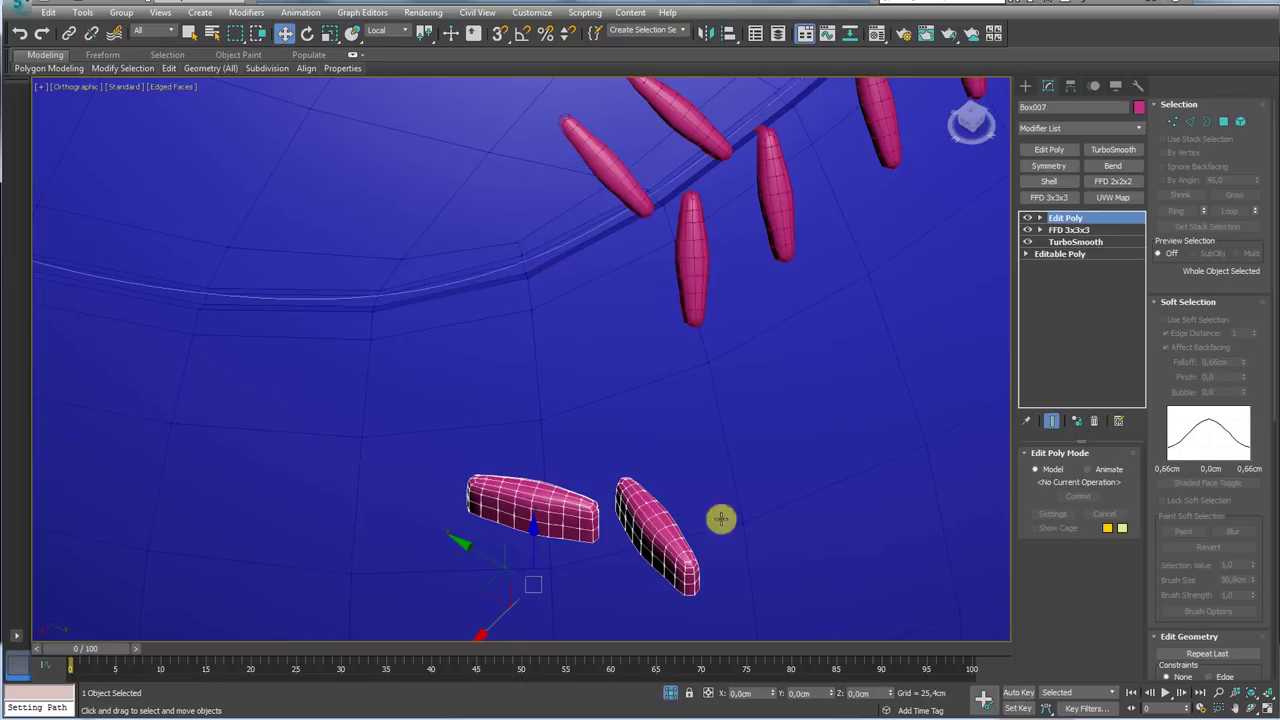
At Element level, select both lower stitch capsules and shift them slightly left in View coordinates
{"action": "left_click", "coordinate": [1240, 121]}
{"action": "left_click", "coordinate": [530, 505]}
{"action": "left_click", "coordinate": [689, 503], "text": "ctrl"}
{"action": "middle_click_drag", "start_coordinate": [689, 503], "coordinate": [569, 529], "text": "alt"}
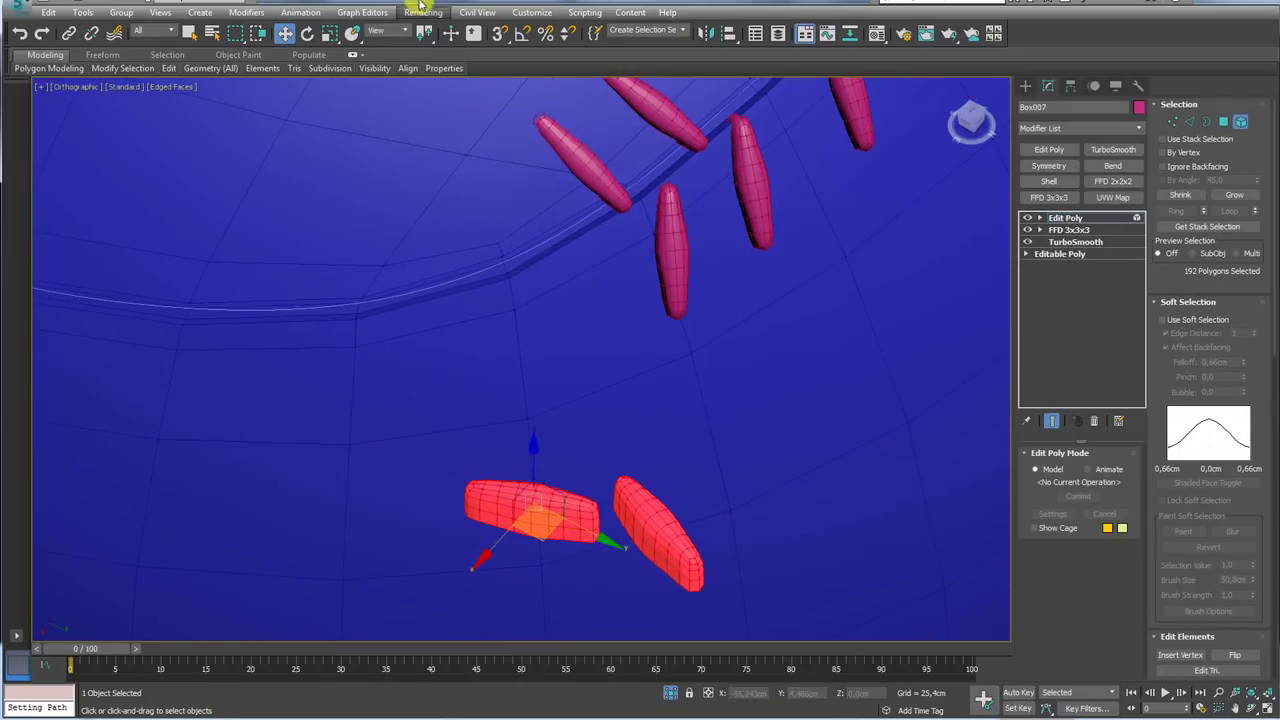
{"action": "left_click", "coordinate": [400, 30]}
{"action": "left_click", "coordinate": [391, 29]}
{"action": "middle_click_drag", "start_coordinate": [612, 436], "coordinate": [615, 440], "text": "alt"}
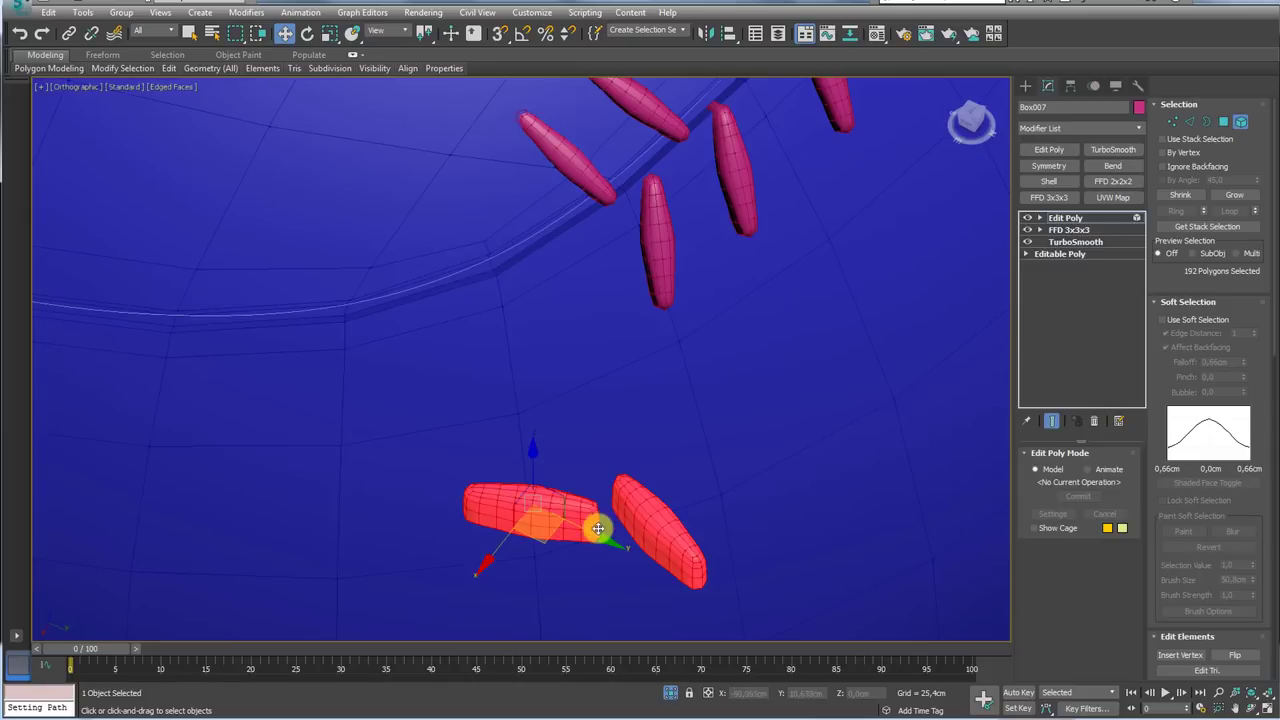
{"action": "left_click_drag", "start_coordinate": [595, 534], "coordinate": [579, 534]}
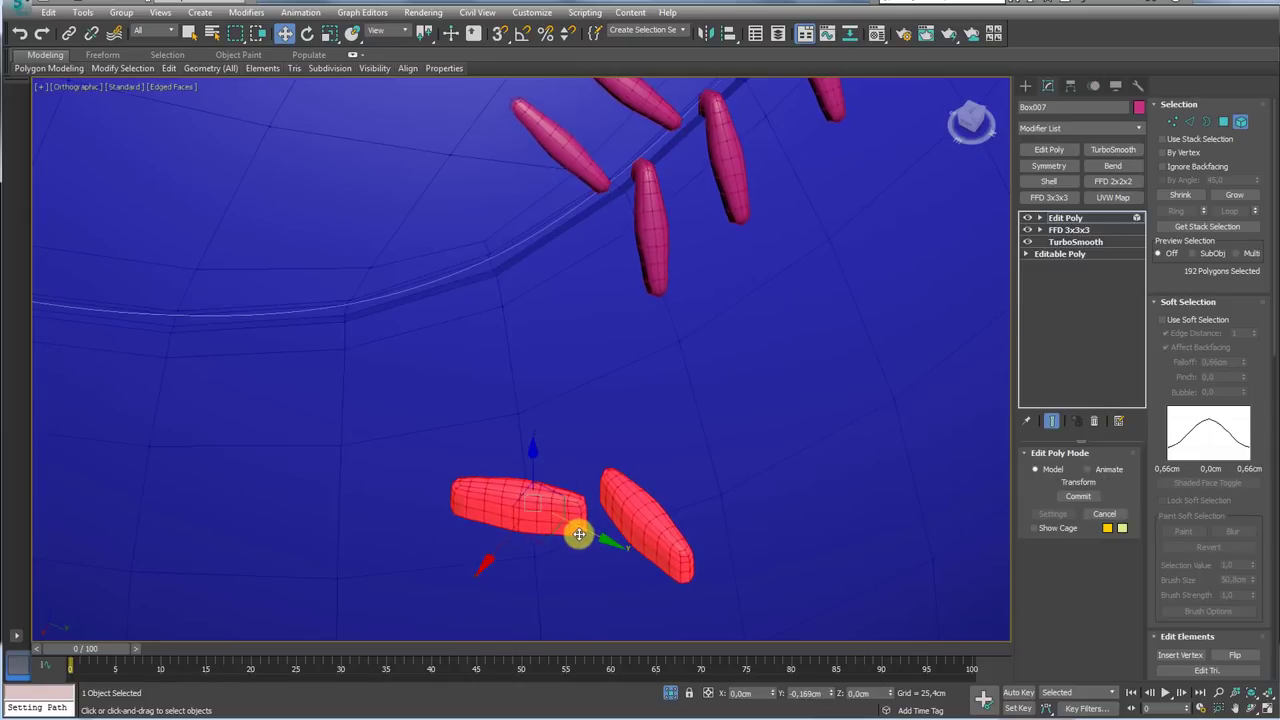
Move the left stitch capsule closer to the right one, then select the right capsule
{"action": "mouse_move", "coordinate": [581, 534]}
{"action": "middle_mouse_down", "text": "alt"}
{"action": "mouse_move", "coordinate": [654, 351]}
{"action": "mouse_move", "coordinate": [677, 354]}
{"action": "mouse_move", "coordinate": [503, 369]}
{"action": "mouse_move", "coordinate": [451, 426]}
{"action": "middle_mouse_up", "text": "alt"}
{"action": "middle_click_drag", "start_coordinate": [426, 509], "coordinate": [529, 525], "text": "alt"}
{"action": "left_click", "coordinate": [478, 523]}
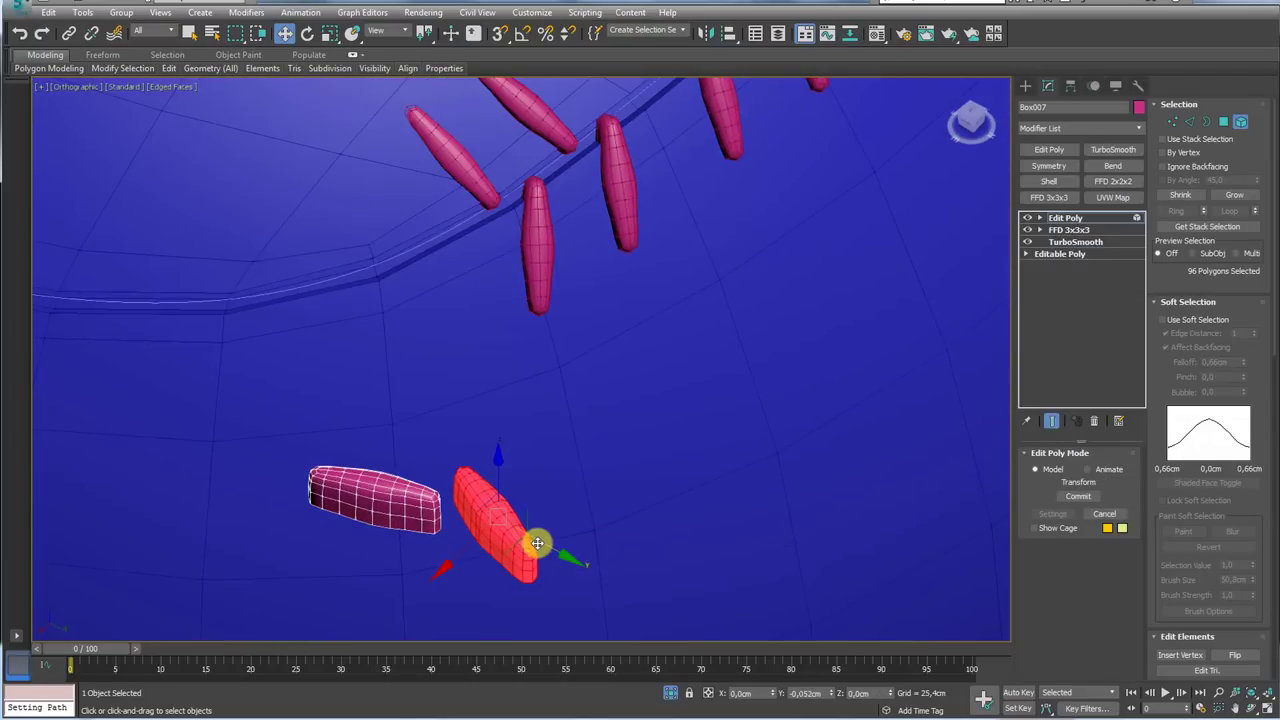
{"action": "left_click", "coordinate": [413, 517]}
{"action": "left_click_drag", "start_coordinate": [440, 527], "coordinate": [445, 530]}
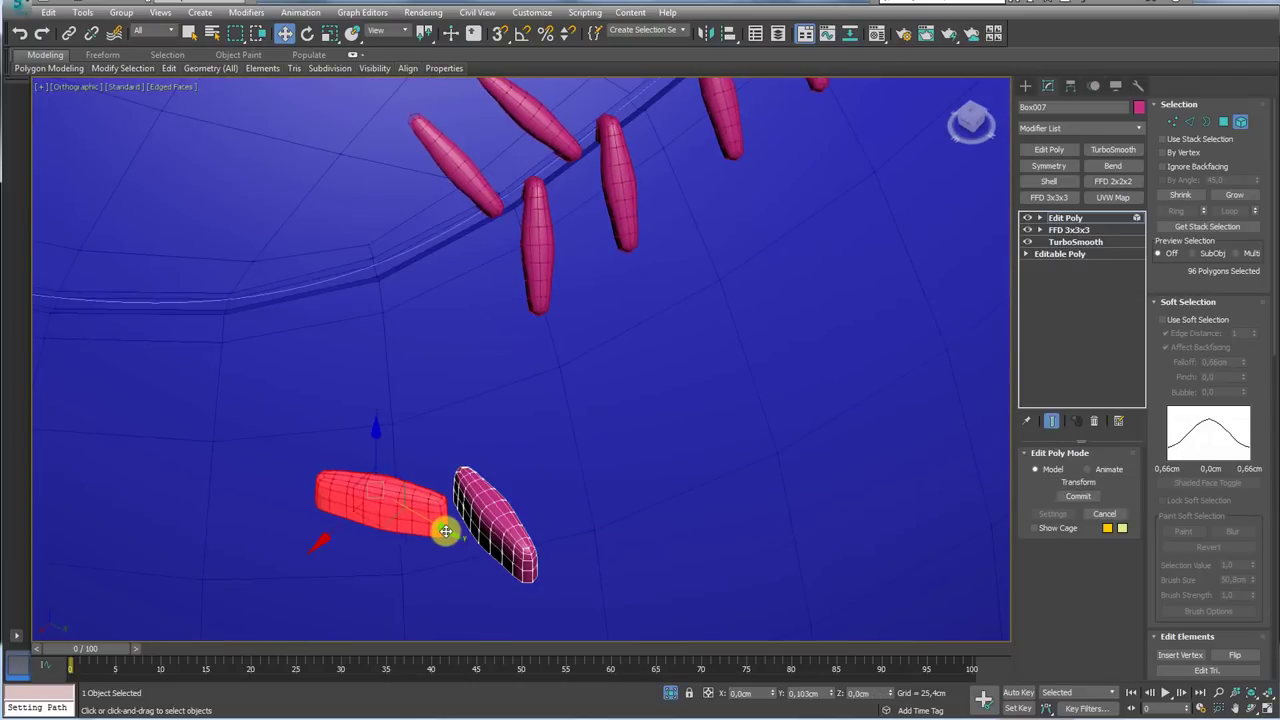
{"action": "mouse_move", "coordinate": [443, 532]}
{"action": "middle_mouse_down", "text": "alt"}
{"action": "mouse_move", "coordinate": [580, 423]}
{"action": "mouse_move", "coordinate": [626, 357]}
{"action": "mouse_move", "coordinate": [586, 334]}
{"action": "mouse_move", "coordinate": [543, 480]}
{"action": "mouse_move", "coordinate": [491, 531]}
{"action": "middle_mouse_up", "text": "alt"}
{"action": "left_click", "coordinate": [486, 566]}
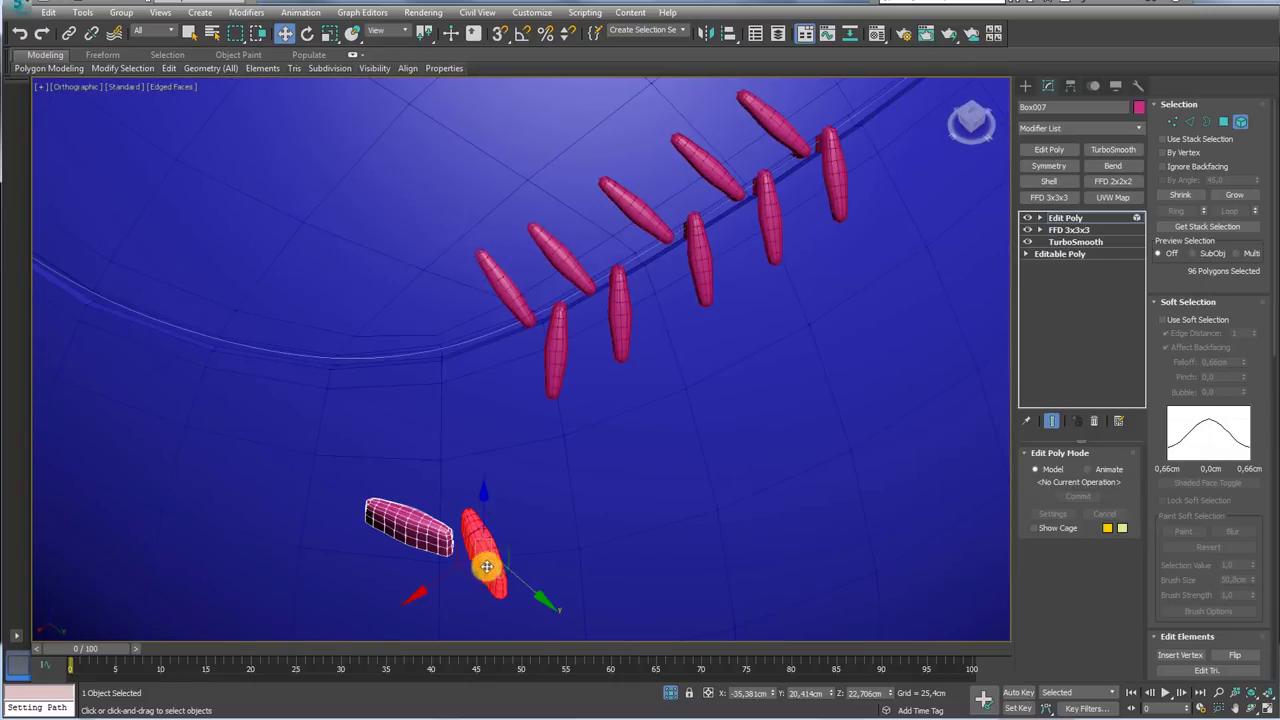
Clone a stitch pair as an instance along the seam and rotate it to a steeper angle
{"action": "left_click", "coordinate": [1050, 220]}
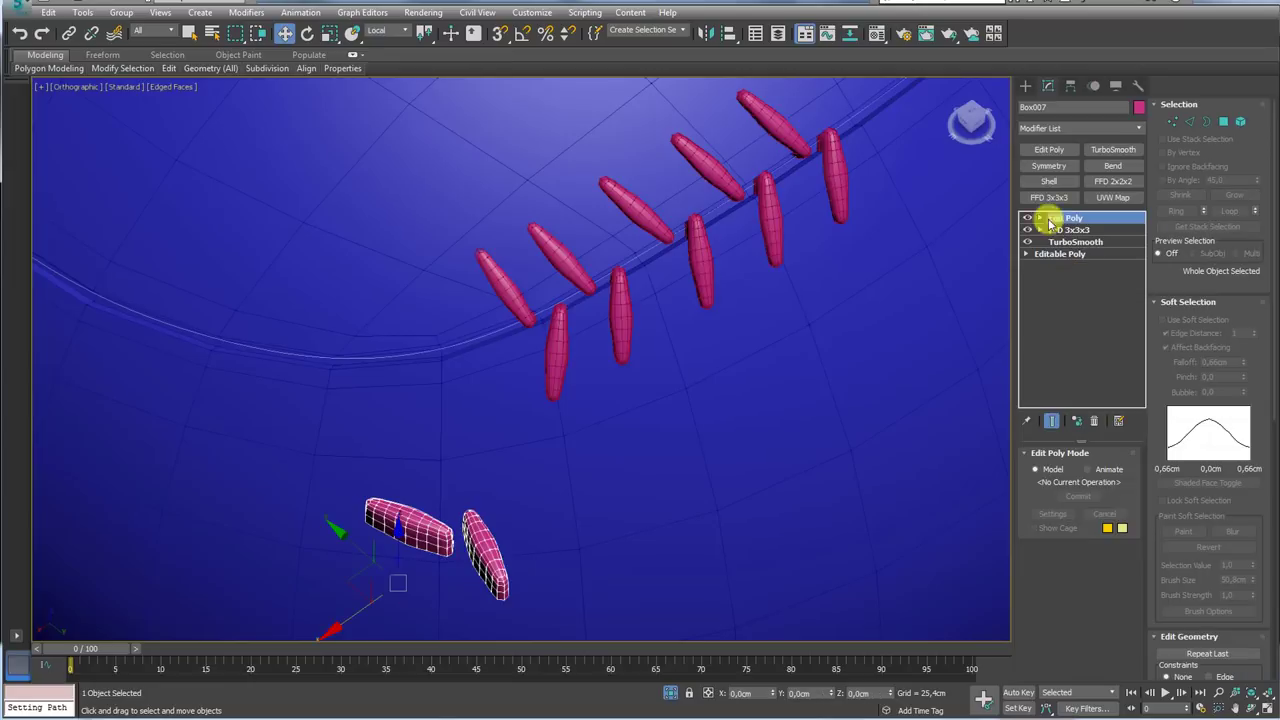
{"action": "left_click", "coordinate": [545, 345]}
{"action": "scroll", "coordinate": [691, 354], "scroll_direction": "up", "scroll_amount": 2}
{"action": "scroll", "coordinate": [635, 347], "scroll_direction": "up", "scroll_amount": 3}
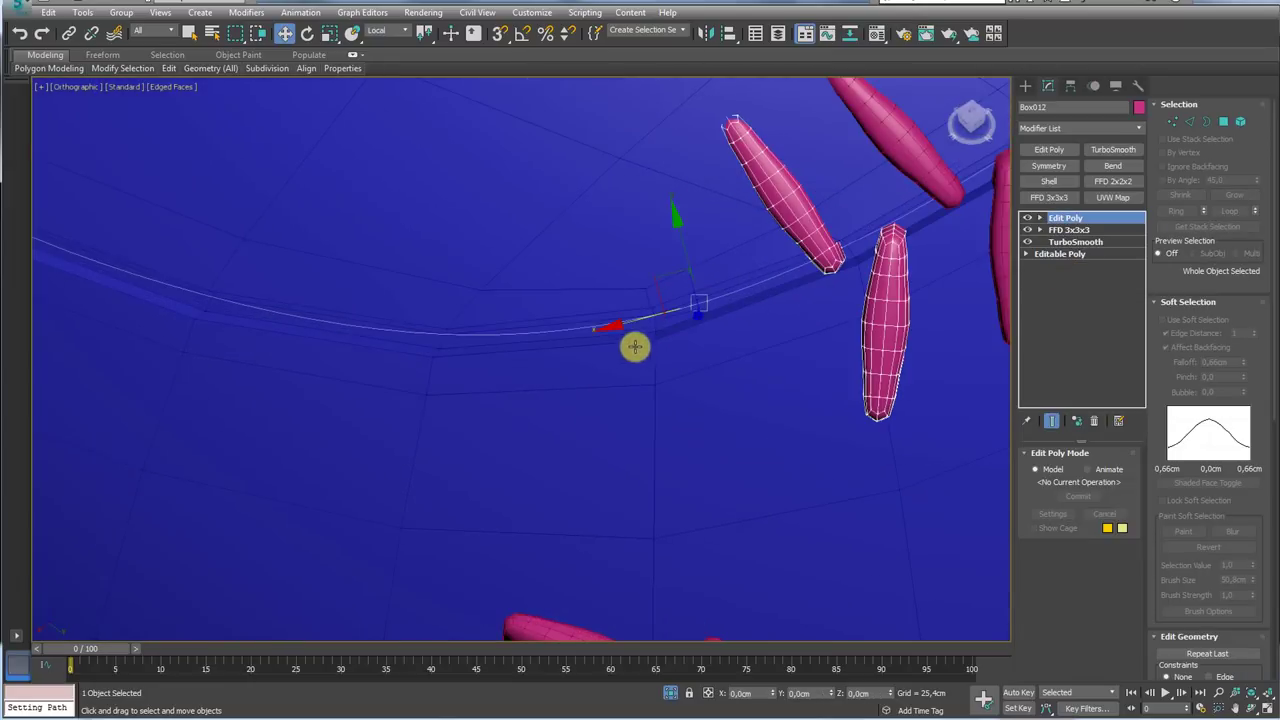
{"action": "left_click_drag", "start_coordinate": [635, 323], "coordinate": [597, 346], "text": "shift"}
{"action": "left_click", "coordinate": [641, 424]}
{"action": "mouse_move", "coordinate": [666, 374]}
{"action": "middle_mouse_down", "text": "alt"}
{"action": "mouse_move", "coordinate": [691, 331]}
{"action": "mouse_move", "coordinate": [731, 326]}
{"action": "mouse_move", "coordinate": [721, 341]}
{"action": "middle_mouse_up", "text": "alt"}
{"action": "key", "text": "e"}
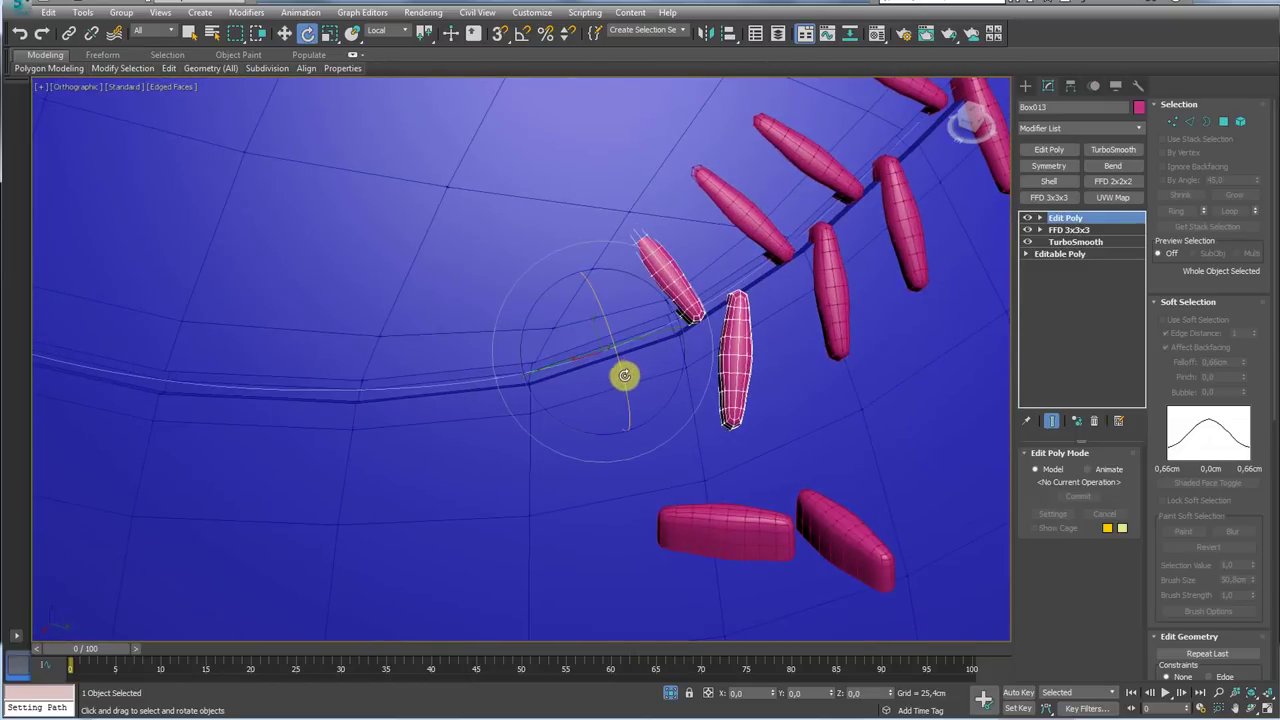
{"action": "left_click_drag", "start_coordinate": [624, 375], "coordinate": [626, 380]}
{"action": "key", "text": "w"}
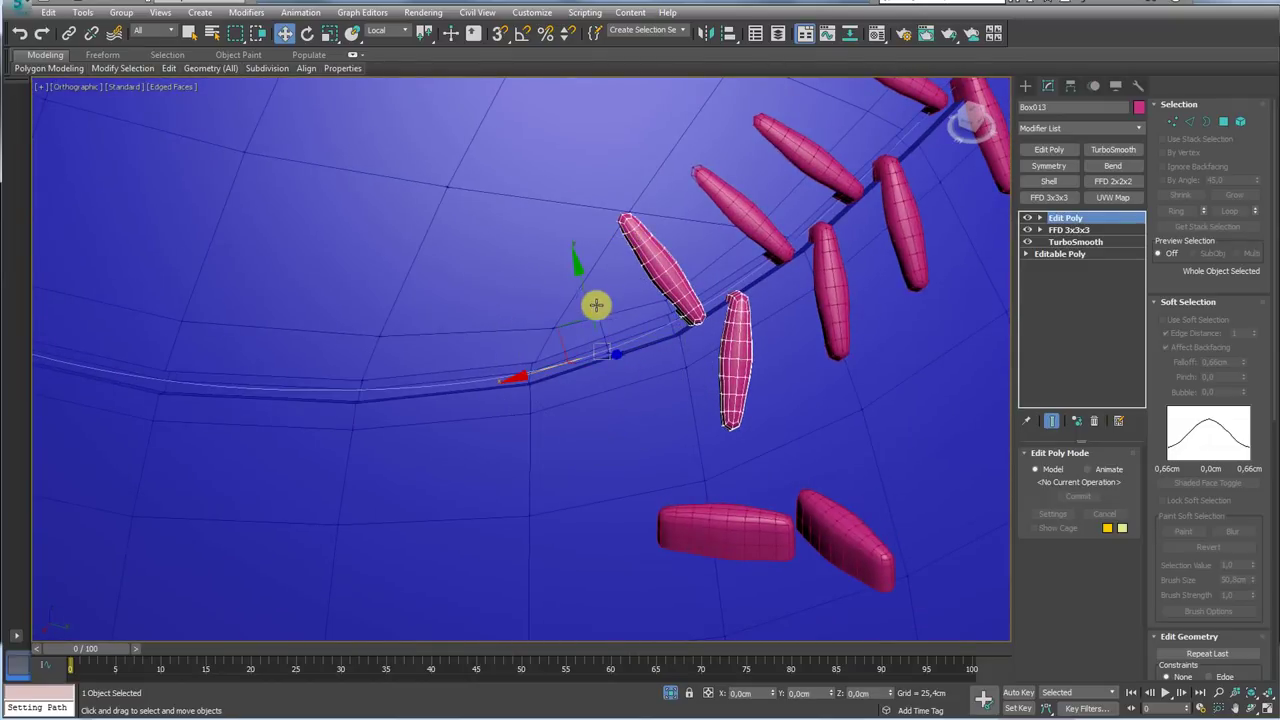
Add several more instanced stitch pairs moving left along the seam
{"action": "middle_click_drag", "start_coordinate": [646, 312], "coordinate": [638, 316], "text": "alt"}
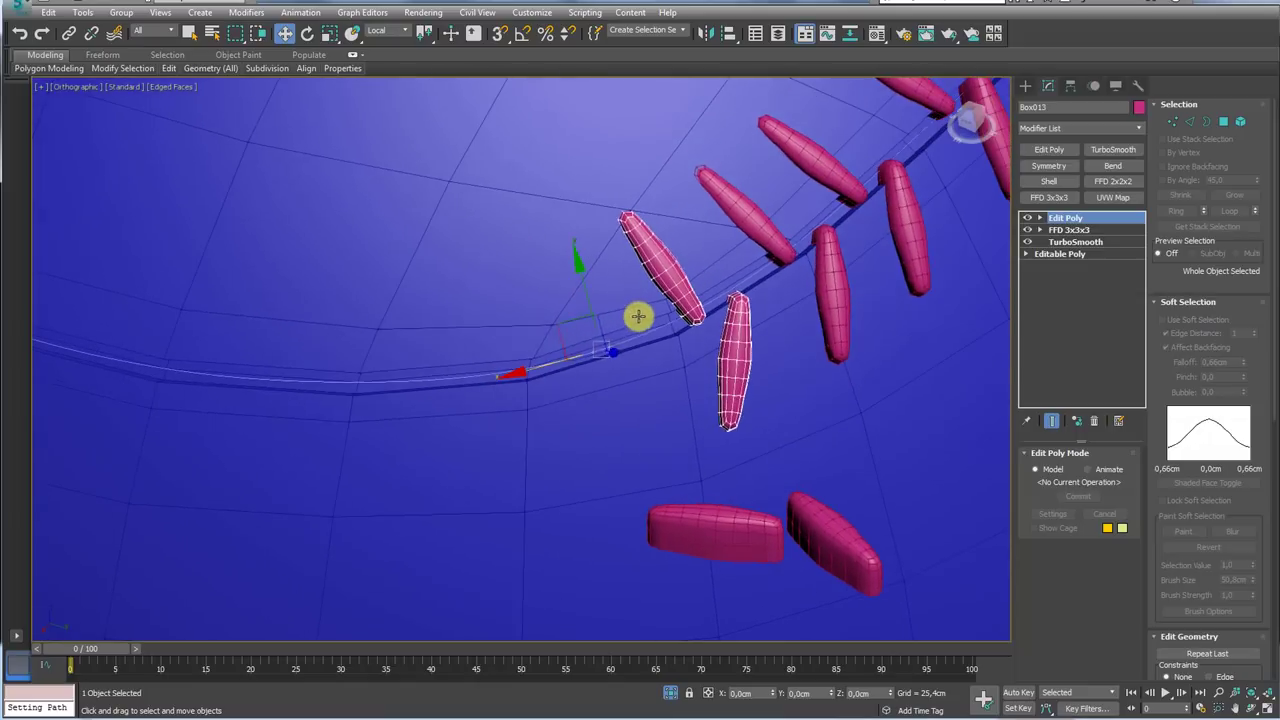
{"action": "left_click_drag", "start_coordinate": [555, 362], "coordinate": [489, 376], "text": "shift"}
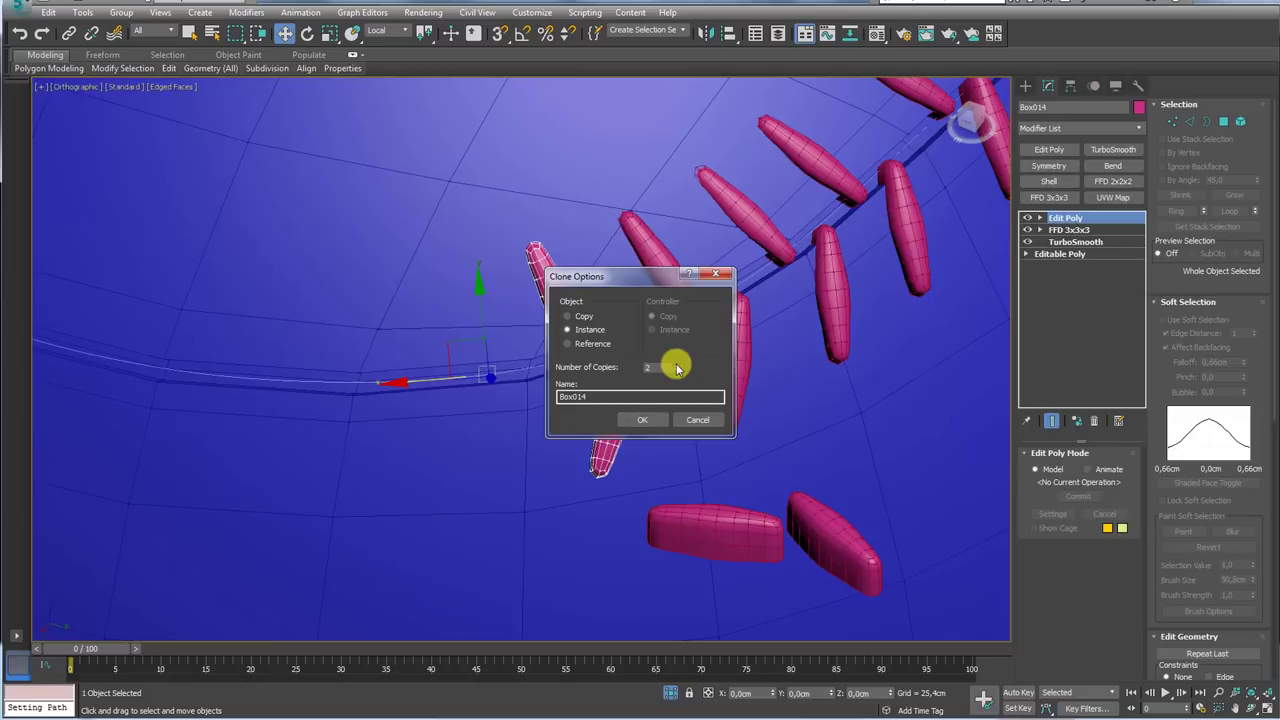
{"action": "left_click", "coordinate": [655, 422]}
{"action": "middle_click_drag", "start_coordinate": [474, 394], "coordinate": [587, 376]}
{"action": "left_click_drag", "start_coordinate": [528, 361], "coordinate": [366, 357], "text": "shift"}
{"action": "left_click", "coordinate": [623, 414]}
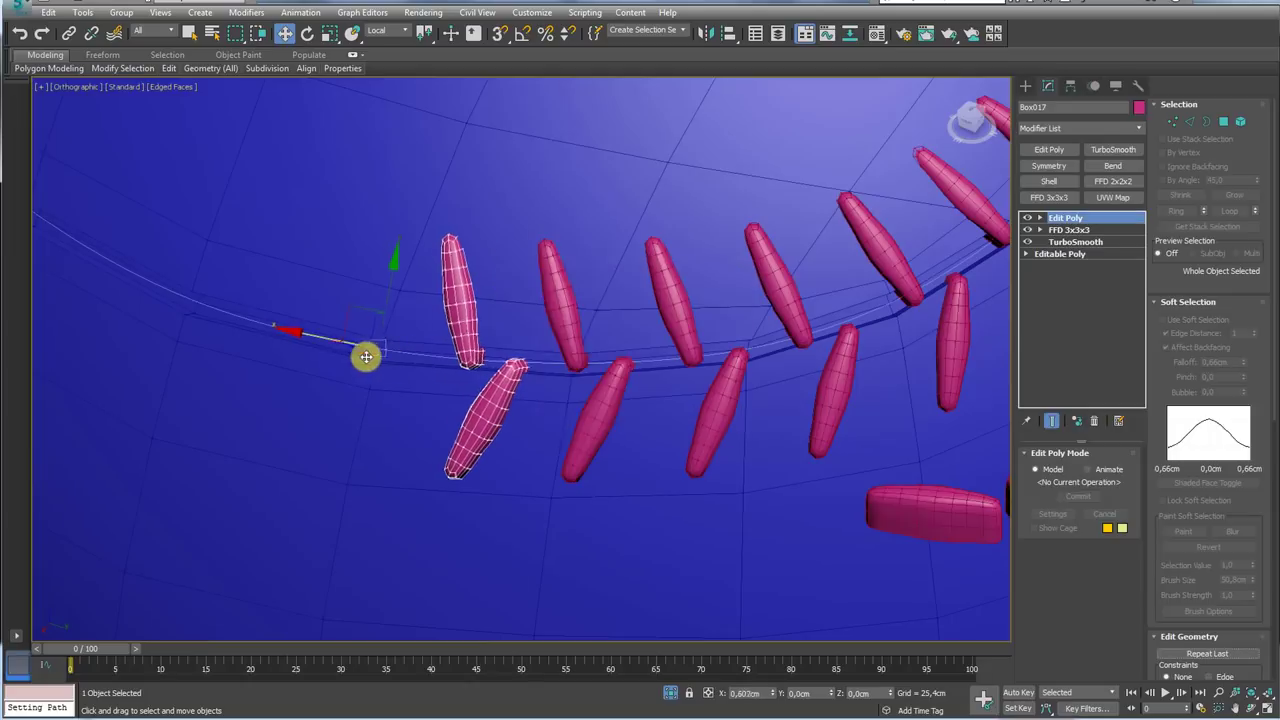
{"action": "key", "text": "Return"}
{"action": "mouse_move", "coordinate": [457, 363]}
{"action": "middle_mouse_down"}
{"action": "mouse_move", "coordinate": [846, 346]}
{"action": "mouse_move", "coordinate": [777, 380]}
{"action": "middle_mouse_up"}
{"action": "left_click_drag", "start_coordinate": [785, 338], "coordinate": [680, 414], "text": "shift"}
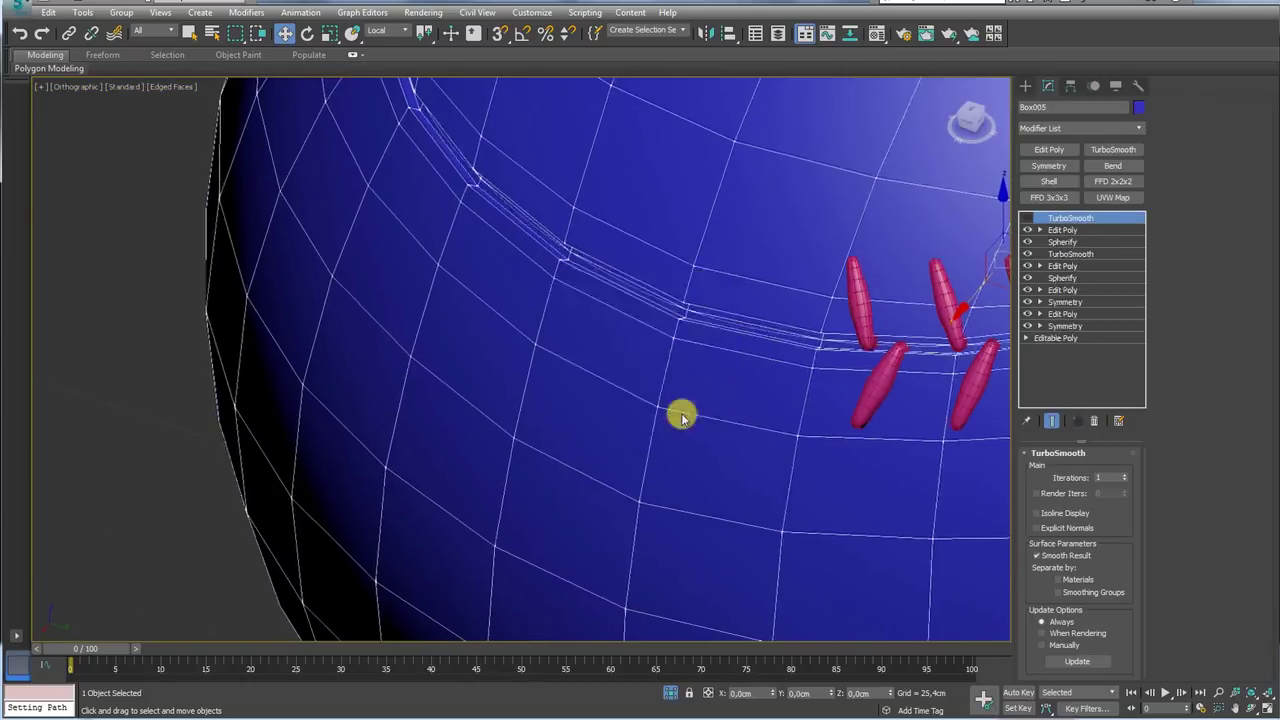
{"action": "key", "text": "Return"}
Keep cloning instanced stitch pairs further along the seam as the view follows it
{"action": "middle_click_drag", "start_coordinate": [689, 297], "coordinate": [668, 350]}
{"action": "left_click_drag", "start_coordinate": [668, 350], "coordinate": [587, 346], "text": "shift"}
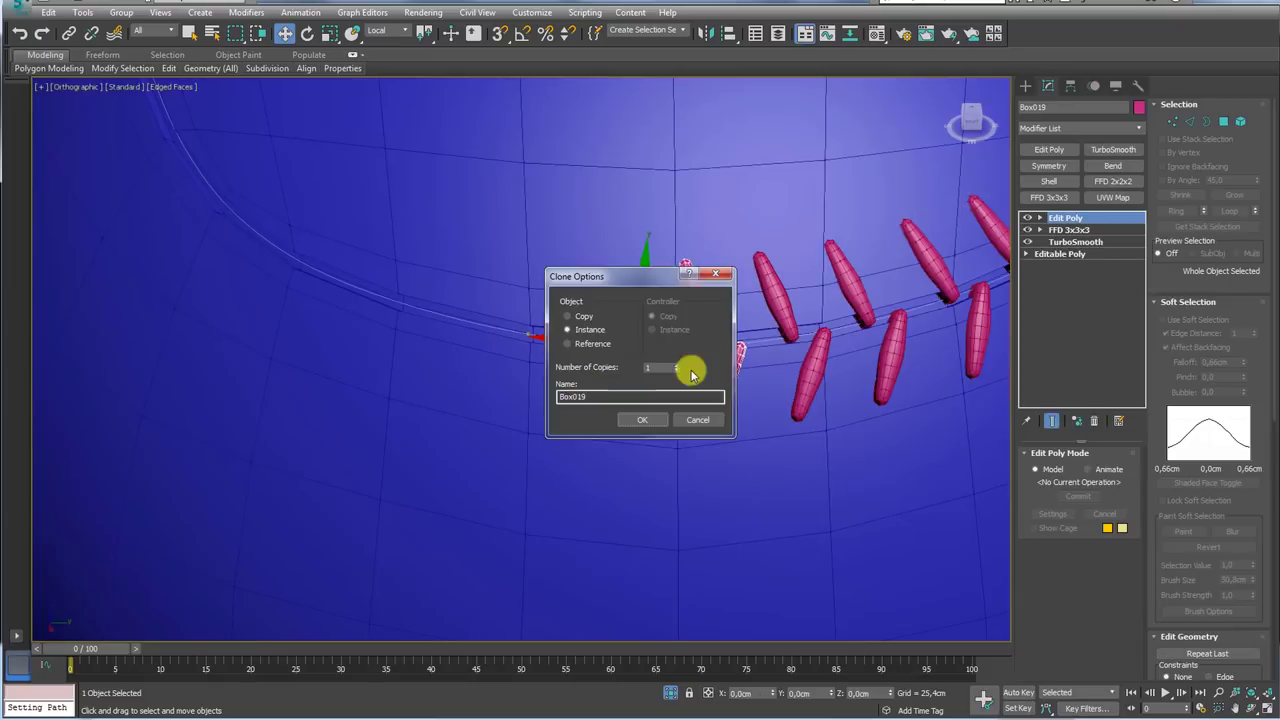
{"action": "key", "text": "Return"}
{"action": "middle_click_drag", "start_coordinate": [437, 314], "coordinate": [411, 340], "text": "alt"}
{"action": "left_click_drag", "start_coordinate": [411, 340], "coordinate": [325, 341], "text": "shift"}
{"action": "key", "text": "Return"}
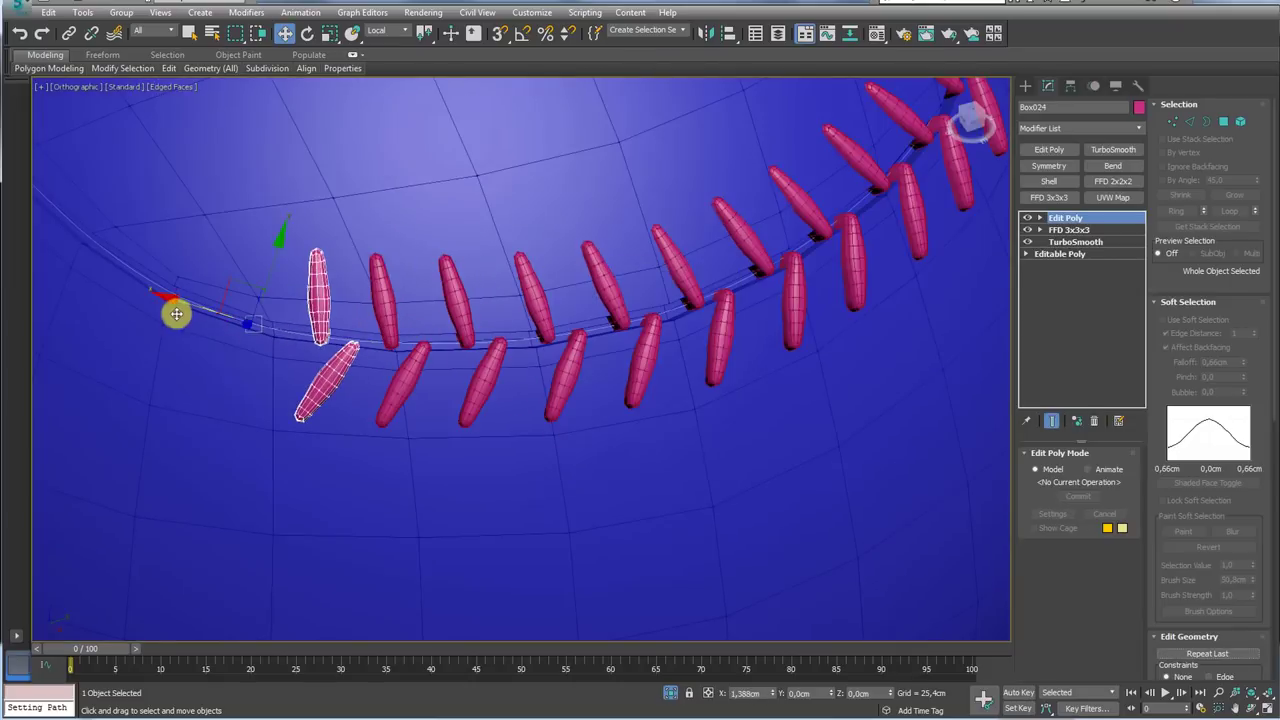
{"action": "middle_click_drag", "start_coordinate": [171, 309], "coordinate": [677, 380], "text": "alt"}
{"action": "left_click_drag", "start_coordinate": [677, 380], "coordinate": [366, 337], "text": "shift"}
{"action": "key", "text": "Return"}
Clone another stitch pair and slide the copies left and right to space them along the seam
{"action": "left_click_drag", "start_coordinate": [327, 286], "coordinate": [310, 274], "text": "shift"}
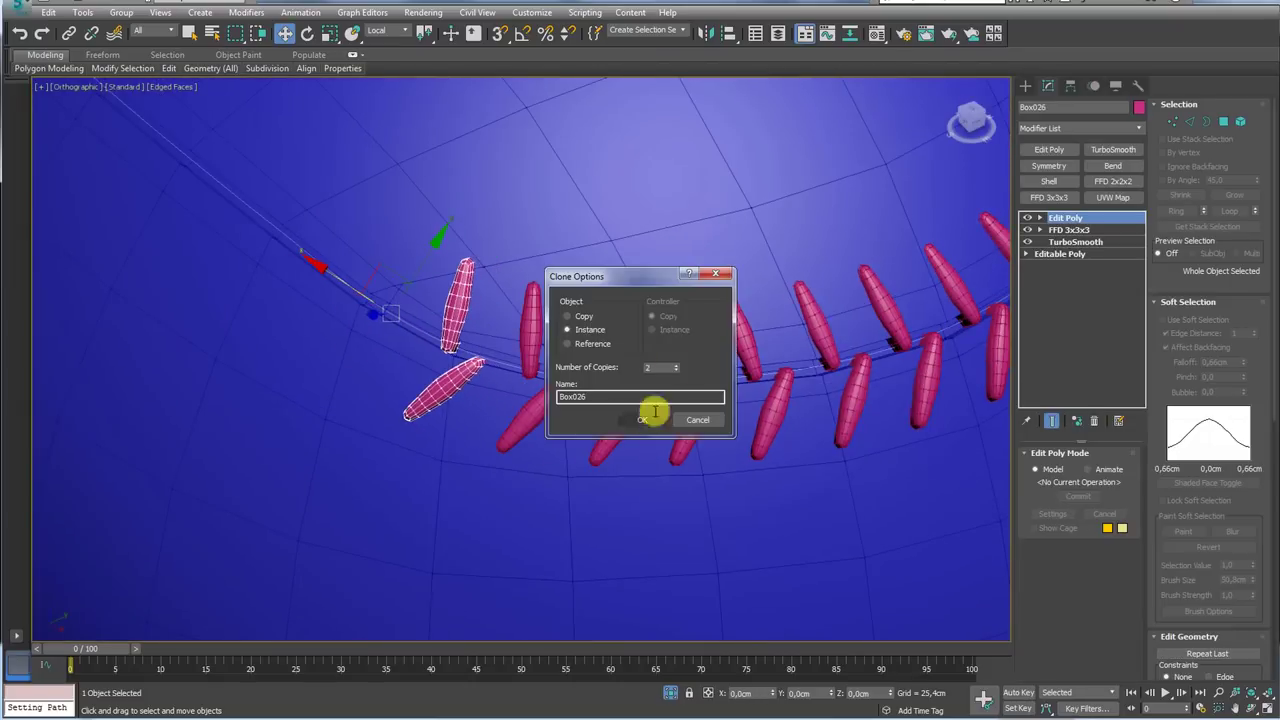
{"action": "left_click", "coordinate": [651, 414]}
{"action": "middle_click_drag", "start_coordinate": [646, 417], "coordinate": [633, 425], "text": "alt"}
{"action": "left_click_drag", "start_coordinate": [632, 425], "coordinate": [613, 412]}
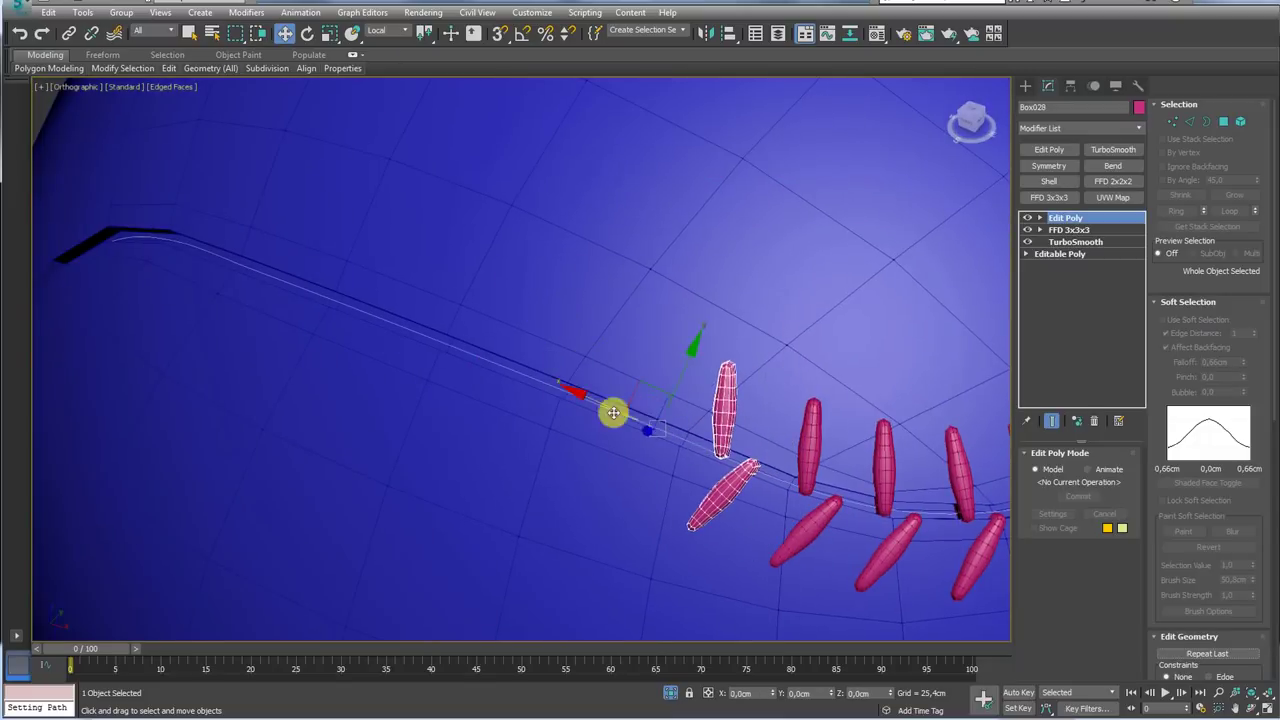
{"action": "mouse_move", "coordinate": [538, 347]}
{"action": "middle_mouse_down", "text": "alt"}
{"action": "mouse_move", "coordinate": [889, 414]}
{"action": "mouse_move", "coordinate": [649, 317]}
{"action": "middle_mouse_up", "text": "alt"}
{"action": "left_click_drag", "start_coordinate": [649, 317], "coordinate": [789, 326]}
{"action": "left_click_drag", "start_coordinate": [483, 379], "coordinate": [908, 286]}
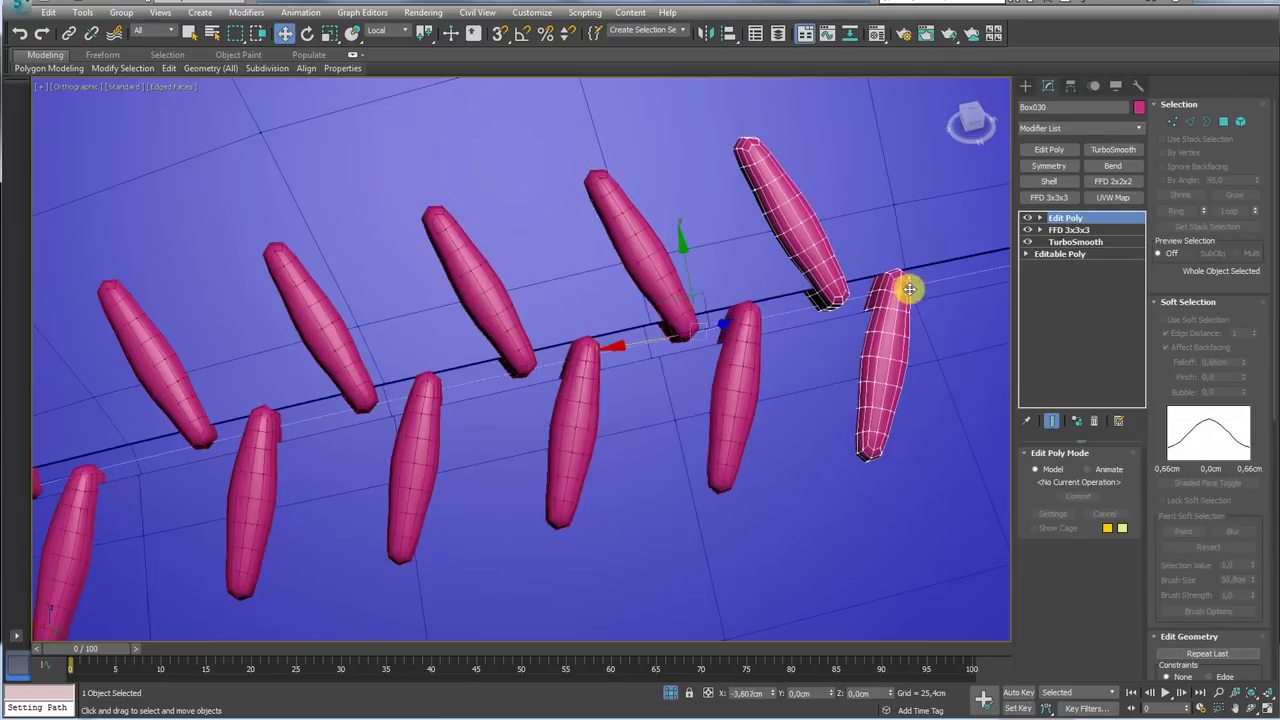
{"action": "mouse_move", "coordinate": [908, 286]}
{"action": "middle_mouse_down", "text": "alt"}
{"action": "mouse_move", "coordinate": [823, 363]}
{"action": "mouse_move", "coordinate": [834, 466]}
{"action": "middle_mouse_up", "text": "alt"}
{"action": "mouse_move", "coordinate": [834, 466]}
{"action": "left_mouse_down", "text": "shift"}
{"action": "mouse_move", "coordinate": [480, 431]}
{"action": "mouse_move", "coordinate": [432, 433]}
{"action": "mouse_move", "coordinate": [440, 440]}
{"action": "left_mouse_up", "text": "shift"}
{"action": "key", "text": "Return"}
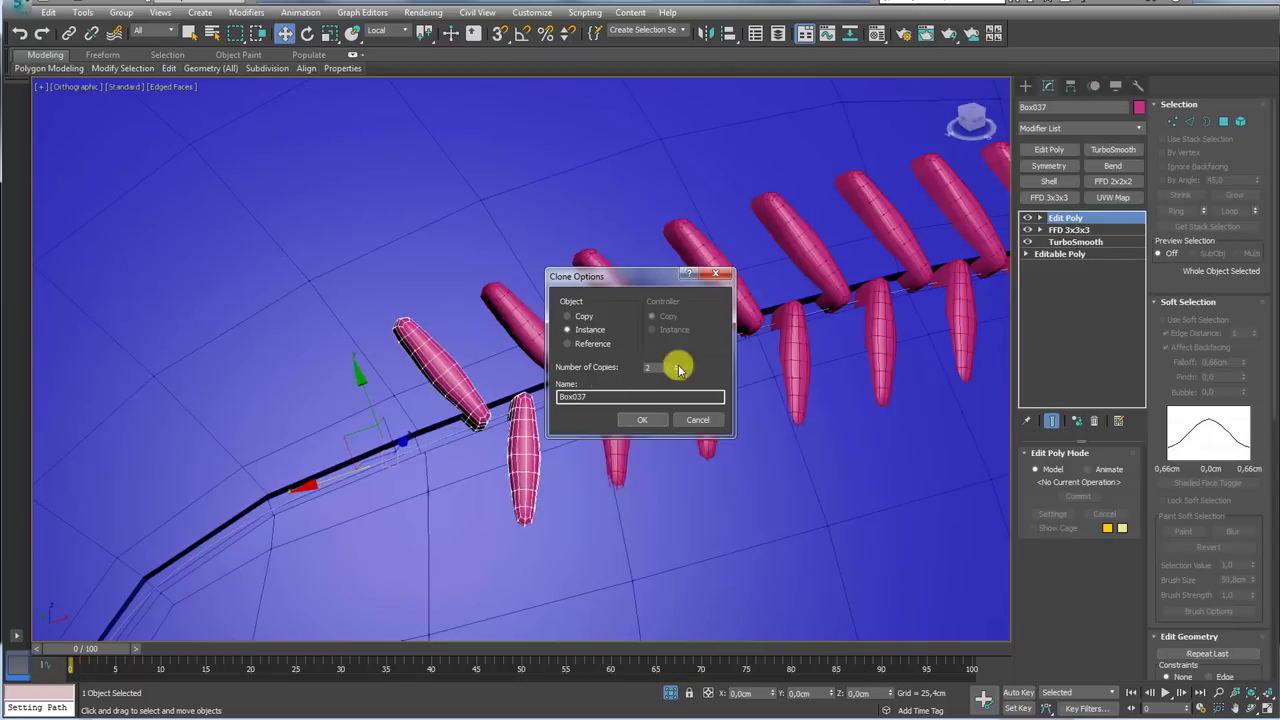
{"action": "key", "text": "Return"}
Rotate the new stitch pairs to follow the curving seam and add another copy along the arc
{"action": "scroll", "coordinate": [343, 466], "scroll_direction": "up", "scroll_amount": 3}
{"action": "left_click_drag", "start_coordinate": [343, 466], "coordinate": [380, 455], "text": "shift"}
{"action": "left_click", "coordinate": [648, 422]}
{"action": "scroll", "coordinate": [523, 386], "scroll_direction": "down", "scroll_amount": 3}
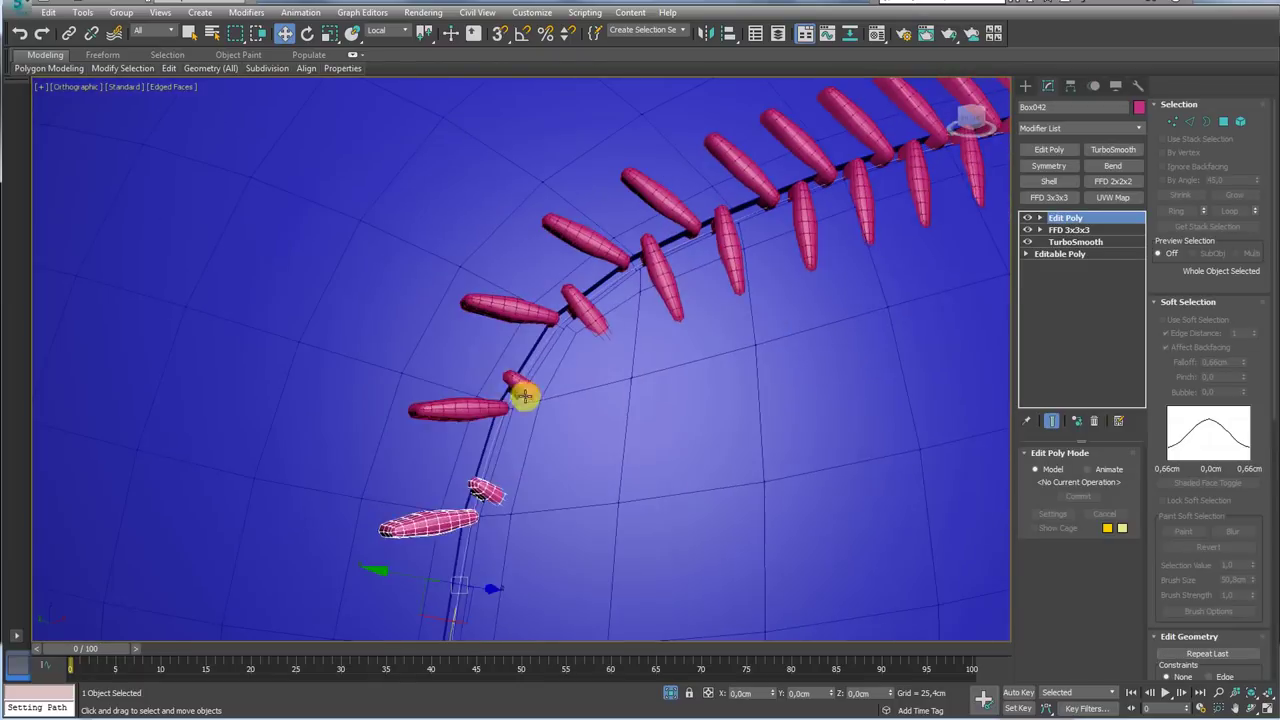
{"action": "key", "text": "e"}
{"action": "mouse_move", "coordinate": [486, 486]}
{"action": "left_mouse_down", "text": "shift"}
{"action": "mouse_move", "coordinate": [566, 400]}
{"action": "mouse_move", "coordinate": [614, 275]}
{"action": "left_mouse_up", "text": "shift"}
{"action": "left_click", "coordinate": [487, 490]}
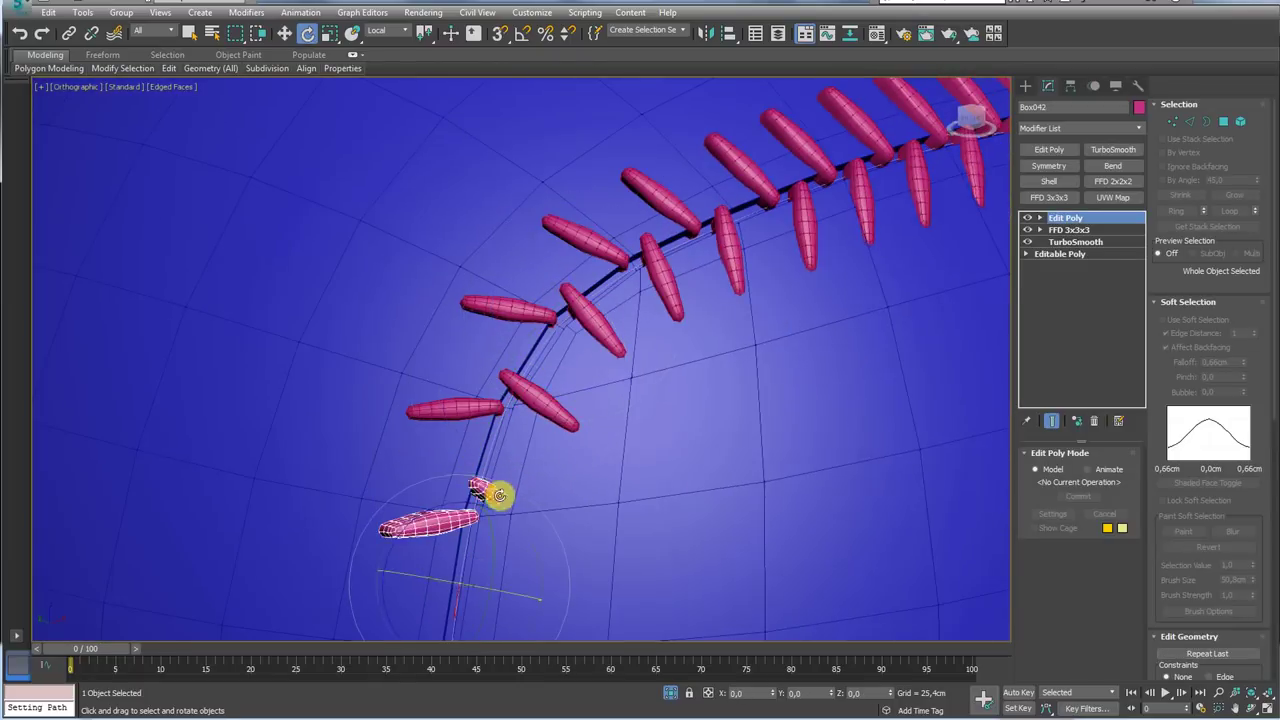
{"action": "left_click_drag", "start_coordinate": [491, 494], "coordinate": [429, 591]}
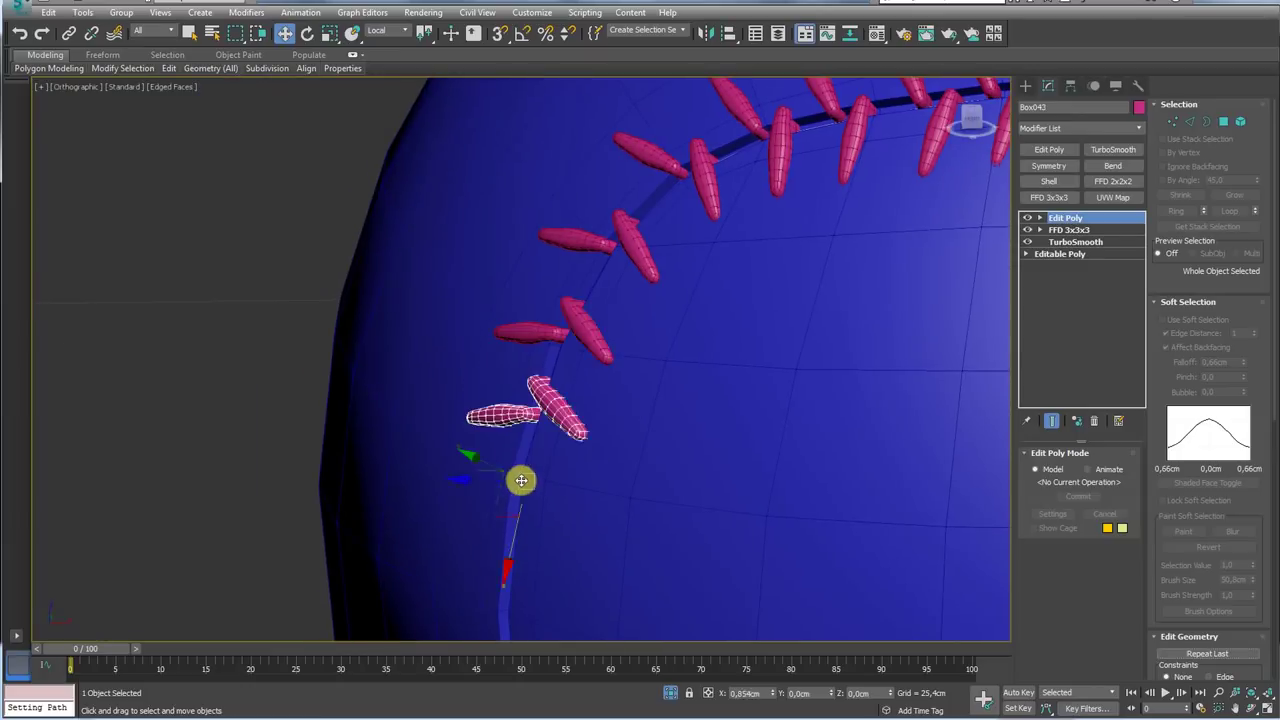
{"action": "left_click_drag", "start_coordinate": [521, 481], "coordinate": [509, 457], "text": "shift"}
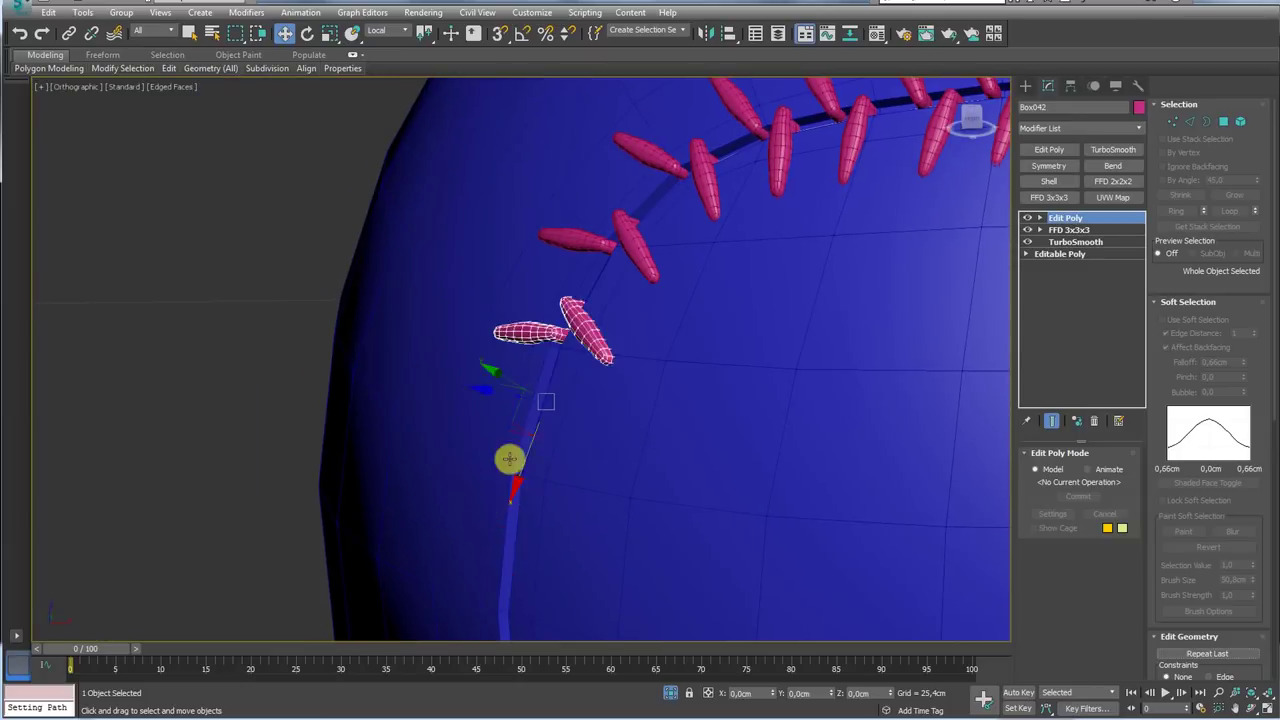
{"action": "key", "text": "Return"}
{"action": "middle_click_drag", "start_coordinate": [563, 523], "coordinate": [533, 417]}
{"action": "mouse_move", "coordinate": [533, 417]}
{"action": "left_mouse_down"}
{"action": "mouse_move", "coordinate": [562, 533]}
{"action": "mouse_move", "coordinate": [543, 491]}
{"action": "left_mouse_up"}
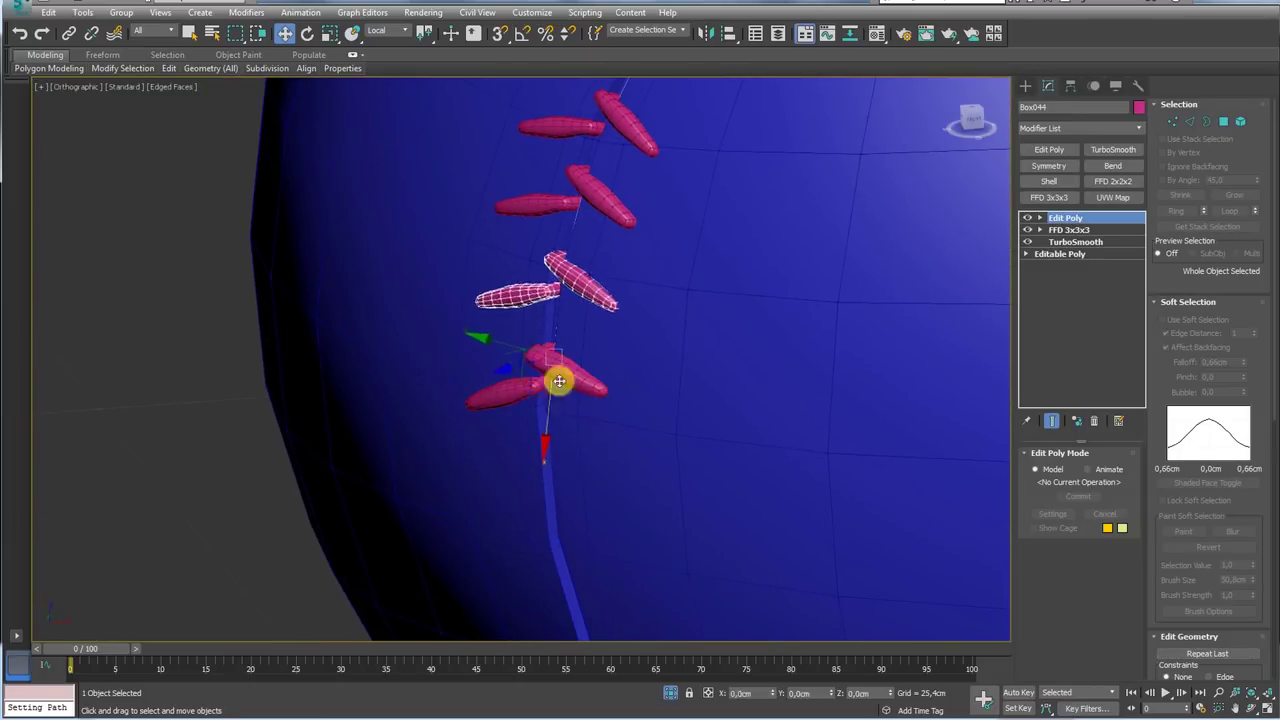
Clone another stitch pair further down the seam
{"action": "key", "text": "Return"}
{"action": "middle_click_drag", "start_coordinate": [594, 363], "coordinate": [597, 397]}
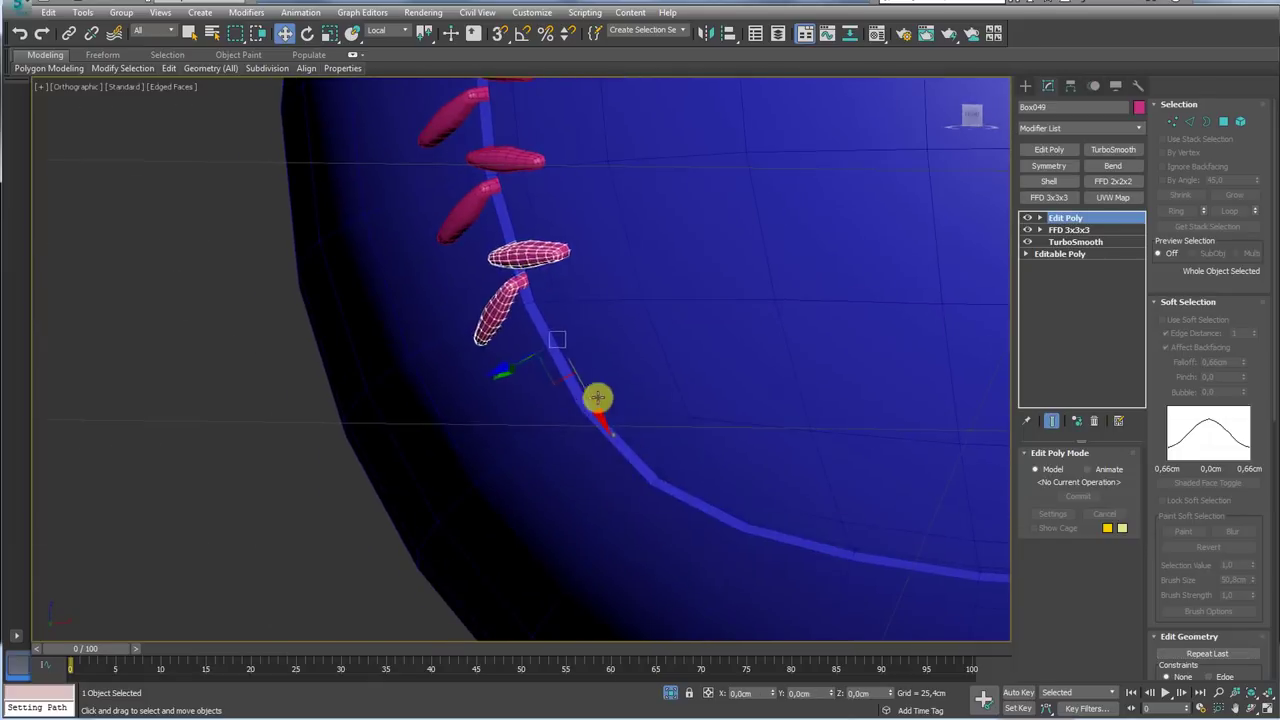
{"action": "mouse_move", "coordinate": [597, 397]}
{"action": "left_mouse_down", "text": "shift"}
{"action": "mouse_move", "coordinate": [640, 458]}
{"action": "mouse_move", "coordinate": [687, 448]}
{"action": "left_mouse_up", "text": "shift"}
{"action": "key", "text": "Return"}
{"action": "scroll", "coordinate": [646, 463], "scroll_direction": "down", "scroll_amount": 2}
{"action": "scroll", "coordinate": [646, 463], "scroll_direction": "up", "scroll_amount": 3}
Tilt the upper pair to match the seam, then add one more instanced copy angled along it
{"action": "key", "text": "e"}
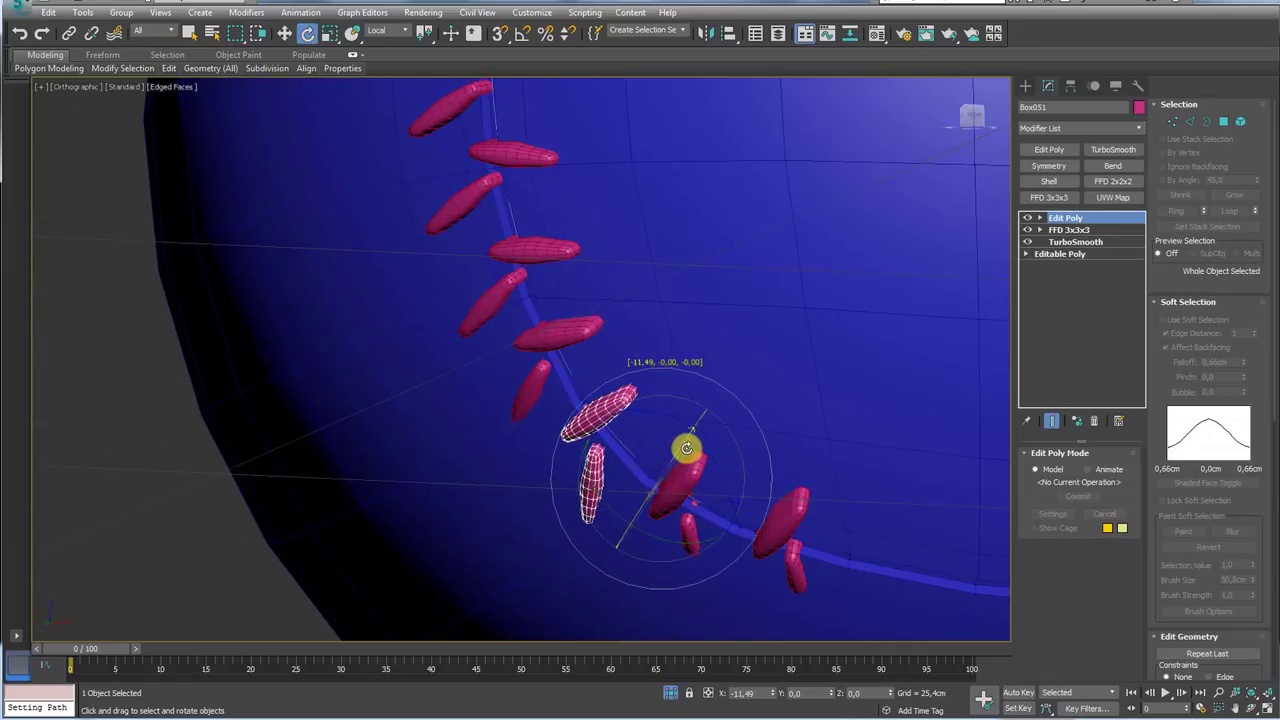
{"action": "left_click", "coordinate": [789, 551]}
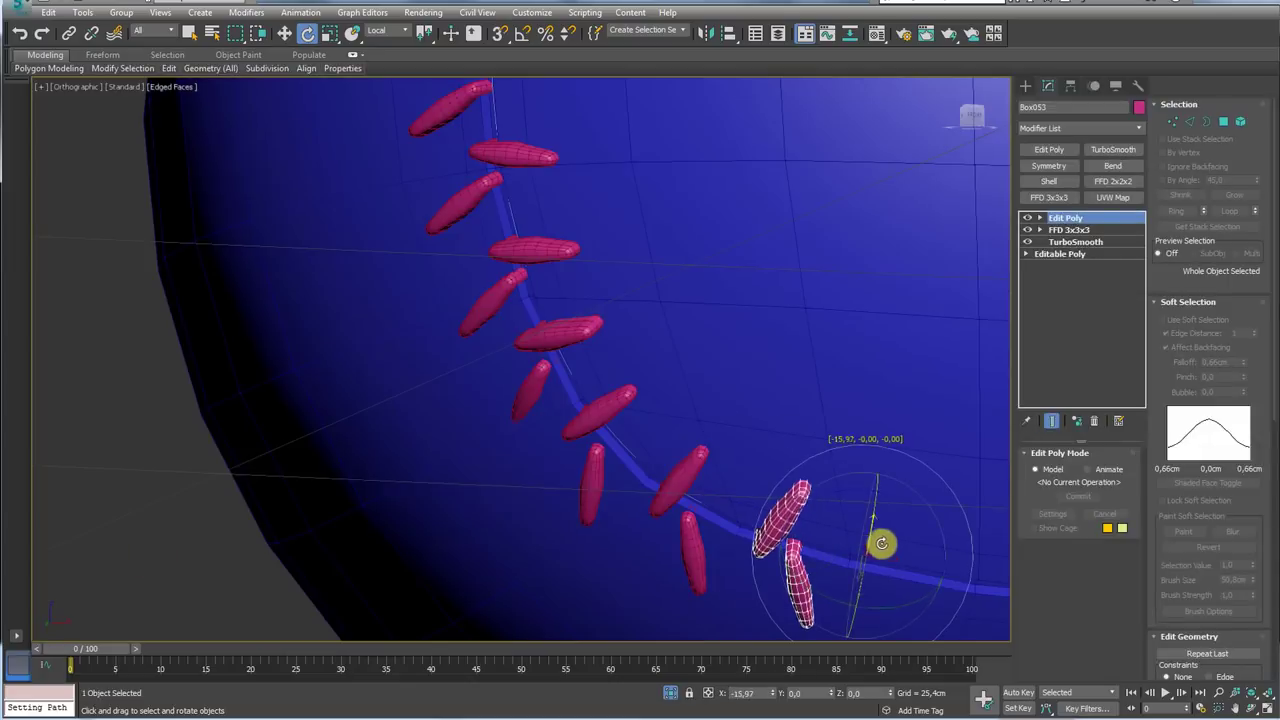
{"action": "left_click_drag", "start_coordinate": [548, 345], "coordinate": [620, 400]}
{"action": "middle_click_drag", "start_coordinate": [620, 400], "coordinate": [571, 334]}
{"action": "scroll", "coordinate": [603, 386], "scroll_direction": "down", "scroll_amount": 3}
{"action": "scroll", "coordinate": [603, 386], "scroll_direction": "up", "scroll_amount": 3}
{"action": "key", "text": "w"}
{"action": "mouse_move", "coordinate": [640, 400]}
{"action": "left_mouse_down", "text": "shift"}
{"action": "mouse_move", "coordinate": [694, 420]}
{"action": "mouse_move", "coordinate": [712, 462]}
{"action": "left_mouse_up", "text": "shift"}
{"action": "left_click", "coordinate": [652, 418]}
{"action": "left_click_drag", "start_coordinate": [731, 414], "coordinate": [674, 371], "text": "shift"}
Clone two more instanced stitch pairs further along the seam, confirming each copy
{"action": "key", "text": "Return"}
{"action": "key", "text": "e"}
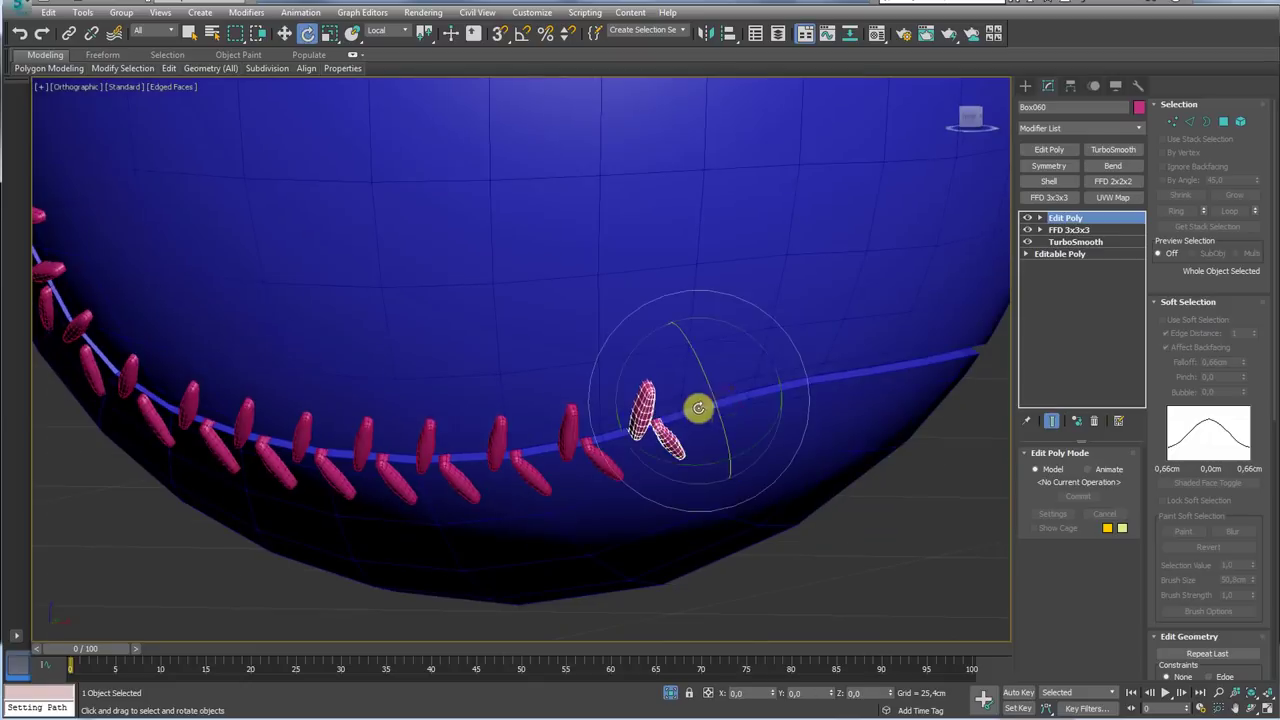
{"action": "key", "text": "w"}
{"action": "mouse_move", "coordinate": [789, 375]}
{"action": "middle_mouse_down", "text": "alt"}
{"action": "mouse_move", "coordinate": [603, 326]}
{"action": "mouse_move", "coordinate": [626, 357]}
{"action": "middle_mouse_up", "text": "alt"}
{"action": "left_click_drag", "start_coordinate": [626, 357], "coordinate": [614, 366], "text": "shift"}
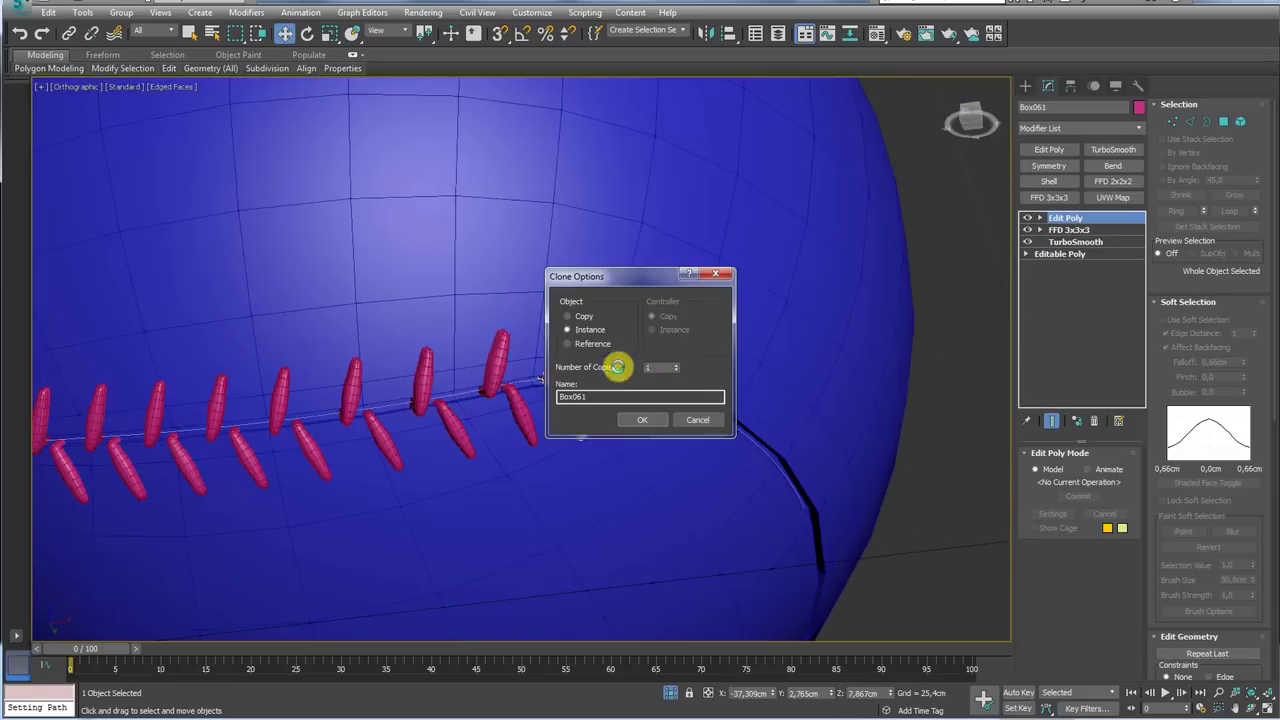
{"action": "key", "text": "Return"}
{"action": "middle_click_drag", "start_coordinate": [665, 421], "coordinate": [589, 346], "text": "alt"}
{"action": "left_click_drag", "start_coordinate": [589, 346], "coordinate": [666, 366], "text": "shift"}
{"action": "key", "text": "Return"}
Add three more instanced stitch pairs along the next stretch of the seam
{"action": "mouse_move", "coordinate": [666, 366]}
{"action": "middle_mouse_down", "text": "alt"}
{"action": "mouse_move", "coordinate": [629, 377]}
{"action": "mouse_move", "coordinate": [707, 302]}
{"action": "middle_mouse_up", "text": "alt"}
{"action": "left_click_drag", "start_coordinate": [360, 515], "coordinate": [591, 503], "text": "shift"}
{"action": "key", "text": "Return"}
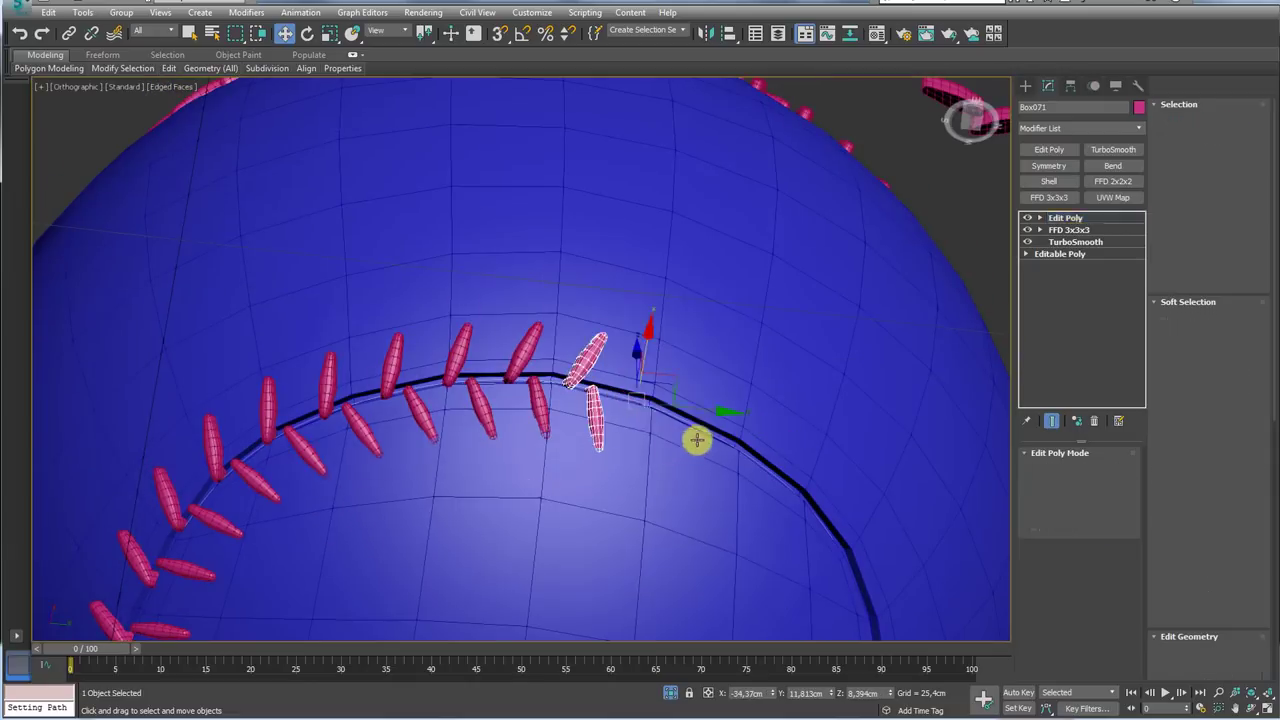
{"action": "left_click_drag", "start_coordinate": [694, 437], "coordinate": [734, 417], "text": "shift"}
{"action": "key", "text": "Return"}
{"action": "mouse_move", "coordinate": [734, 417]}
{"action": "middle_mouse_down", "text": "alt"}
{"action": "mouse_move", "coordinate": [710, 437]}
{"action": "mouse_move", "coordinate": [712, 388]}
{"action": "middle_mouse_up", "text": "alt"}
{"action": "left_click_drag", "start_coordinate": [712, 388], "coordinate": [717, 380], "text": "shift"}
{"action": "key", "text": "Return"}
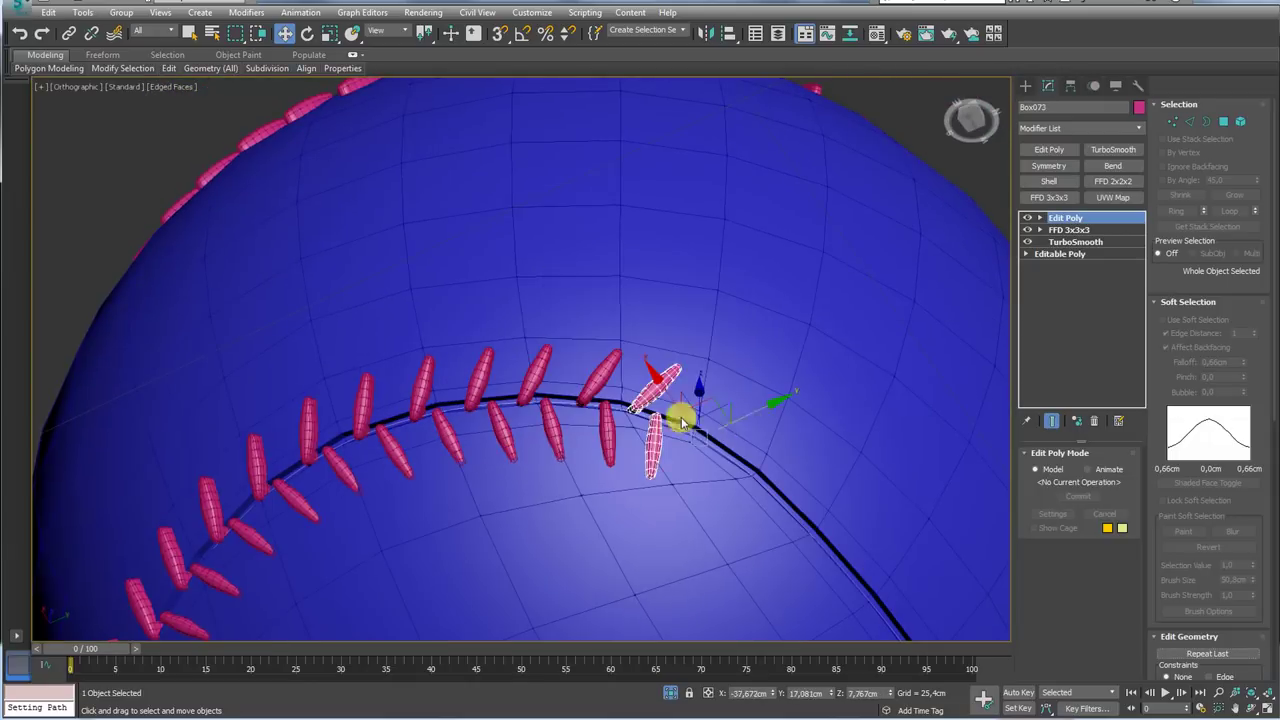
Copy another stitch pair along the seam and rotate it to follow the seam's curve
{"action": "mouse_move", "coordinate": [851, 421]}
{"action": "middle_mouse_down", "text": "alt"}
{"action": "mouse_move", "coordinate": [661, 417]}
{"action": "mouse_move", "coordinate": [583, 385]}
{"action": "middle_mouse_up", "text": "alt"}
{"action": "left_click", "coordinate": [650, 421]}
{"action": "left_click", "coordinate": [650, 421]}
{"action": "middle_click_drag", "start_coordinate": [650, 421], "coordinate": [551, 457], "text": "alt"}
{"action": "left_click_drag", "start_coordinate": [551, 457], "coordinate": [691, 429], "text": "shift"}
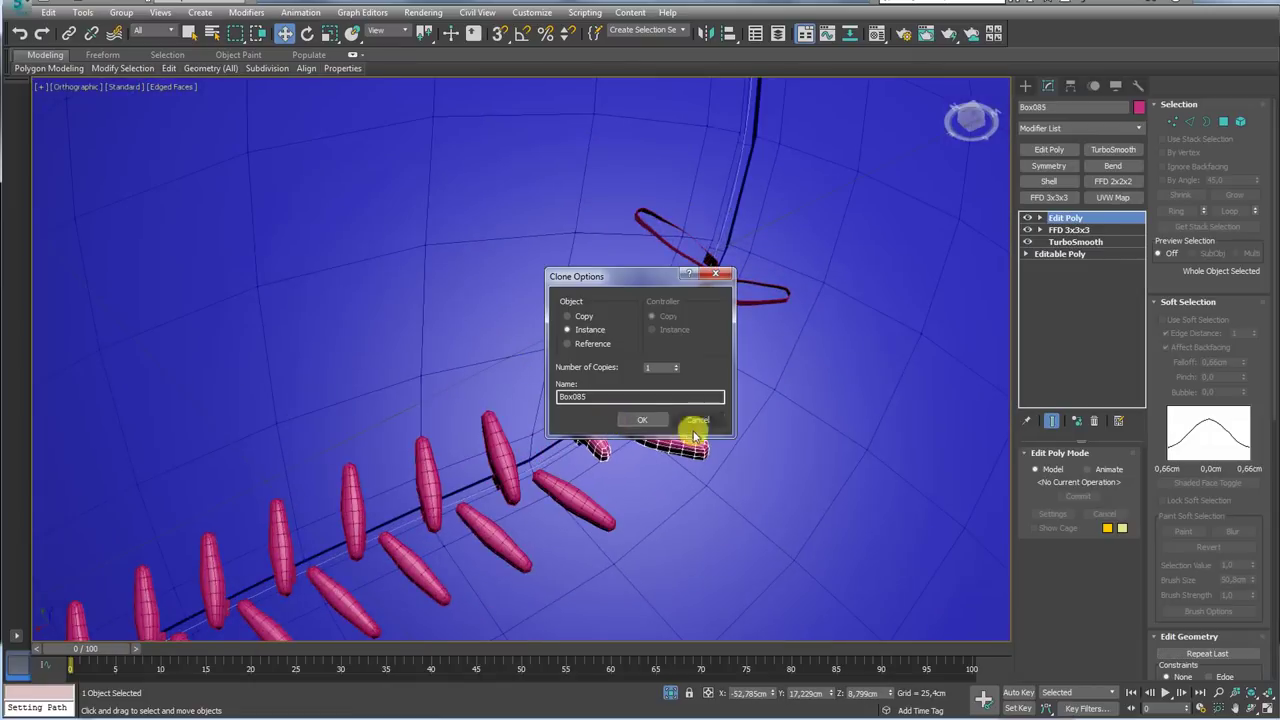
{"action": "left_click", "coordinate": [691, 429]}
{"action": "middle_click_drag", "start_coordinate": [691, 429], "coordinate": [694, 320], "text": "alt"}
{"action": "key", "text": "e"}
{"action": "left_click_drag", "start_coordinate": [678, 275], "coordinate": [589, 483], "text": "shift"}
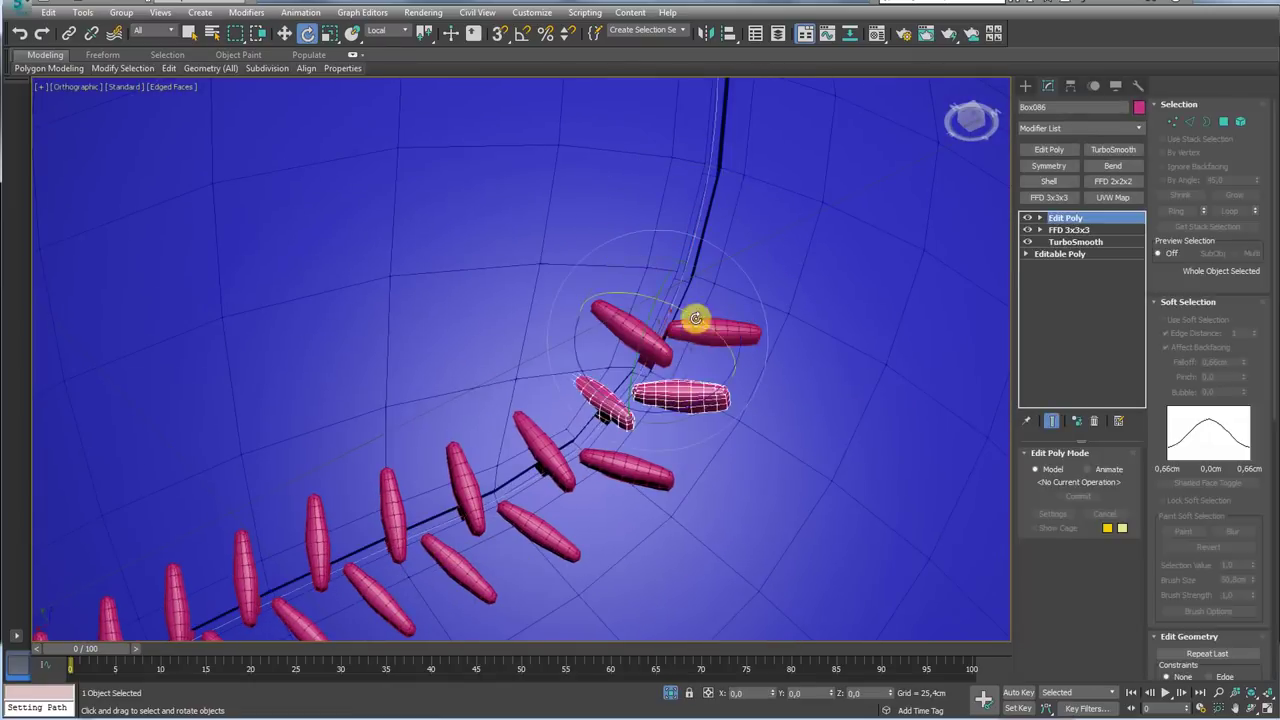
{"action": "middle_click_drag", "start_coordinate": [589, 483], "coordinate": [629, 284], "text": "alt"}
{"action": "key", "text": "w"}
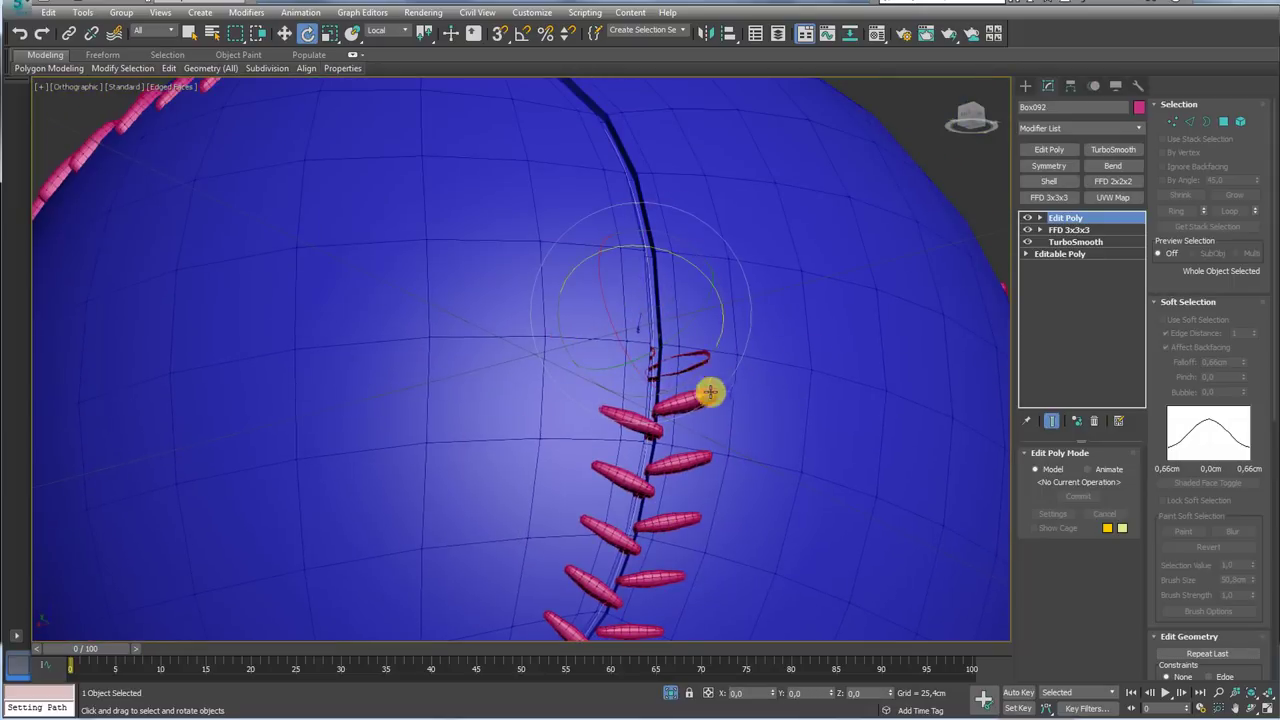
Clone stitch pairs further up the seam toward the ball's edge
{"action": "key", "text": "w"}
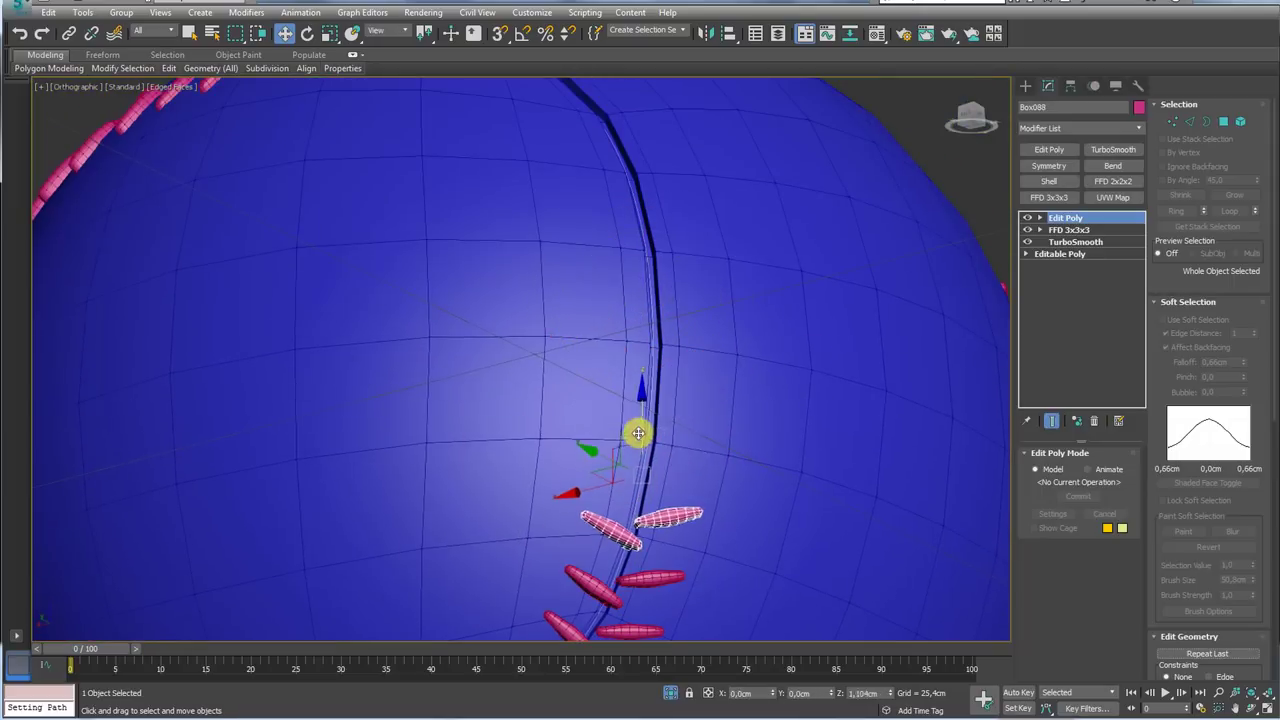
{"action": "left_click_drag", "start_coordinate": [637, 431], "coordinate": [649, 417], "text": "shift"}
{"action": "left_click", "coordinate": [649, 417]}
{"action": "left_click", "coordinate": [690, 405]}
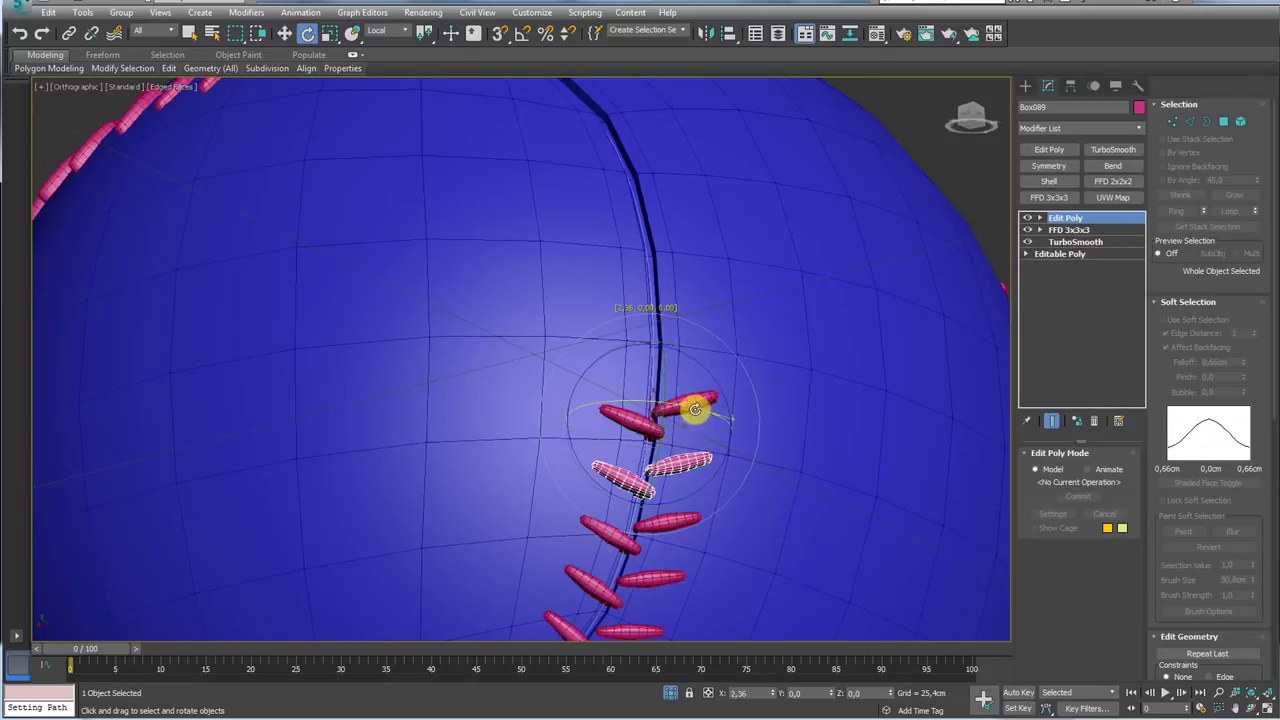
{"action": "key", "text": "w"}
{"action": "key", "text": "w"}
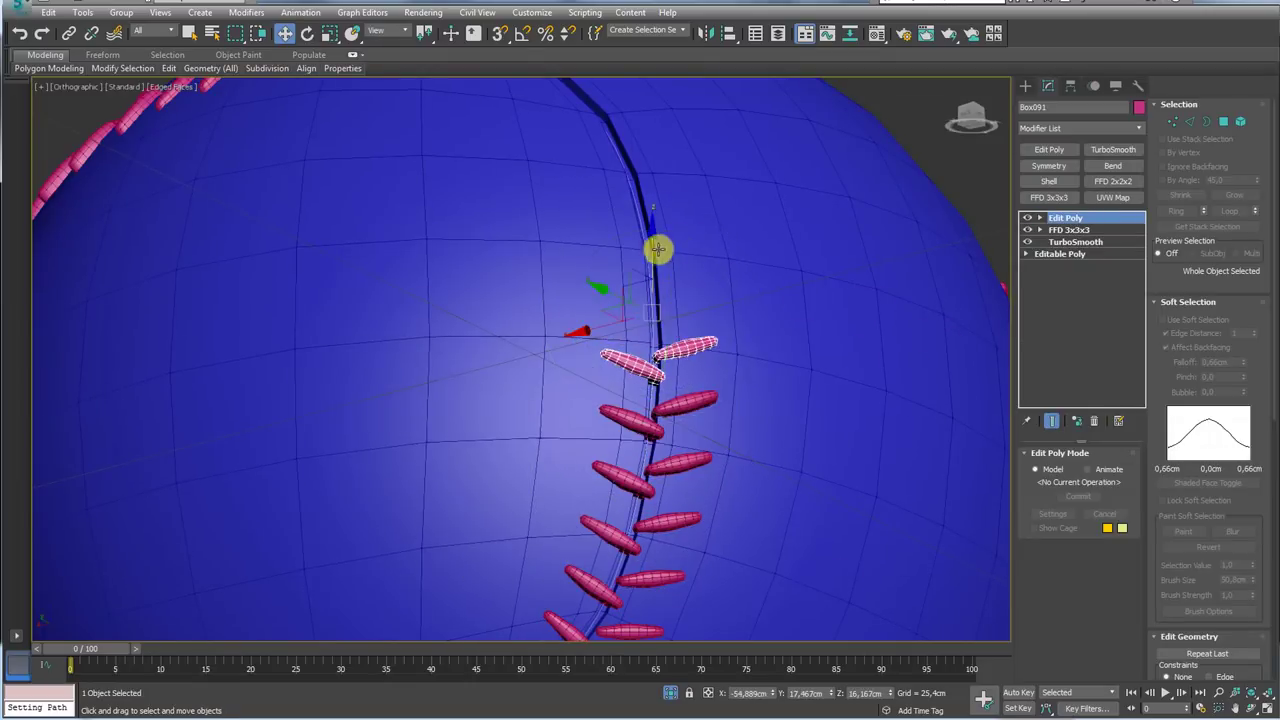
{"action": "mouse_move", "coordinate": [657, 249]}
{"action": "middle_mouse_down", "text": "alt"}
{"action": "mouse_move", "coordinate": [586, 306]}
{"action": "mouse_move", "coordinate": [610, 305]}
{"action": "middle_mouse_up", "text": "alt"}
{"action": "left_click_drag", "start_coordinate": [651, 248], "coordinate": [634, 186], "text": "shift"}
{"action": "key", "text": "Return"}
{"action": "mouse_move", "coordinate": [634, 186]}
{"action": "middle_mouse_down", "text": "alt"}
{"action": "mouse_move", "coordinate": [634, 277]}
{"action": "mouse_move", "coordinate": [643, 251]}
{"action": "middle_mouse_up", "text": "alt"}
Rotate the pair to match the seam's bend and copy more pairs leftward along the seam
{"action": "key", "text": "e"}
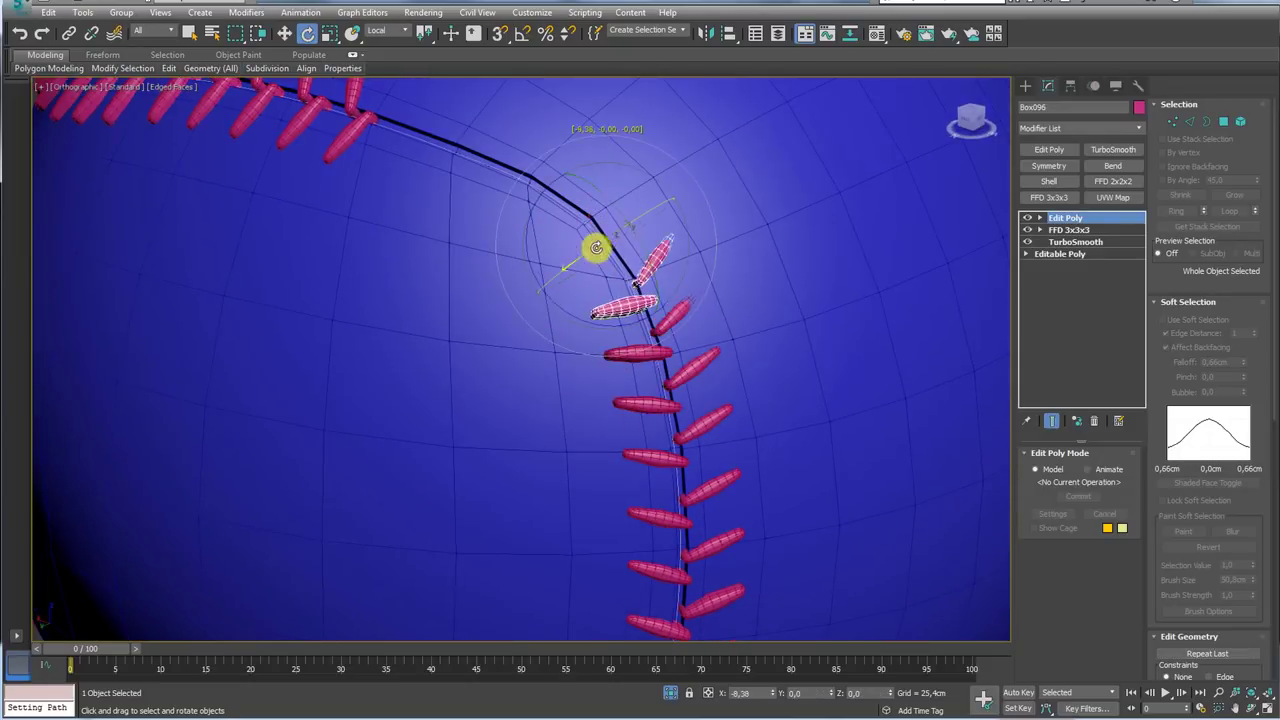
{"action": "key", "text": "w"}
{"action": "left_click_drag", "start_coordinate": [563, 237], "coordinate": [560, 190], "text": "shift"}
{"action": "key", "text": "Return"}
{"action": "middle_click_drag", "start_coordinate": [591, 363], "coordinate": [517, 271], "text": "alt"}
{"action": "key", "text": "e"}
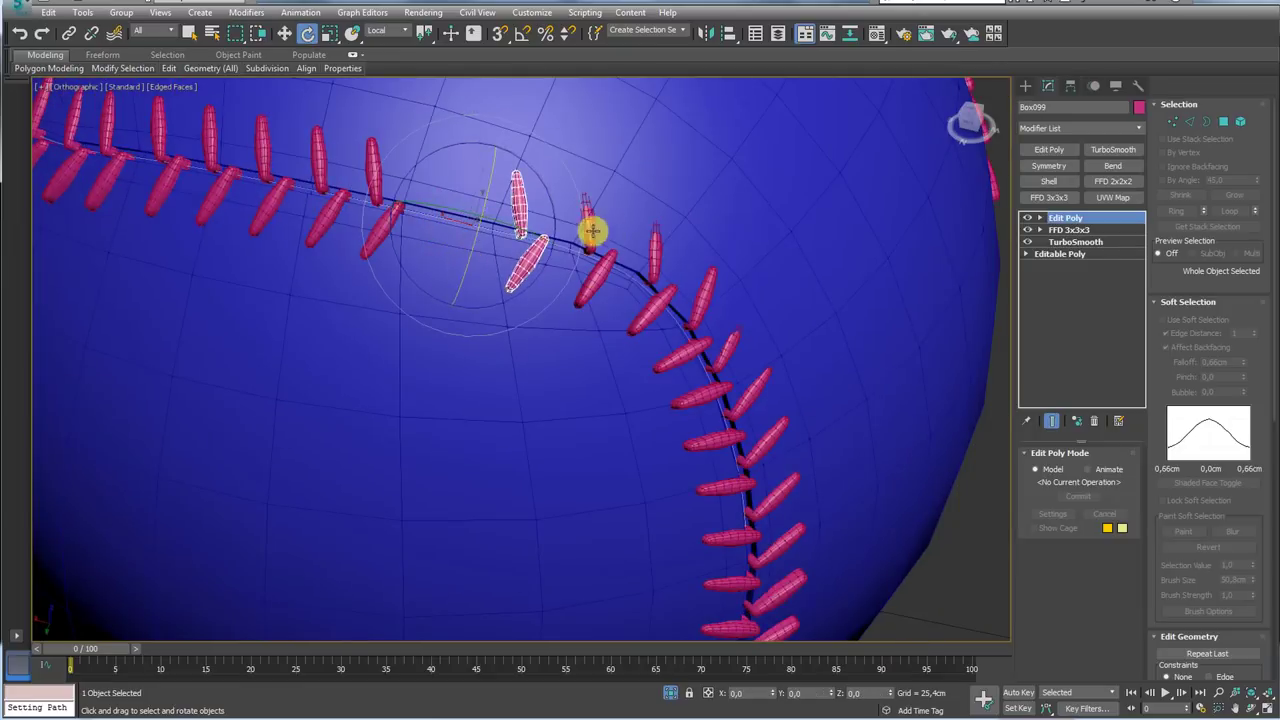
{"action": "left_click_drag", "start_coordinate": [592, 232], "coordinate": [623, 289]}
{"action": "key", "text": "w"}
{"action": "key", "text": "Return"}
{"action": "left_click_drag", "start_coordinate": [529, 271], "coordinate": [423, 217], "text": "shift"}
{"action": "key", "text": "Return"}
{"action": "mouse_move", "coordinate": [634, 320]}
{"action": "middle_mouse_down", "text": "alt"}
{"action": "mouse_move", "coordinate": [669, 381]}
{"action": "mouse_move", "coordinate": [654, 409]}
{"action": "mouse_move", "coordinate": [643, 260]}
{"action": "mouse_move", "coordinate": [723, 337]}
{"action": "mouse_move", "coordinate": [663, 344]}
{"action": "middle_mouse_up", "text": "alt"}
{"action": "scroll", "coordinate": [669, 381], "scroll_direction": "down", "scroll_amount": 3}
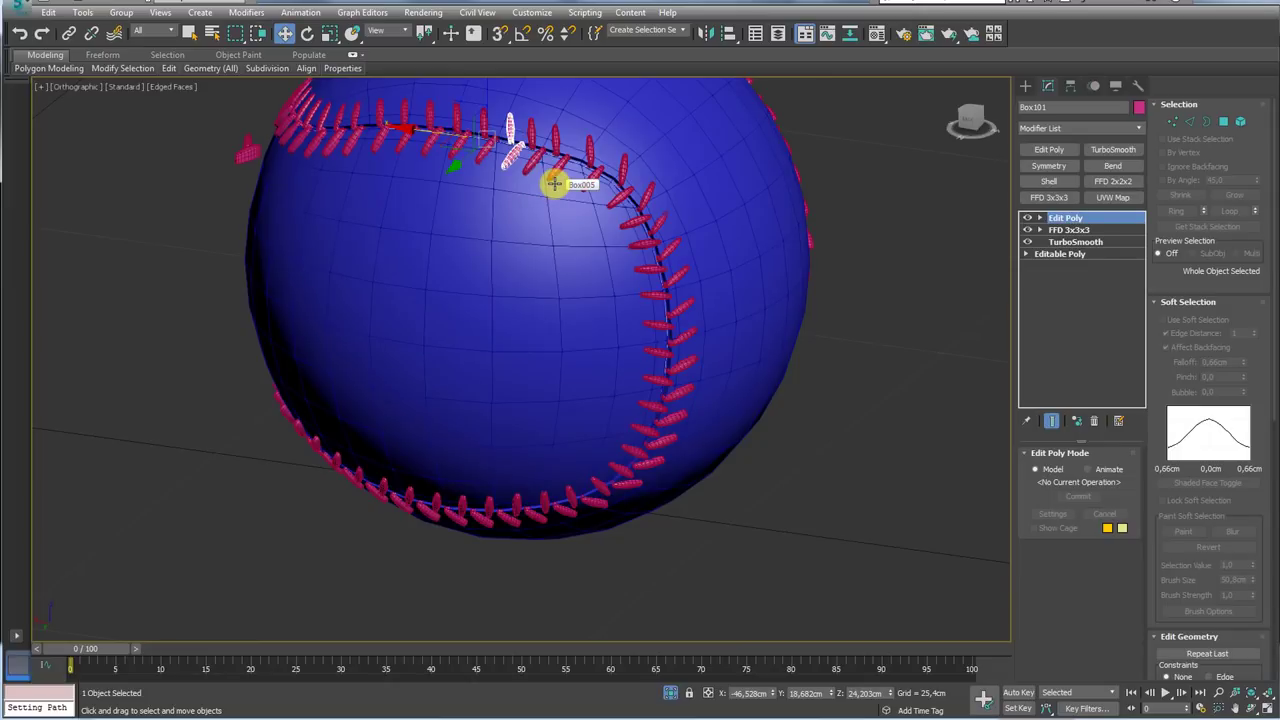
Zoom in on the seam, select the blue ball, then select the seam spline Shape001
{"action": "mouse_move", "coordinate": [575, 485]}
{"action": "middle_mouse_down", "text": "alt"}
{"action": "mouse_move", "coordinate": [626, 409]}
{"action": "mouse_move", "coordinate": [477, 434]}
{"action": "middle_mouse_up", "text": "alt"}
{"action": "scroll", "coordinate": [486, 431], "scroll_direction": "up", "scroll_amount": 5}
{"action": "scroll", "coordinate": [549, 395], "scroll_direction": "up", "scroll_amount": 3}
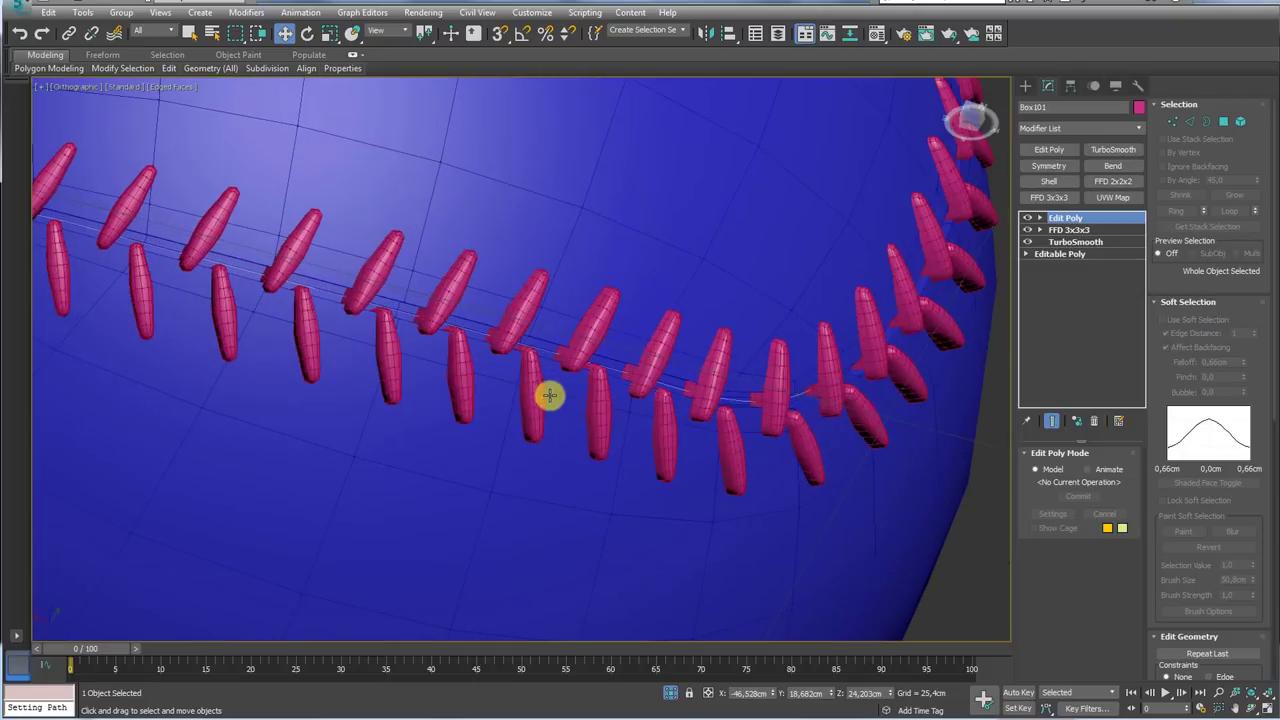
{"action": "left_click", "coordinate": [511, 362]}
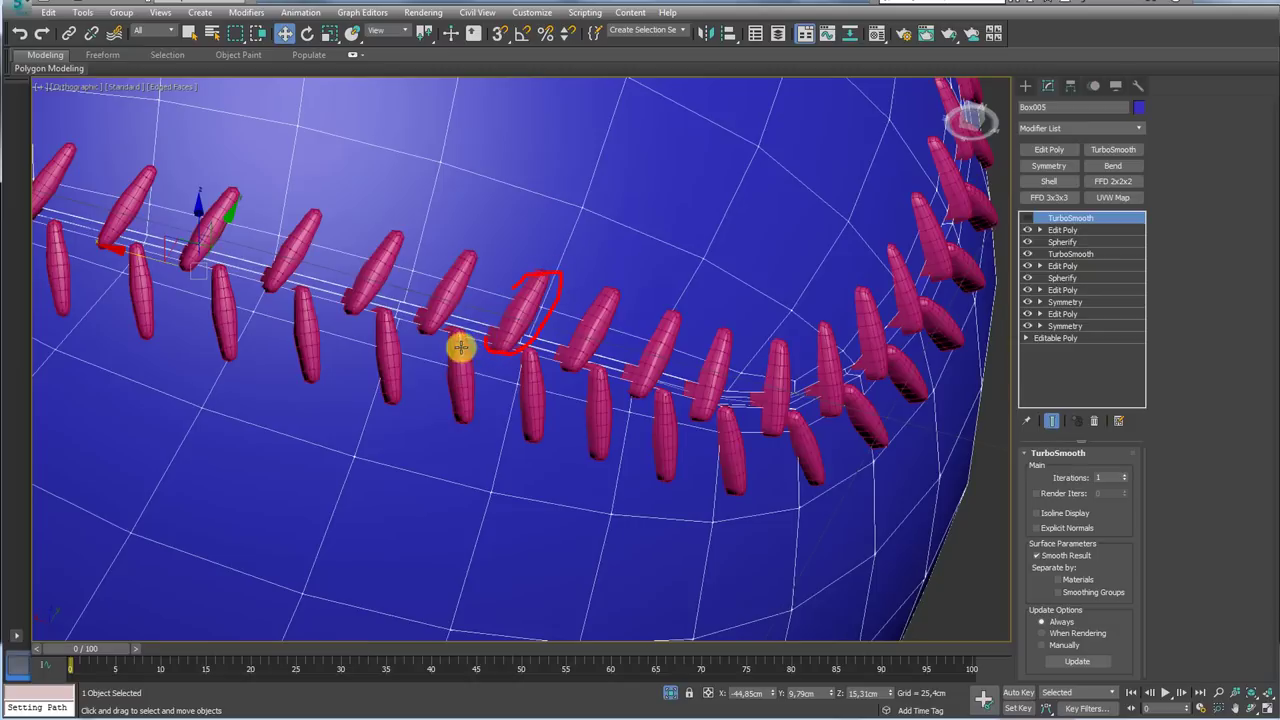
{"action": "left_click", "coordinate": [613, 362]}
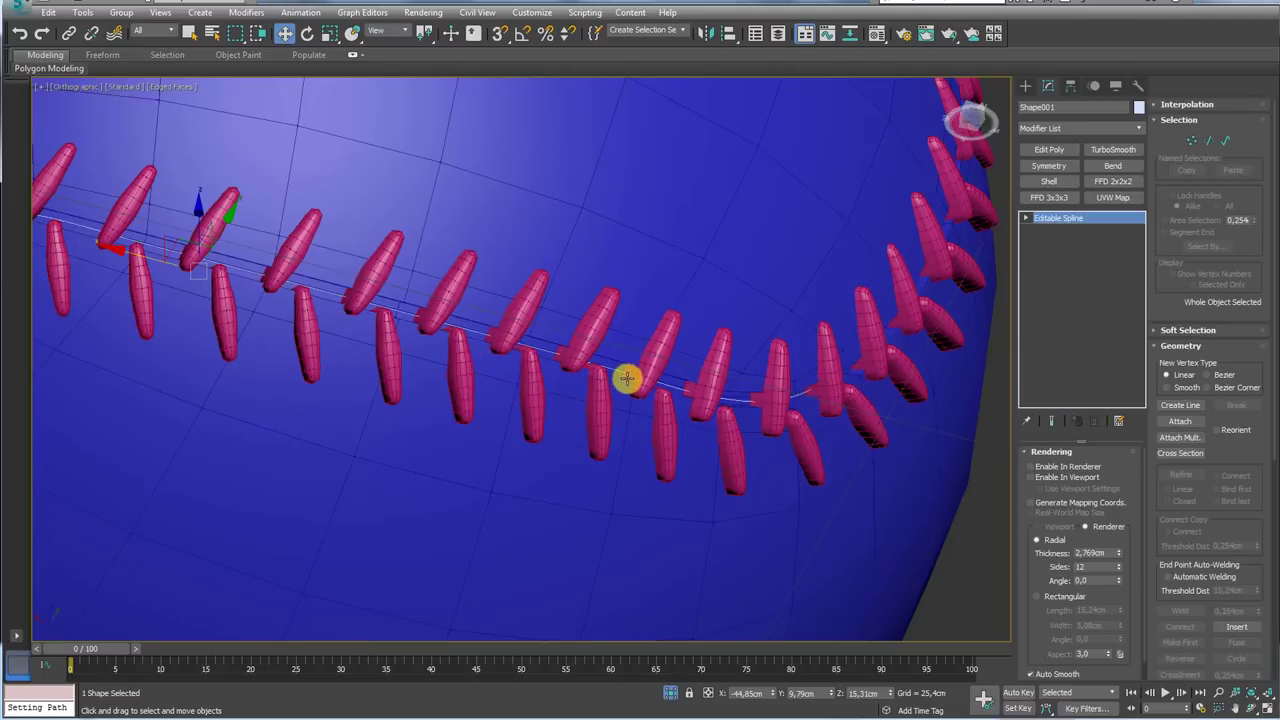
In Vertex sub-object mode, select a point on the seam spline and nudge it slightly
{"action": "key", "text": "z"}
{"action": "mouse_move", "coordinate": [720, 374]}
{"action": "middle_mouse_down", "text": "alt"}
{"action": "mouse_move", "coordinate": [800, 410]}
{"action": "mouse_move", "coordinate": [864, 404]}
{"action": "middle_mouse_up", "text": "alt"}
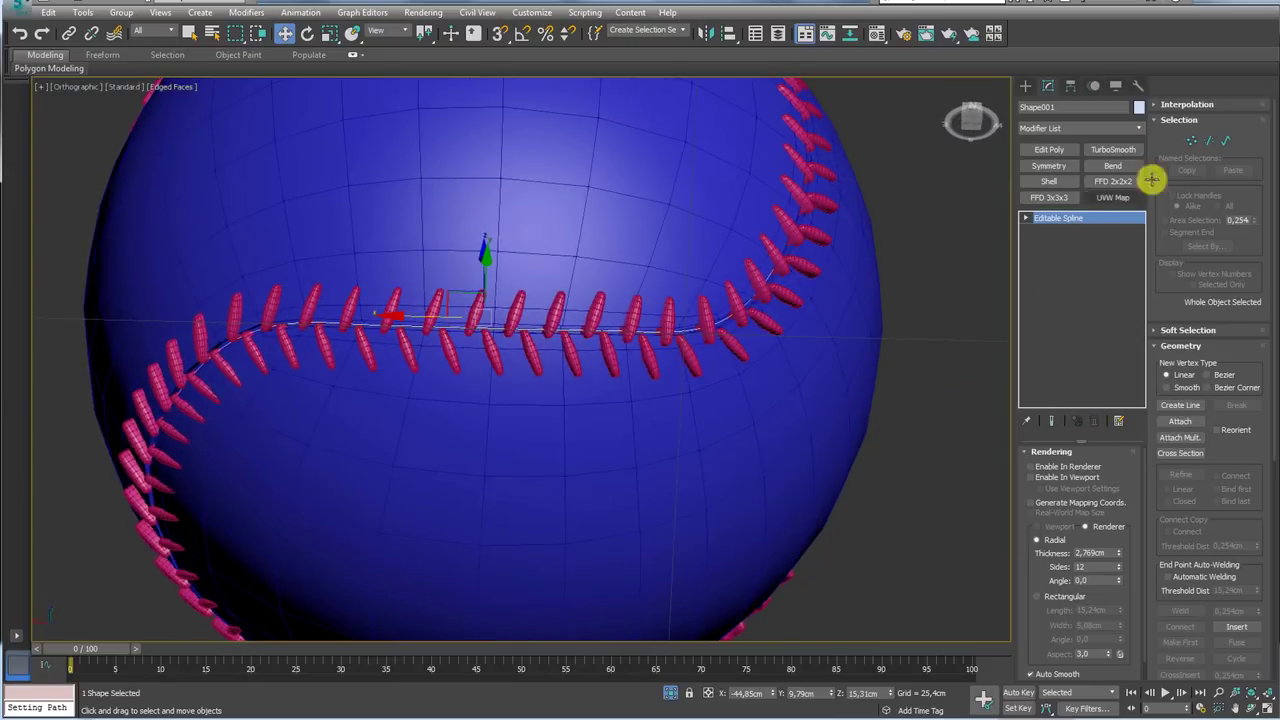
{"action": "left_click", "coordinate": [1192, 141]}
{"action": "mouse_move", "coordinate": [700, 357]}
{"action": "middle_mouse_down", "text": "alt"}
{"action": "mouse_move", "coordinate": [748, 363]}
{"action": "mouse_move", "coordinate": [571, 391]}
{"action": "mouse_move", "coordinate": [631, 414]}
{"action": "middle_mouse_up", "text": "alt"}
{"action": "scroll", "coordinate": [595, 408], "scroll_direction": "up", "scroll_amount": 3}
{"action": "left_click_drag", "start_coordinate": [568, 336], "coordinate": [614, 368]}
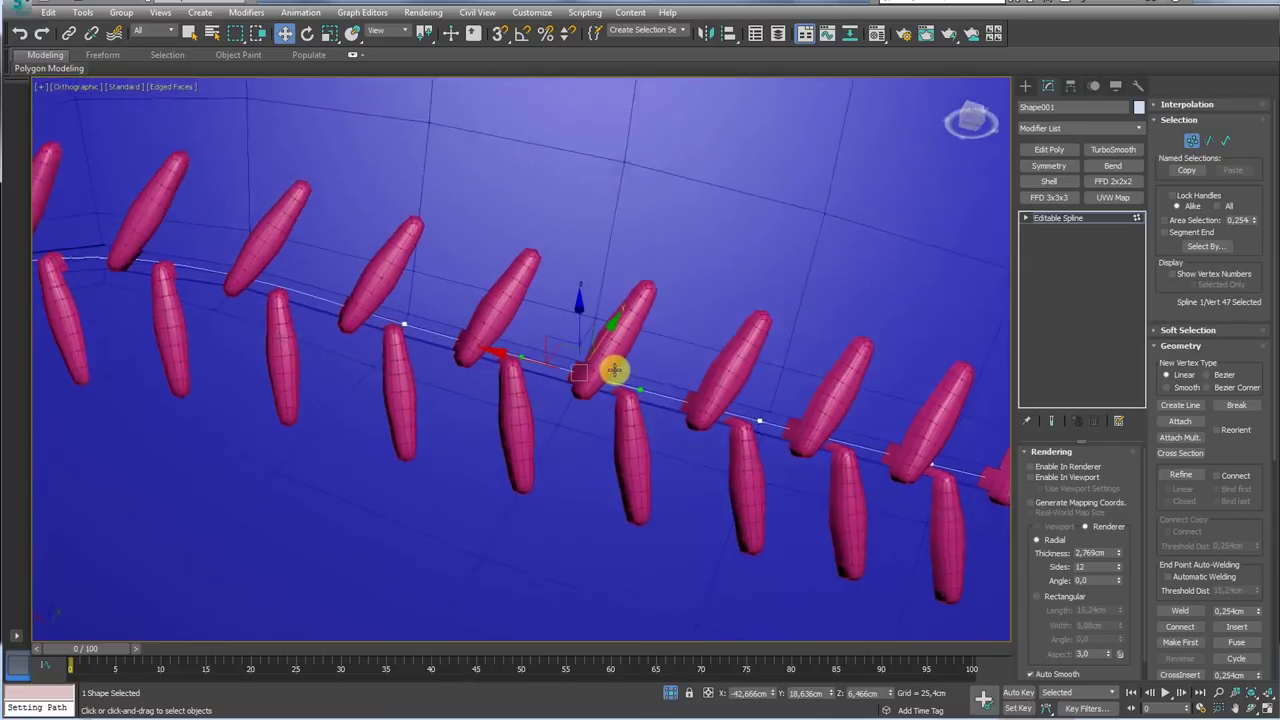
{"action": "mouse_move", "coordinate": [614, 368]}
{"action": "middle_mouse_down", "text": "alt"}
{"action": "mouse_move", "coordinate": [646, 374]}
{"action": "mouse_move", "coordinate": [632, 361]}
{"action": "middle_mouse_up", "text": "alt"}
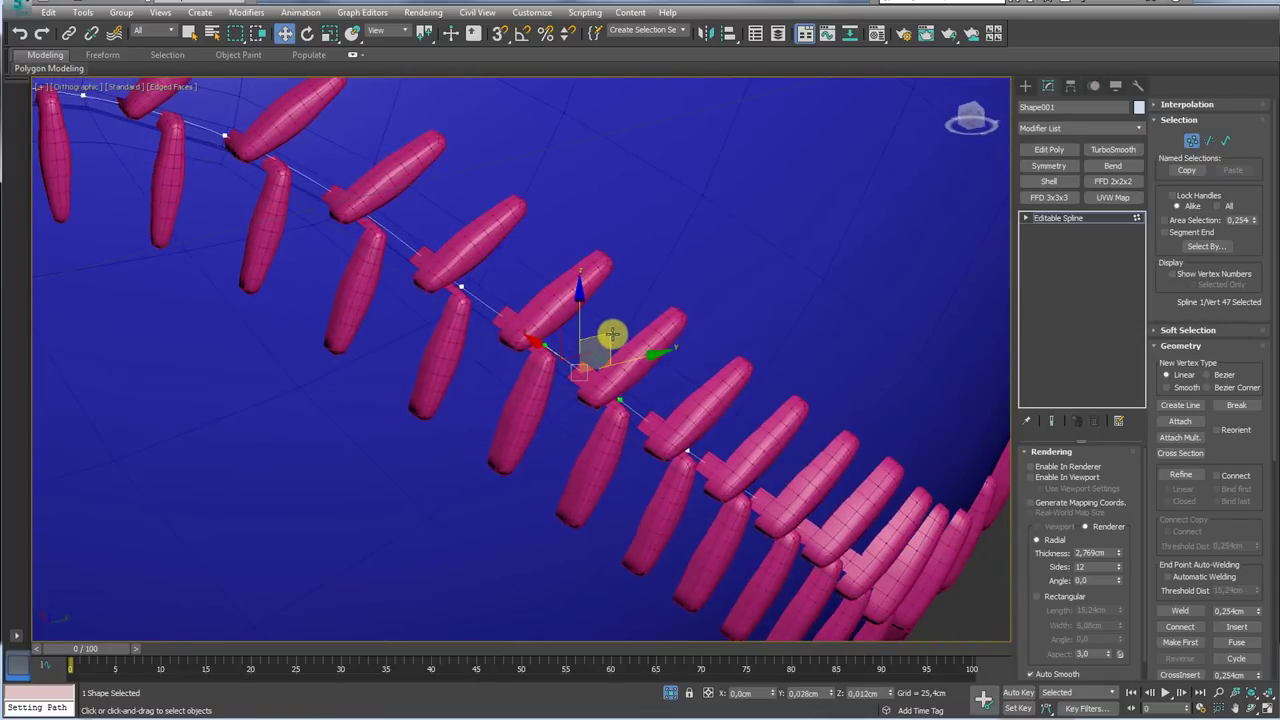
{"action": "left_click_drag", "start_coordinate": [610, 333], "coordinate": [608, 331]}
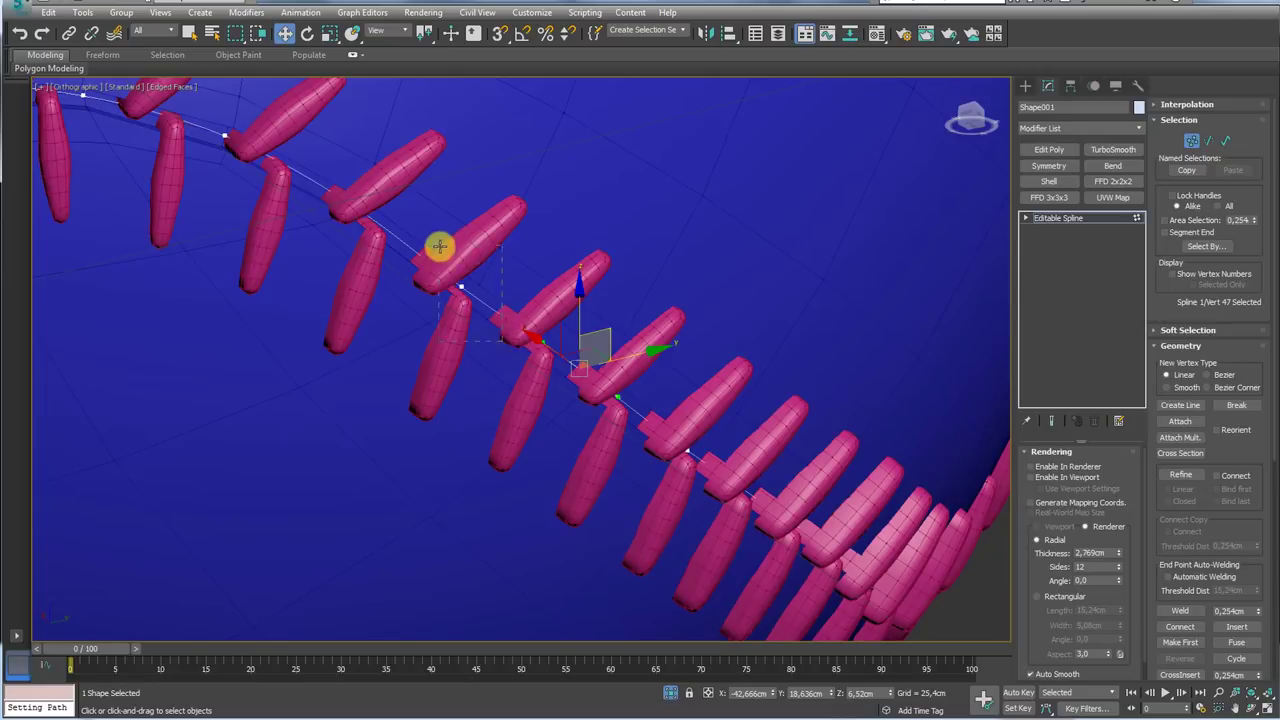
Select the neighbouring spline point and move it to shift the nearby stitches
{"action": "left_click_drag", "start_coordinate": [439, 245], "coordinate": [441, 247]}
{"action": "middle_click_drag", "start_coordinate": [477, 251], "coordinate": [487, 265], "text": "alt"}
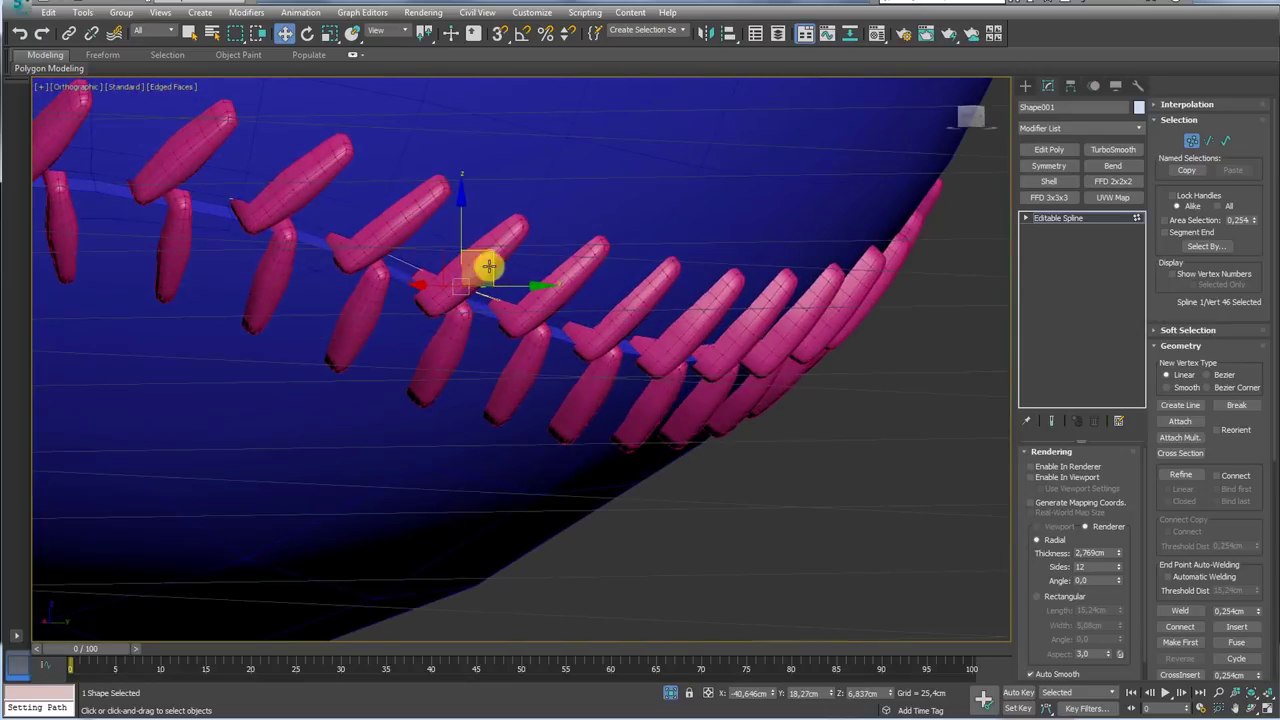
{"action": "left_click_drag", "start_coordinate": [492, 253], "coordinate": [498, 250]}
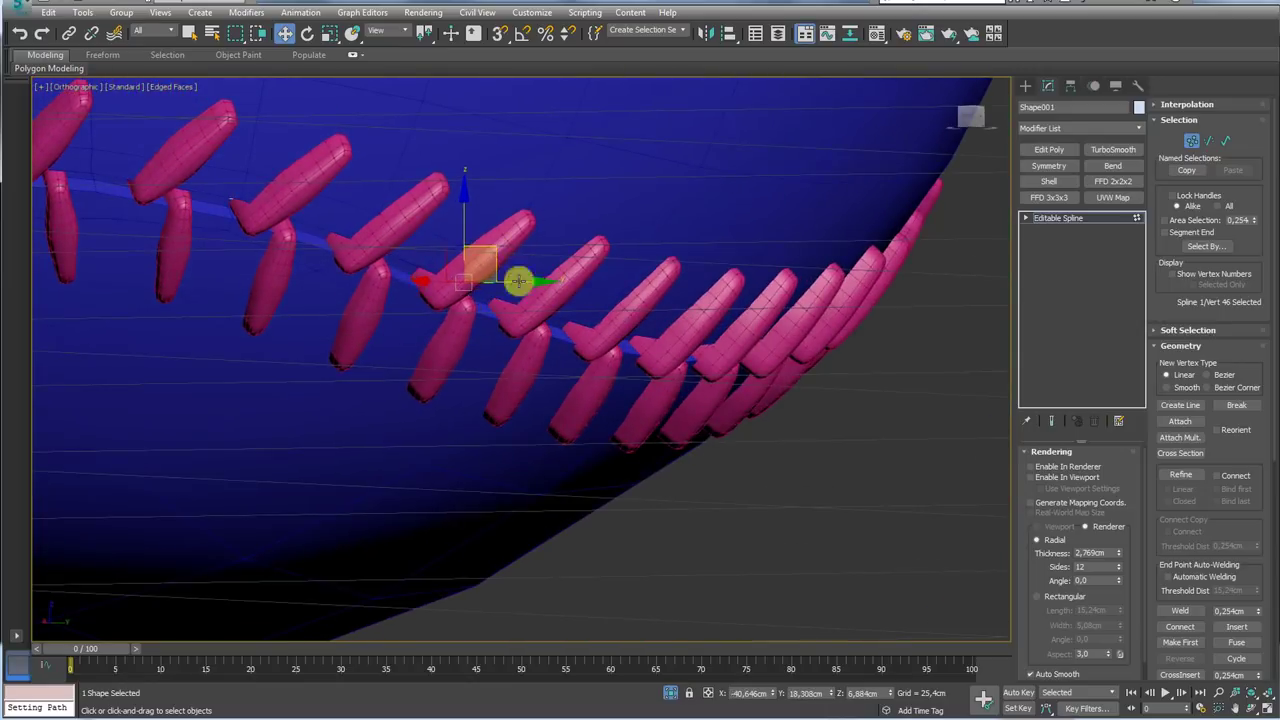
{"action": "scroll", "coordinate": [517, 277], "scroll_direction": "down", "scroll_amount": 3}
{"action": "mouse_move", "coordinate": [594, 337]}
{"action": "middle_mouse_down", "text": "alt"}
{"action": "mouse_move", "coordinate": [774, 334]}
{"action": "mouse_move", "coordinate": [503, 364]}
{"action": "middle_mouse_up", "text": "alt"}
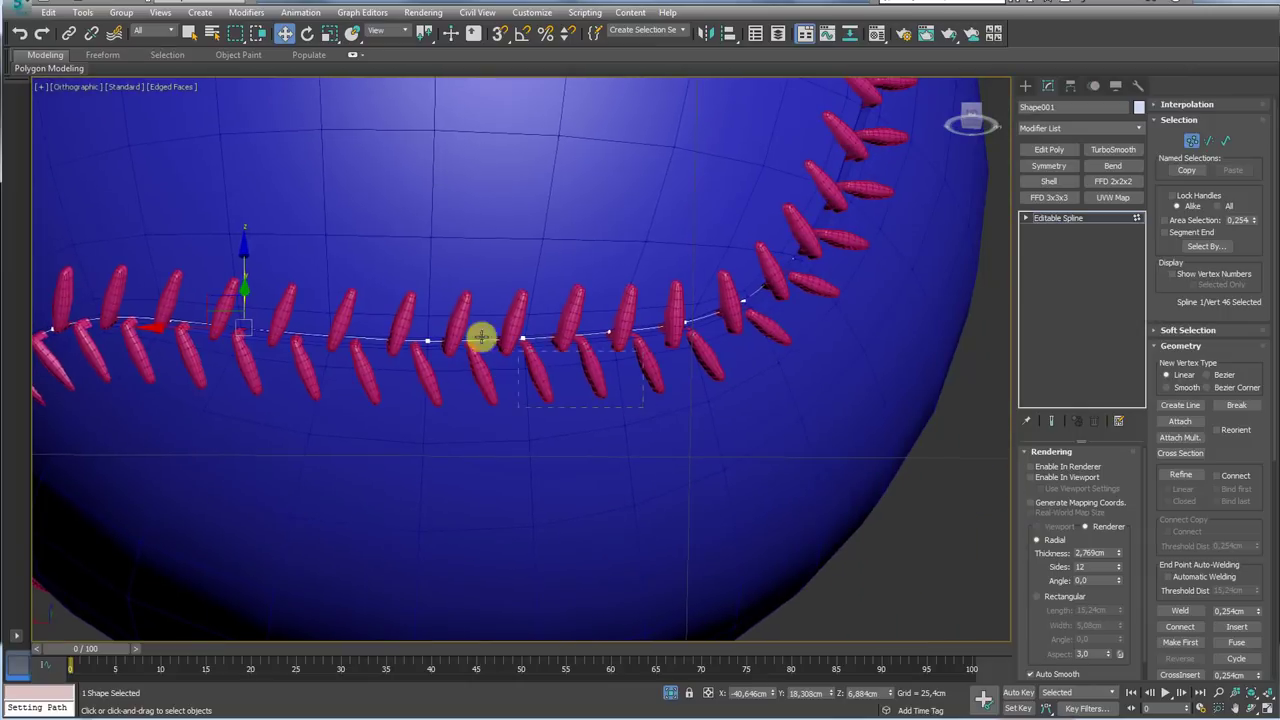
{"action": "mouse_move", "coordinate": [405, 303]}
{"action": "middle_mouse_down", "text": "alt"}
{"action": "mouse_move", "coordinate": [623, 349]}
{"action": "mouse_move", "coordinate": [531, 320]}
{"action": "mouse_move", "coordinate": [610, 345]}
{"action": "middle_mouse_up", "text": "alt"}
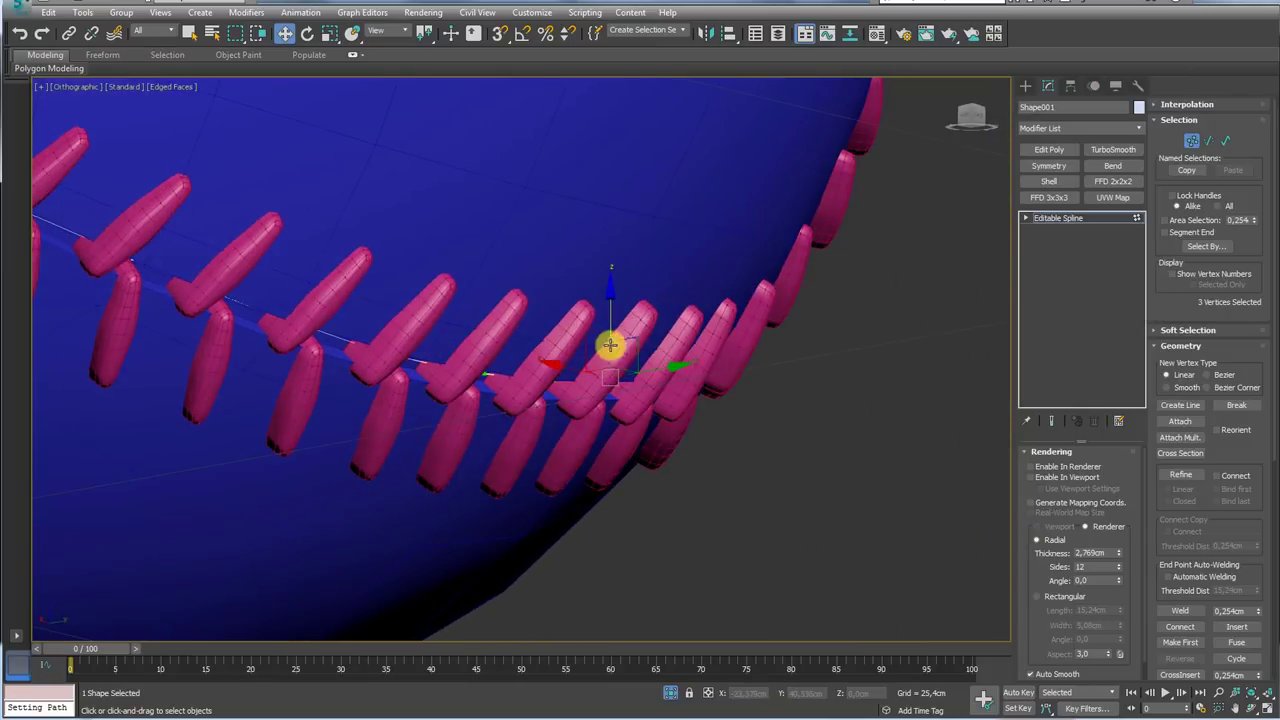
{"action": "left_click_drag", "start_coordinate": [635, 342], "coordinate": [638, 327]}
Reduce the selection to two spline points and move them slightly upward
{"action": "scroll", "coordinate": [615, 335], "scroll_direction": "down", "scroll_amount": 2}
{"action": "mouse_move", "coordinate": [615, 335]}
{"action": "middle_mouse_down", "text": "alt"}
{"action": "mouse_move", "coordinate": [529, 354]}
{"action": "mouse_move", "coordinate": [766, 331]}
{"action": "middle_mouse_up", "text": "alt"}
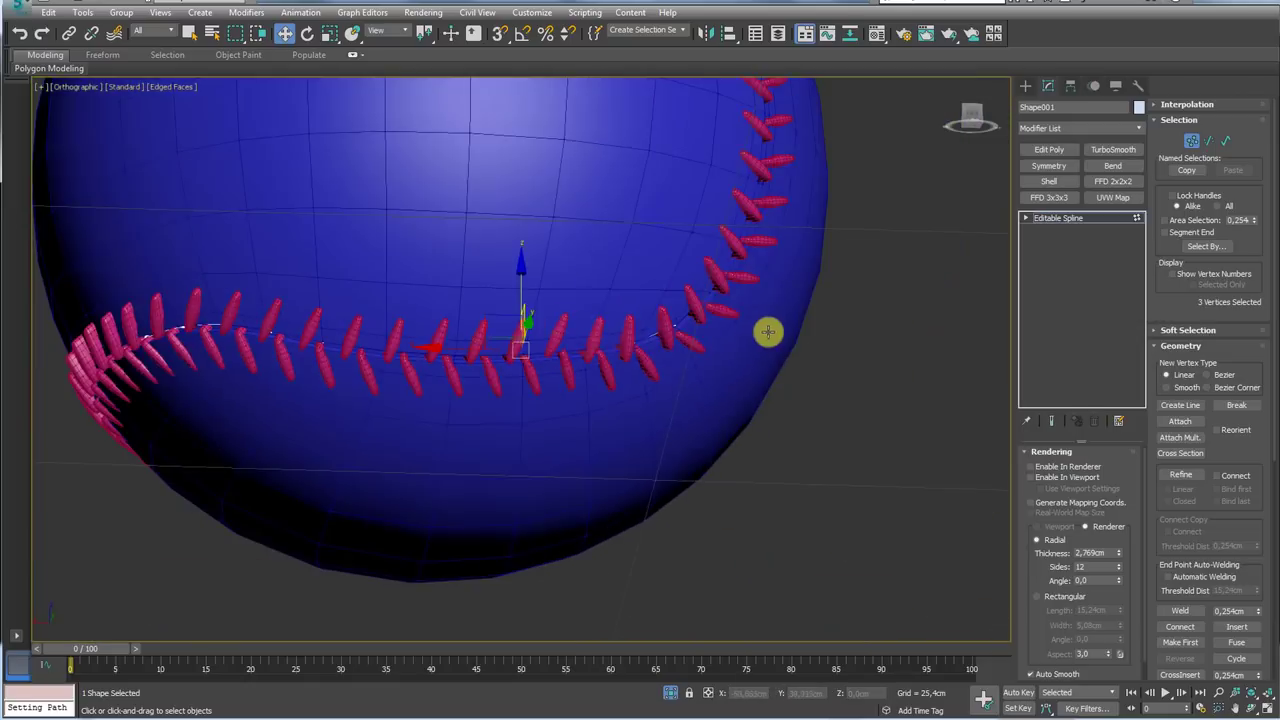
{"action": "scroll", "coordinate": [678, 390], "scroll_direction": "up", "scroll_amount": 2}
{"action": "left_click", "coordinate": [597, 336]}
{"action": "scroll", "coordinate": [606, 349], "scroll_direction": "up", "scroll_amount": 2}
{"action": "middle_click_drag", "start_coordinate": [606, 349], "coordinate": [603, 366], "text": "alt"}
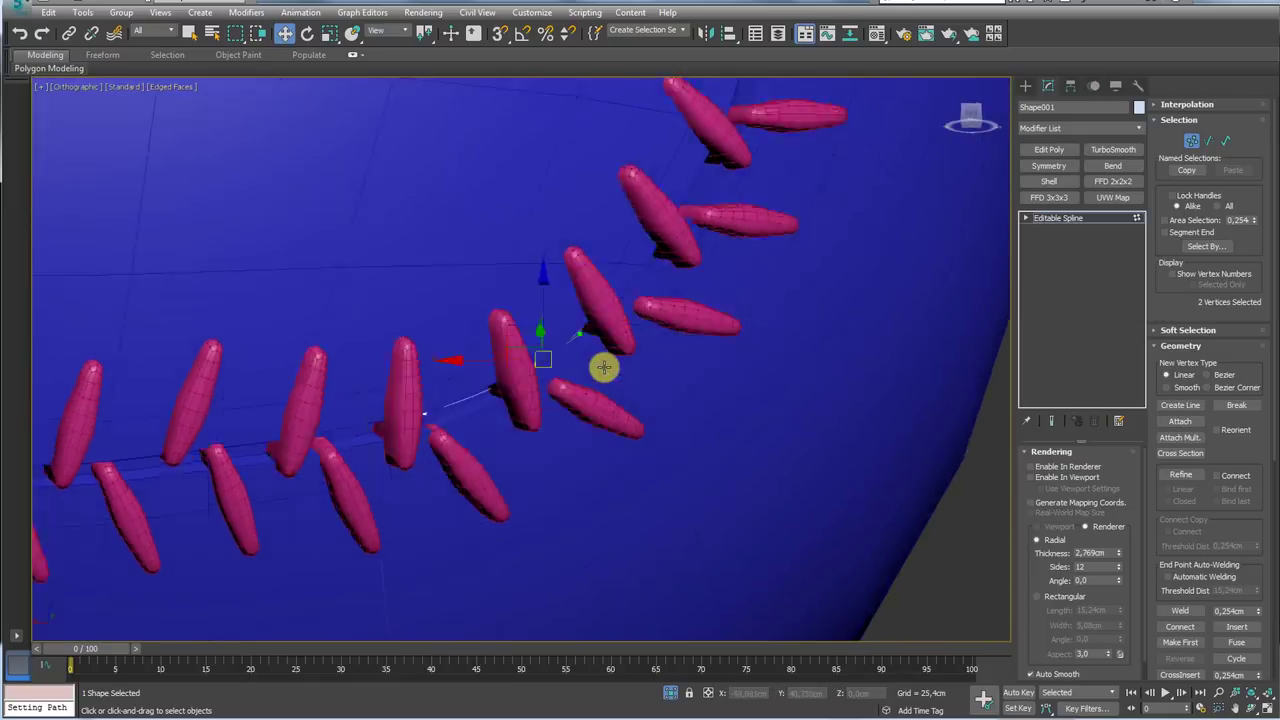
{"action": "scroll", "coordinate": [543, 363], "scroll_direction": "up", "scroll_amount": 2}
{"action": "scroll", "coordinate": [598, 378], "scroll_direction": "up", "scroll_amount": 2}
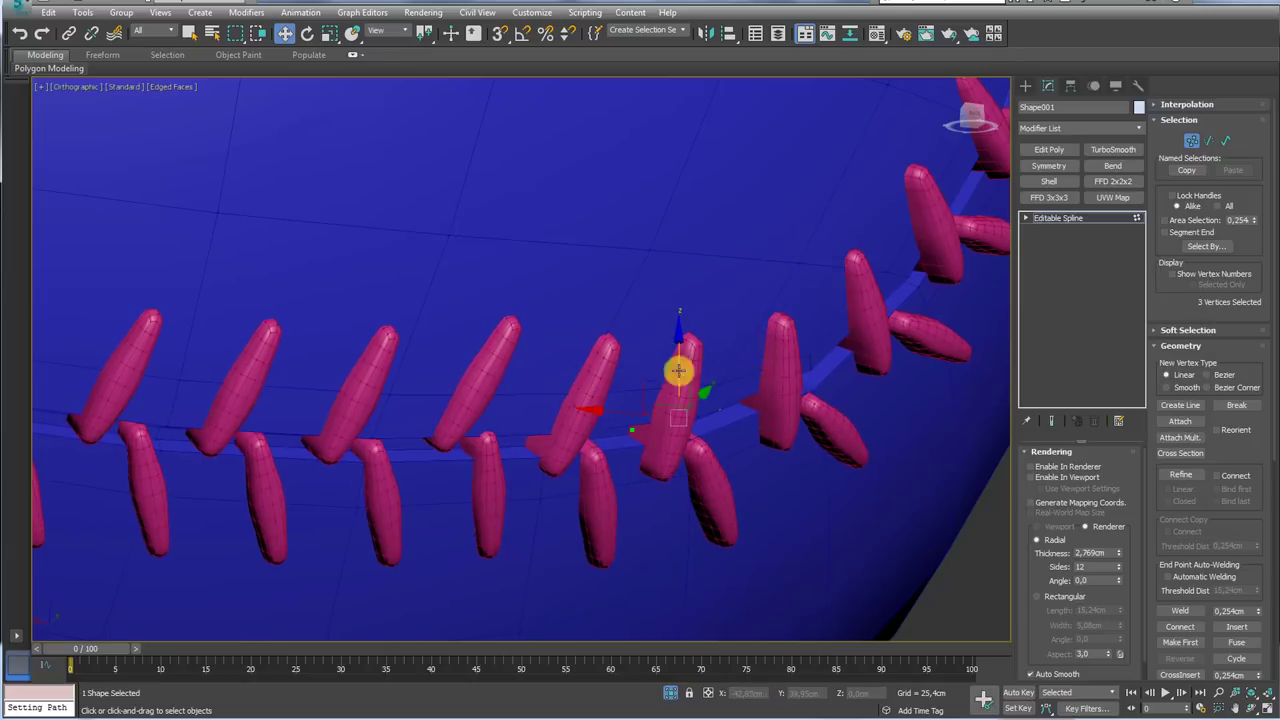
{"action": "left_click_drag", "start_coordinate": [665, 383], "coordinate": [668, 375]}
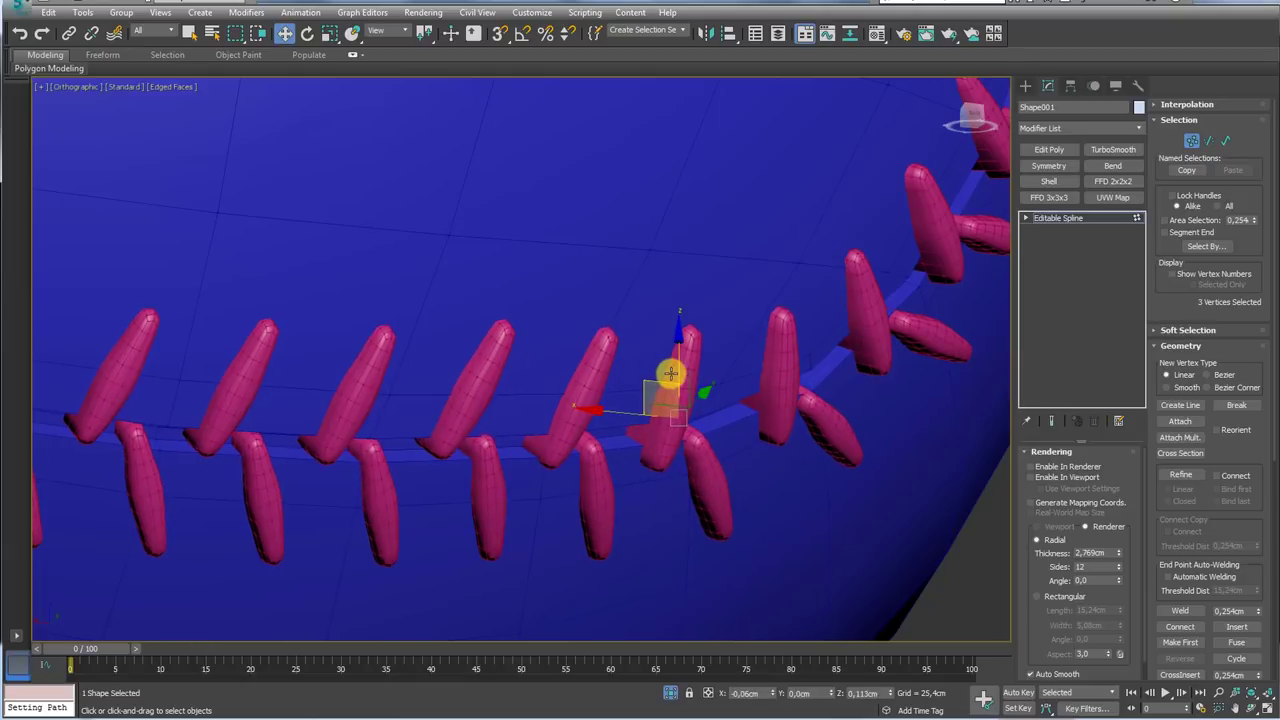
{"action": "mouse_move", "coordinate": [714, 414]}
{"action": "middle_mouse_down", "text": "alt"}
{"action": "mouse_move", "coordinate": [651, 414]}
{"action": "mouse_move", "coordinate": [689, 403]}
{"action": "mouse_move", "coordinate": [443, 424]}
{"action": "middle_mouse_up", "text": "alt"}
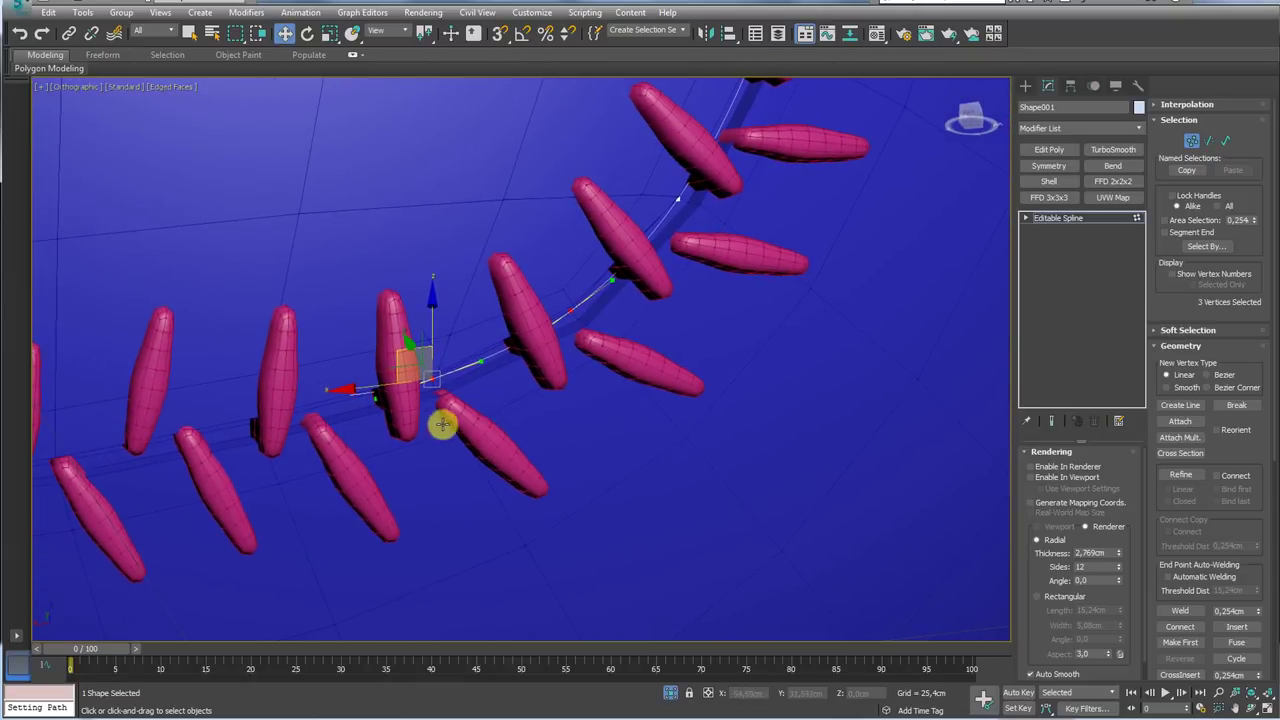
{"action": "left_click", "coordinate": [409, 344]}
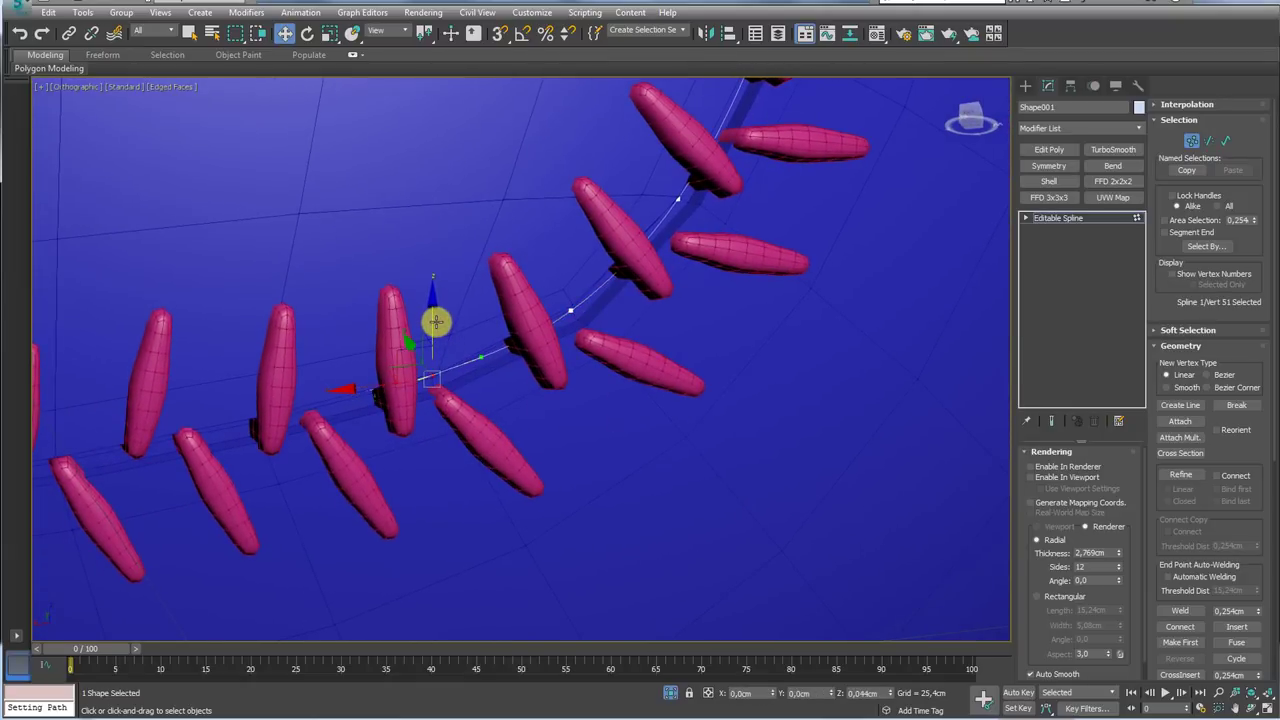
Leave vertex editing and frame the whole baseball in the perspective view
{"action": "key", "text": "1"}
{"action": "key", "text": "p"}
{"action": "key", "text": "z"}
{"action": "scroll", "coordinate": [705, 459], "scroll_direction": "down", "scroll_amount": 3}
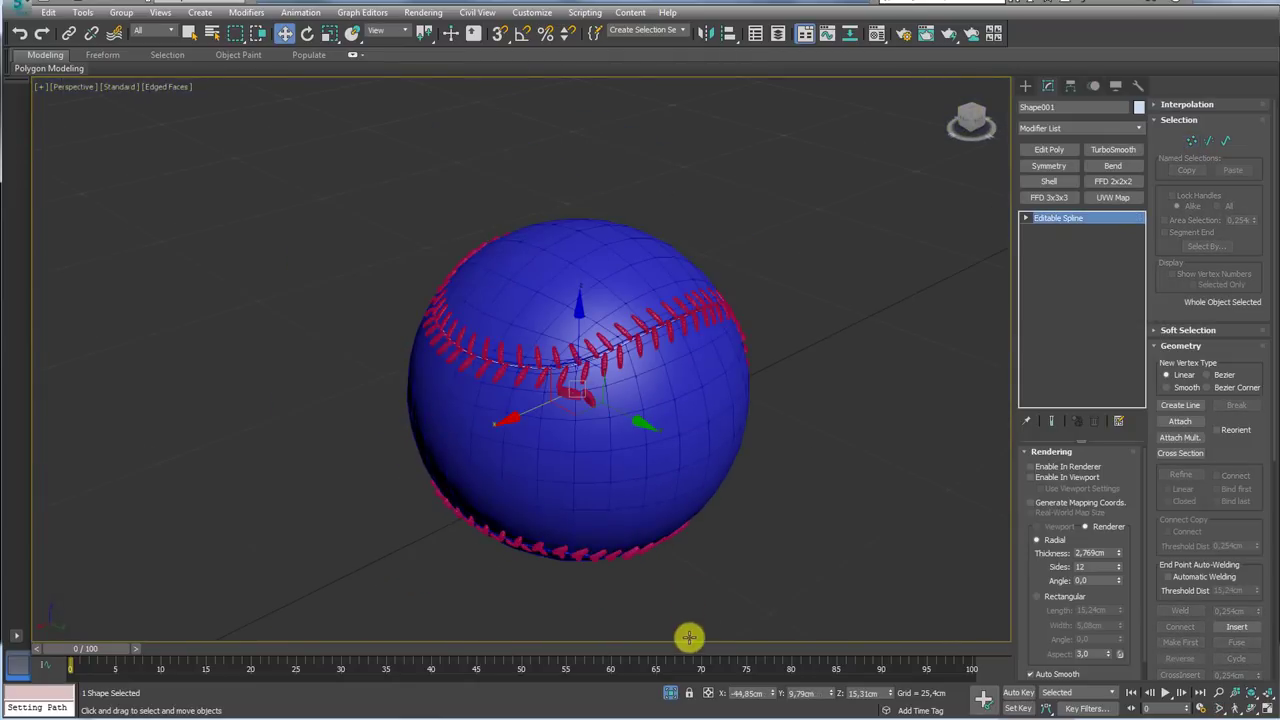
{"action": "scroll", "coordinate": [709, 471], "scroll_direction": "down", "scroll_amount": 8}
{"action": "scroll", "coordinate": [686, 457], "scroll_direction": "up", "scroll_amount": 2}
{"action": "scroll", "coordinate": [686, 440], "scroll_direction": "up", "scroll_amount": 2}
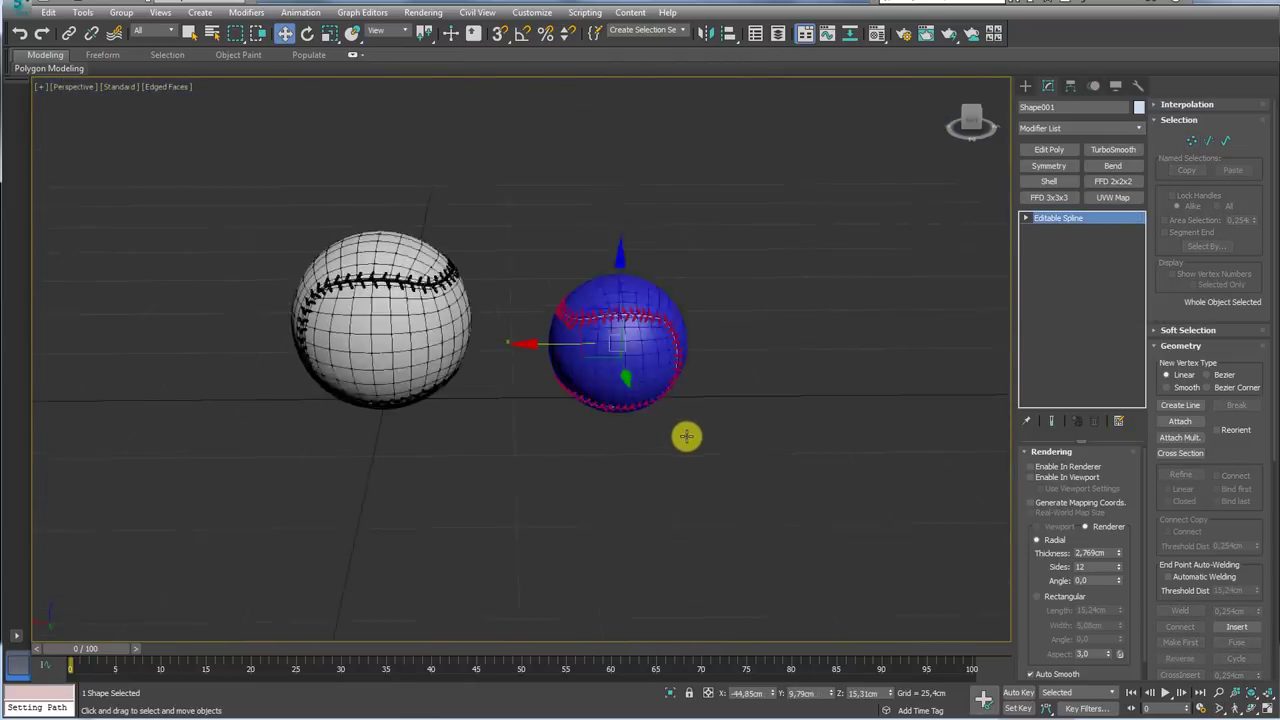
{"action": "scroll", "coordinate": [640, 340], "scroll_direction": "up", "scroll_amount": 2}
{"action": "scroll", "coordinate": [650, 360], "scroll_direction": "up", "scroll_amount": 1}
{"action": "scroll", "coordinate": [629, 366], "scroll_direction": "up", "scroll_amount": 3}
{"action": "scroll", "coordinate": [581, 380], "scroll_direction": "up", "scroll_amount": 2}
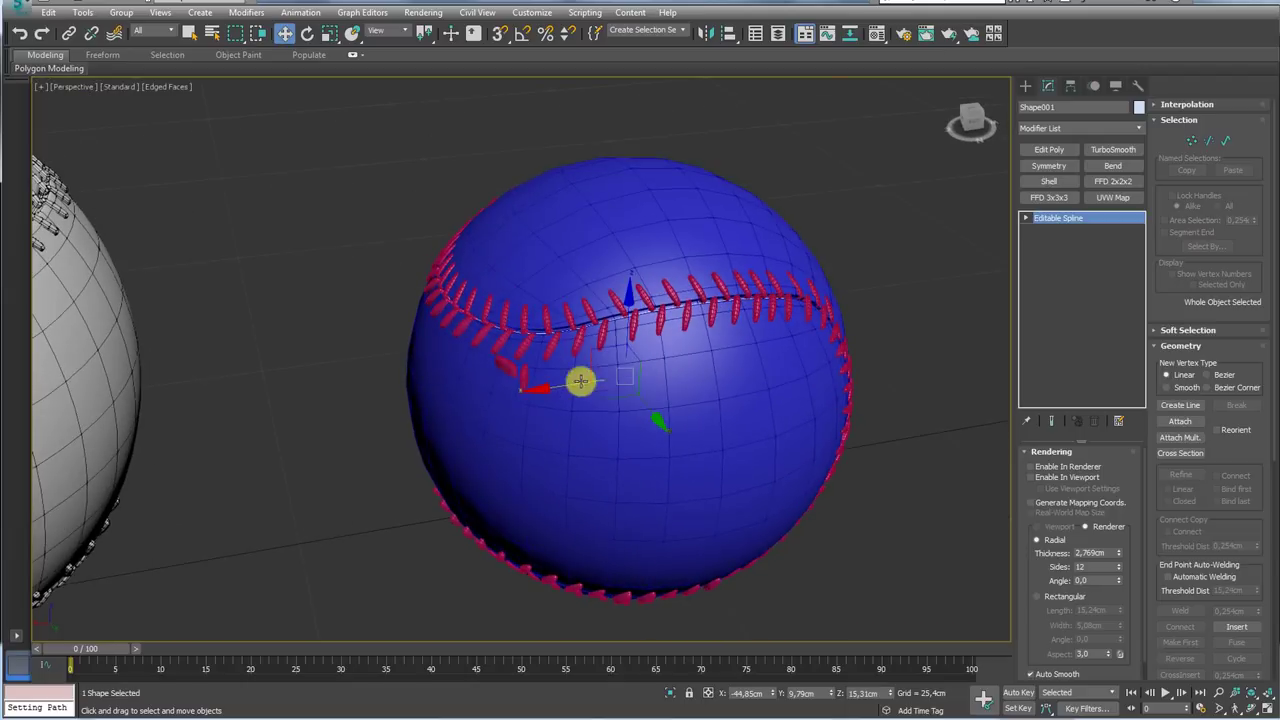
Move one stitch aside to the ball's left, then select the blue ball
{"action": "mouse_move", "coordinate": [524, 374]}
{"action": "left_mouse_down"}
{"action": "mouse_move", "coordinate": [229, 398]}
{"action": "mouse_move", "coordinate": [257, 410]}
{"action": "left_mouse_up"}
{"action": "scroll", "coordinate": [674, 403], "scroll_direction": "down", "scroll_amount": 3}
{"action": "scroll", "coordinate": [623, 380], "scroll_direction": "up", "scroll_amount": 1}
{"action": "scroll", "coordinate": [654, 391], "scroll_direction": "down", "scroll_amount": 1}
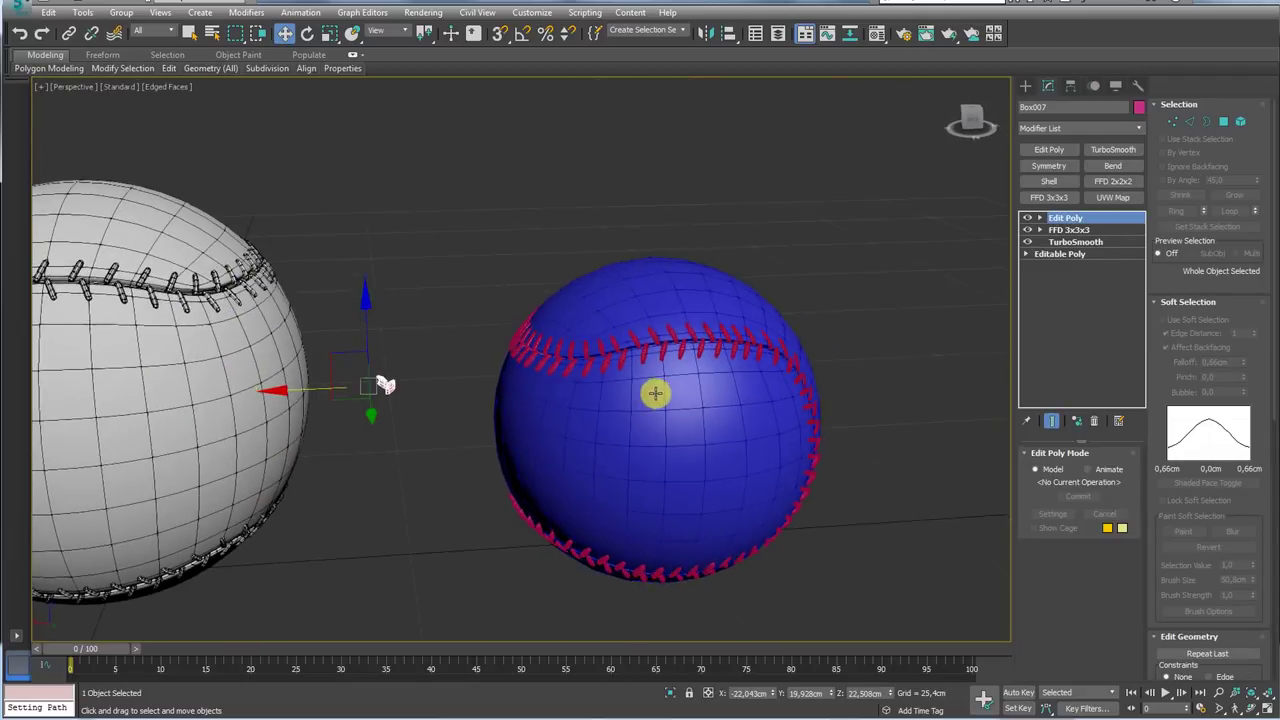
{"action": "scroll", "coordinate": [687, 338], "scroll_direction": "down", "scroll_amount": 2}
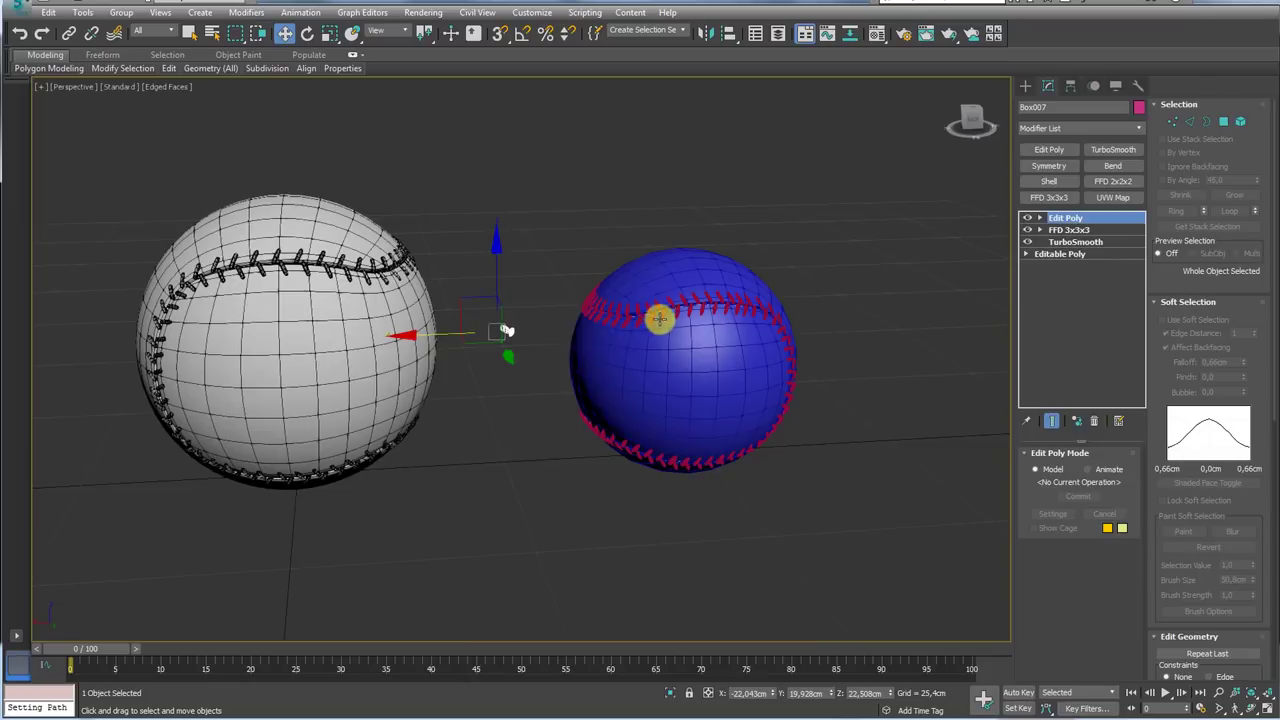
{"action": "left_click", "coordinate": [701, 308]}
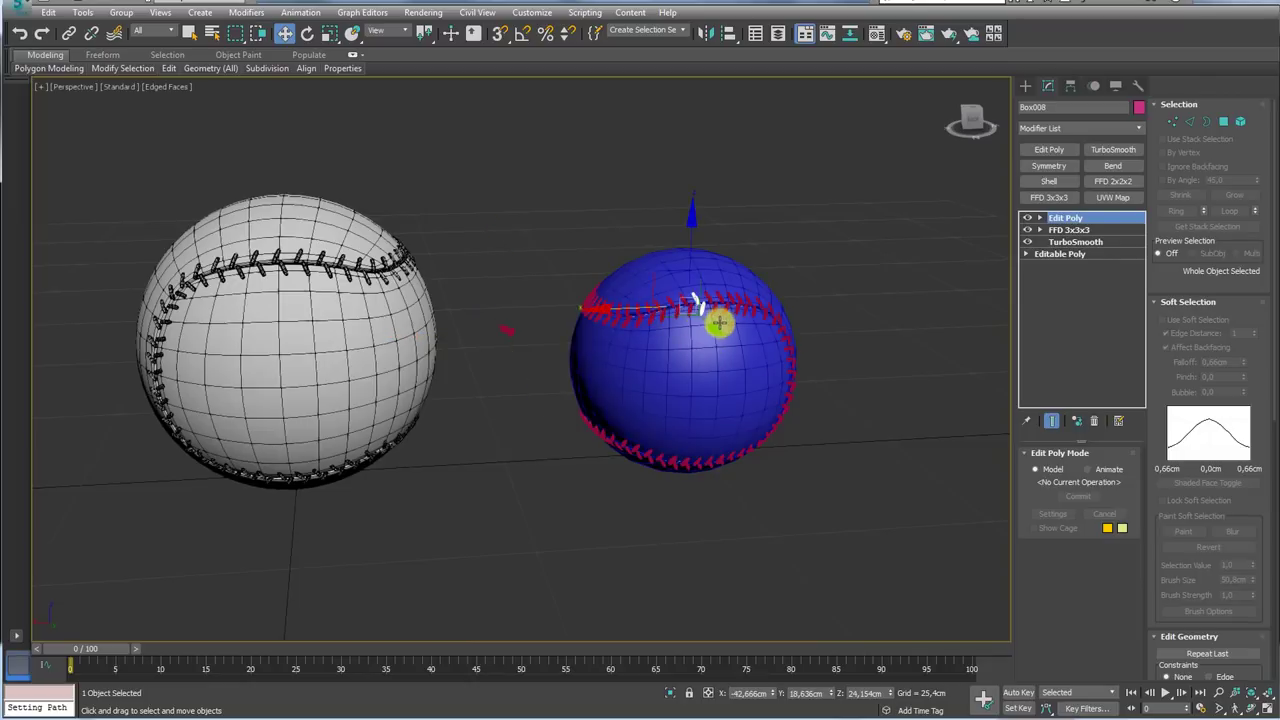
{"action": "left_click", "coordinate": [693, 360]}
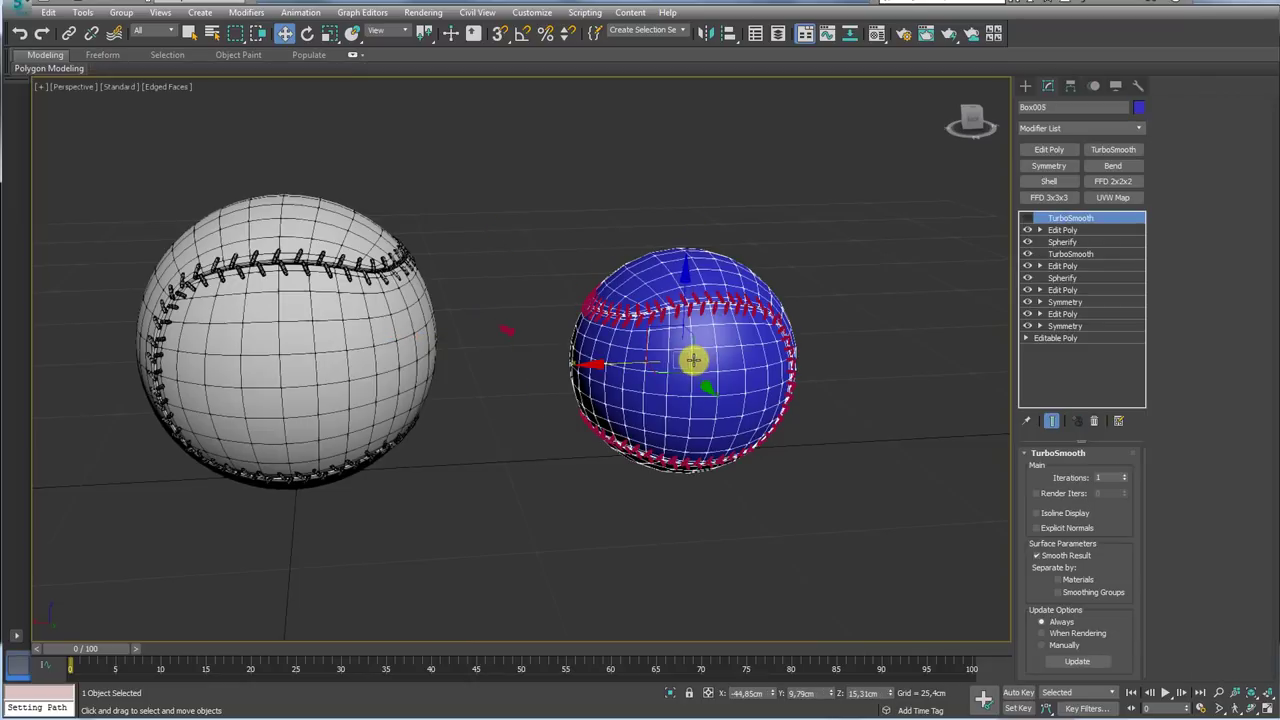
Hide the blue ball with Hide Selection
{"action": "right_click", "coordinate": [693, 360]}
{"action": "left_click", "coordinate": [734, 317]}
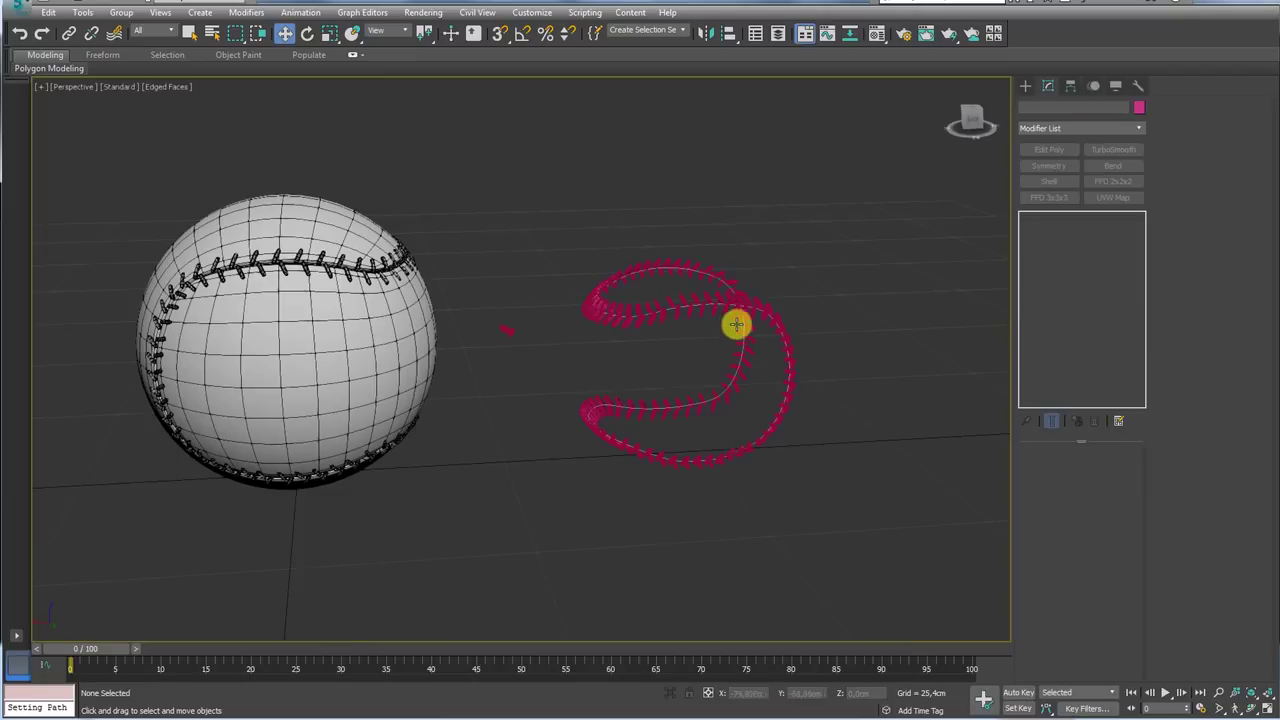
{"action": "scroll", "coordinate": [718, 318], "scroll_direction": "up", "scroll_amount": 5}
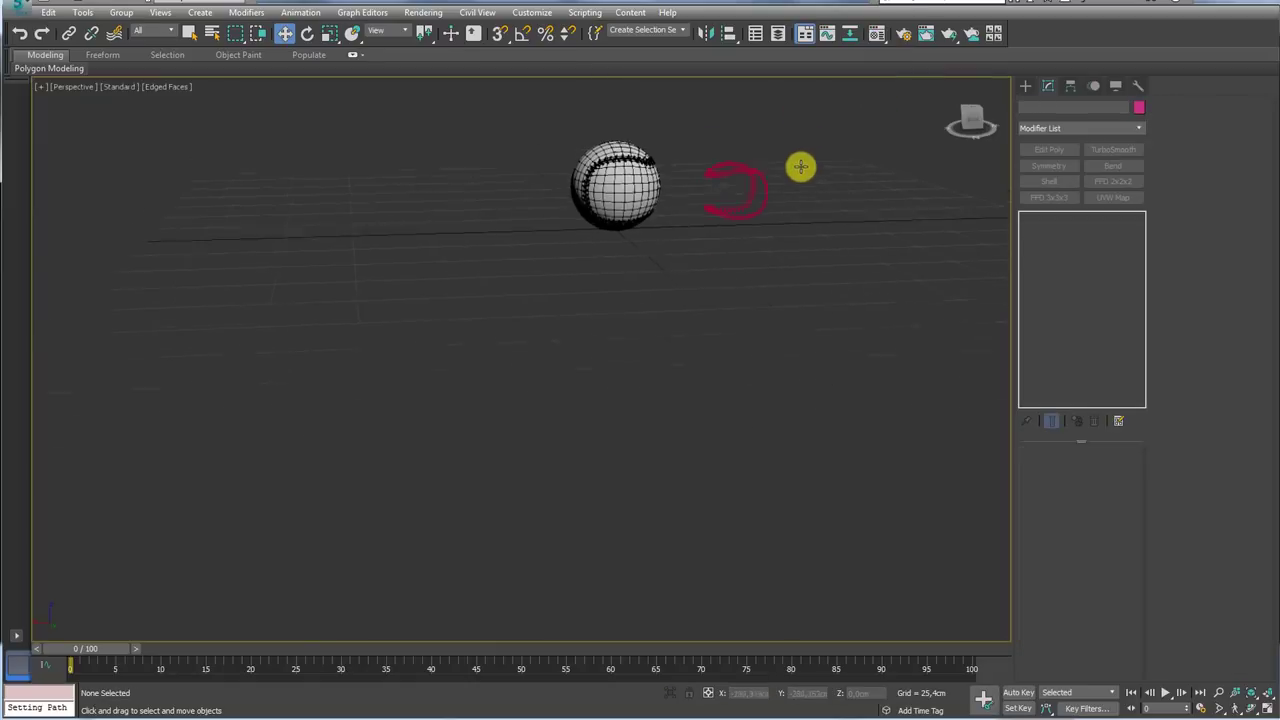
{"action": "middle_click_drag", "start_coordinate": [800, 166], "coordinate": [798, 213], "text": "alt"}
Select the stitch ring and use Hide Unselected so only the stitches stay visible
{"action": "left_click", "coordinate": [749, 279]}
{"action": "right_click", "coordinate": [749, 279]}
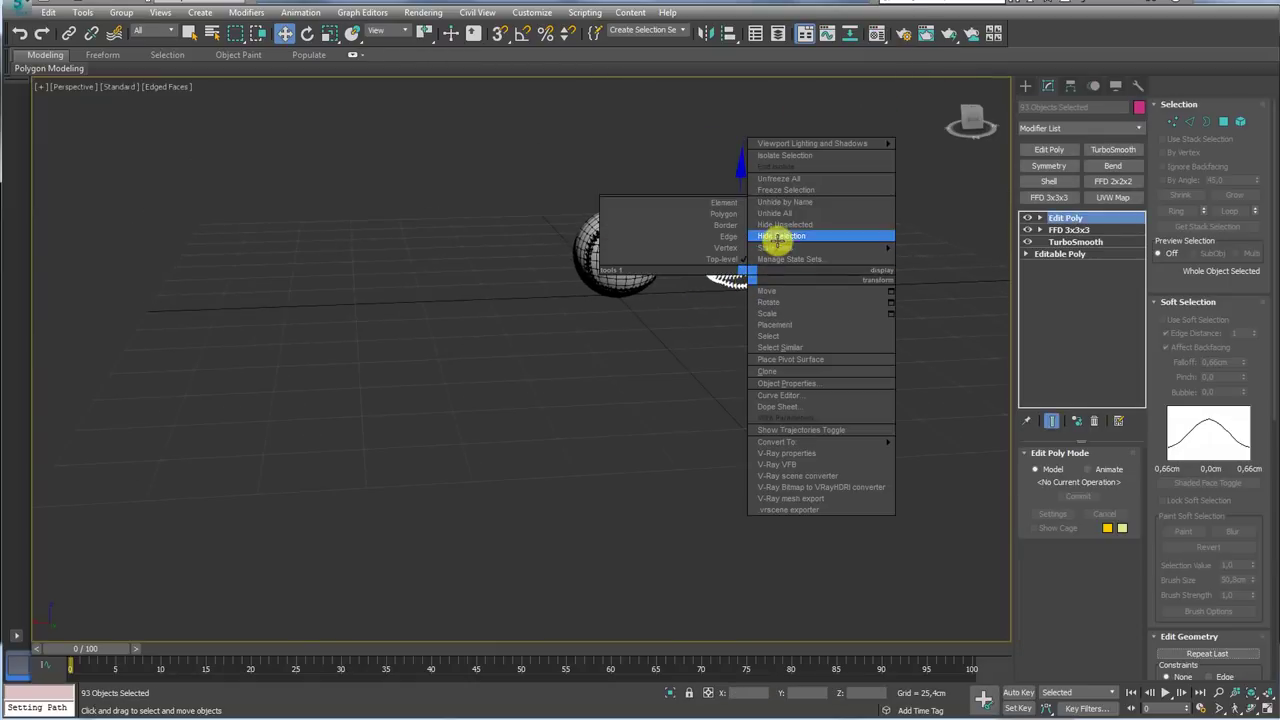
{"action": "left_click", "coordinate": [779, 240]}
{"action": "key", "text": "ctrl+z"}
{"action": "right_click", "coordinate": [731, 315]}
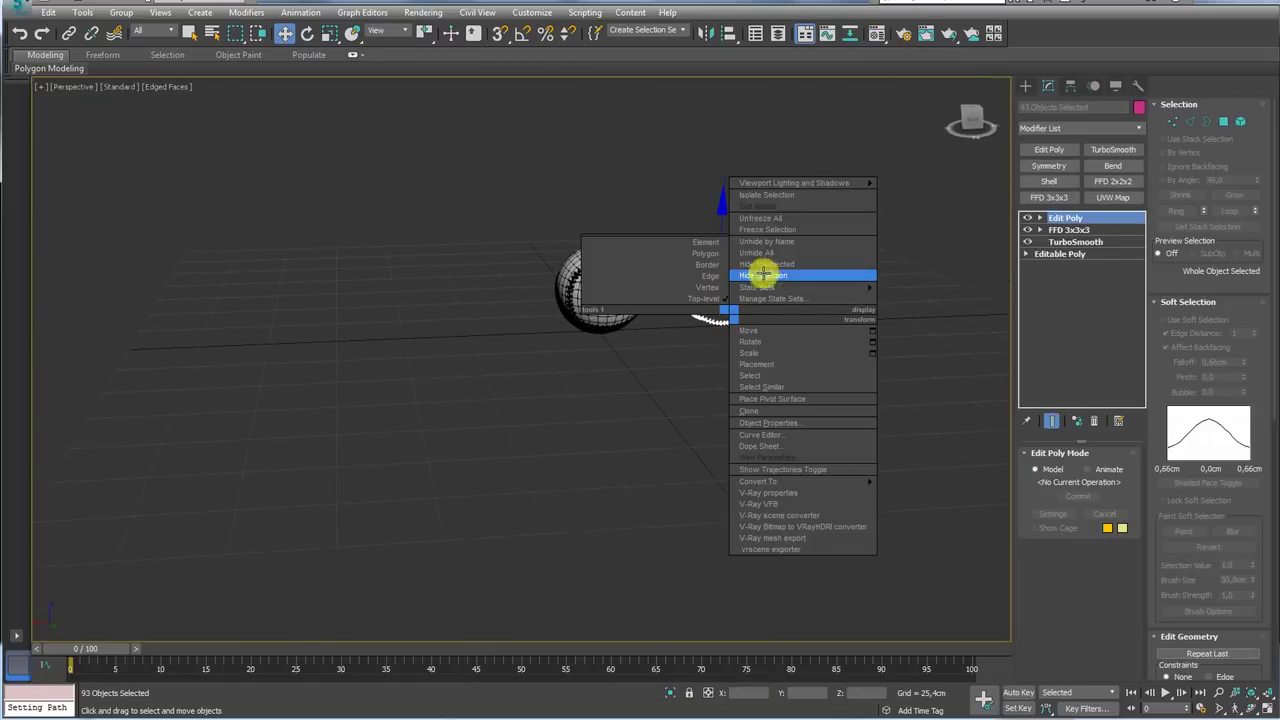
{"action": "left_click", "coordinate": [768, 264]}
{"action": "left_click", "coordinate": [1025, 87]}
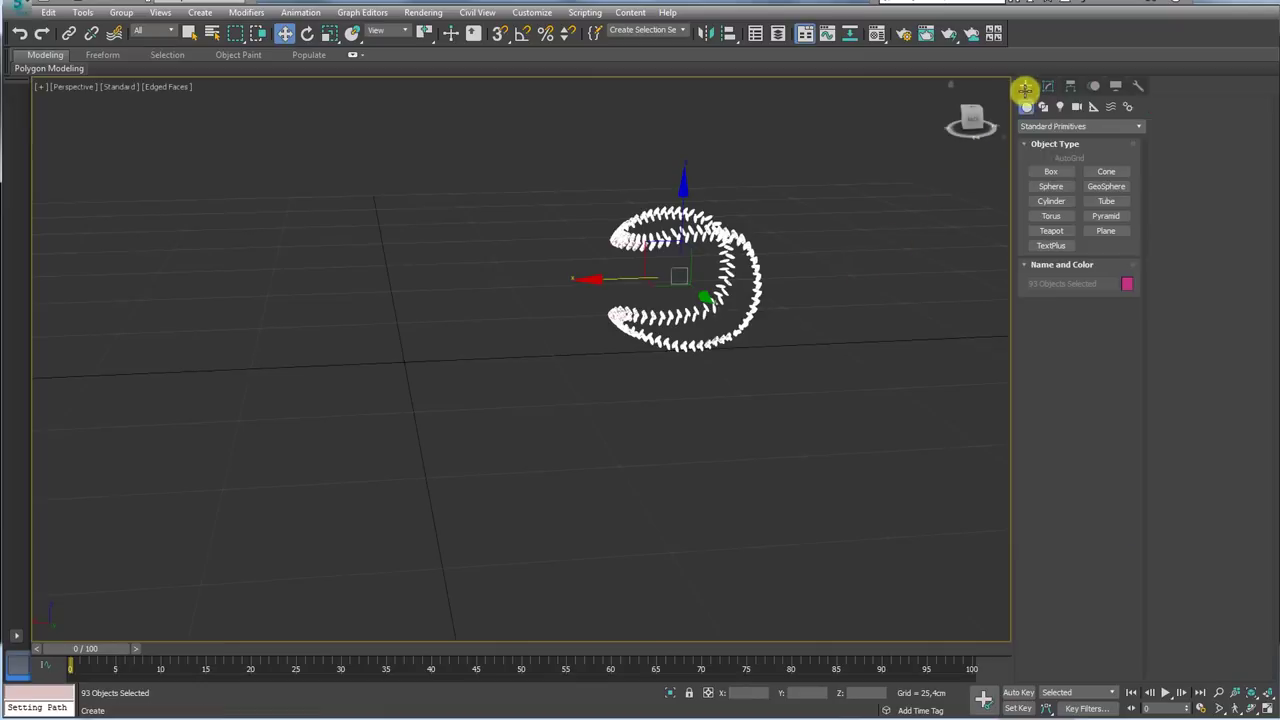
Create a small box beside the stitch ring and convert it to an Editable Poly
{"action": "left_click", "coordinate": [1050, 170]}
{"action": "left_click_drag", "start_coordinate": [789, 345], "coordinate": [807, 356]}
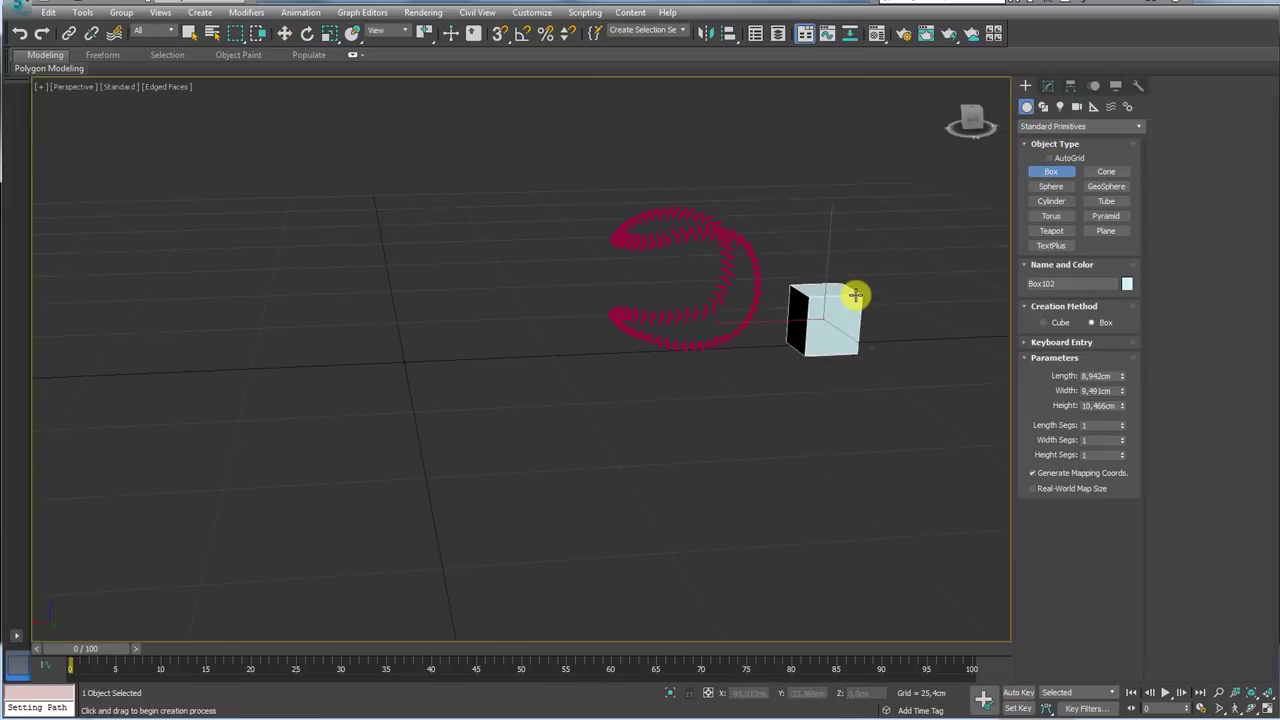
{"action": "left_click", "coordinate": [857, 294]}
{"action": "key", "text": "w"}
{"action": "right_click", "coordinate": [826, 306]}
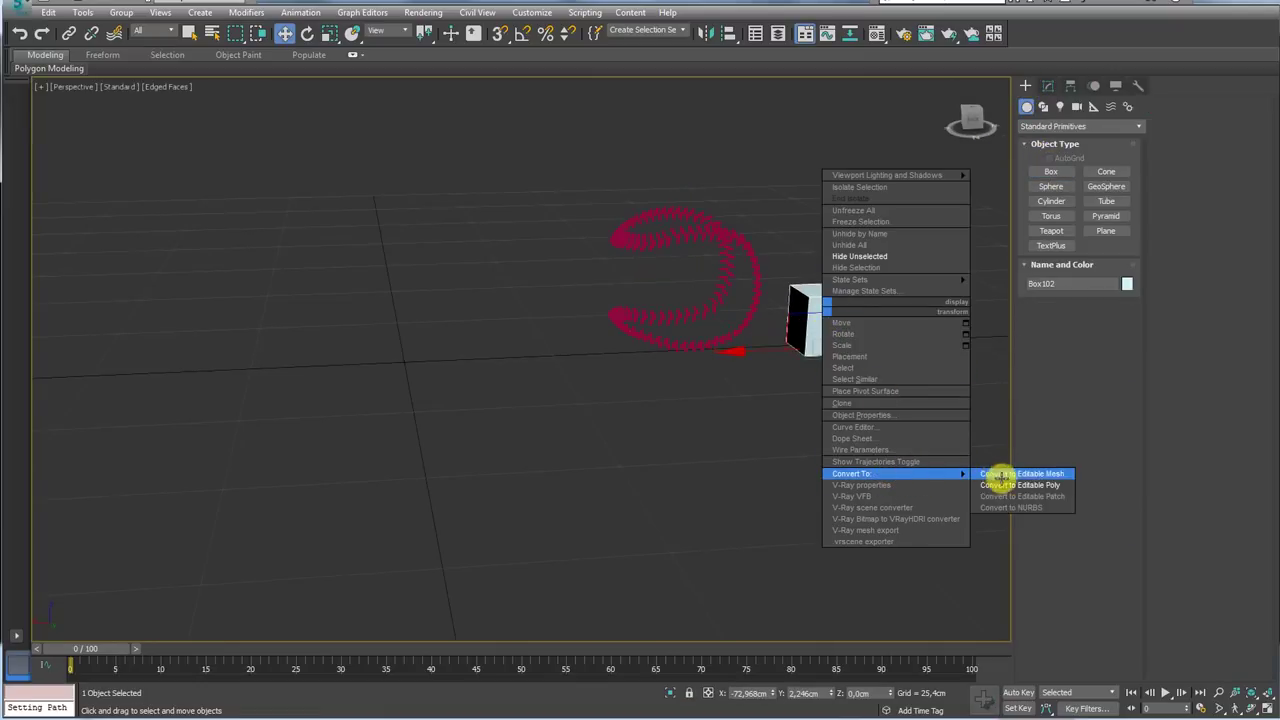
{"action": "left_click", "coordinate": [1010, 485]}
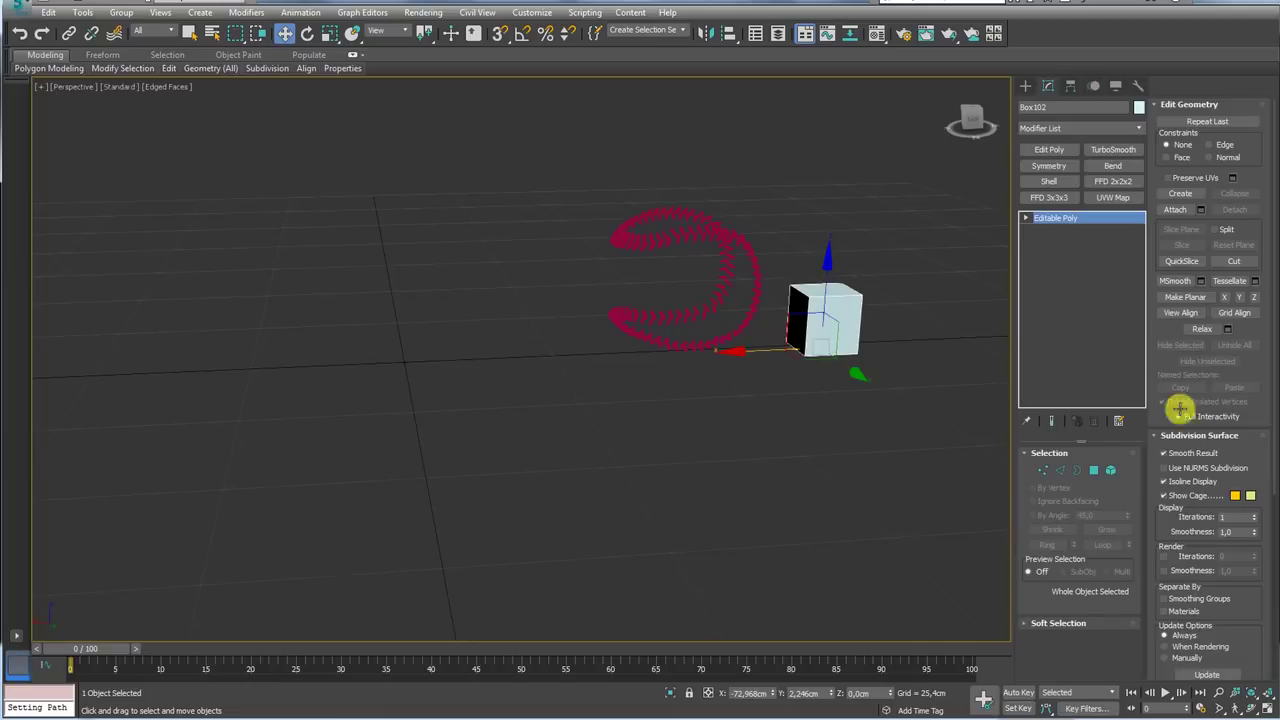
Attach every stitch object to the box using the Attach List with all selected
{"action": "left_click", "coordinate": [1201, 209]}
{"action": "key", "text": "ctrl+a"}
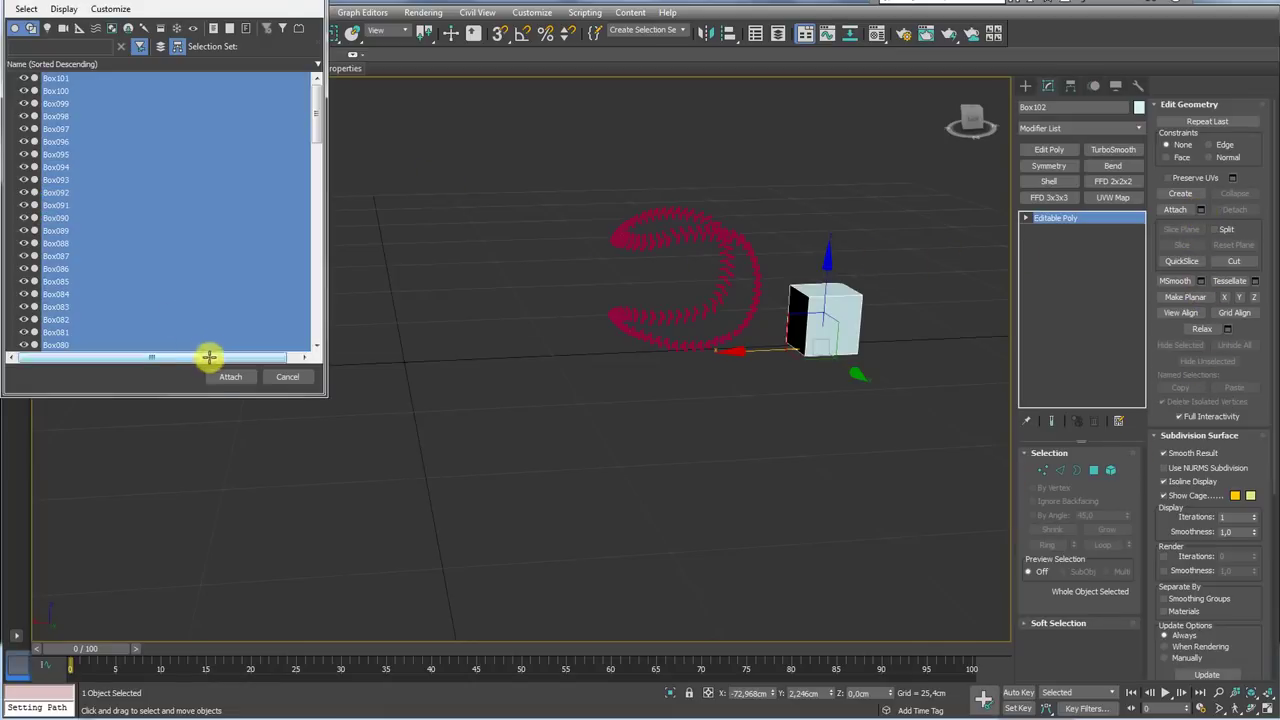
{"action": "left_click", "coordinate": [224, 376]}
{"action": "mouse_move", "coordinate": [694, 300]}
{"action": "middle_mouse_down", "text": "alt"}
{"action": "mouse_move", "coordinate": [689, 343]}
{"action": "mouse_move", "coordinate": [692, 296]}
{"action": "middle_mouse_up", "text": "alt"}
{"action": "scroll", "coordinate": [692, 296], "scroll_direction": "up", "scroll_amount": 2}
Unhide All to bring the baseballs back into view
{"action": "right_click", "coordinate": [703, 313]}
{"action": "left_click", "coordinate": [752, 250]}
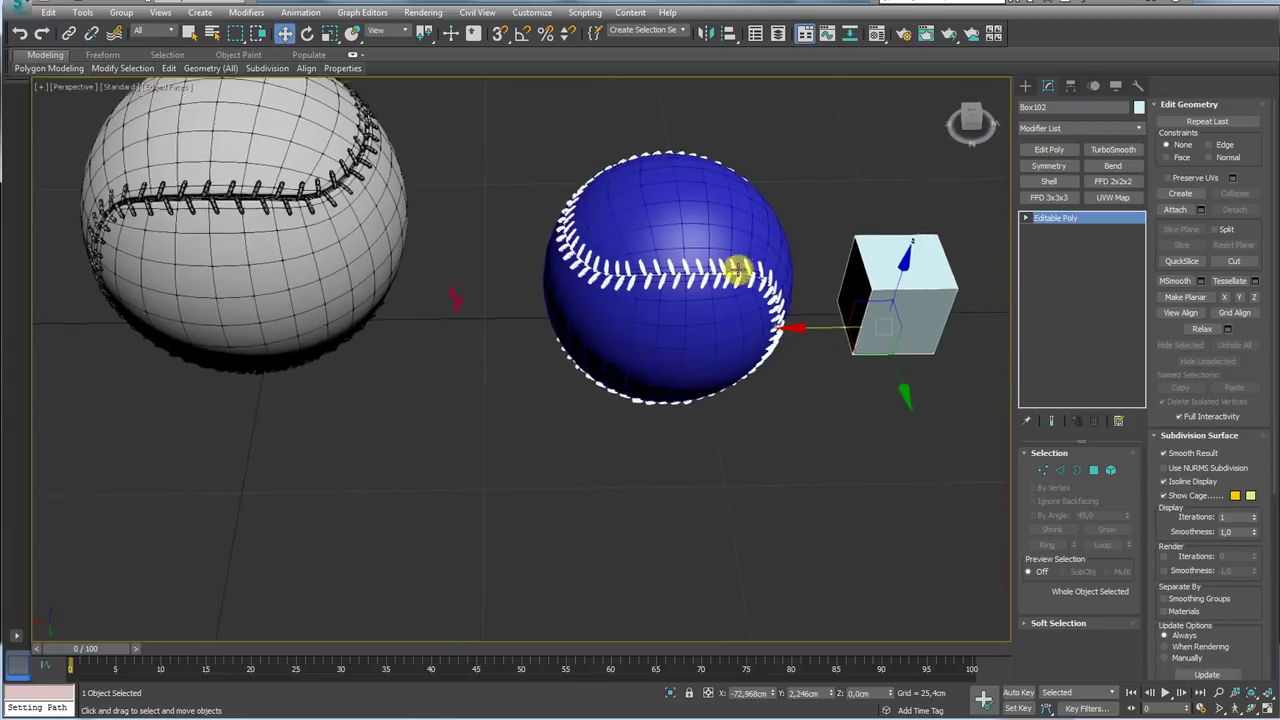
{"action": "scroll", "coordinate": [726, 288], "scroll_direction": "up", "scroll_amount": 5}
{"action": "scroll", "coordinate": [745, 297], "scroll_direction": "up", "scroll_amount": 2}
Select the combined box holding the stitches and delete it
{"action": "left_click", "coordinate": [760, 297]}
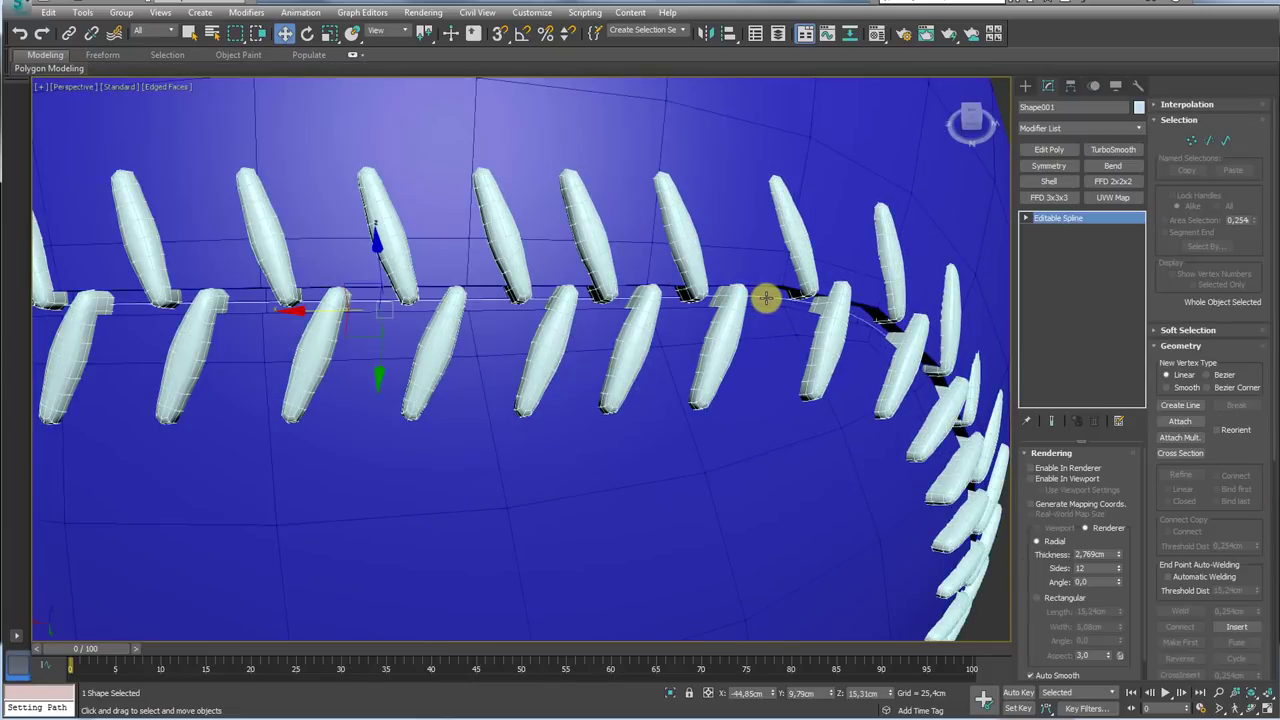
{"action": "key", "text": "ctrl+d"}
{"action": "scroll", "coordinate": [609, 291], "scroll_direction": "down", "scroll_amount": 5}
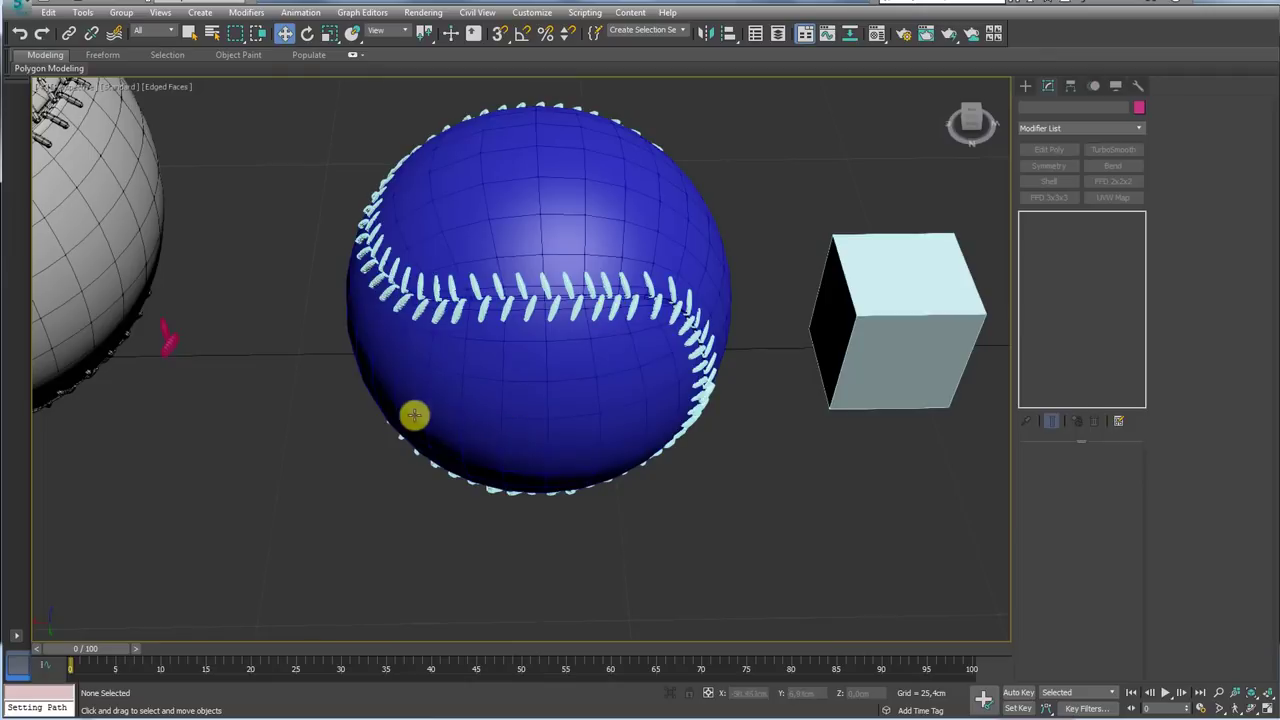
{"action": "left_click", "coordinate": [171, 338]}
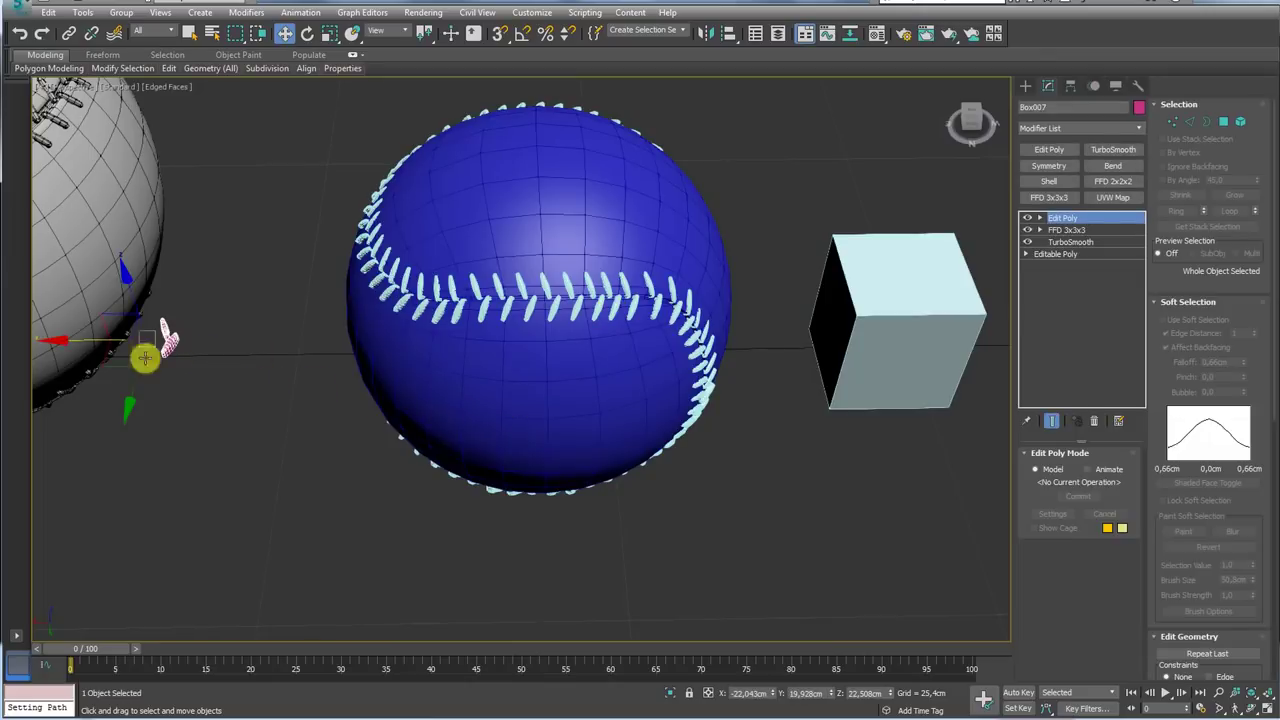
{"action": "left_click", "coordinate": [904, 353]}
{"action": "key", "text": "Delete"}
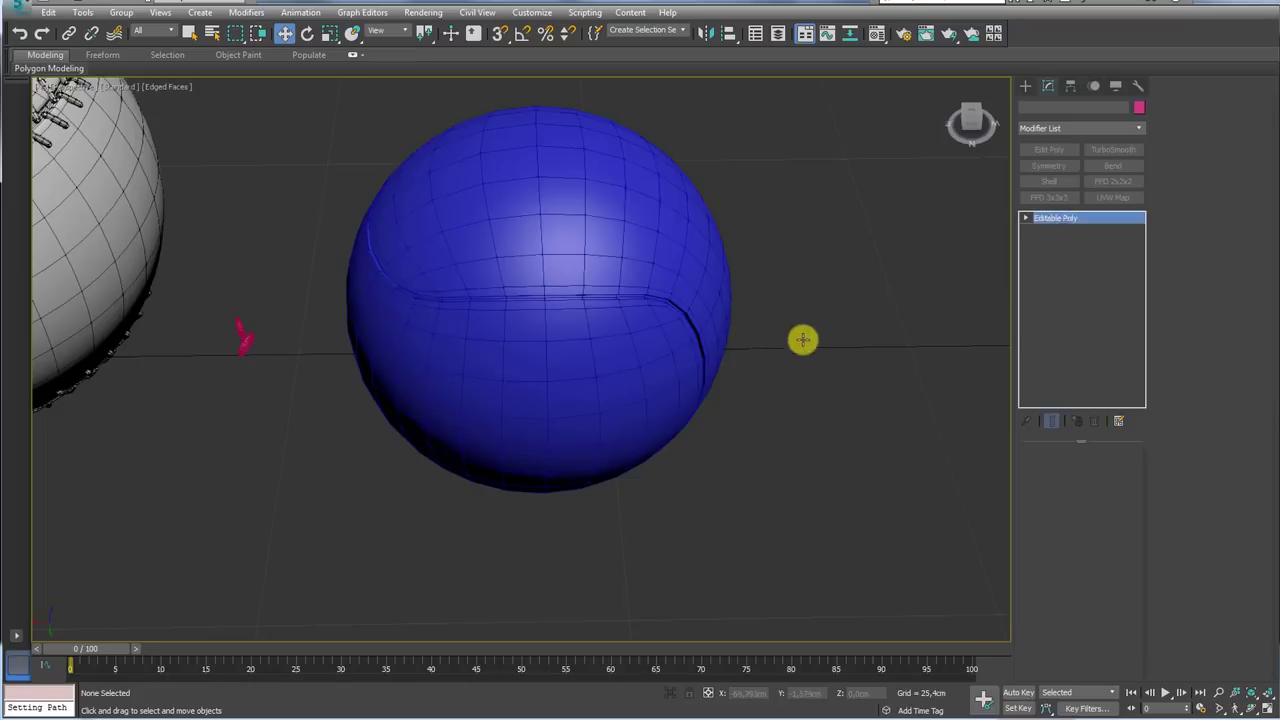
Restore the stitches with undo and delete the helper cube element from the stitch object
{"action": "key", "text": "ctrl+z"}
{"action": "left_click", "coordinate": [1110, 470]}
{"action": "left_click", "coordinate": [860, 330]}
{"action": "key", "text": "Delete"}
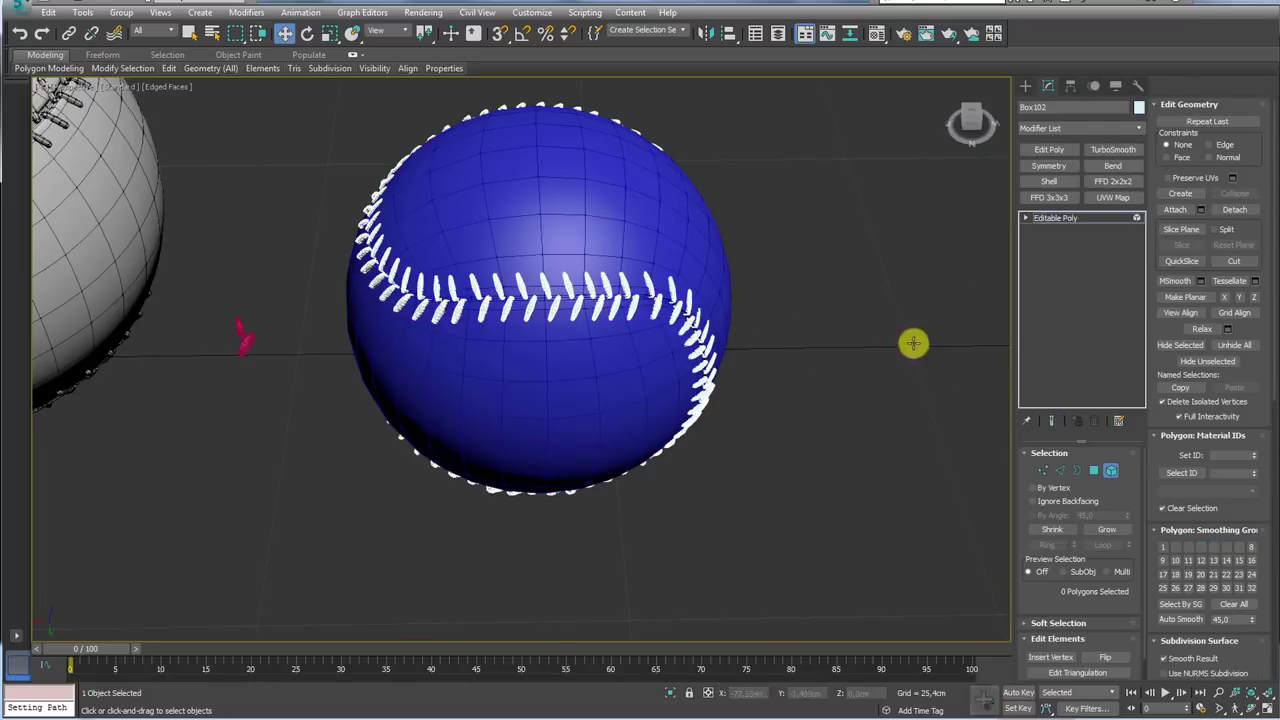
Select a stitch element along the blue ball's seam to adjust
{"action": "scroll", "coordinate": [686, 300], "scroll_direction": "up", "scroll_amount": 3}
{"action": "scroll", "coordinate": [678, 323], "scroll_direction": "up", "scroll_amount": 3}
{"action": "left_click", "coordinate": [678, 323]}
{"action": "mouse_move", "coordinate": [678, 323]}
{"action": "middle_mouse_down", "text": "alt"}
{"action": "mouse_move", "coordinate": [648, 300]}
{"action": "mouse_move", "coordinate": [722, 366]}
{"action": "middle_mouse_up", "text": "alt"}
{"action": "scroll", "coordinate": [737, 334], "scroll_direction": "down", "scroll_amount": 4}
{"action": "scroll", "coordinate": [722, 366], "scroll_direction": "up", "scroll_amount": 3}
{"action": "mouse_move", "coordinate": [766, 451]}
{"action": "middle_mouse_down", "text": "alt"}
{"action": "mouse_move", "coordinate": [757, 477]}
{"action": "mouse_move", "coordinate": [734, 437]}
{"action": "mouse_move", "coordinate": [709, 460]}
{"action": "mouse_move", "coordinate": [720, 486]}
{"action": "mouse_move", "coordinate": [705, 398]}
{"action": "mouse_move", "coordinate": [663, 365]}
{"action": "middle_mouse_up", "text": "alt"}
{"action": "scroll", "coordinate": [734, 437], "scroll_direction": "up", "scroll_amount": 2}
{"action": "scroll", "coordinate": [731, 476], "scroll_direction": "up", "scroll_amount": 2}
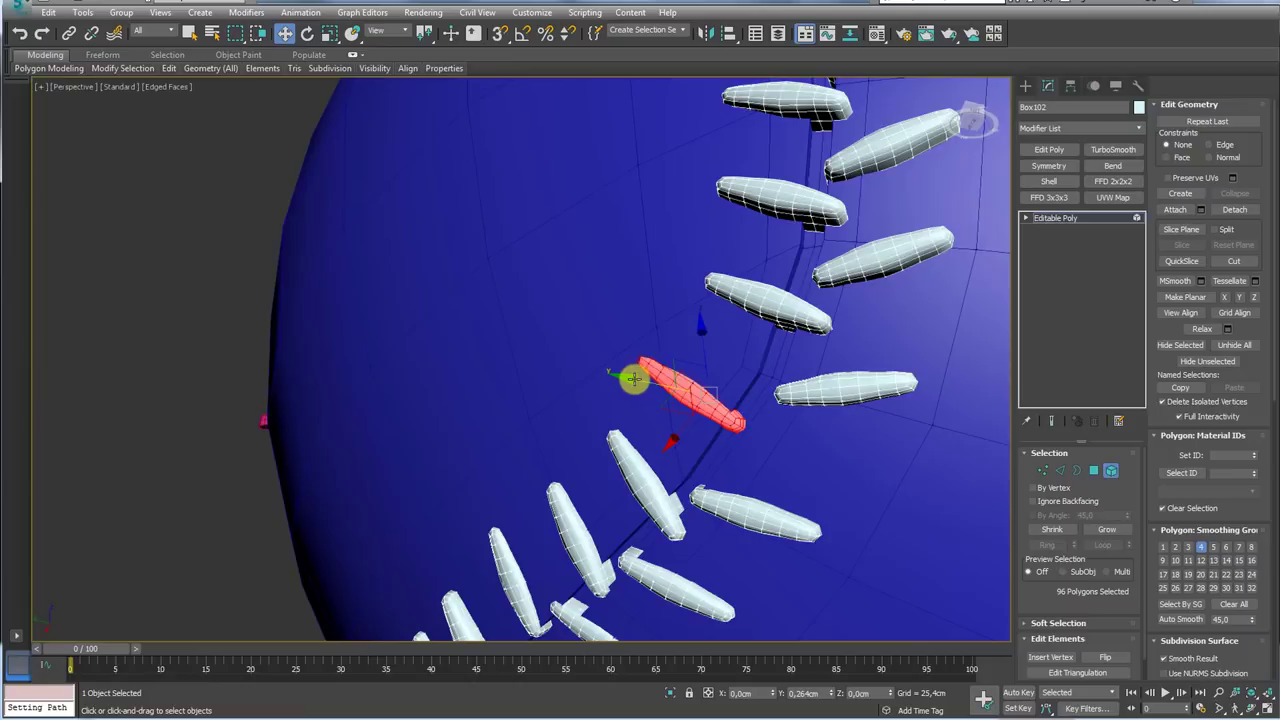
{"action": "left_click", "coordinate": [849, 385]}
{"action": "middle_click_drag", "start_coordinate": [851, 414], "coordinate": [820, 420], "text": "alt"}
Use Screen reference coordinates for Rotate and Move, and shift the red stitch slightly left along the seam
{"action": "key", "text": "e"}
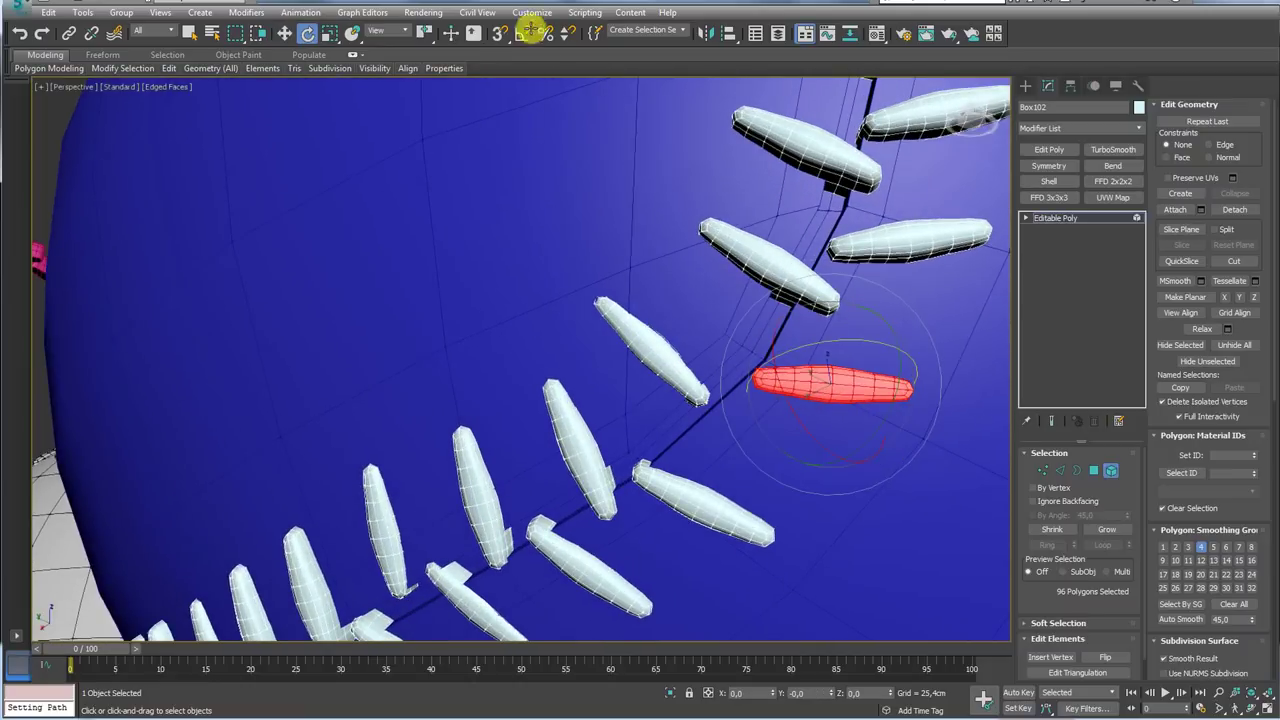
{"action": "left_click", "coordinate": [396, 31]}
{"action": "left_click", "coordinate": [389, 50]}
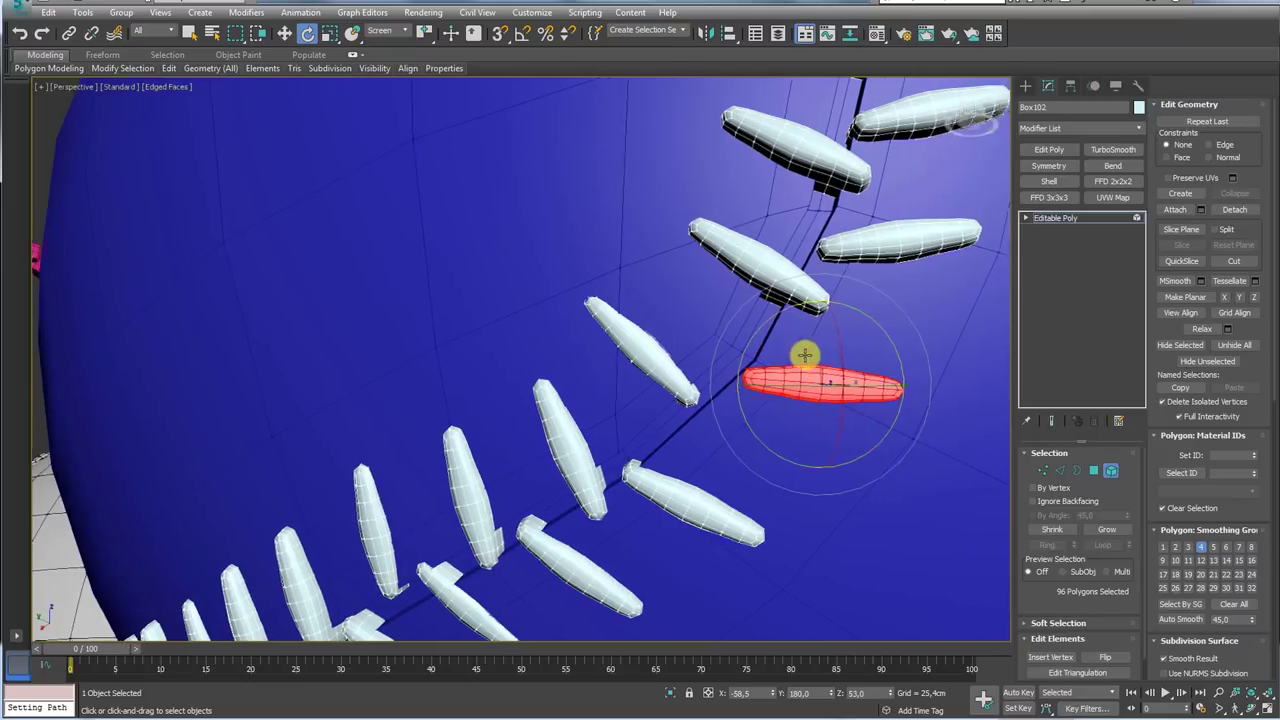
{"action": "middle_click_drag", "start_coordinate": [808, 354], "coordinate": [749, 320], "text": "alt"}
{"action": "key", "text": "w"}
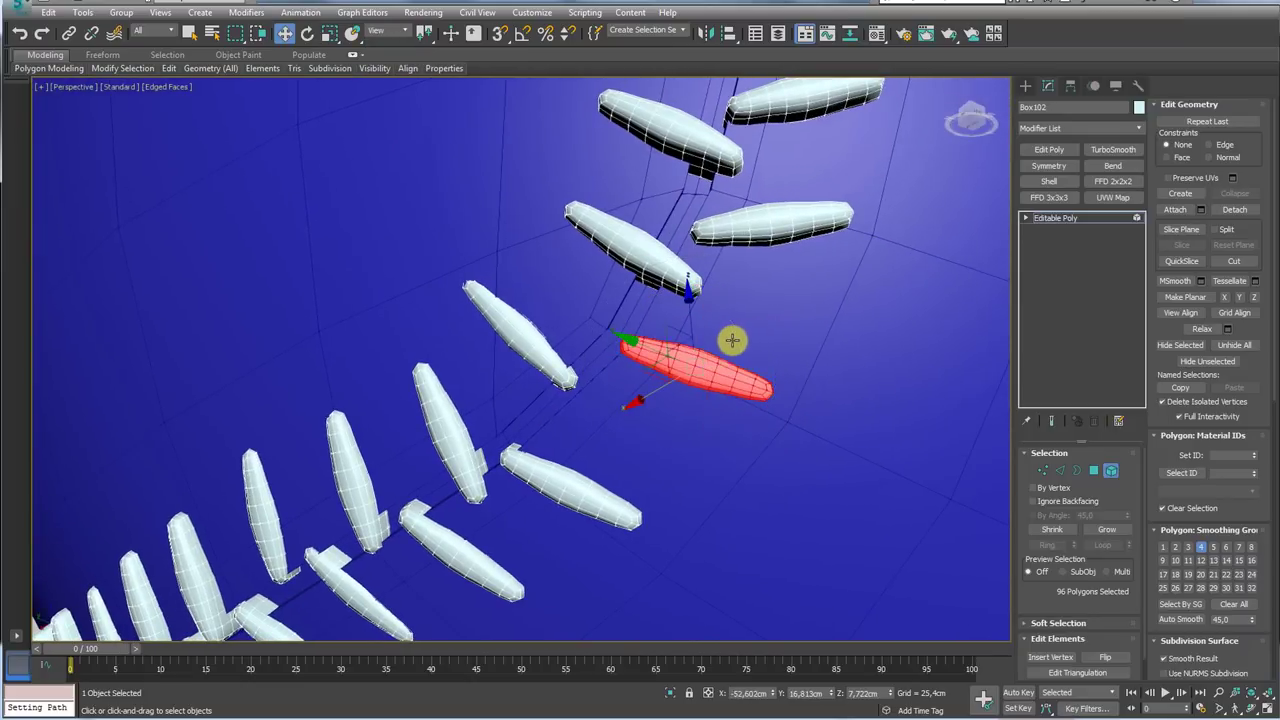
{"action": "left_click", "coordinate": [381, 31]}
{"action": "left_click", "coordinate": [389, 50]}
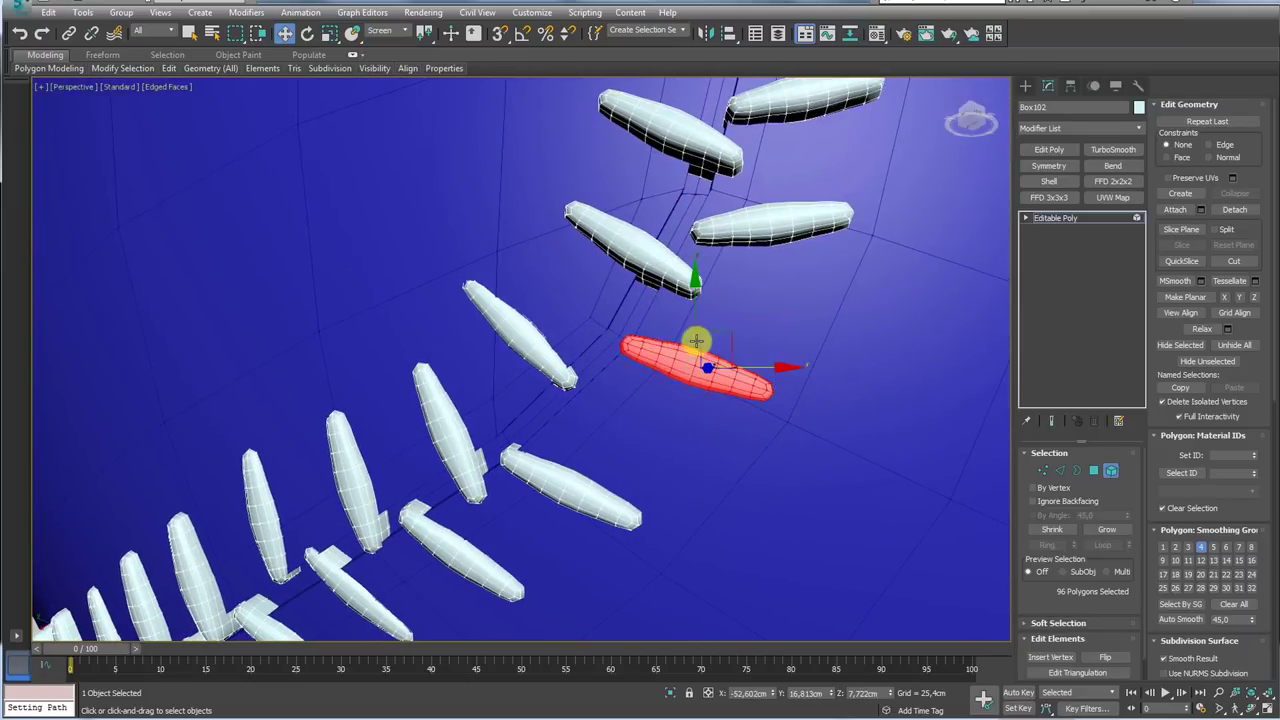
{"action": "left_click_drag", "start_coordinate": [721, 334], "coordinate": [710, 340]}
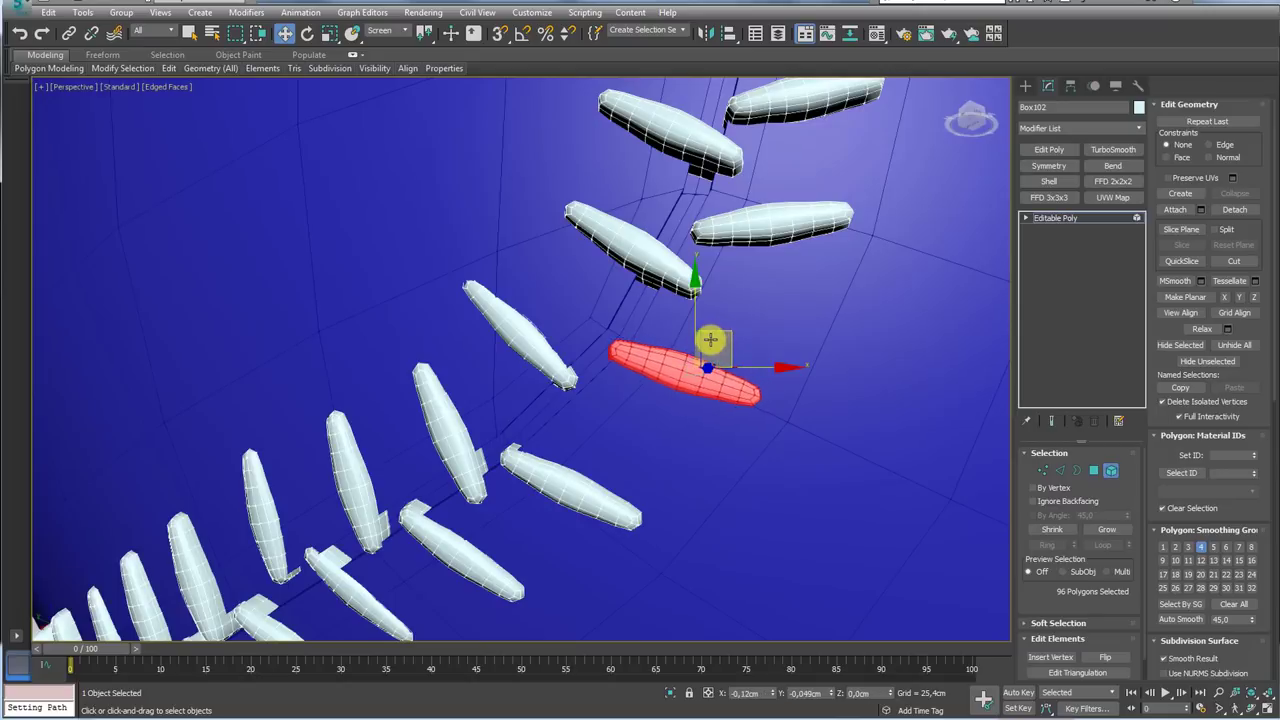
Move the upper-left stitch up-left into line and check the neighbouring stitches
{"action": "left_click", "coordinate": [660, 252]}
{"action": "left_click_drag", "start_coordinate": [669, 214], "coordinate": [636, 203]}
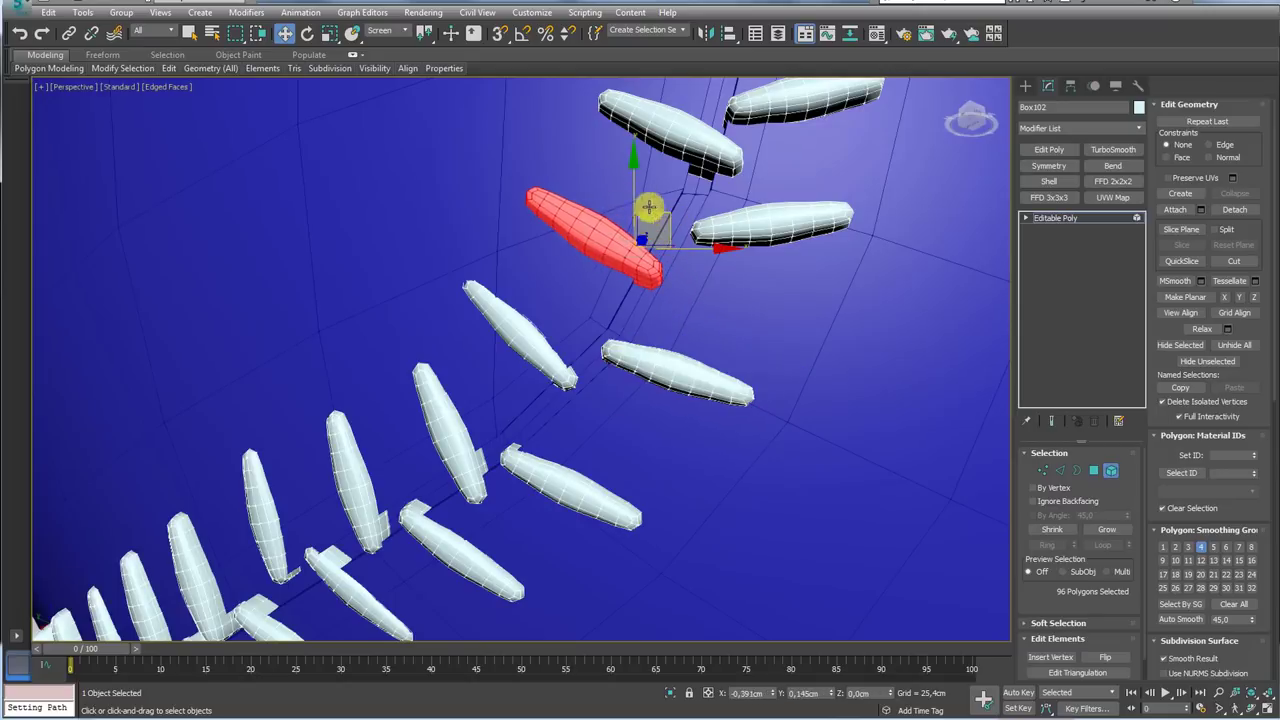
{"action": "left_click", "coordinate": [738, 229]}
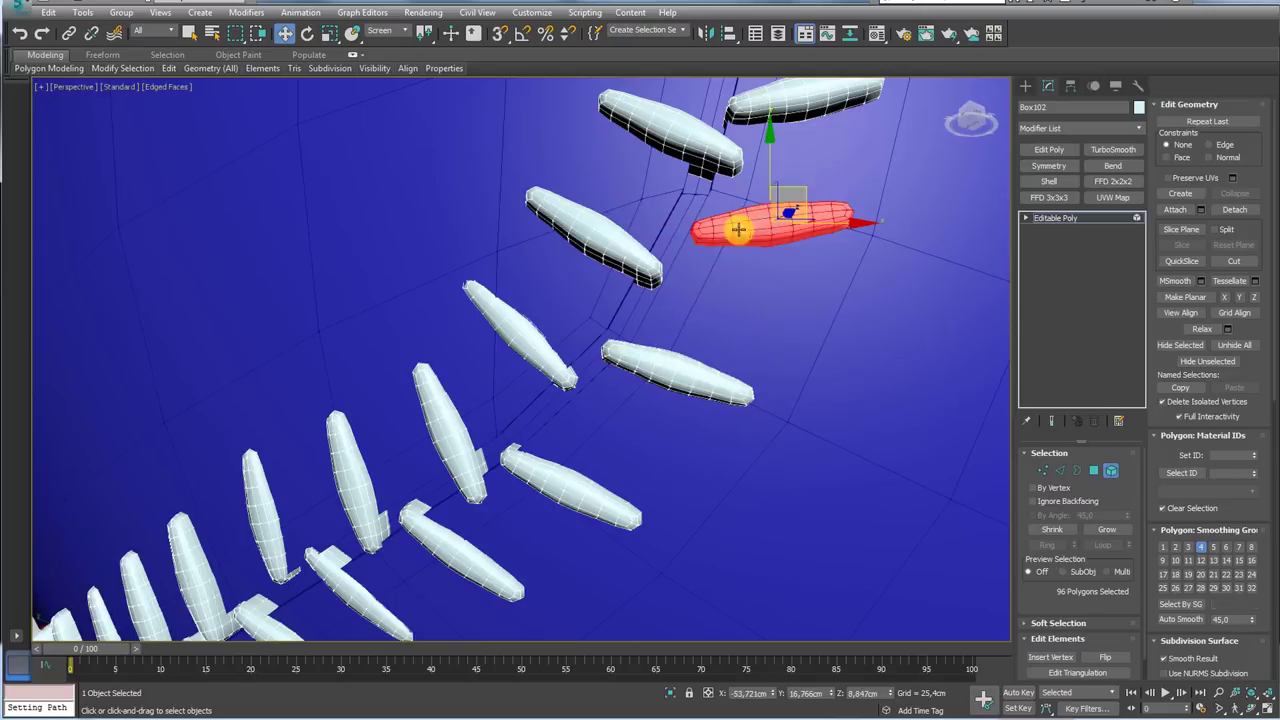
{"action": "left_click", "coordinate": [700, 143]}
{"action": "mouse_move", "coordinate": [700, 143]}
{"action": "middle_mouse_down", "text": "alt"}
{"action": "mouse_move", "coordinate": [710, 205]}
{"action": "mouse_move", "coordinate": [723, 188]}
{"action": "middle_mouse_up", "text": "alt"}
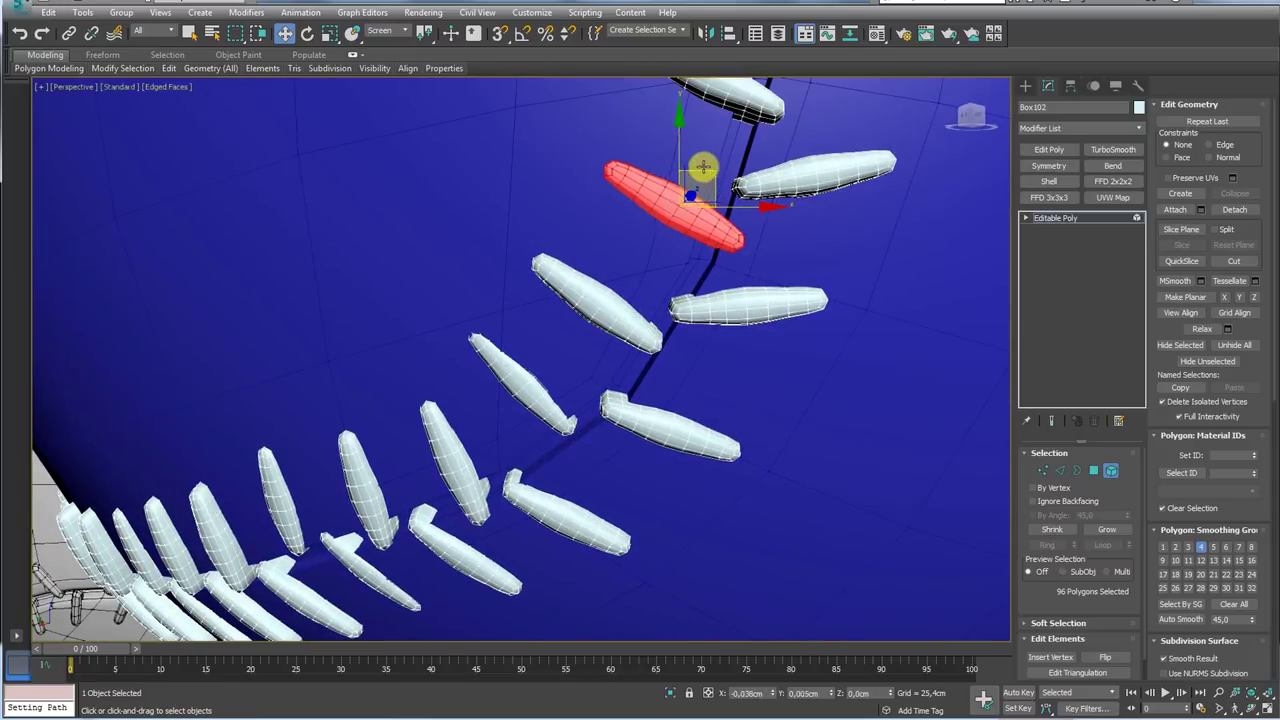
{"action": "left_click", "coordinate": [783, 184]}
{"action": "mouse_move", "coordinate": [808, 194]}
{"action": "middle_mouse_down", "text": "alt"}
{"action": "mouse_move", "coordinate": [789, 301]}
{"action": "mouse_move", "coordinate": [826, 271]}
{"action": "middle_mouse_up", "text": "alt"}
{"action": "left_click", "coordinate": [723, 194]}
{"action": "left_click", "coordinate": [800, 265]}
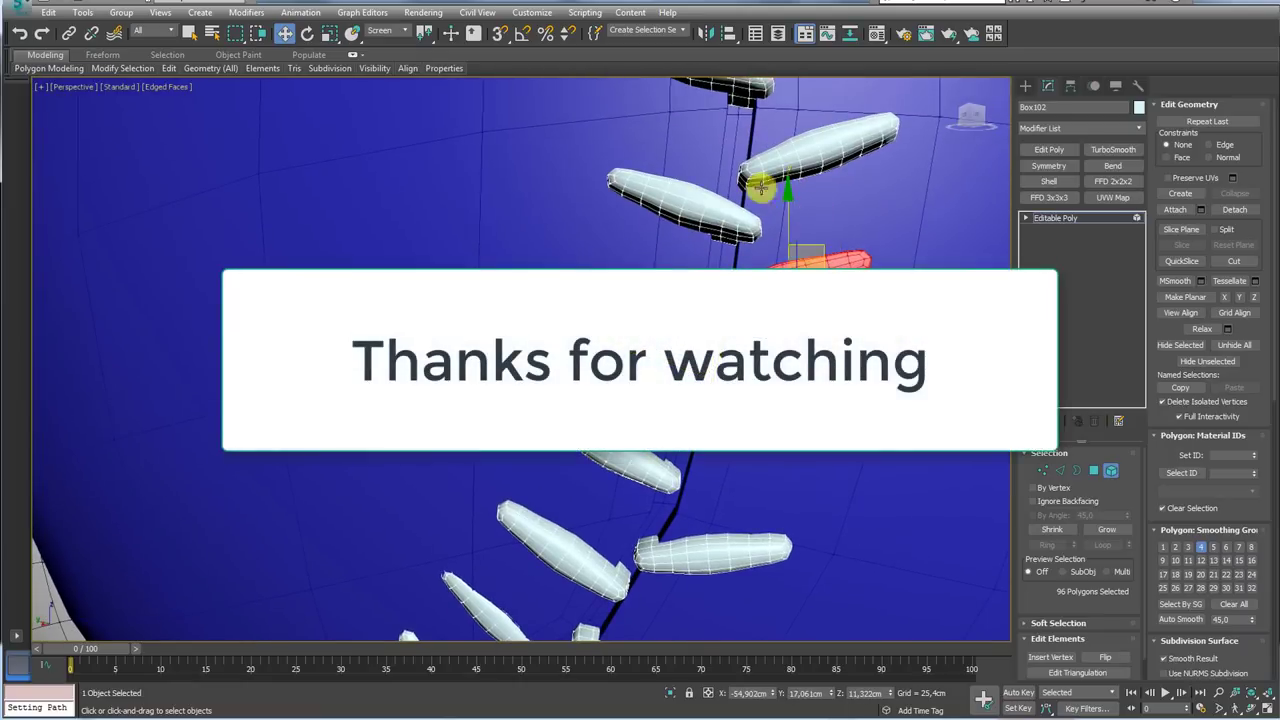
Exit element sub-object editing and zoom out from the stitched ball
{"action": "middle_click_drag", "start_coordinate": [765, 173], "coordinate": [820, 265], "text": "alt"}
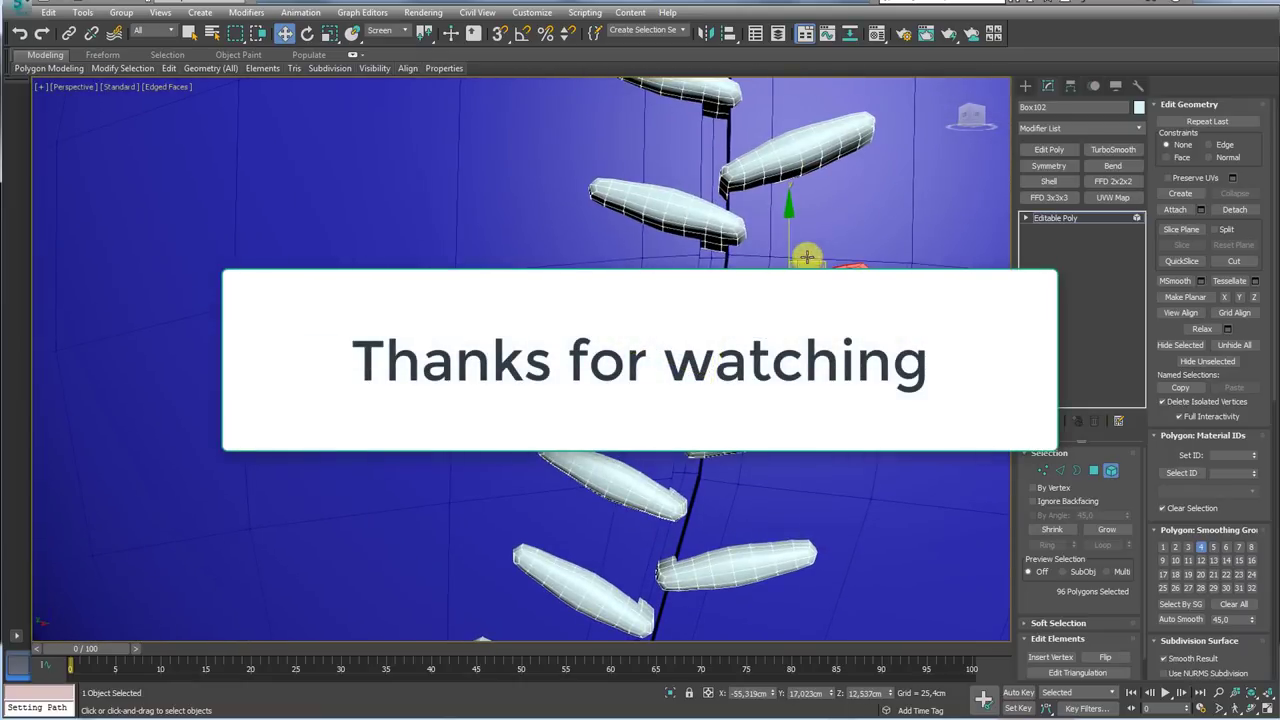
{"action": "scroll", "coordinate": [790, 265], "scroll_direction": "down", "scroll_amount": 3}
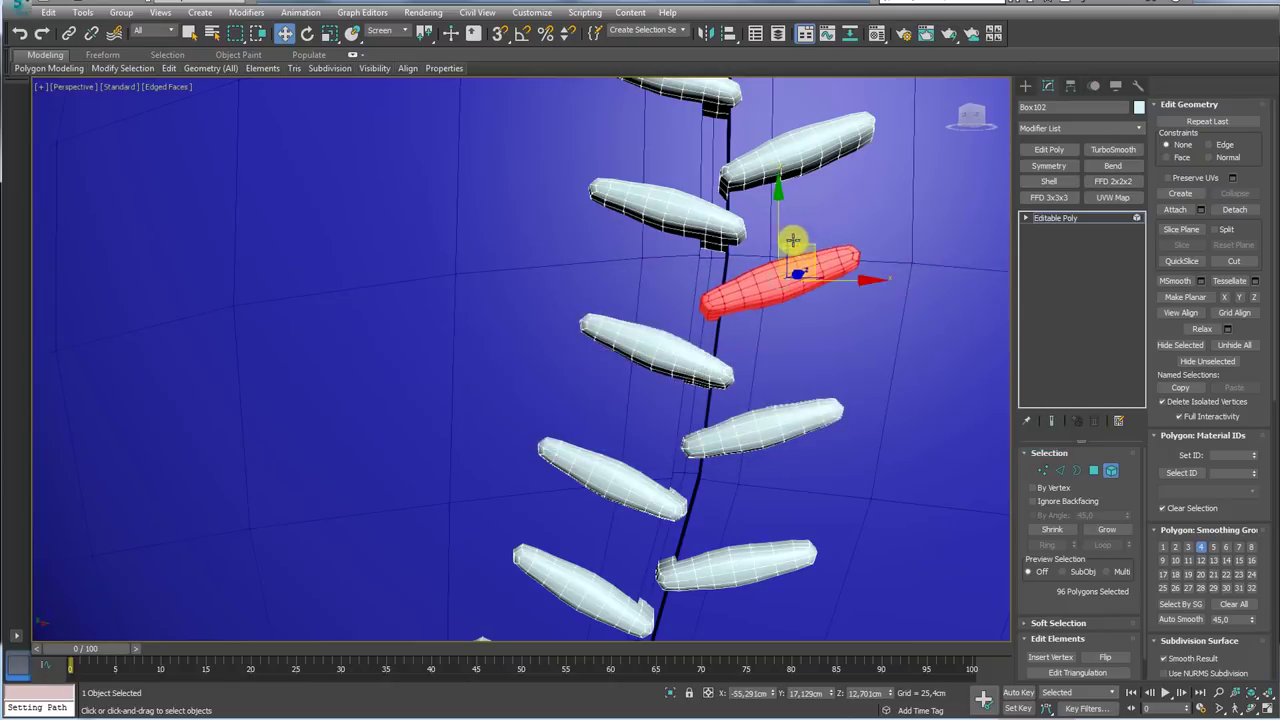
{"action": "scroll", "coordinate": [712, 218], "scroll_direction": "down", "scroll_amount": 3}
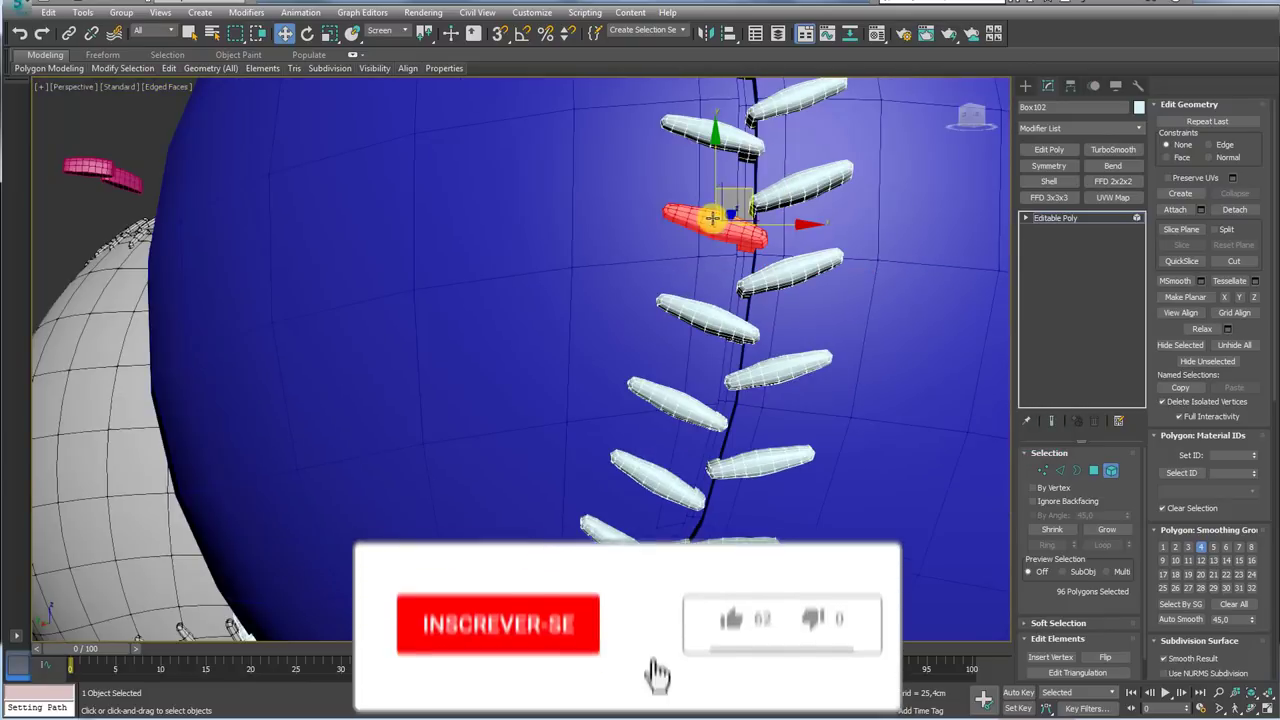
{"action": "left_click", "coordinate": [1050, 220]}
{"action": "scroll", "coordinate": [689, 306], "scroll_direction": "down", "scroll_amount": 3}
{"action": "scroll", "coordinate": [689, 340], "scroll_direction": "down", "scroll_amount": 2}
{"action": "scroll", "coordinate": [729, 363], "scroll_direction": "down", "scroll_amount": 3}
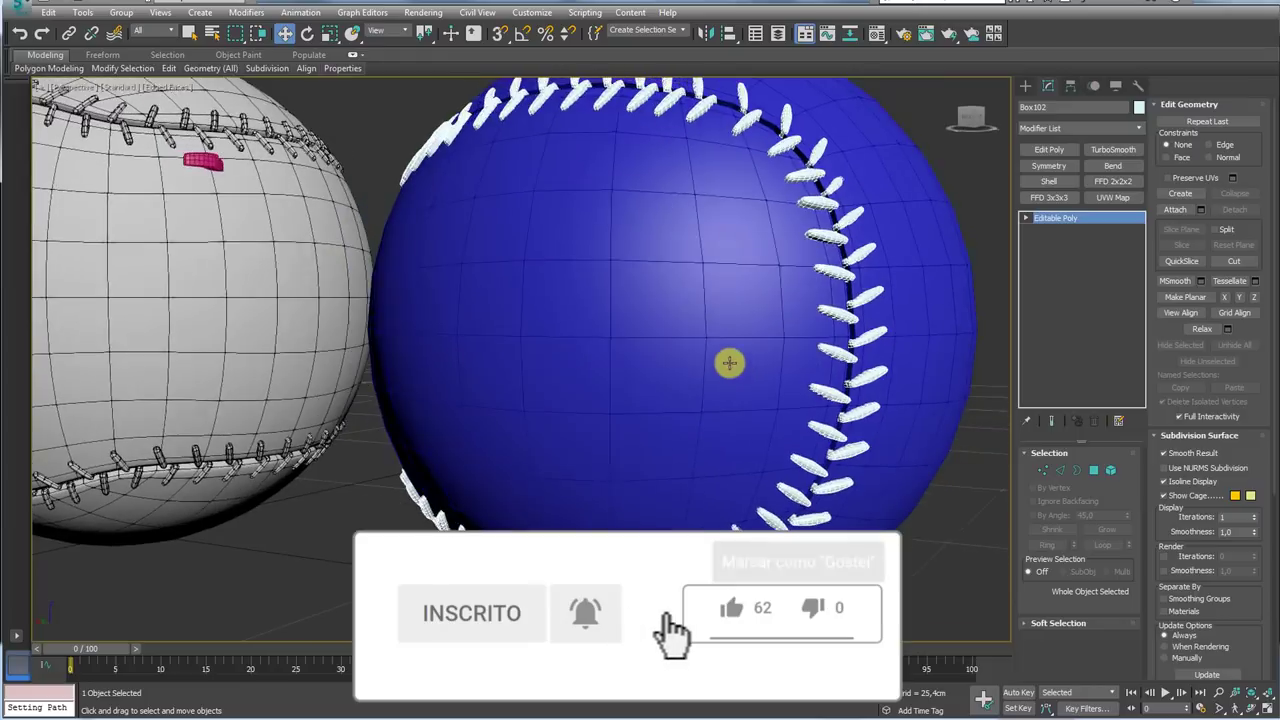
{"action": "scroll", "coordinate": [722, 424], "scroll_direction": "down", "scroll_amount": 2}
Select the blue ball with its stitches and set their object colour to black
{"action": "mouse_move", "coordinate": [722, 424]}
{"action": "middle_mouse_down", "text": "alt"}
{"action": "mouse_move", "coordinate": [817, 486]}
{"action": "mouse_move", "coordinate": [789, 486]}
{"action": "mouse_move", "coordinate": [800, 518]}
{"action": "middle_mouse_up", "text": "alt"}
{"action": "scroll", "coordinate": [817, 486], "scroll_direction": "down", "scroll_amount": 3}
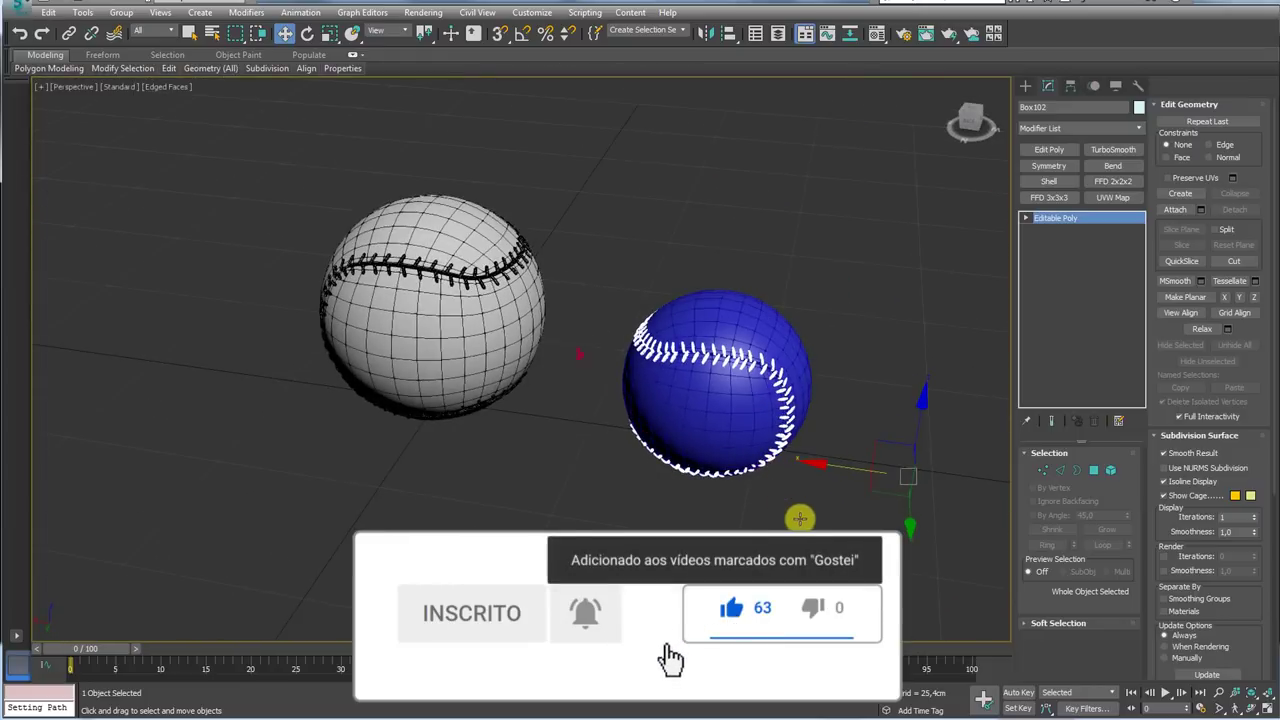
{"action": "left_click_drag", "start_coordinate": [905, 595], "coordinate": [660, 257]}
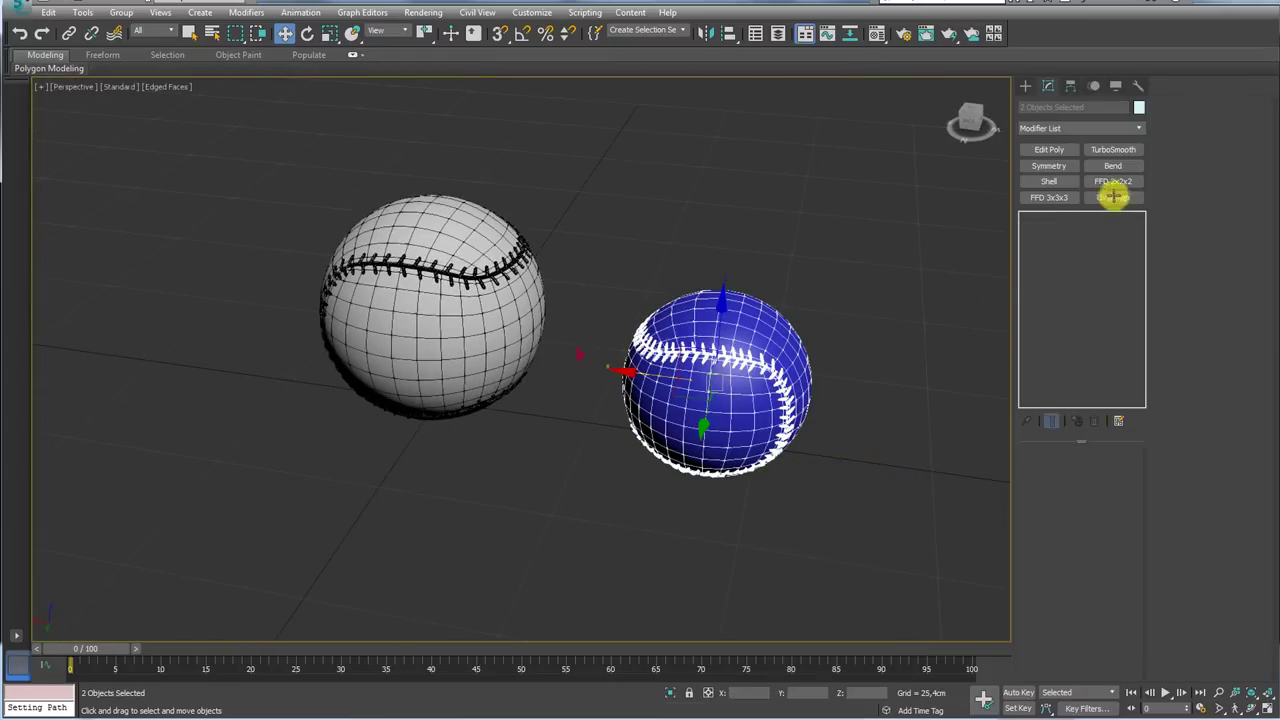
{"action": "left_click", "coordinate": [1140, 108]}
{"action": "left_click", "coordinate": [878, 319]}
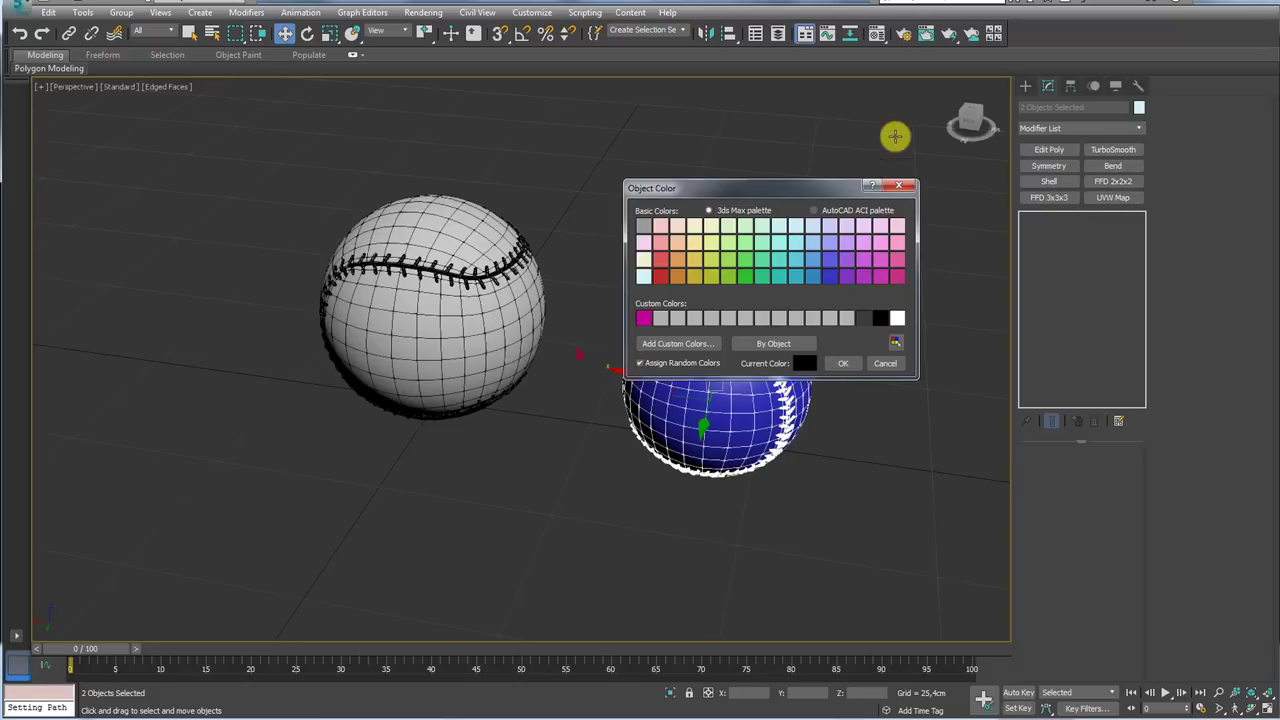
{"action": "left_click", "coordinate": [843, 363]}
Assign the 01 - Default material to the selection in the Material Editor, then deselect
{"action": "left_click", "coordinate": [876, 36]}
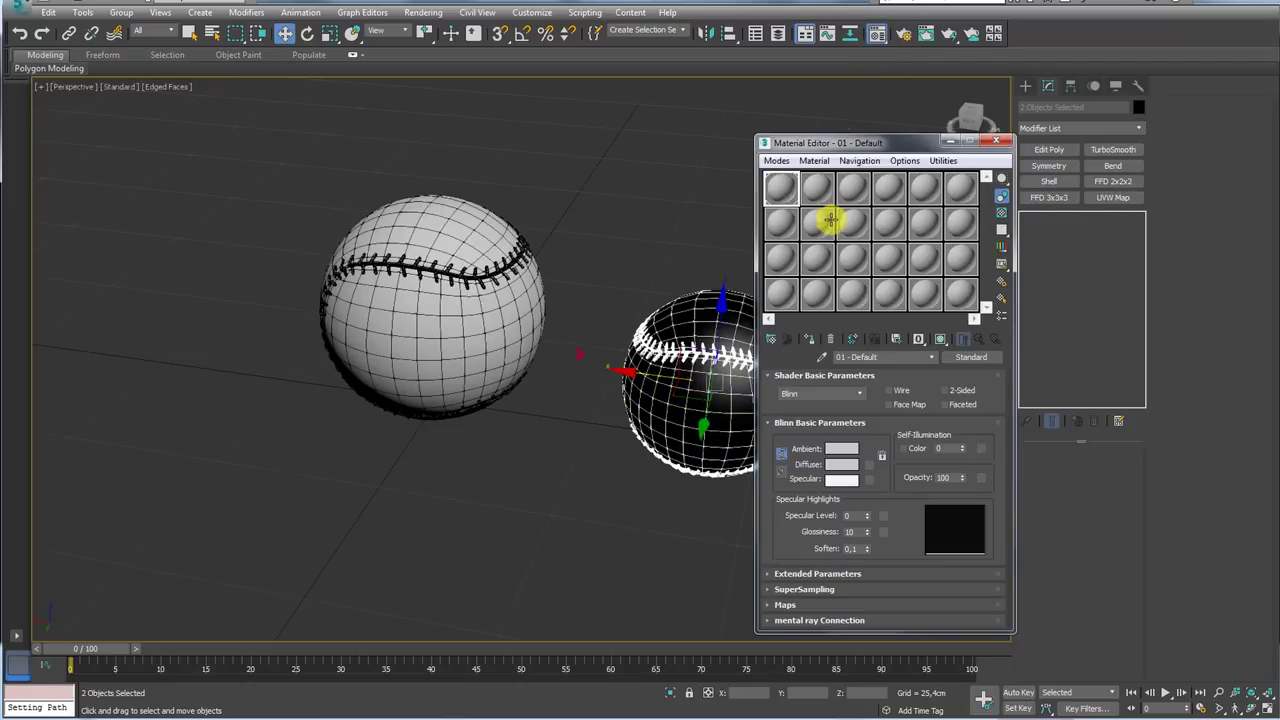
{"action": "left_click", "coordinate": [810, 338]}
{"action": "left_click", "coordinate": [998, 144]}
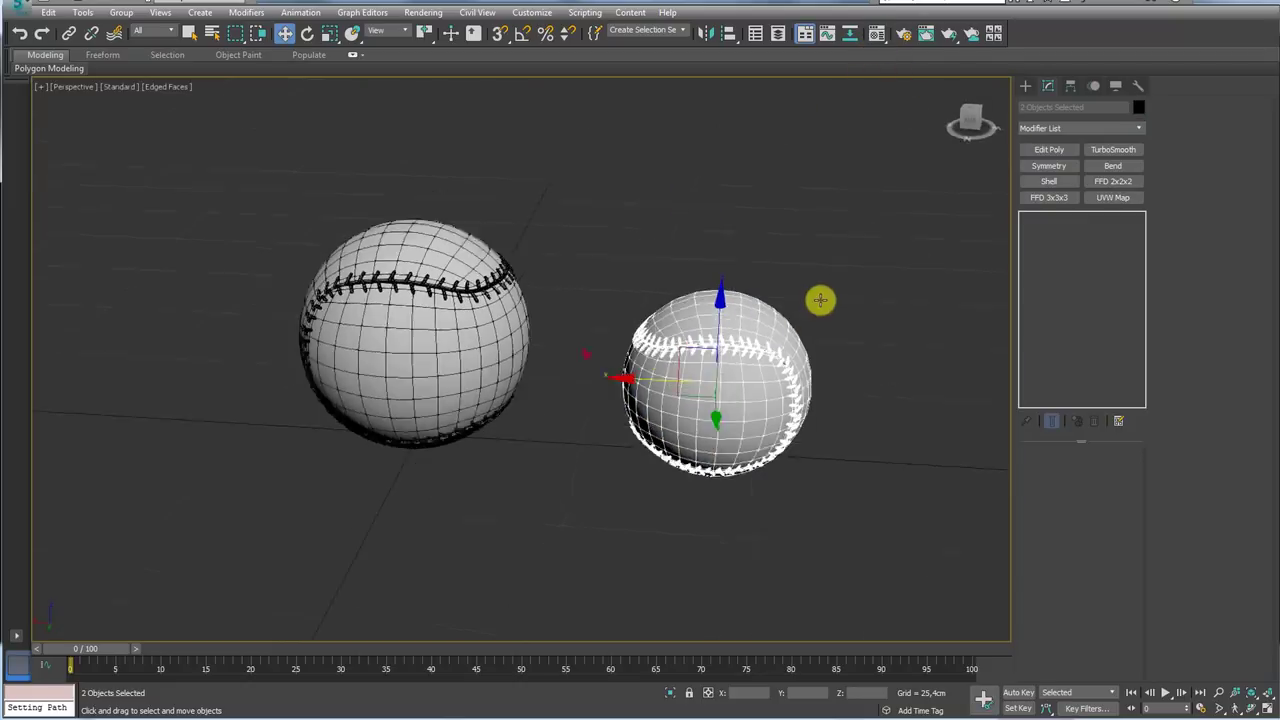
{"action": "middle_click_drag", "start_coordinate": [820, 300], "coordinate": [887, 326], "text": "alt"}
{"action": "left_click", "coordinate": [887, 326]}
{"action": "scroll", "coordinate": [837, 417], "scroll_direction": "up", "scroll_amount": 1}
{"action": "scroll", "coordinate": [846, 389], "scroll_direction": "up", "scroll_amount": 4}
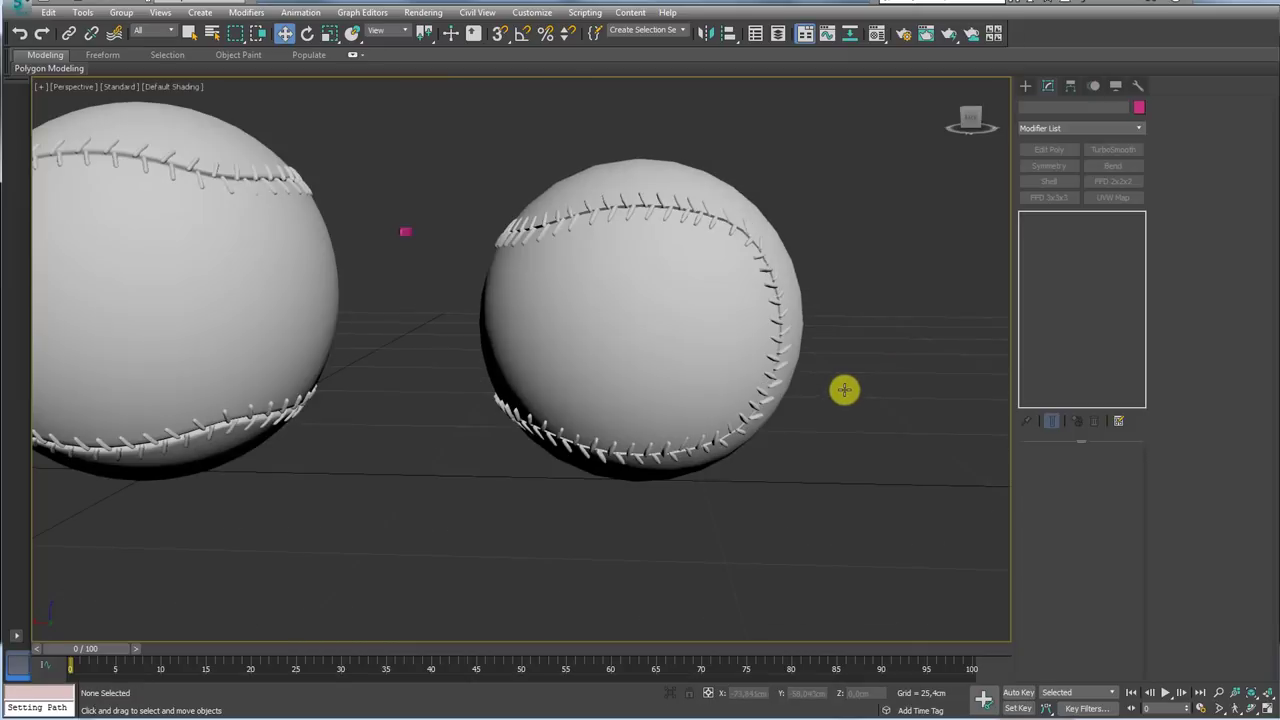
{"action": "scroll", "coordinate": [849, 457], "scroll_direction": "down", "scroll_amount": 3}
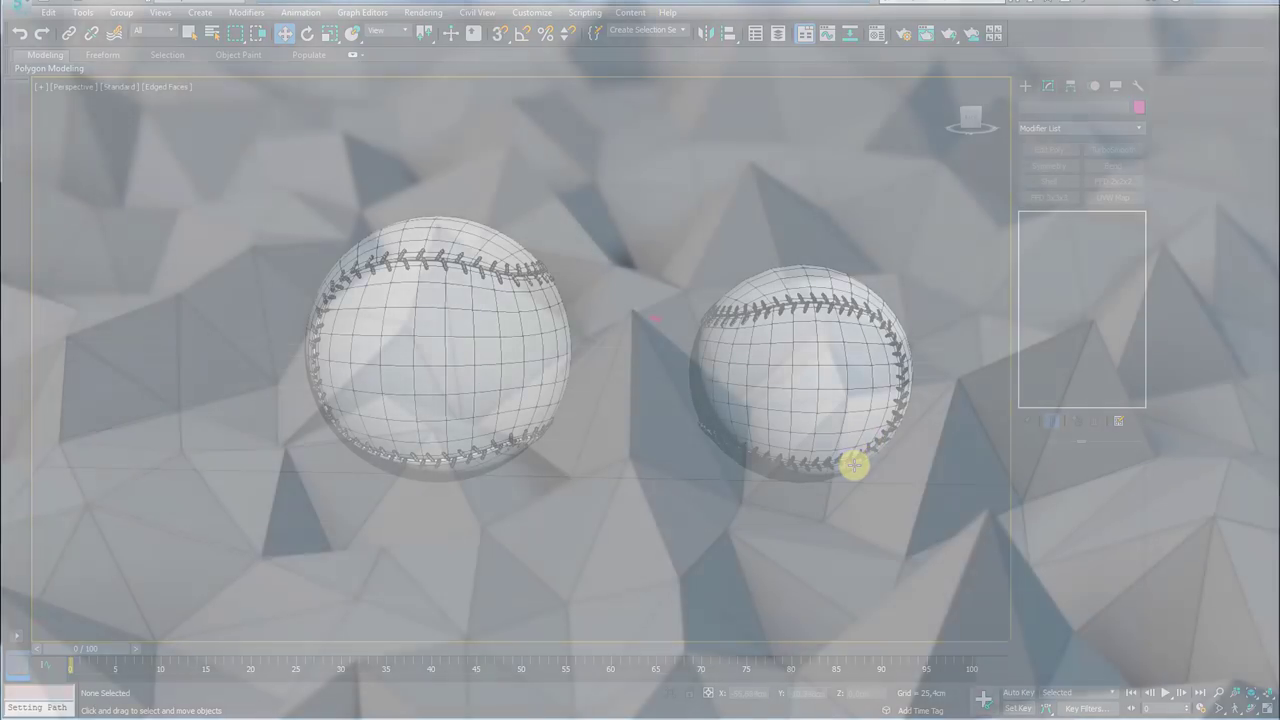